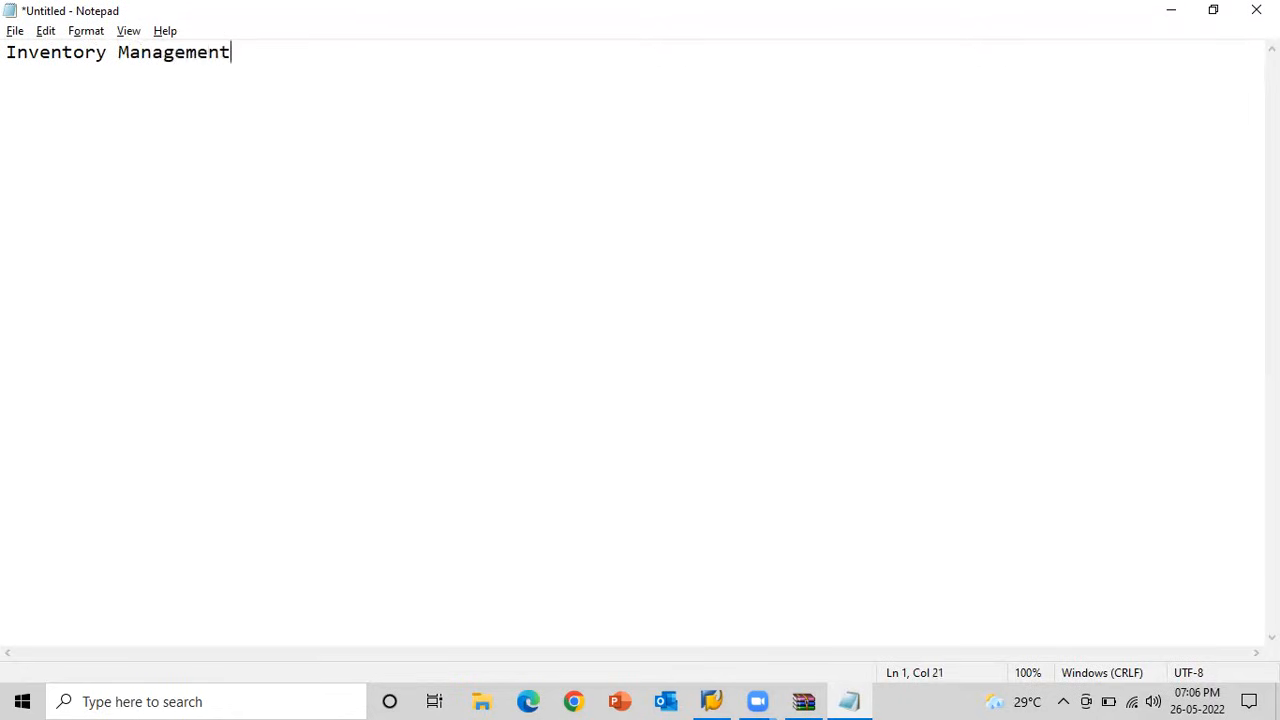
Add a colon to the Inventory Management heading and write "Goods Receipt" on the line below it.
text(:)
key(Return)
text(Good)
text(s )
text(Good)
key(BackSpace)
key(BackSpace)
key(BackSpace)
key(BackSpace)
text(Receipt)
key(Return)
Write "Goods Issue" and "Transfer Posting" on separate lines below Goods Receipt.
text(Goods Issues)
key(BackSpace)
key(Return)
text(Transp)
key(BackSpace)
text(fer Posting)
key(Return)
Complete the topic list with the lines "Reservation" and "PIM".
text(Reservation)
key(Return)
text(PIM)
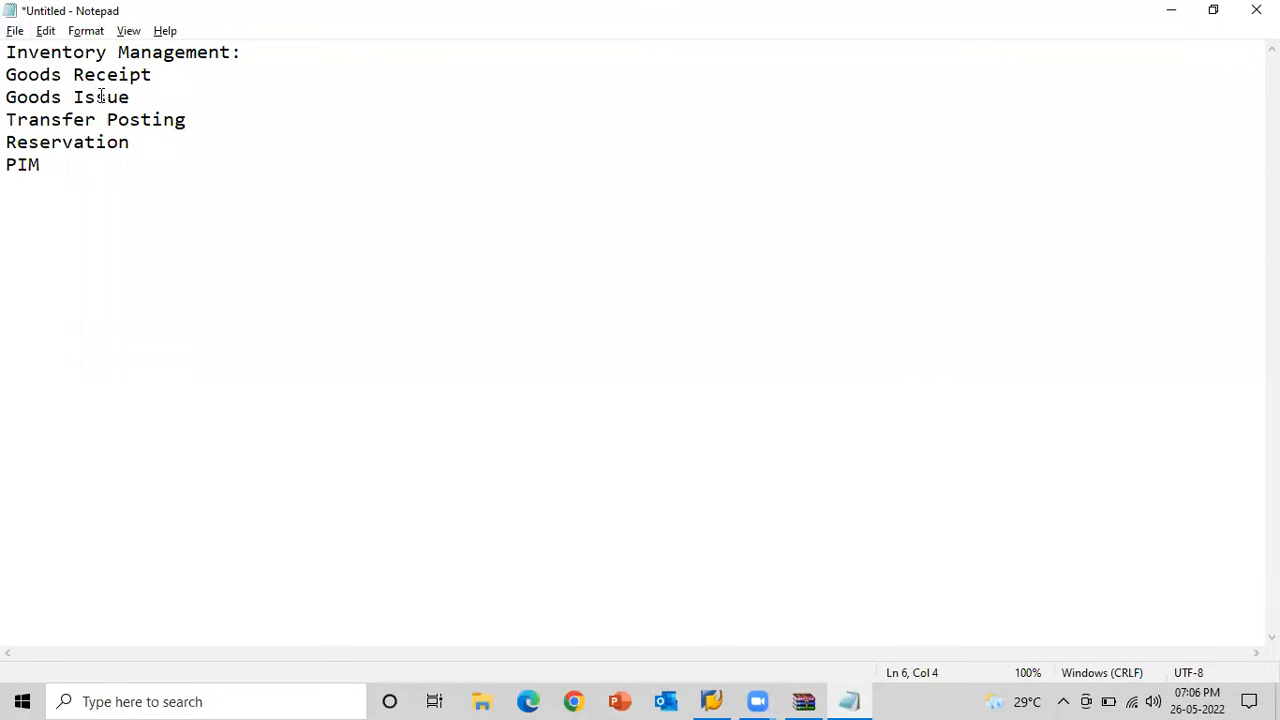
Extend the Goods Receipt line with a colon and the entry "MIGO/101".
drag(6, 72, 170, 66)
click(170, 66)
text(:)
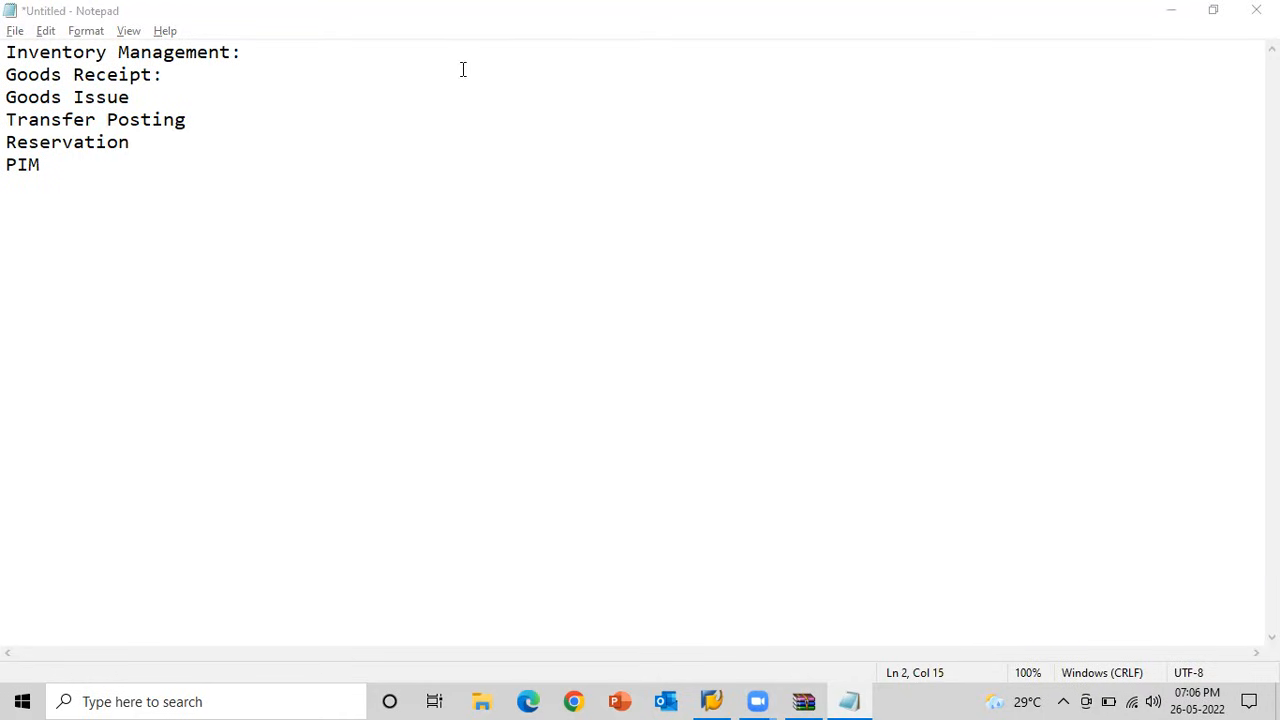
click(172, 75)
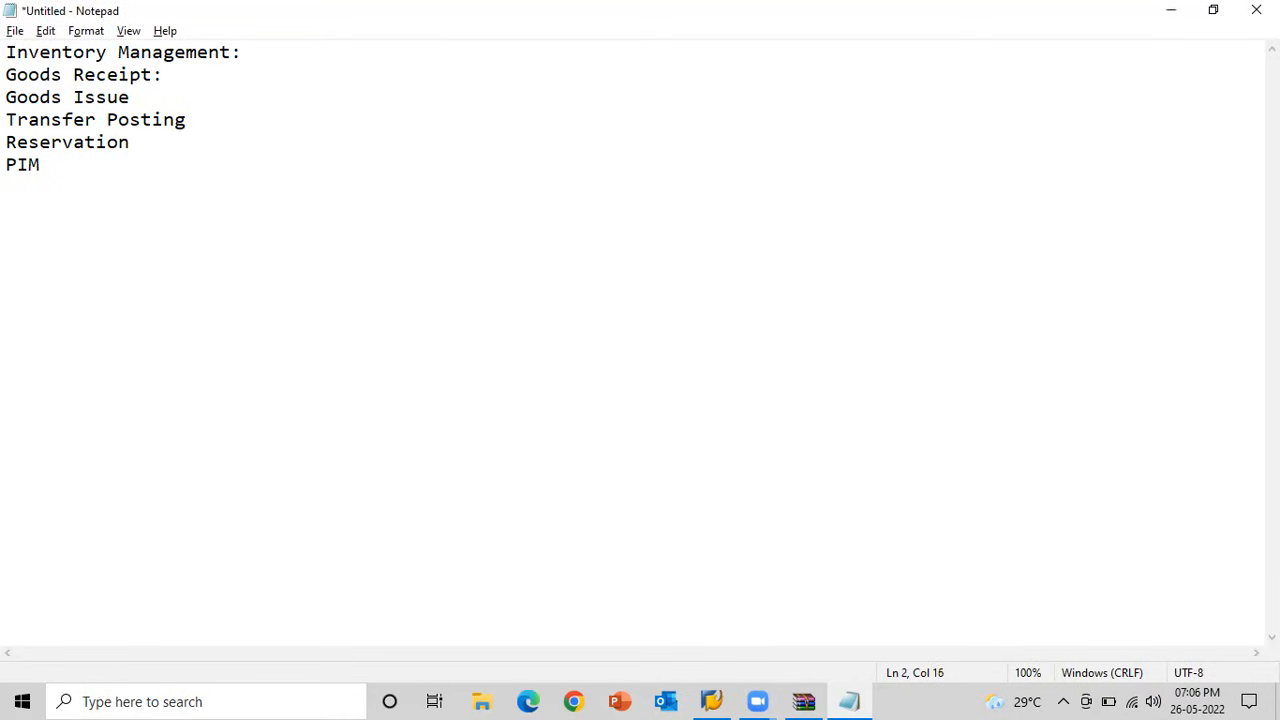
text(MIGO/101)
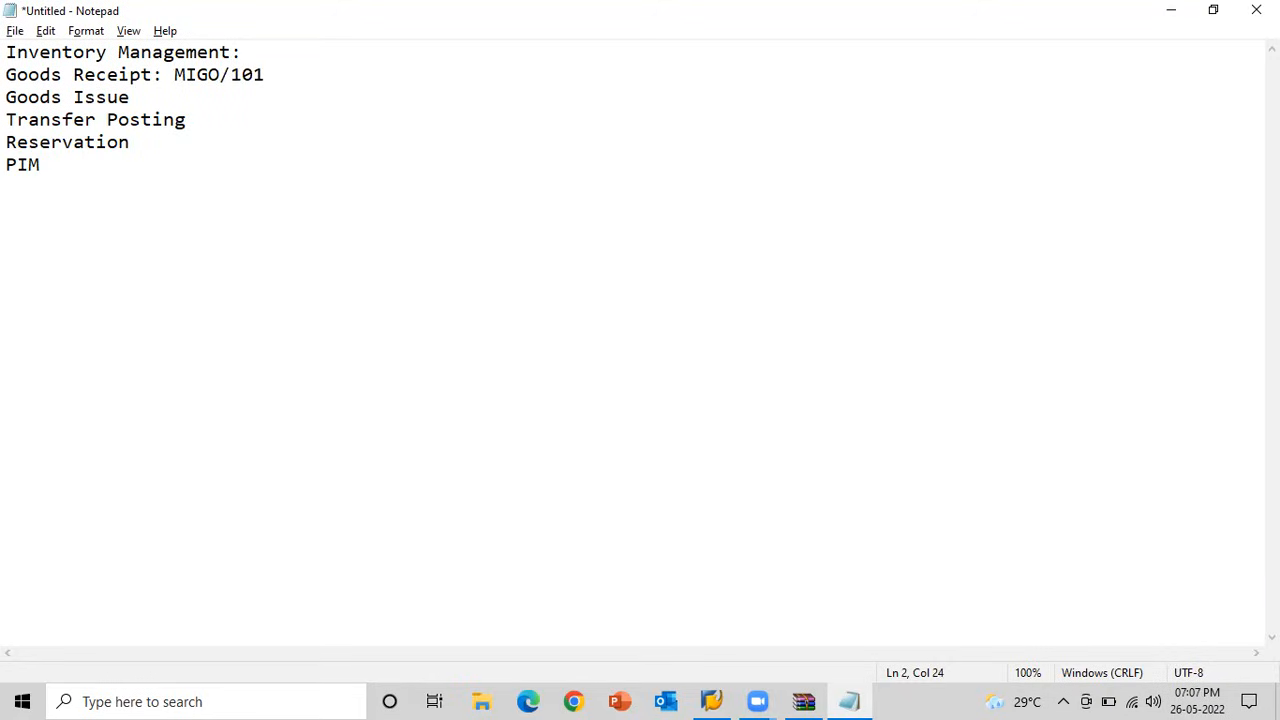
text(/102/103/)
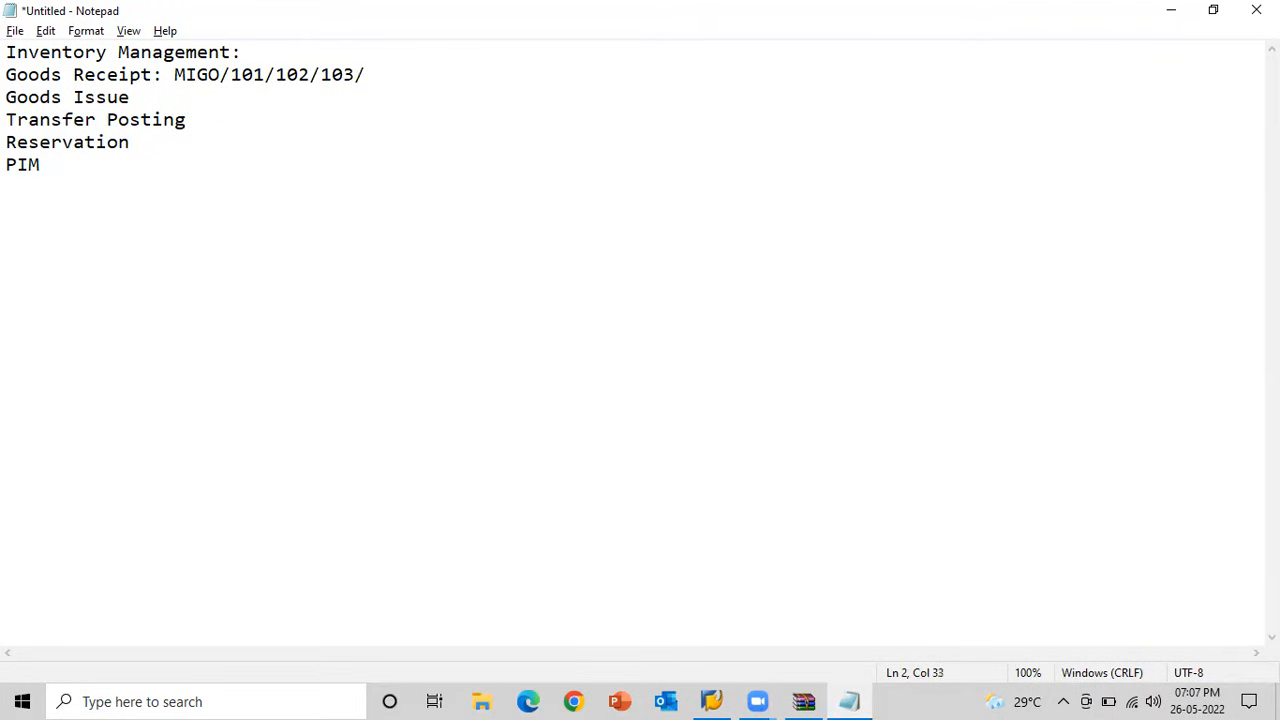
text(104/105/)
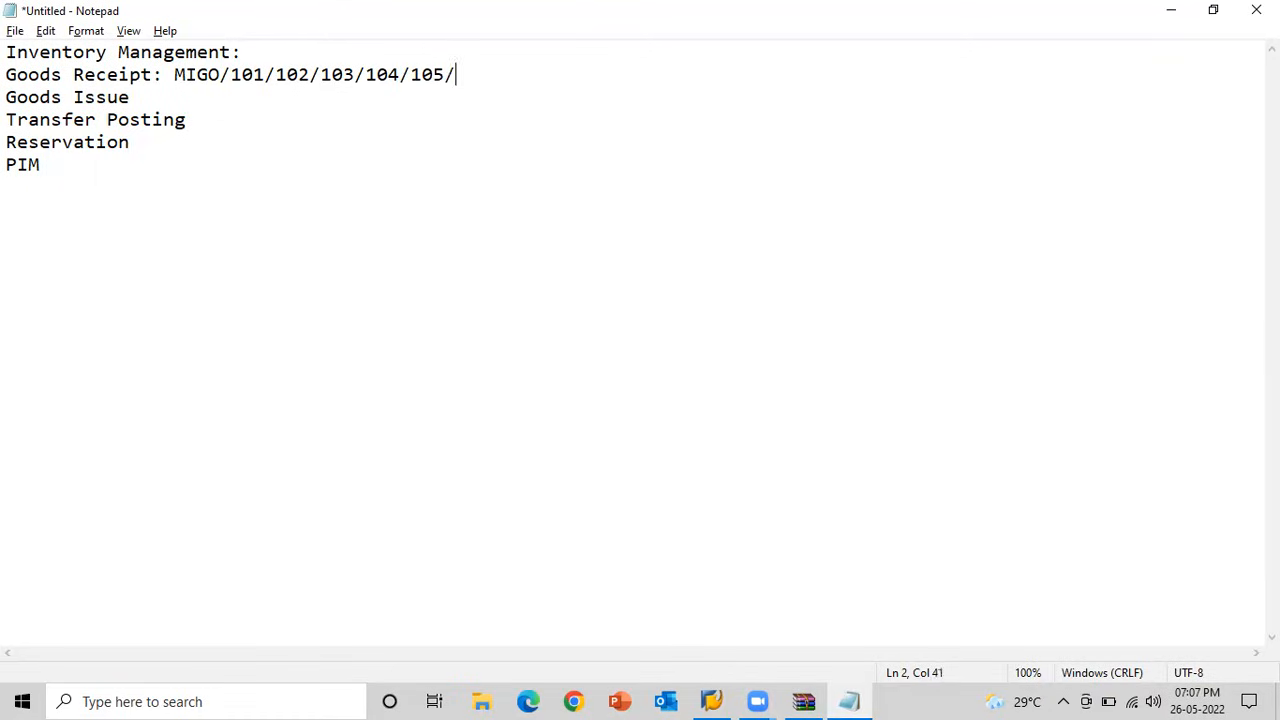
text(106)
Insert a line below Goods Receipt, indented by two tabs, reading "MB1C/501".
key(Return)
key(Tab)
Add another two-tab indented line reading "MB1C/561" beneath the MB1C/501 entry.
key(Tab)
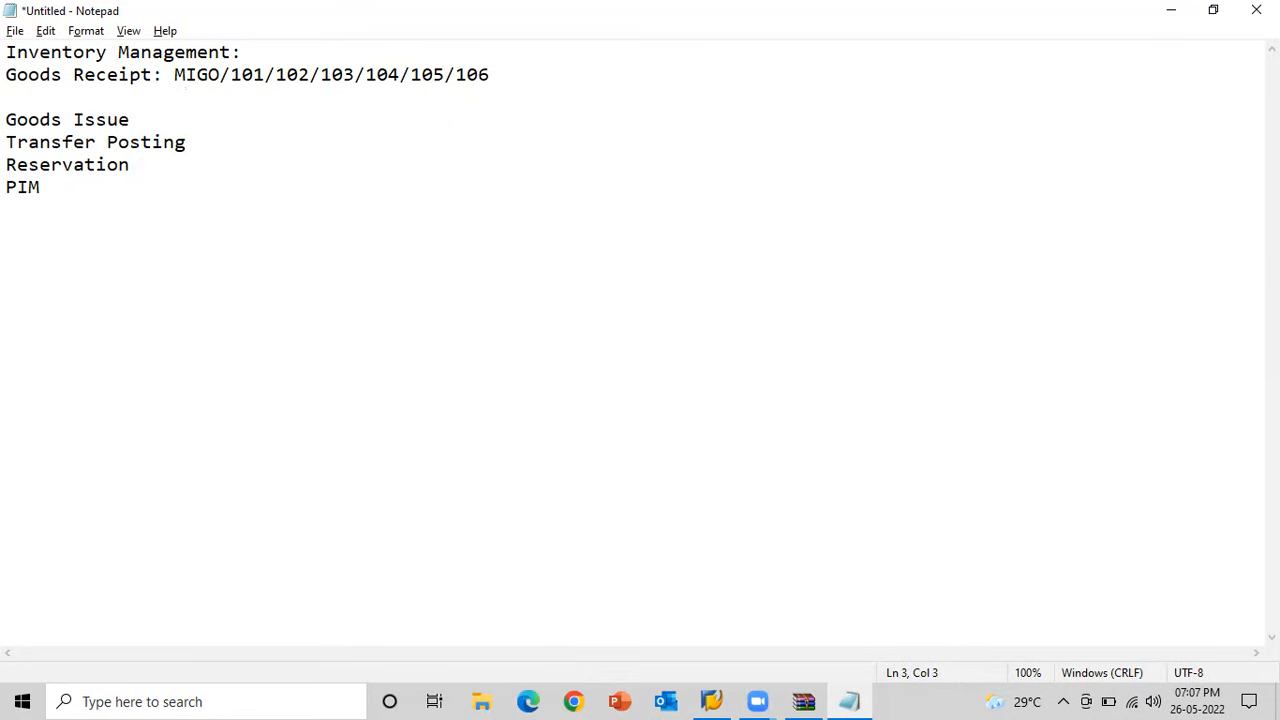
text(MI)
key(BackSpace)
text(B1C/501)
key(Return)
key(Tab)
key(Tab)
text(MB1C/)
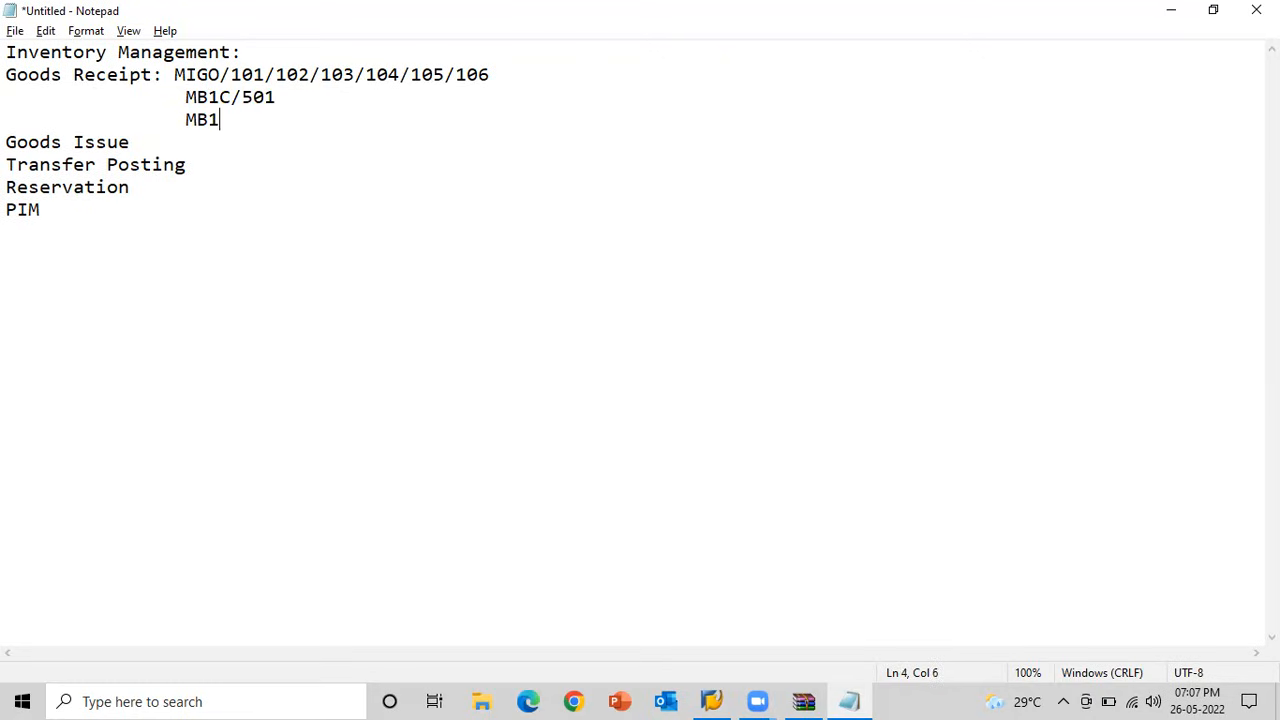
text(561)
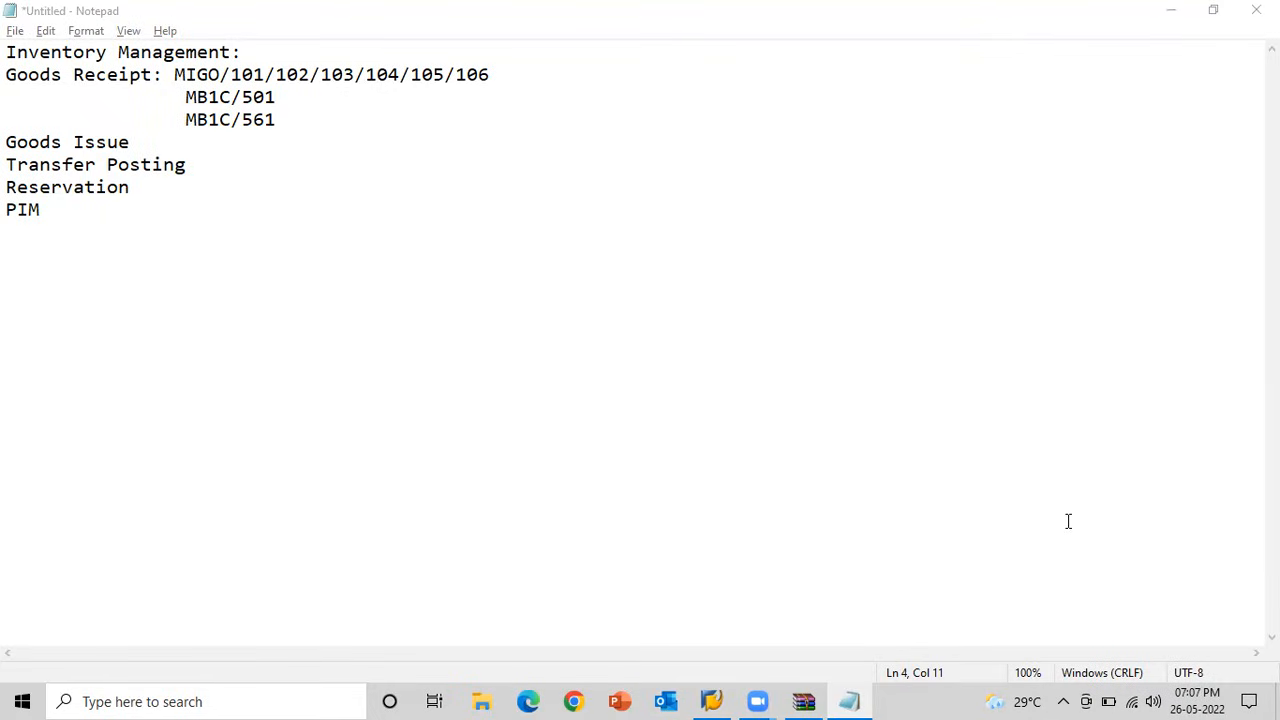
click(278, 120)
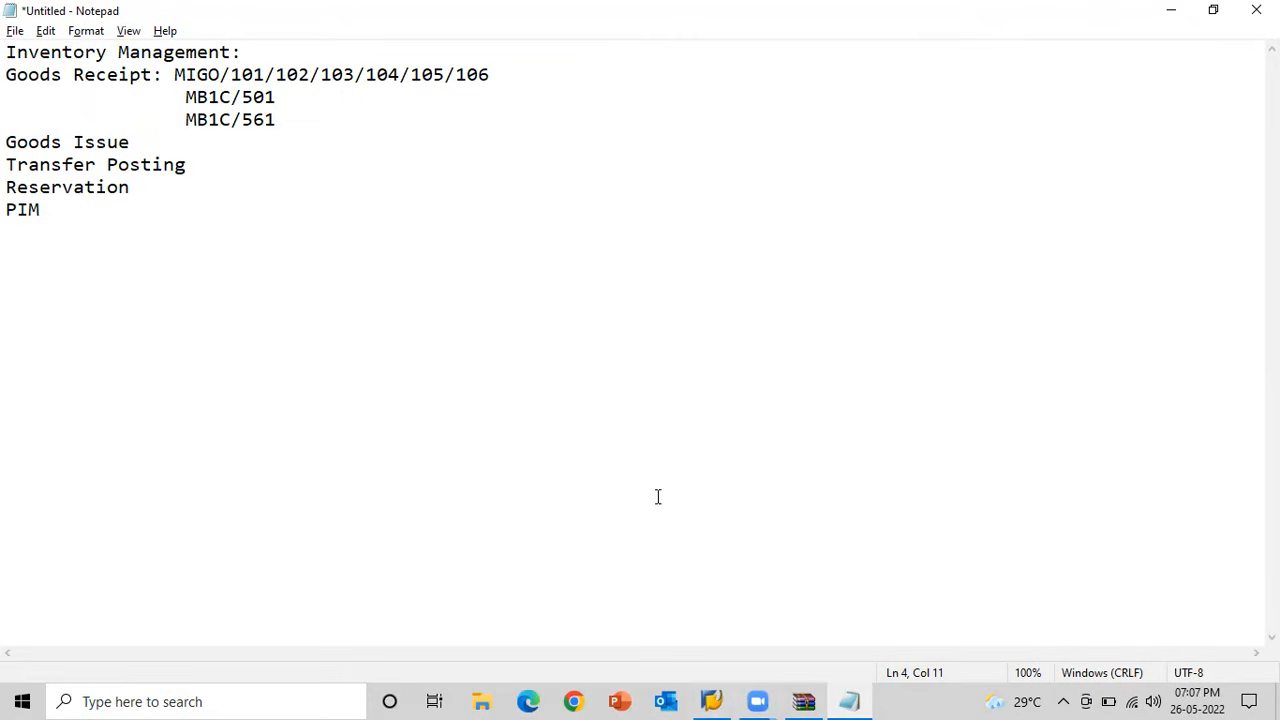
Switch to SAP Logon and try to open the SAP MM2 connection.
click(711, 700)
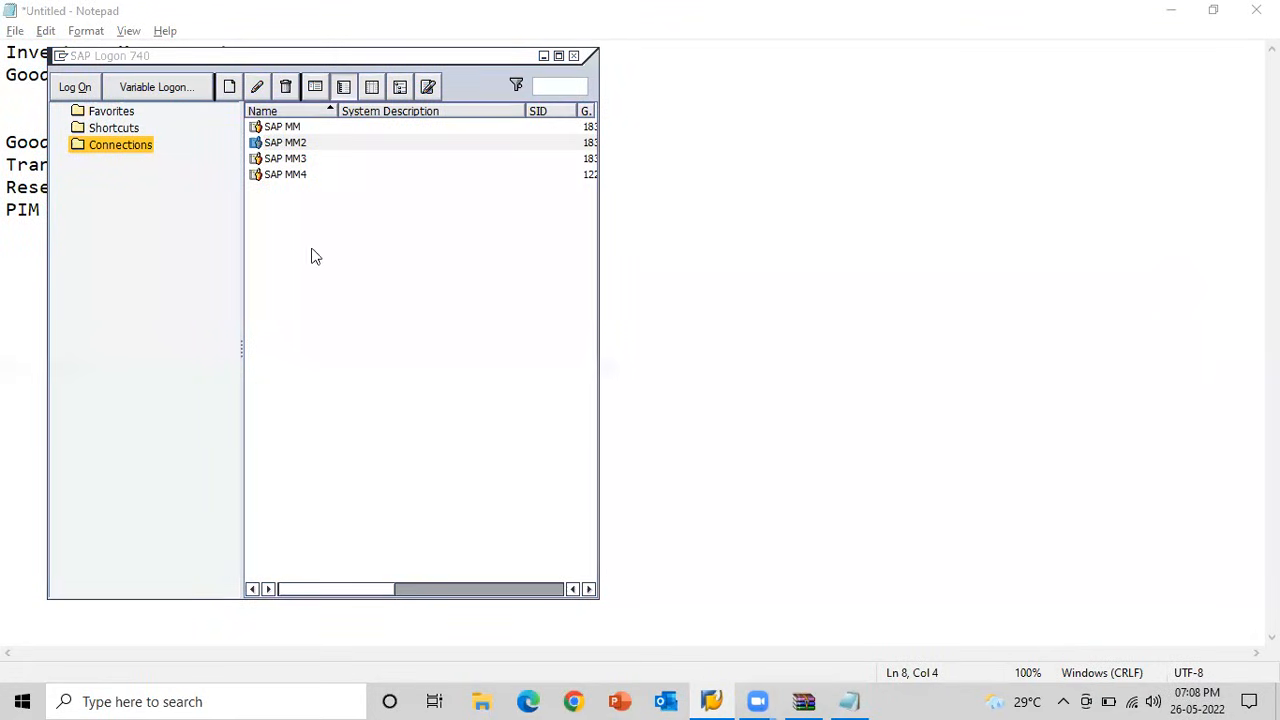
click(311, 145)
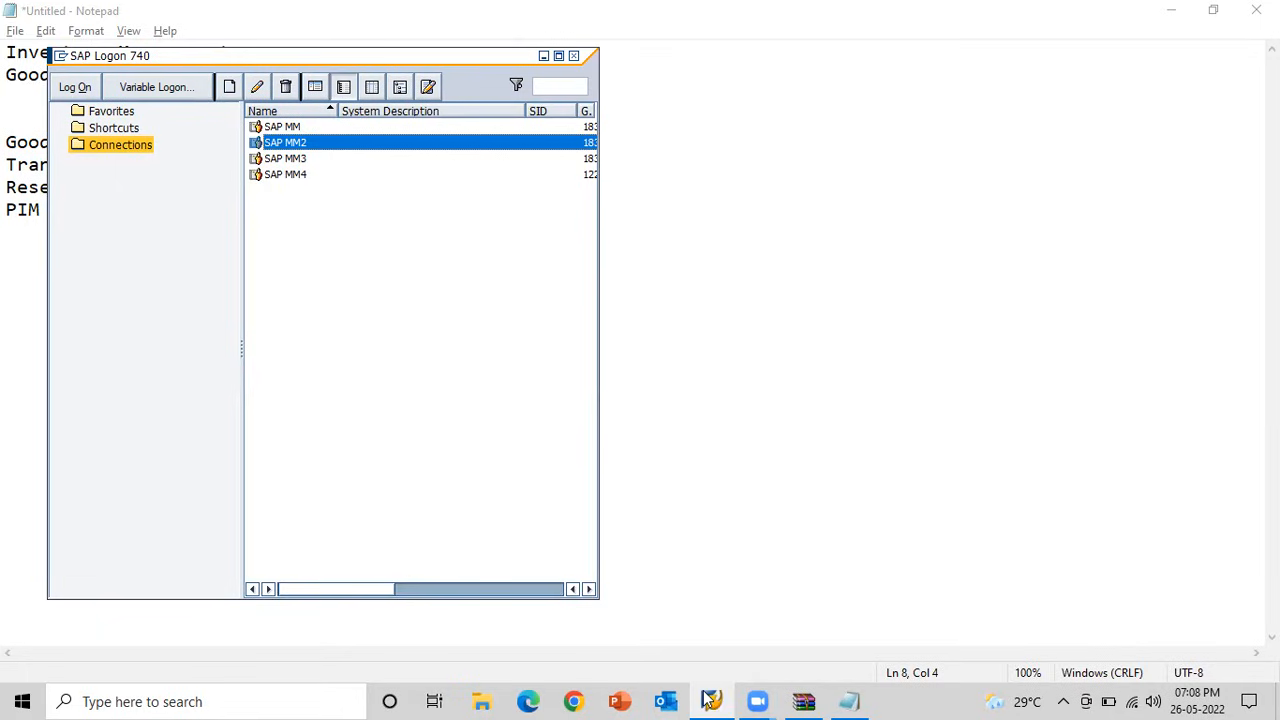
mouse_move(713, 697)
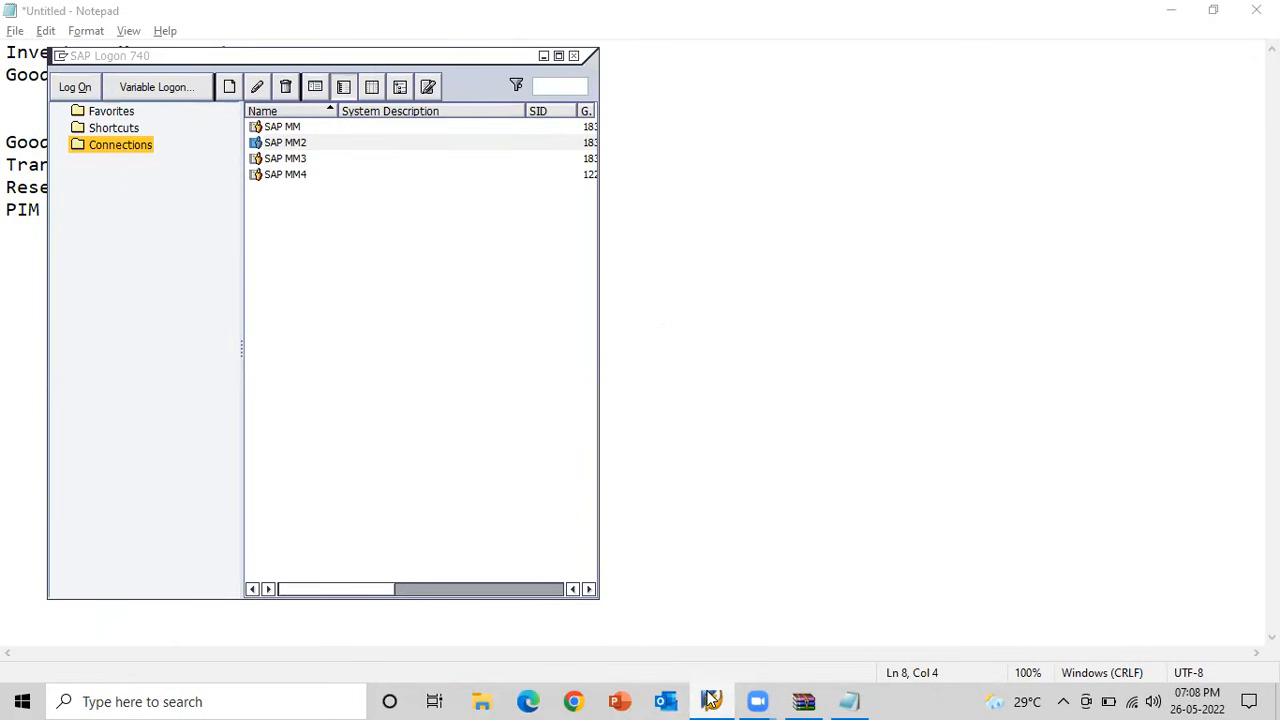
click(312, 148)
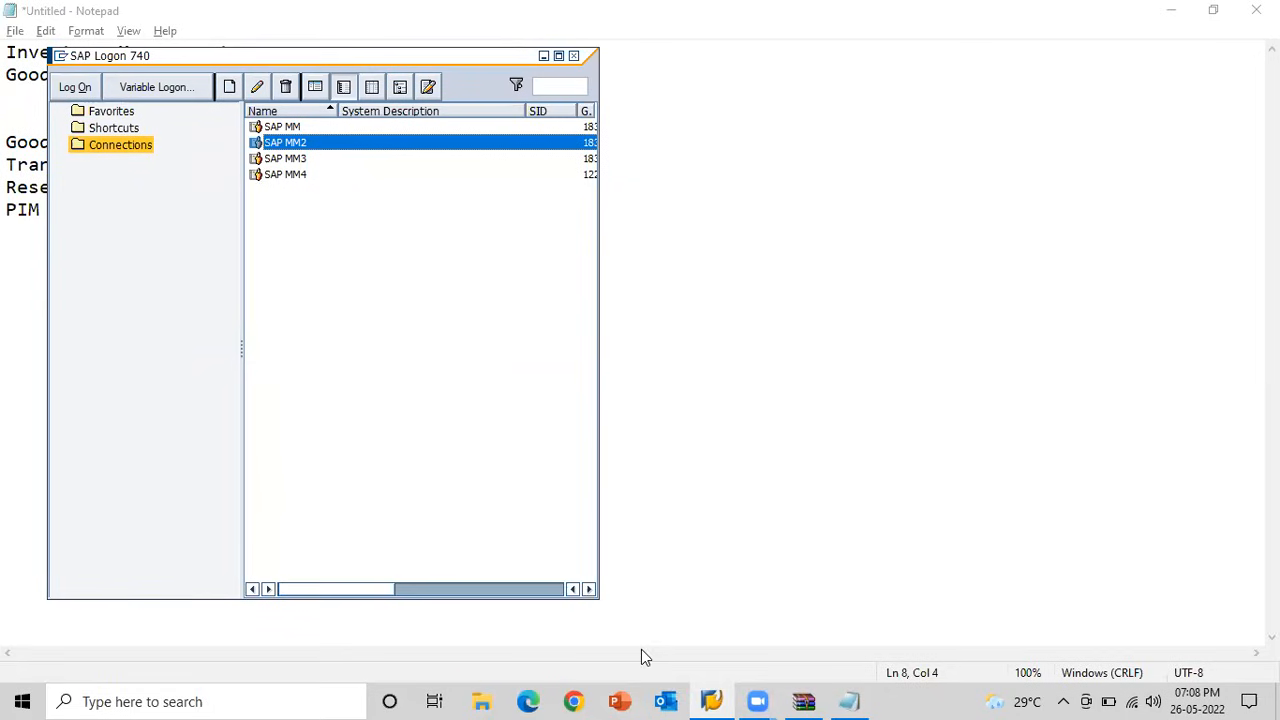
mouse_move(711, 700)
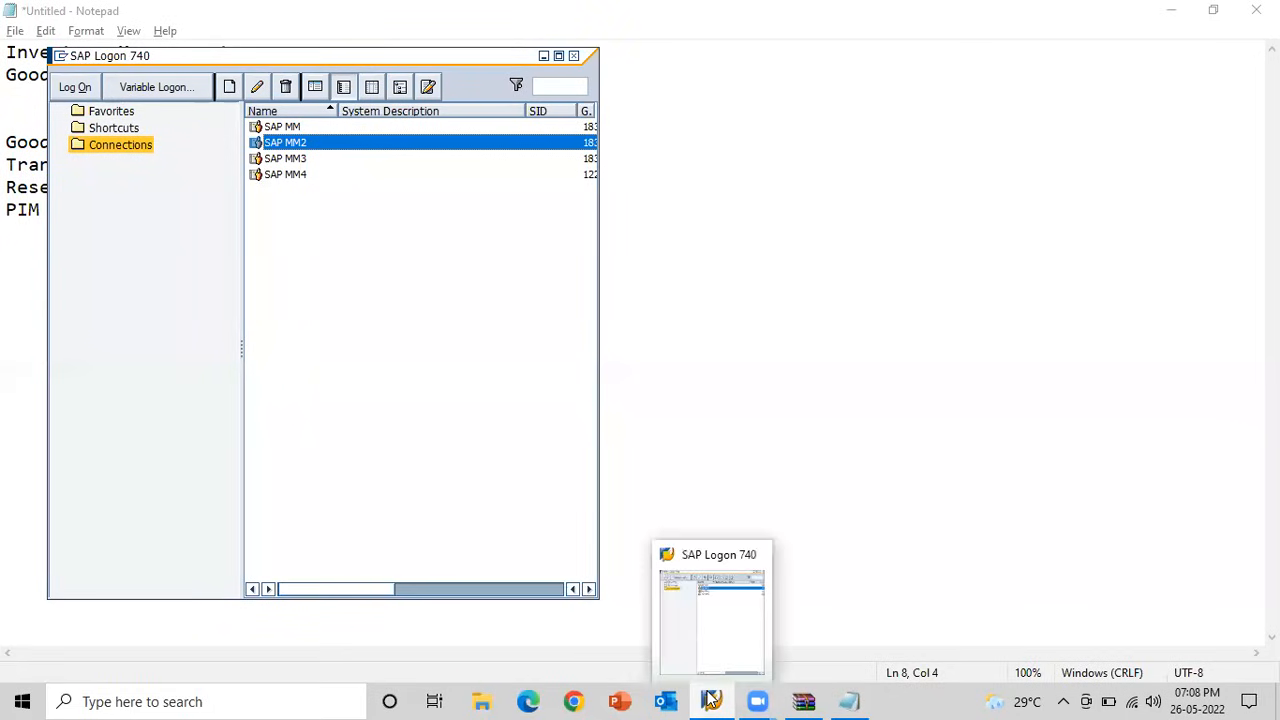
click(724, 635)
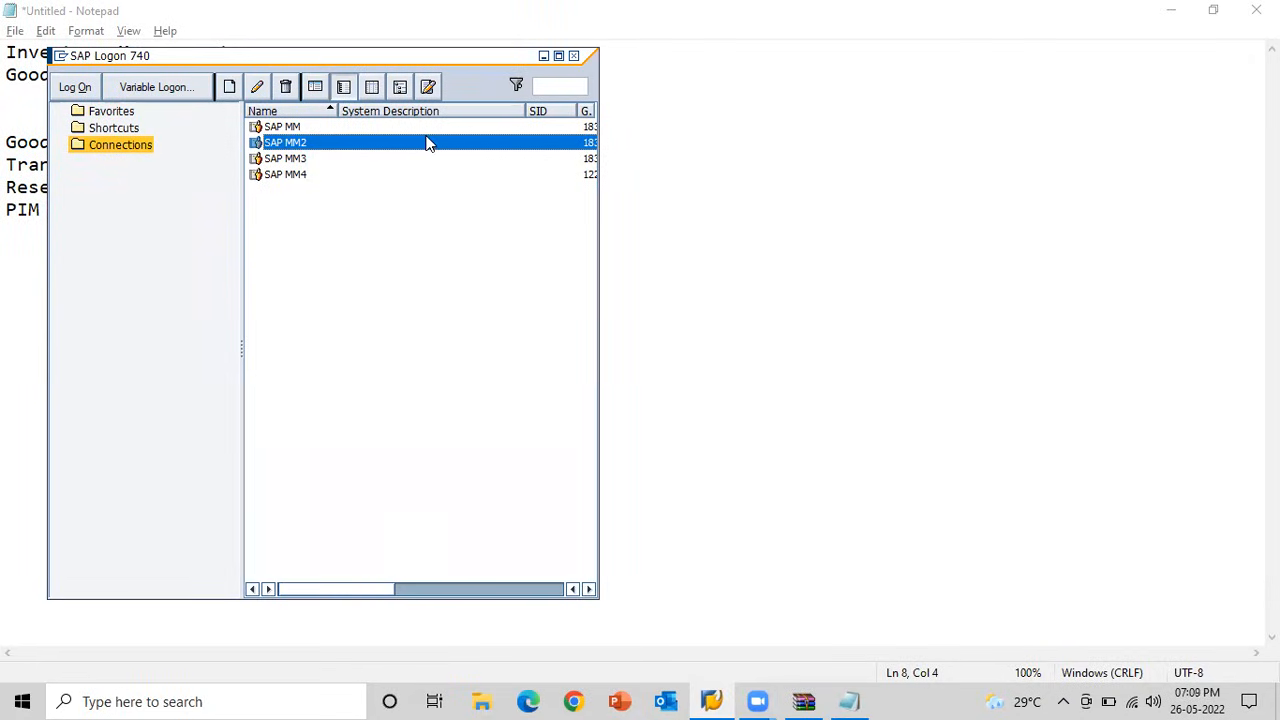
Bring the SAP Logon window back to the front and move it near the middle of the screen.
click(712, 698)
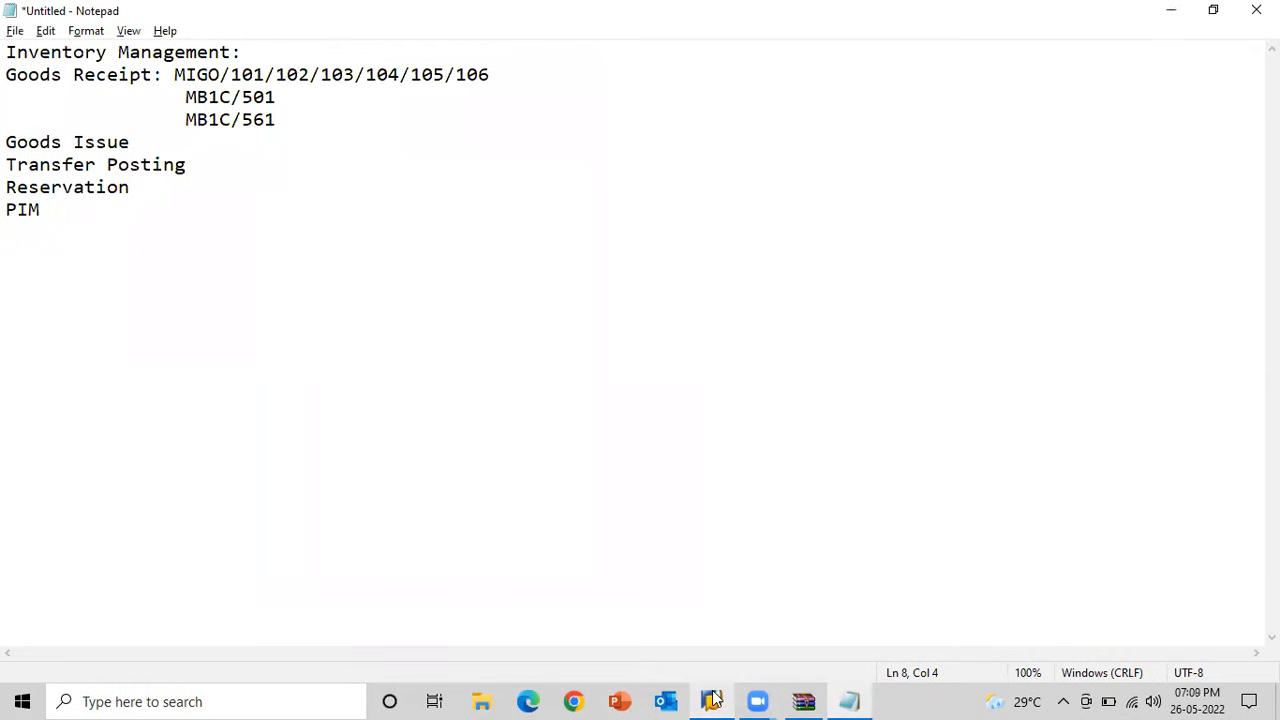
click(712, 698)
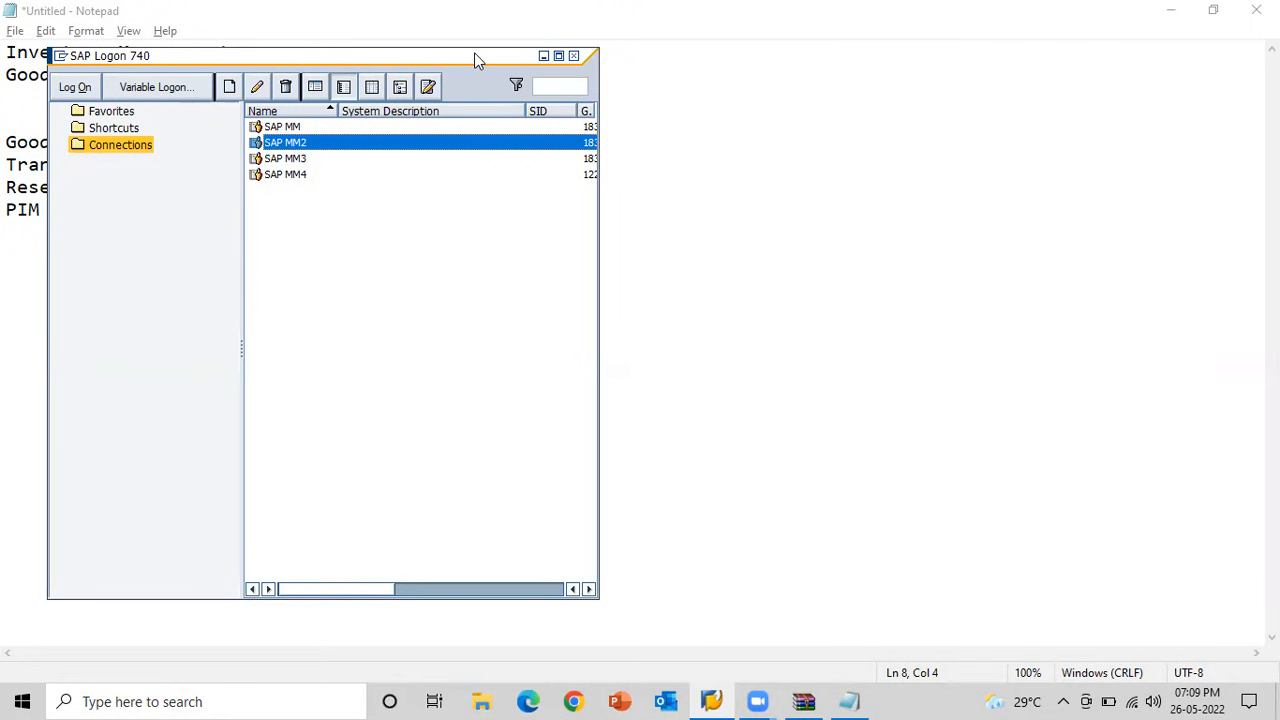
drag(476, 60, 798, 66)
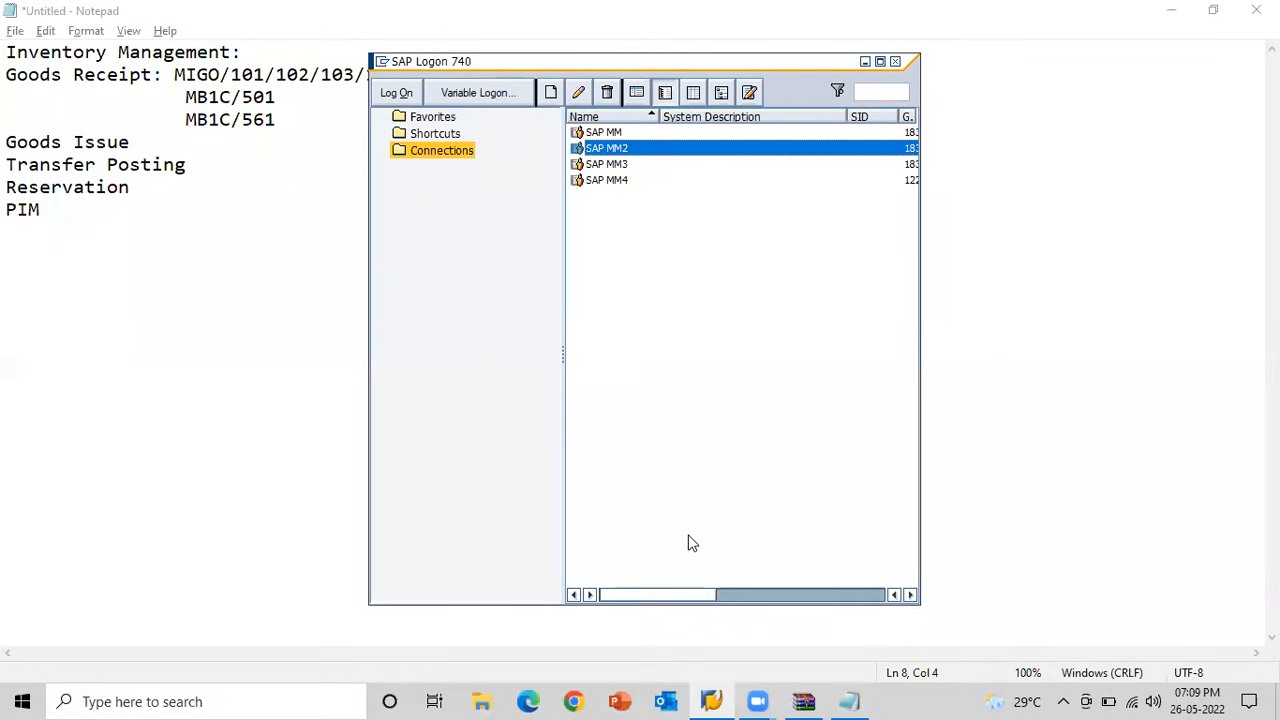
Try to open Task Manager.
right_click(937, 698)
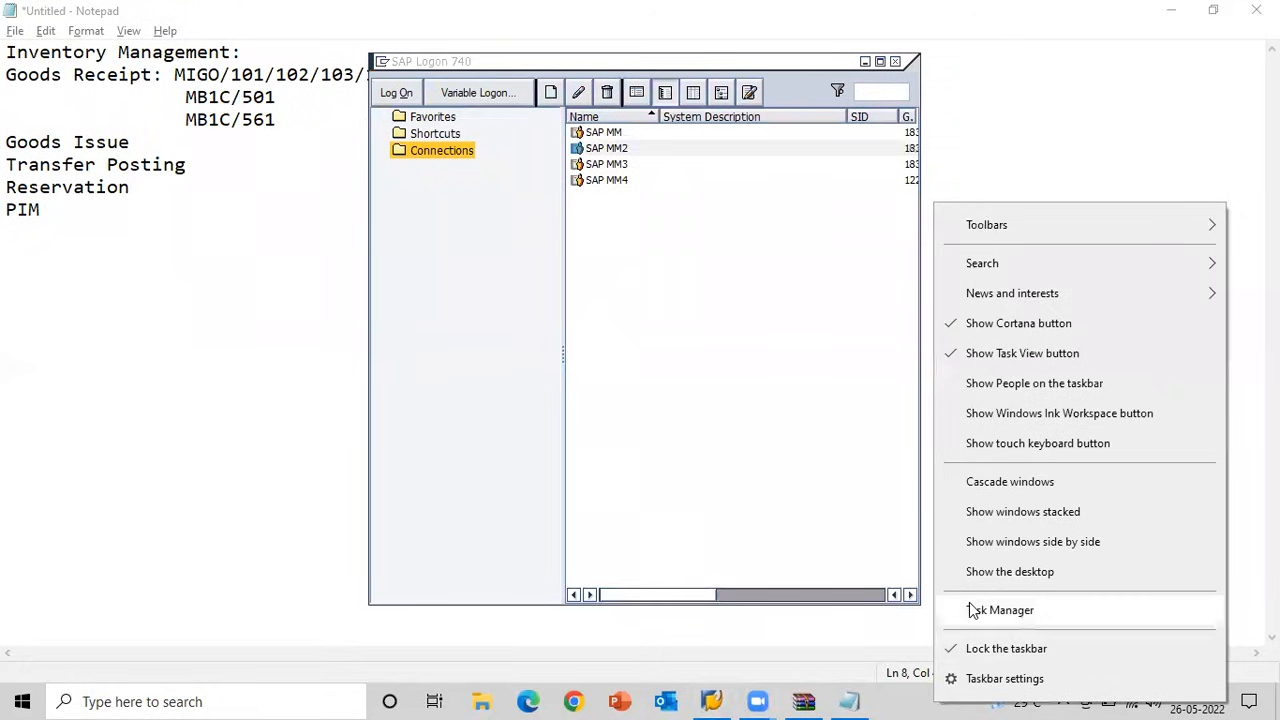
click(973, 610)
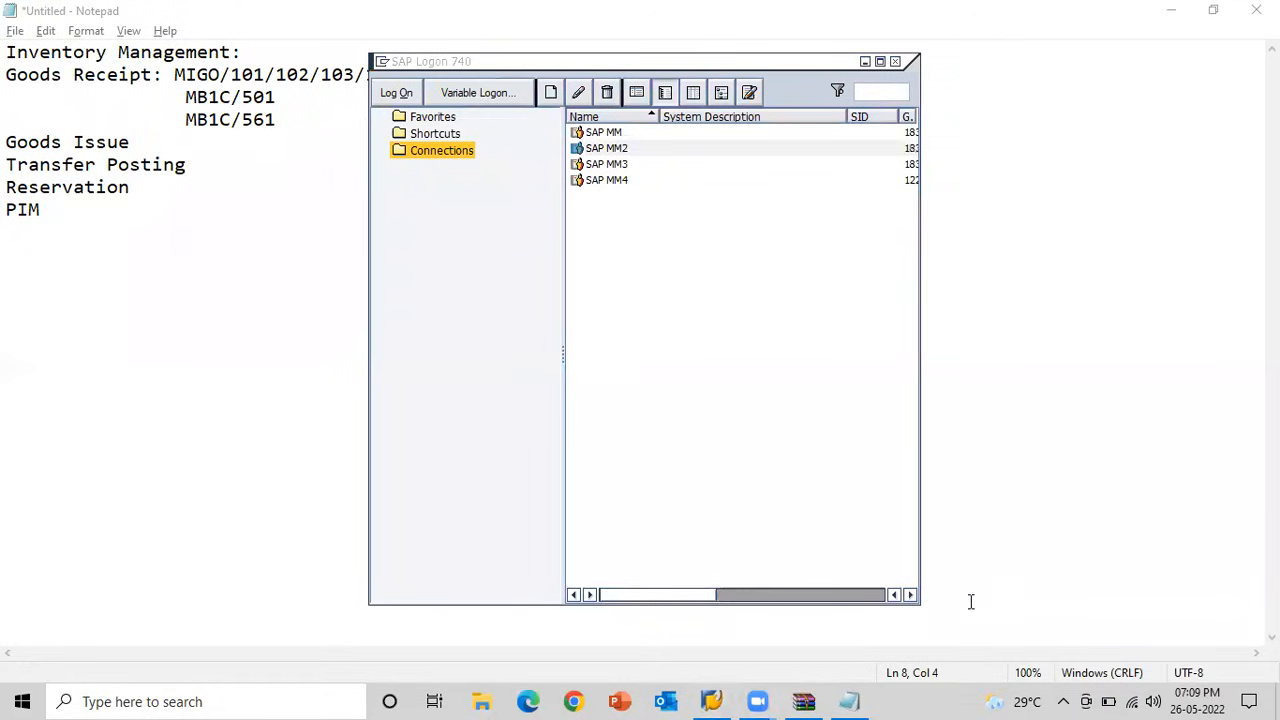
right_click(918, 698)
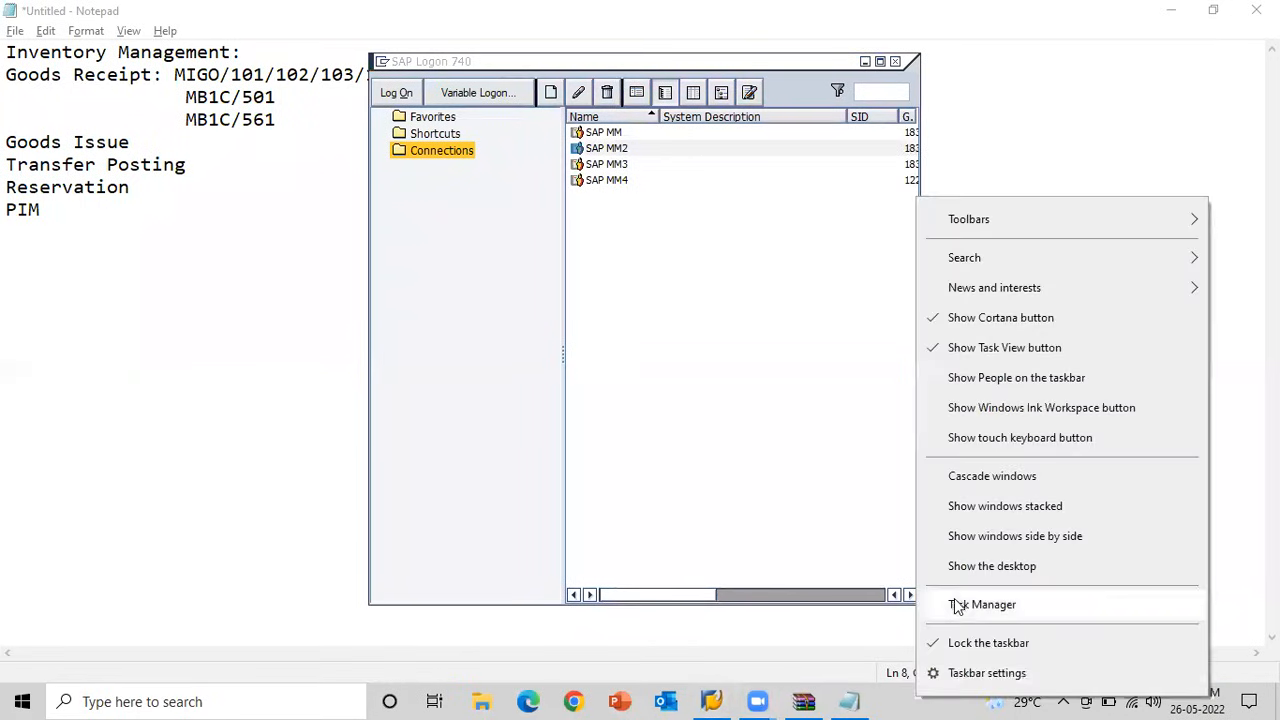
click(957, 600)
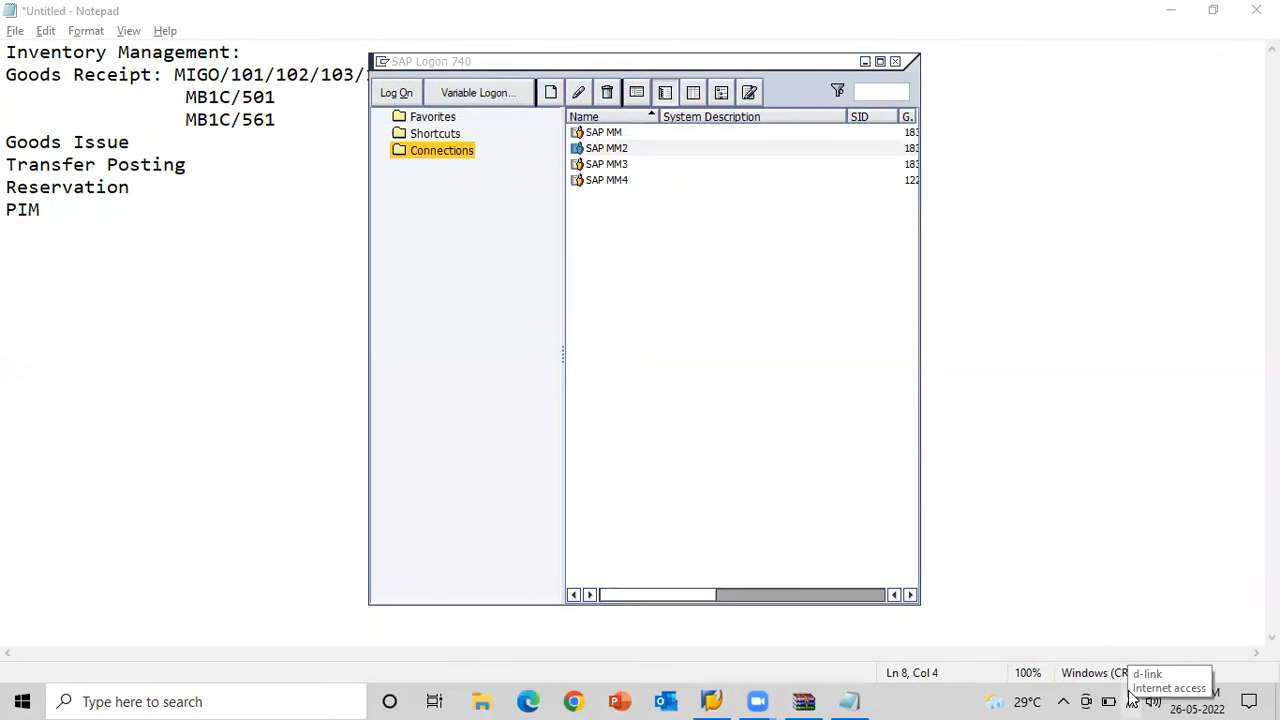
right_click(903, 698)
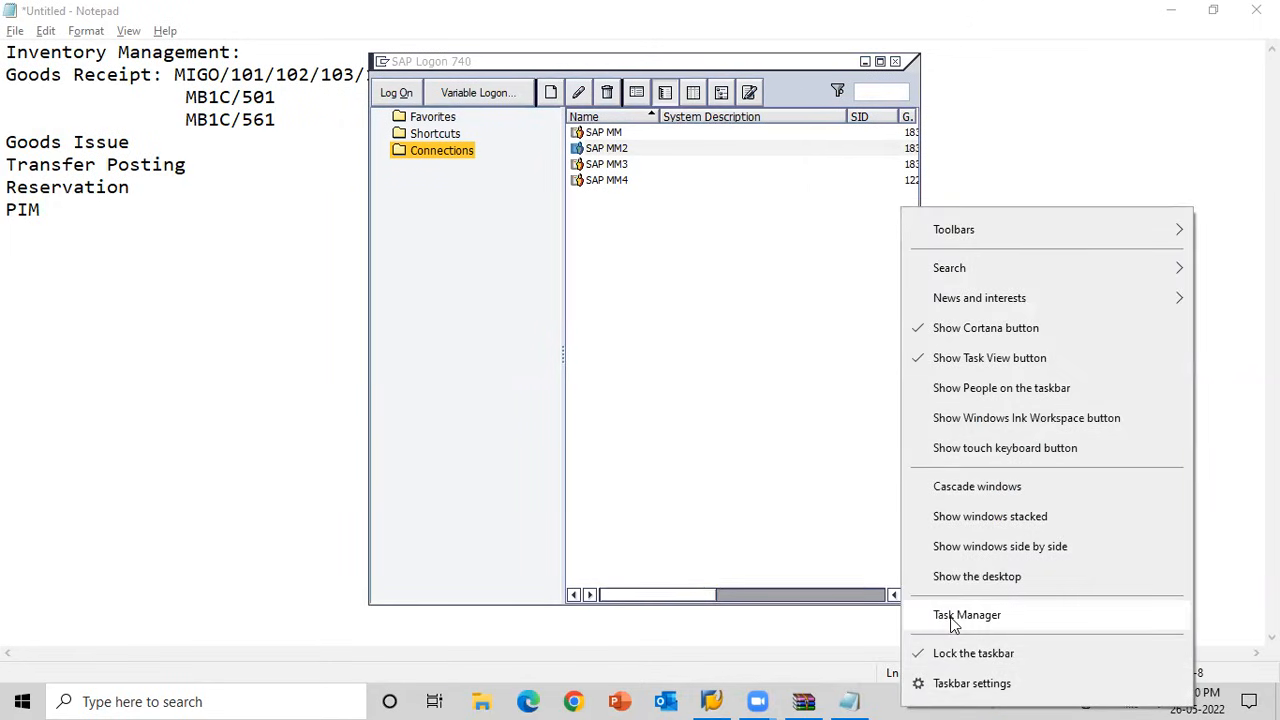
click(952, 620)
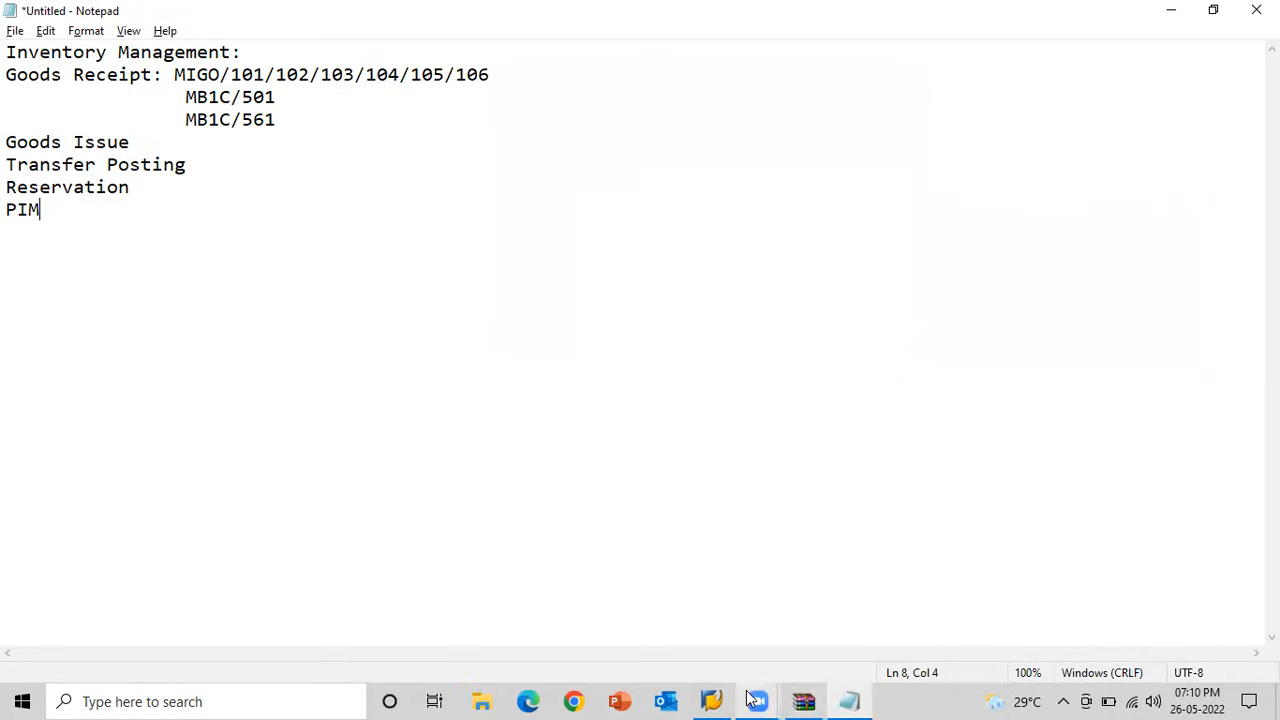
mouse_move(748, 697)
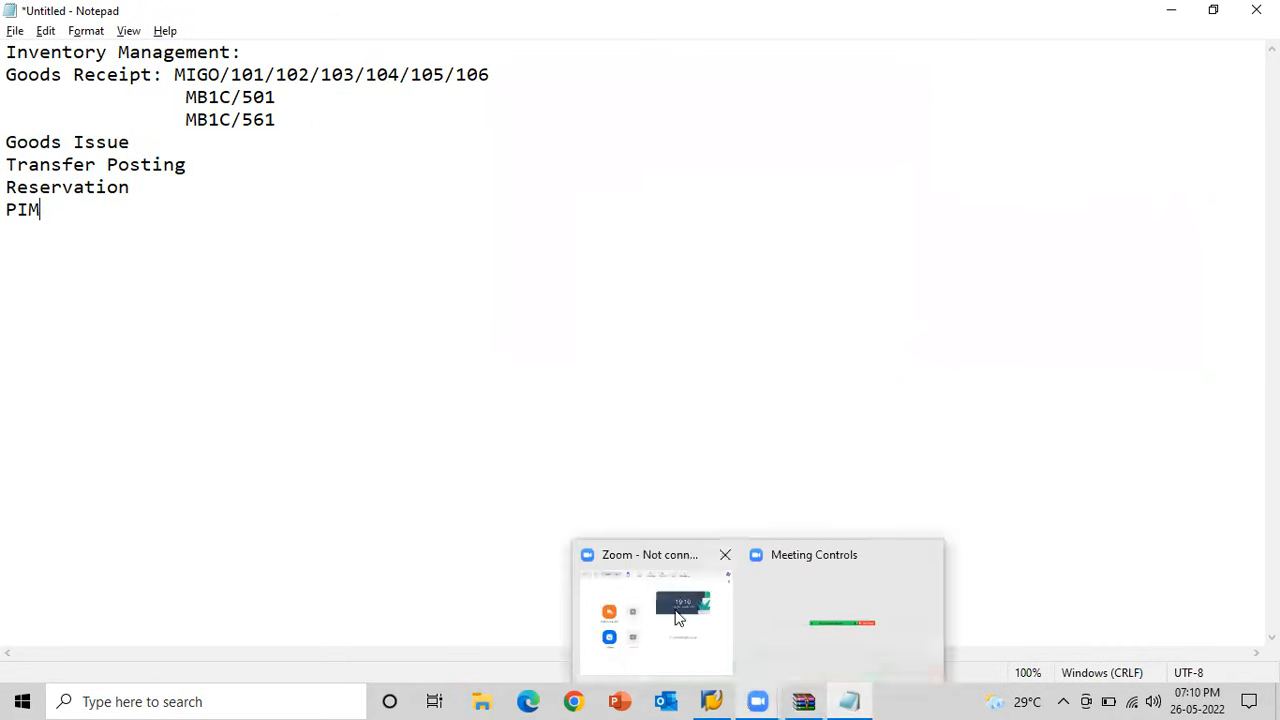
click(793, 608)
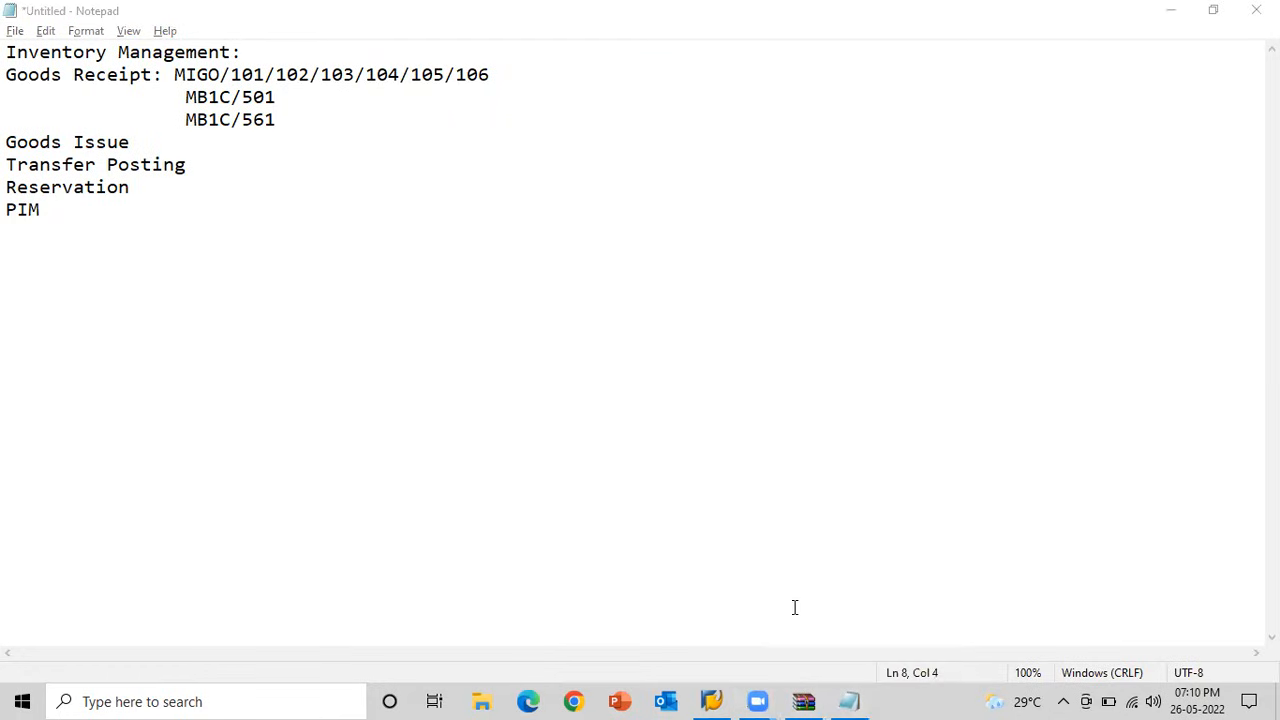
Return to SAP Logon and try the SAP MM connection, followed by SAP MM2.
click(711, 701)
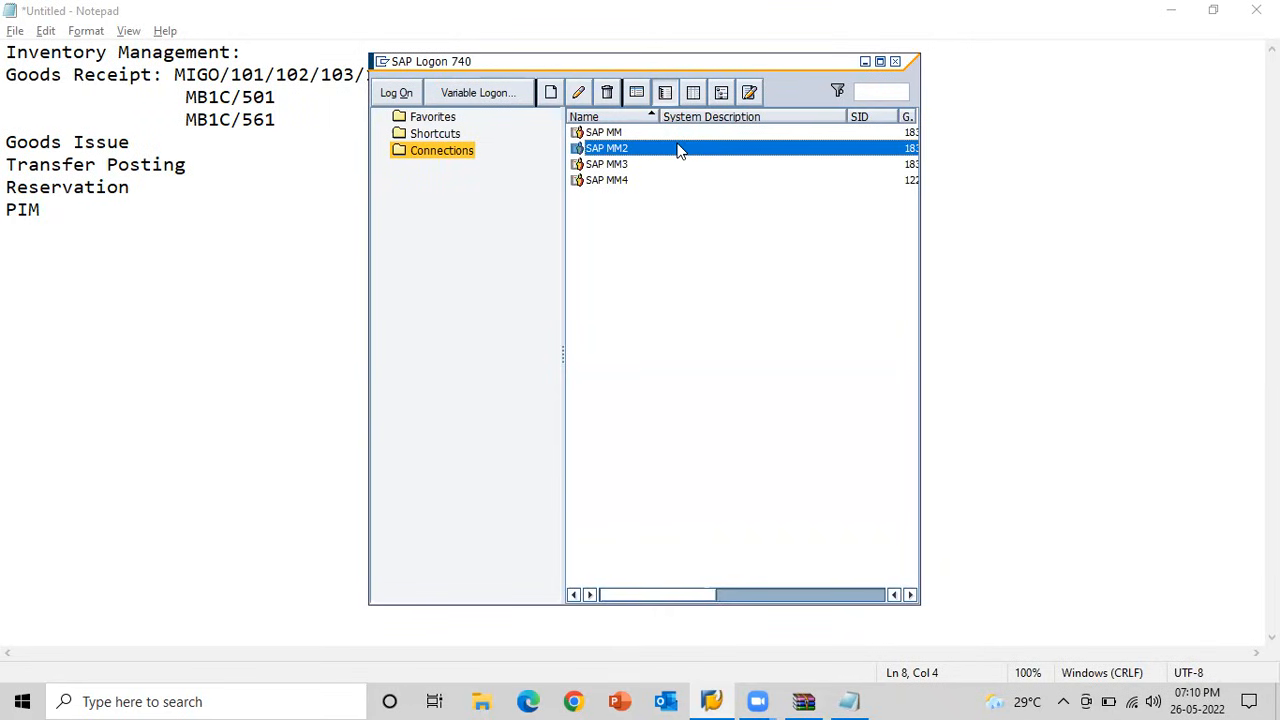
click(603, 134)
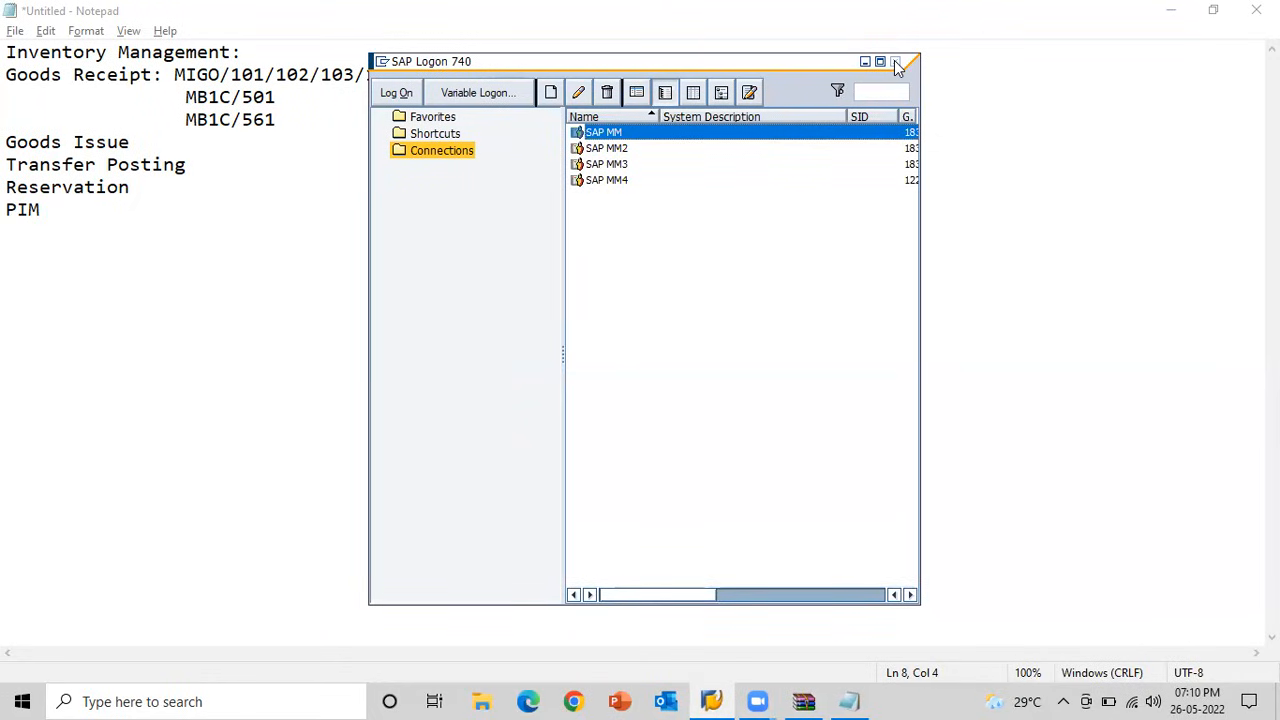
click(612, 152)
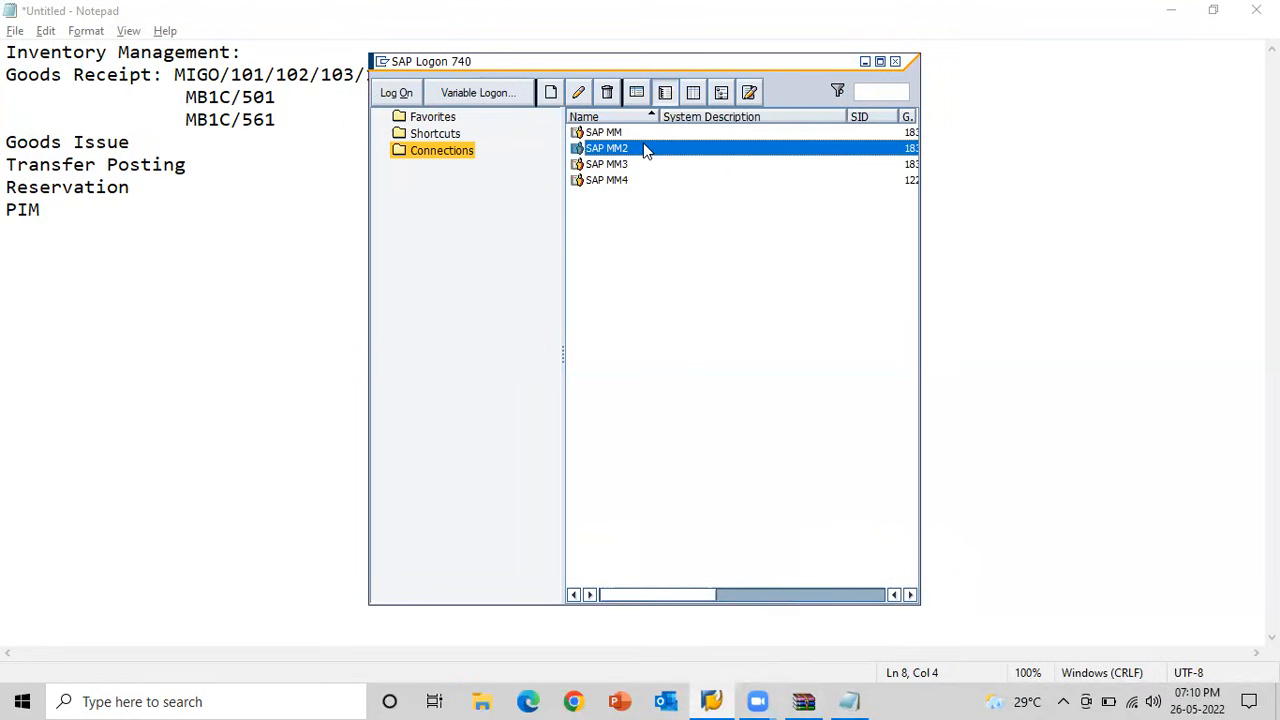
Check the computer's Wi-Fi connection status and close the network list.
click(1136, 700)
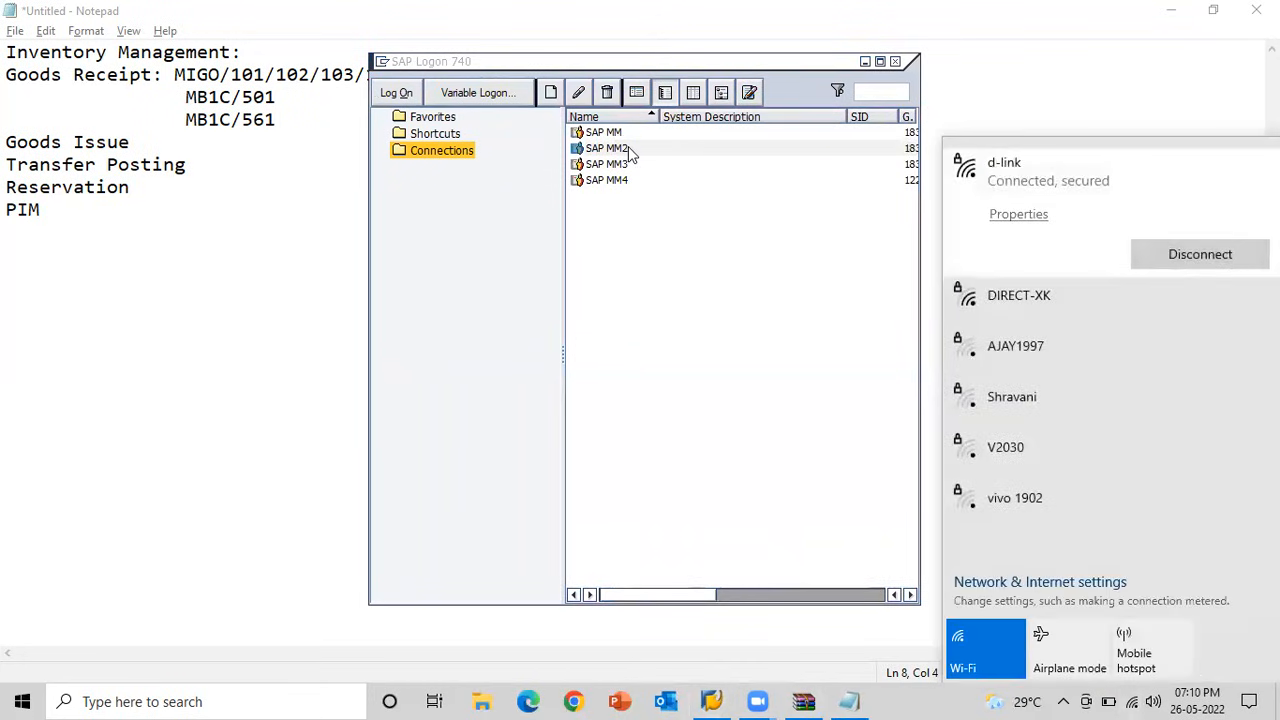
click(991, 56)
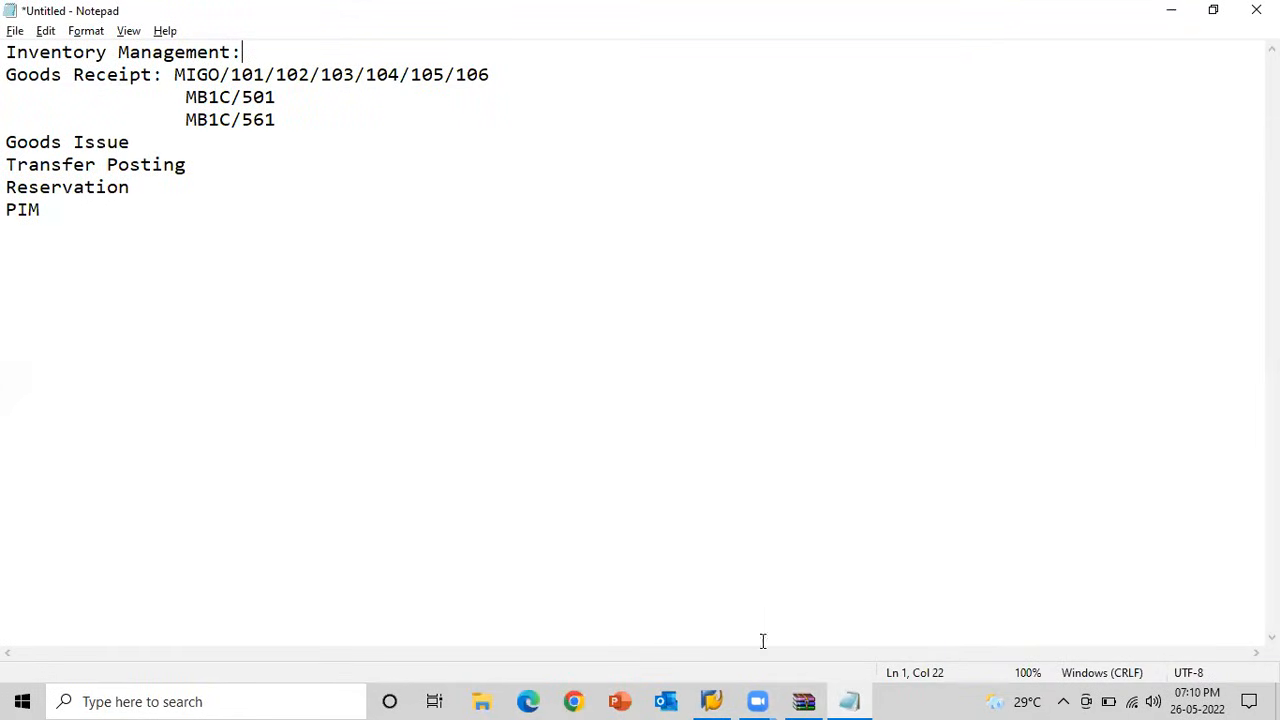
Try to log on to SAP MM2 again from SAP Logon, and open Task Manager.
click(710, 701)
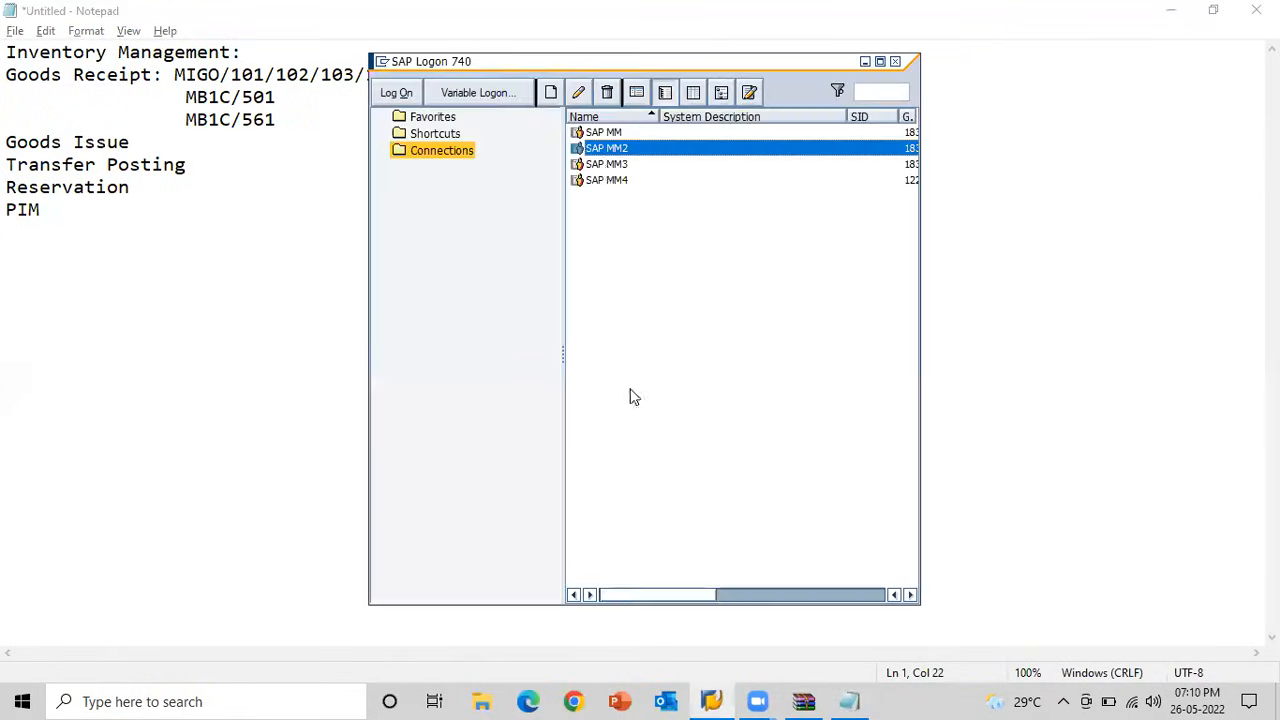
double_click(601, 148)
key(ctrl+shift+Escape)
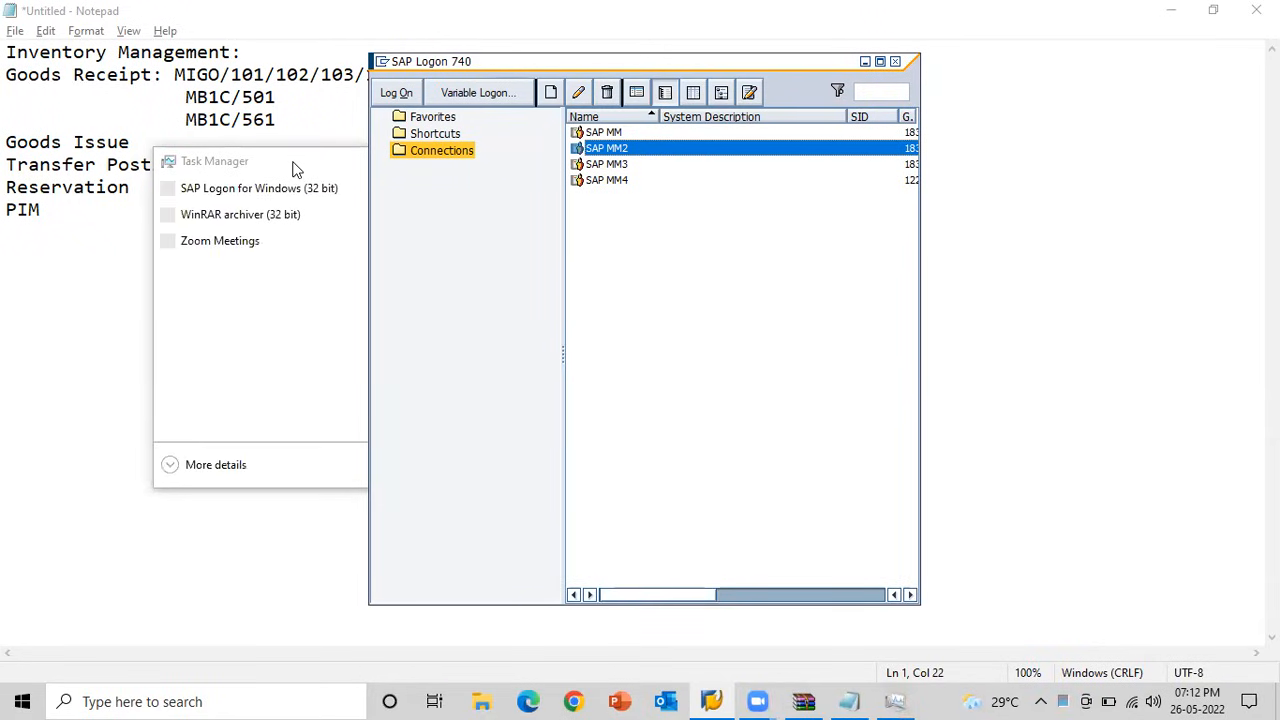
click(295, 168)
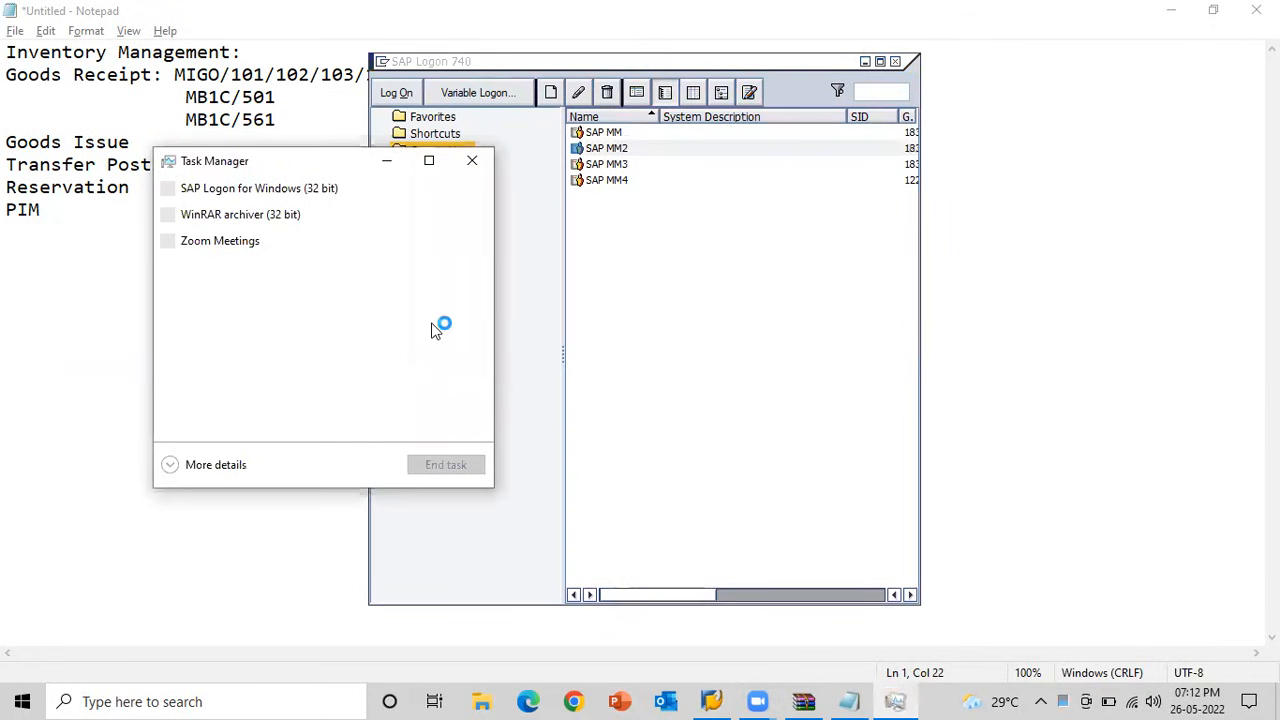
End the WinRAR archiver task in Task Manager and return to the SAP logon screen.
click(249, 215)
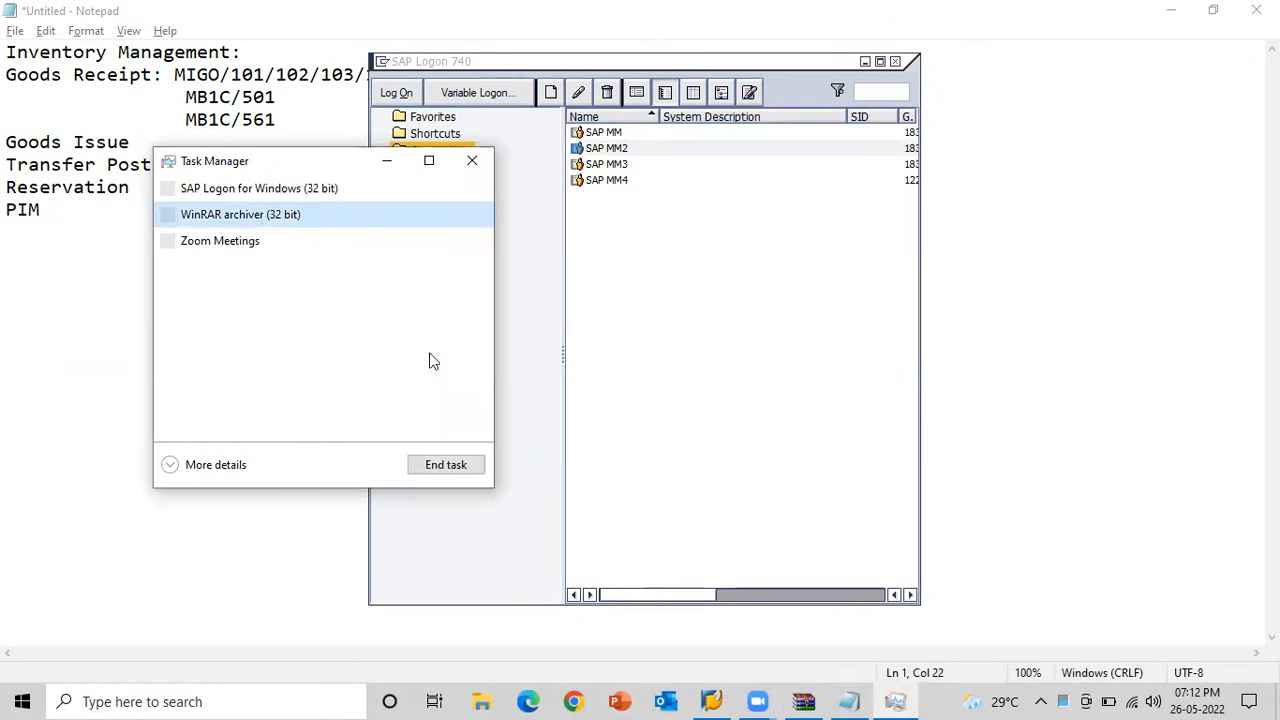
click(440, 468)
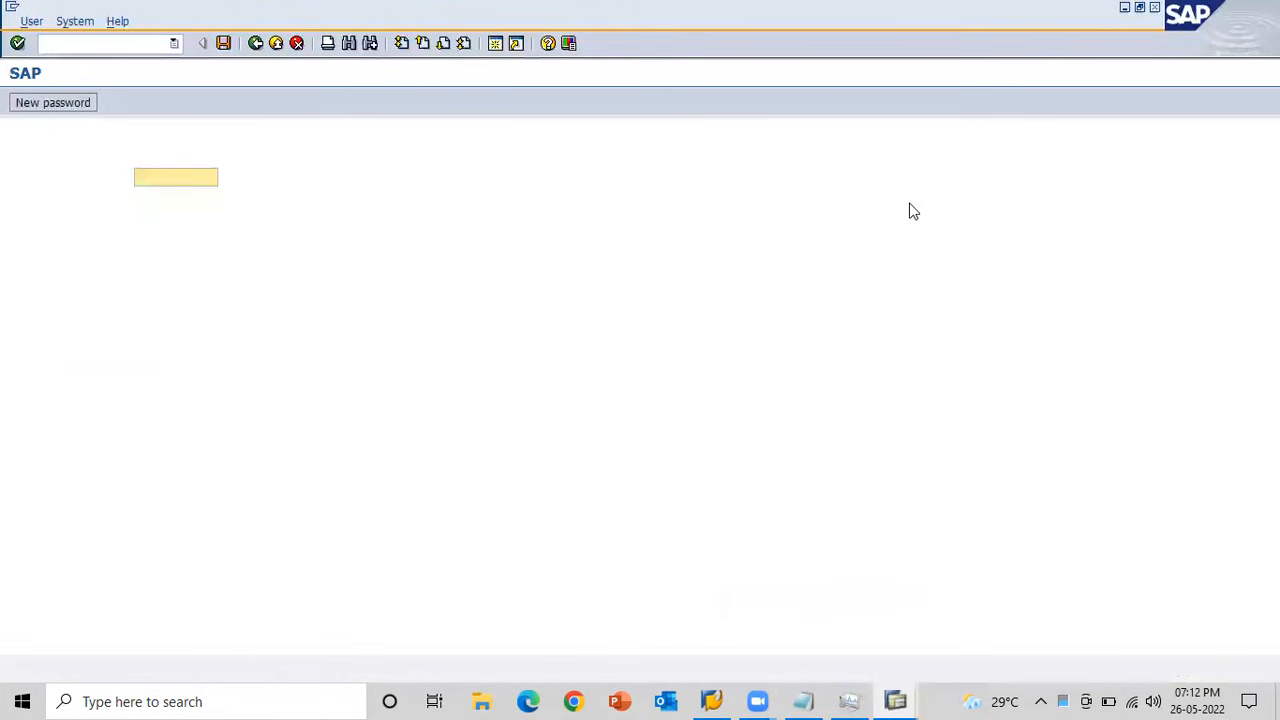
key(Return)
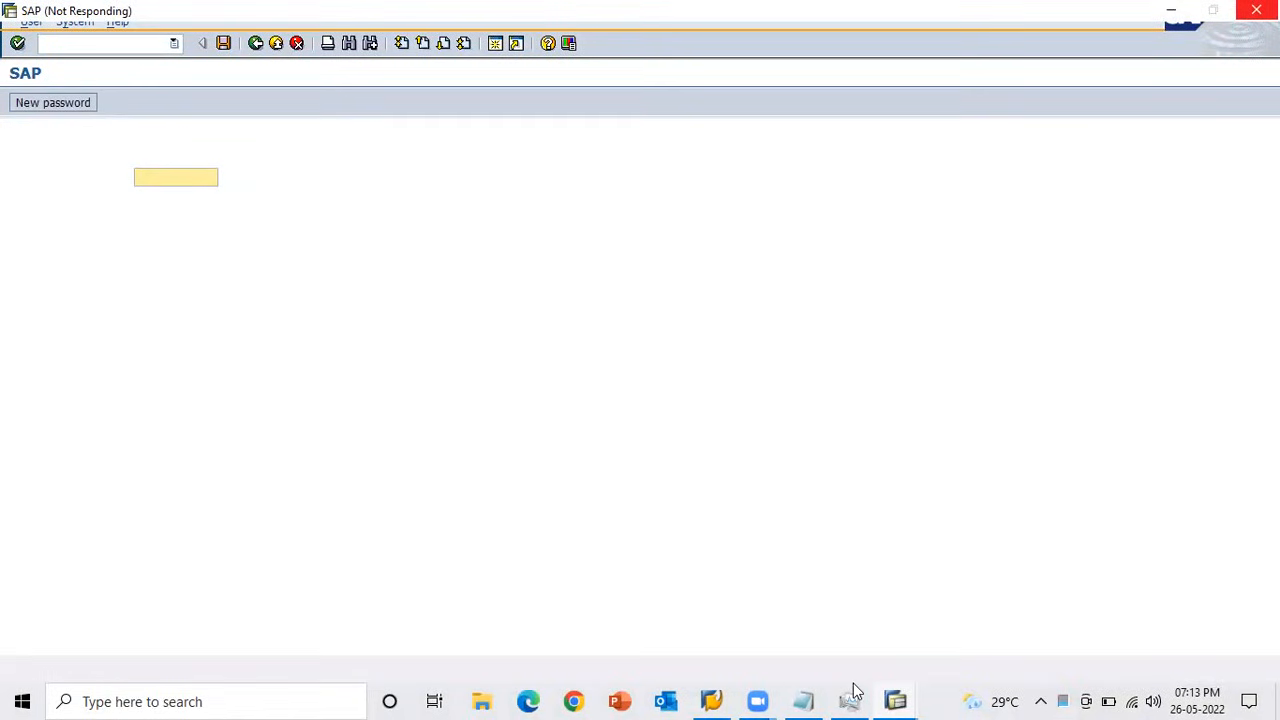
Close the surplus SAP logon windows one after another, keeping a single logon window open.
mouse_move(852, 695)
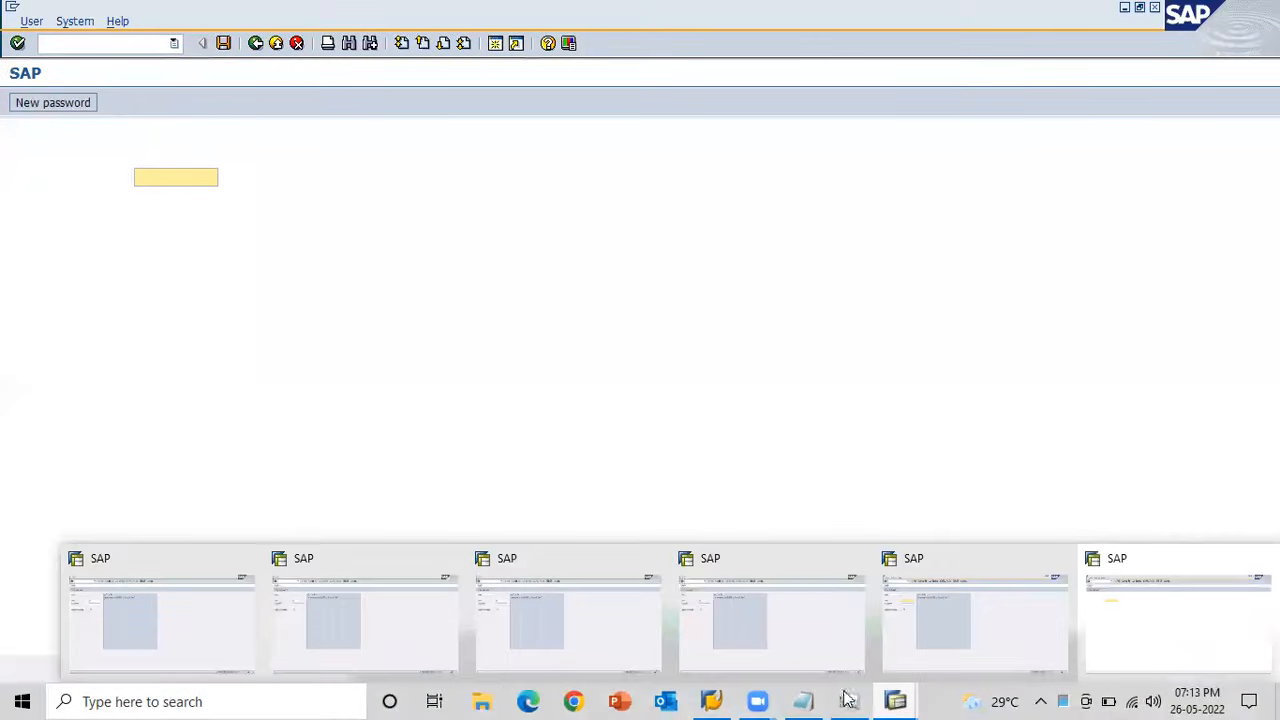
click(248, 563)
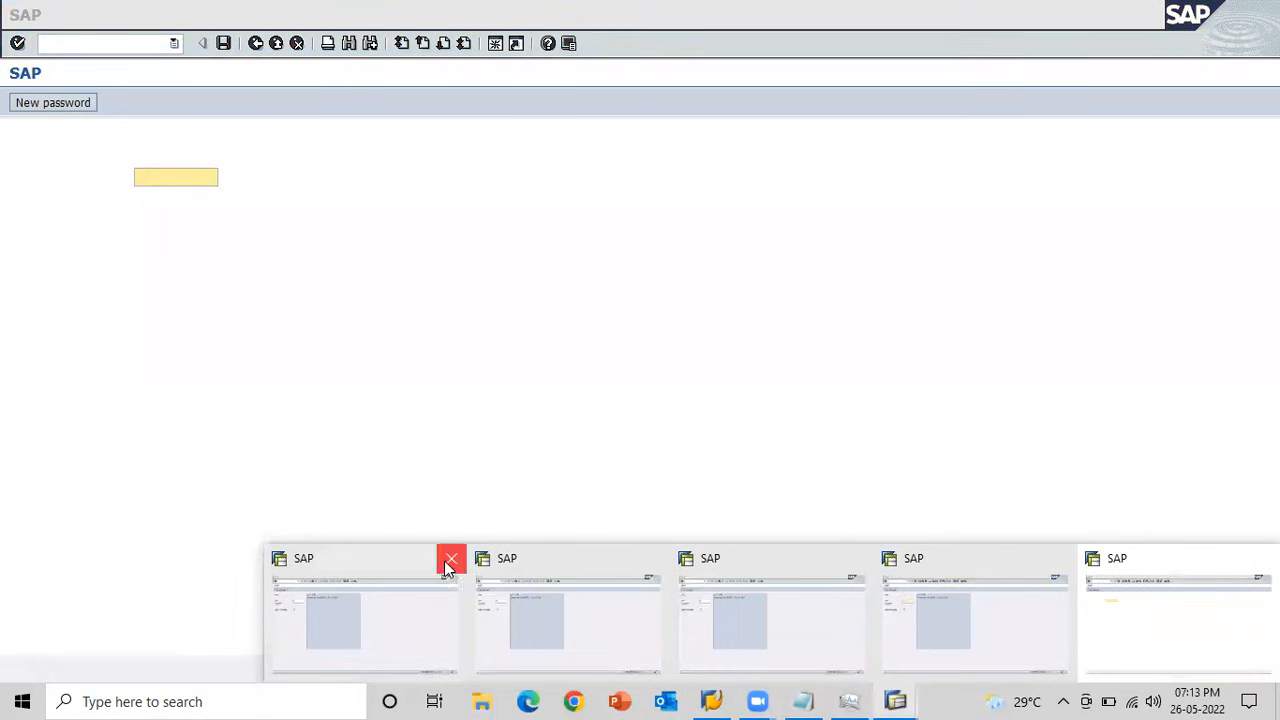
click(448, 563)
click(449, 560)
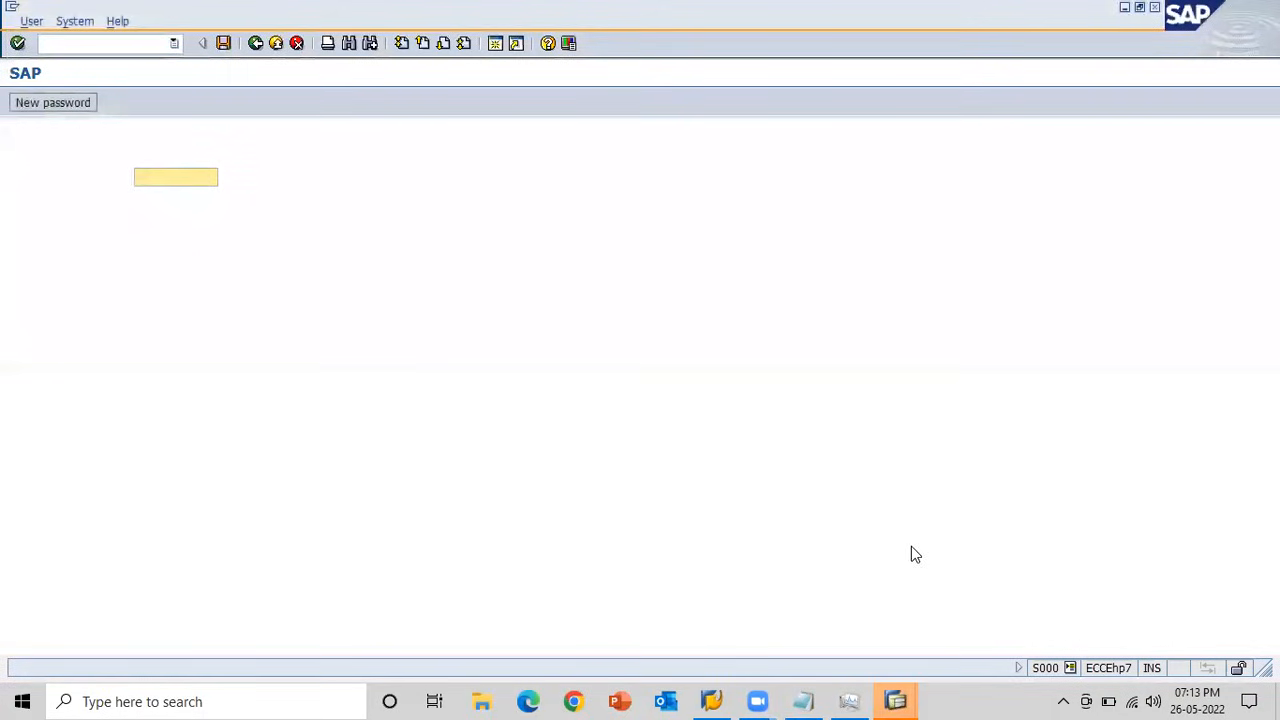
click(896, 699)
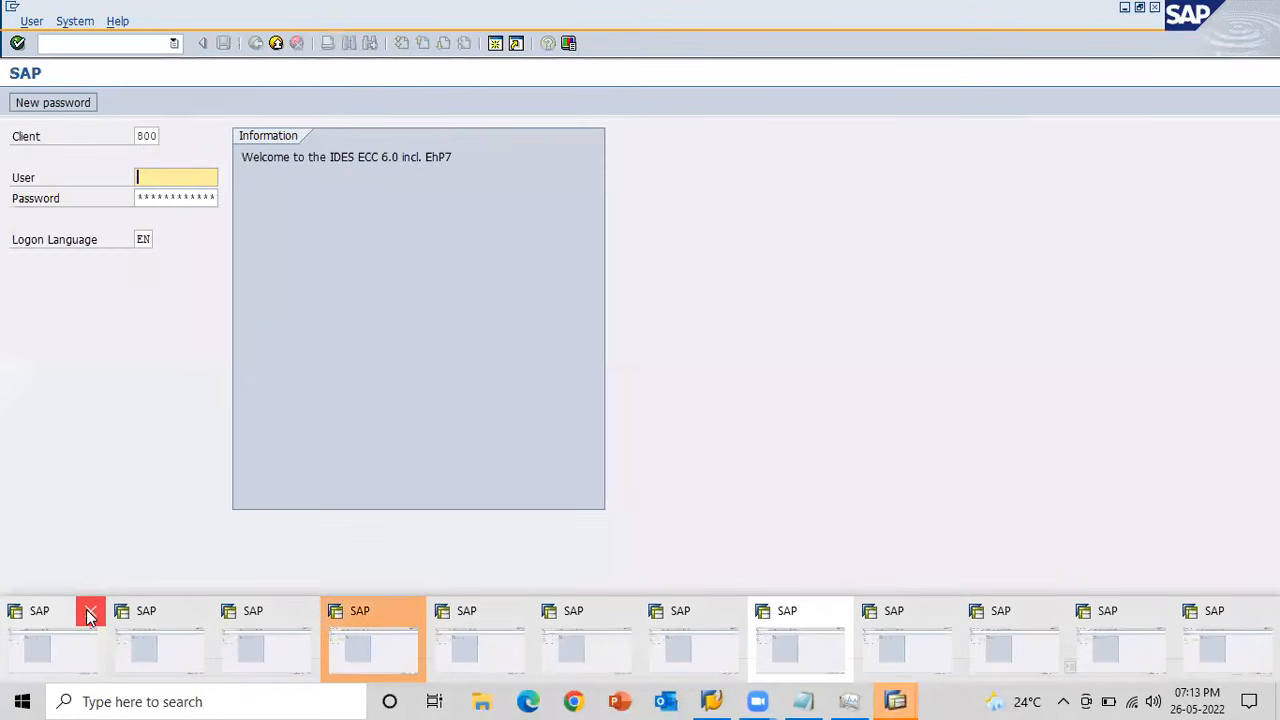
click(89, 613)
click(92, 610)
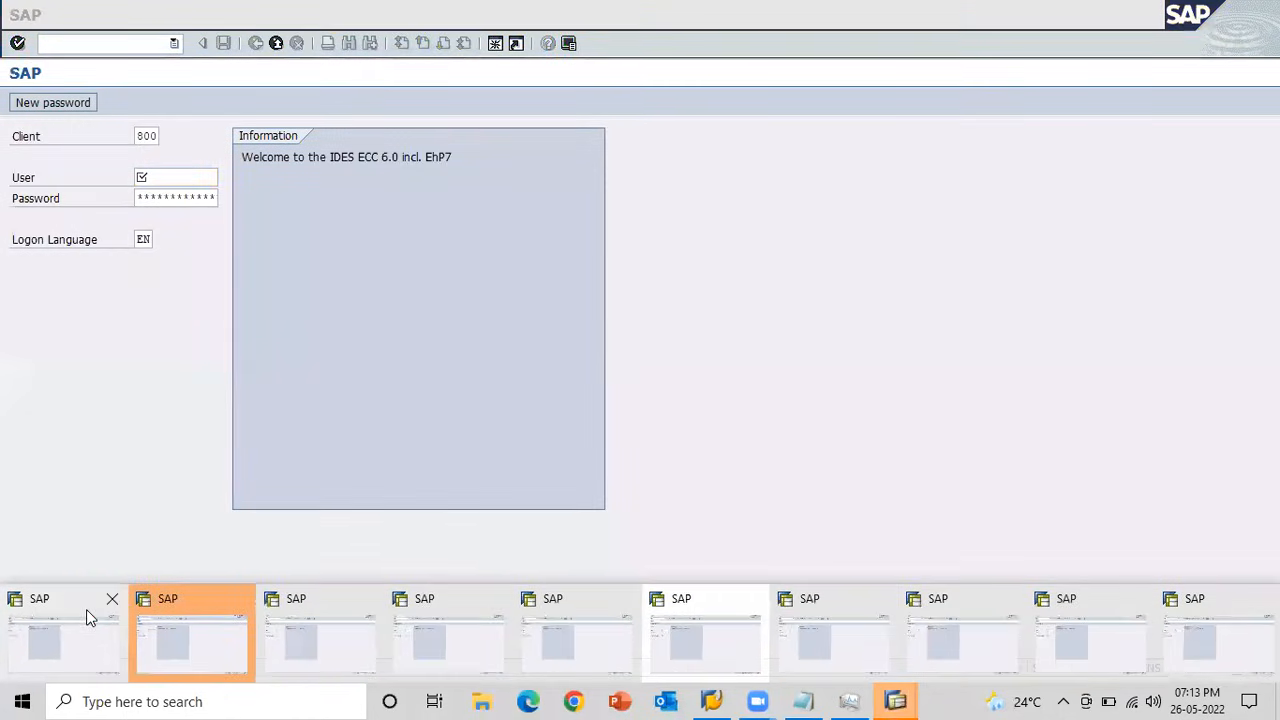
click(113, 599)
click(116, 596)
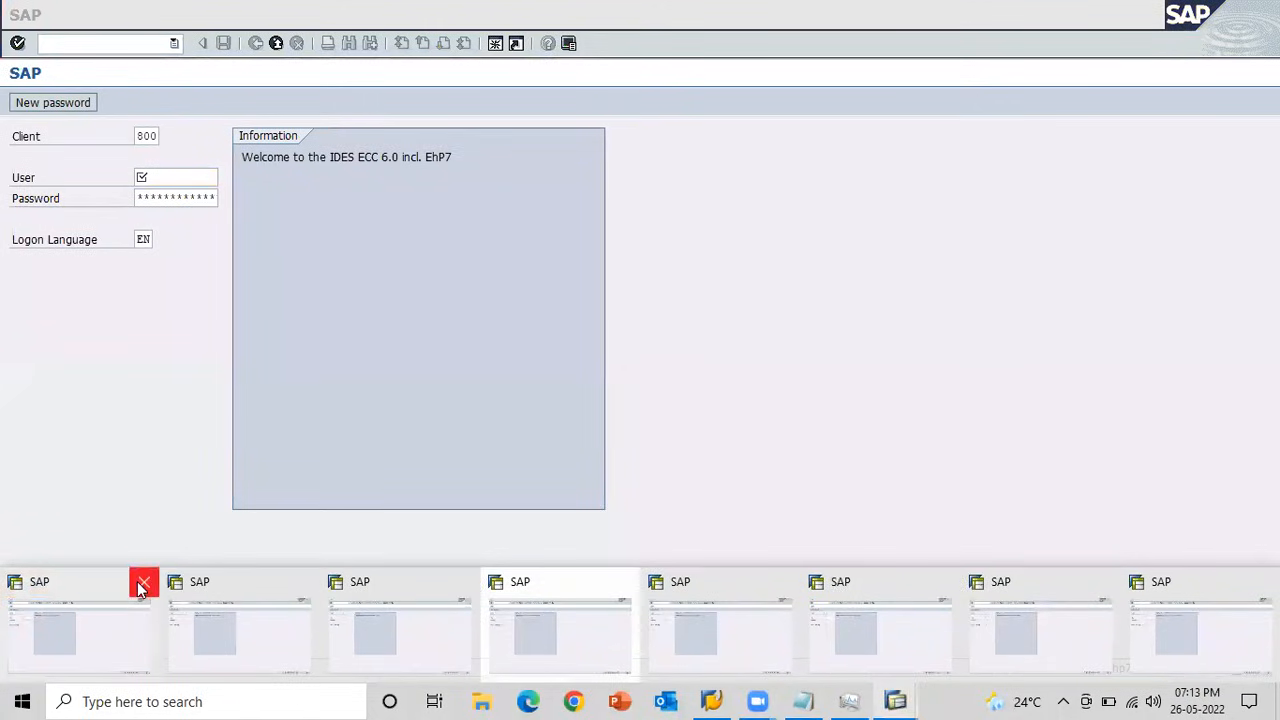
click(142, 582)
click(167, 568)
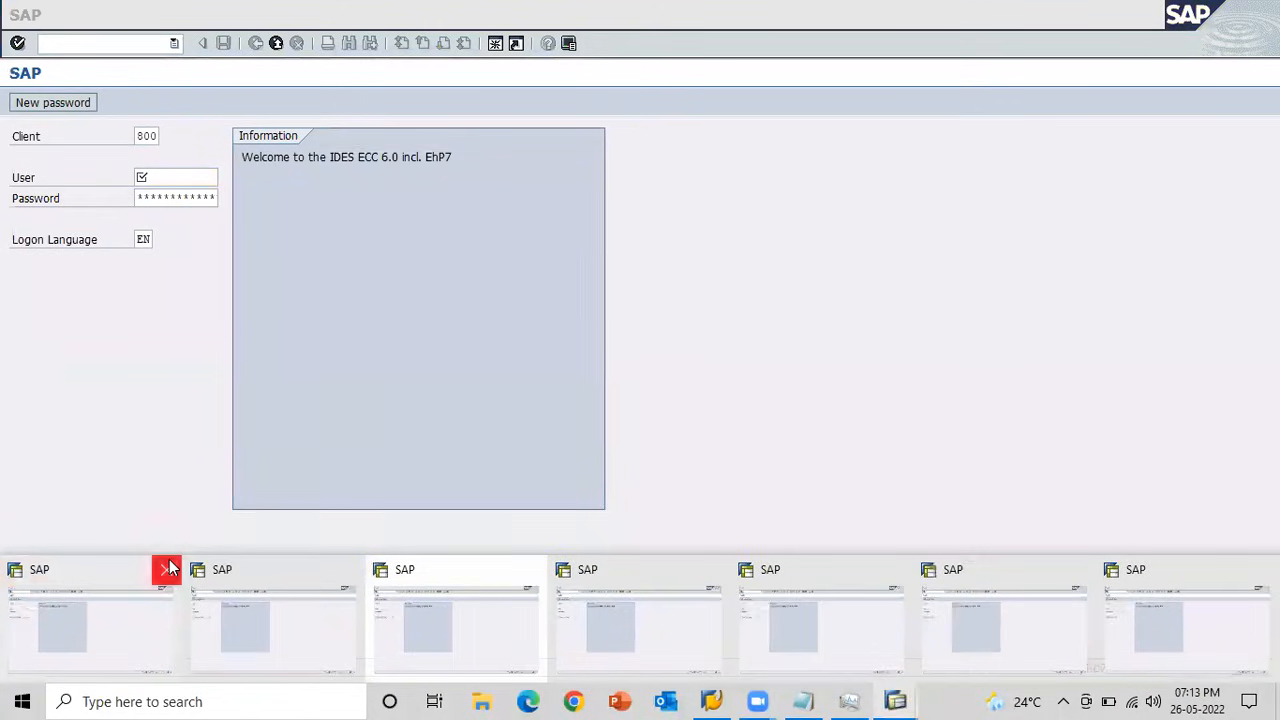
click(248, 564)
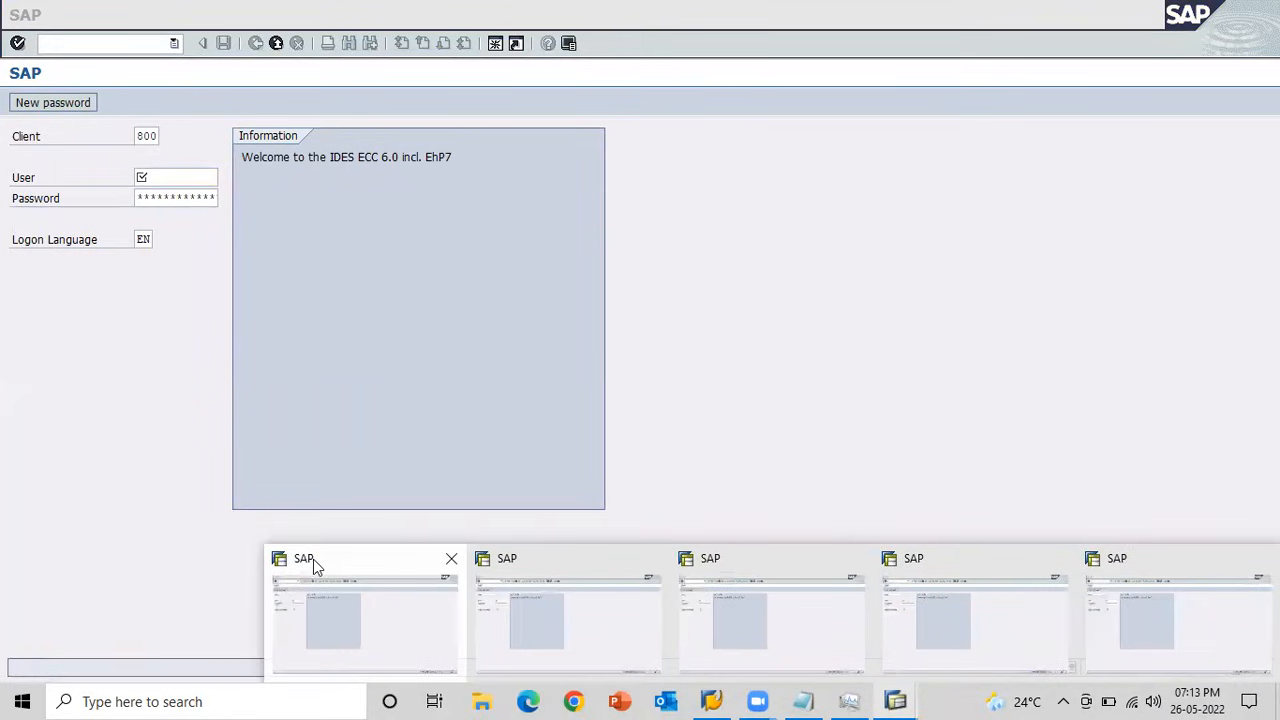
click(452, 563)
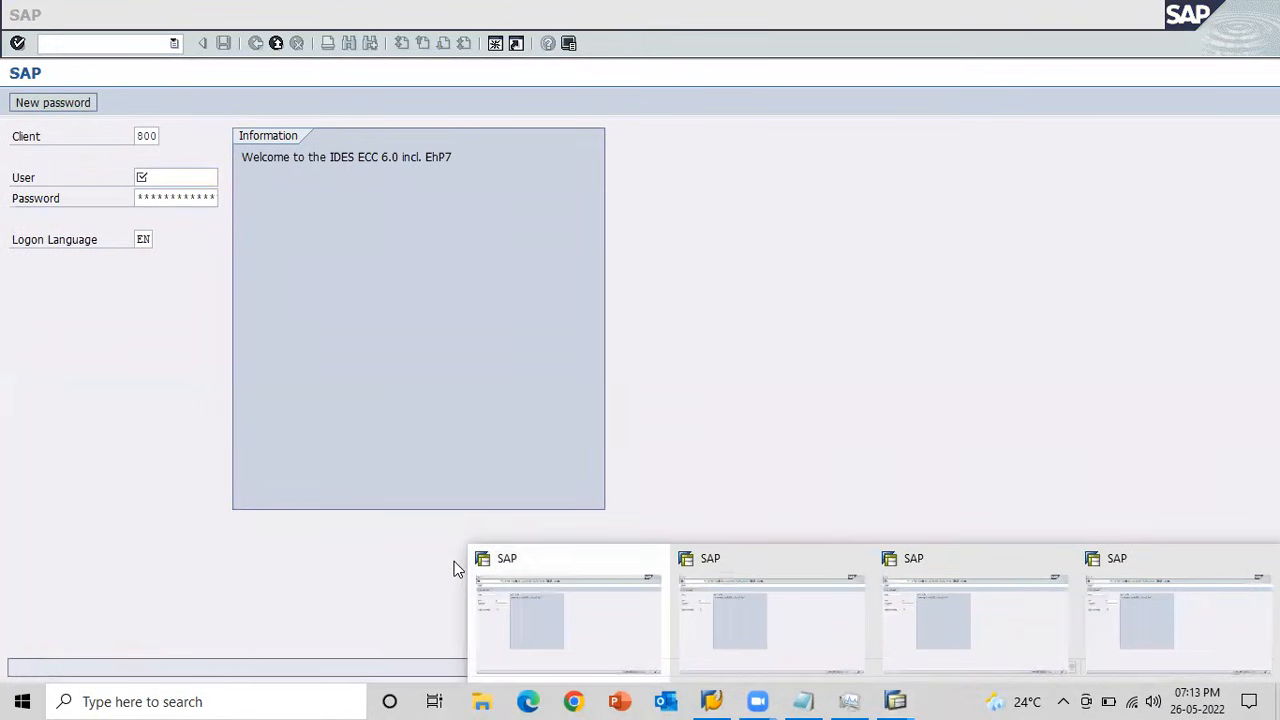
click(651, 562)
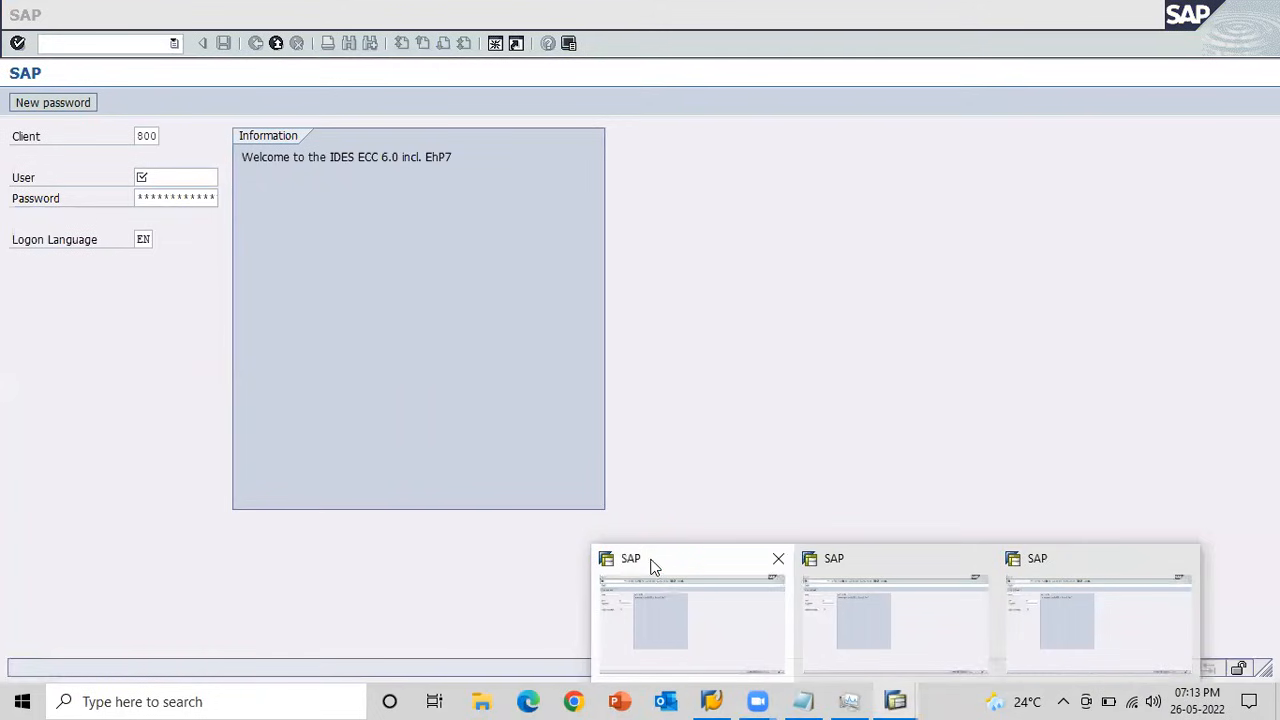
click(778, 558)
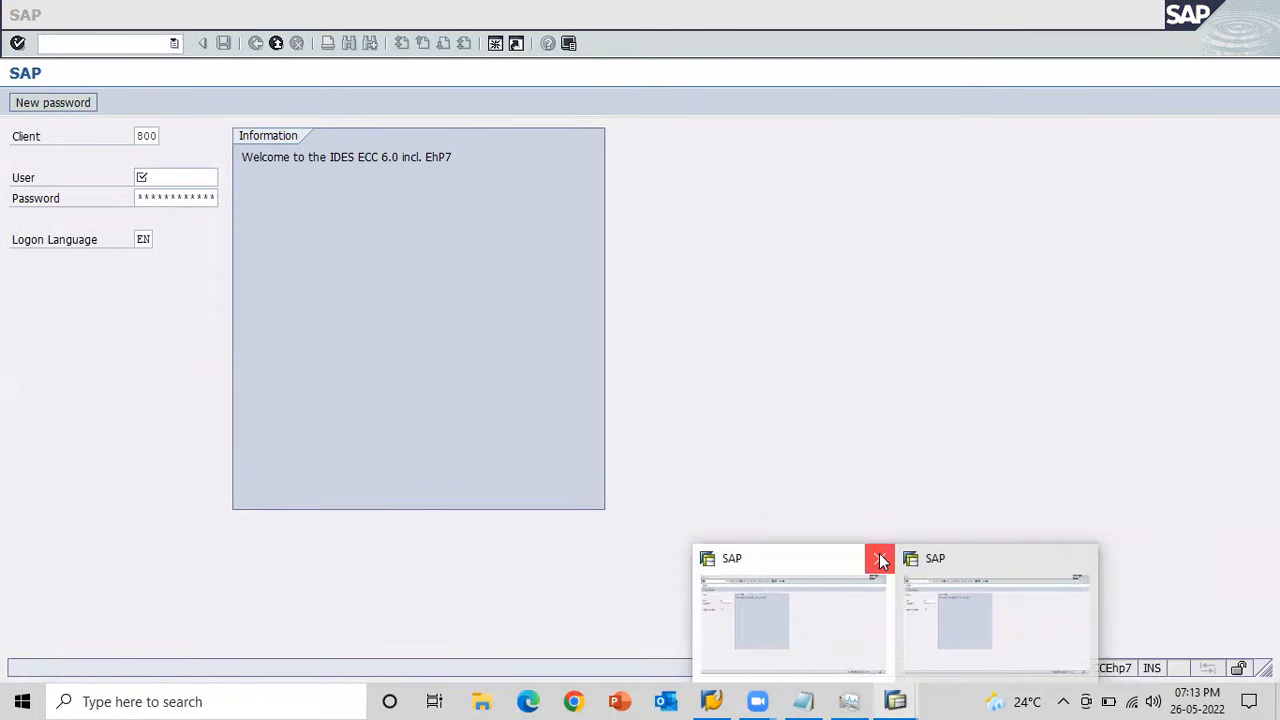
click(879, 560)
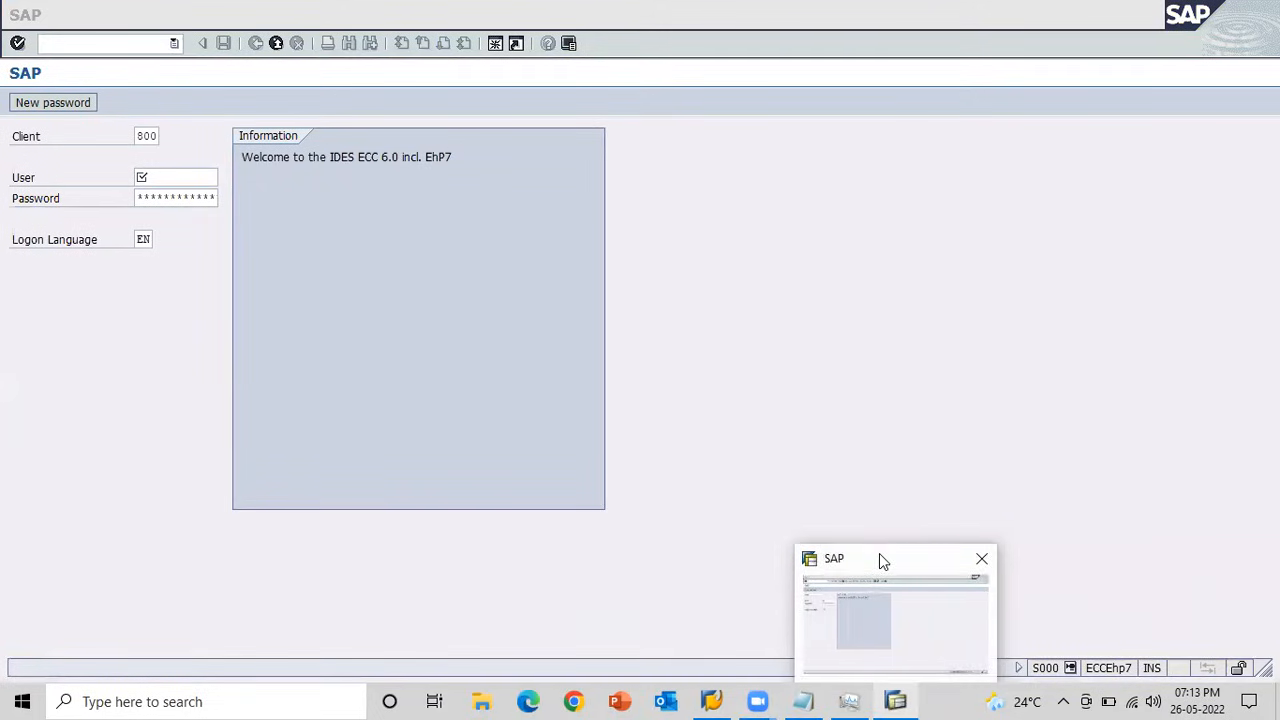
Log on to client 800 with the saved MM user ID and the account password, and dismiss the information message.
click(178, 178)
key(Down)
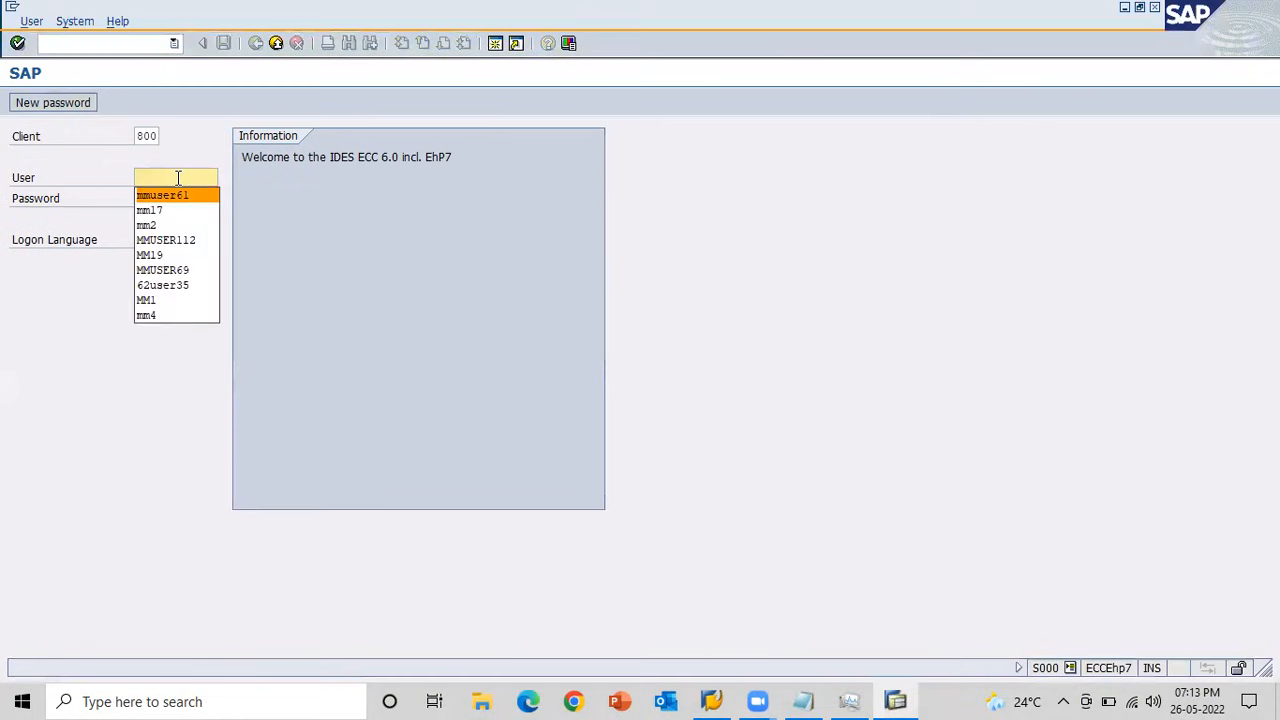
key(Return)
key(Tab)
text(*********)
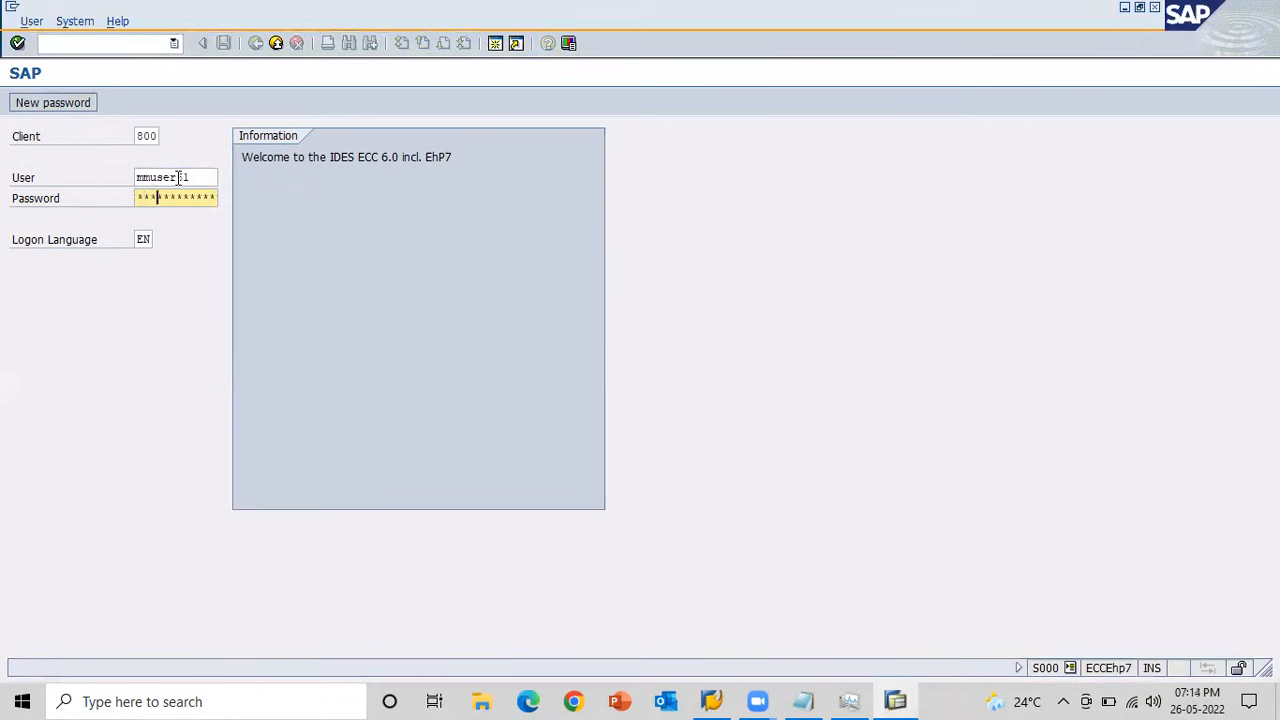
key(Return)
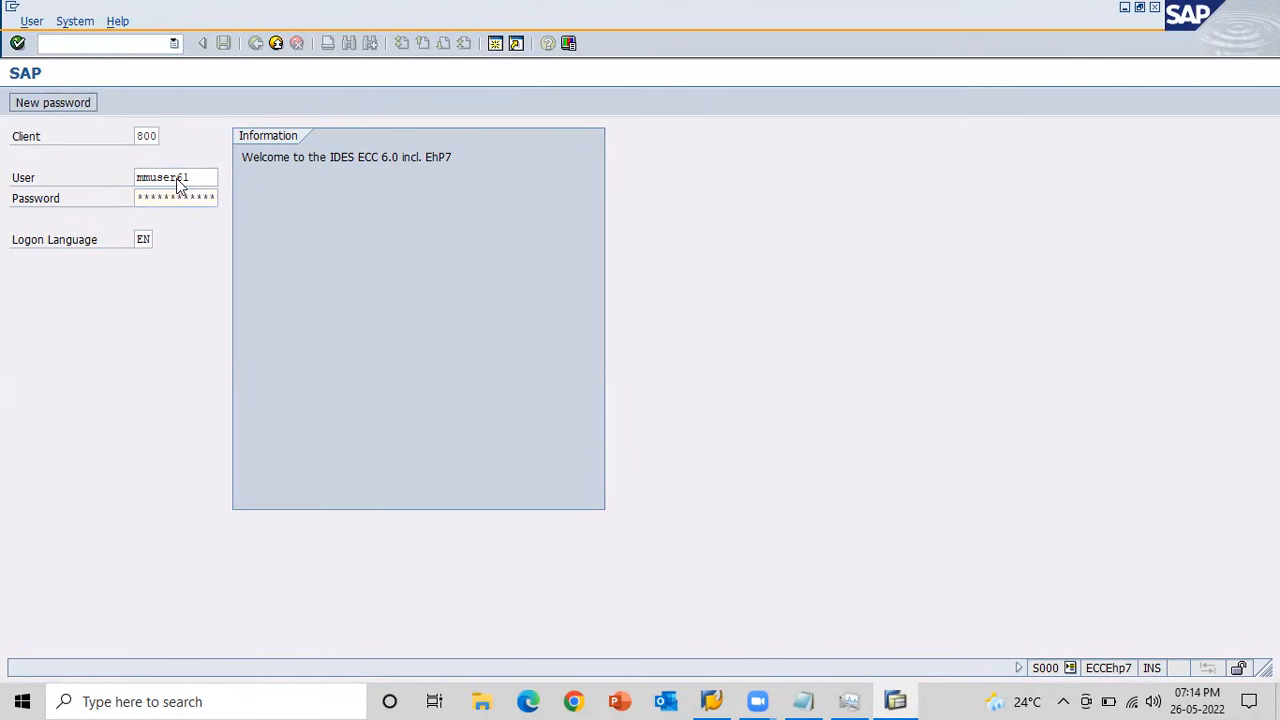
click(87, 524)
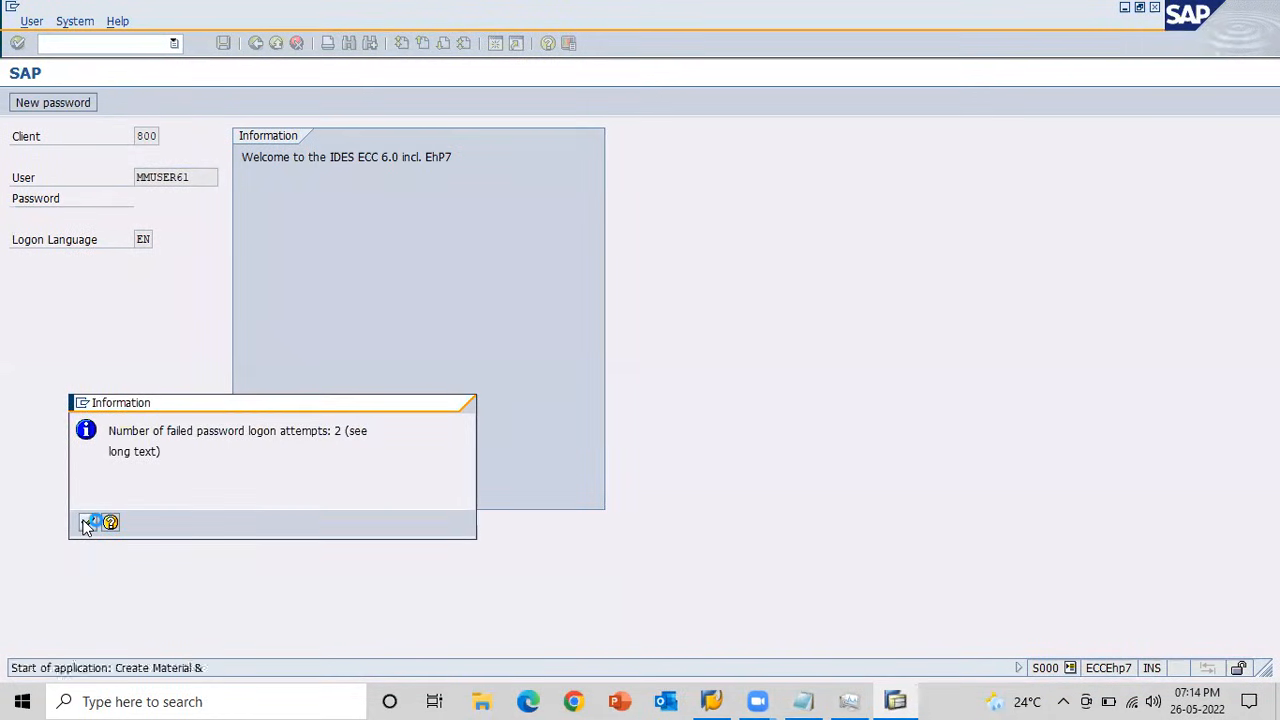
Go to transaction EC01 with /nEC01 and open the structure navigation listing the company code objects.
click(60, 45)
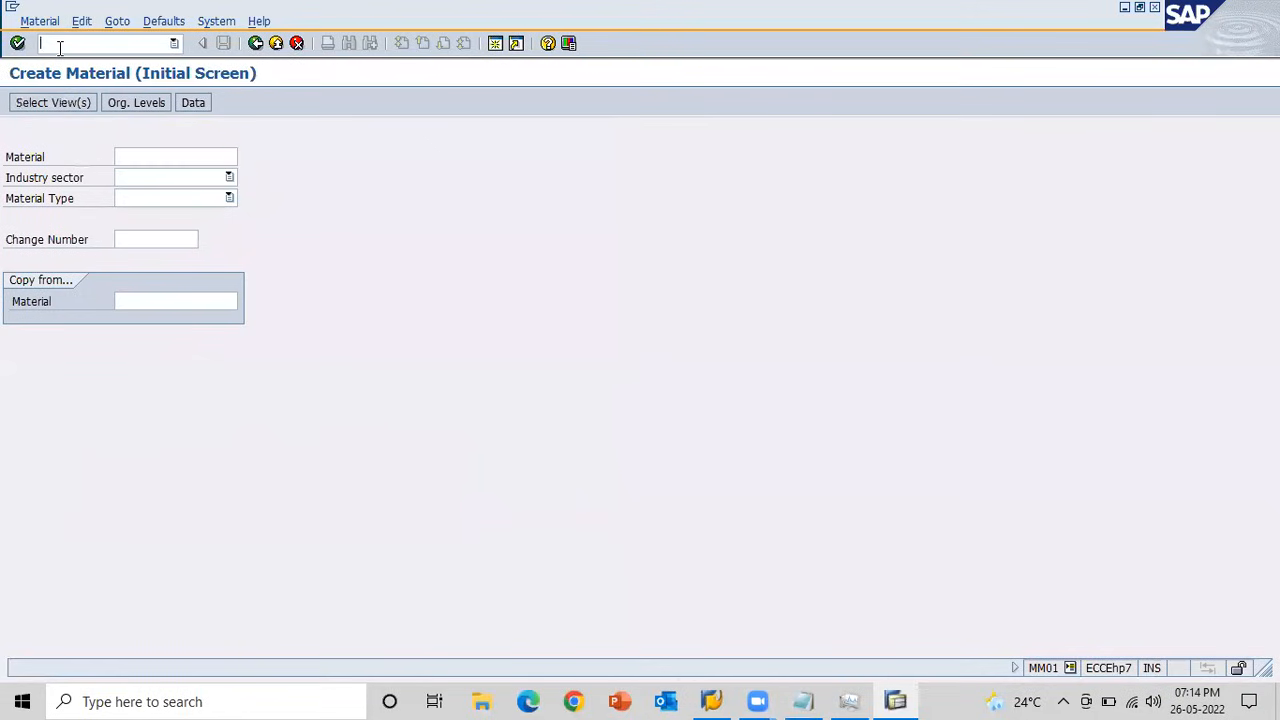
text(/nEC01)
key(Return)
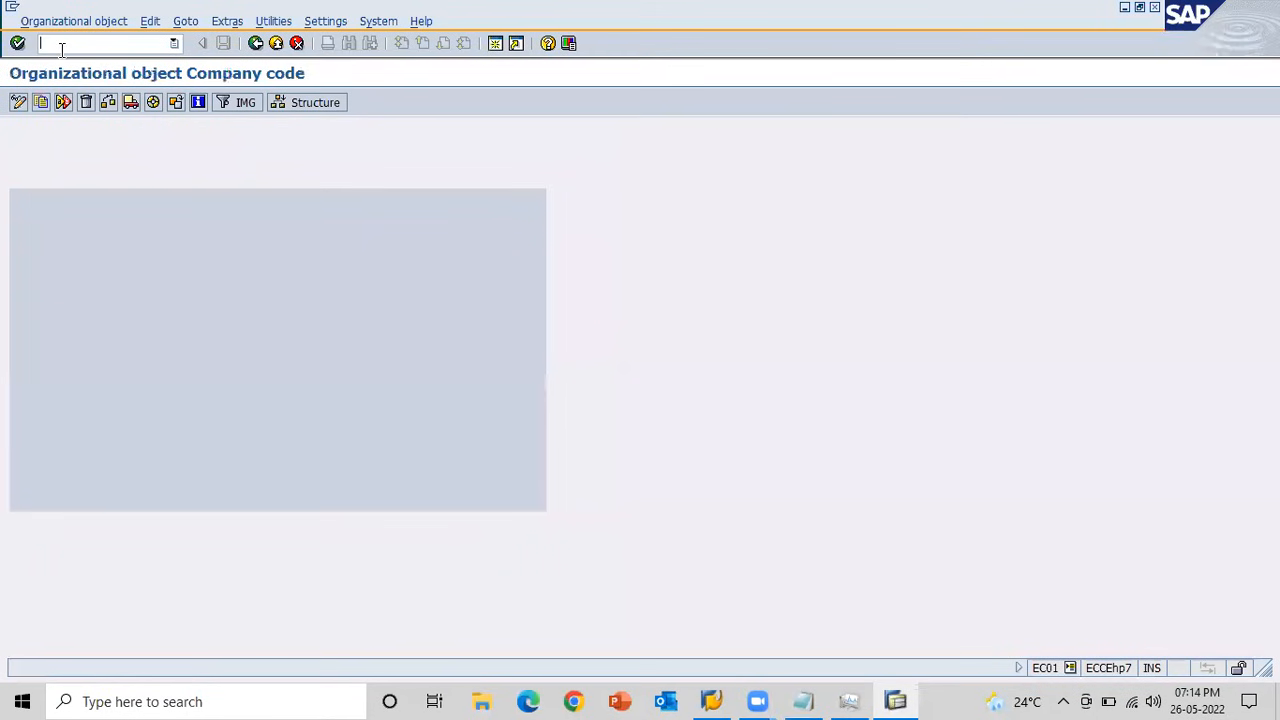
click(287, 107)
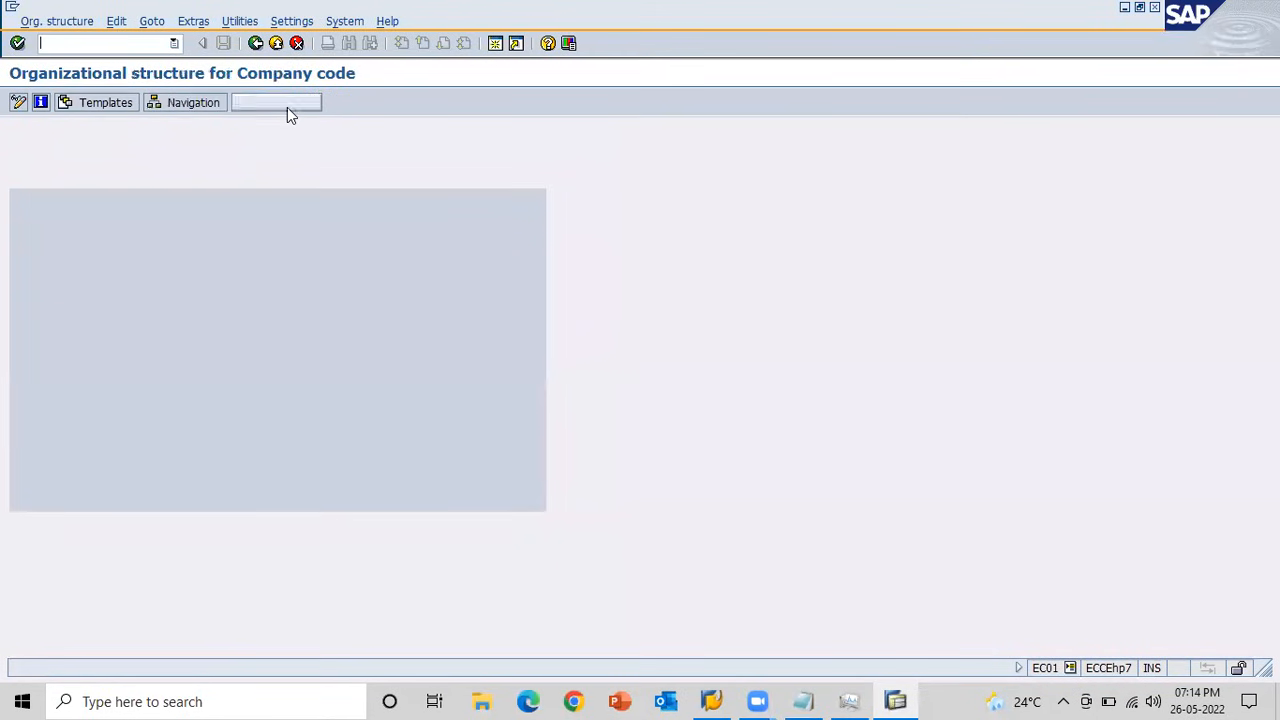
click(193, 104)
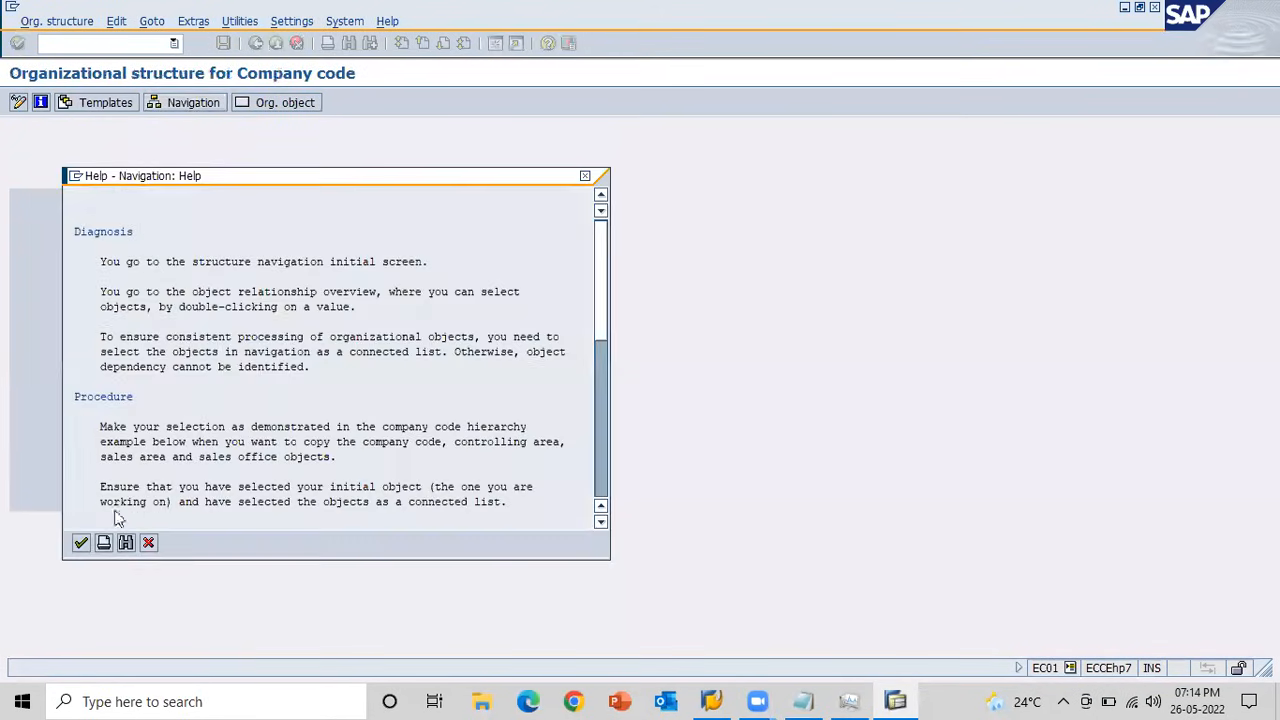
click(78, 543)
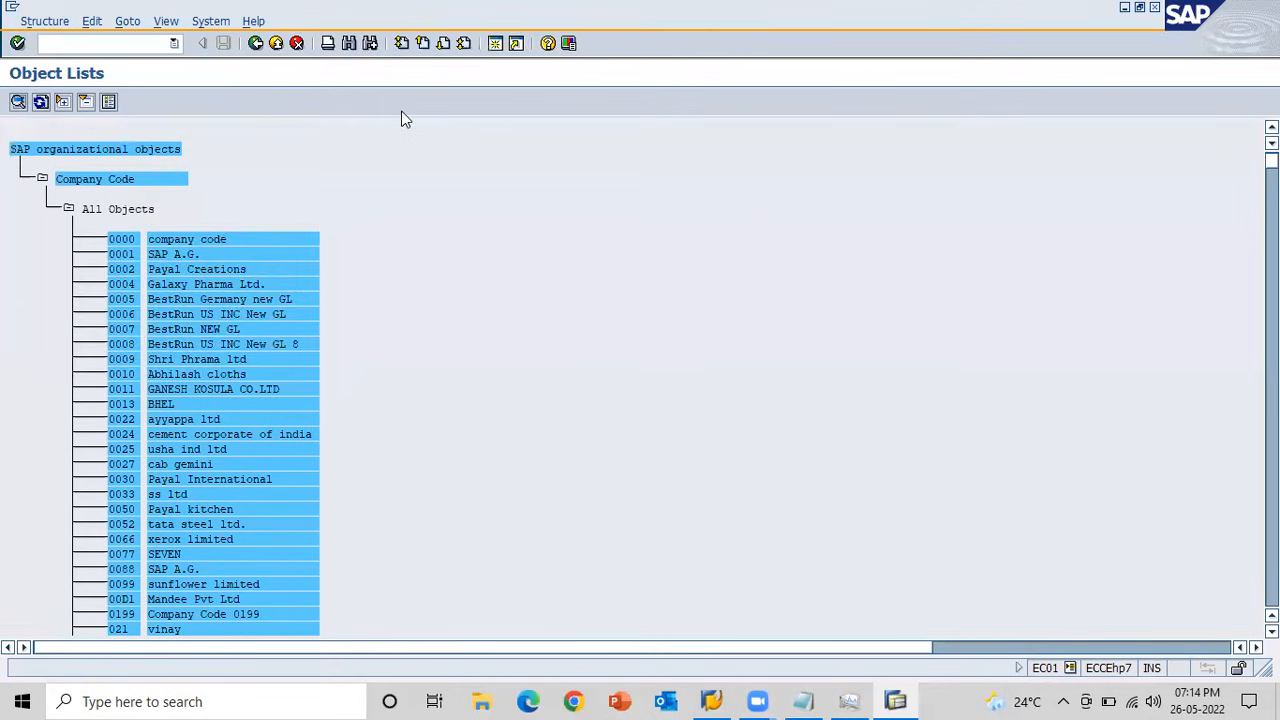
Find company code AB1 in the object list and display its organizational structure.
key(ctrl+f)
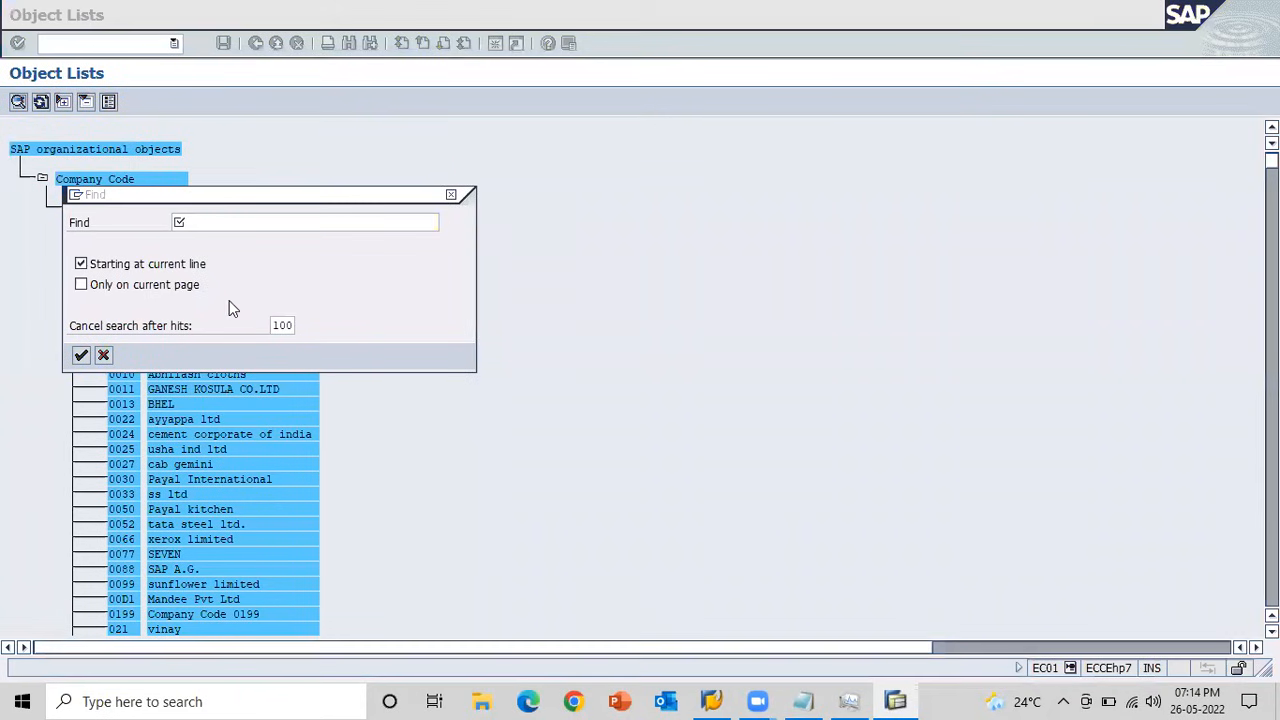
click(221, 224)
text(AB1)
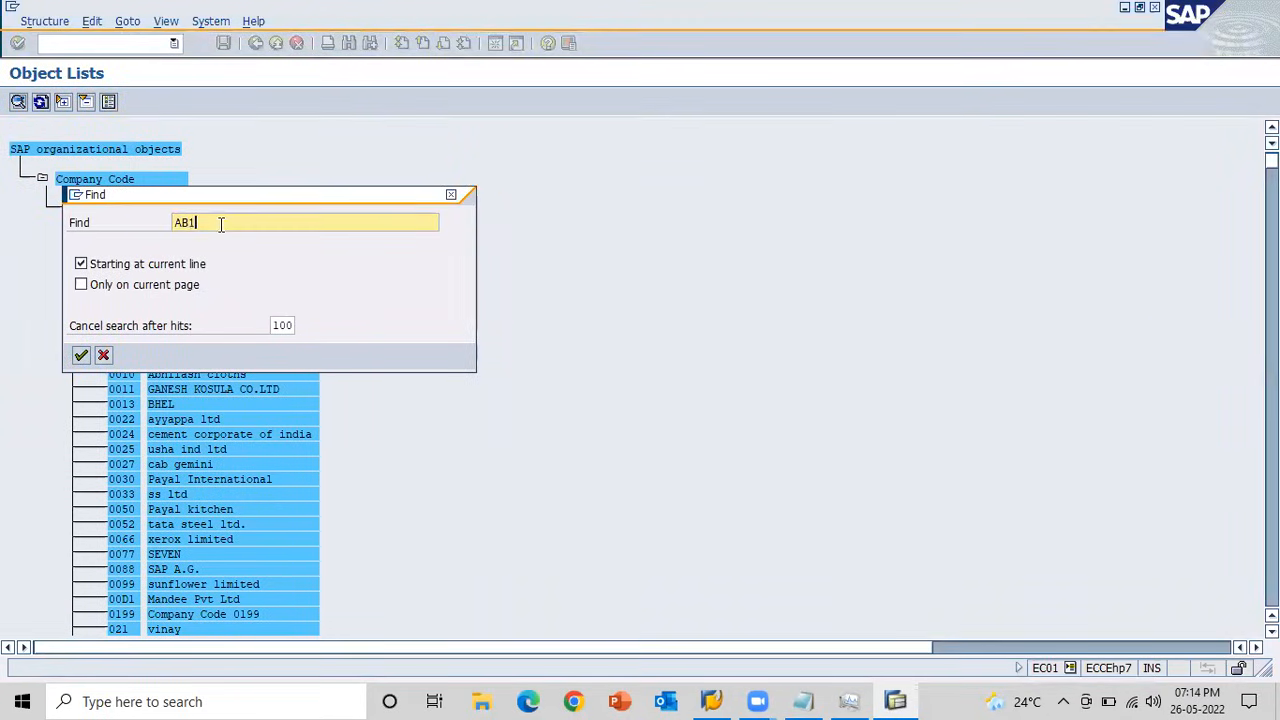
key(Return)
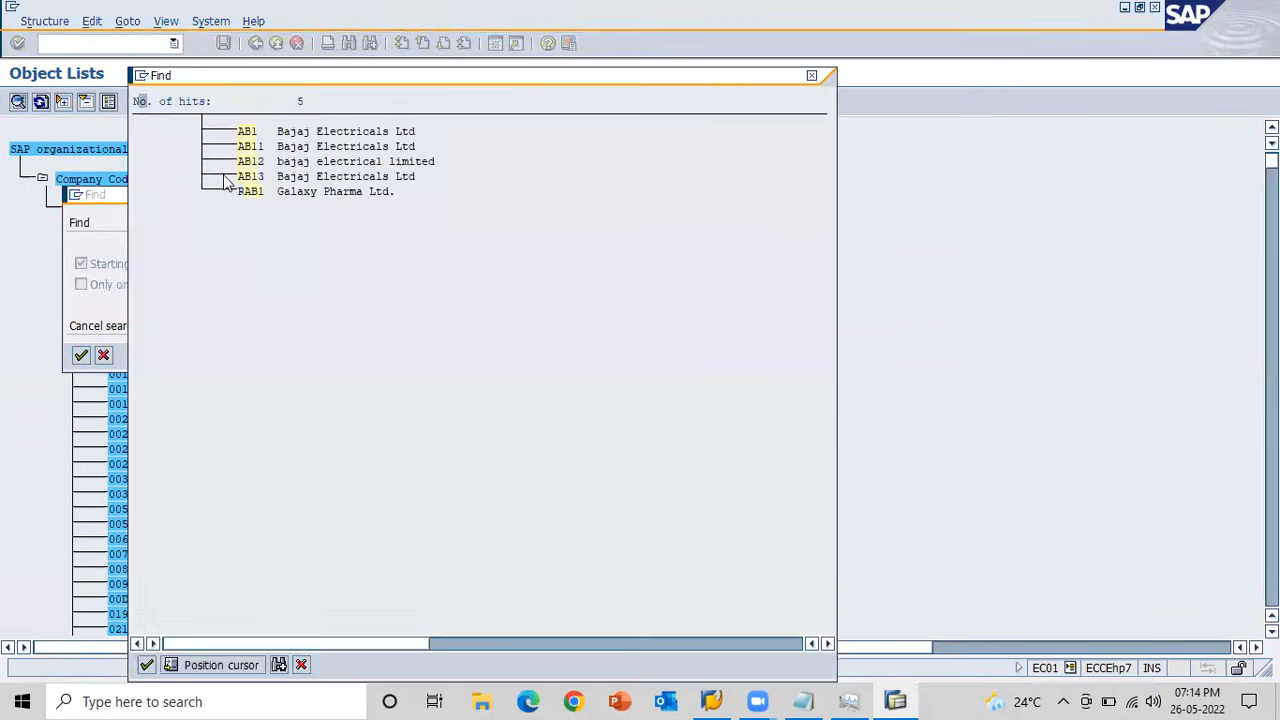
click(246, 132)
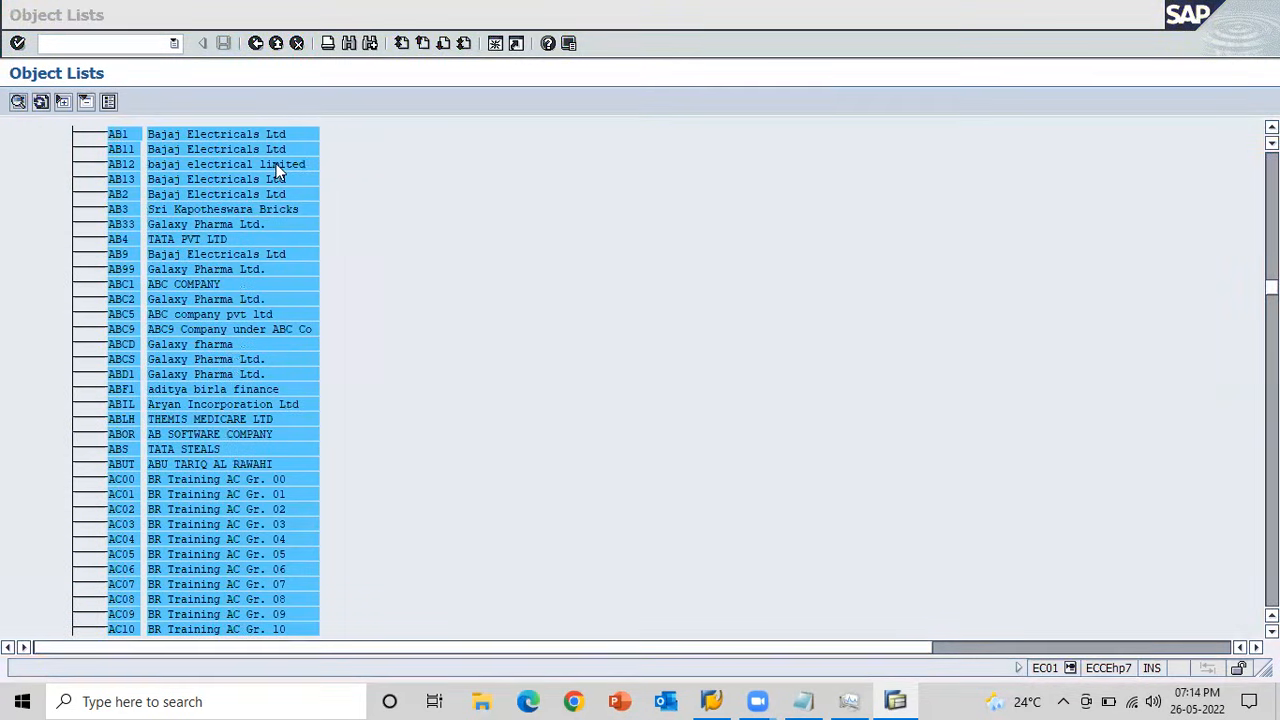
double_click(127, 138)
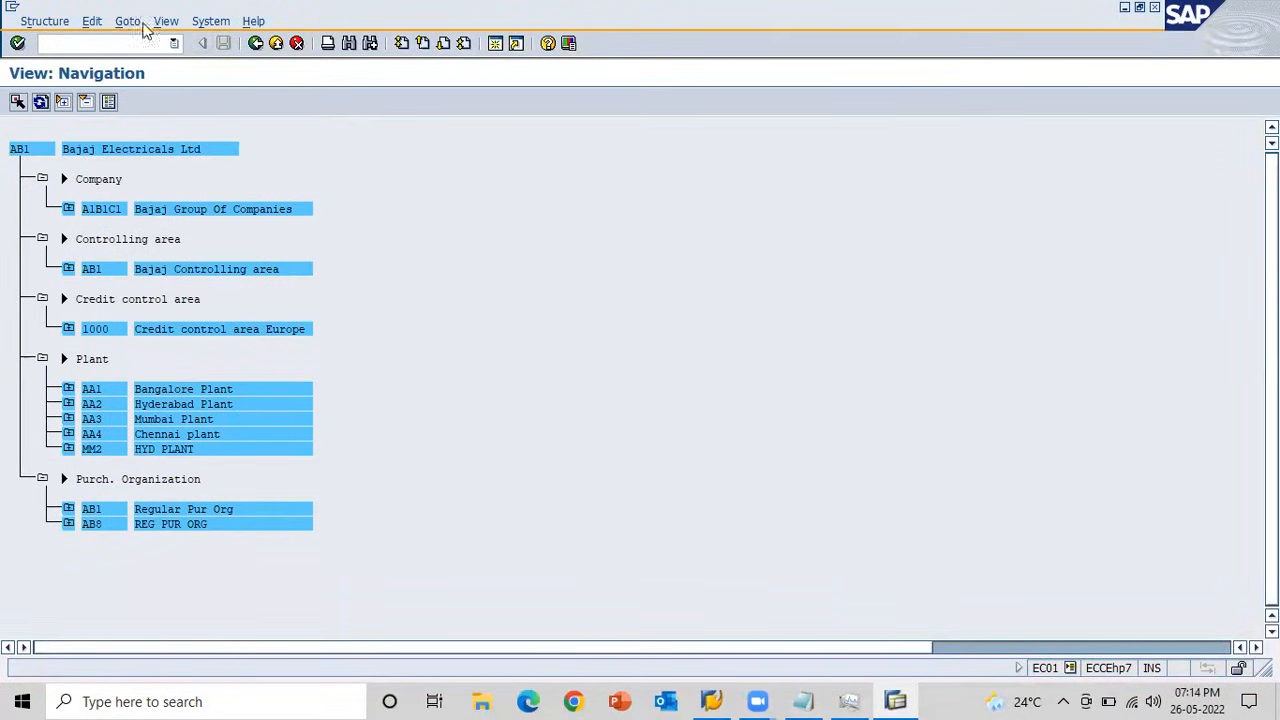
Open the MM60 materials list in a new session with /oMM60.
click(114, 40)
text(/oMM60)
key(Return)
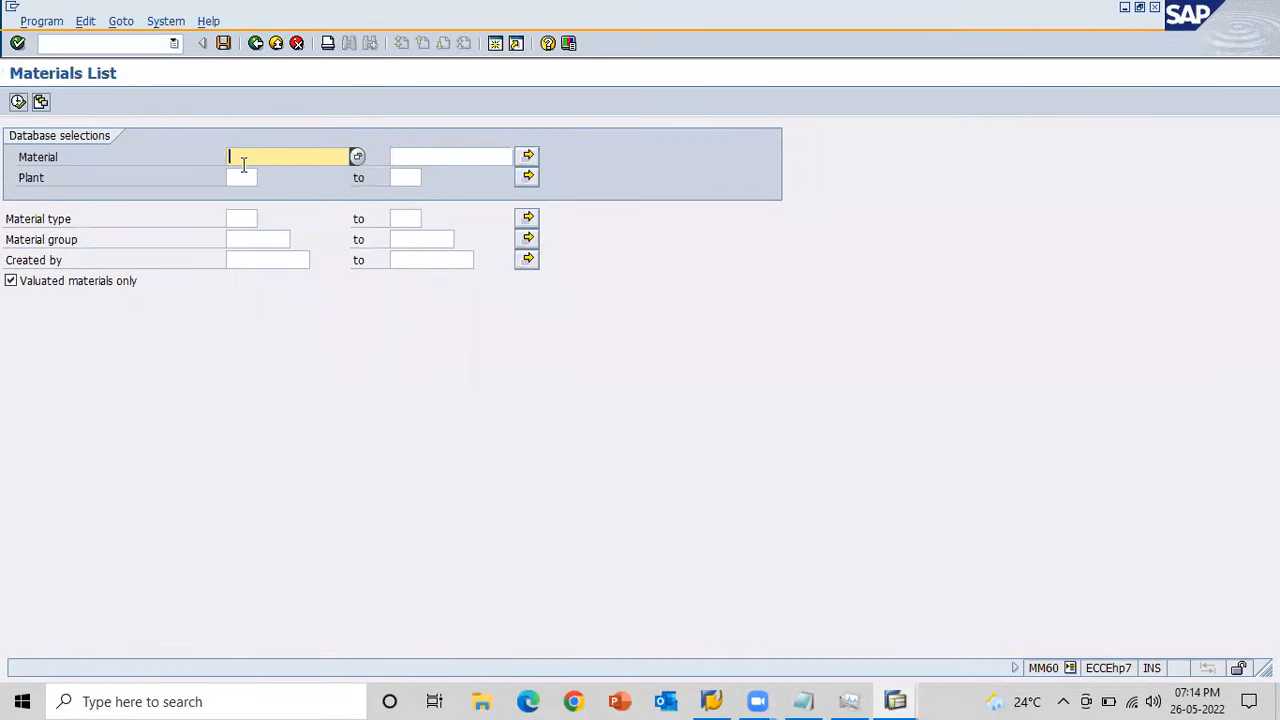
Run the materials list for plant AA1 and select material 150000113 in the resulting table.
click(241, 178)
text(AA1)
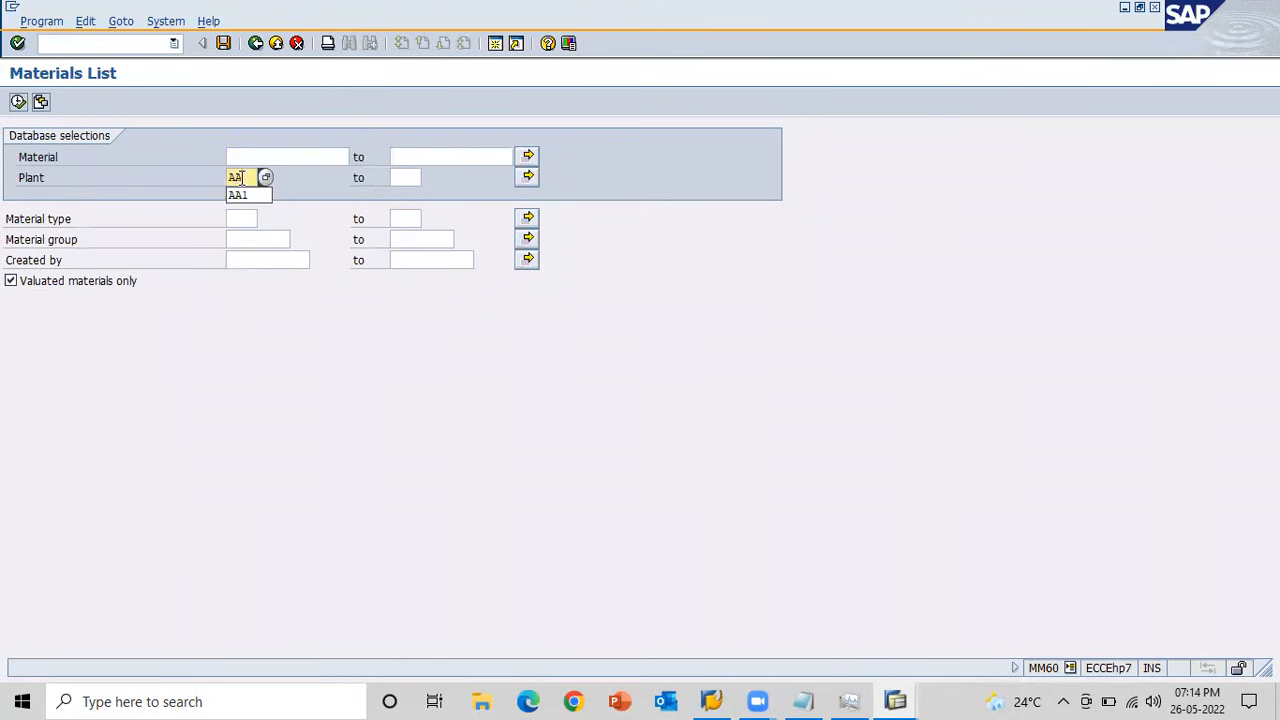
click(19, 102)
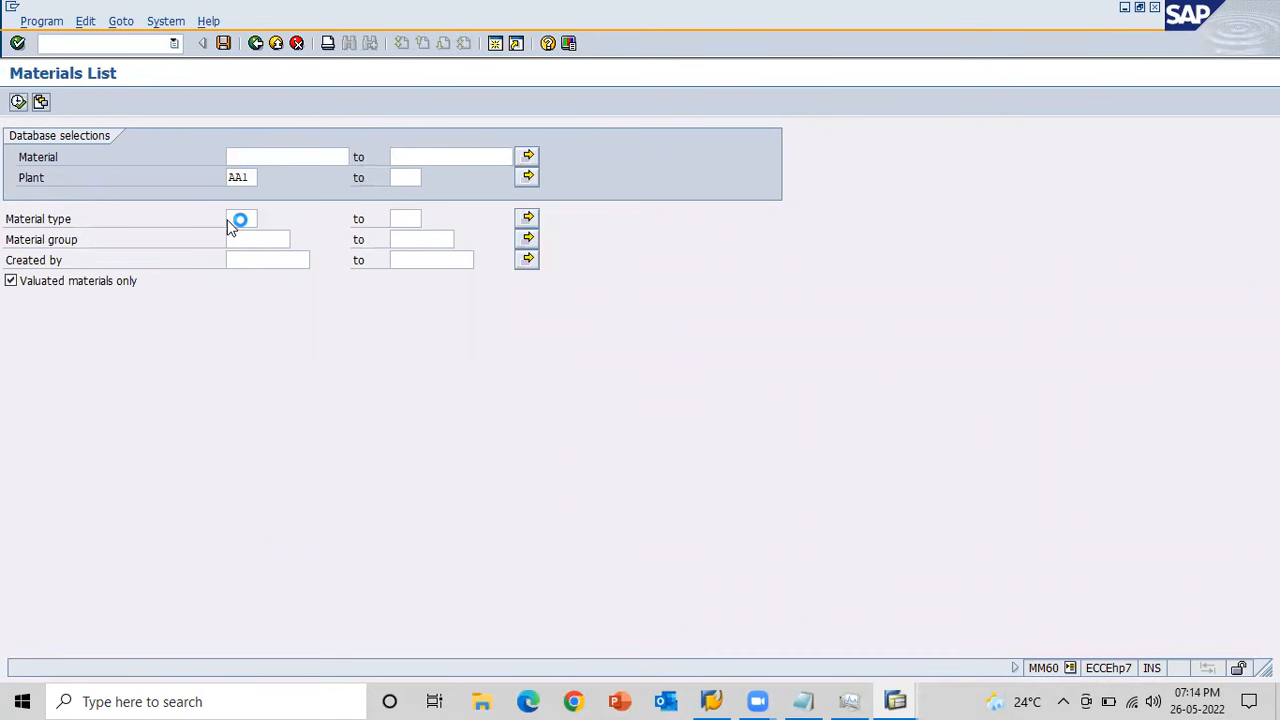
key(alt+Tab)
key(alt+Tab)
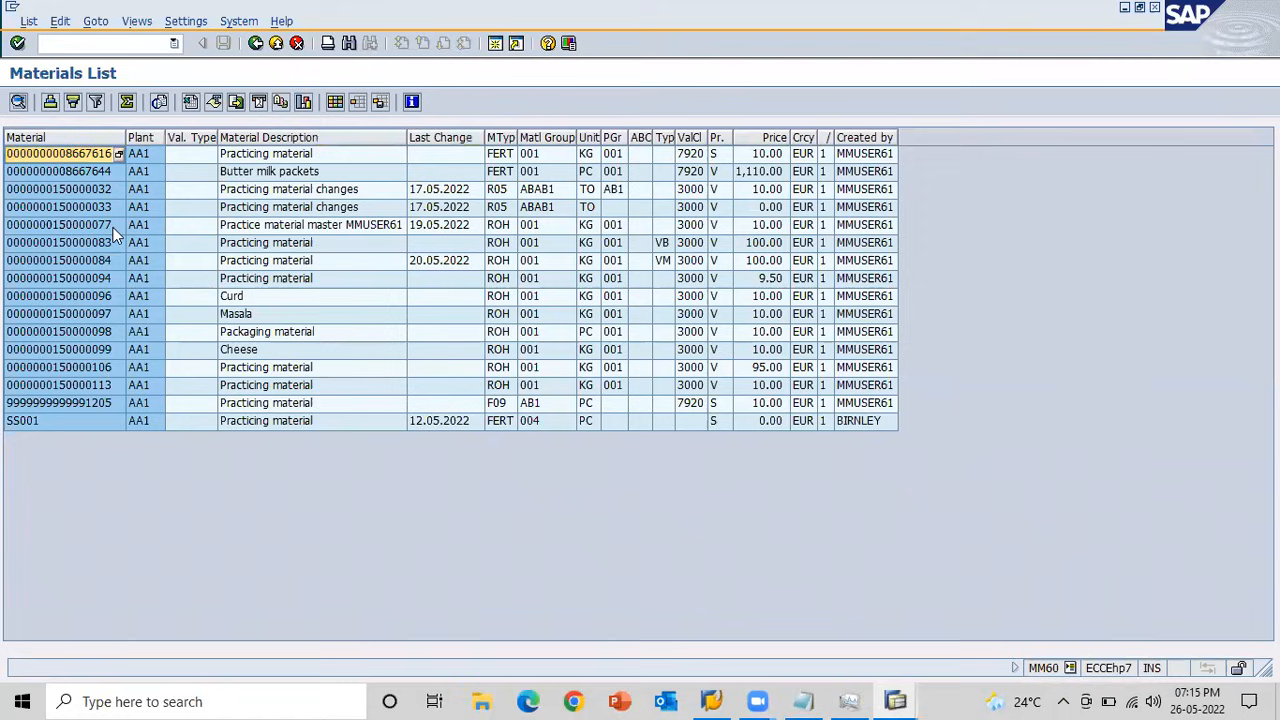
click(101, 173)
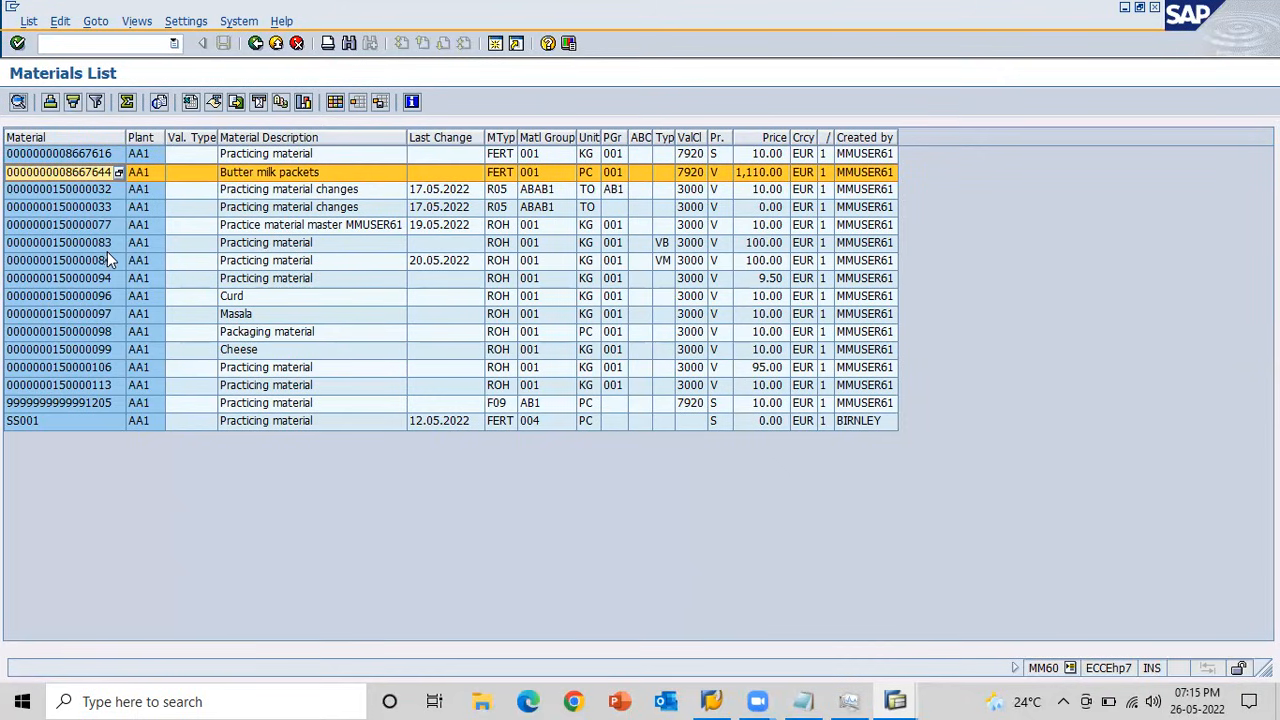
click(96, 385)
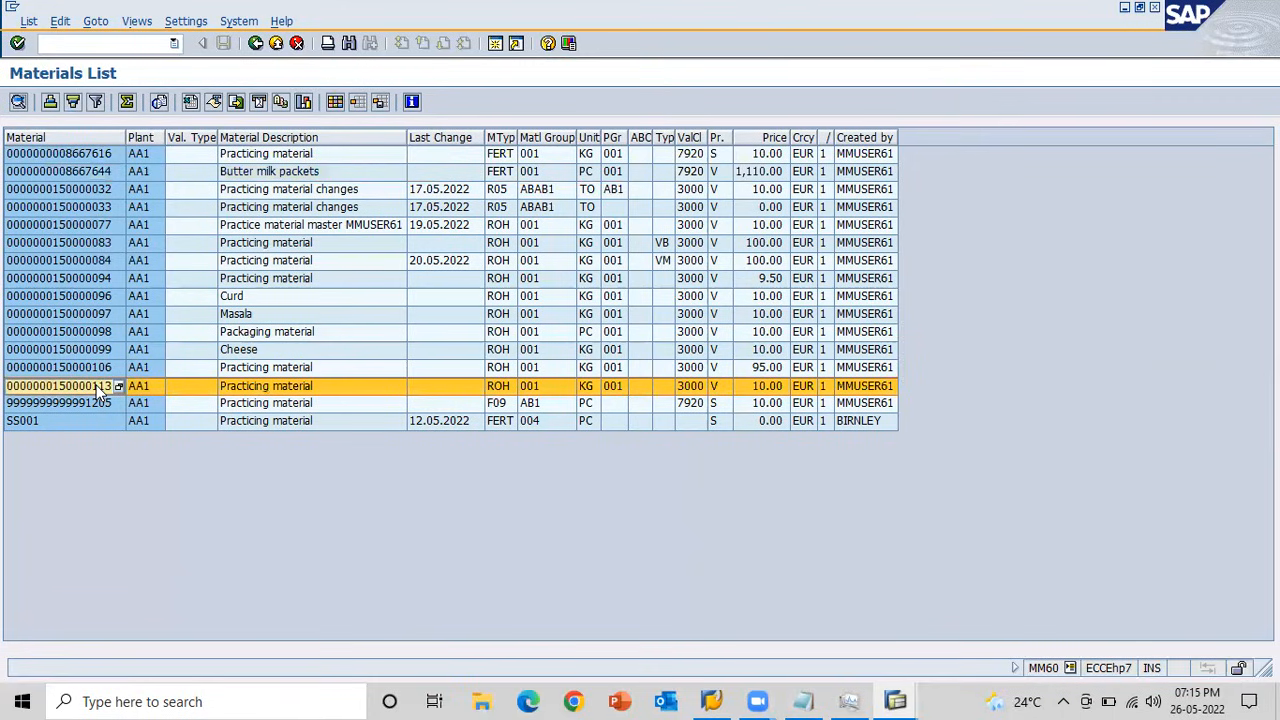
Copy material number 150000113 from the materials list and open the MMBE stock overview in a new session with /oMMBE.
double_click(99, 390)
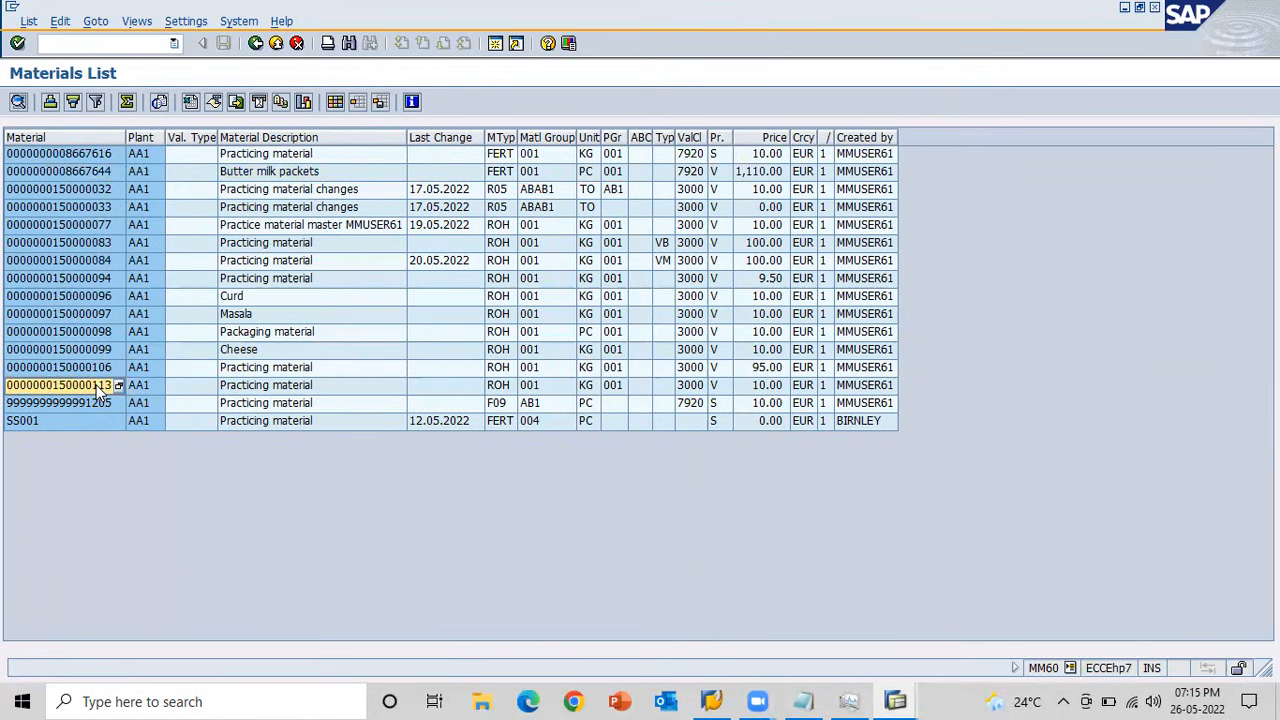
click(99, 391)
key(alt+Tab)
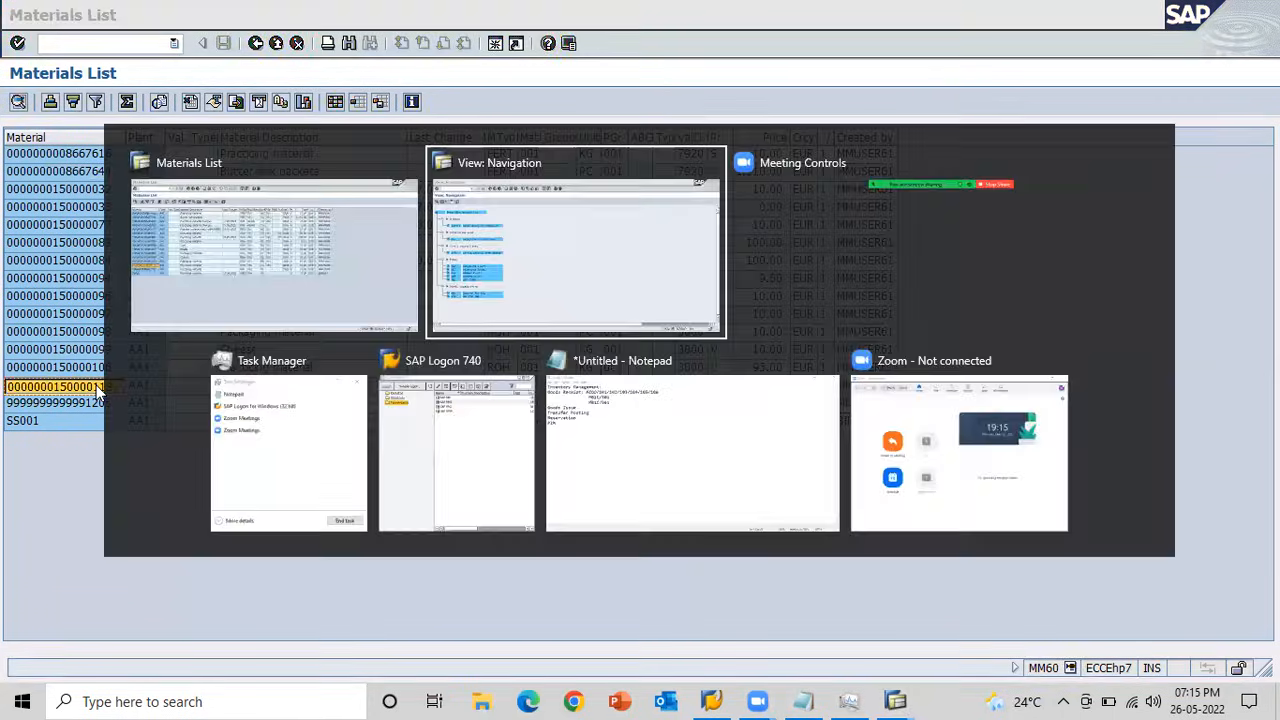
text(/oMMBE)
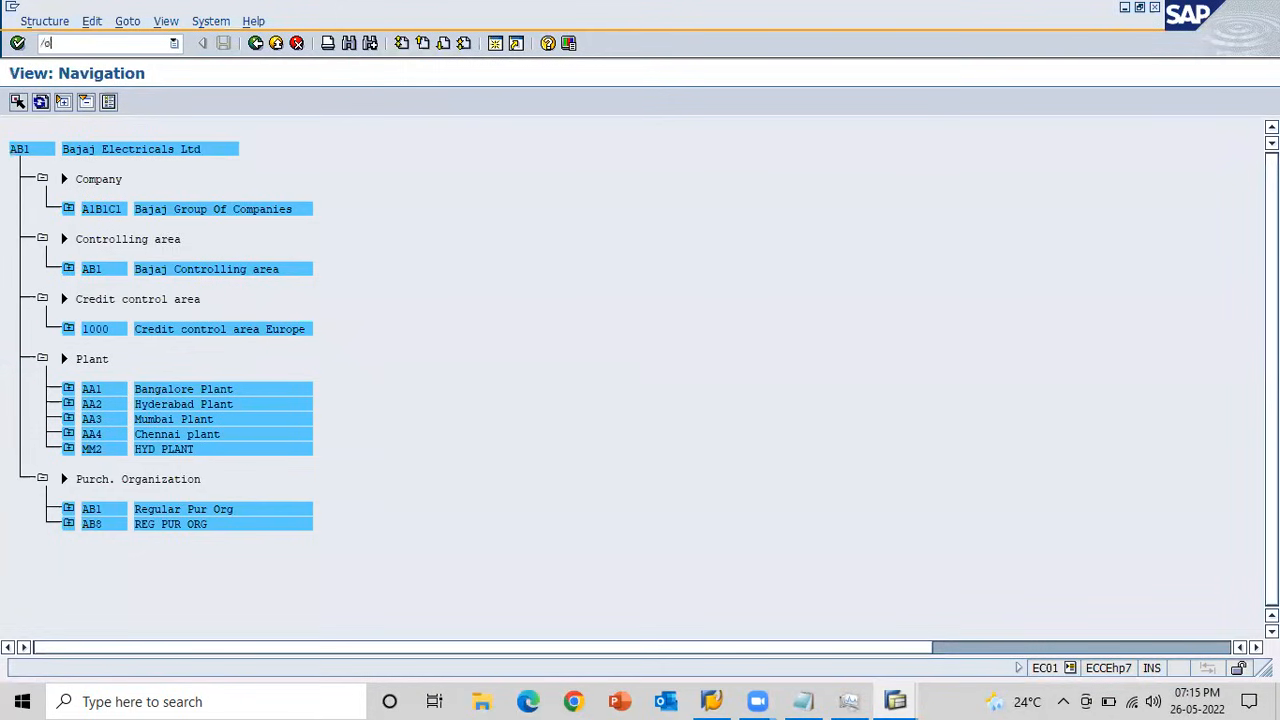
key(Return)
Run the stock overview for material 150000113, plant AA1 and storage location 0001, and look through its stock columns.
key(ctrl+v)
key(Tab)
key(Tab)
key(Tab)
text(0001)
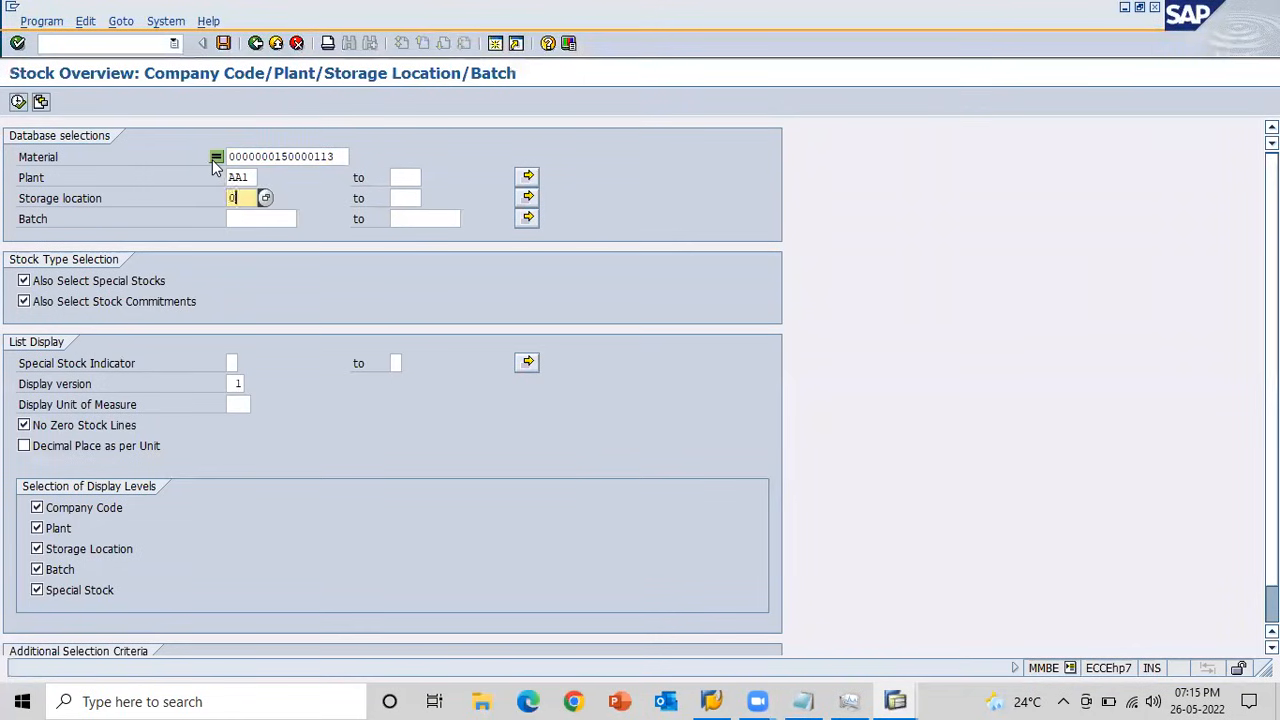
click(18, 104)
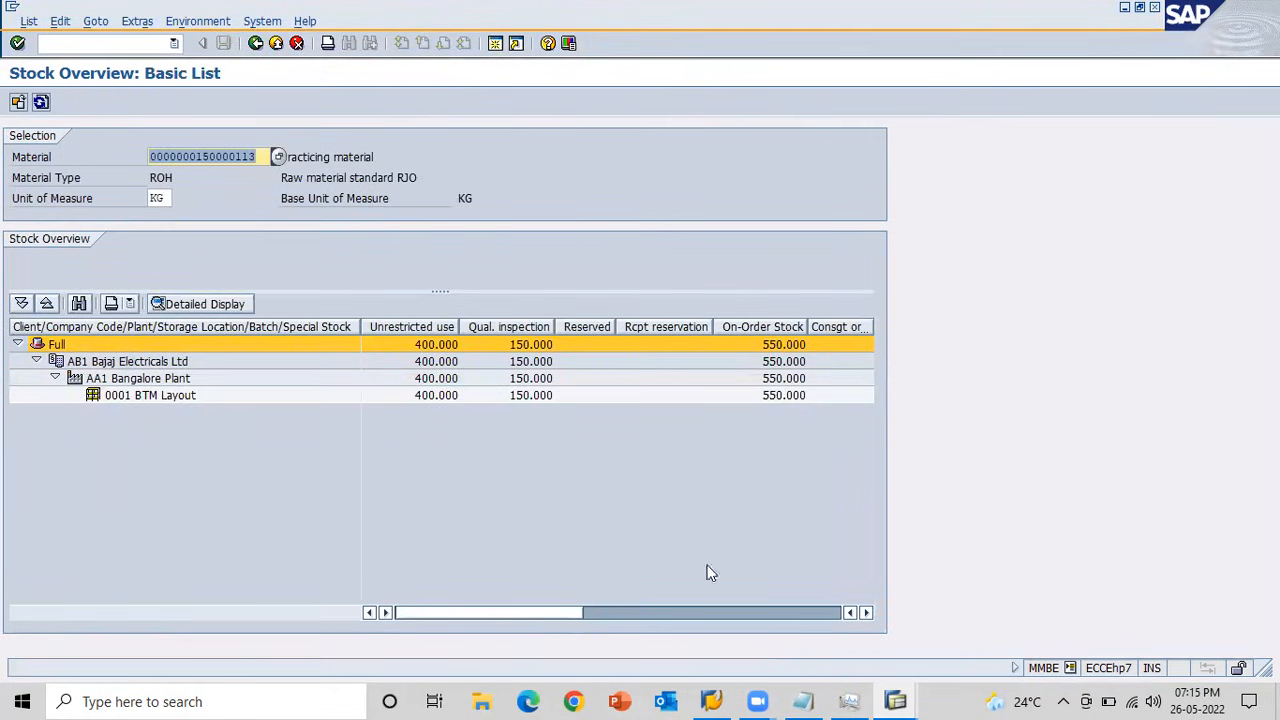
click(790, 608)
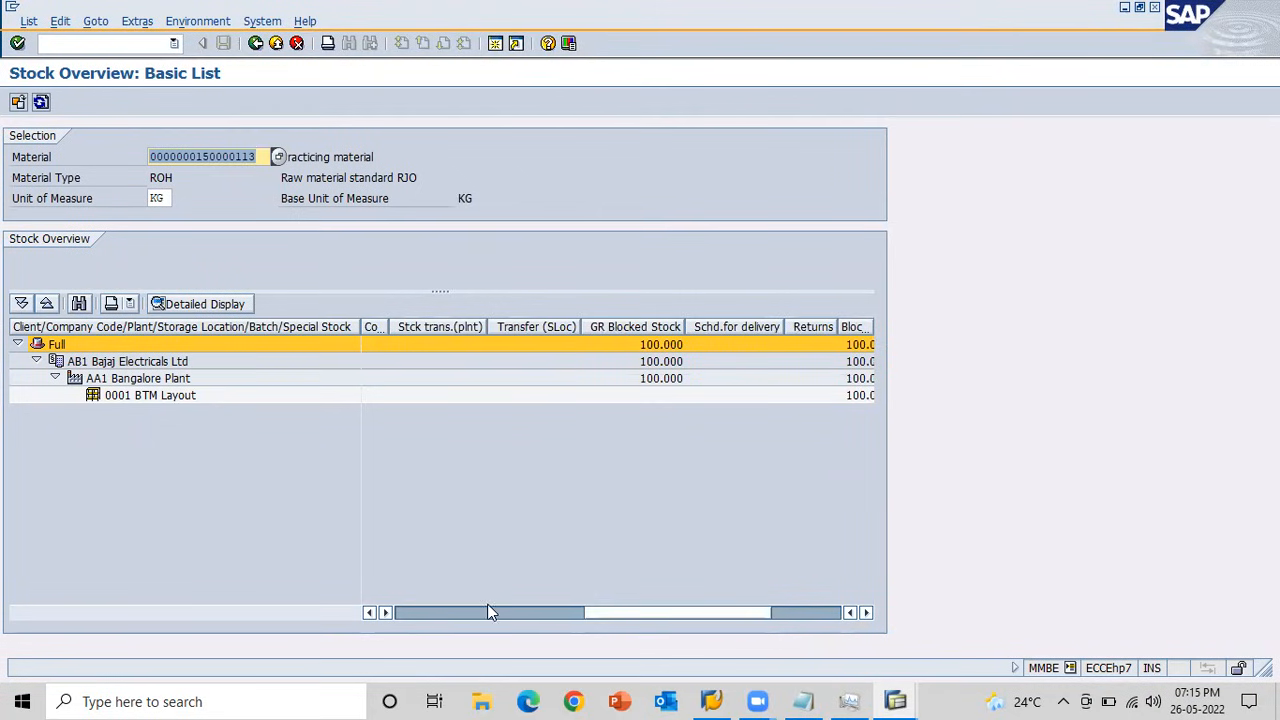
click(452, 614)
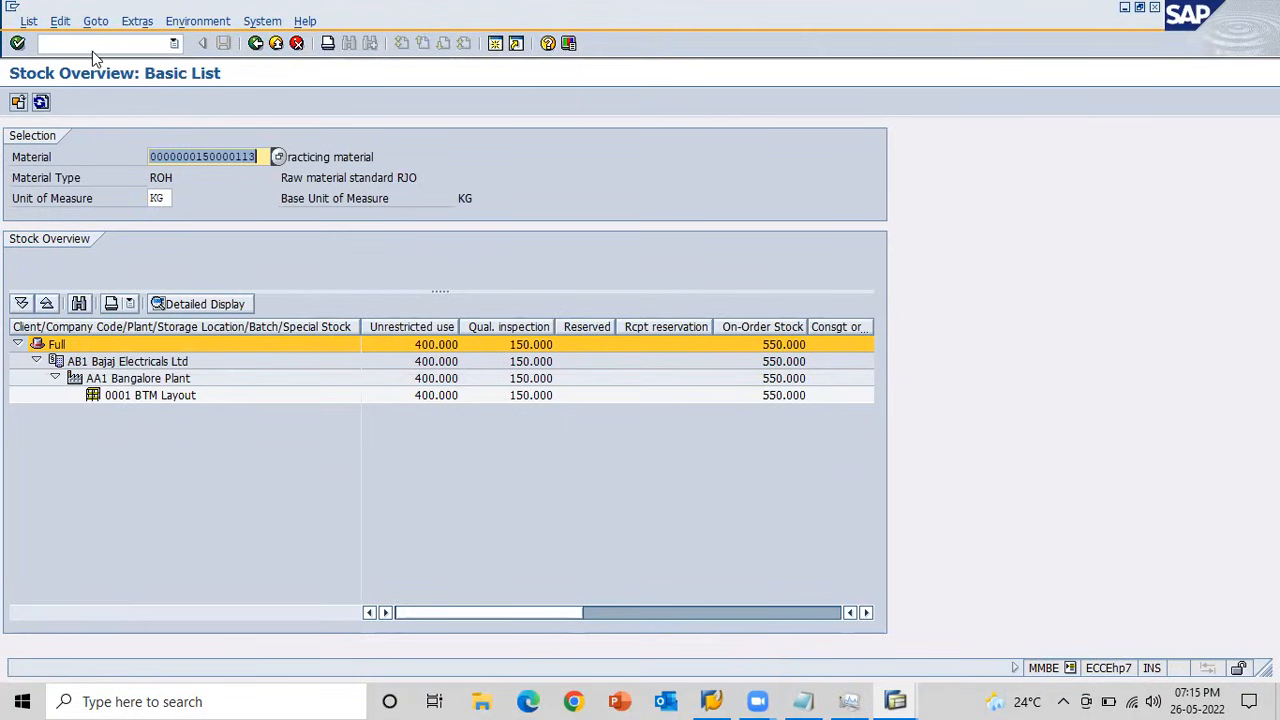
Switch to the Notepad outline, add a colon after Goods Issue and insert three blank lines below it.
key(alt+Tab)
key(alt+Tab)
key(alt+Tab)
key(alt+Tab)
key(alt+Tab)
key(alt+Tab)
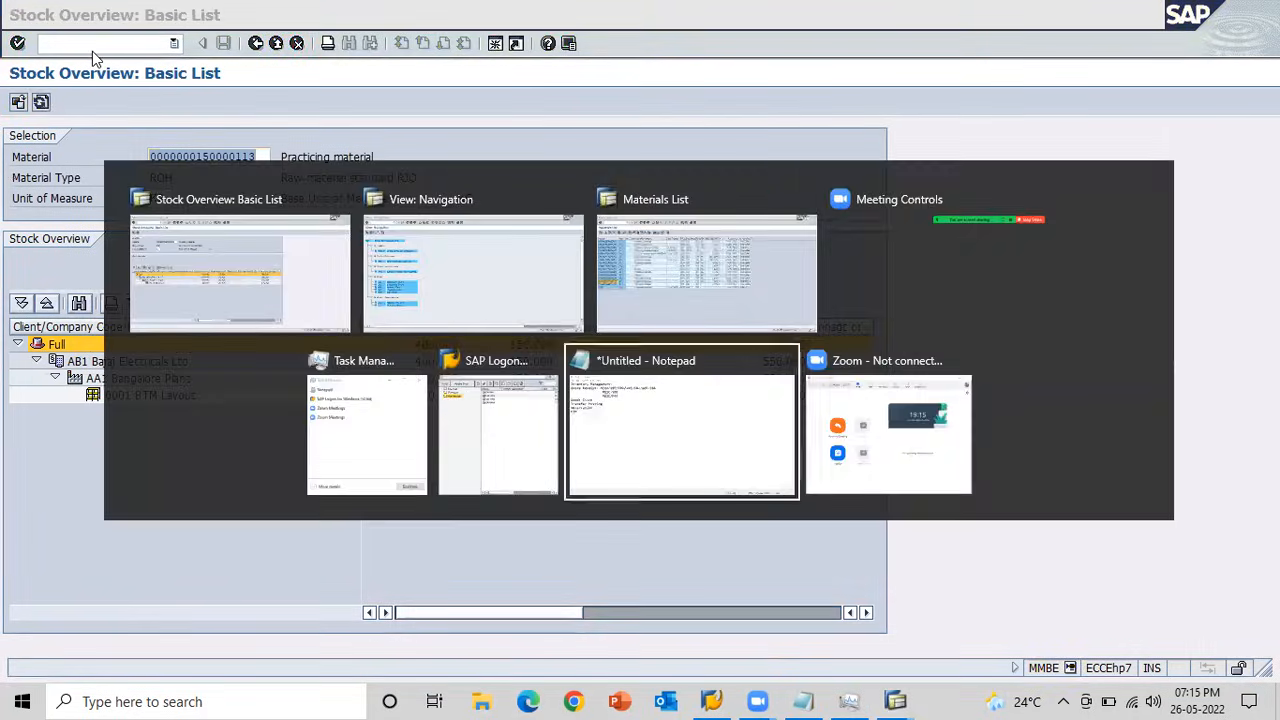
drag(8, 143, 132, 142)
click(132, 142)
text(:)
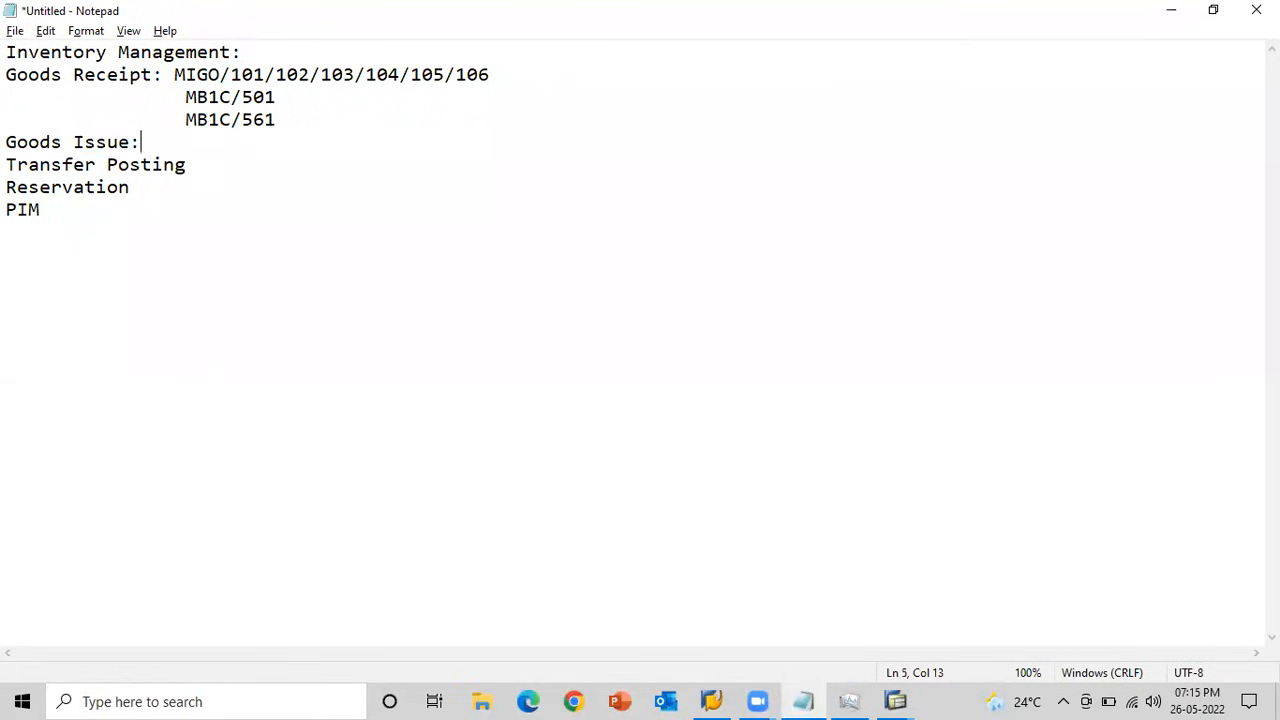
key(Return)
key(Return)
key(Return)
key(Up)
key(Up)
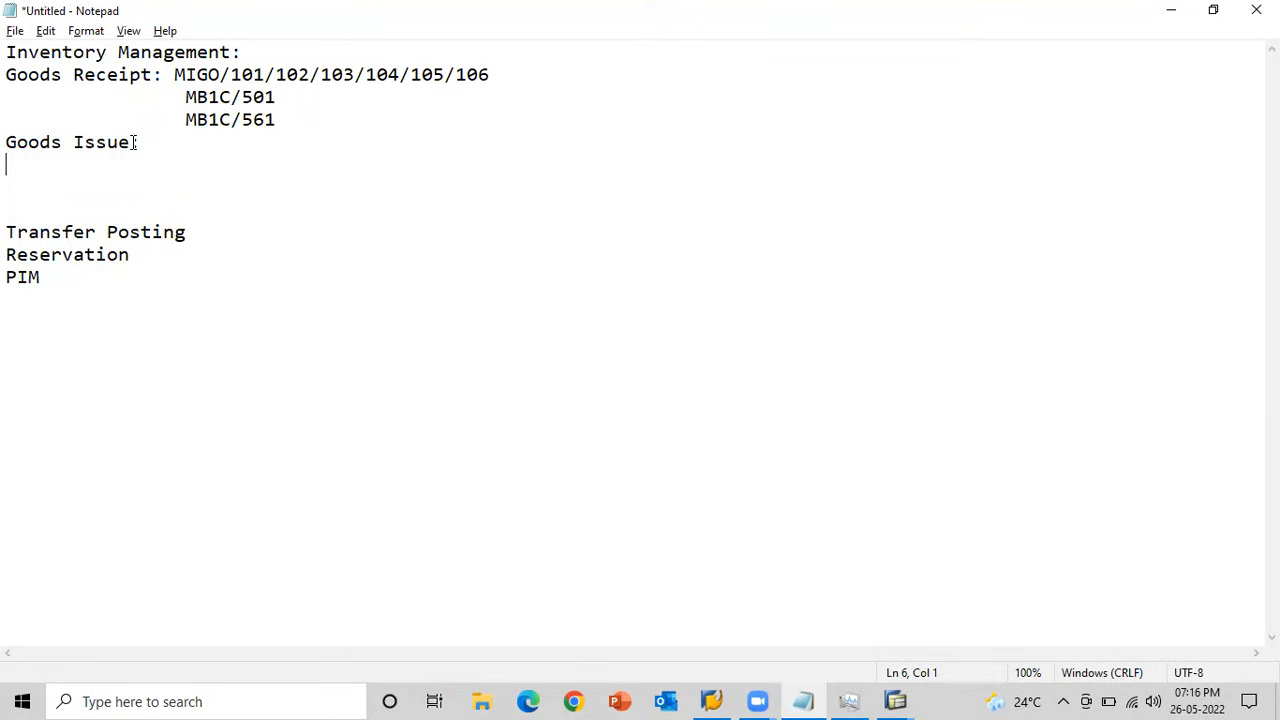
Enter MB1A/201 beside the Goods Issue heading in the outline.
click(155, 142)
text(MB1AA)
key(BackSpace)
text(/201)
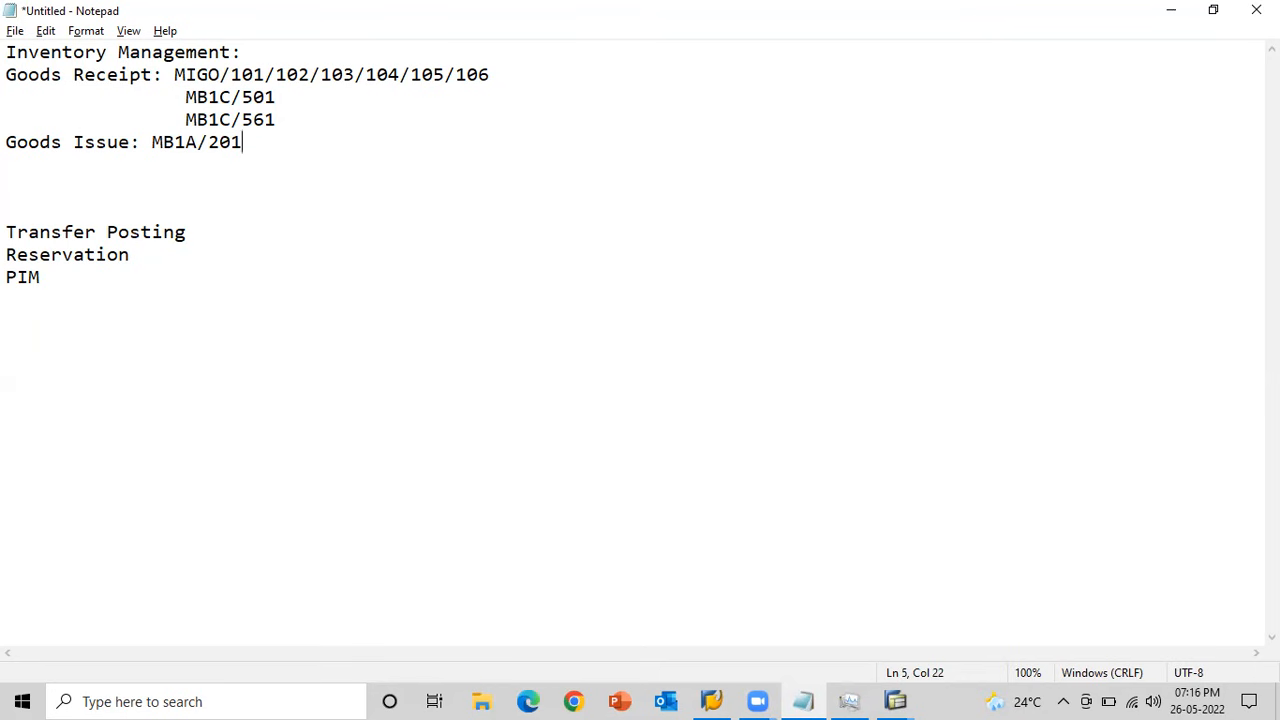
Return to the SAP stock overview and open the MB1A goods issue transaction in a new session with /oMB1A.
key(alt+Tab)
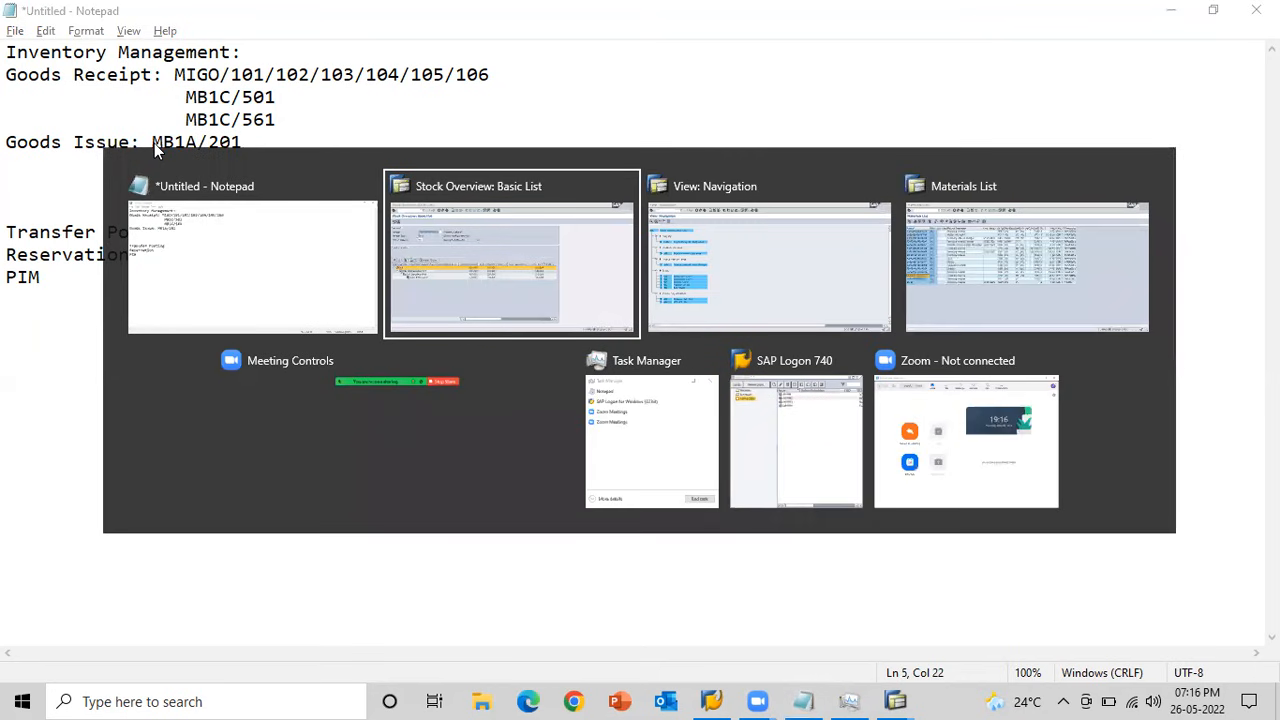
click(63, 43)
text(/oMB1A)
key(Return)
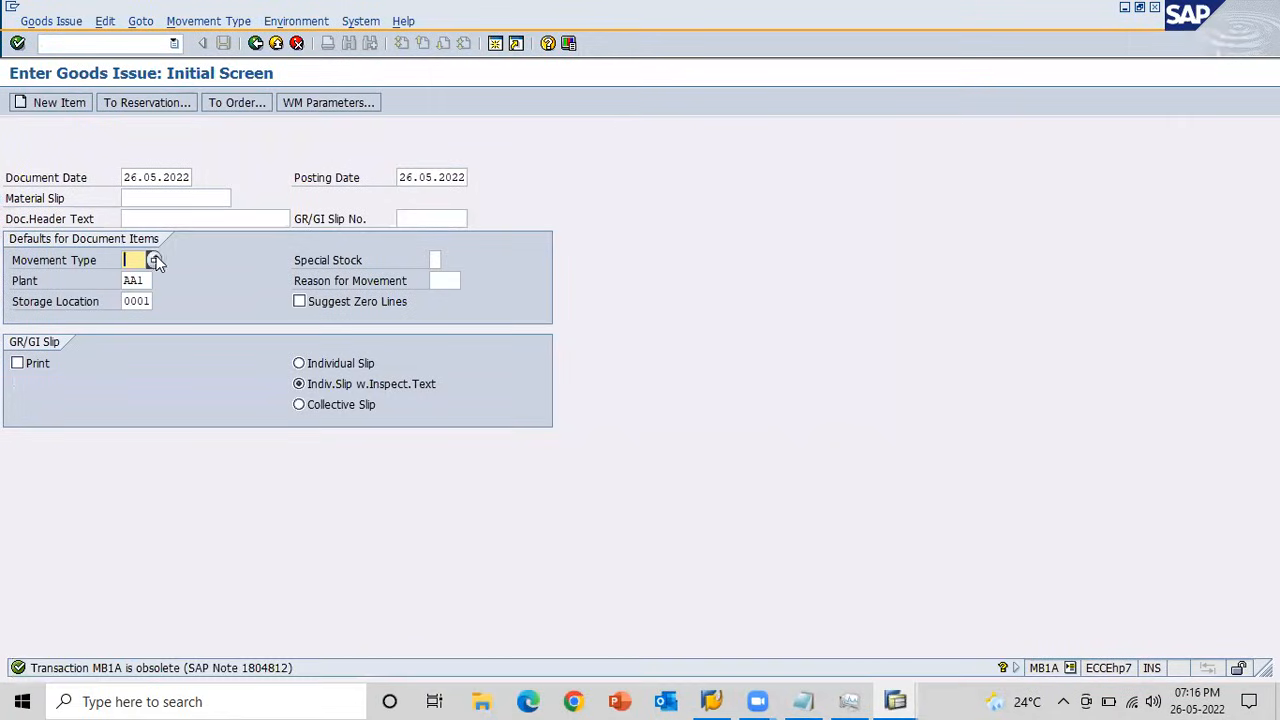
Choose movement type 201, Consumption for cost center from warehouse, and continue to the goods issue items.
click(155, 260)
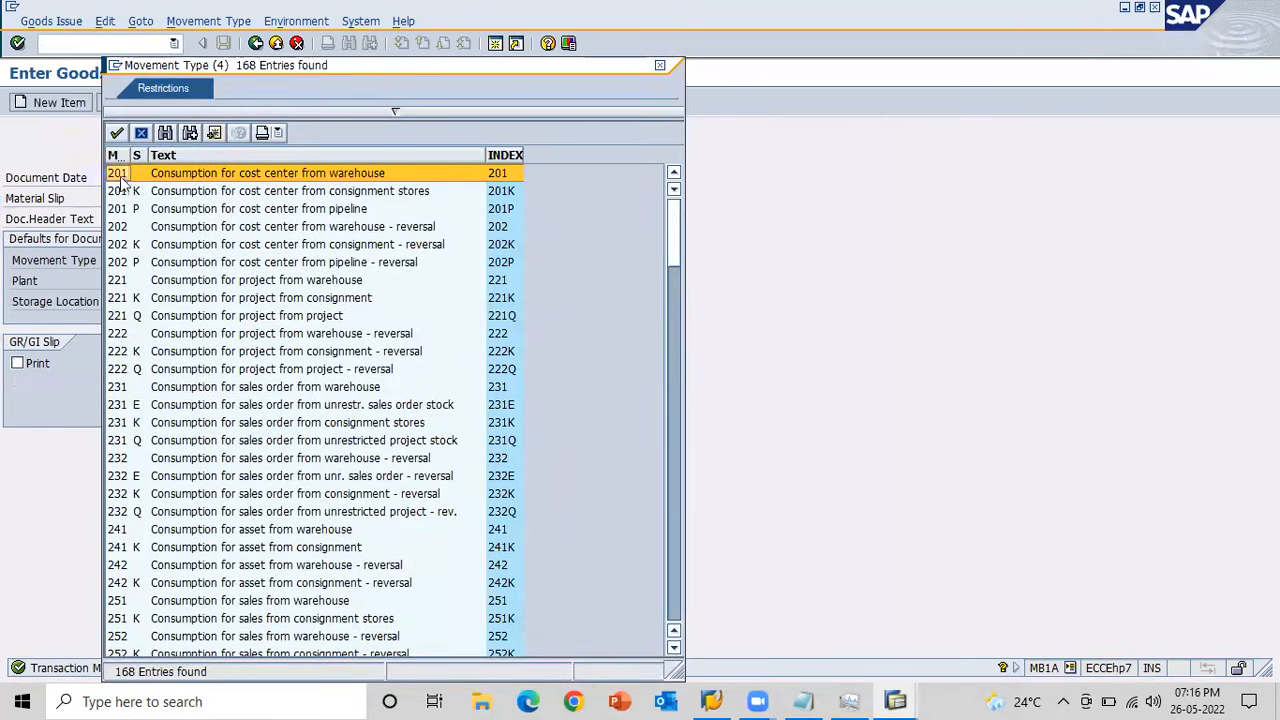
double_click(236, 175)
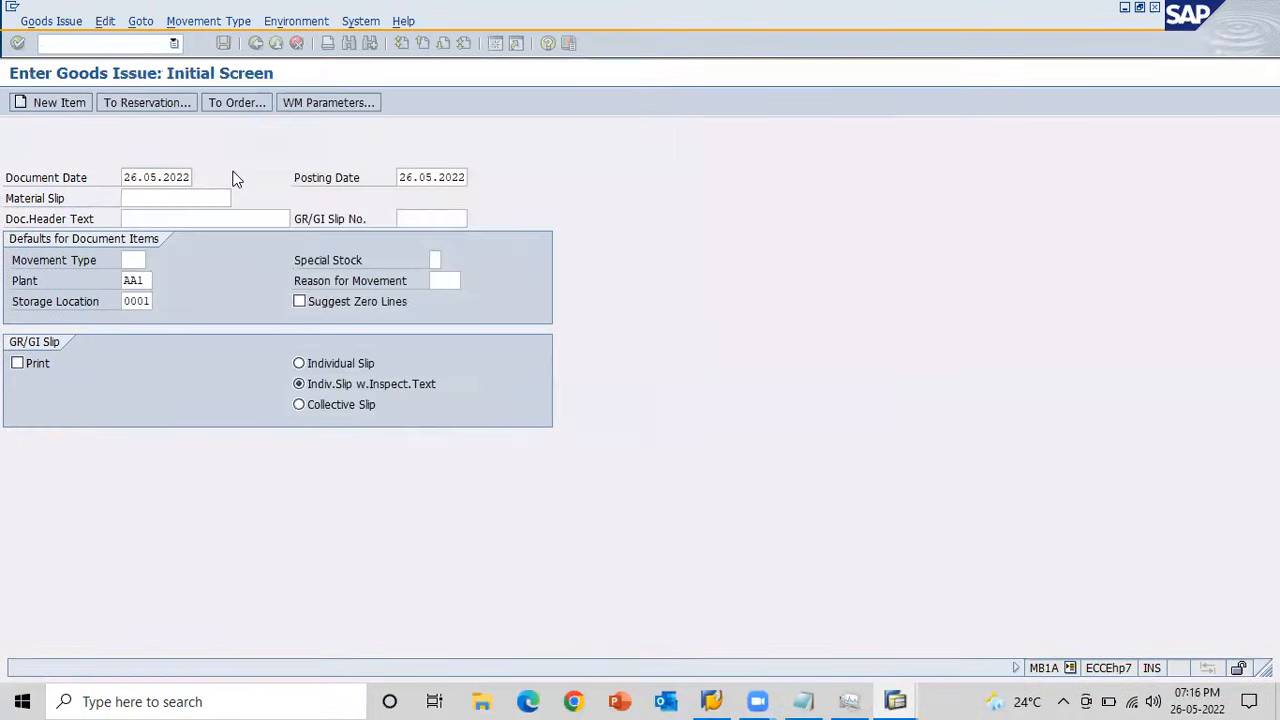
key(Return)
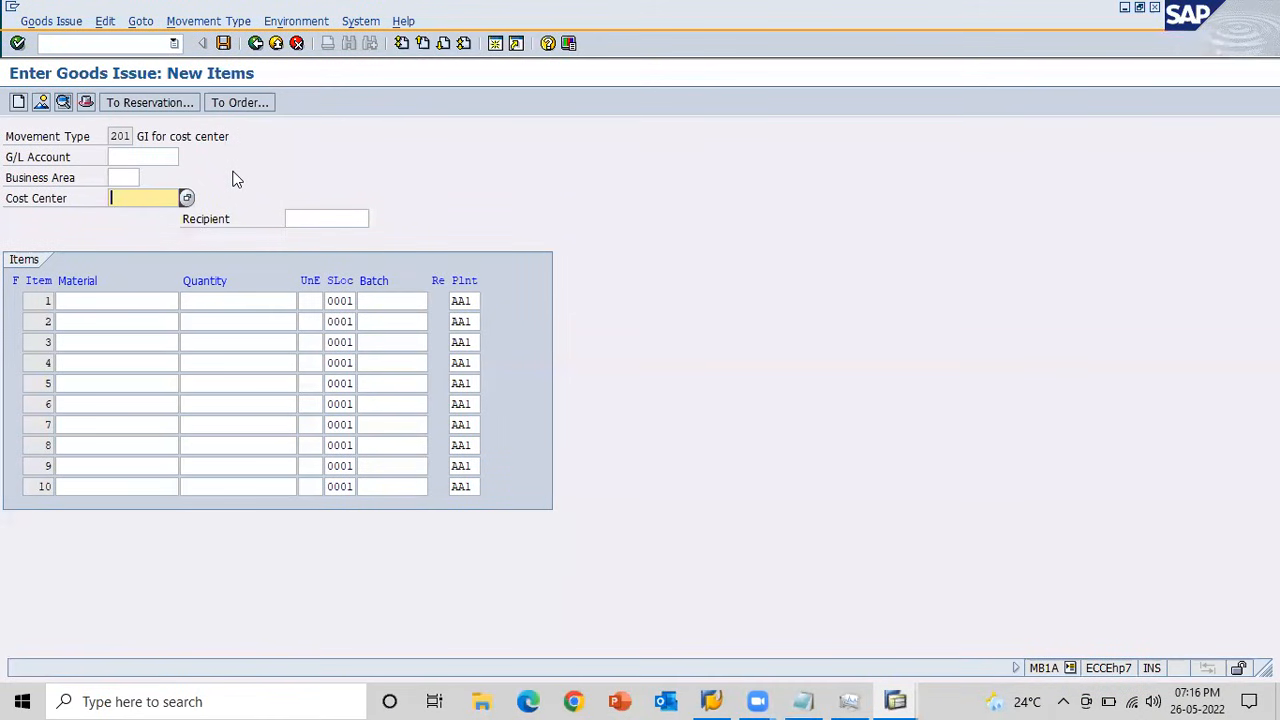
Set the goods issue's cost center to AB1_CC and move on to the first item's material.
text(AB1)
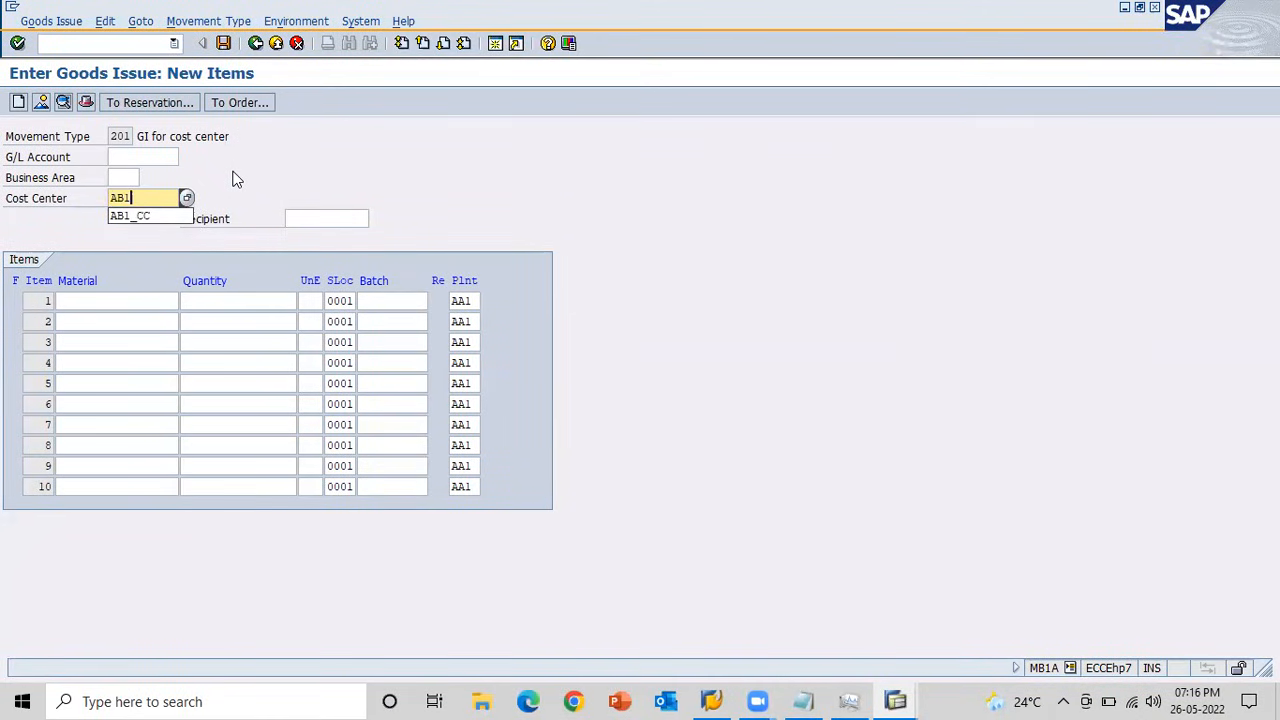
text(_CC)
key(Tab)
key(Tab)
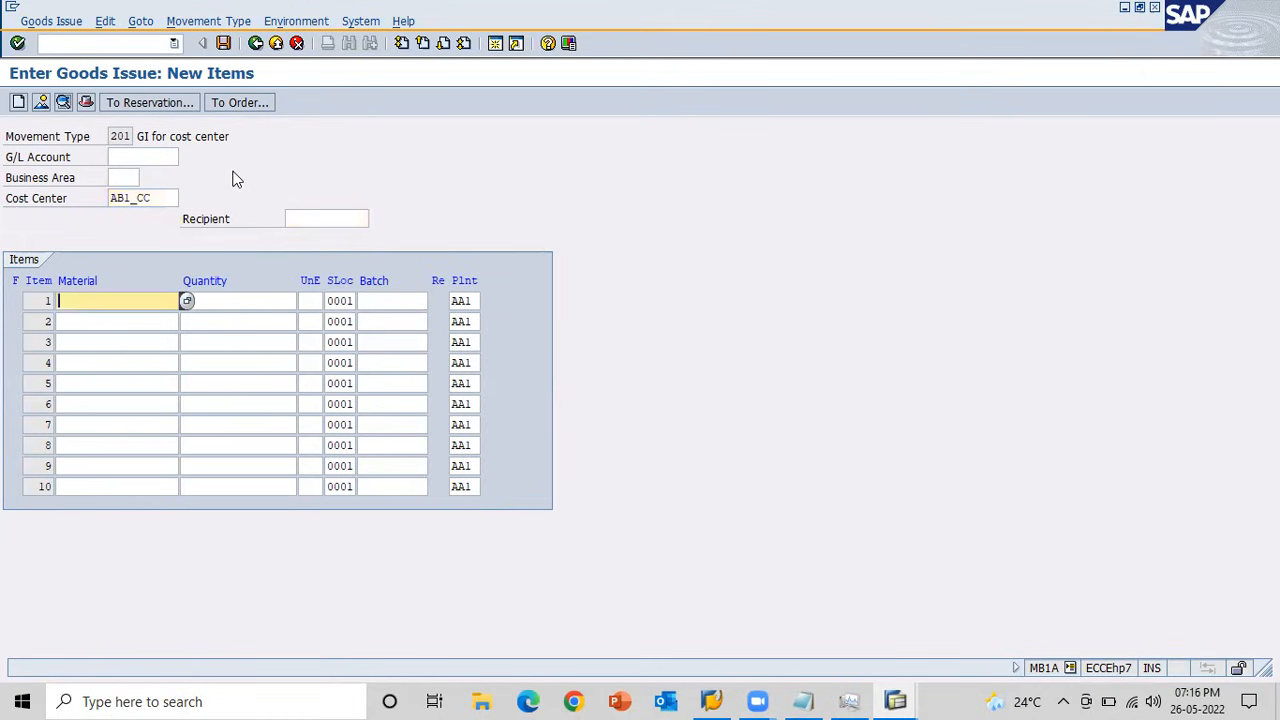
Copy material number 150000113 from the stock overview into the first item of the goods issue.
key(alt+Tab)
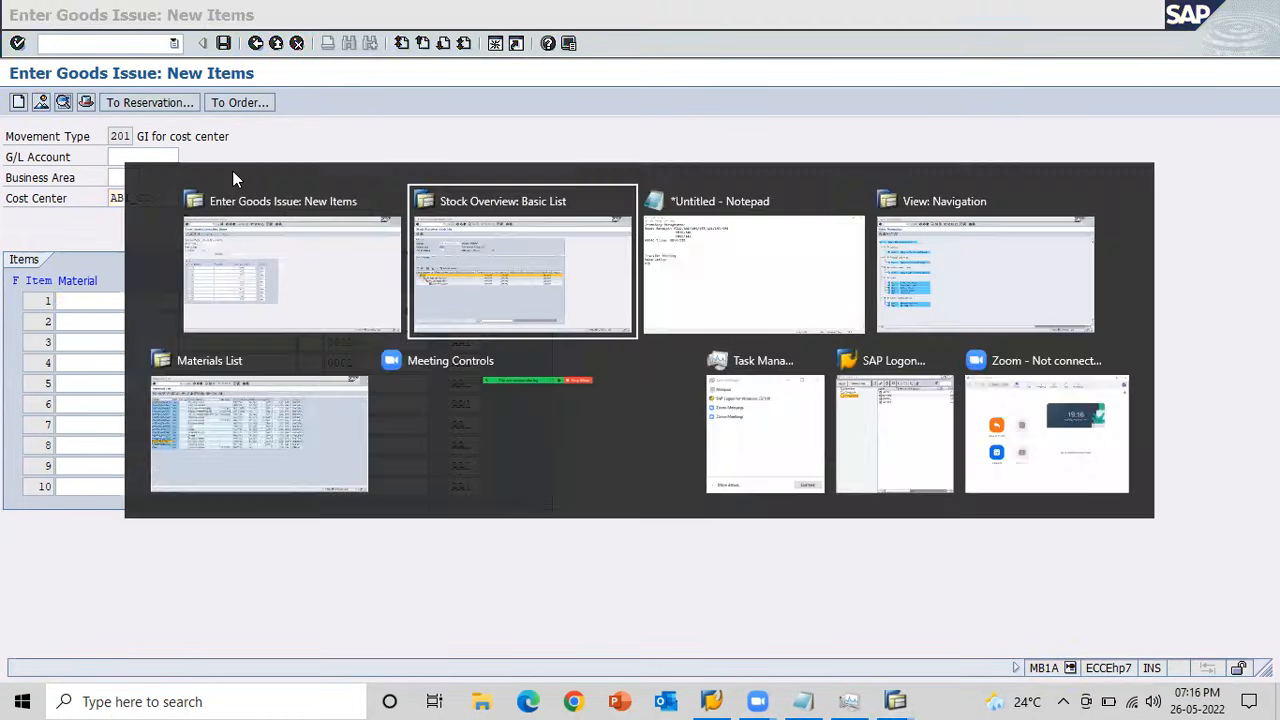
key(alt+Tab)
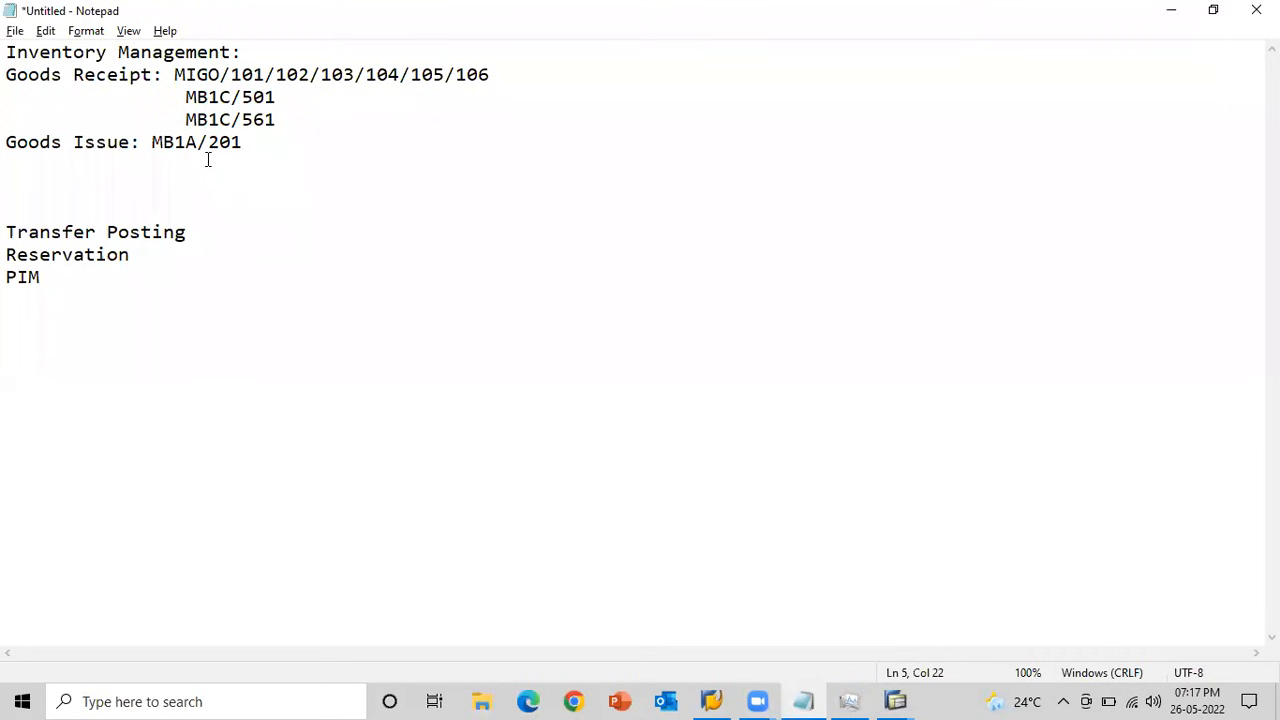
key(alt+Tab)
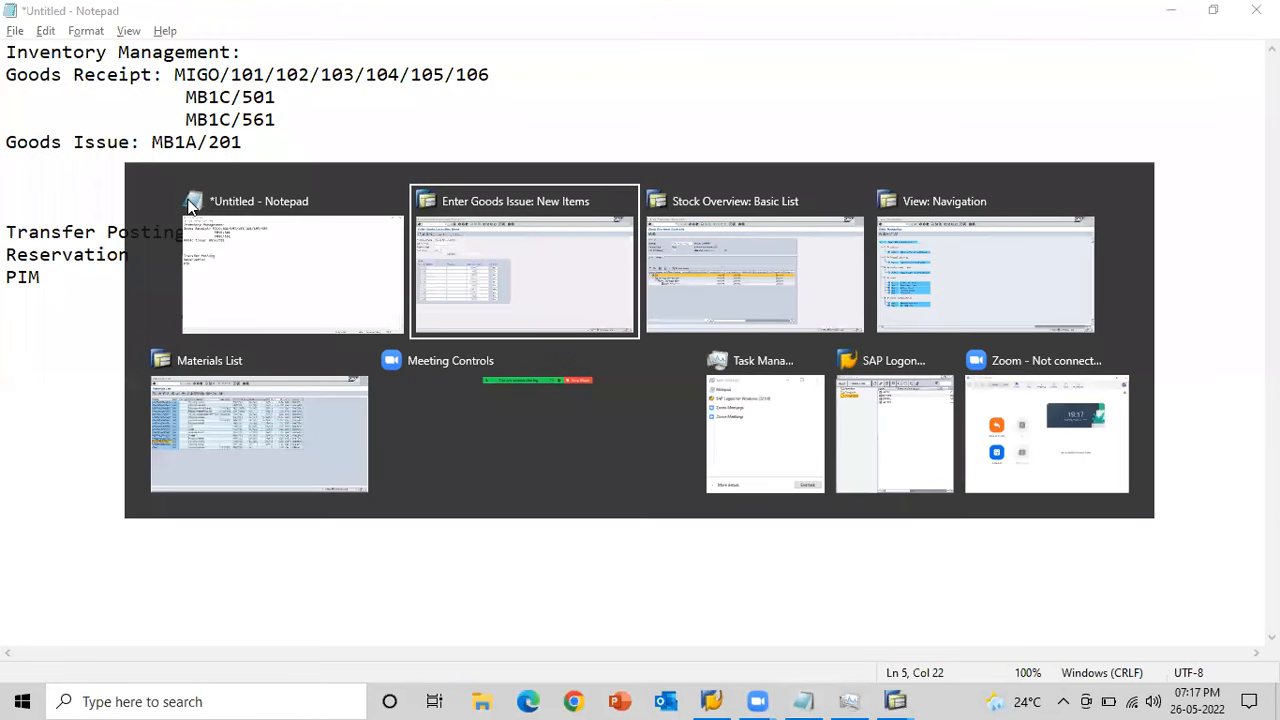
key(alt+Tab)
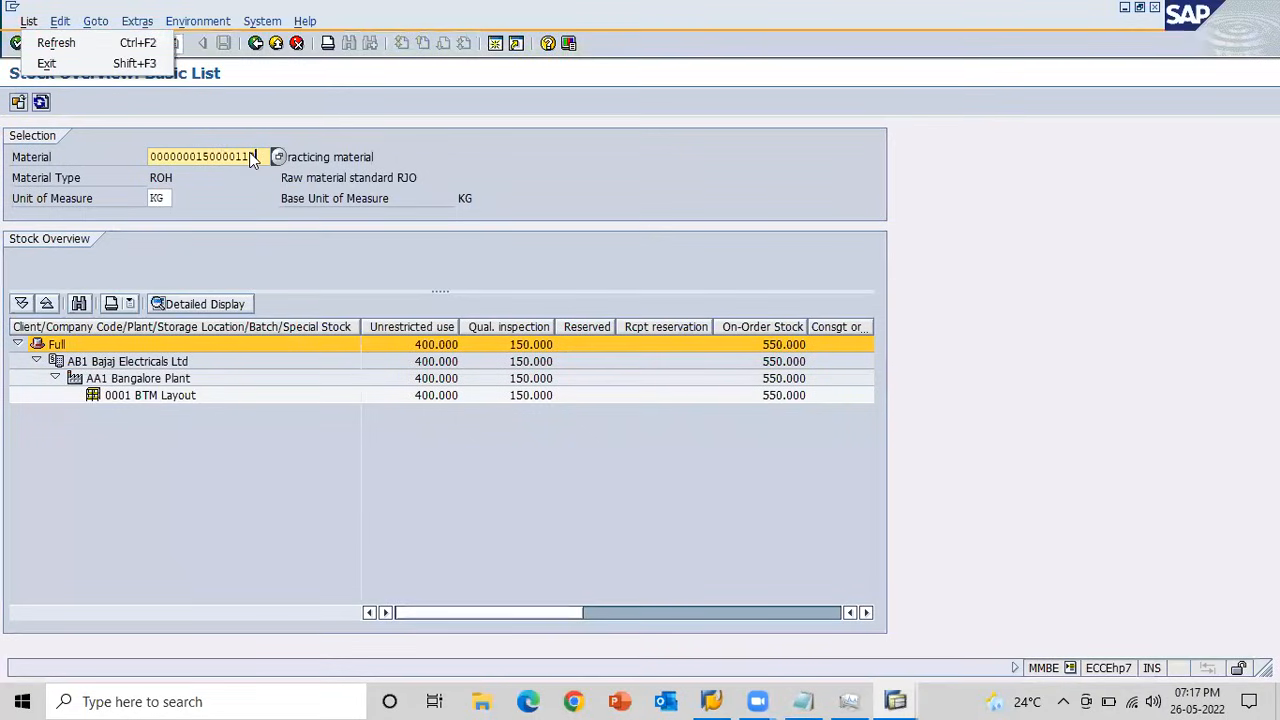
click(253, 158)
drag(260, 156, 150, 157)
key(ctrl+c)
click(150, 157)
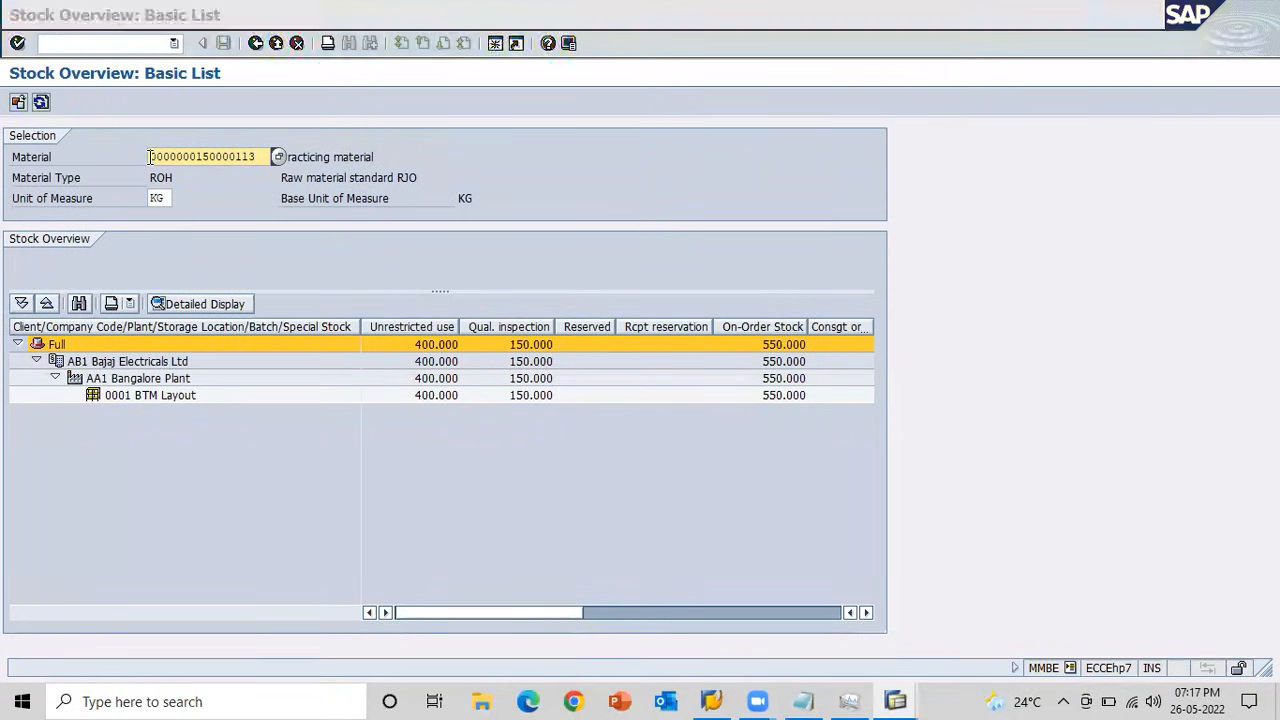
key(alt+Tab)
key(alt+Tab)
key(Tab)
key(ctrl+v)
key(alt+Tab)
key(Tab)
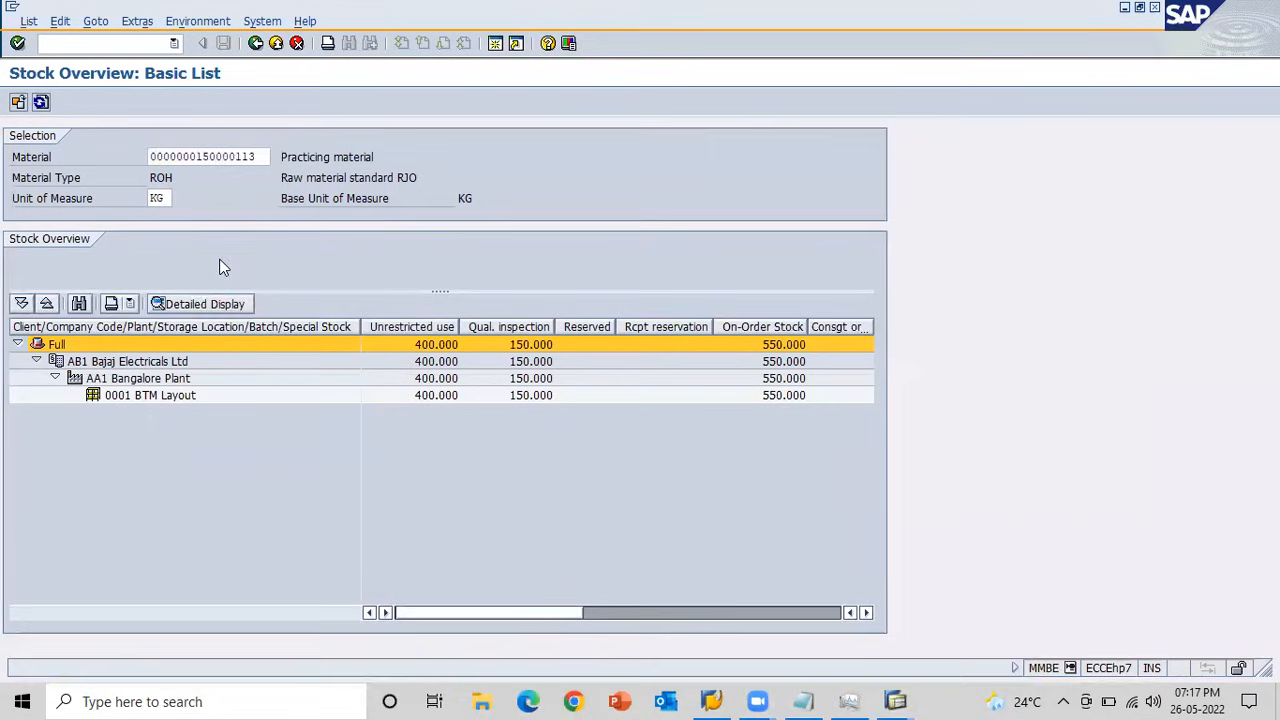
Check the material's unrestricted stock at 0001 BTM Layout, then enter quantity 50 for goods issue item 1 and confirm.
click(428, 398)
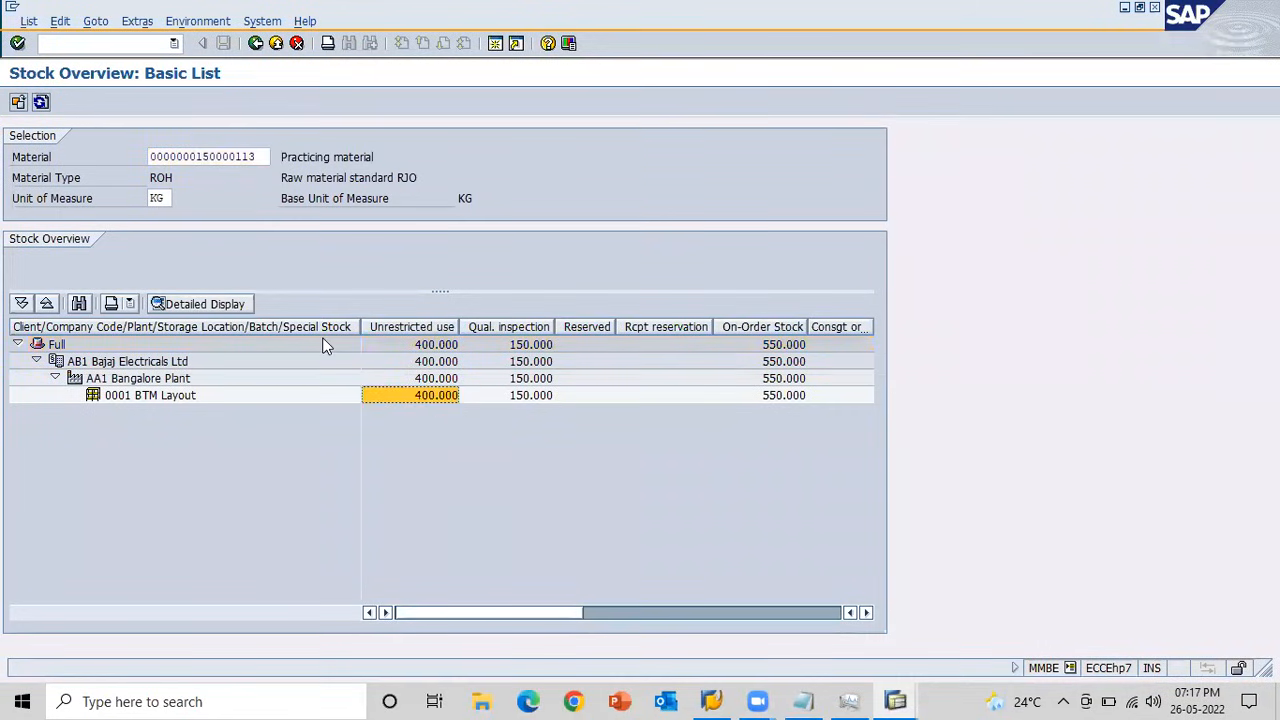
key(alt+Tab)
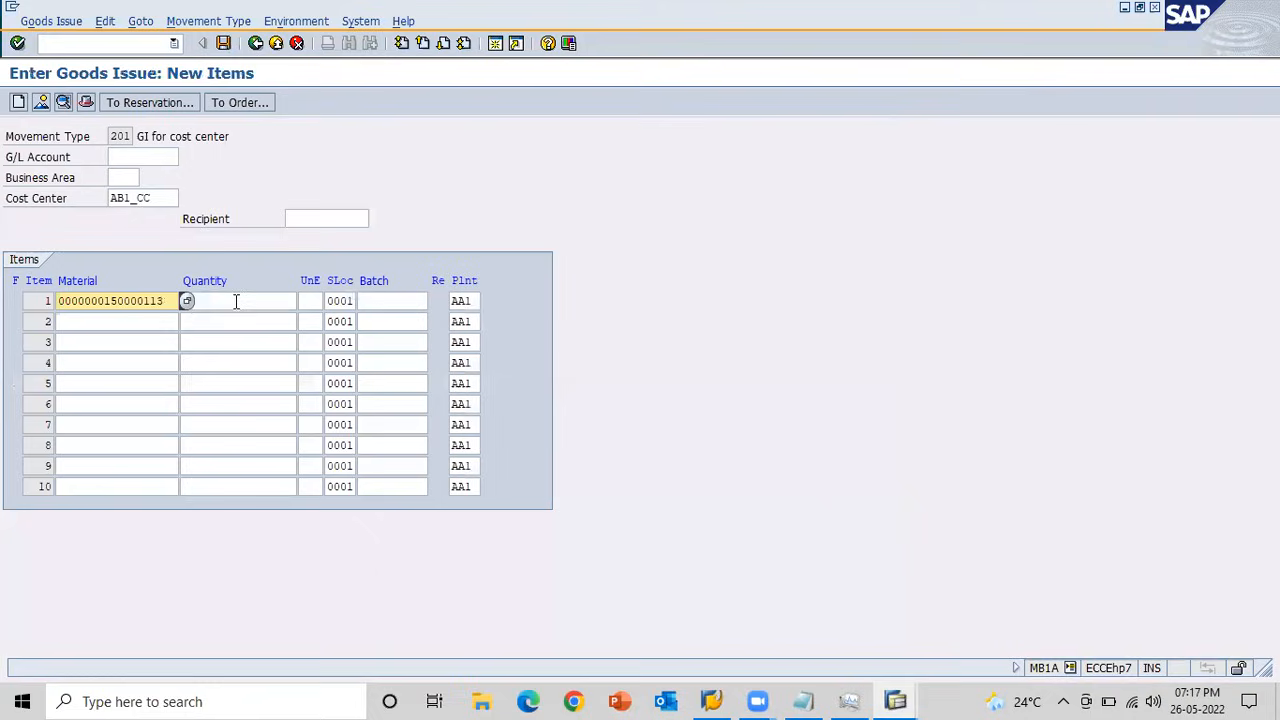
click(236, 301)
text(50)
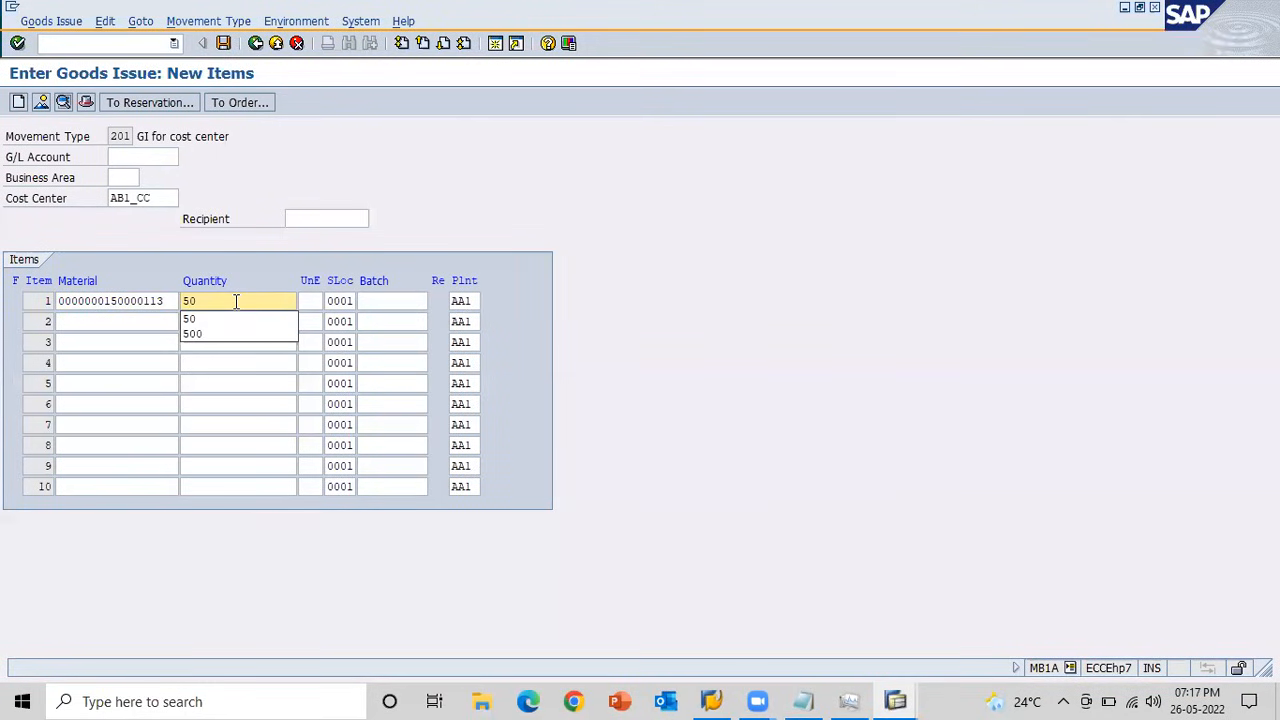
key(Return)
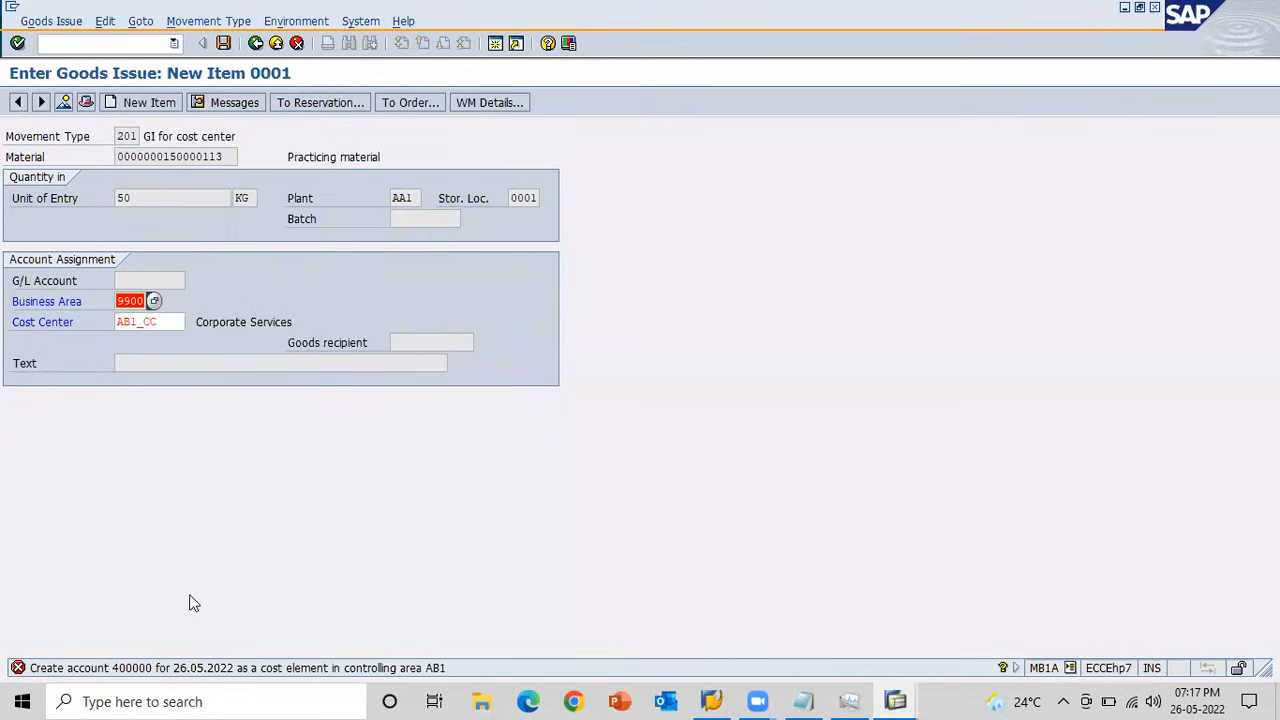
Open the detailed explanation of the cost element error and copy the G/L account number from its heading.
double_click(219, 667)
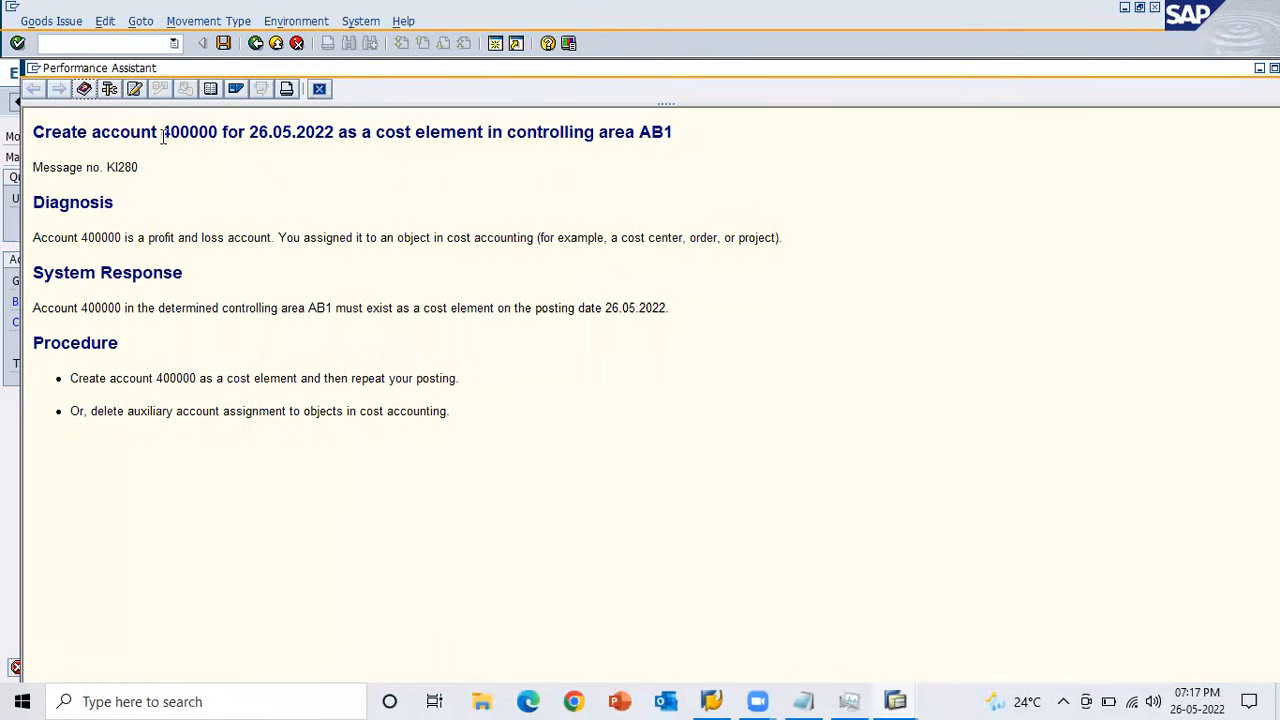
drag(163, 134, 216, 134)
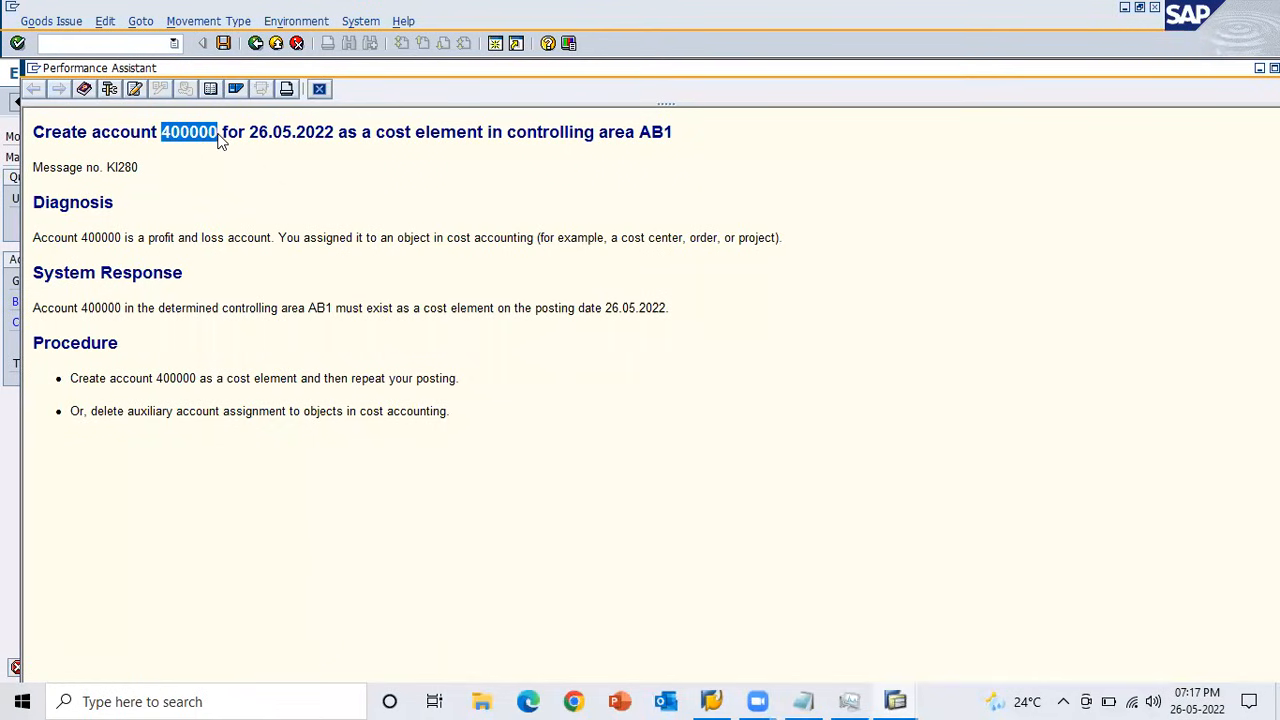
click(222, 141)
drag(162, 133, 216, 136)
key(alt+Tab)
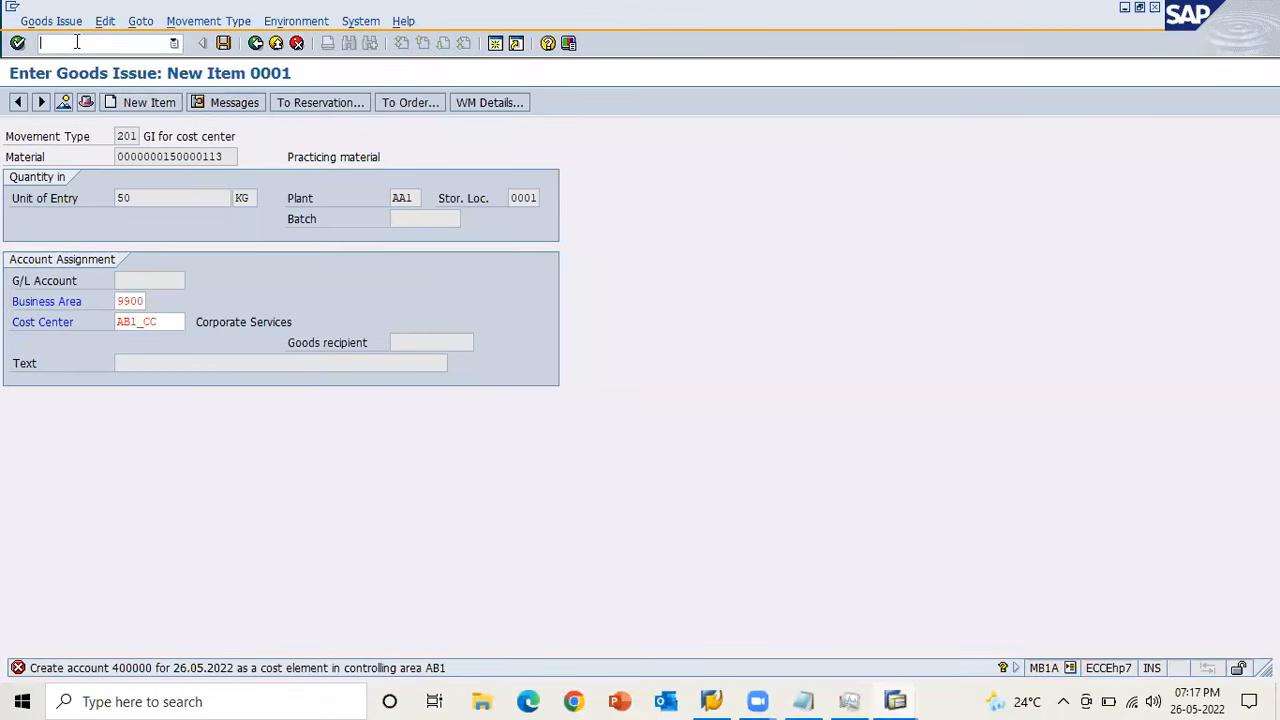
Open SPRO in a new session with /oSPRO and display the SAP reference IMG.
text(/oSPRO)
key(Return)
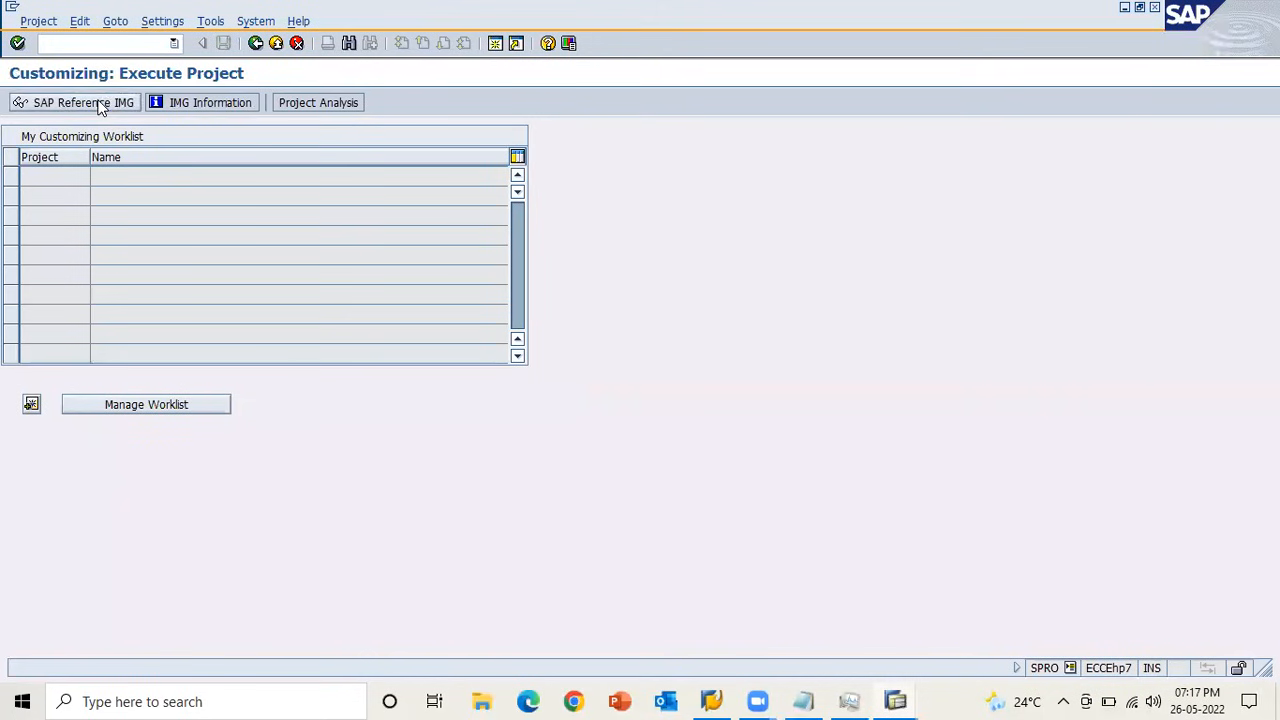
click(97, 103)
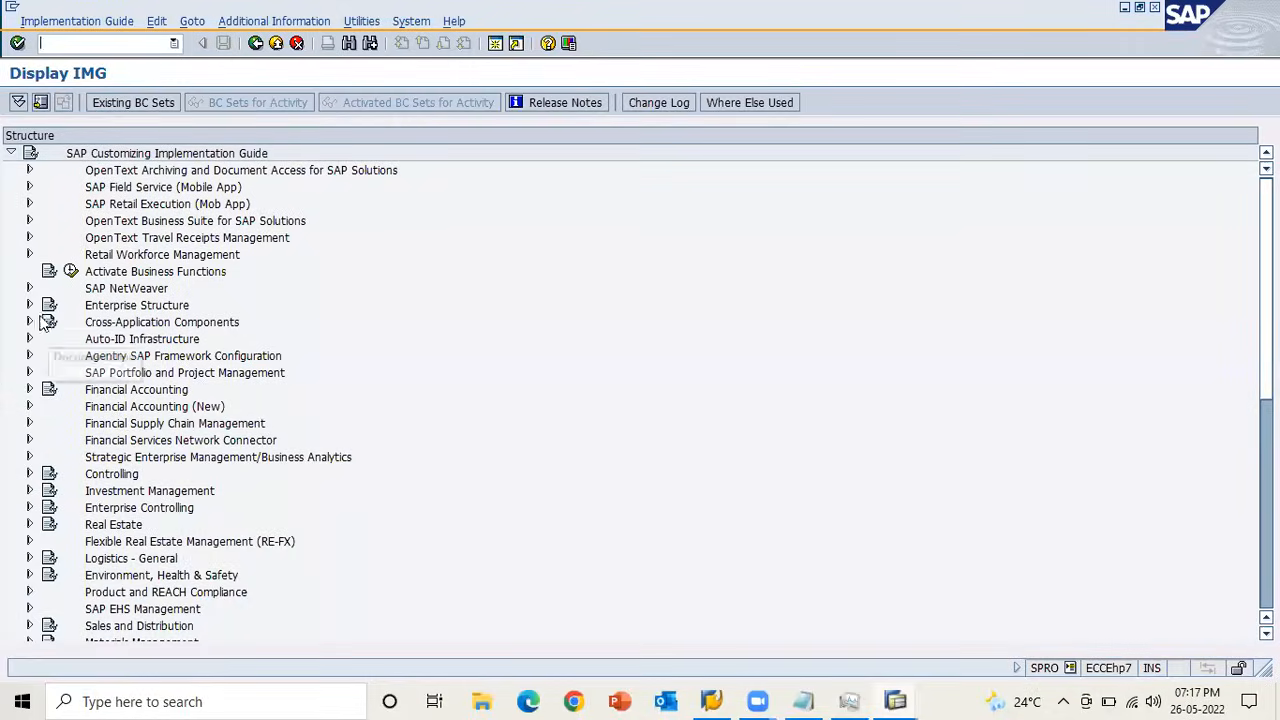
Expand Controlling and its Cost Element Accounting node in the implementation guide.
click(31, 474)
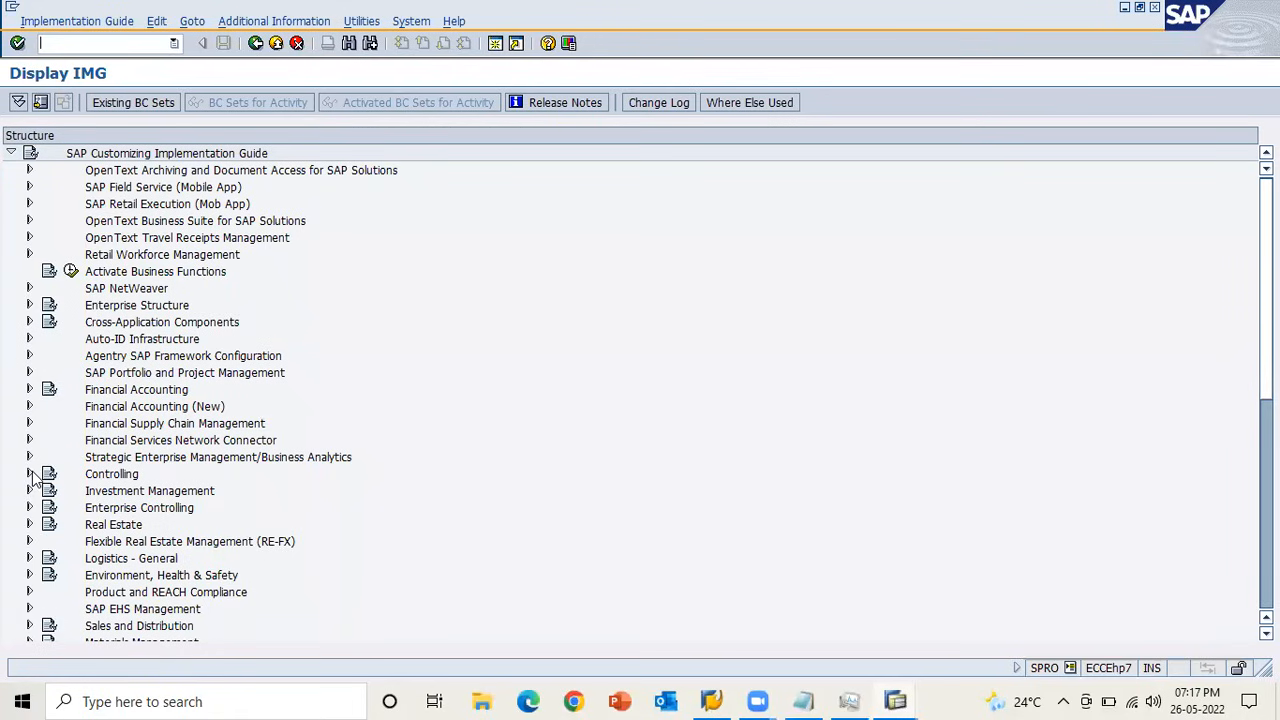
click(108, 512)
click(47, 508)
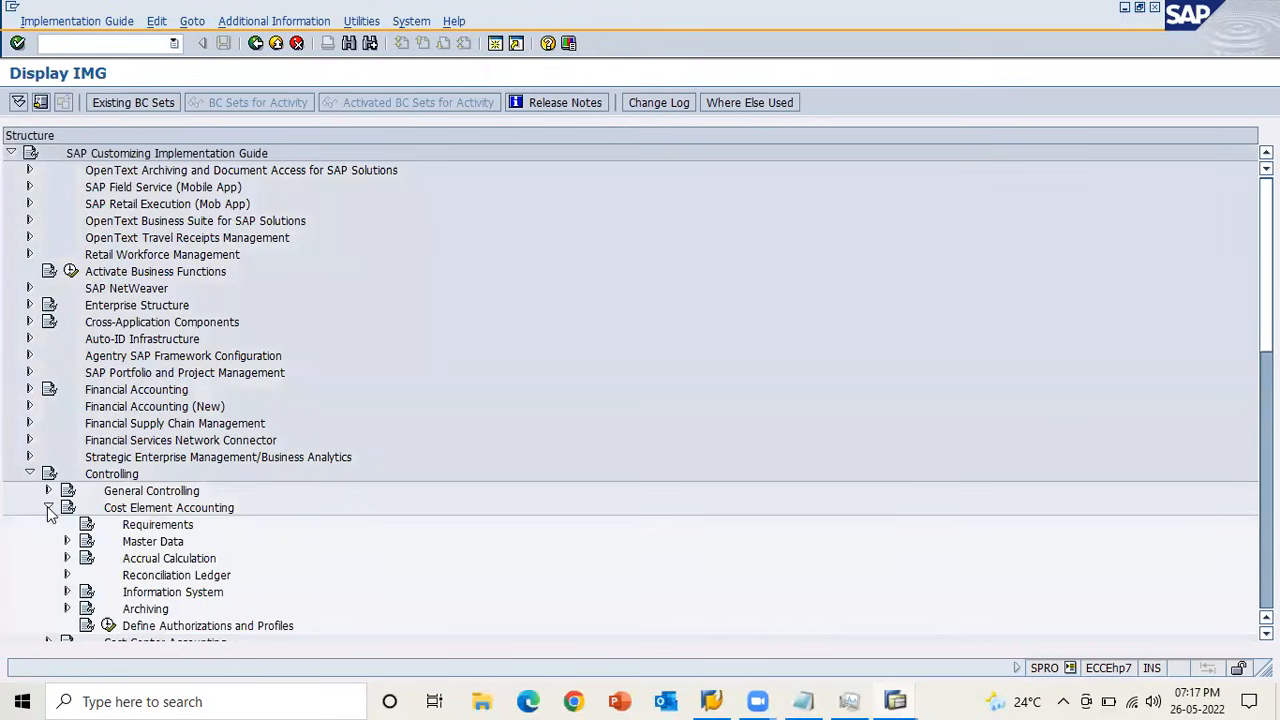
Start creating a primary cost element from Master Data > Cost Elements in Cost Element Accounting, with controlling area AB1.
click(65, 542)
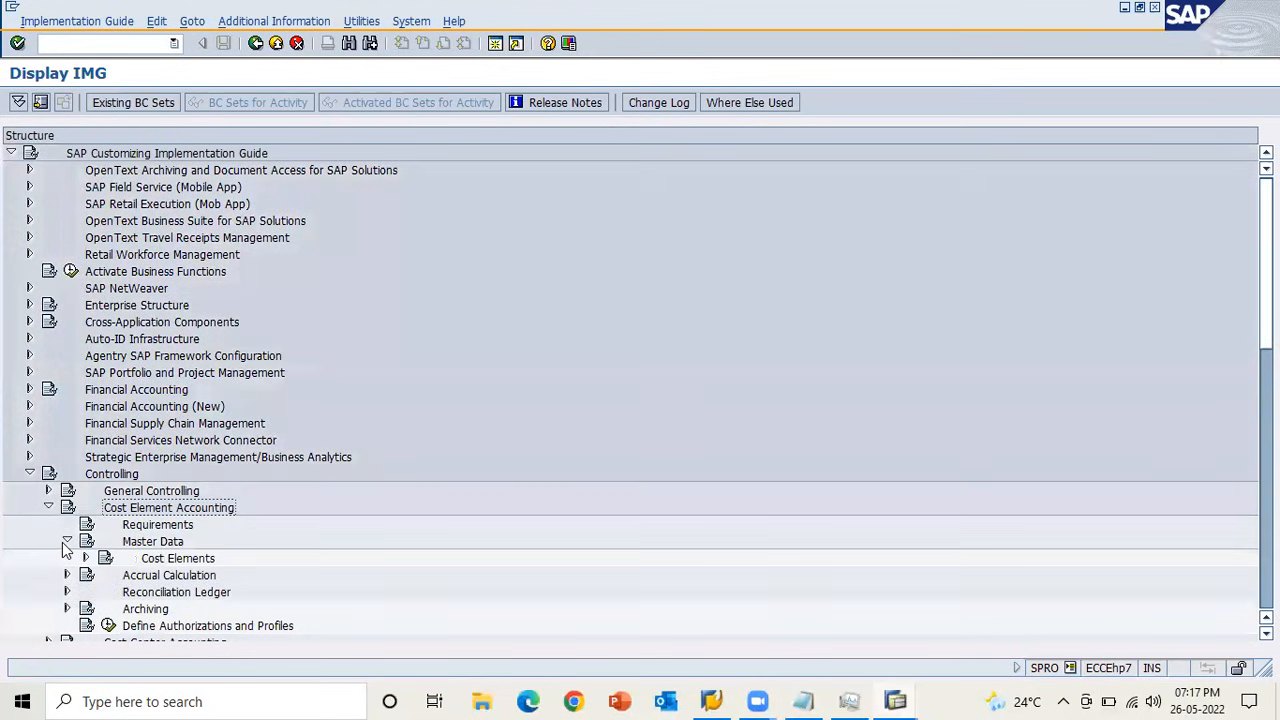
click(86, 559)
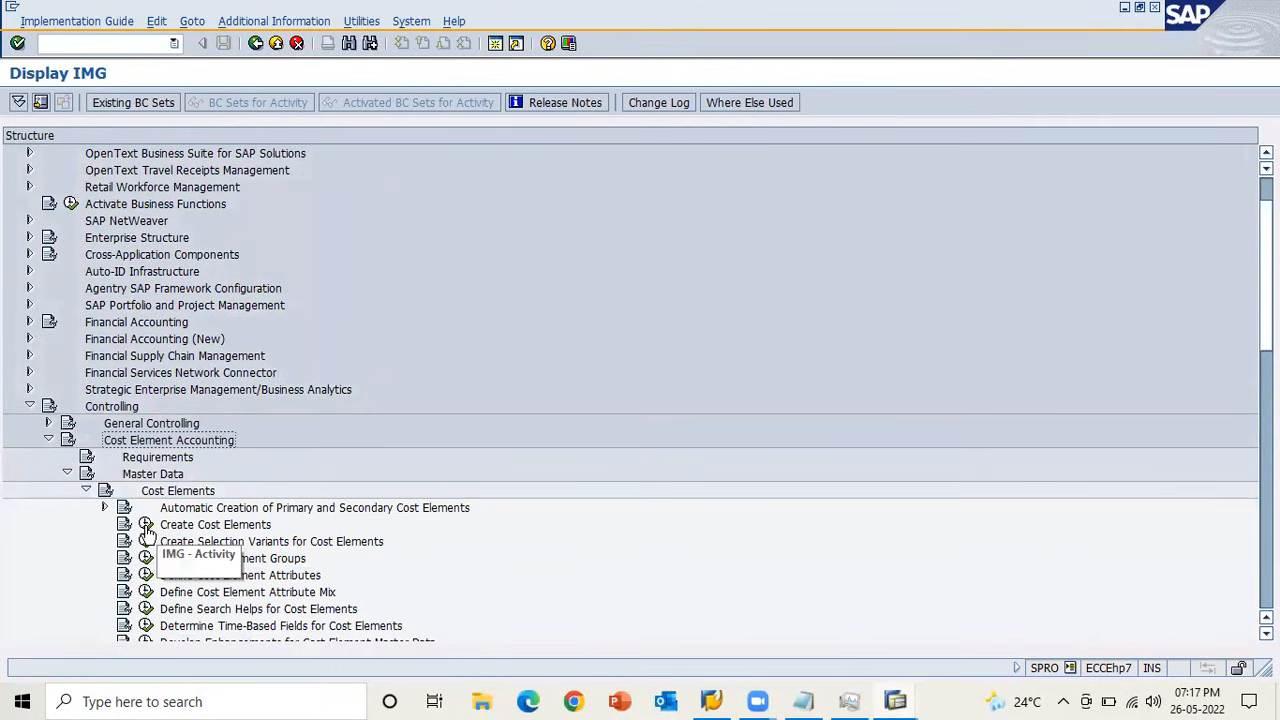
click(146, 530)
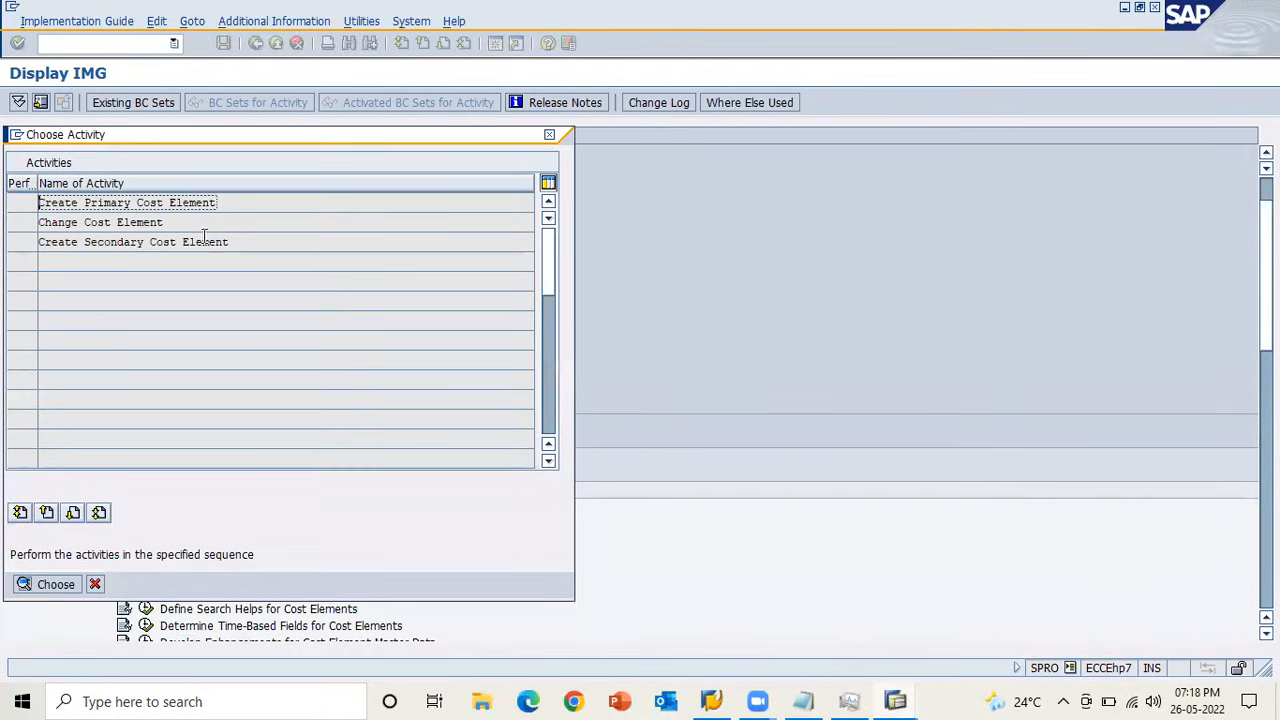
double_click(141, 204)
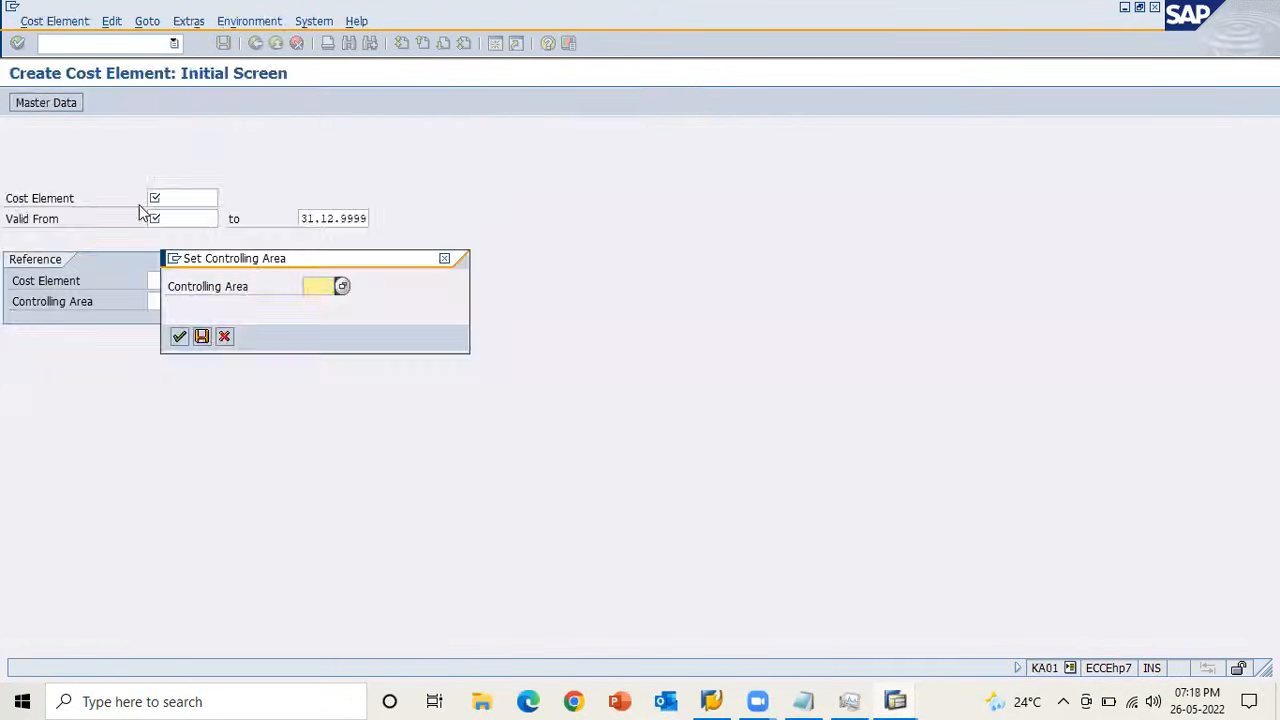
text(AB1)
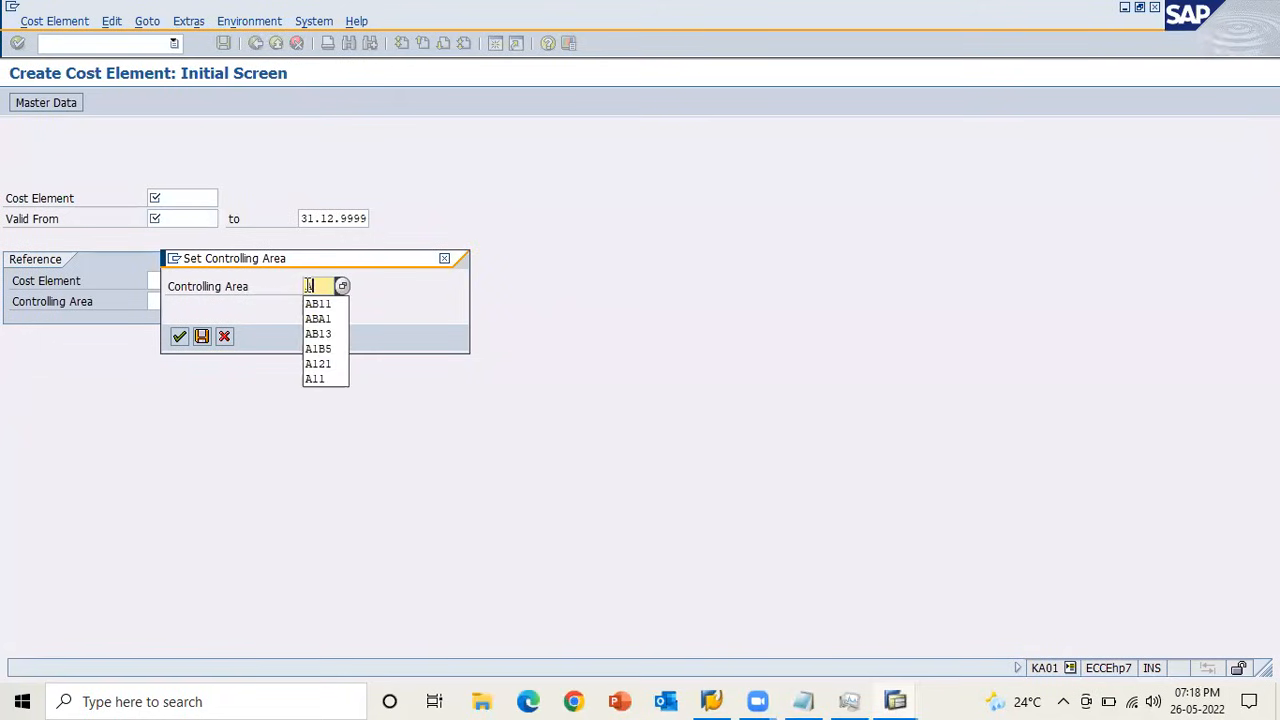
click(179, 336)
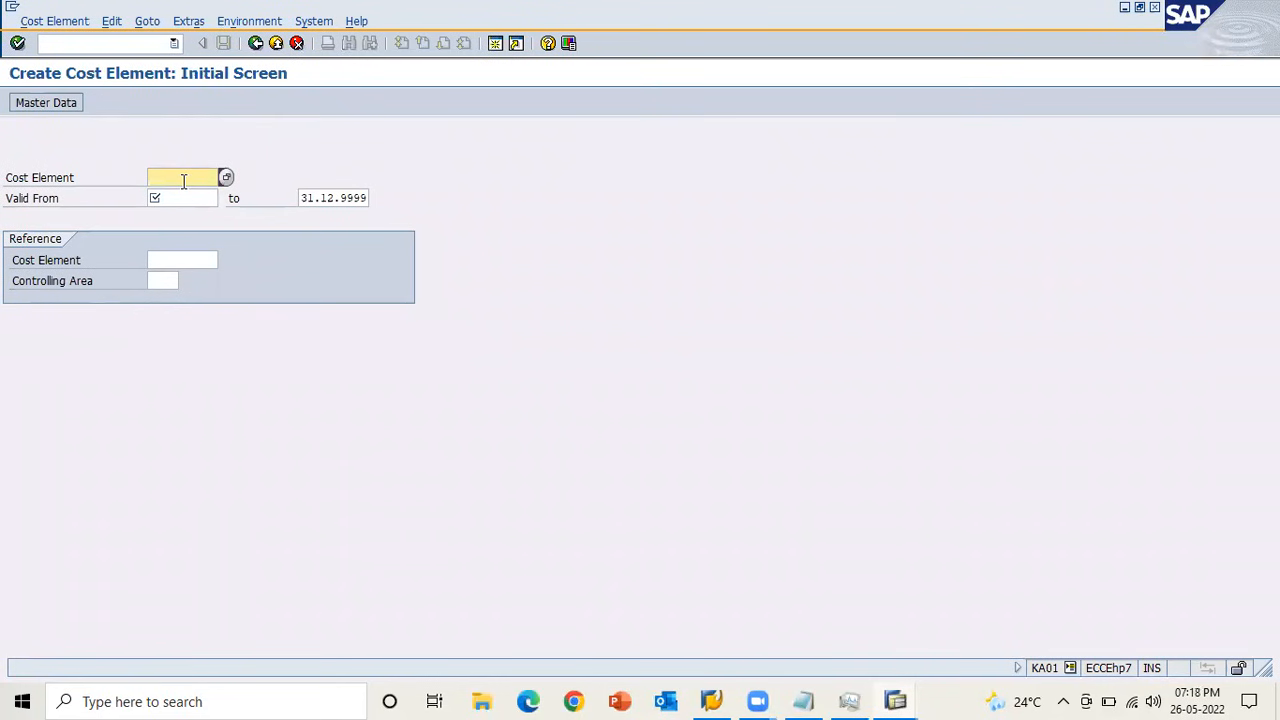
Enter the G/L account from the error explanation as the cost element, valid from 26.05.2022, and continue to its basic data.
key(alt+Tab)
key(alt+Tab)
double_click(175, 130)
key(ctrl+c)
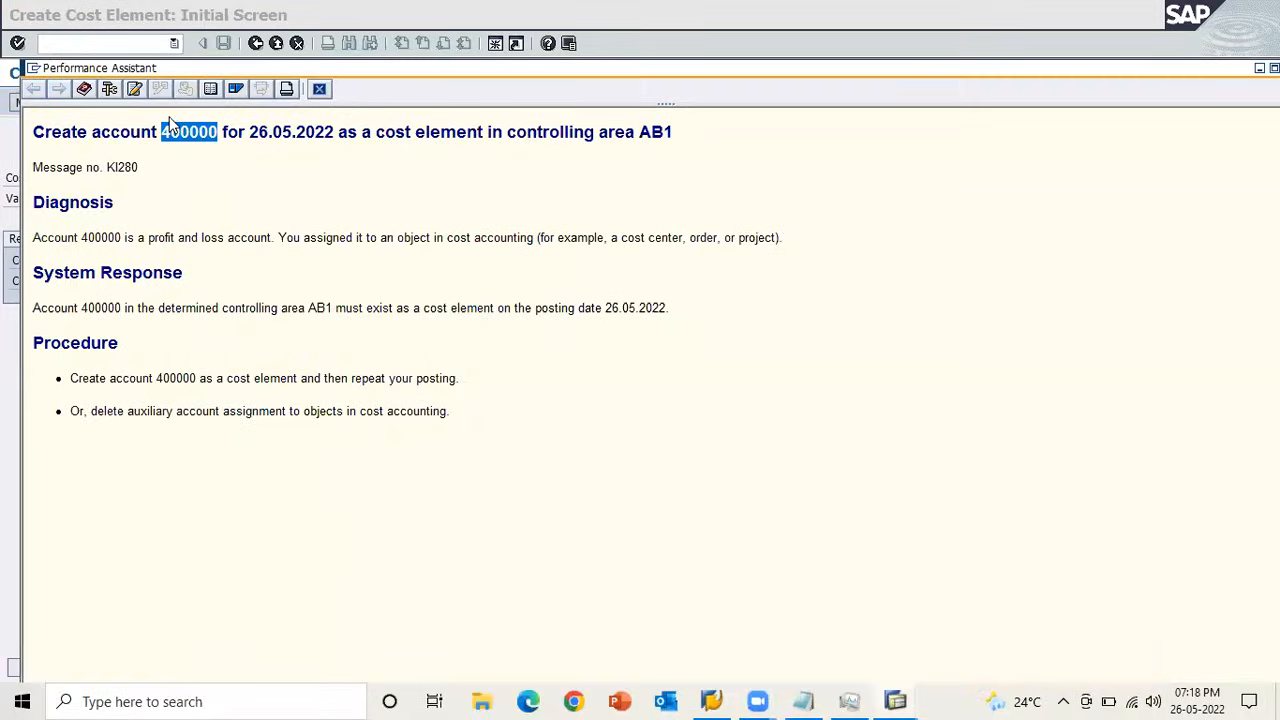
key(alt+Tab)
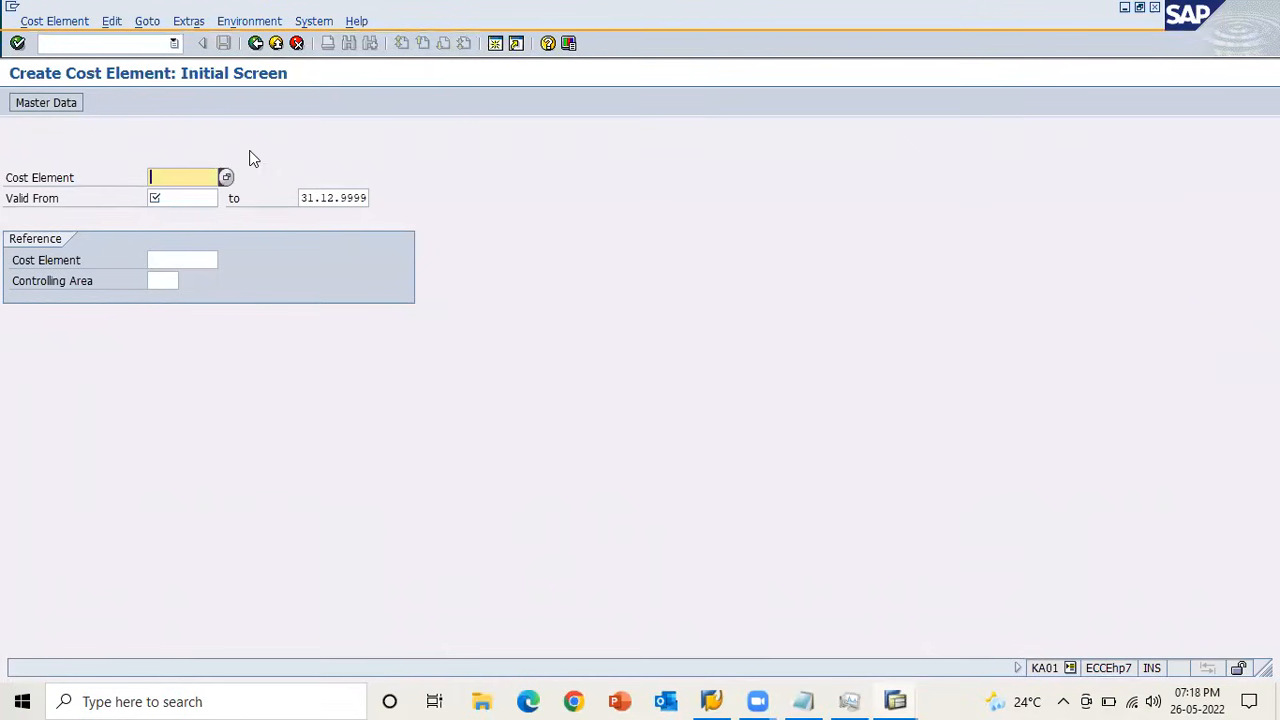
key(ctrl+v)
click(215, 197)
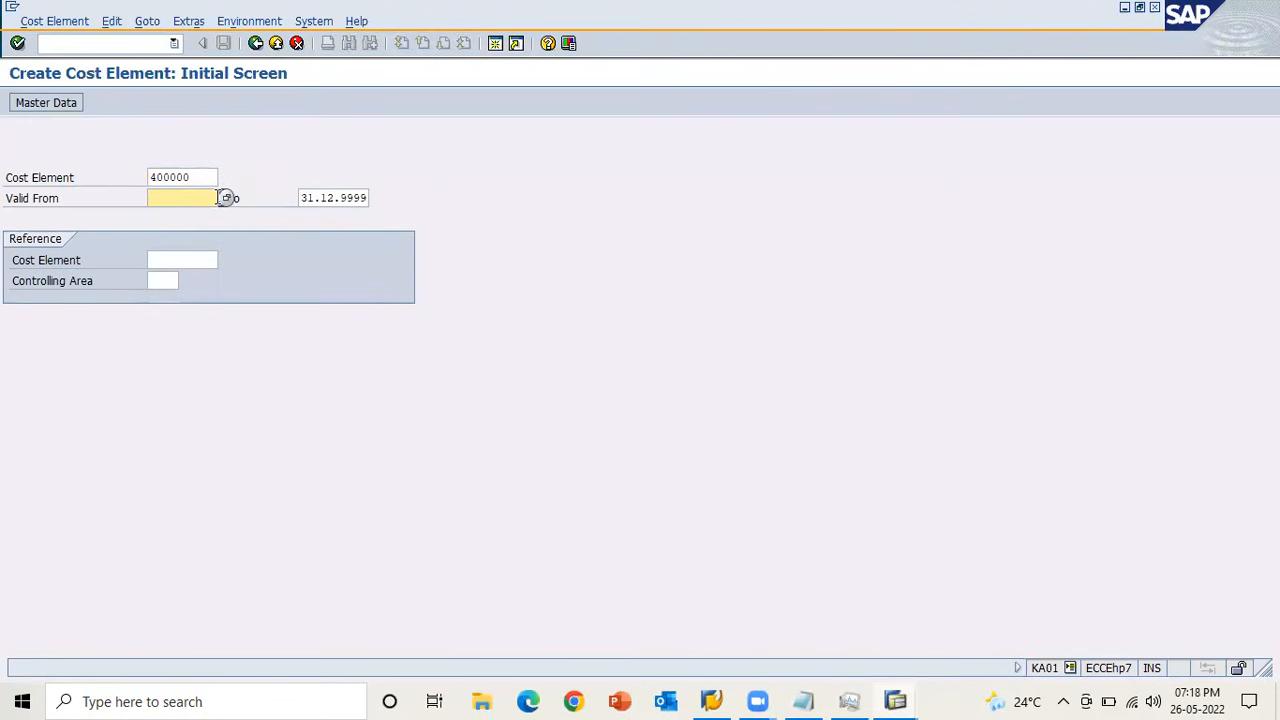
text(26052022)
click(329, 197)
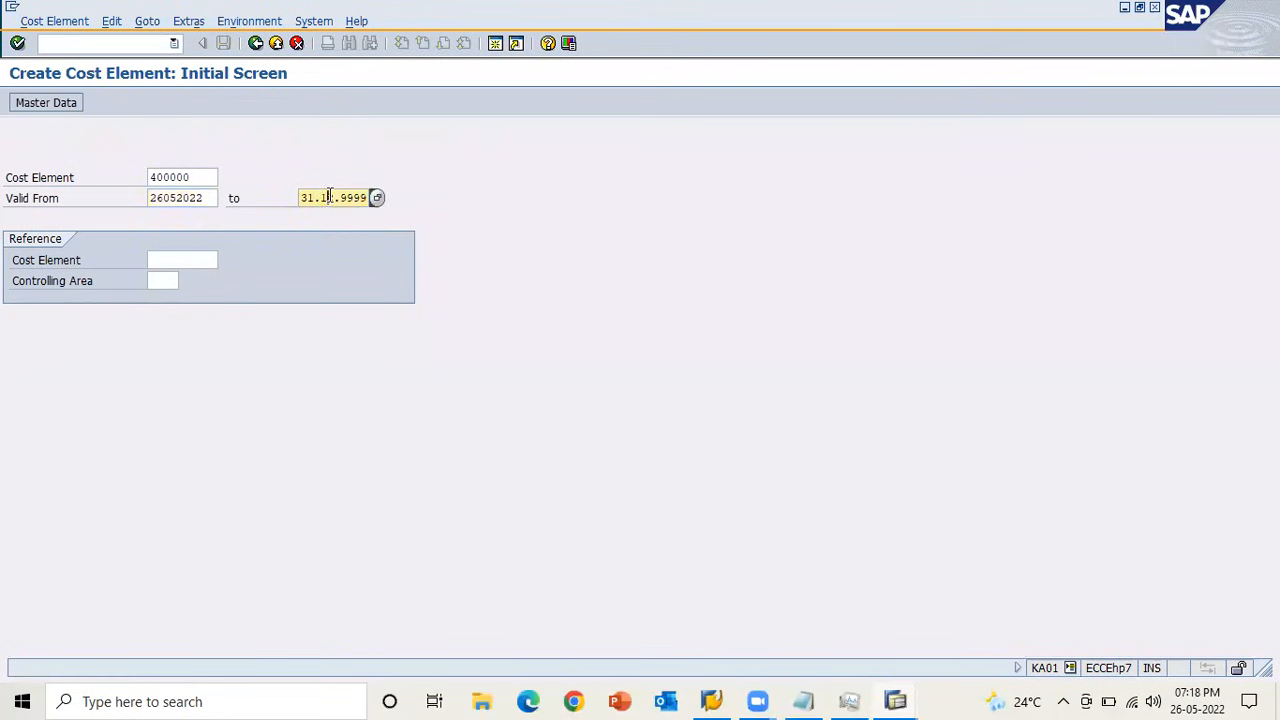
key(Return)
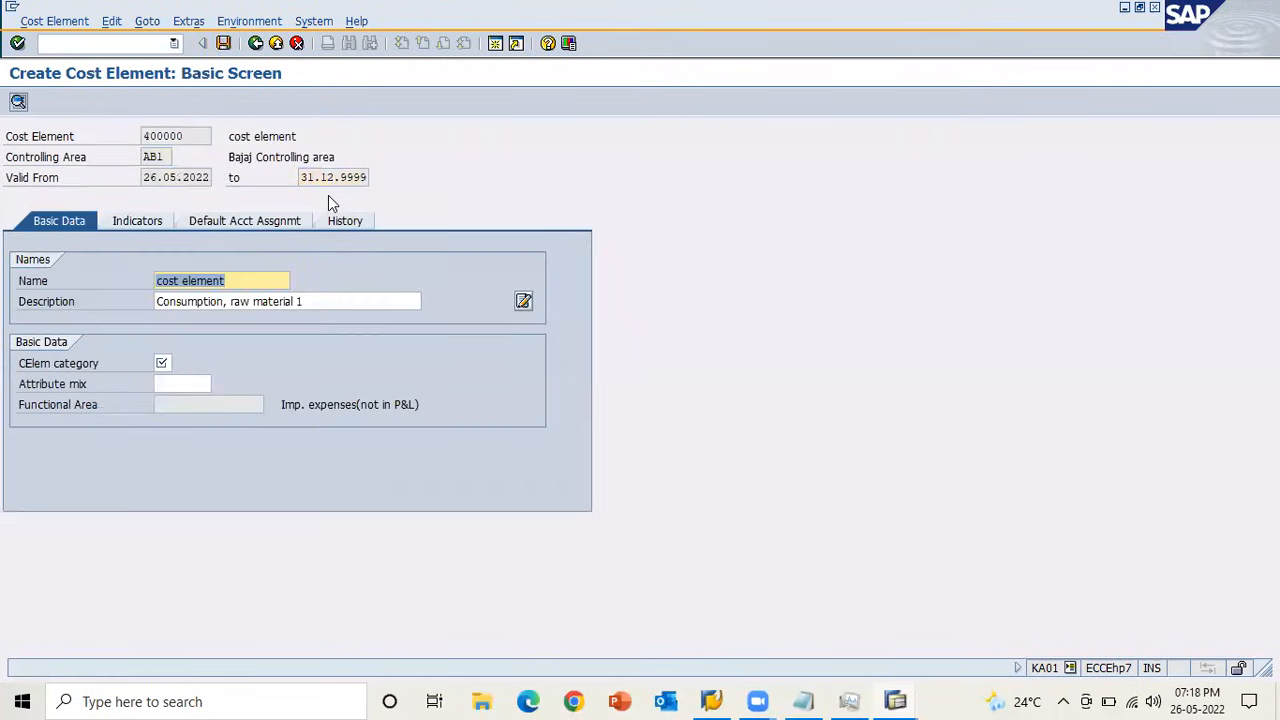
Set the cost element category to 1, Primary costs/cost-reducing revenues.
click(166, 363)
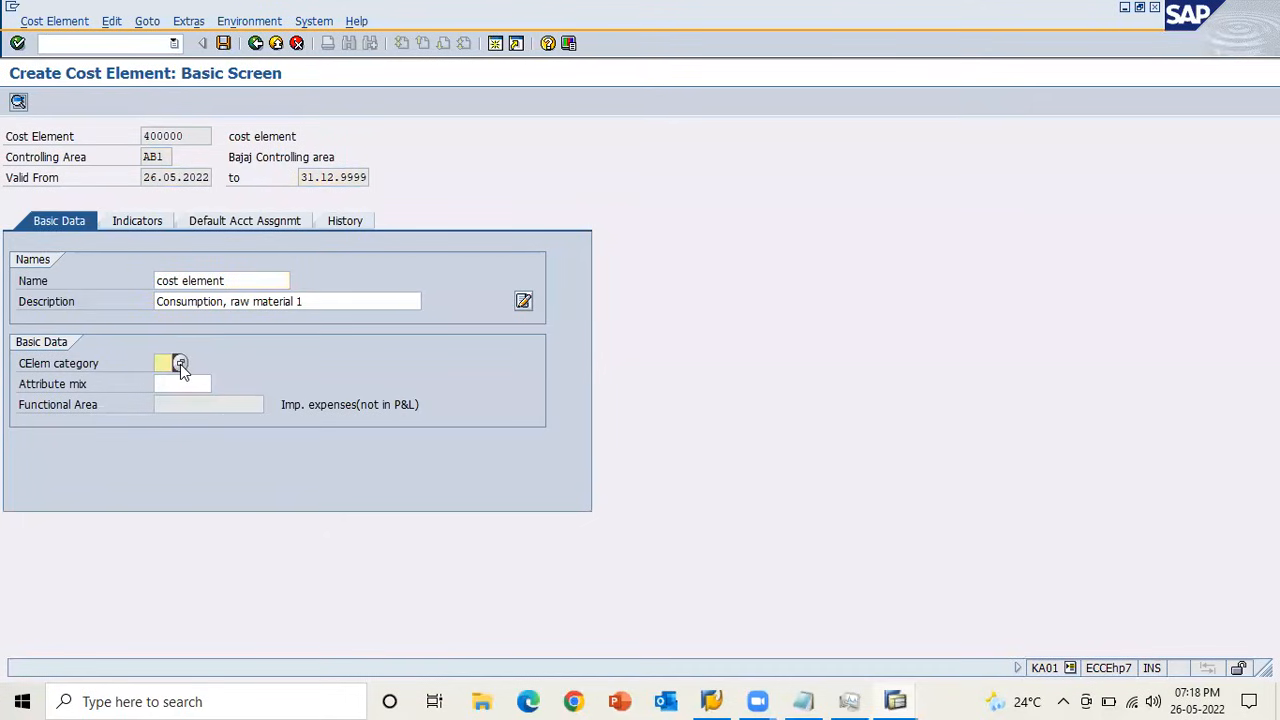
click(180, 364)
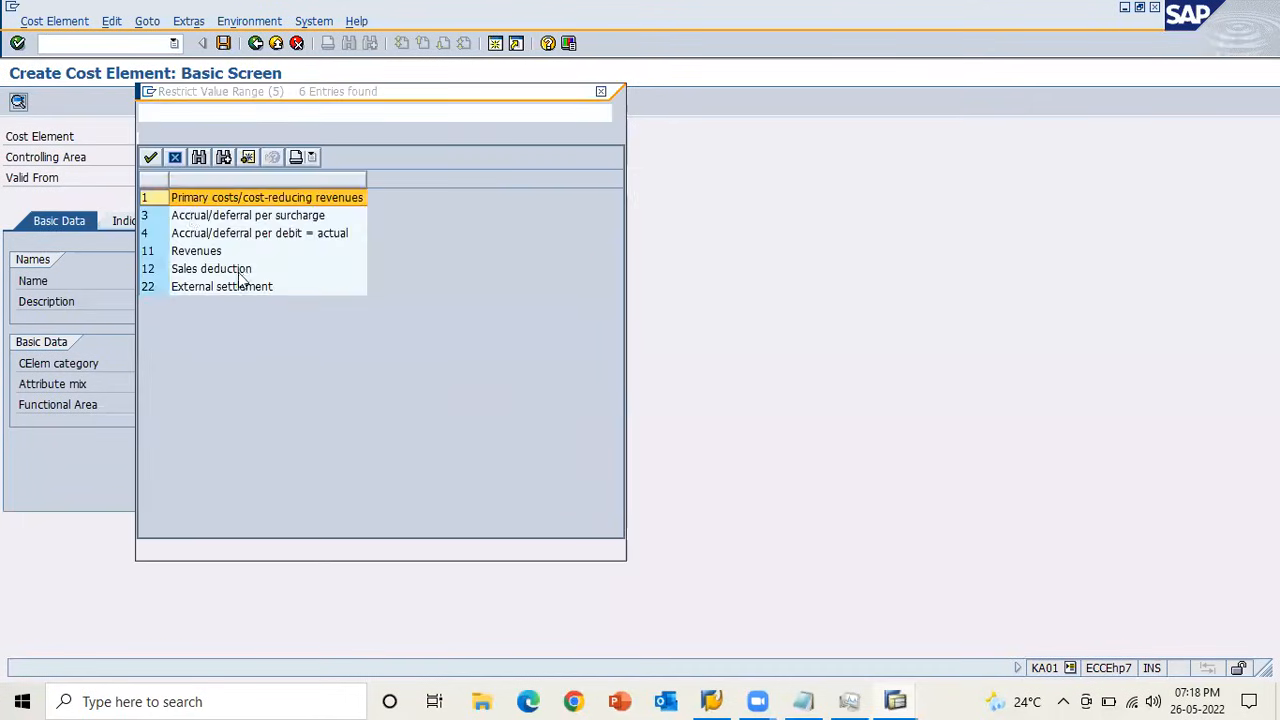
double_click(155, 198)
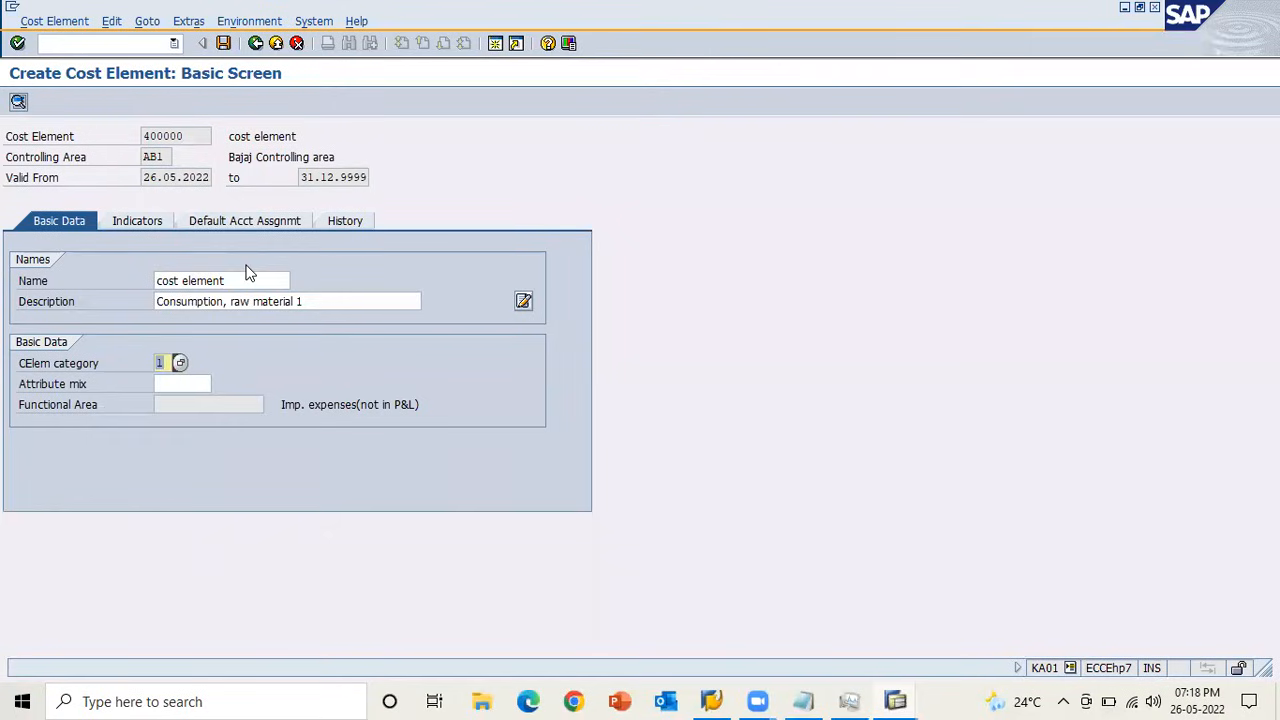
Assign AB1_CC as the default cost center of the cost element and save it.
click(206, 224)
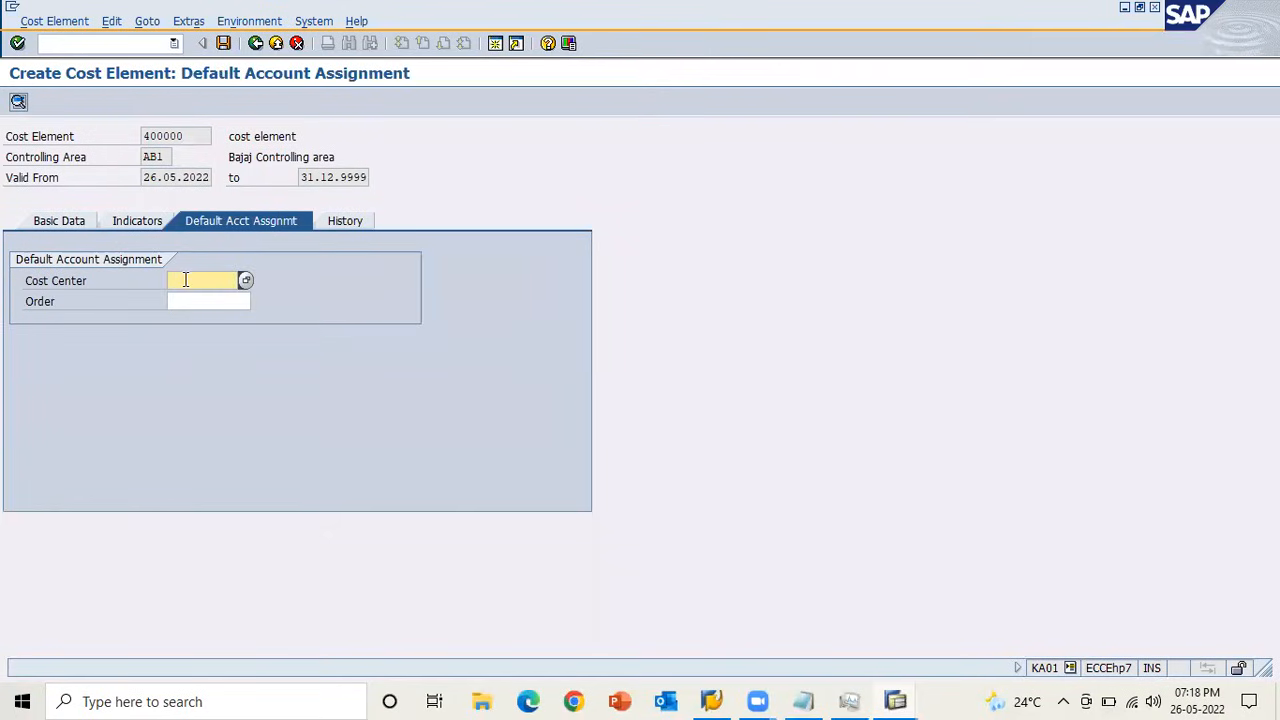
text(AB1)
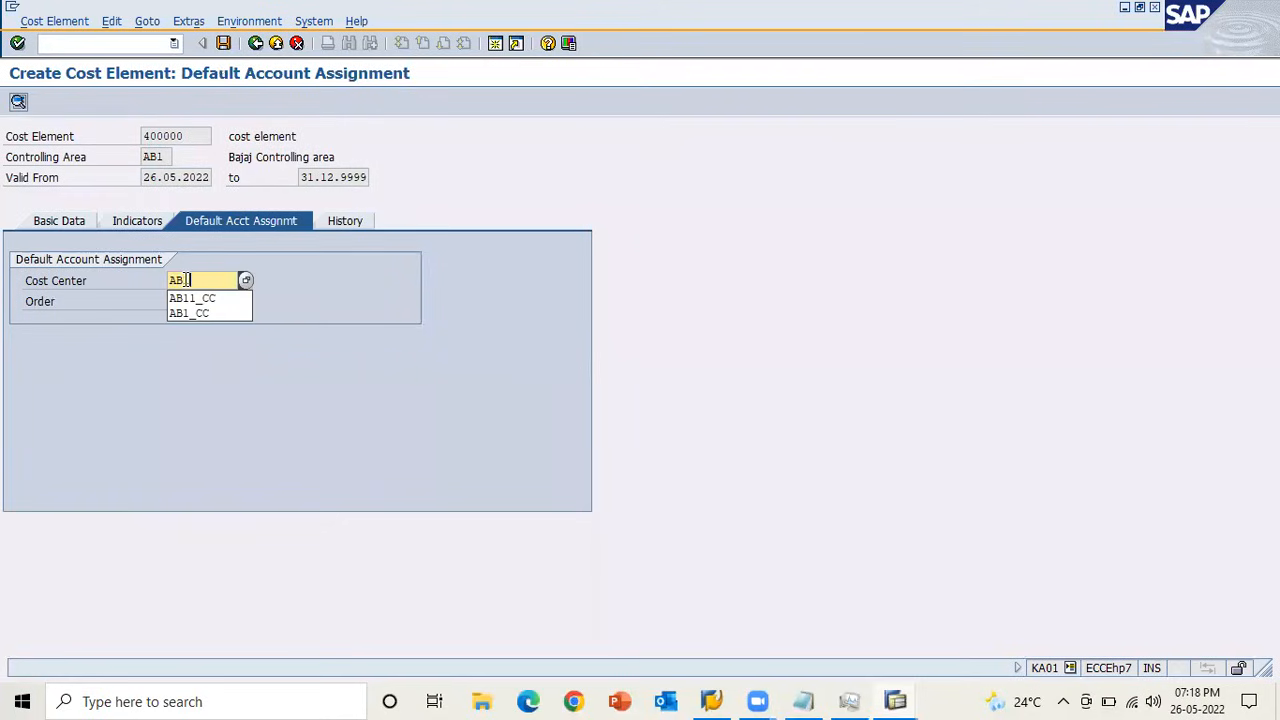
text(_CC)
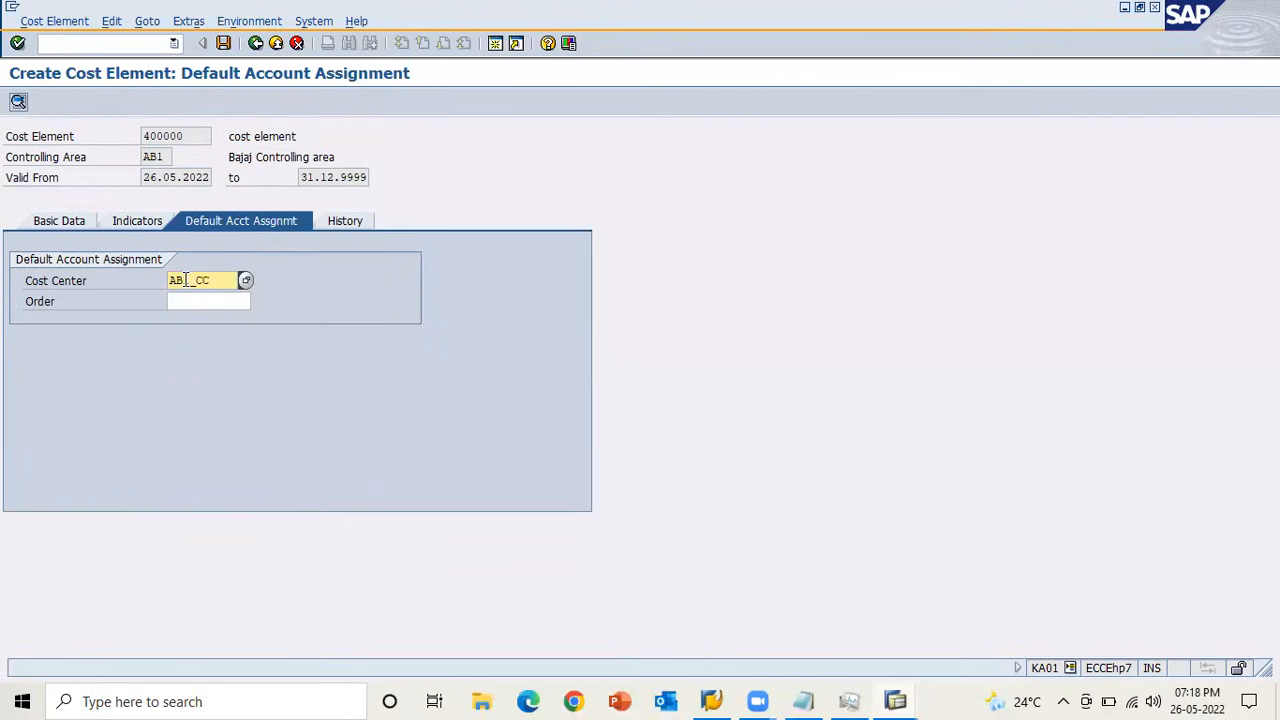
double_click(218, 281)
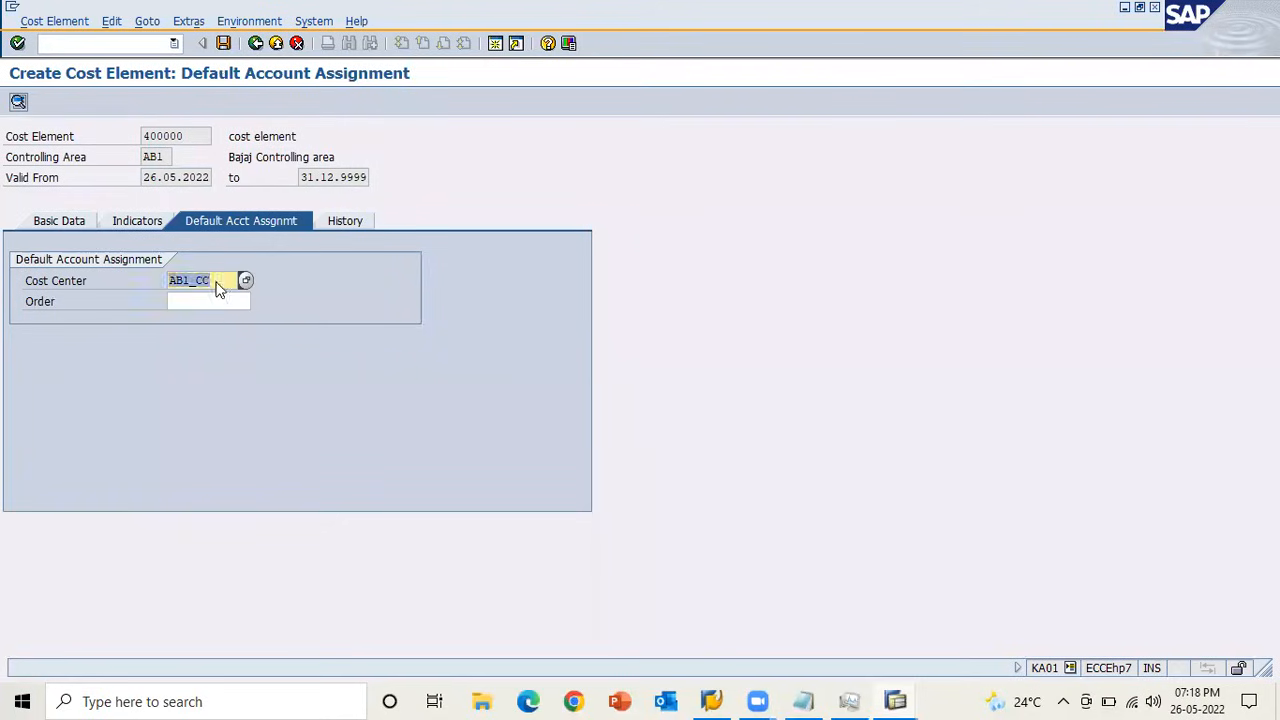
click(222, 43)
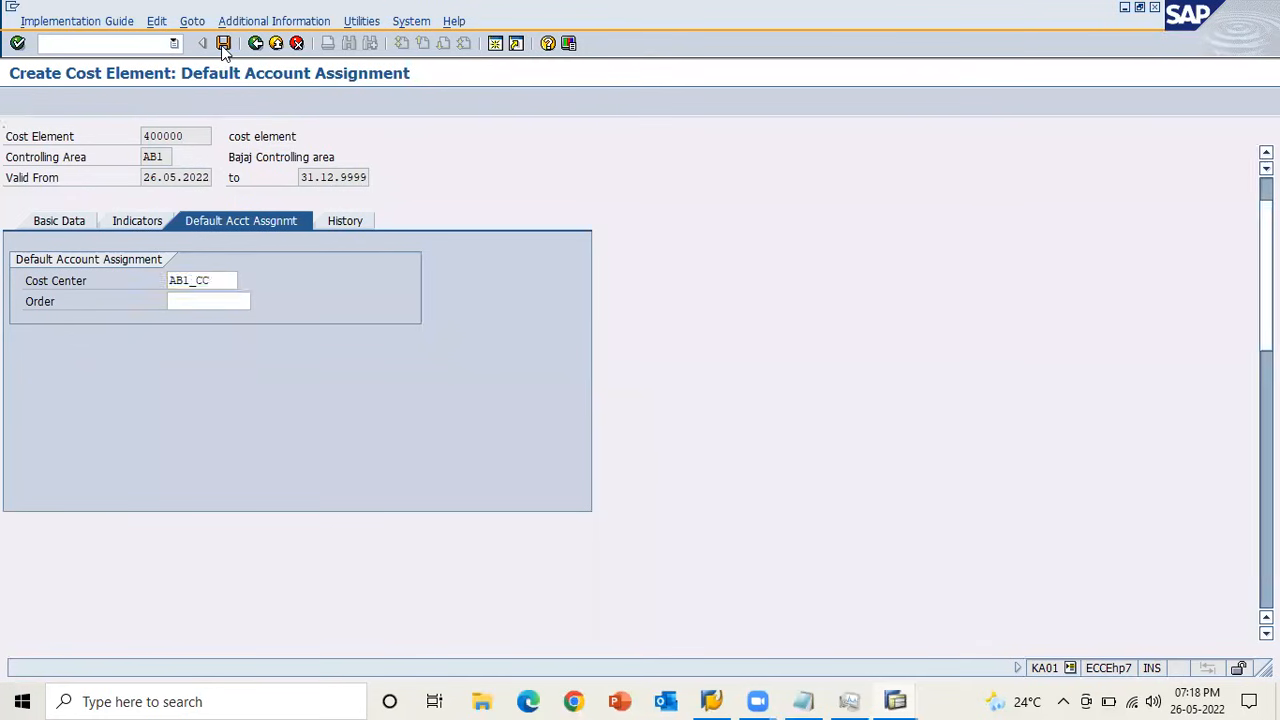
Close the cost element error explanation and return to goods issue item 0001 in the MB1A session.
key(alt+Tab)
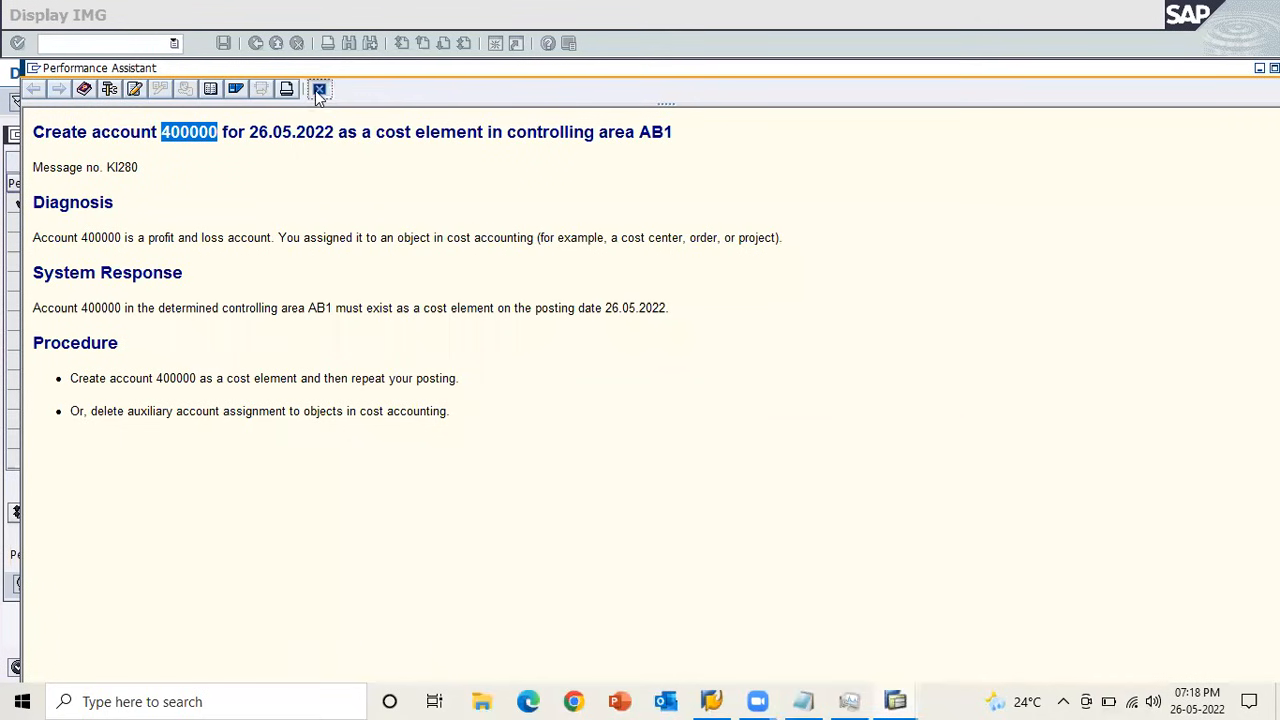
click(318, 90)
key(alt+Tab)
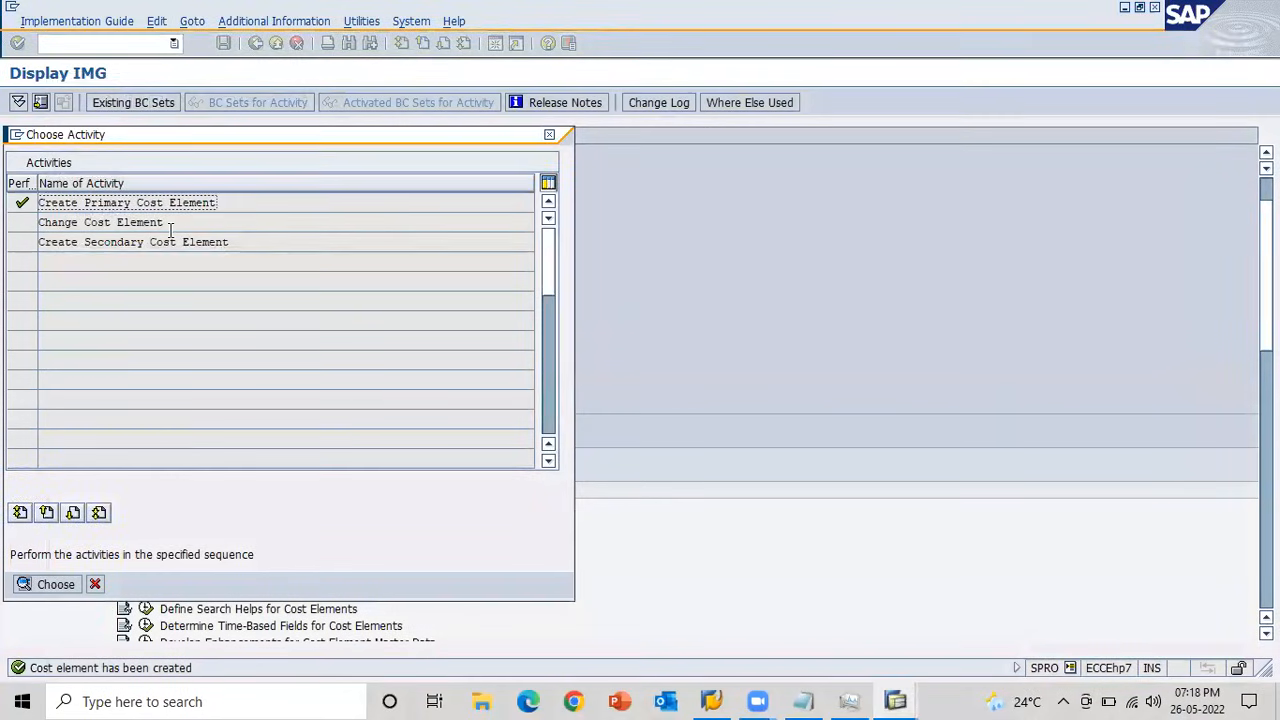
key(alt+Tab)
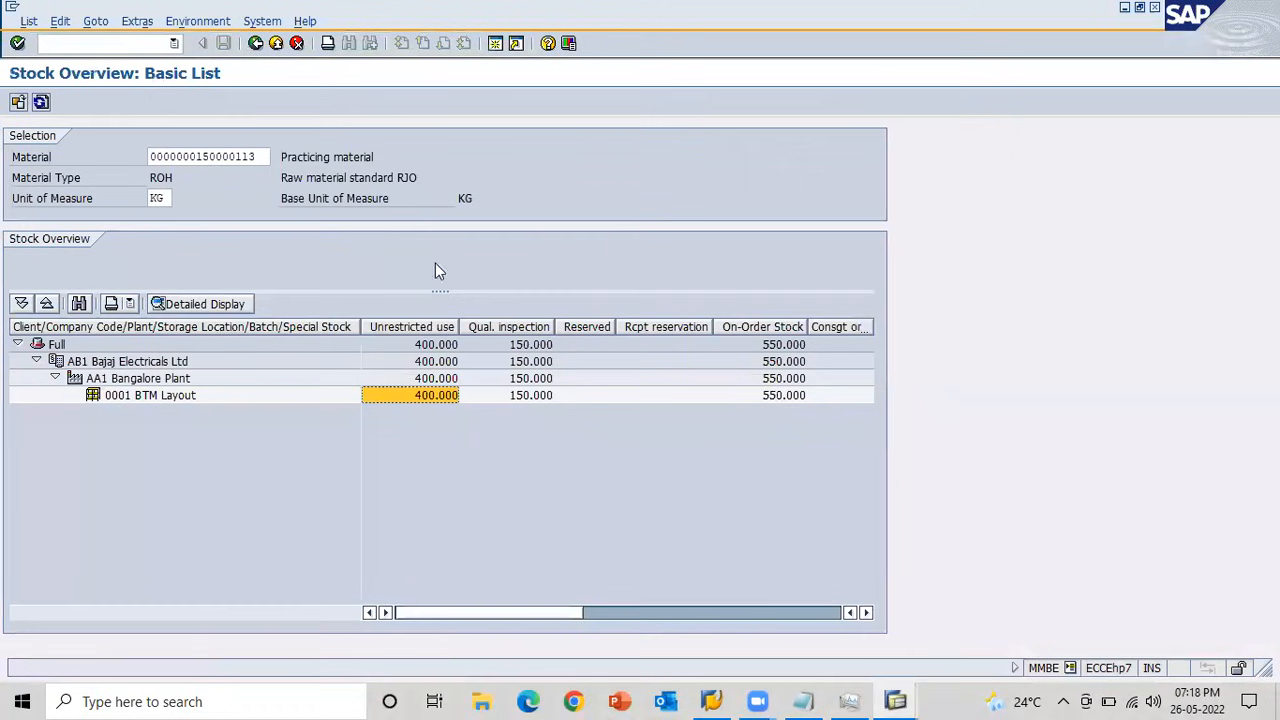
key(alt+Tab)
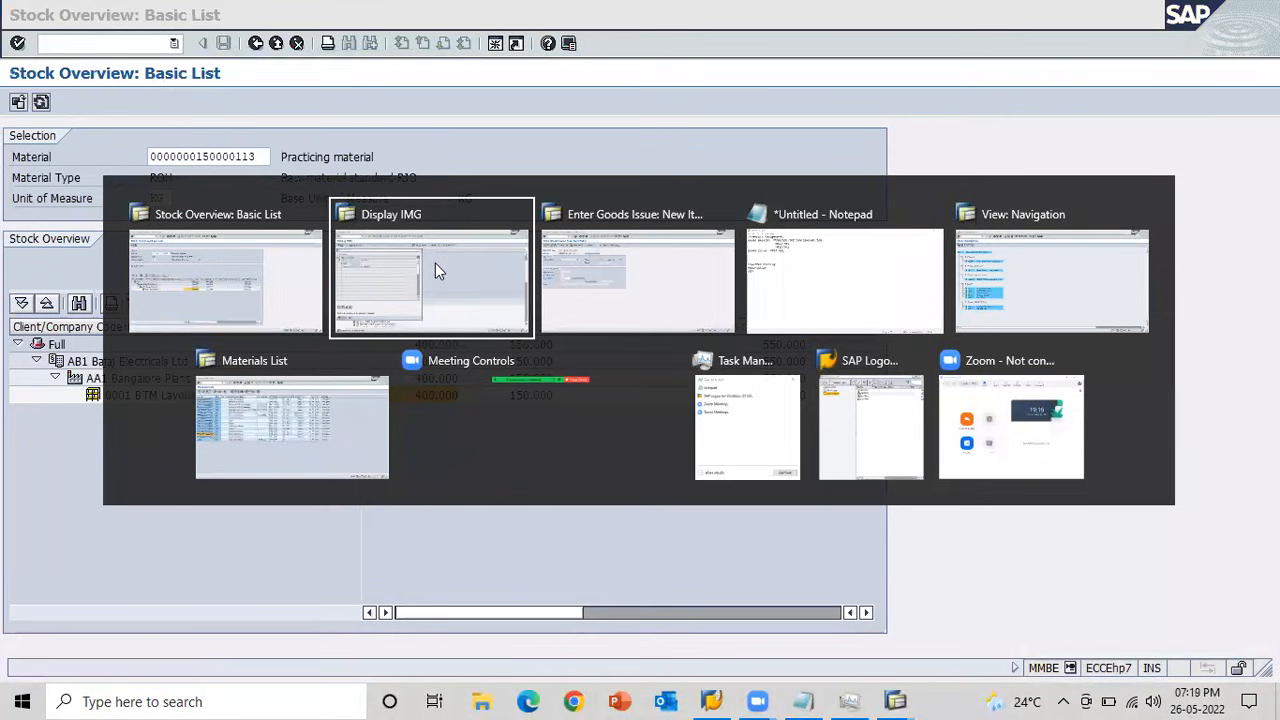
key(alt+Tab)
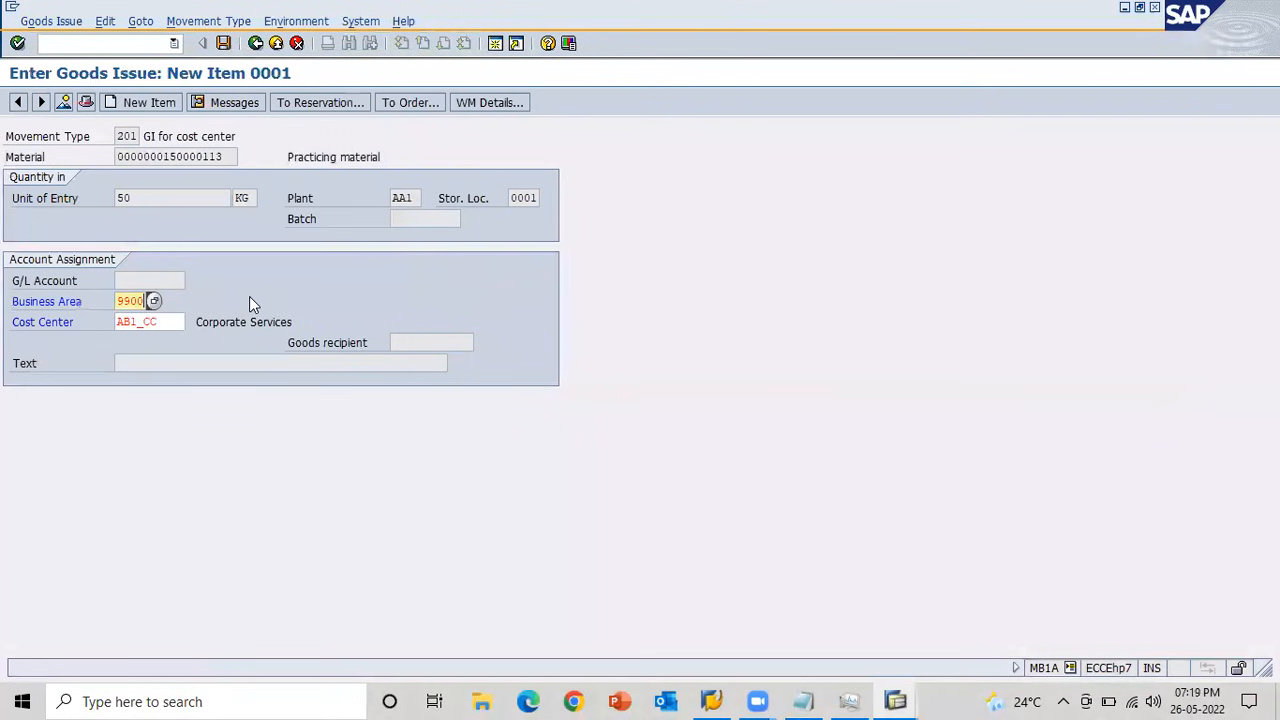
Confirm the item's account assignment and post the goods issue, checking the material's unrestricted stock in the refreshed stock overview.
click(166, 322)
key(Return)
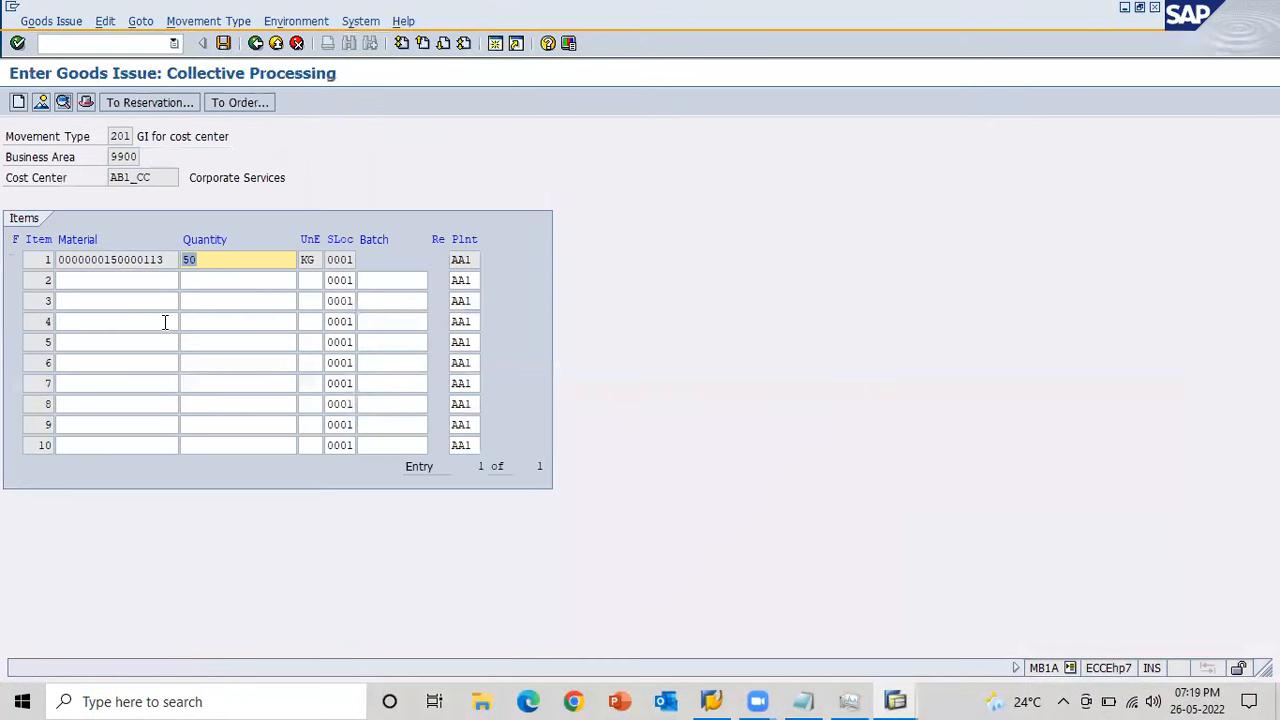
click(223, 43)
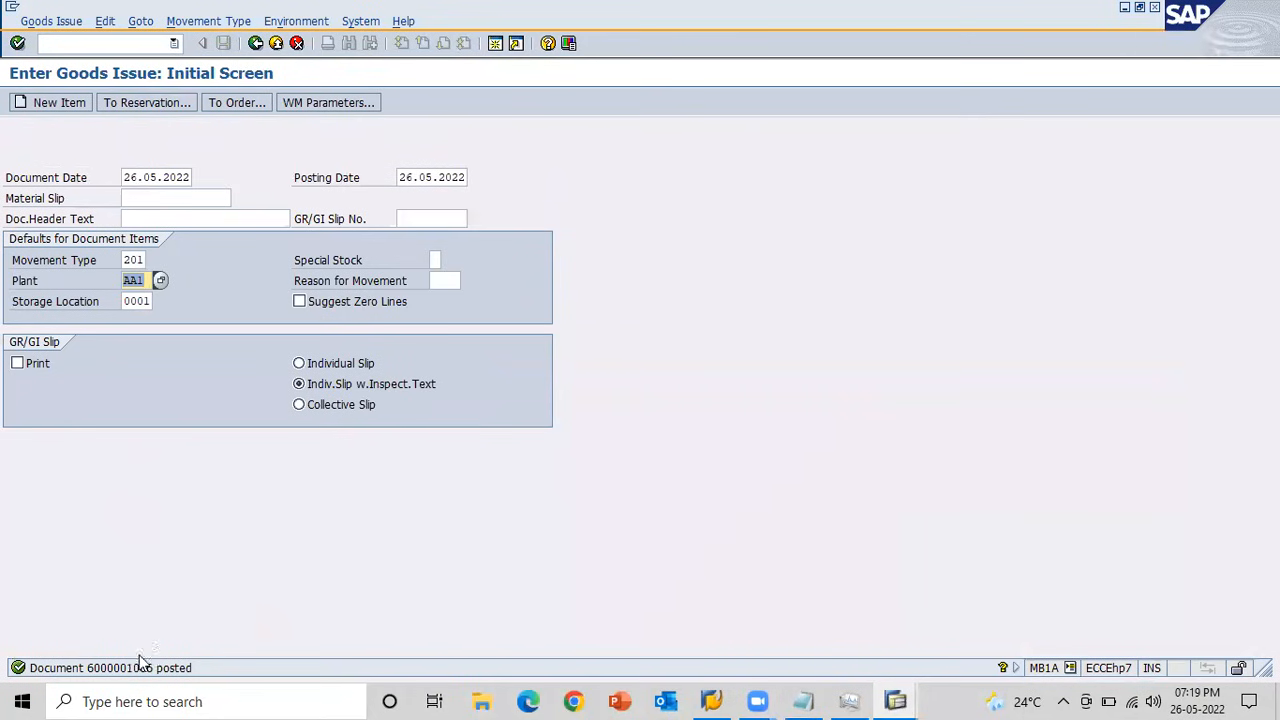
key(alt+Tab)
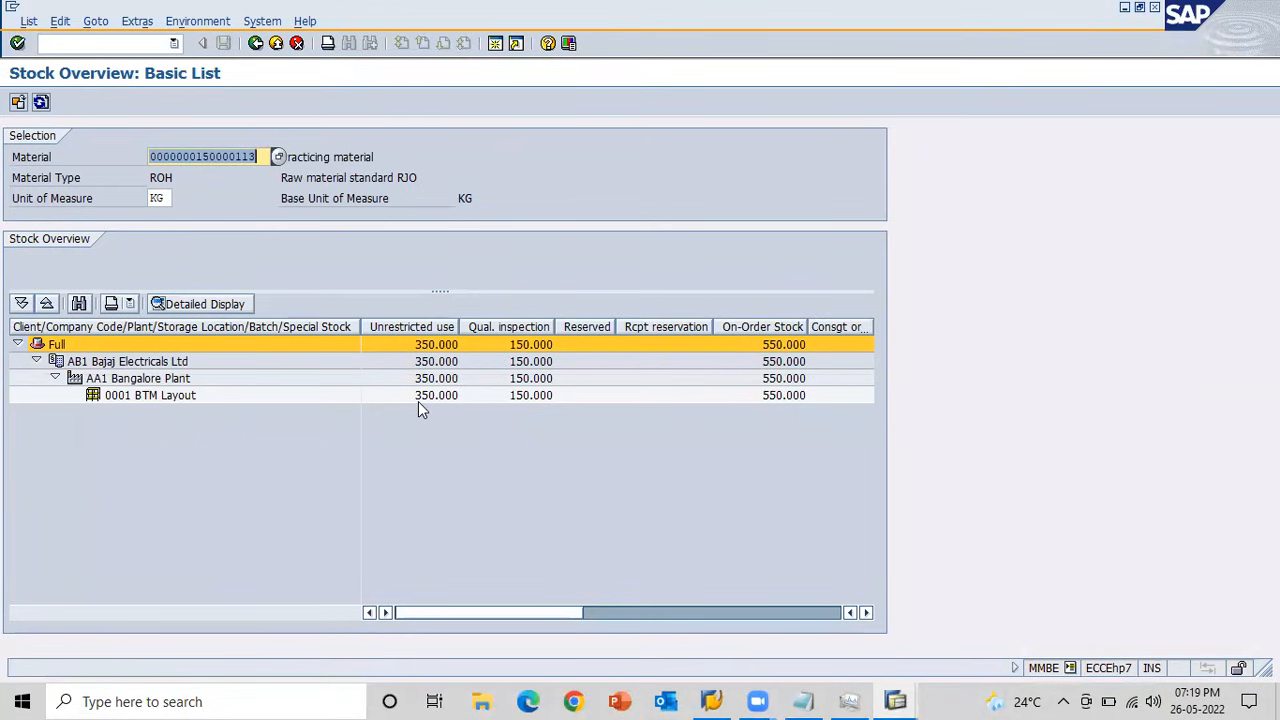
key(alt+Tab)
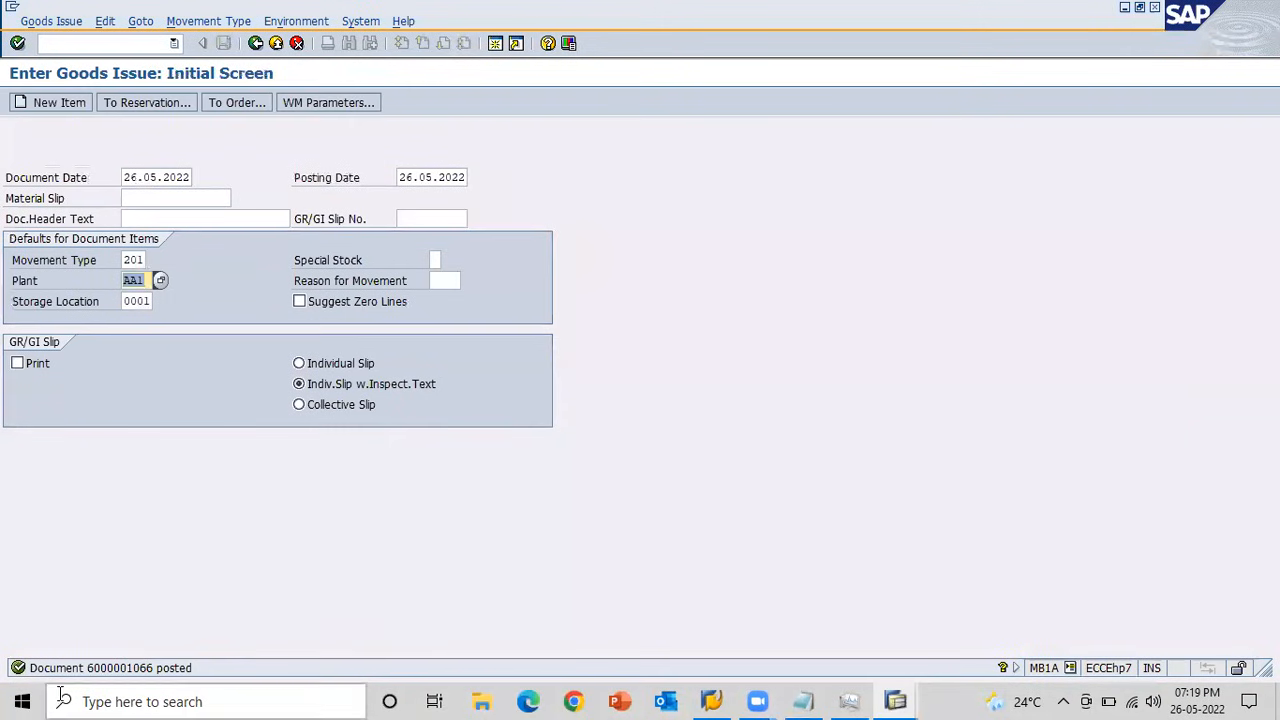
Open MB03 in a new session with /oMB03 and display the newly posted 2022 material document.
click(59, 45)
text(/oMB03)
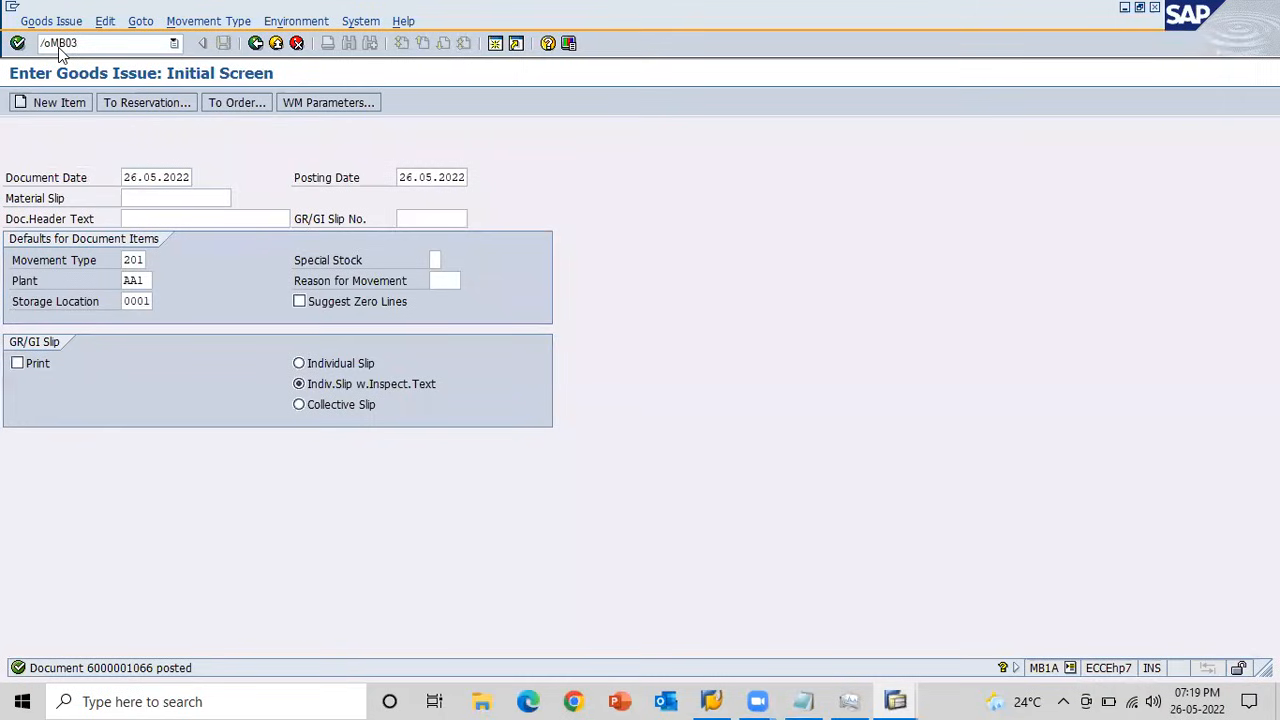
key(Return)
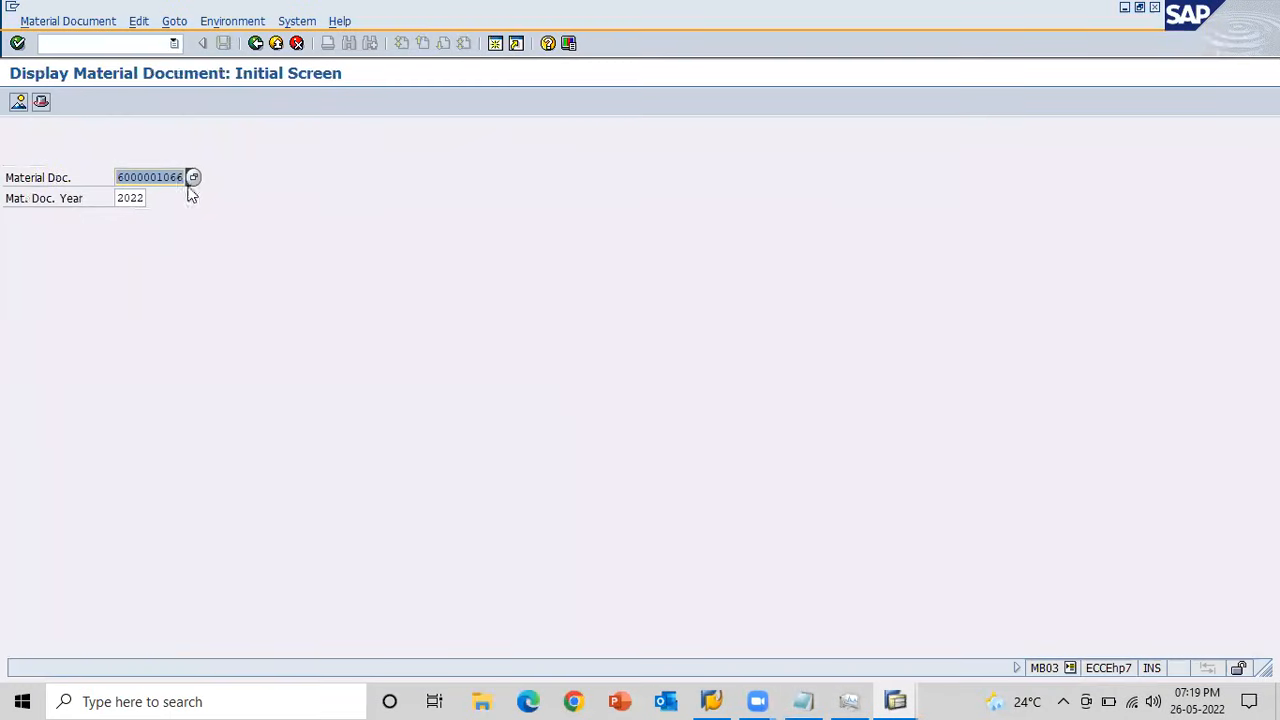
key(Return)
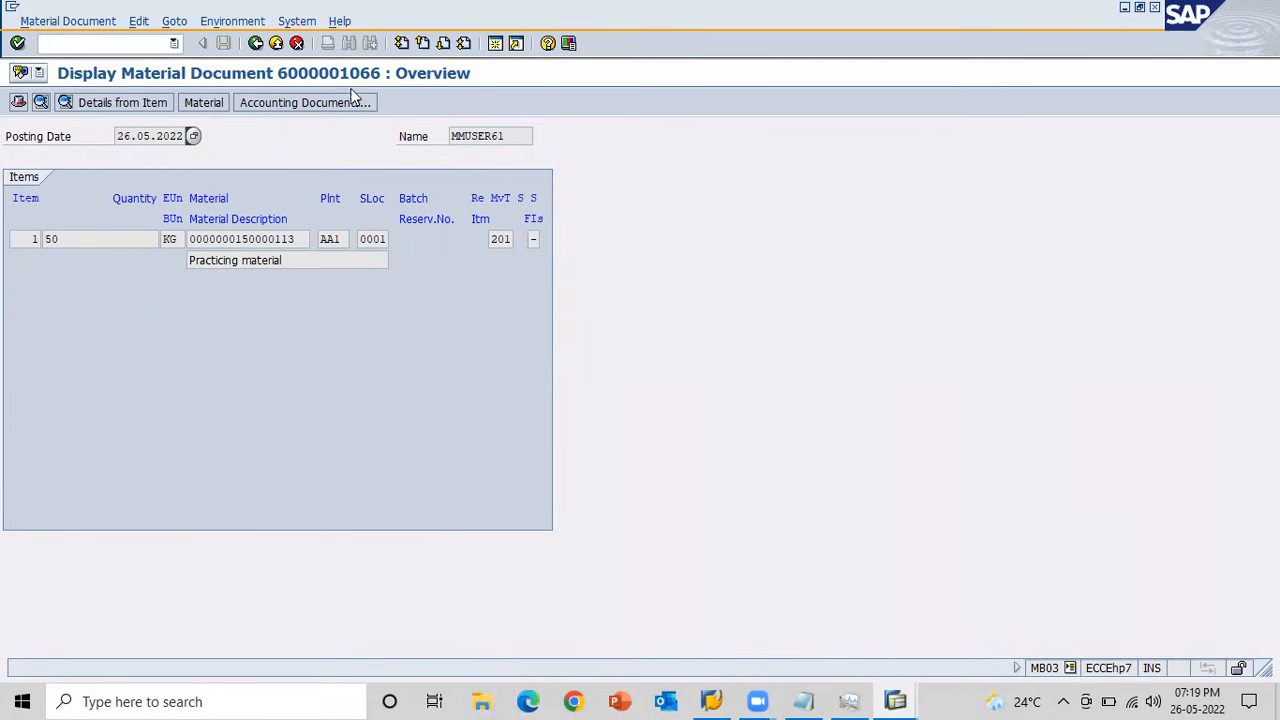
Open the material document's accounting document and examine the GBB consumption and BSX inventory posting lines.
click(283, 101)
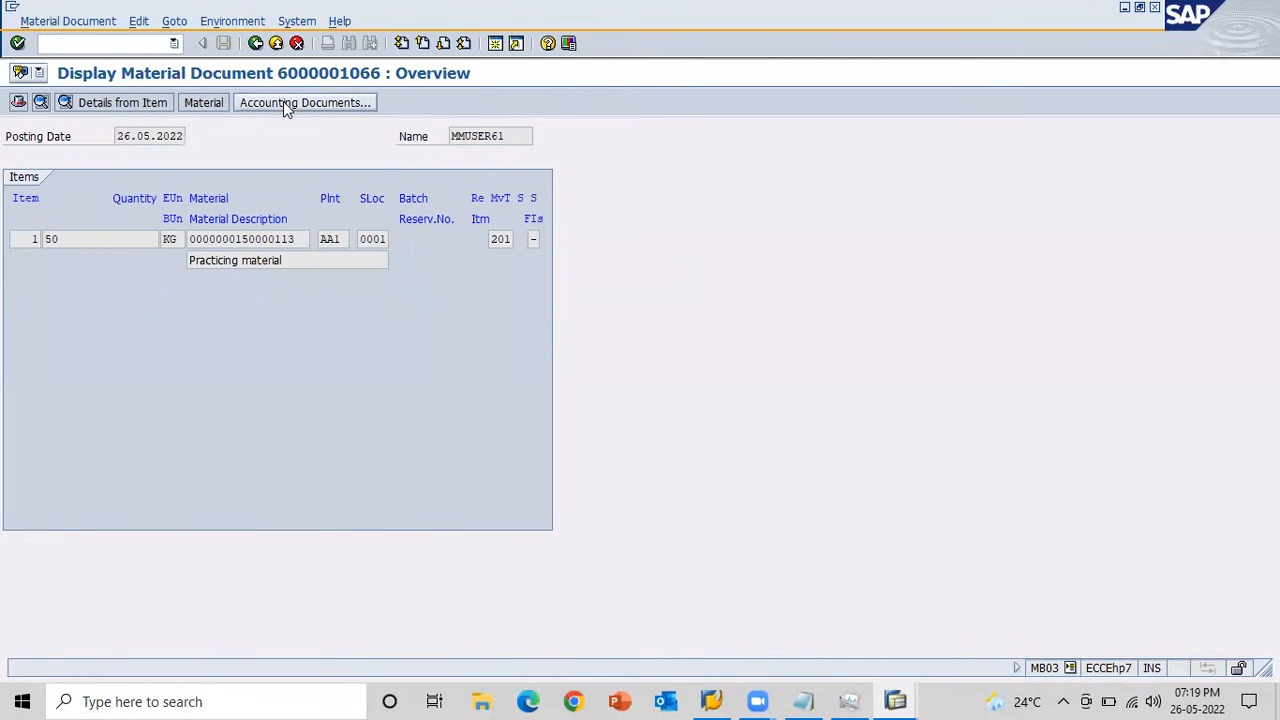
double_click(60, 211)
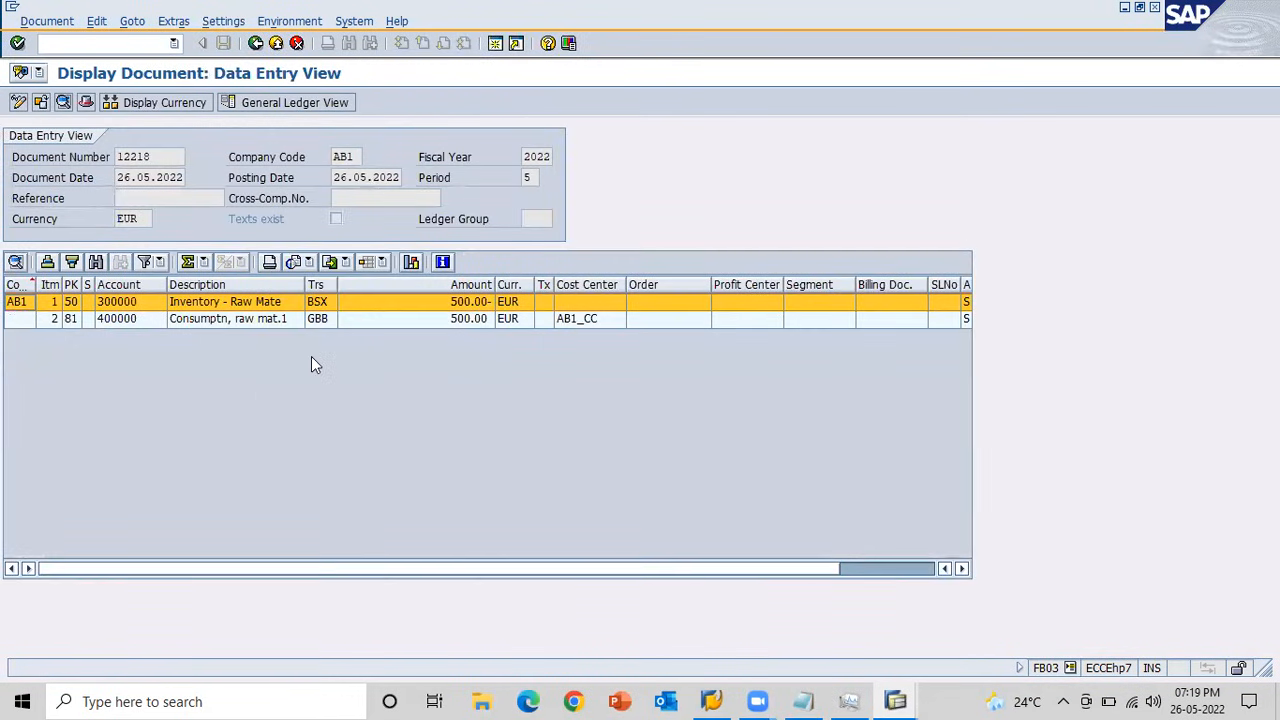
click(321, 322)
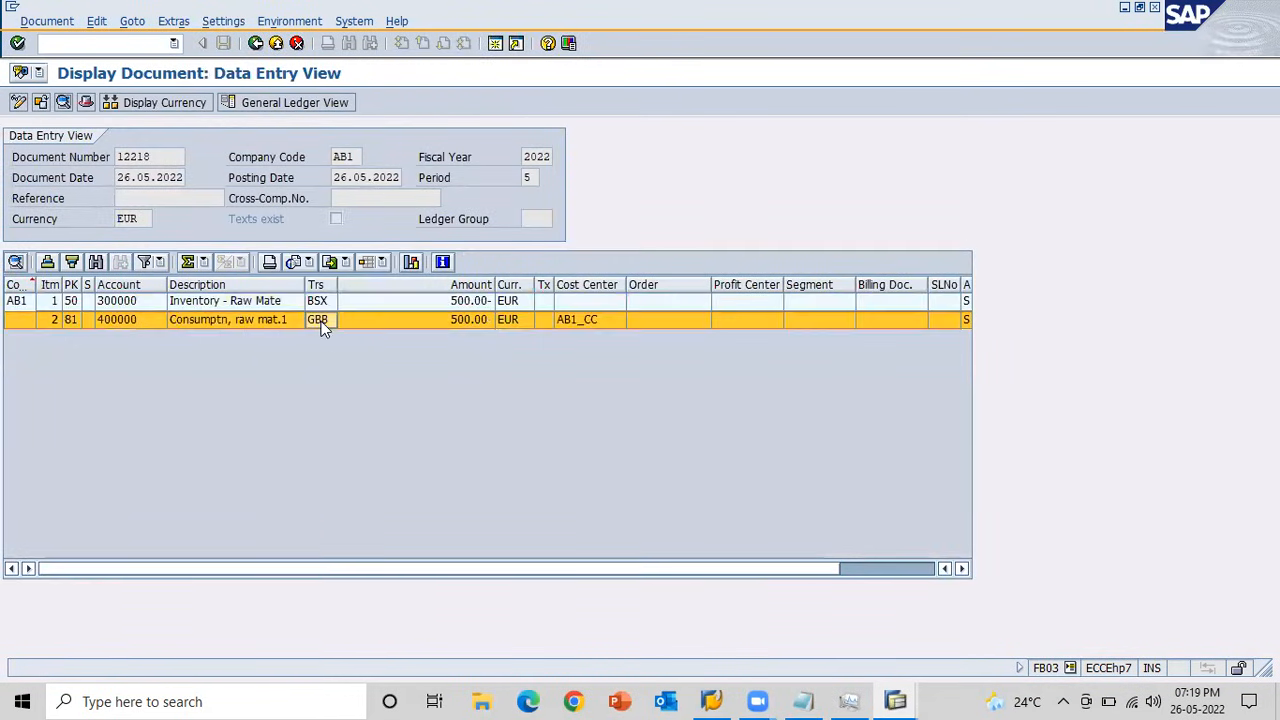
click(313, 302)
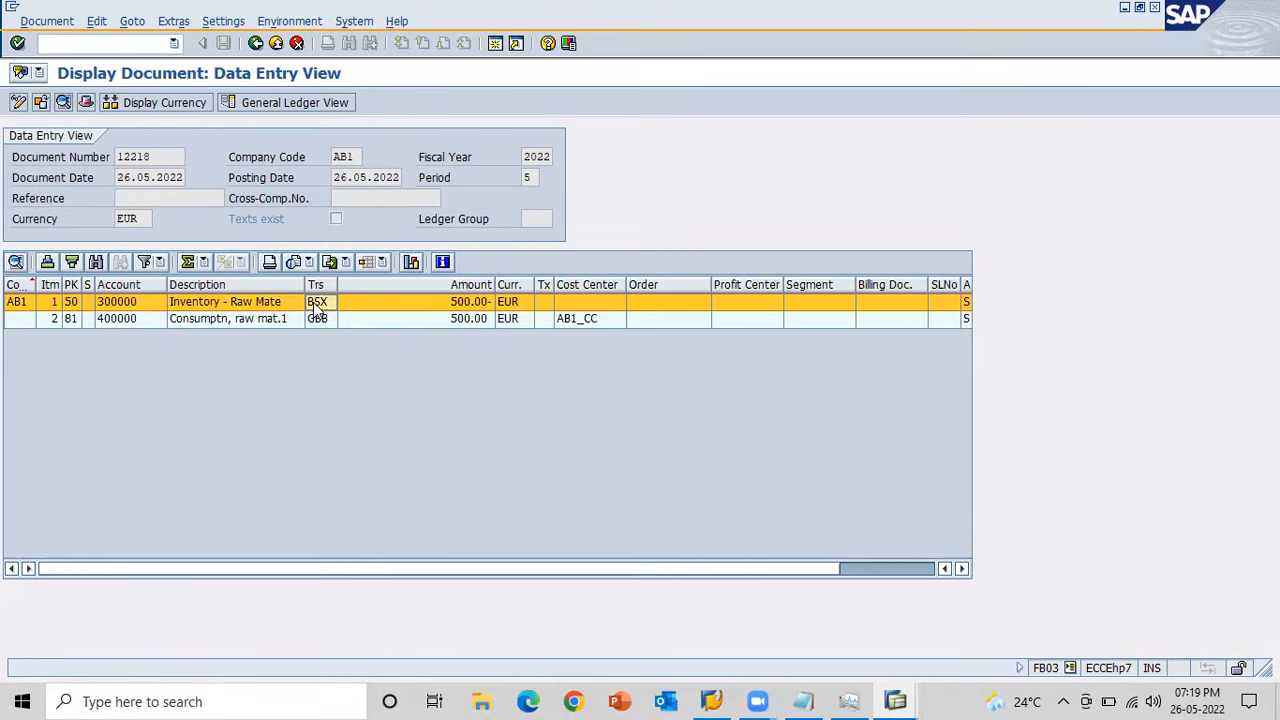
Examine the GBB consumption line in the accounting document and check storage location 0001's unrestricted stock in the stock overview.
click(120, 320)
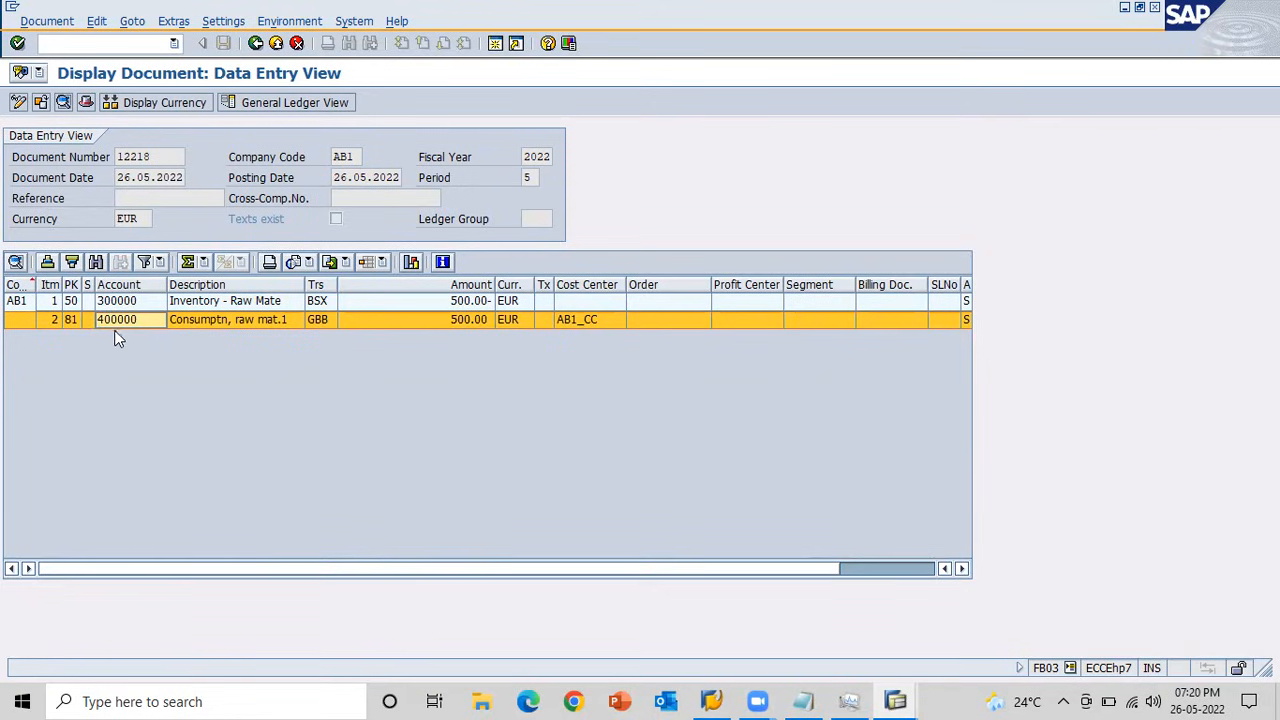
key(alt+Tab)
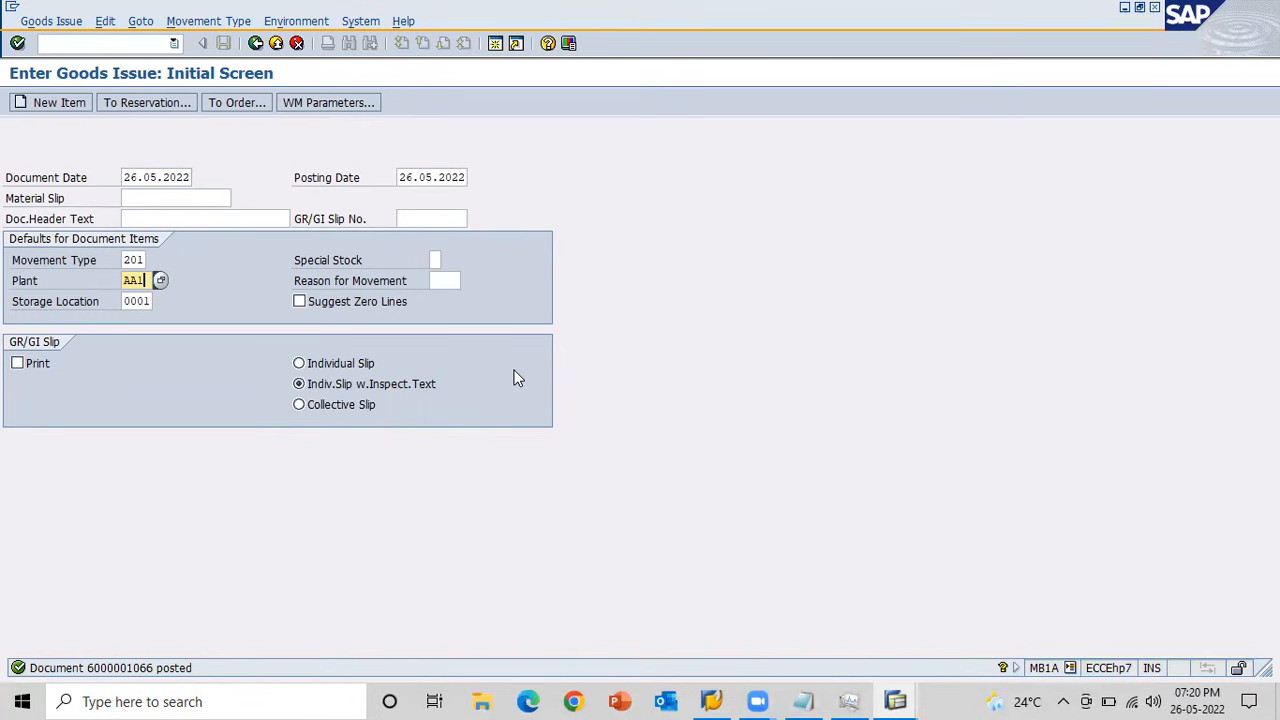
key(alt+Tab)
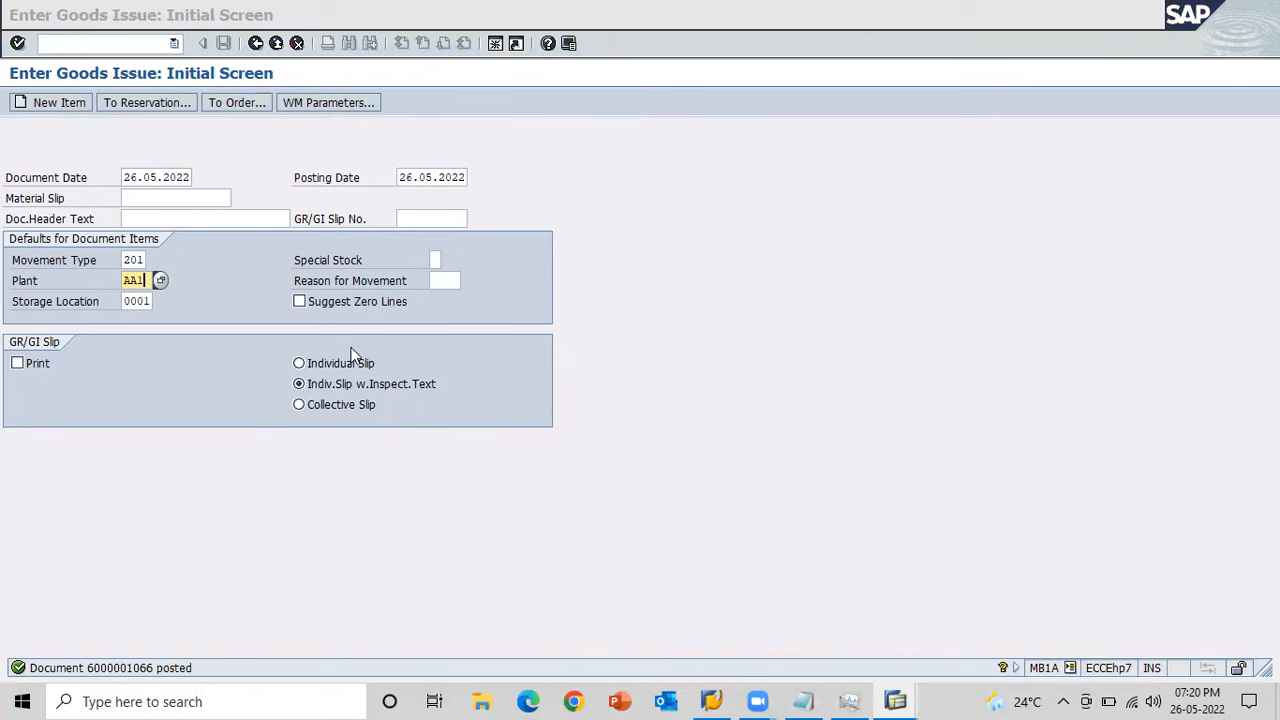
key(alt+Tab)
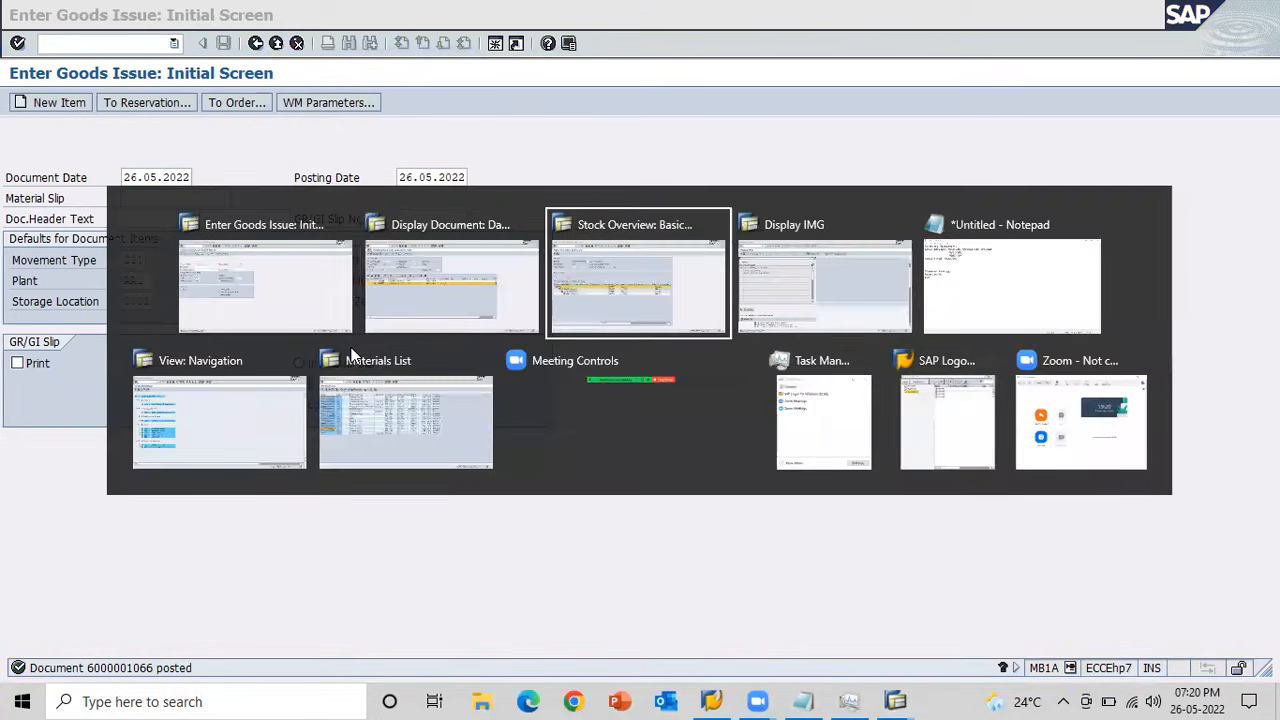
click(416, 397)
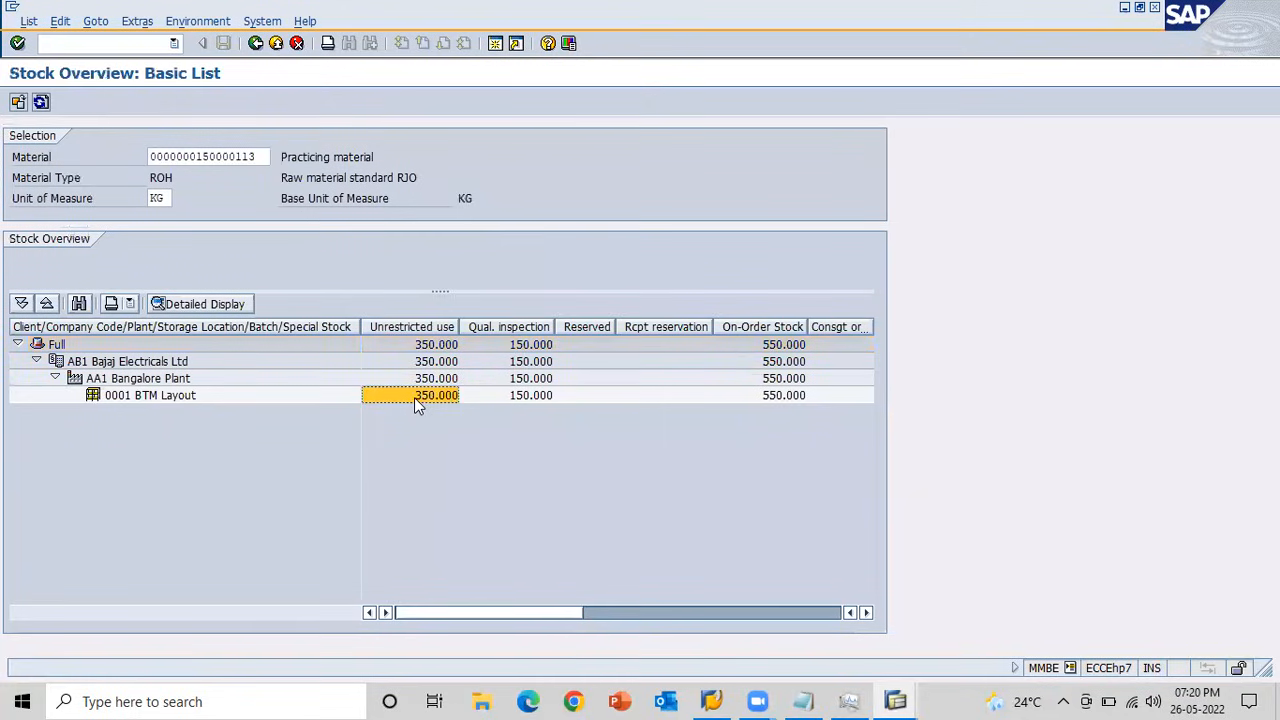
Switch to Notepad and add an indented "Sampling" line below the Goods Issue entry MB1A/201.
key(alt+Tab)
key(alt+Tab)
key(alt+Tab)
key(alt+Tab)
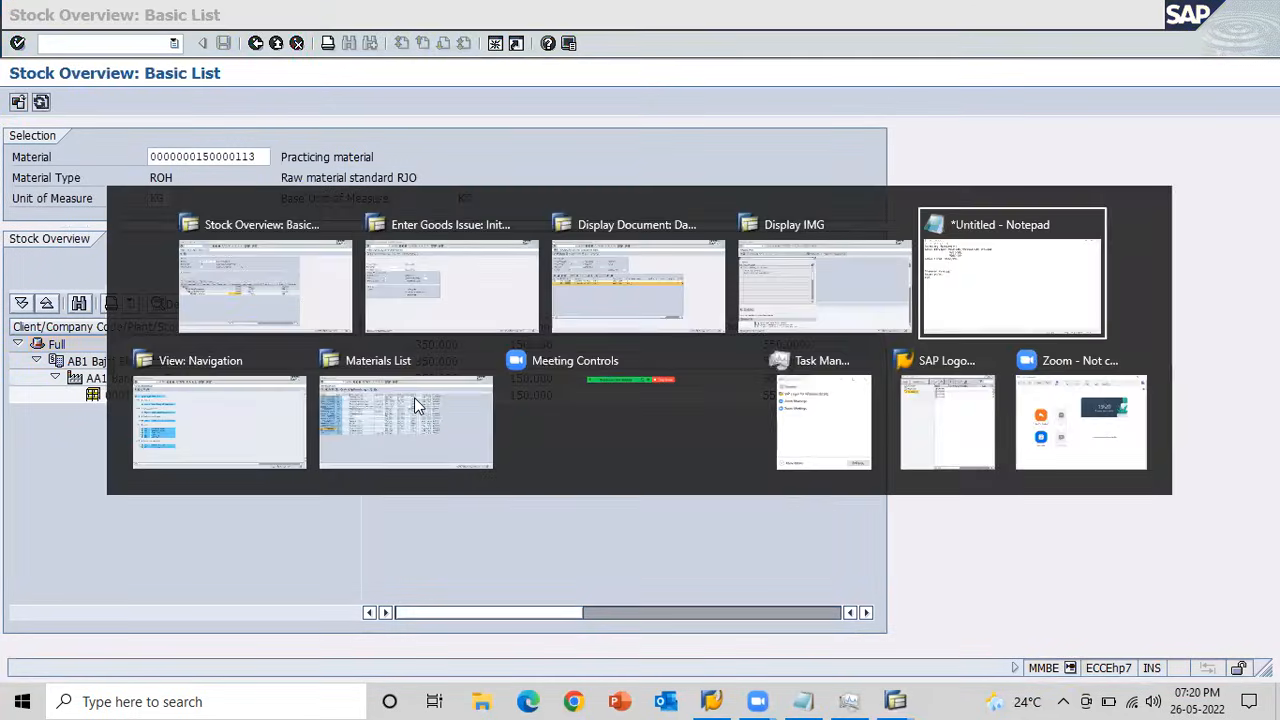
key(Return)
key(Tab)
key(Tab)
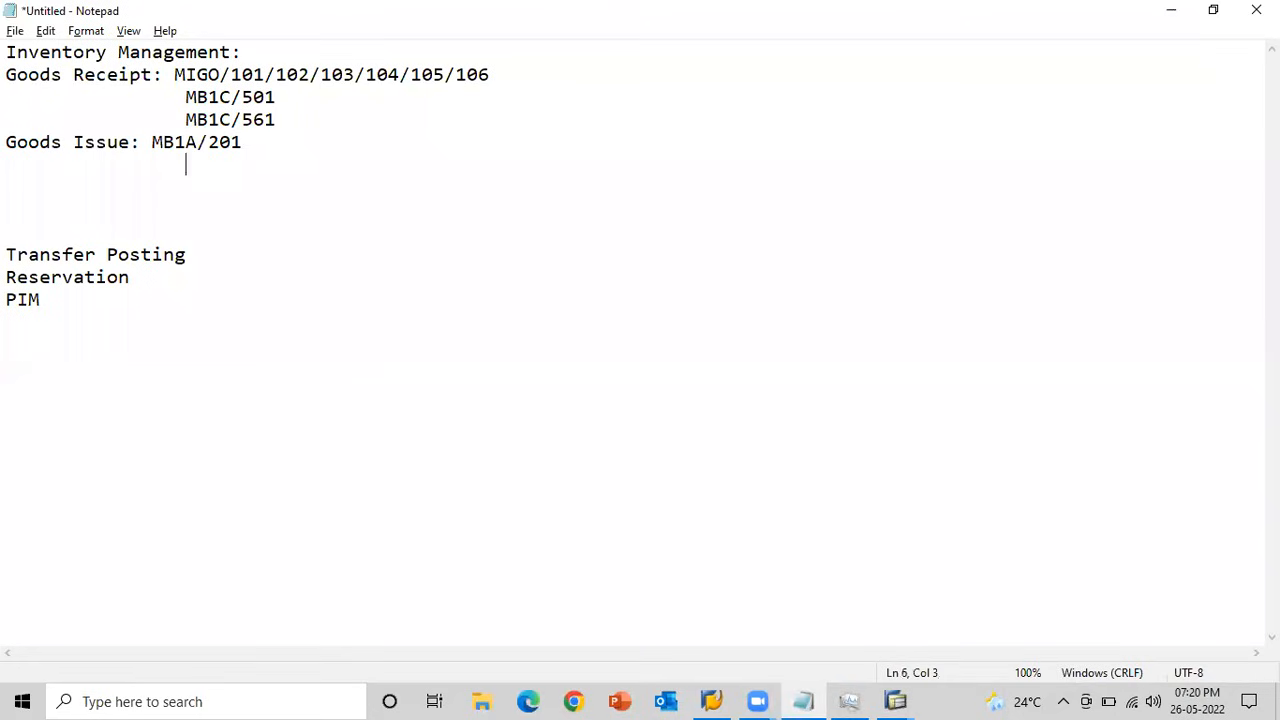
text(Sampling)
Reduce the indentation of the Sampling line by one level and append "MB1A/331" to it.
key(Left)
key(Left)
key(Left)
key(Left)
key(Left)
key(Left)
key(Left)
key(Left)
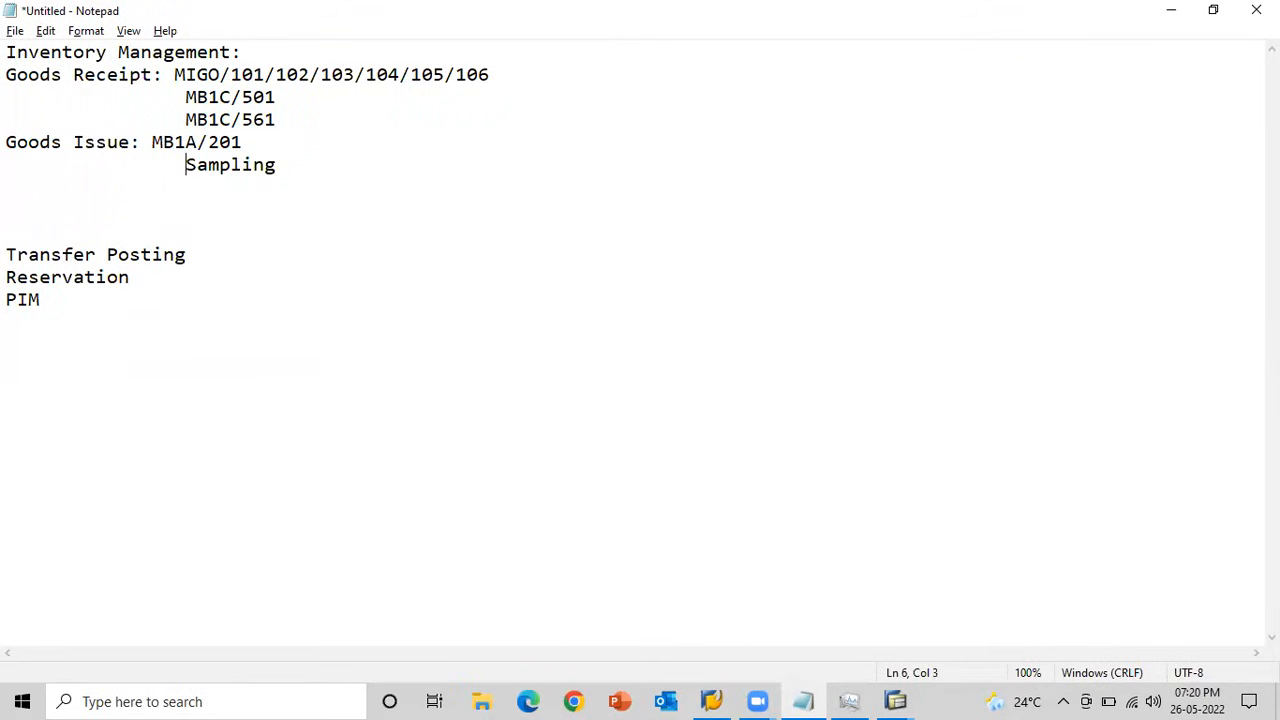
key(BackSpace)
click(189, 166)
text(MB1)
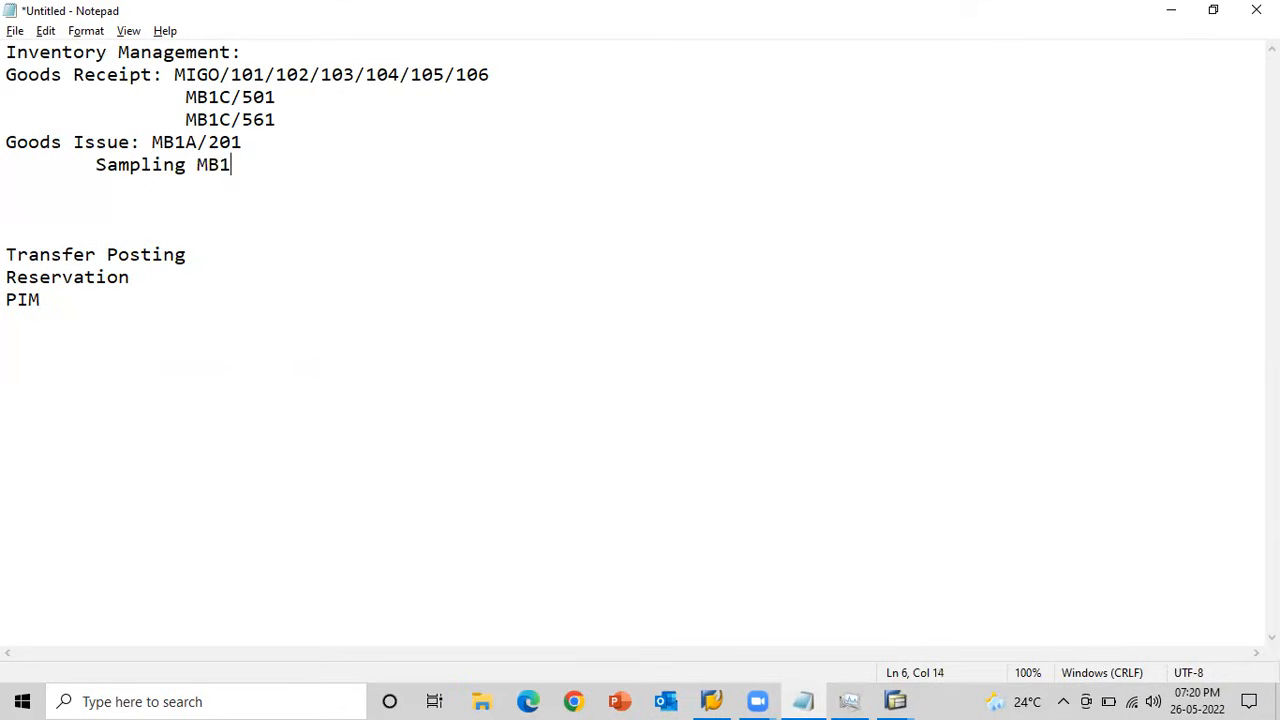
text(A/331)
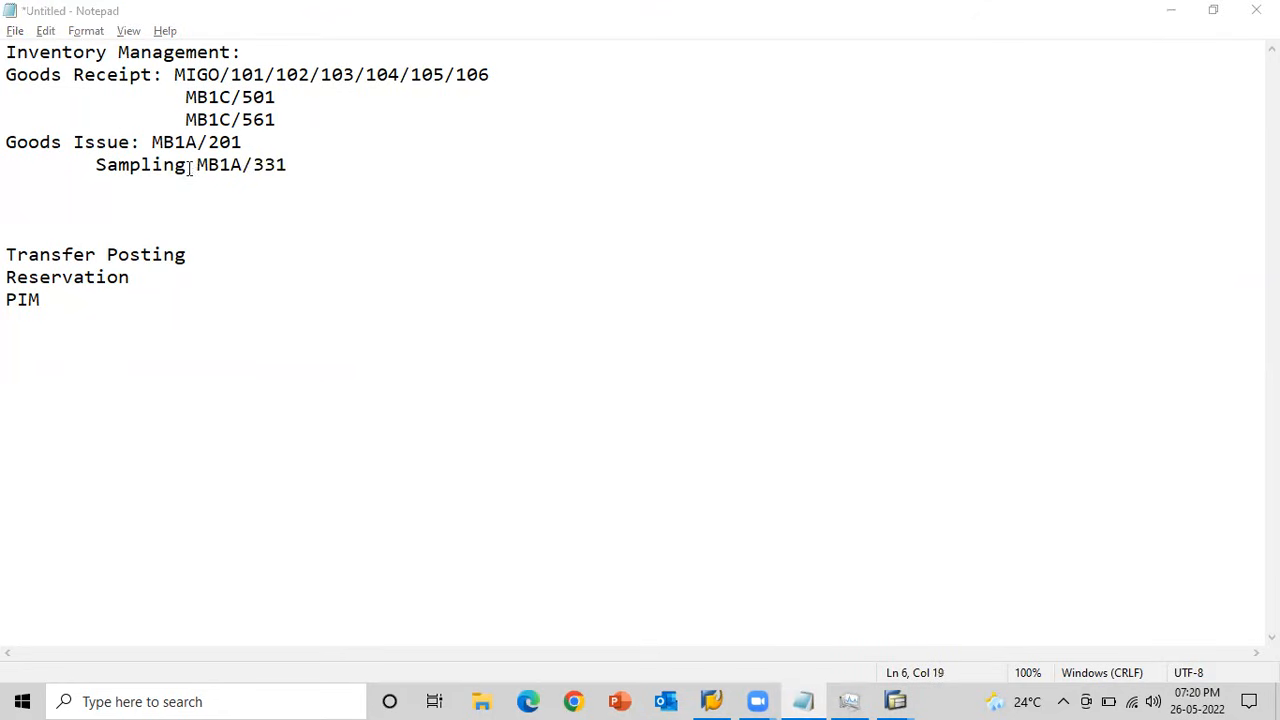
Check the quality inspection stock of storage location 0001 in the SAP stock overview and return to Notepad.
key(alt+Tab)
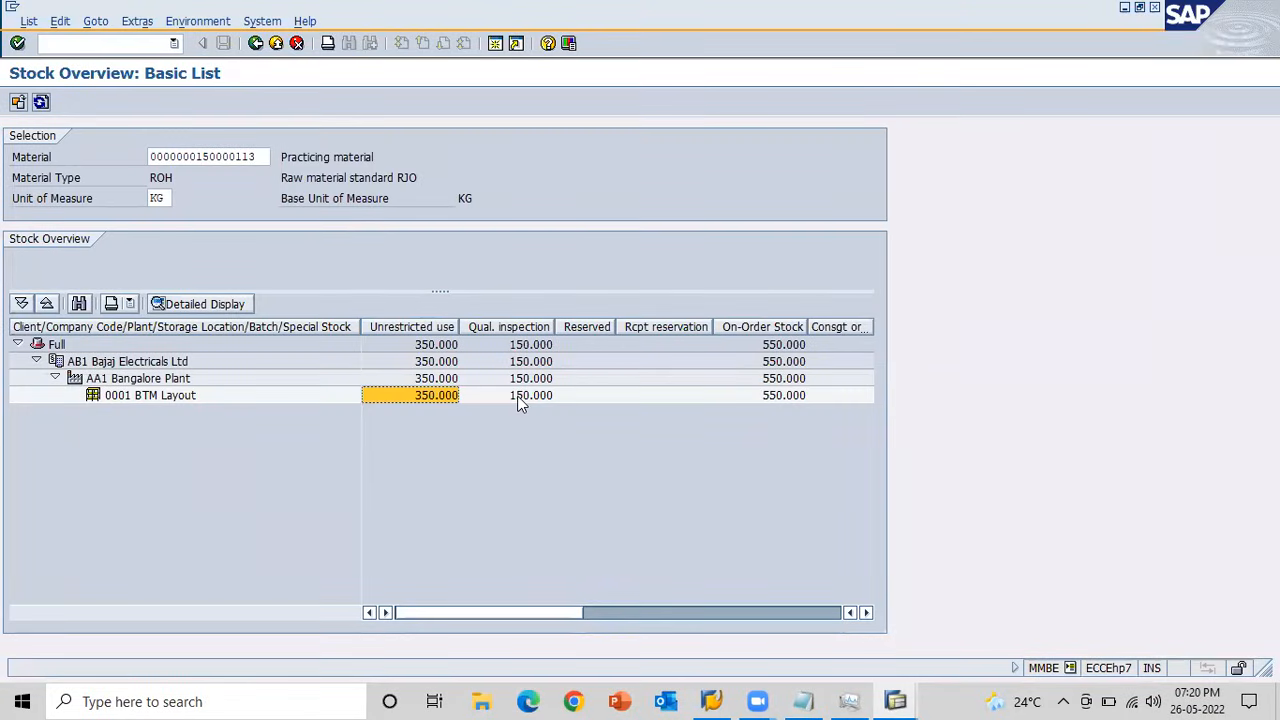
click(519, 398)
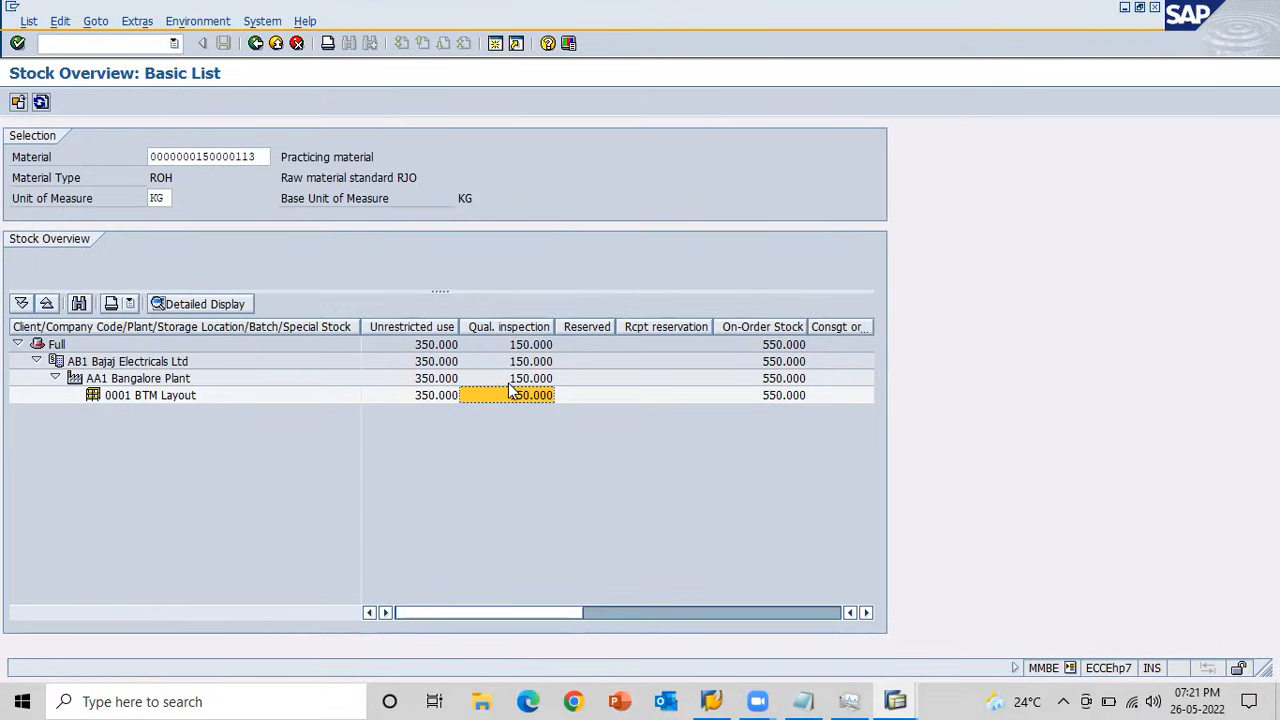
key(alt+Tab)
key(alt+Tab)
Switch to the Display IMG session, dismiss the Choose Activity dialog and start transaction /nMB1A.
key(alt+Tab)
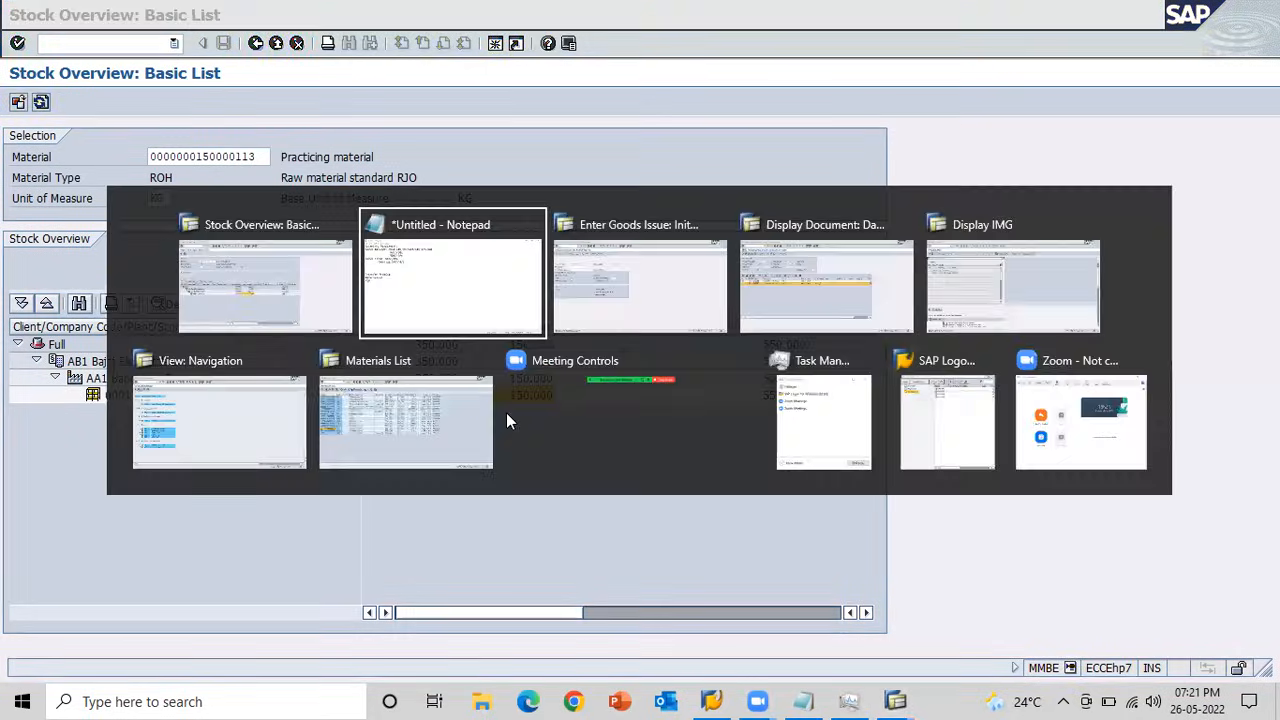
key(alt+Tab)
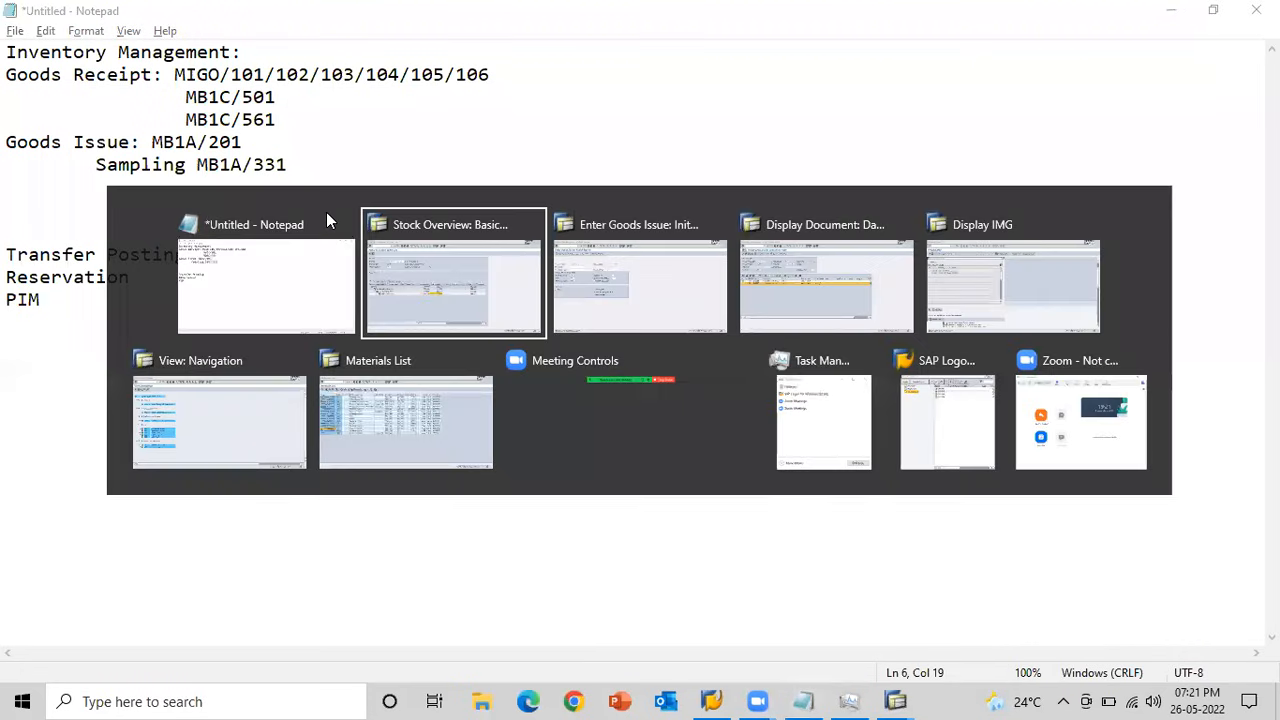
key(Tab)
key(Tab)
key(Tab)
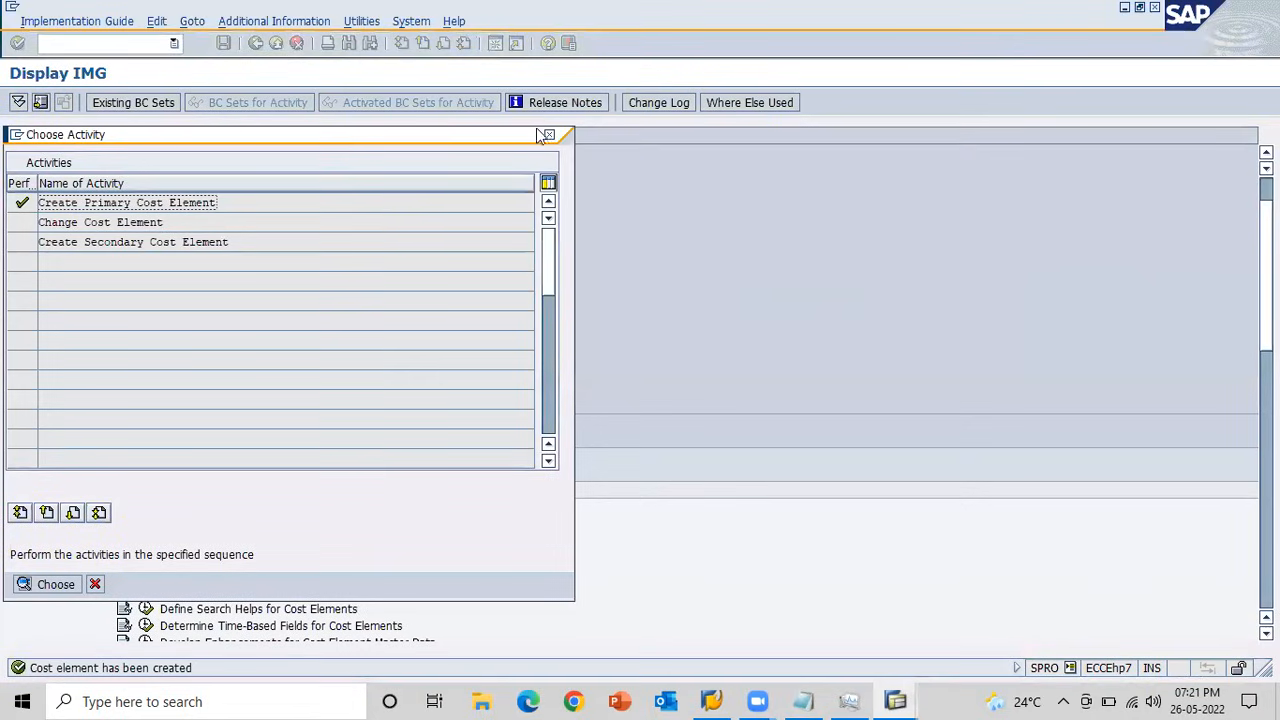
click(548, 136)
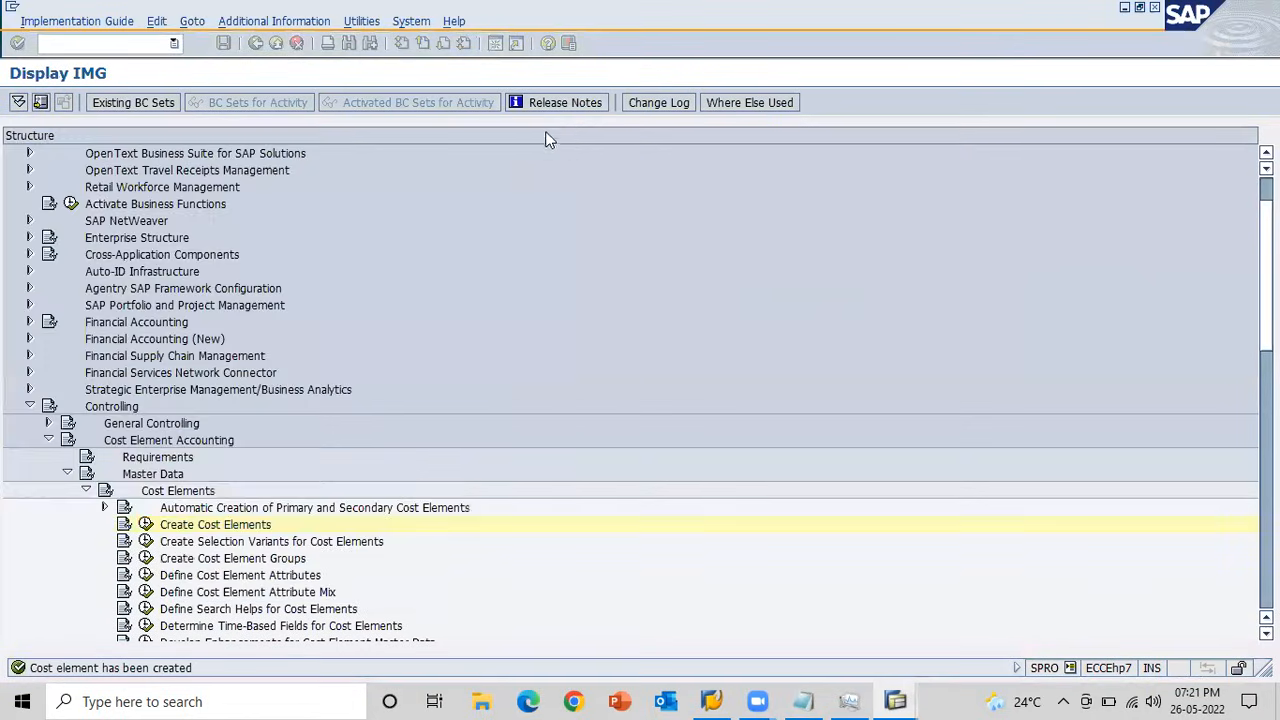
click(134, 43)
text(/nMB1A)
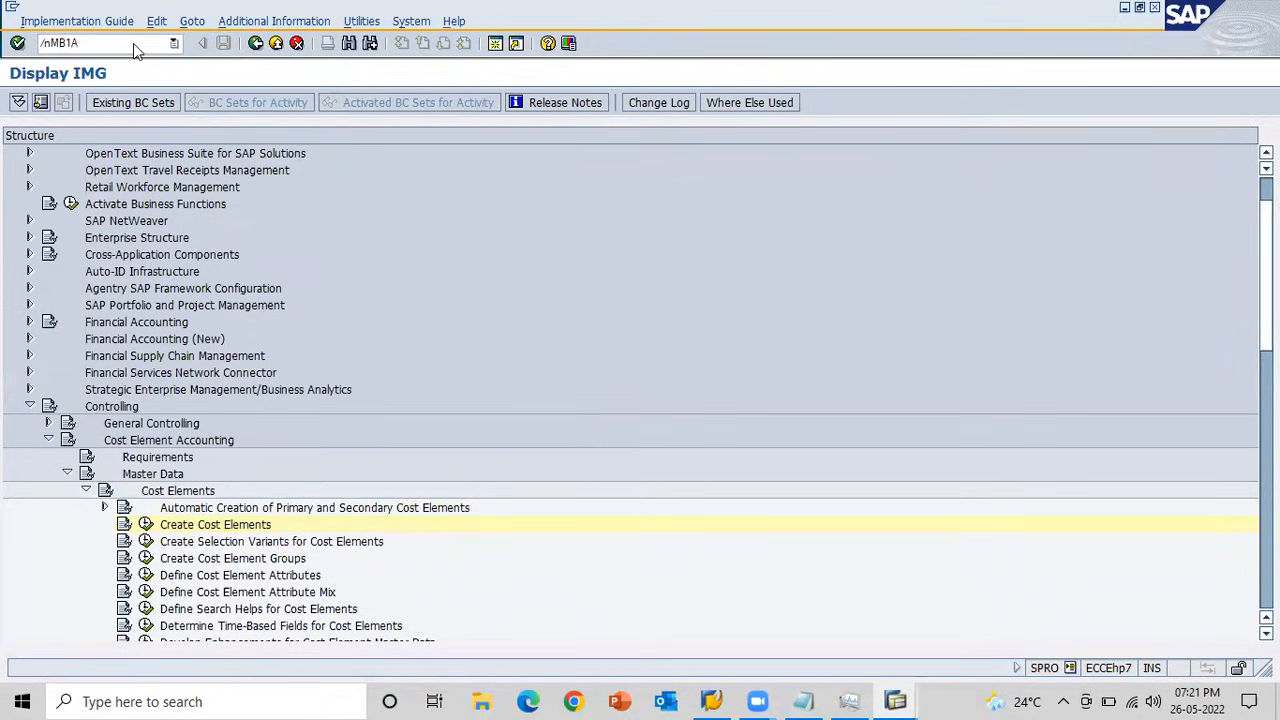
key(Return)
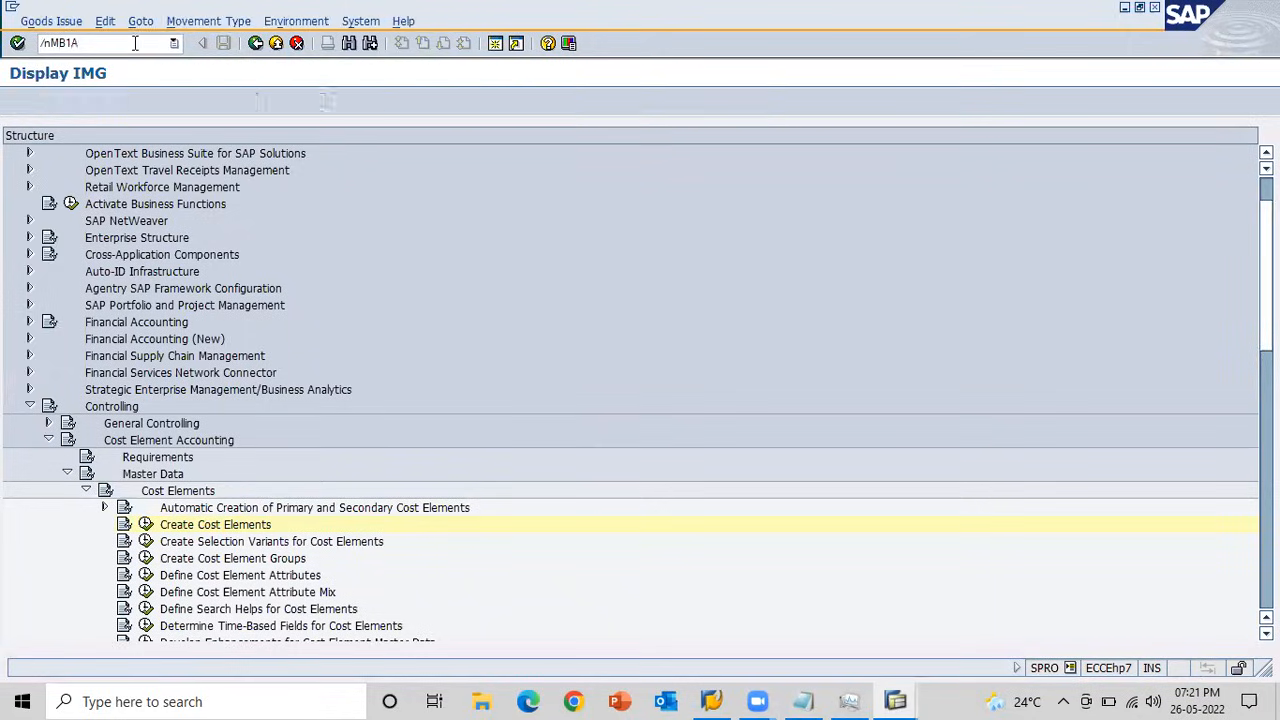
Set the goods issue's movement type to 331, withdrawal from stock for random sampling, using the list of movement types.
text(331)
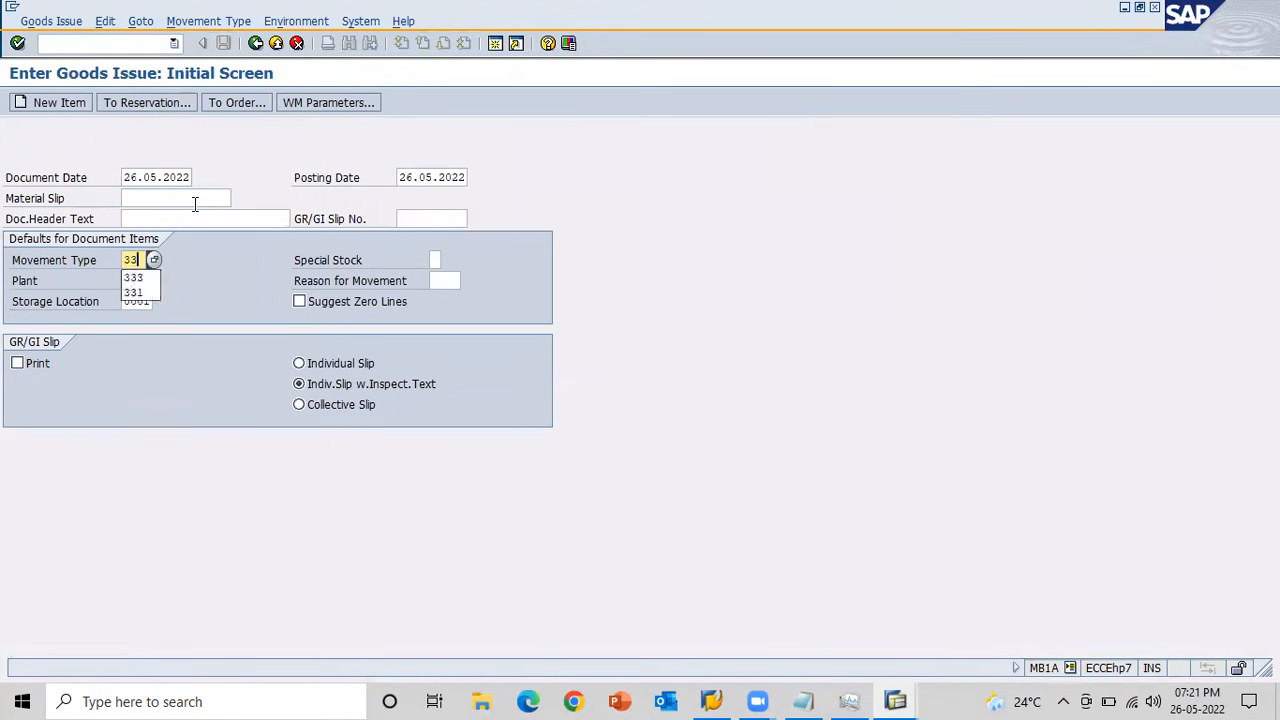
click(153, 260)
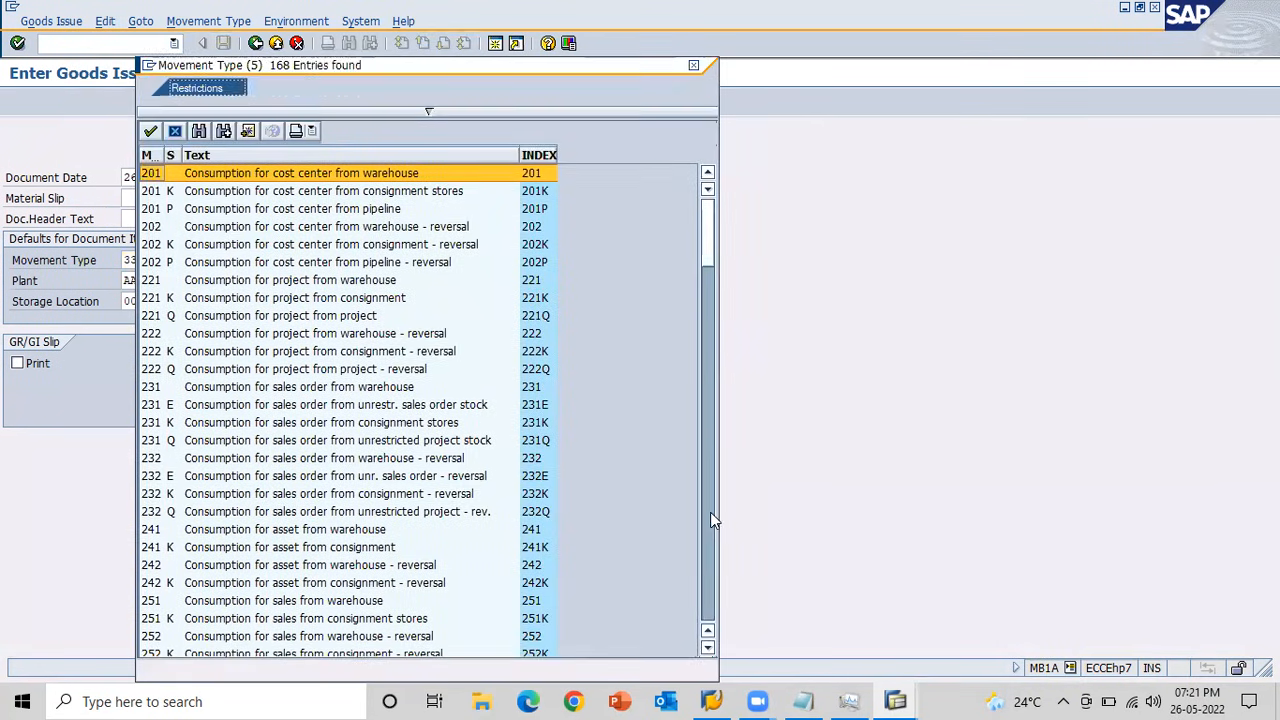
click(710, 520)
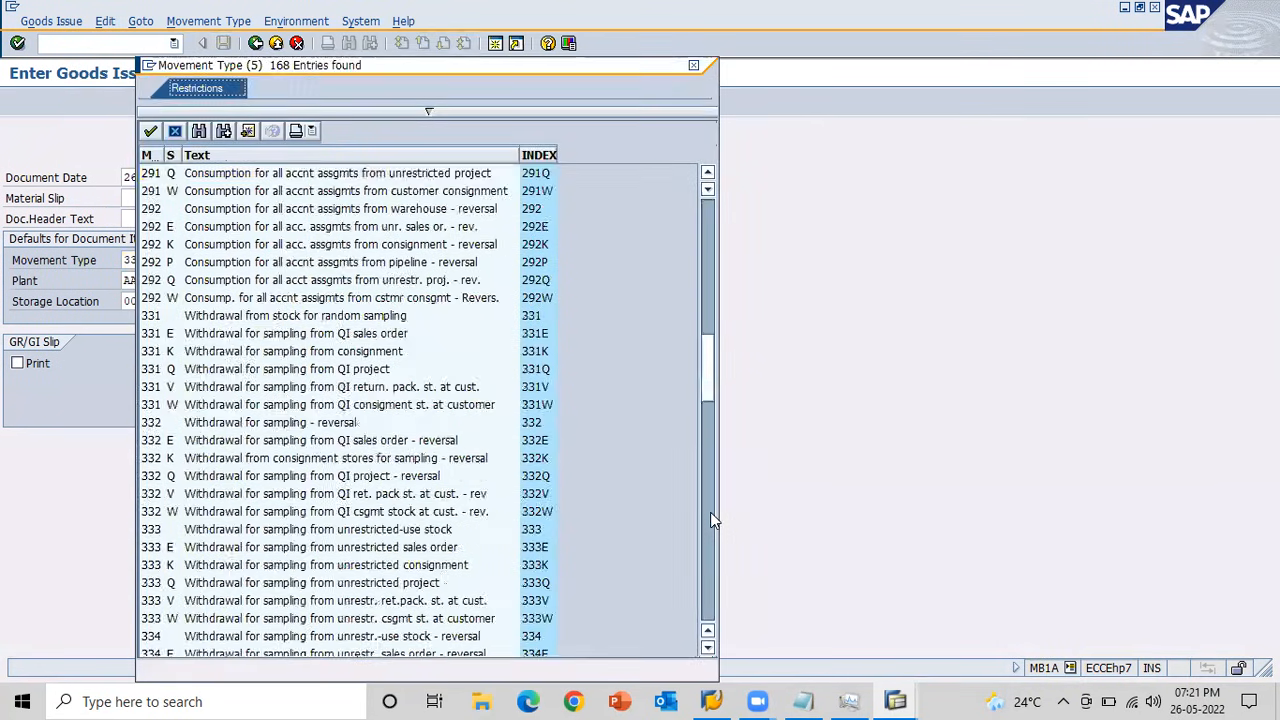
click(156, 318)
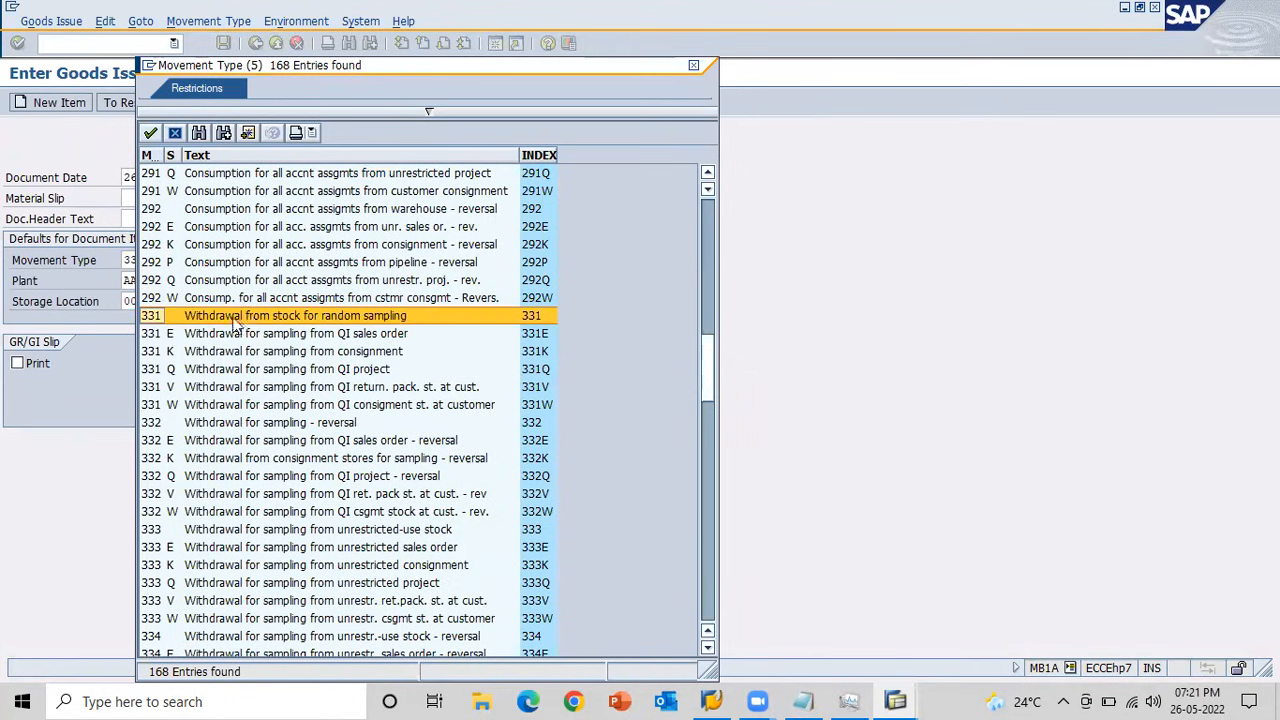
double_click(390, 318)
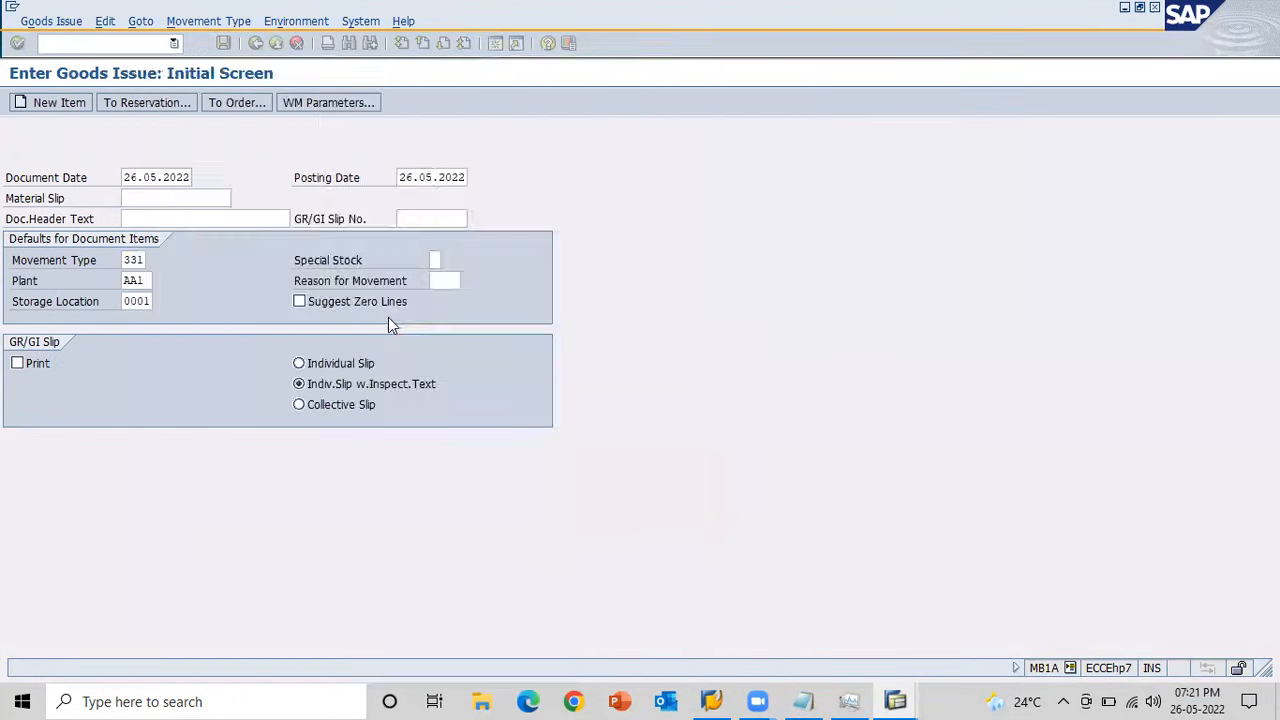
key(Return)
key(BackSpace)
key(Return)
key(Tab)
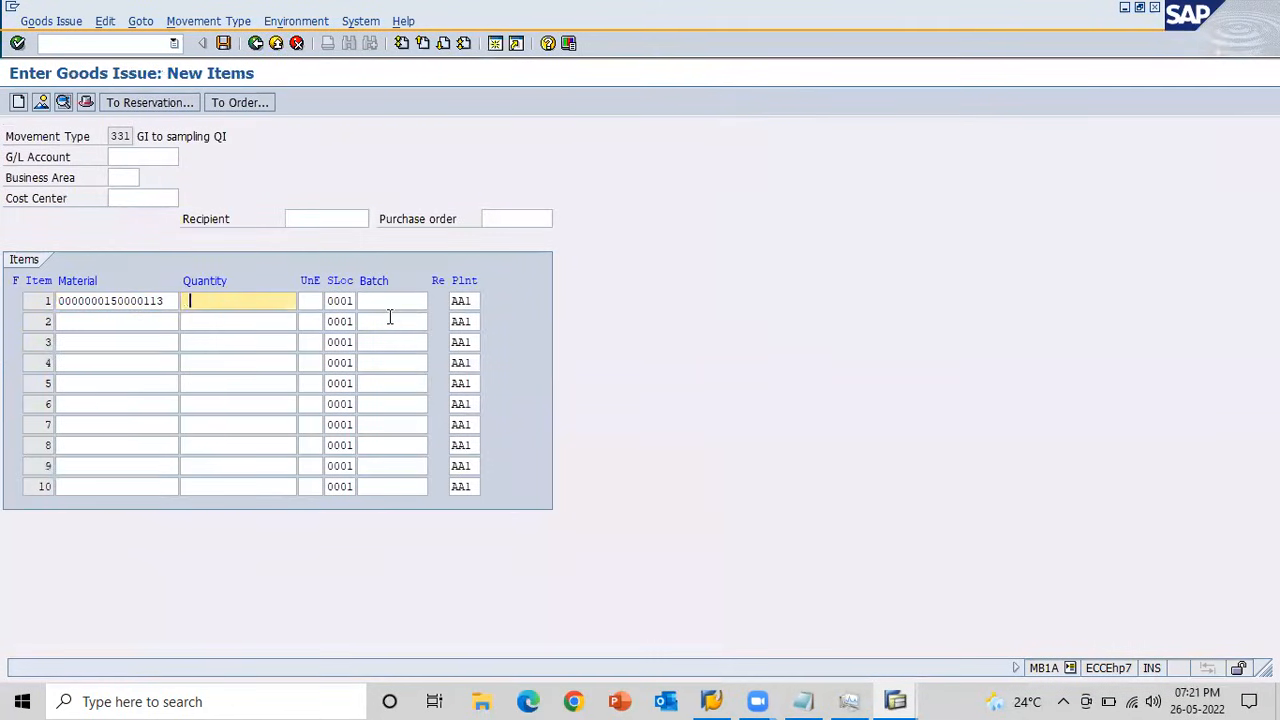
key(BackSpace)
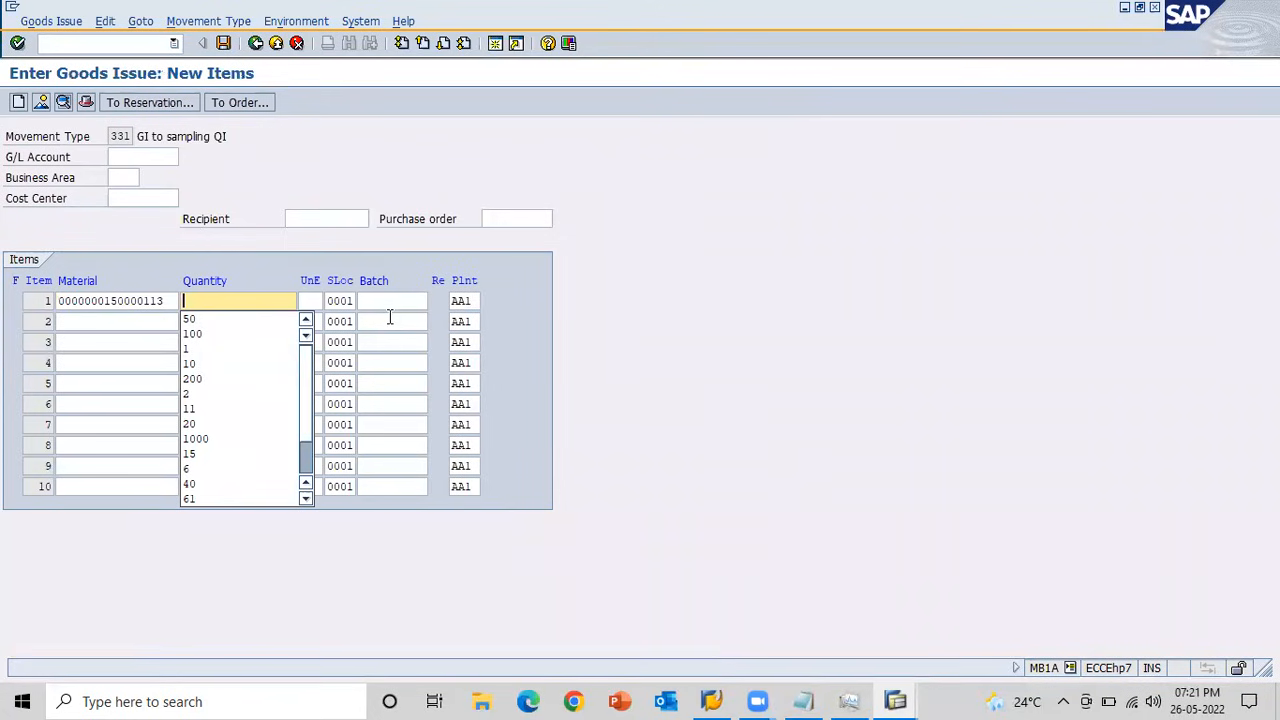
text(20)
key(Return)
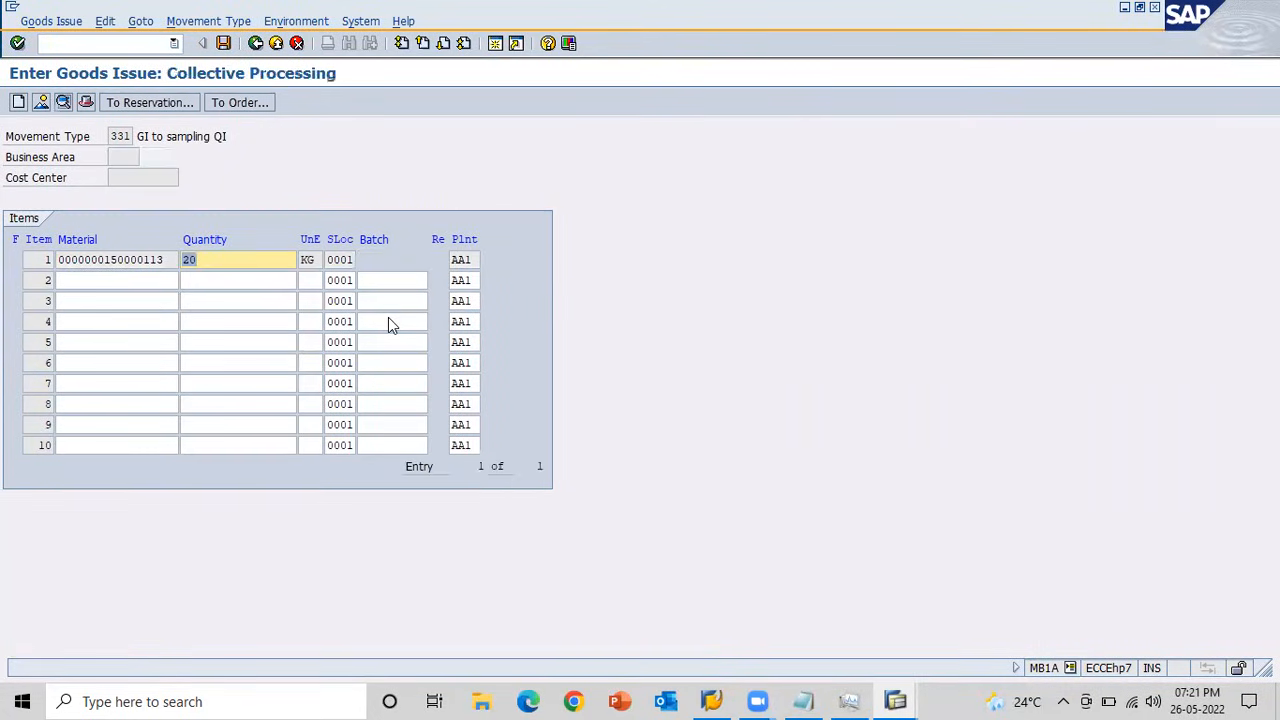
click(225, 41)
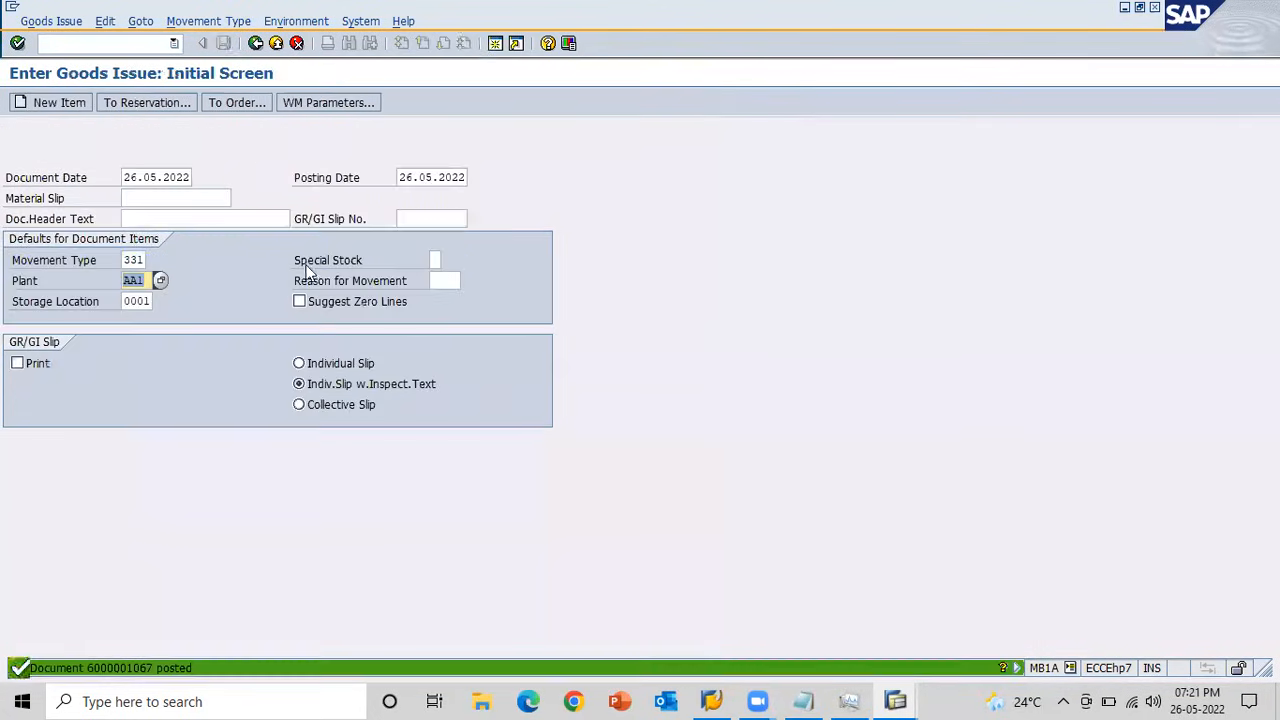
Refresh the material's stock overview and check its quality inspection stock.
key(alt+Tab)
key(alt+Tab)
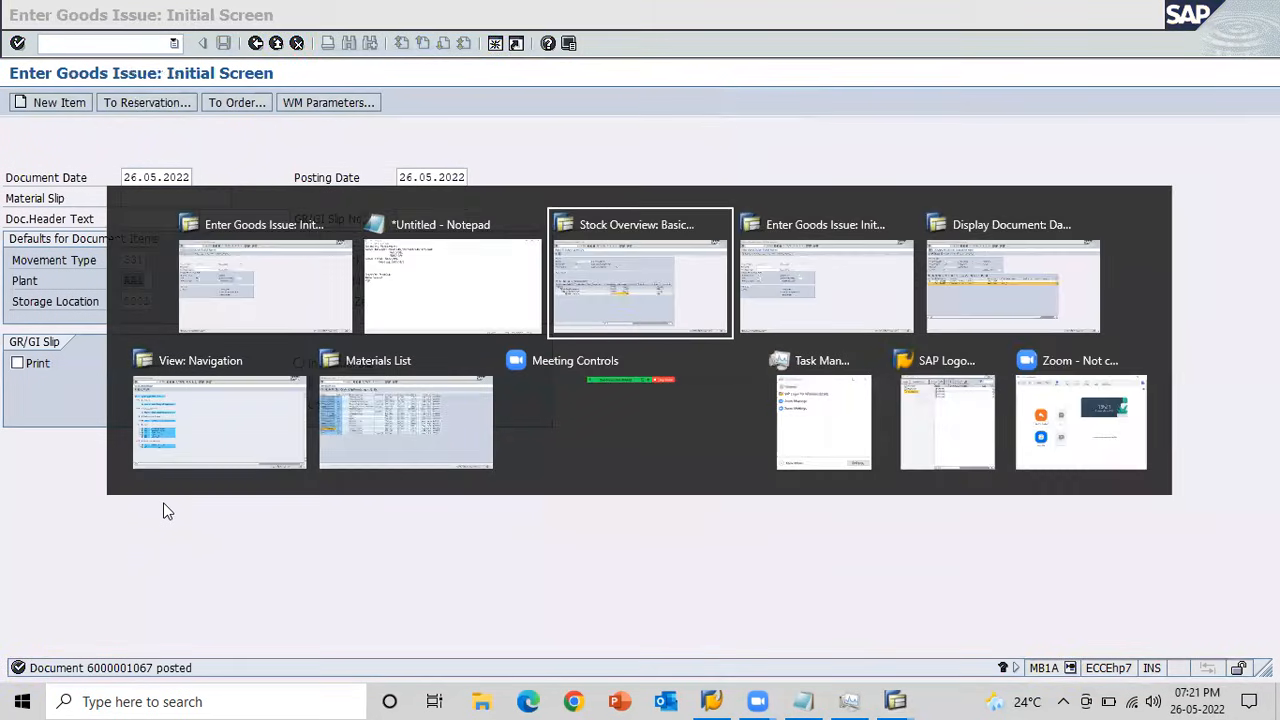
click(41, 103)
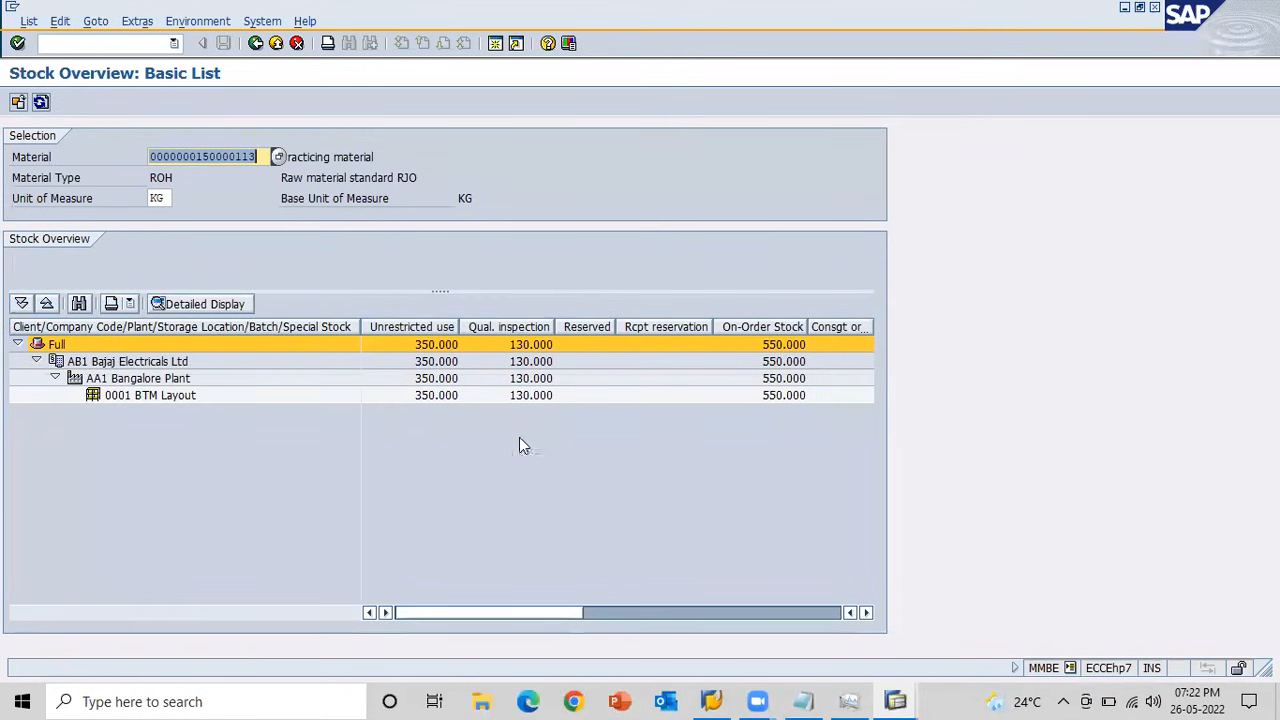
Return to Notepad and append "/333" to the Sampling entry MB1A/331.
key(alt+Tab)
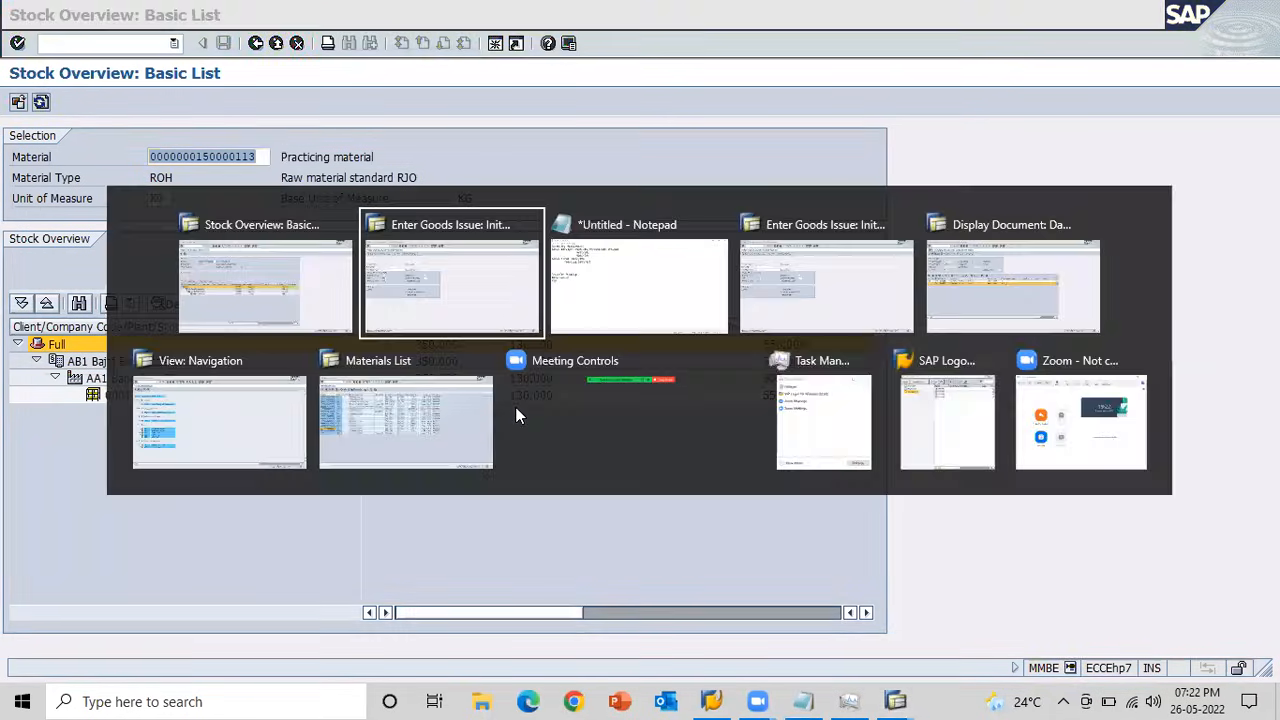
key(alt+Tab)
key(alt+Tab)
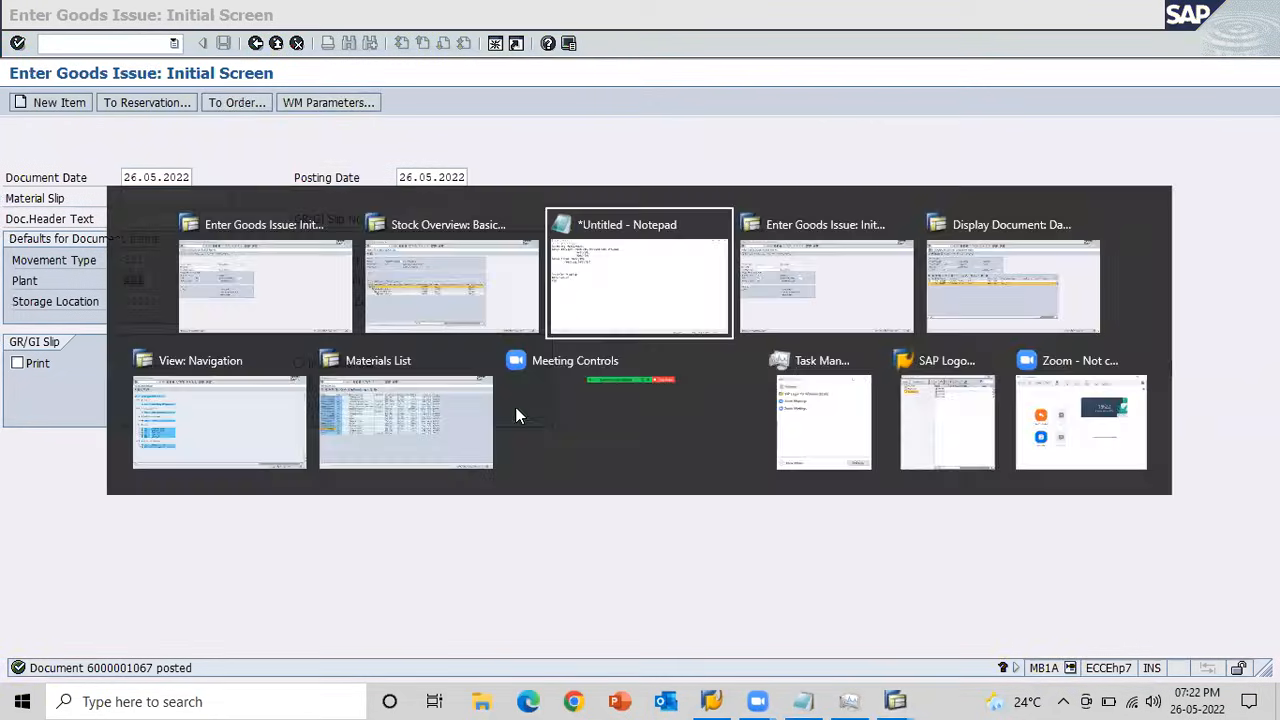
text(/333)
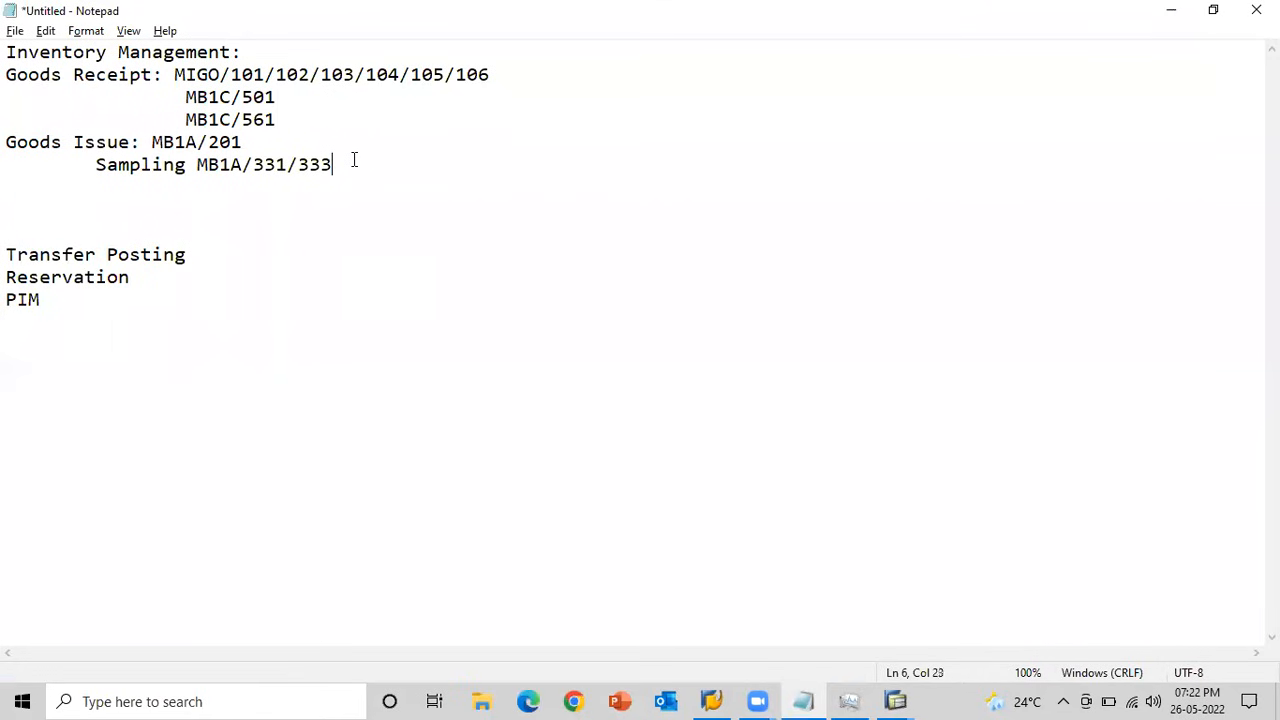
Switch back to the SAP goods issue and set its movement type to 333, sampling from unrestricted-use stock.
key(alt+Tab)
key(shift+Tab)
key(shift+Tab)
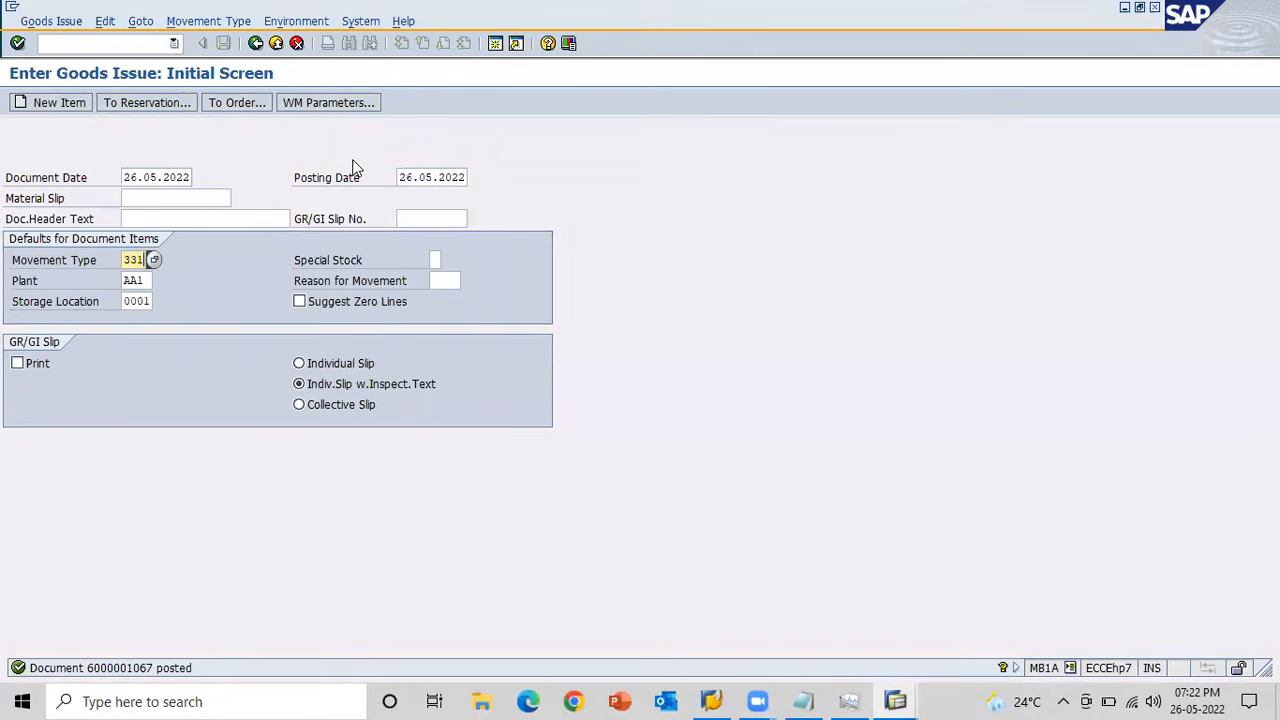
text(333)
key(Return)
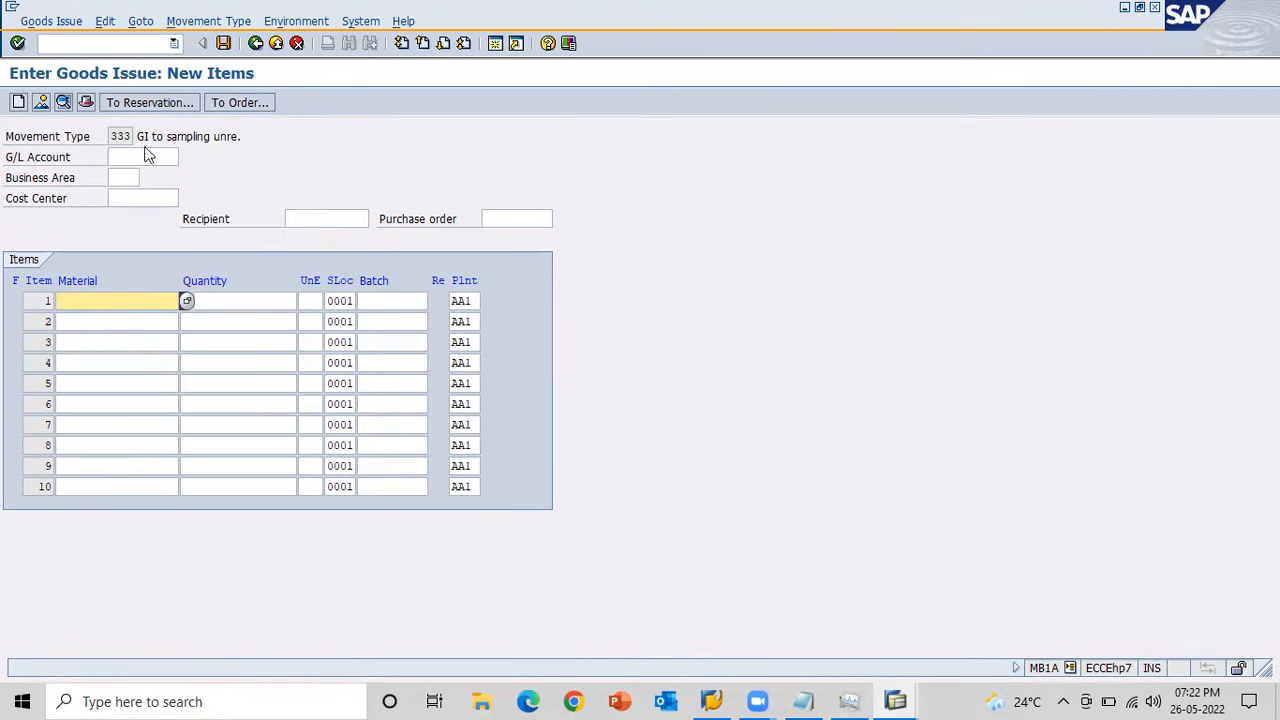
key(Down)
key(Down)
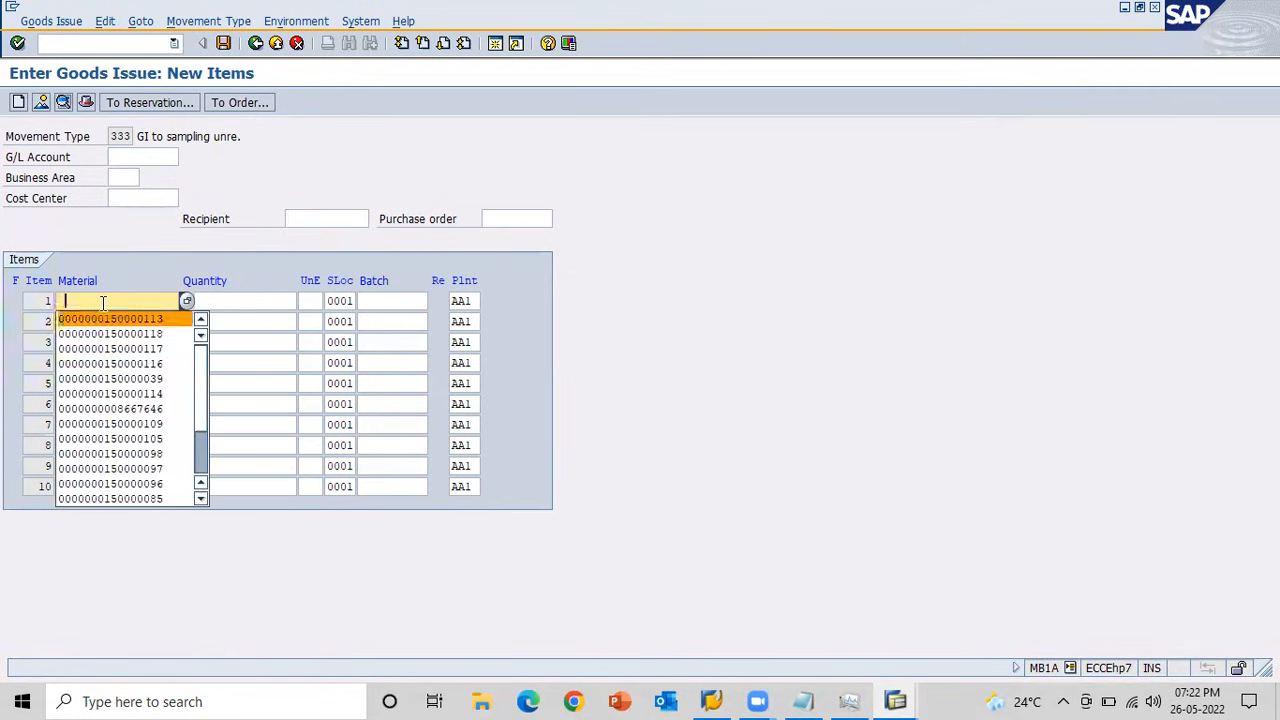
key(Tab)
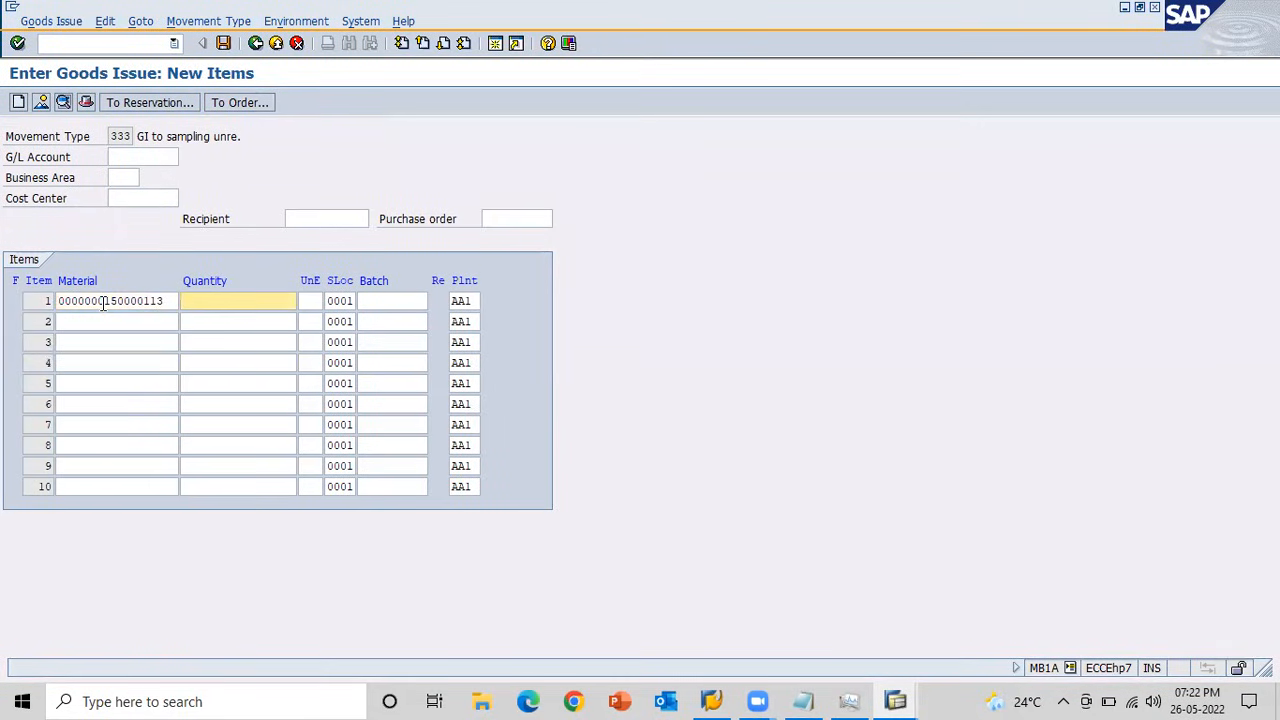
text(10)
key(BackSpace)
key(BackSpace)
text(20)
key(Return)
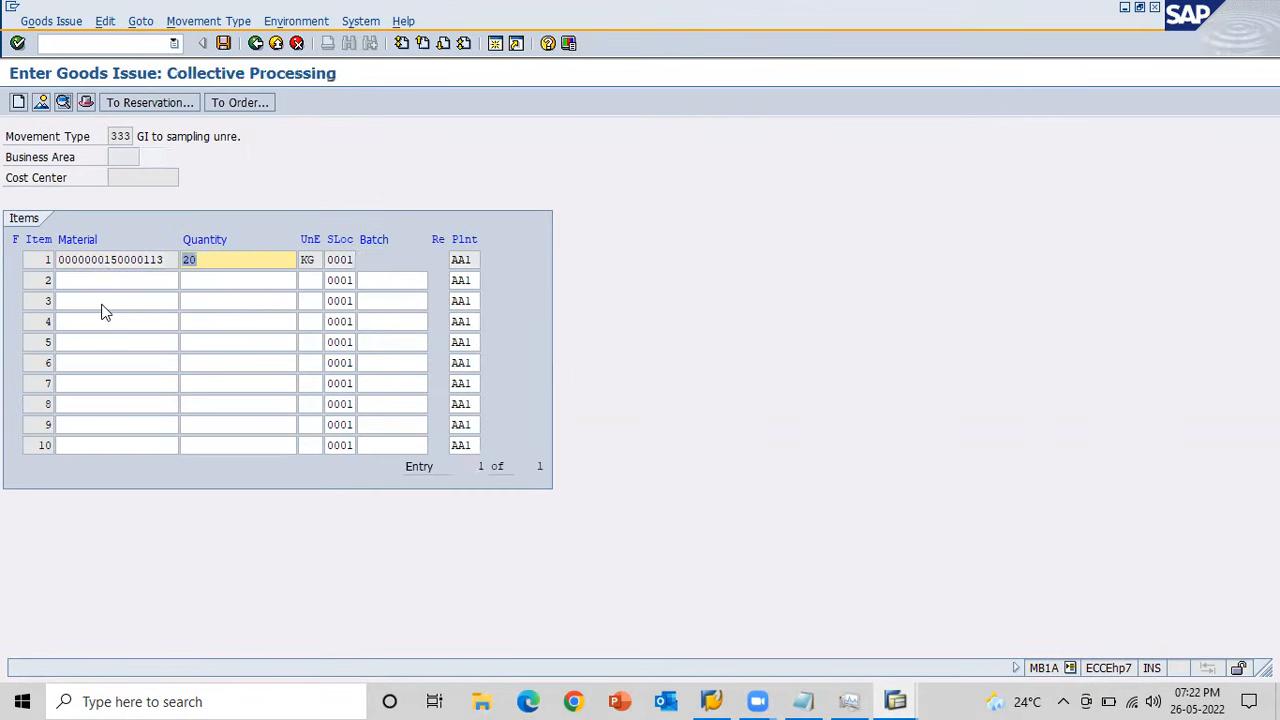
click(224, 43)
Refresh the material's stock overview and check the unrestricted-use stock of storage location 0001 BTM Layout.
key(alt+Tab)
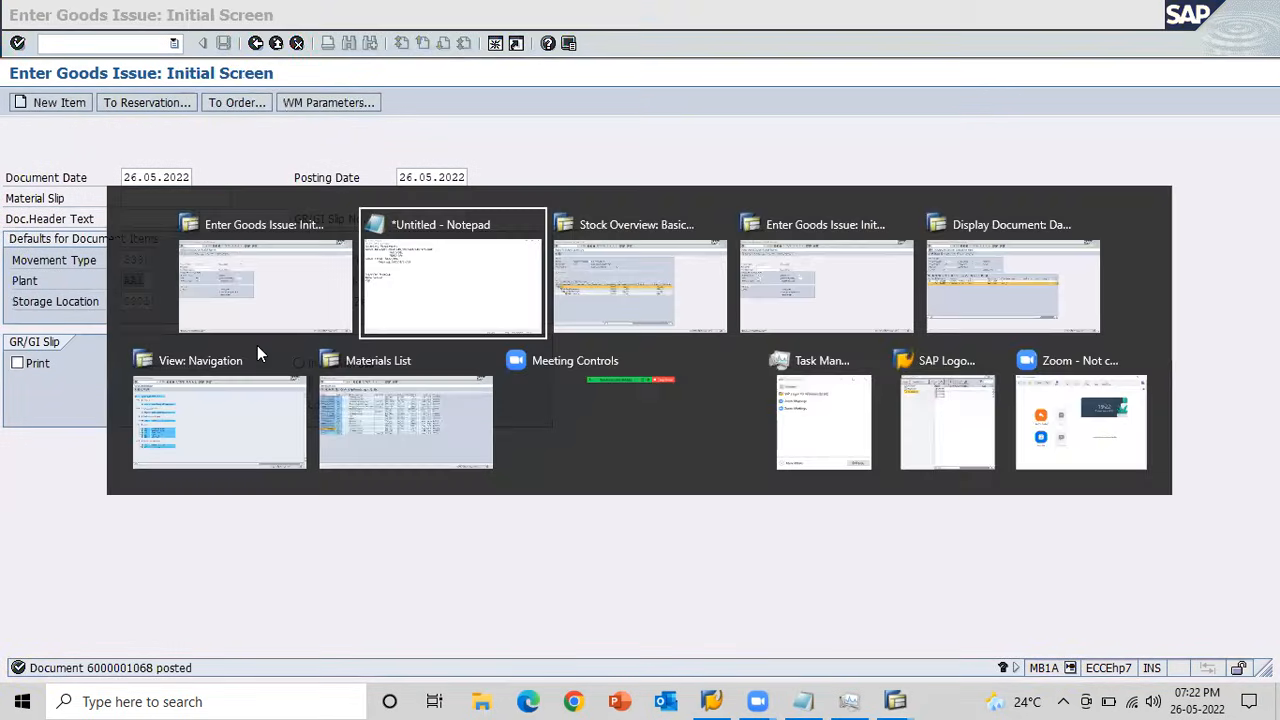
key(alt+Tab)
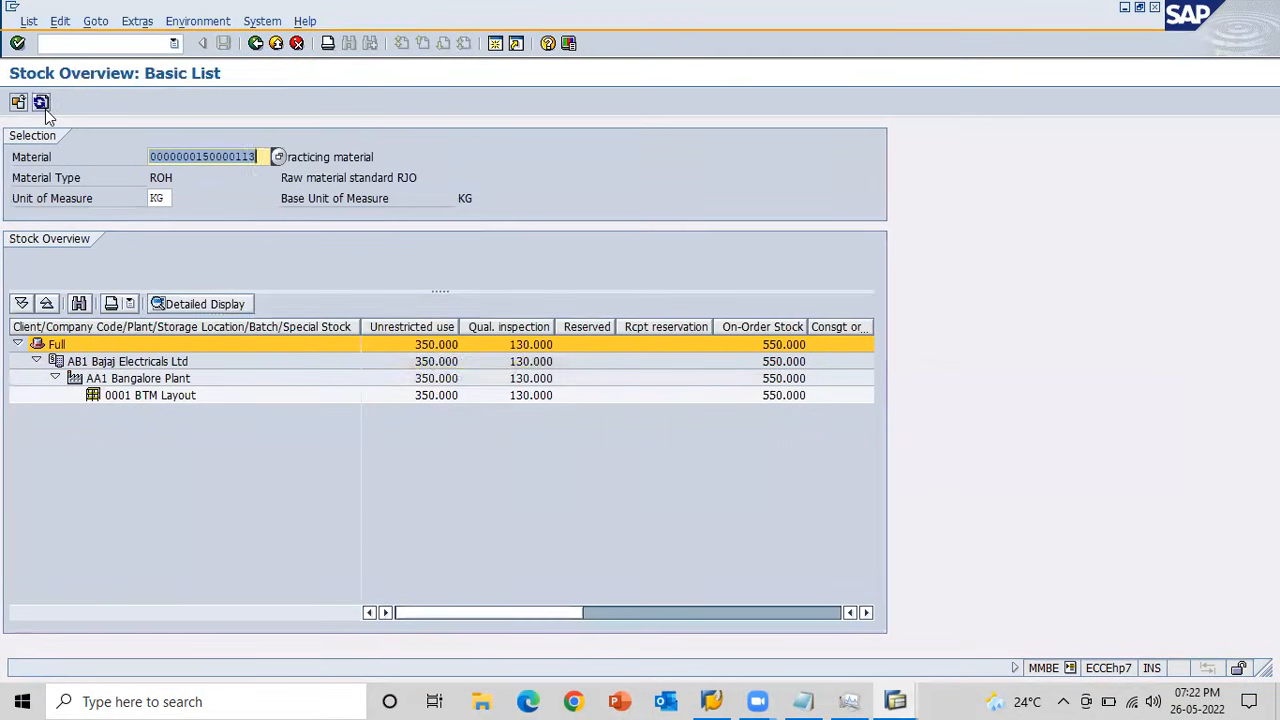
click(41, 102)
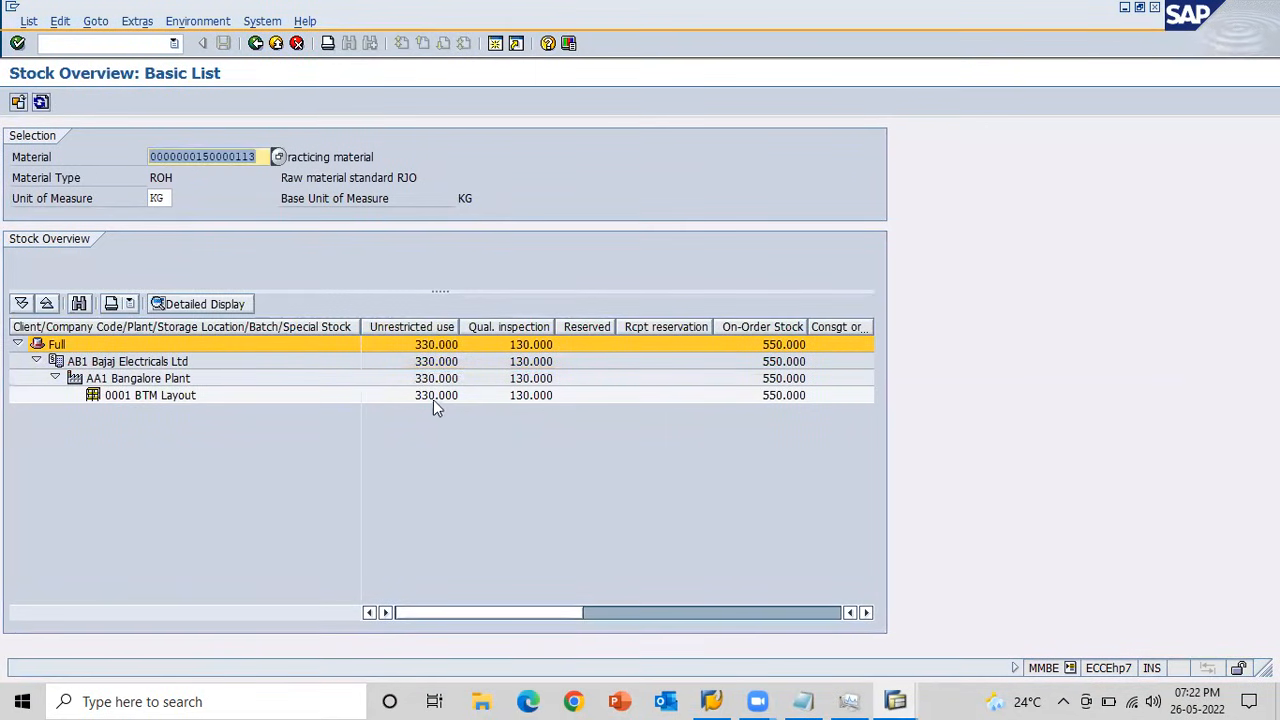
click(431, 397)
Leave the cost center document's display and open the accounting document of the newly posted 333 material document.
key(alt+Tab)
key(alt+Tab)
key(alt+Tab)
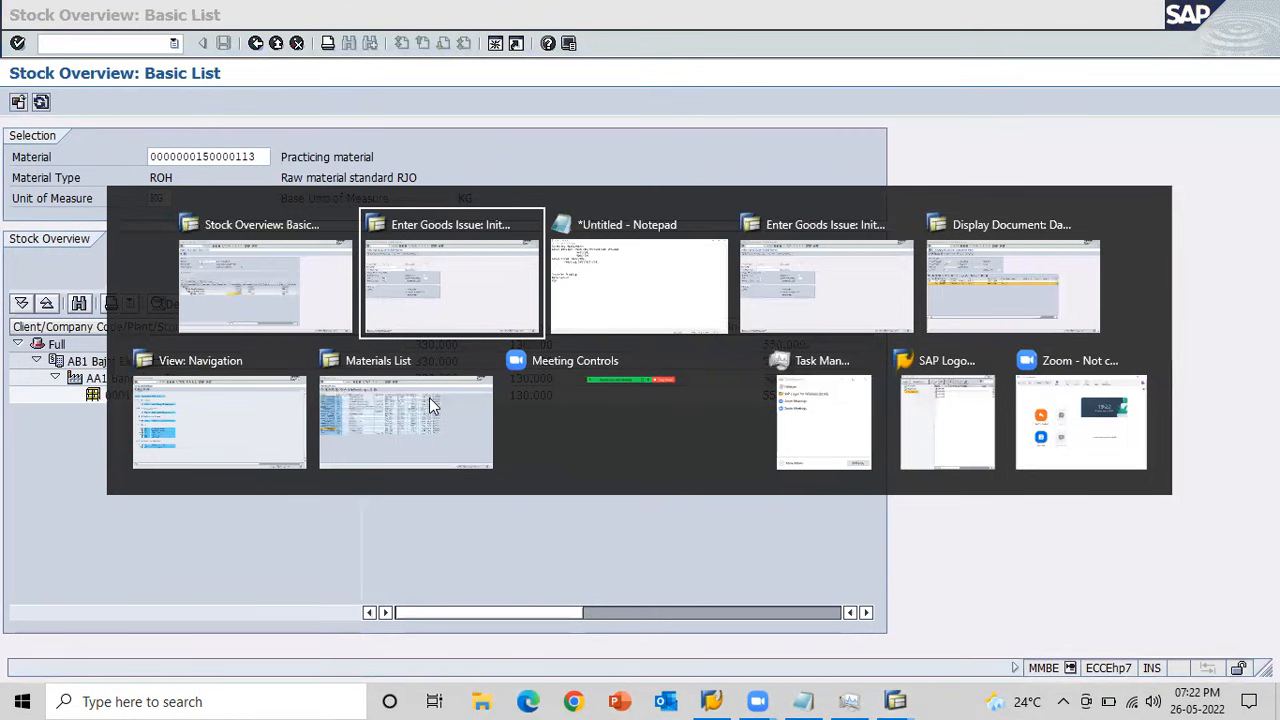
key(alt+Tab)
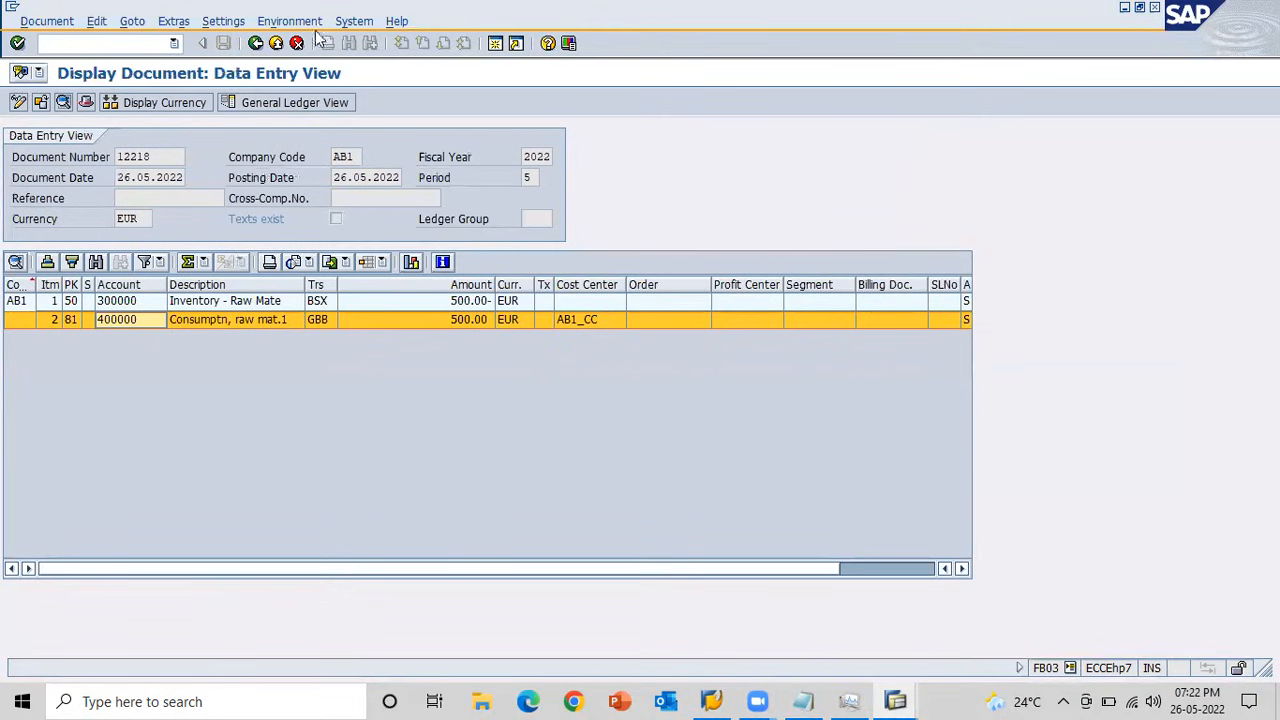
click(256, 43)
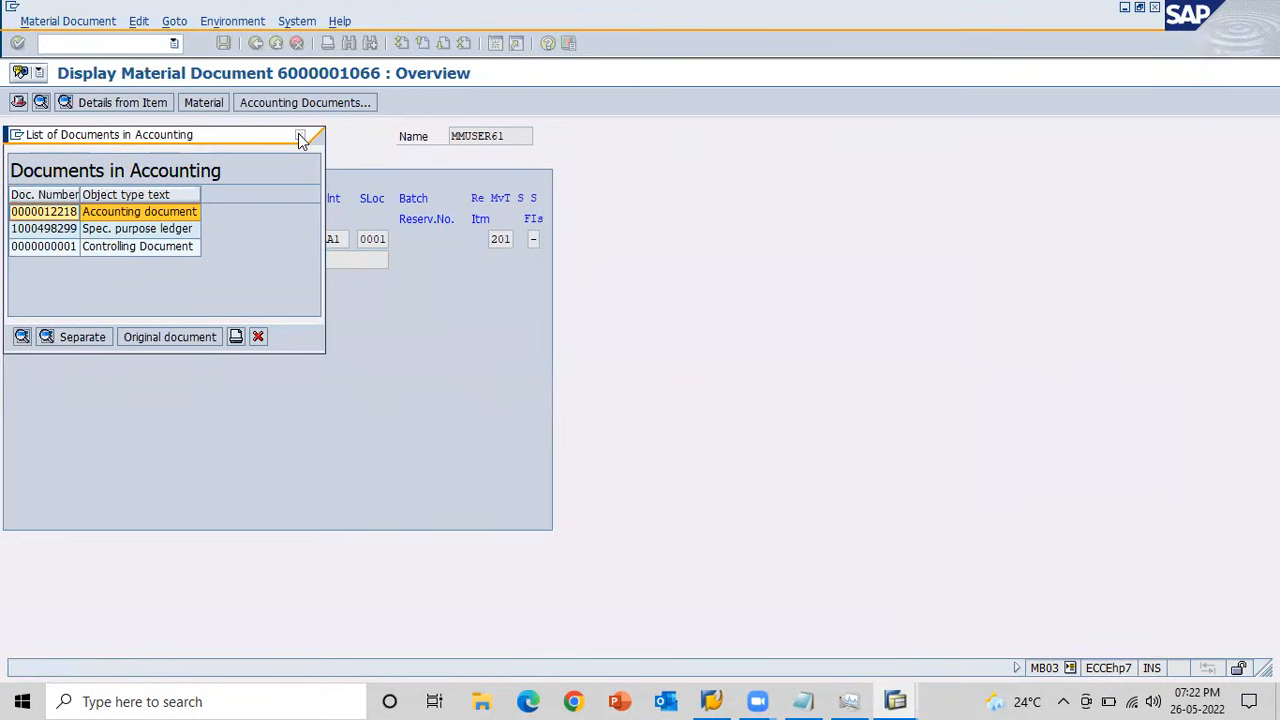
click(300, 135)
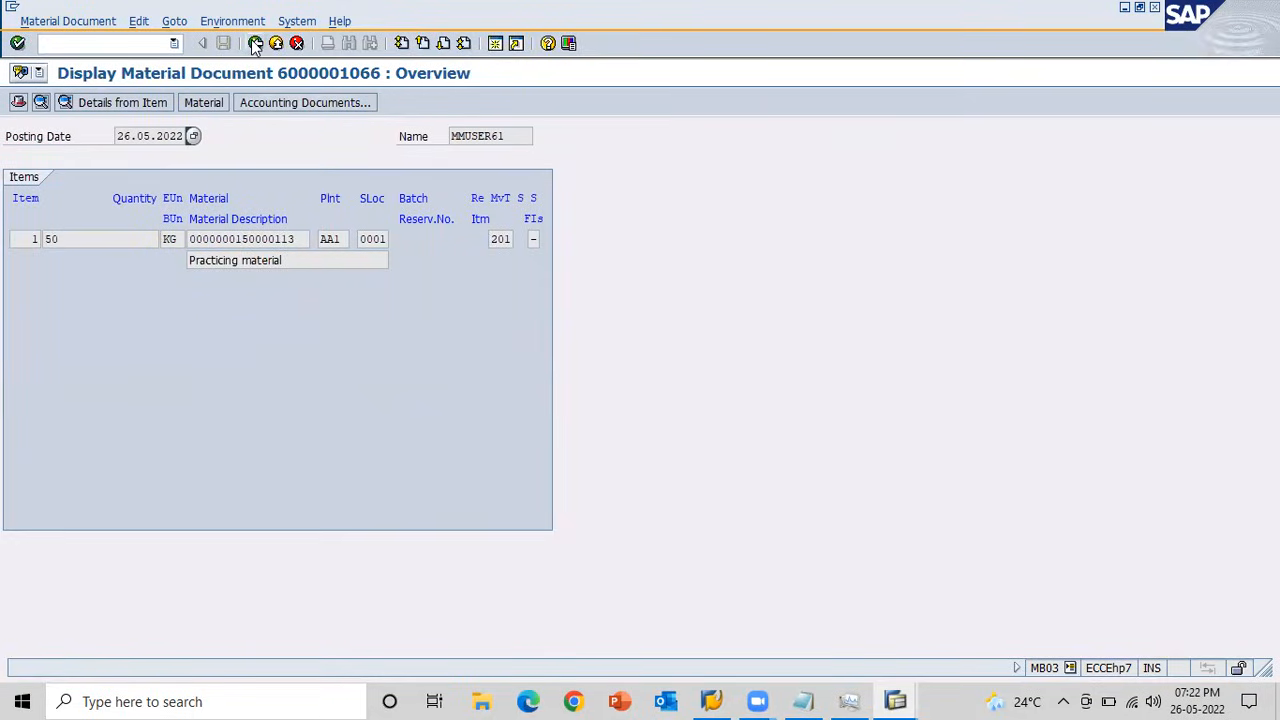
click(256, 43)
key(Return)
click(306, 104)
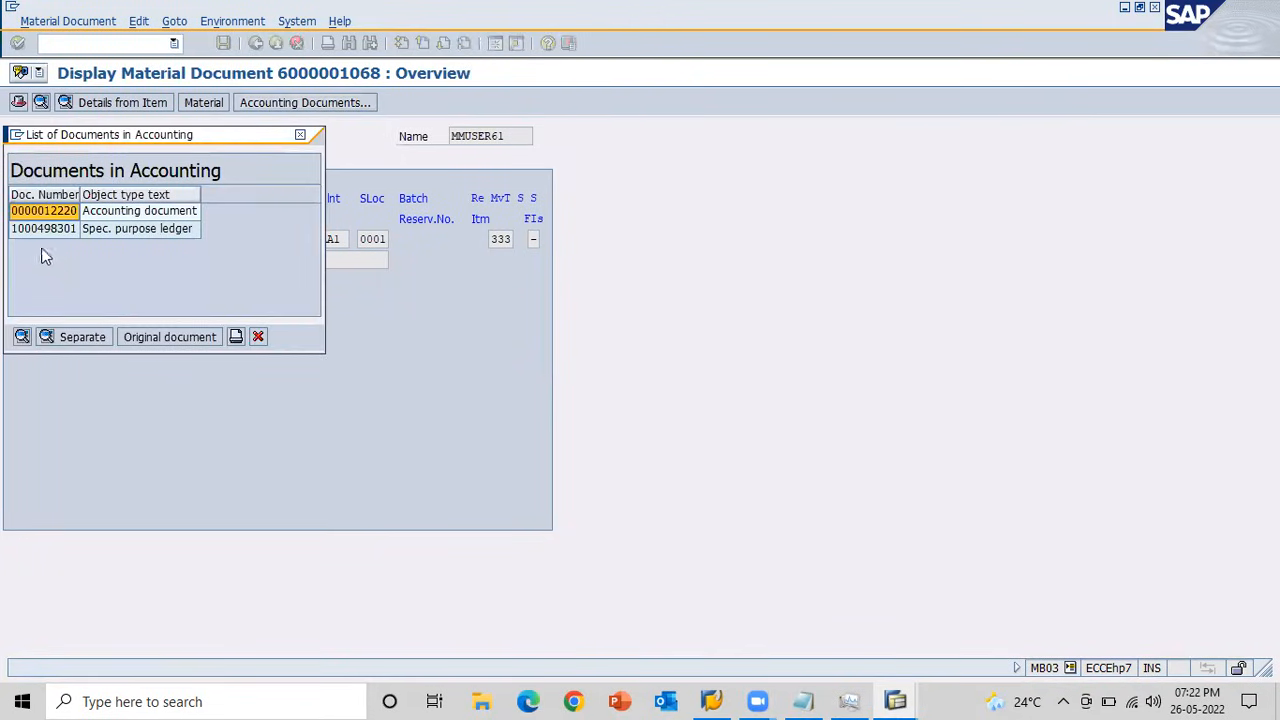
double_click(41, 210)
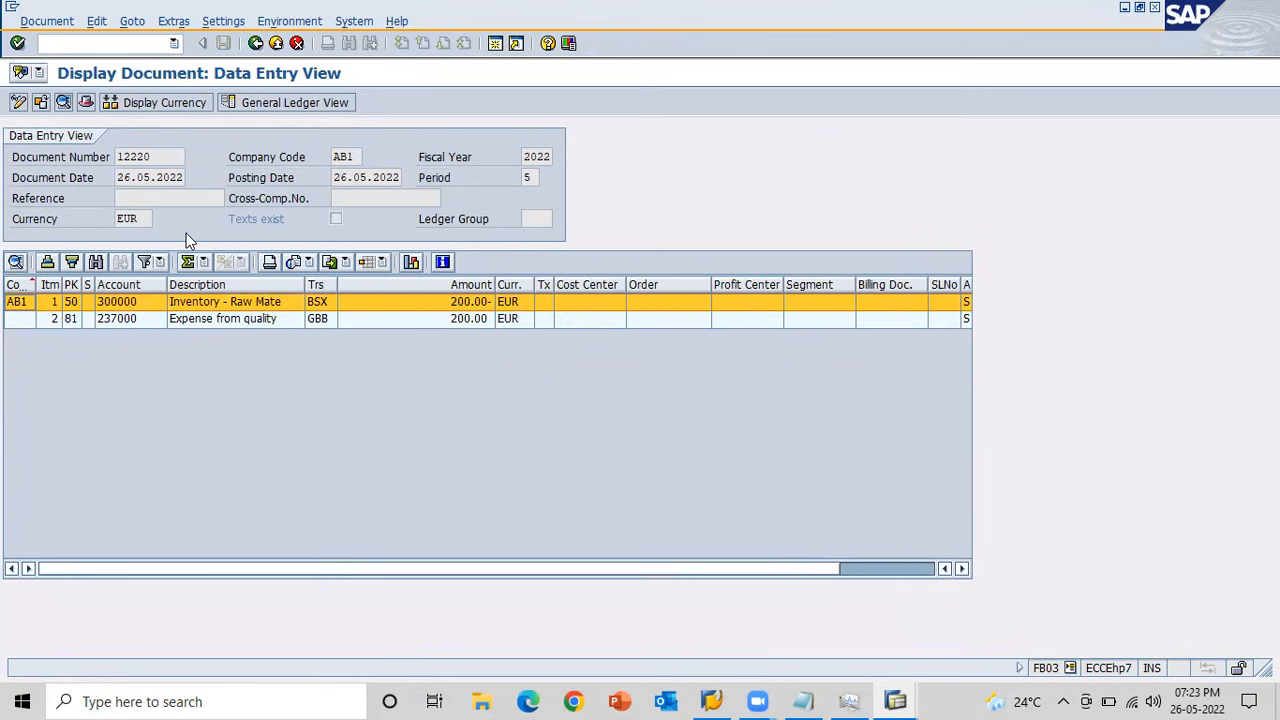
click(87, 102)
Return to the goods issue's initial screen and set the movement type to 335 for sampling from blocked stock.
key(alt+Tab)
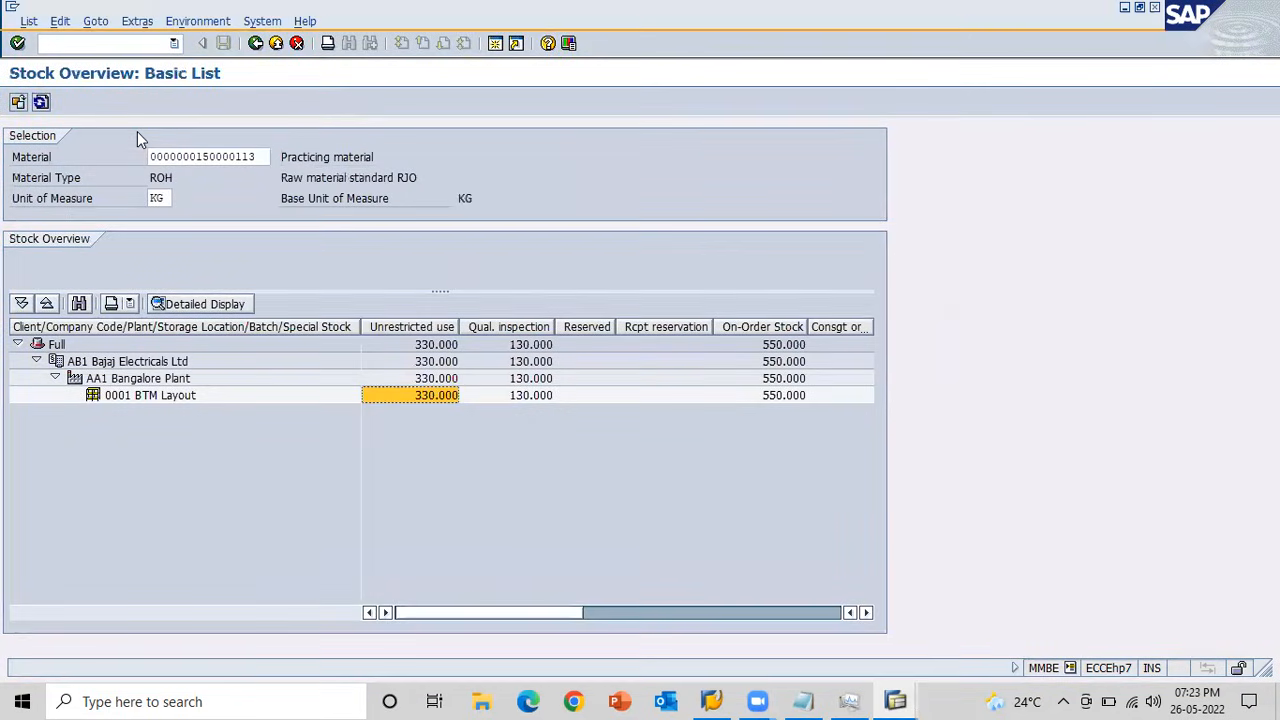
key(alt+Tab)
key(alt+Tab)
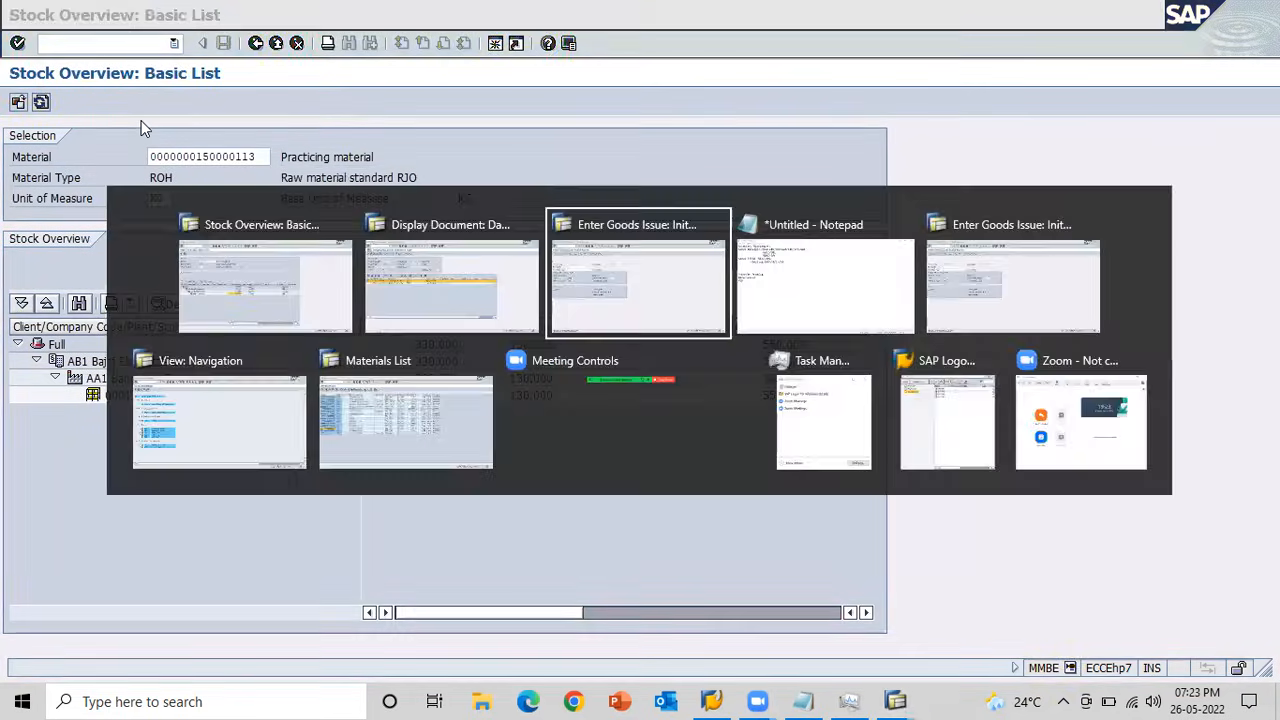
click(139, 258)
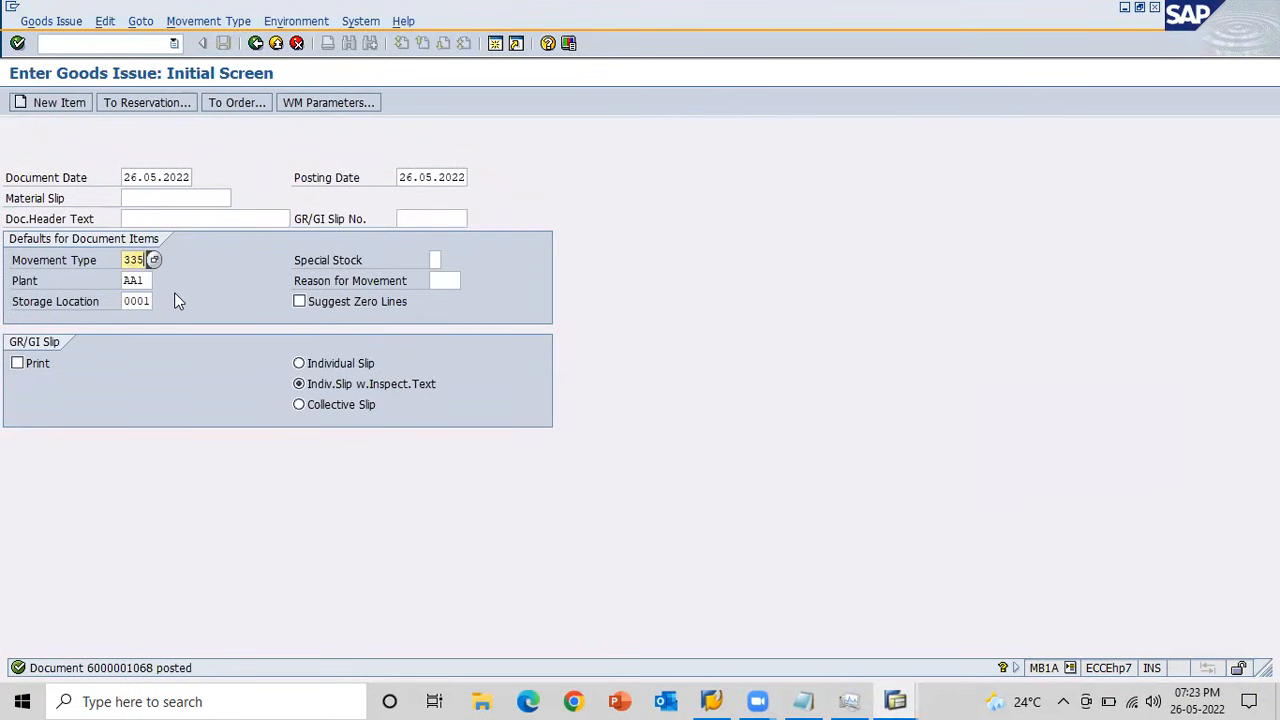
Check the blocked stock columns in the material's stock overview.
key(alt+Tab)
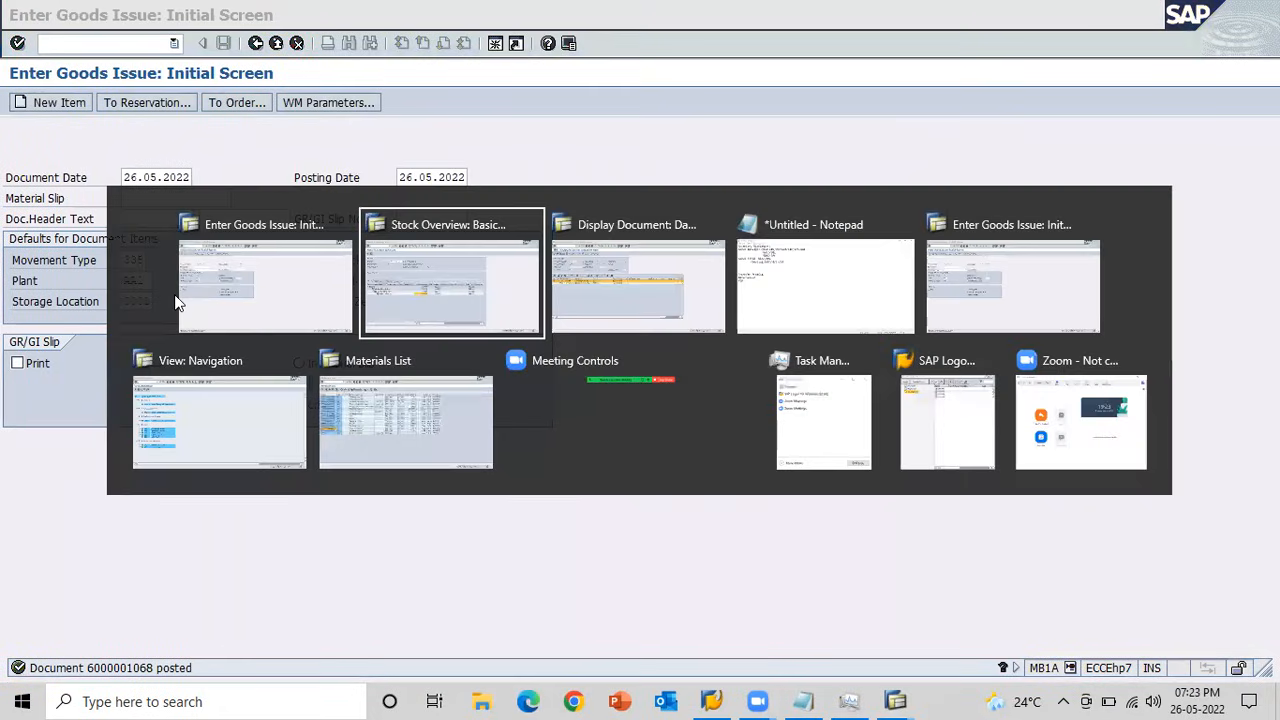
key(Escape)
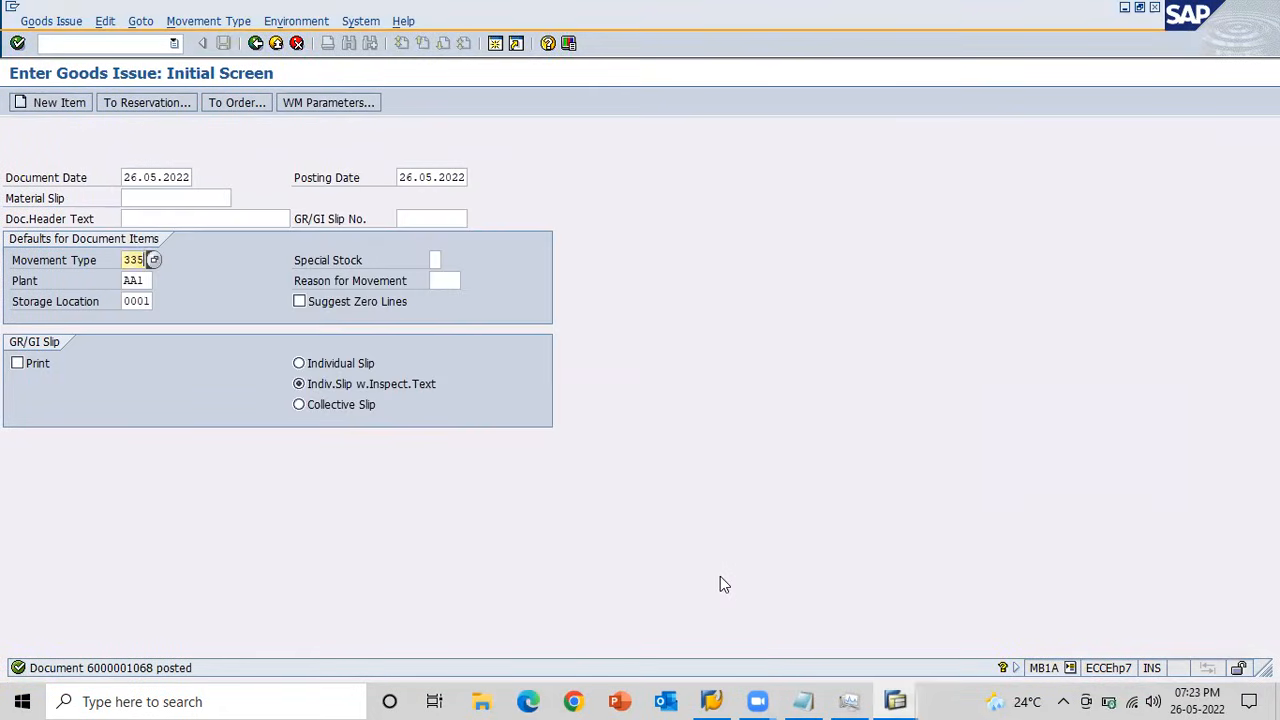
key(alt+Tab)
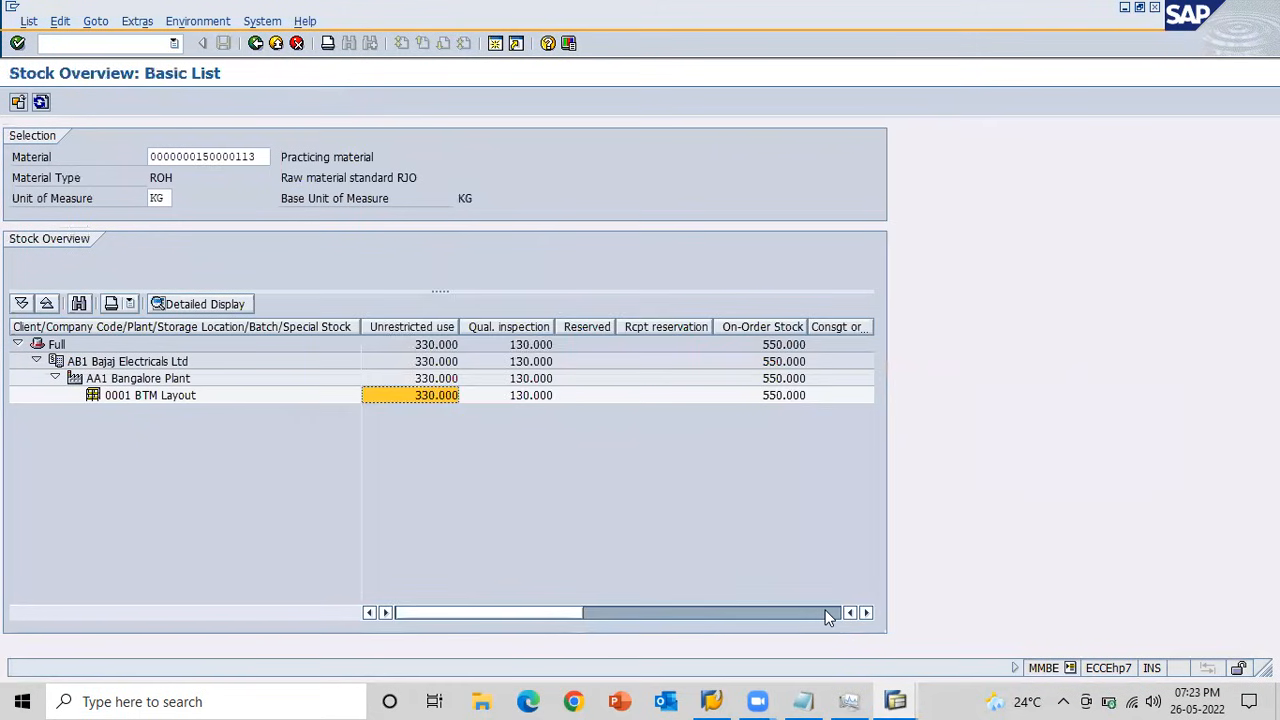
click(826, 614)
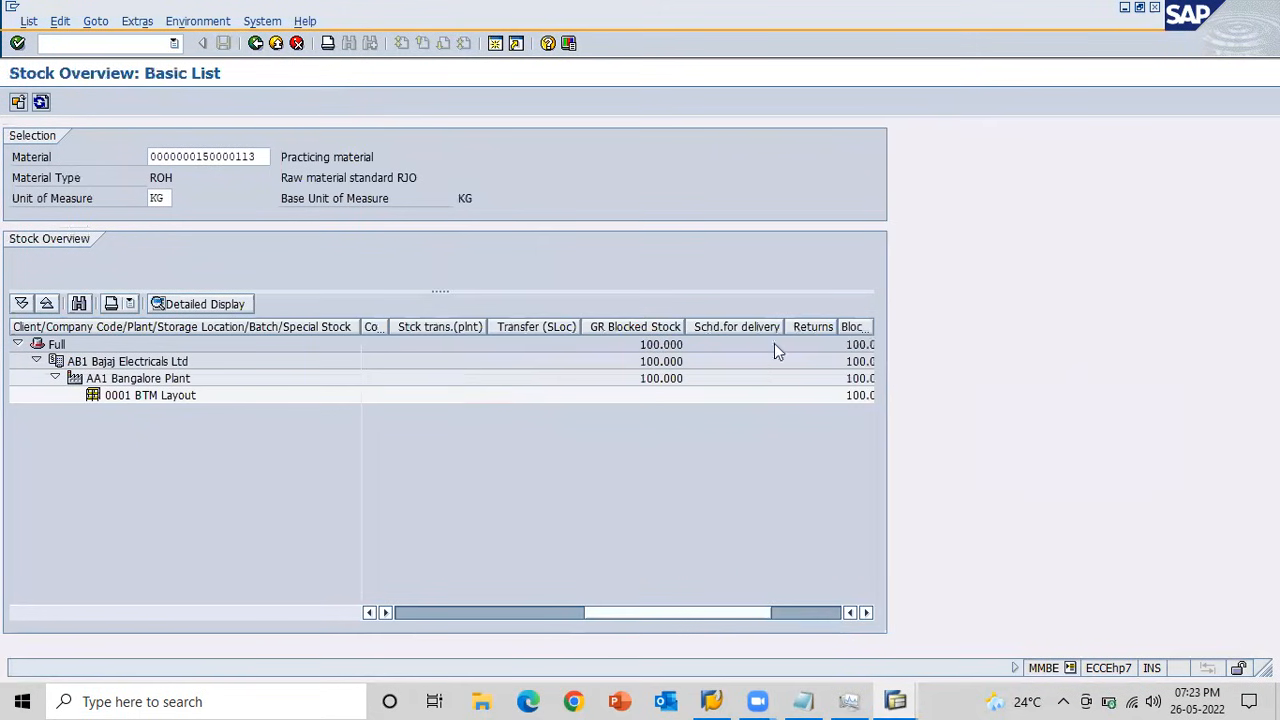
key(alt+Tab)
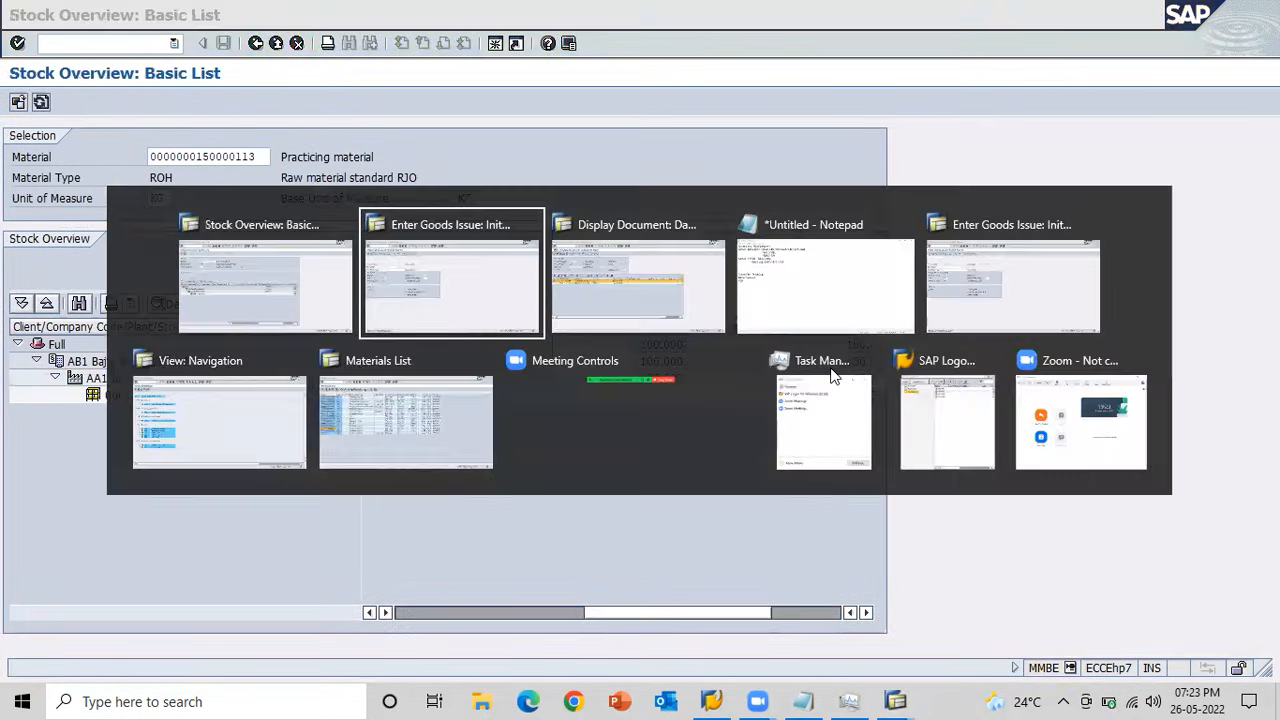
key(Return)
key(space)
key(Down)
key(Tab)
key(space)
key(Down)
key(Down)
key(Down)
key(Down)
key(Down)
key(Return)
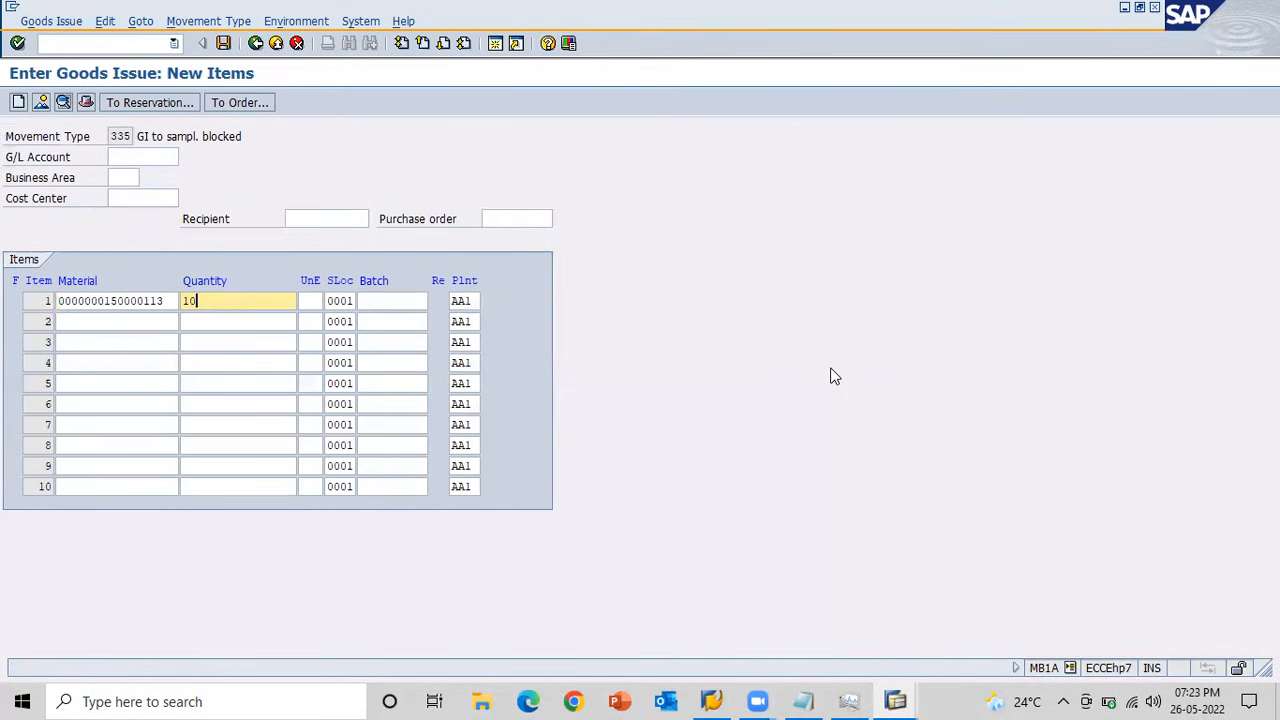
key(Return)
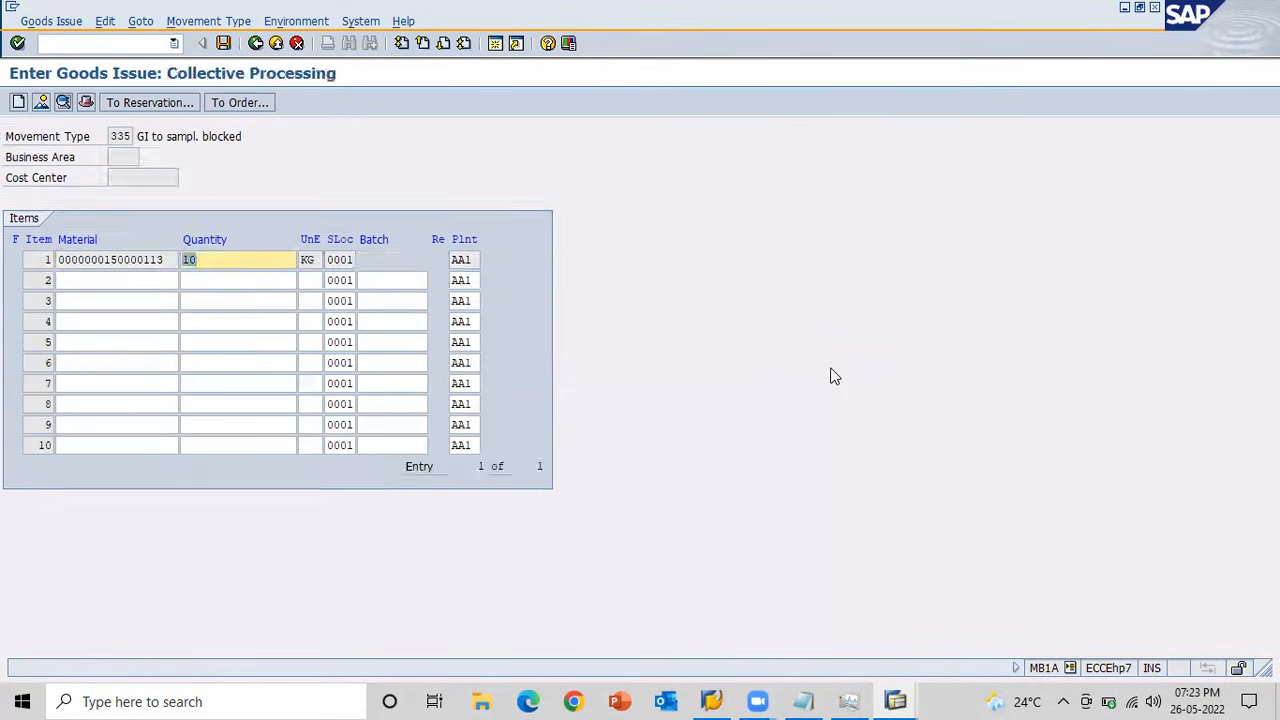
click(224, 44)
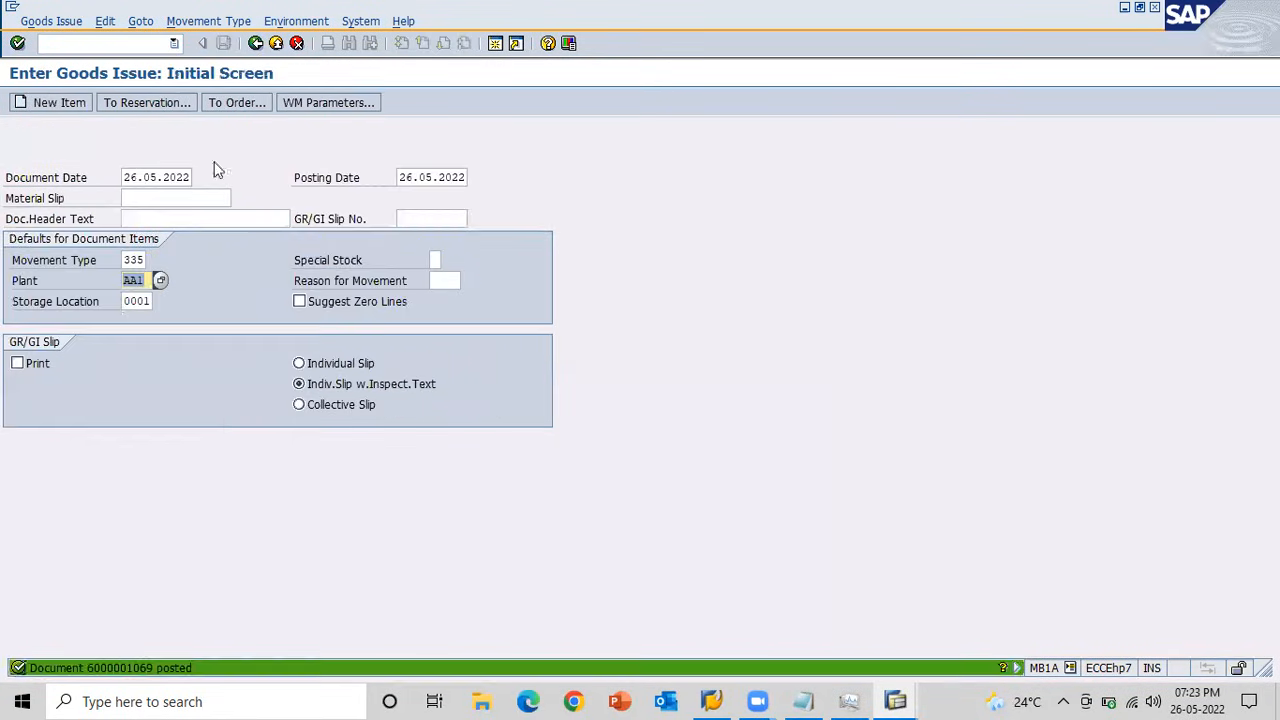
Open the accounting document of the newly posted 335 material document and select its Expense from quality line.
key(alt+Tab)
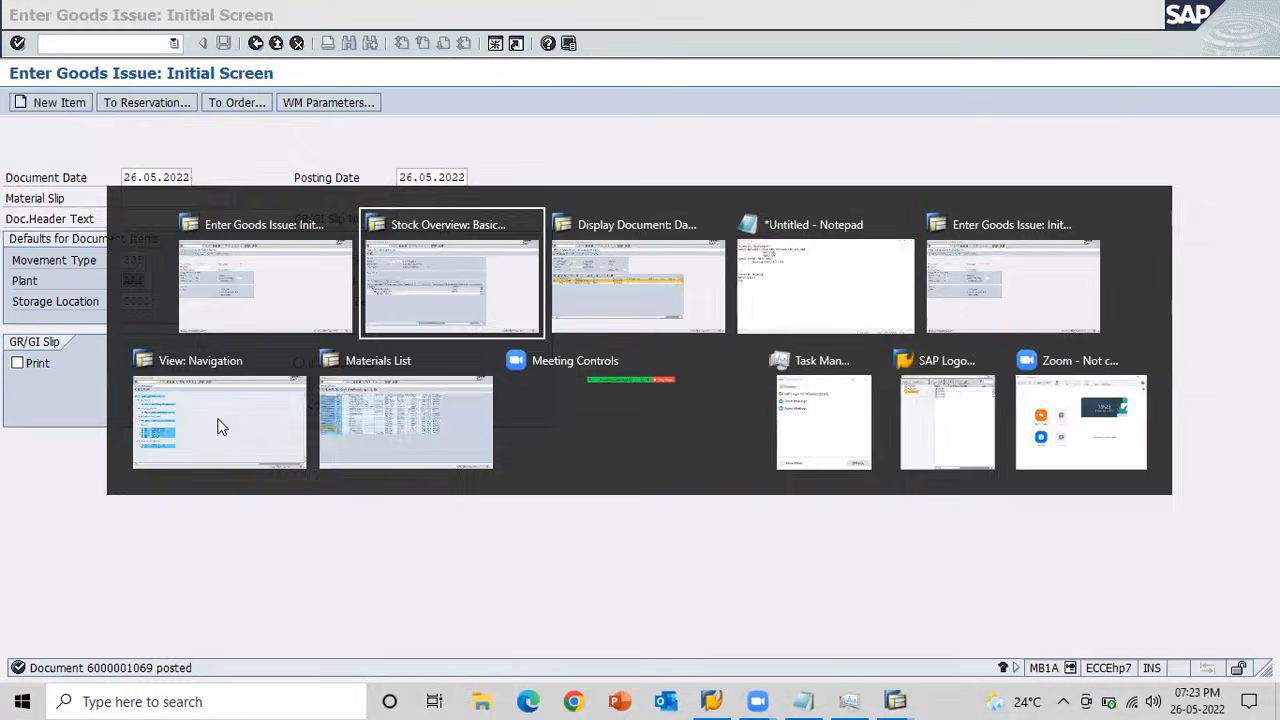
key(Tab)
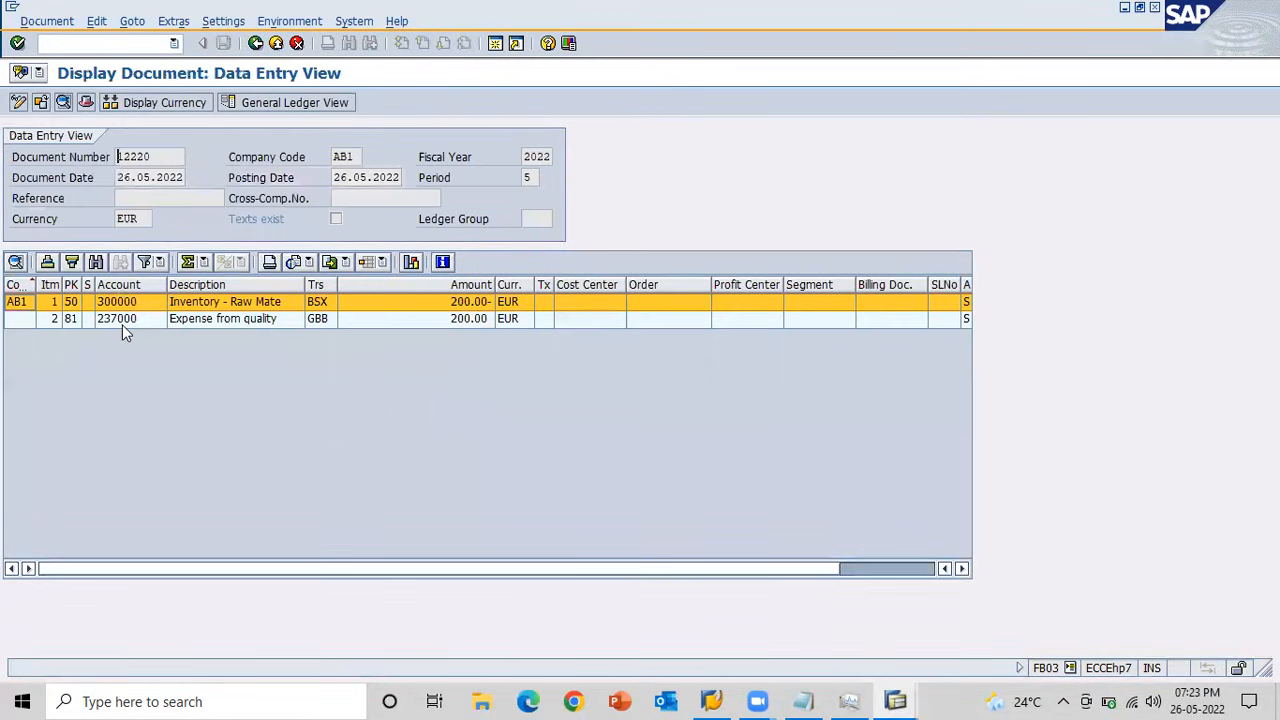
click(256, 44)
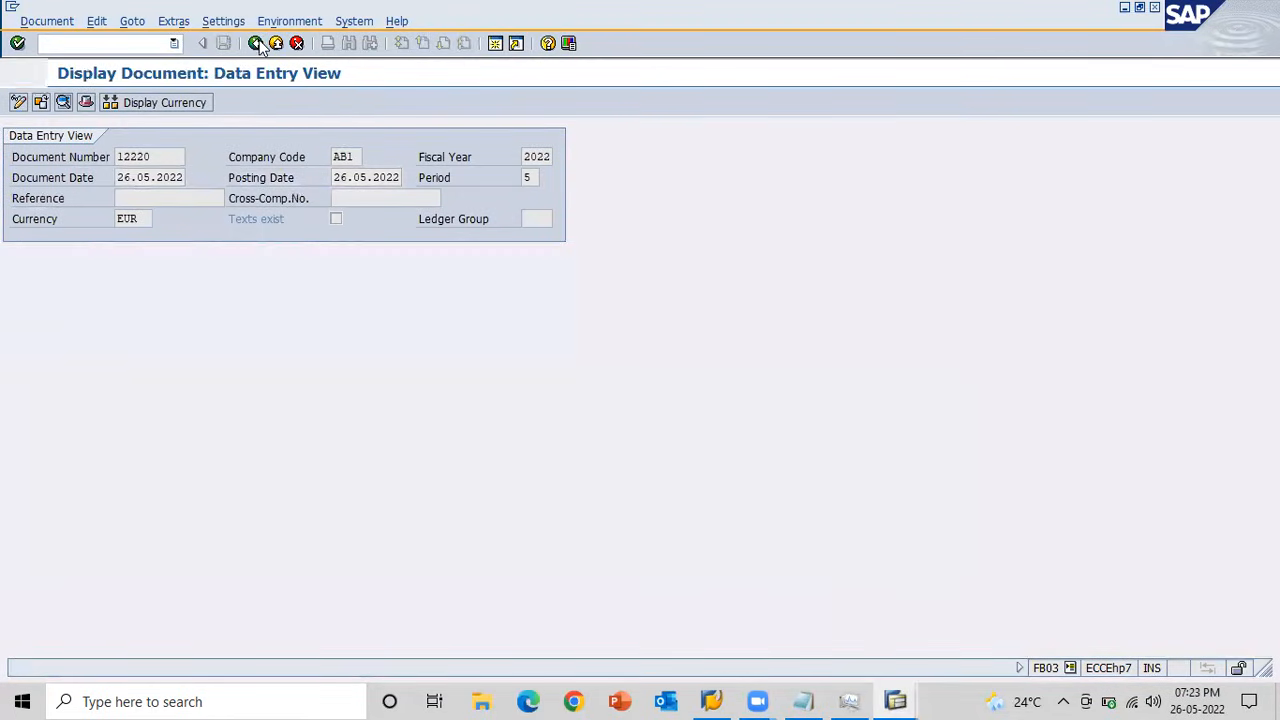
click(257, 44)
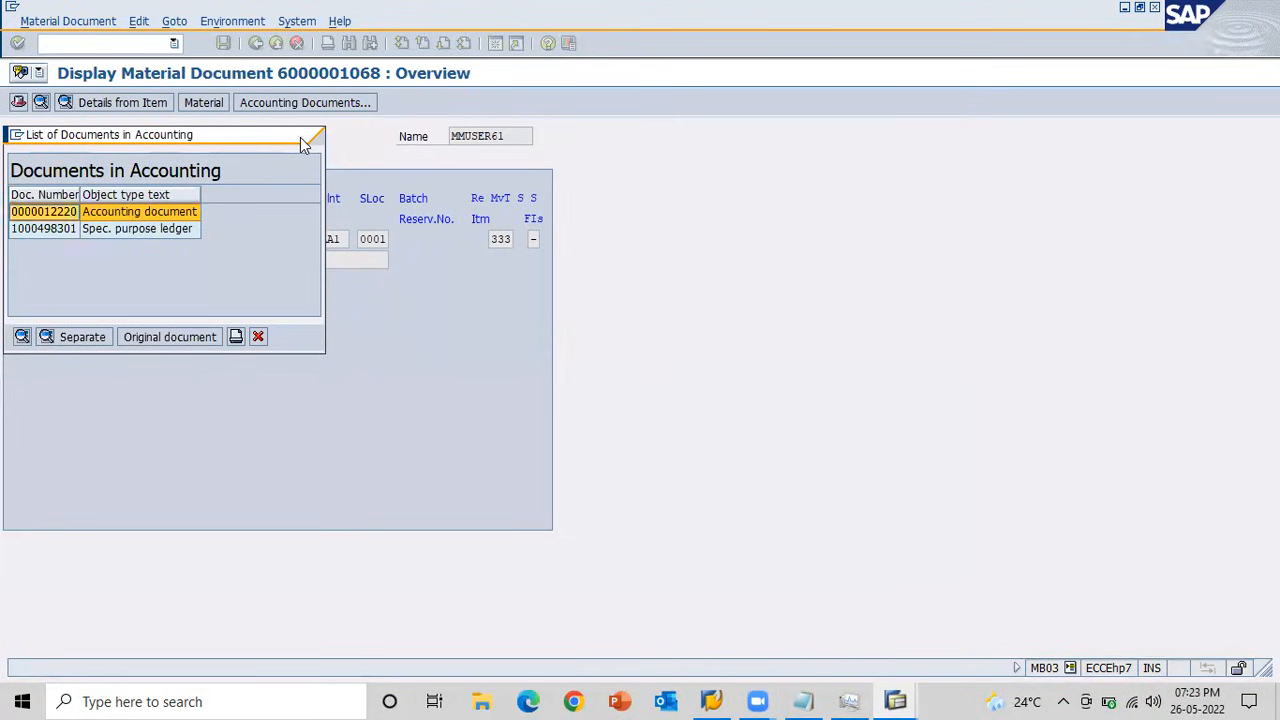
click(304, 137)
click(256, 44)
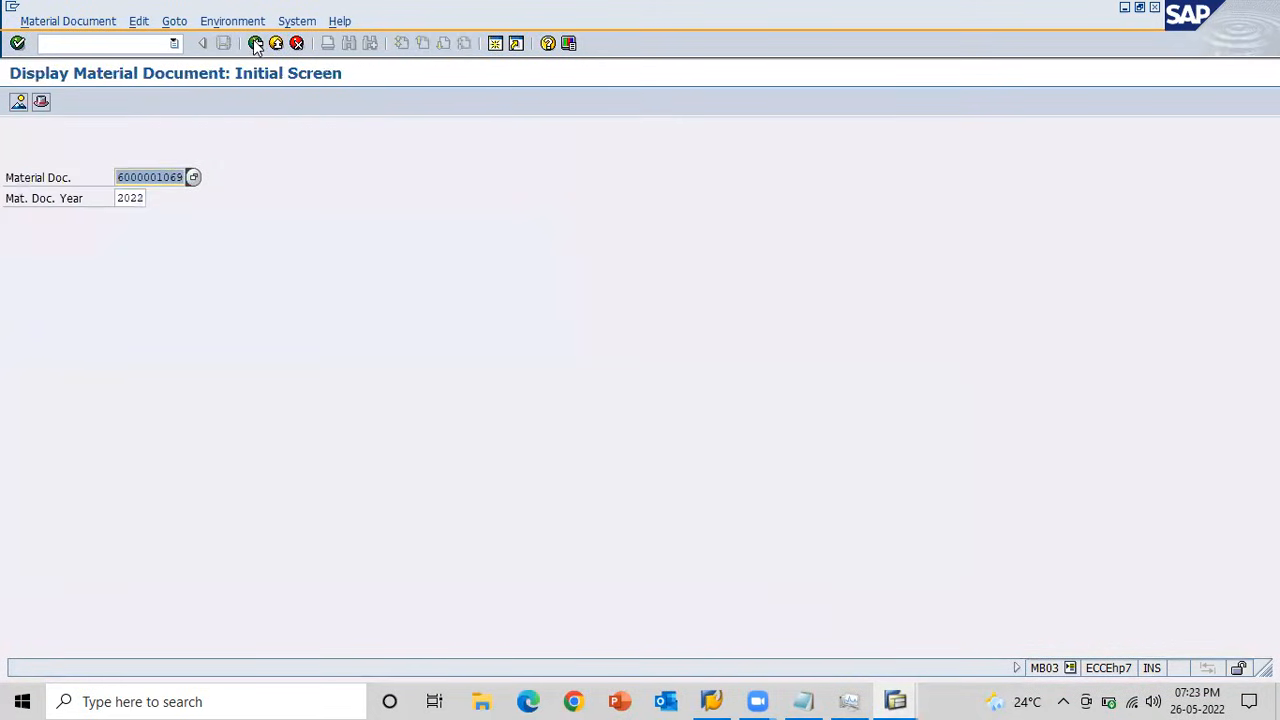
key(Return)
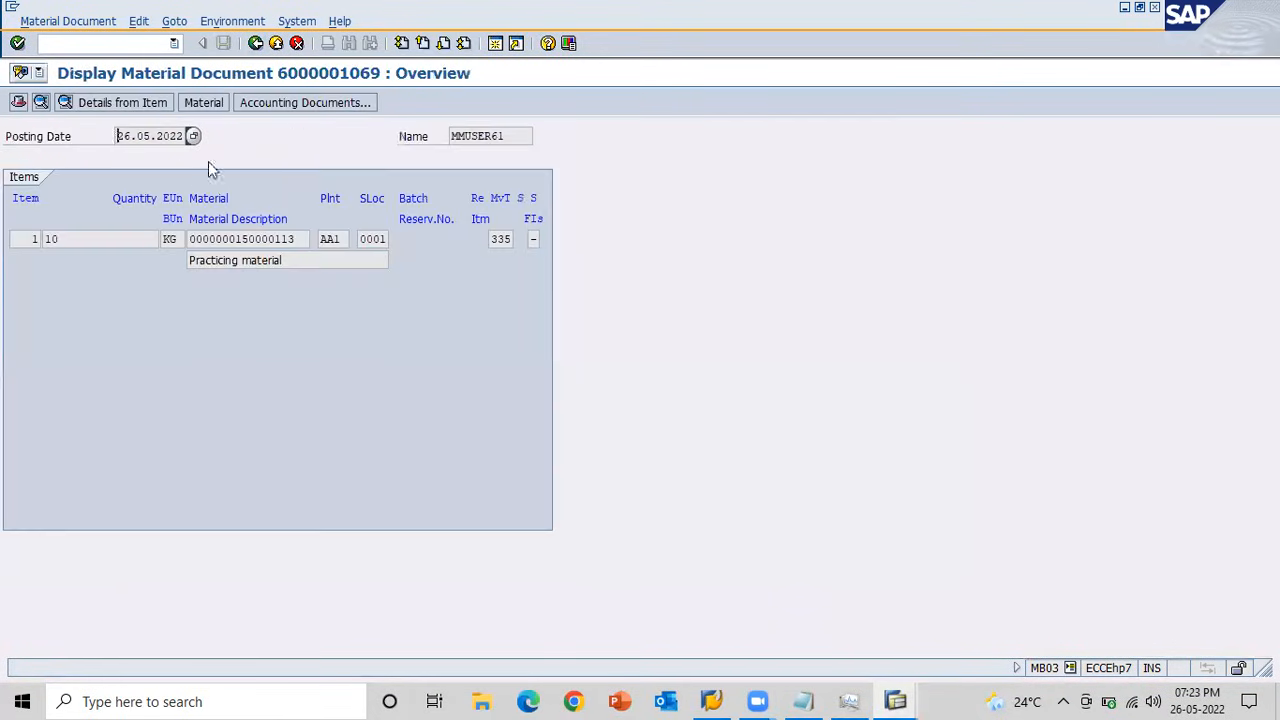
click(296, 104)
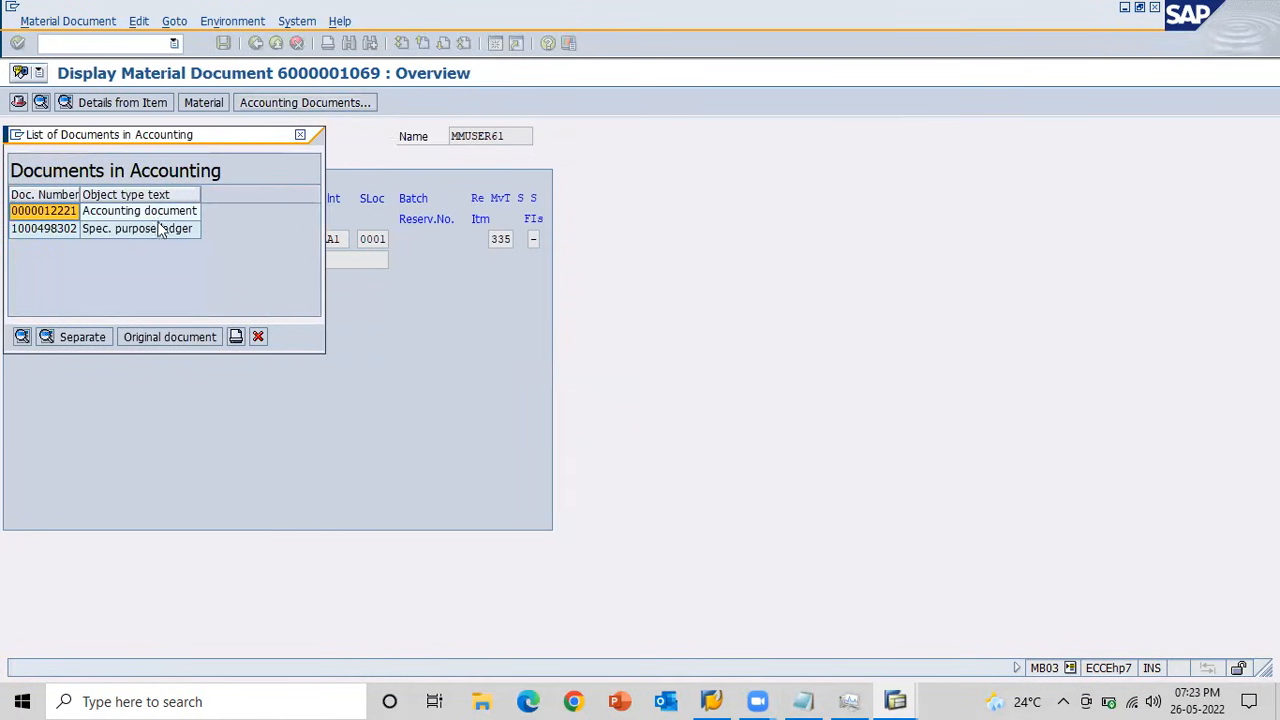
double_click(62, 211)
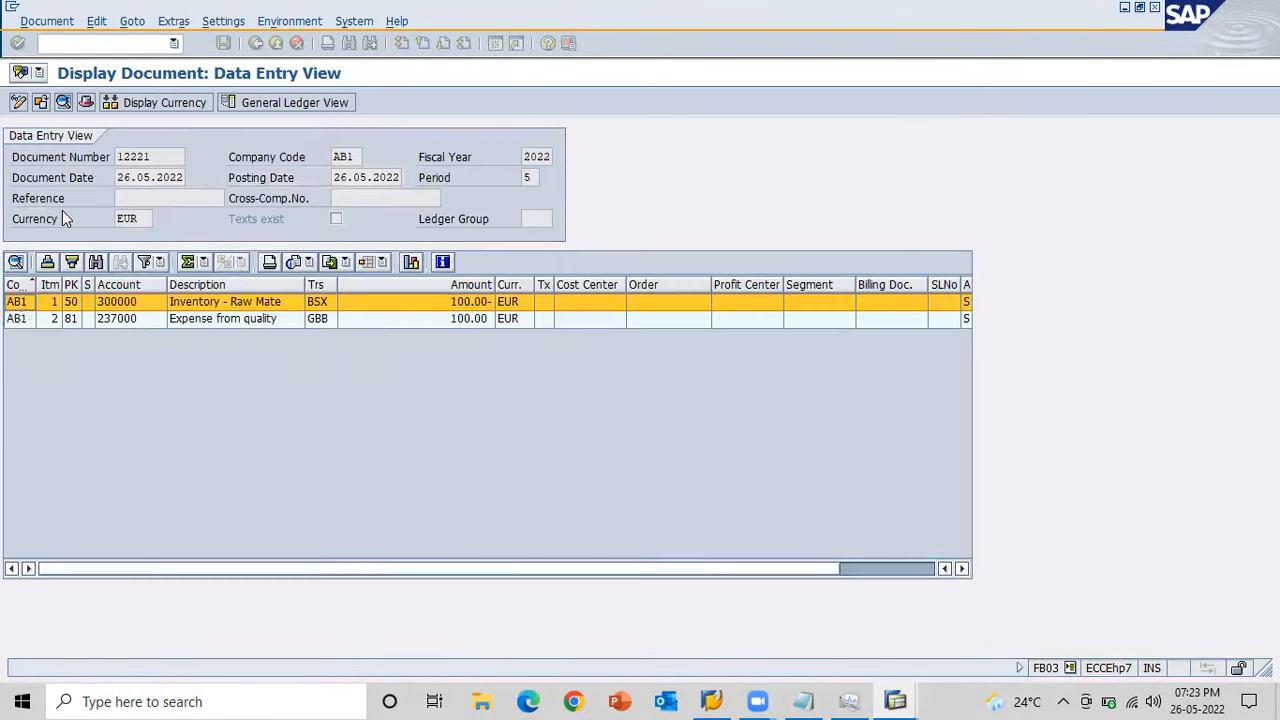
click(110, 322)
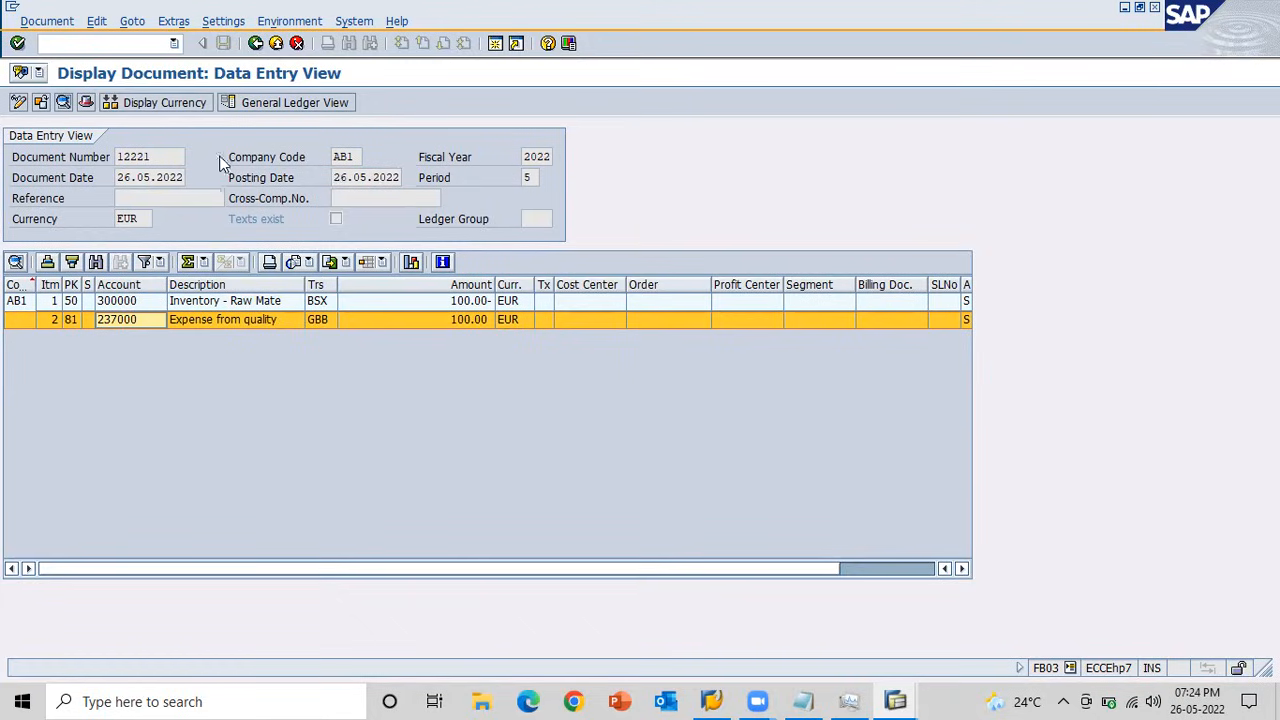
Close the 335 document's accounting views, switch to the Notepad outline and append /335 to the Sampling line.
click(257, 43)
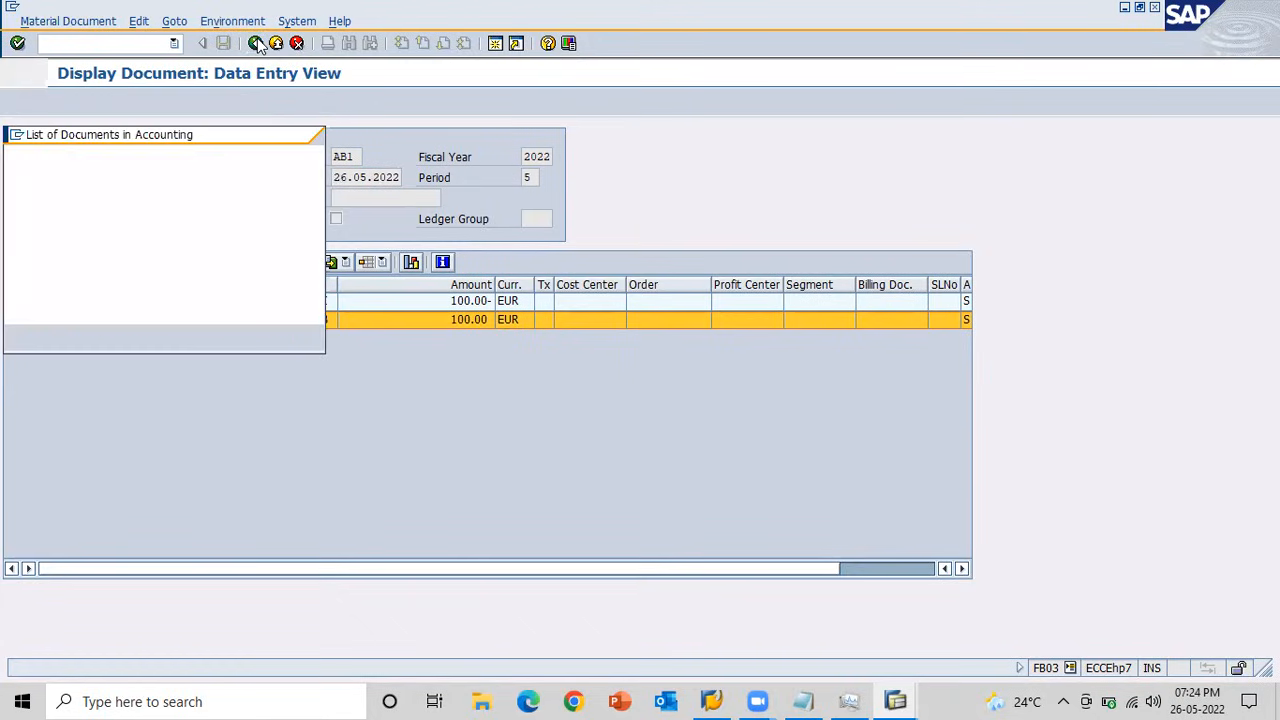
click(300, 136)
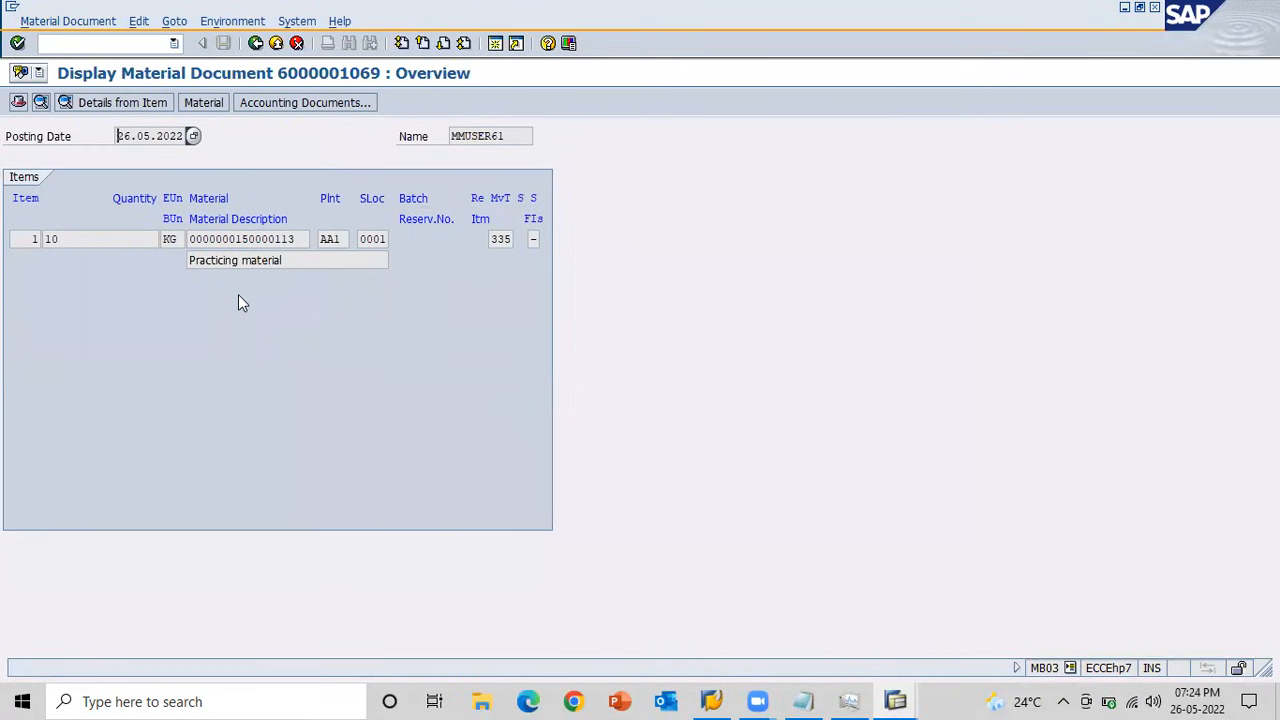
key(alt+Tab)
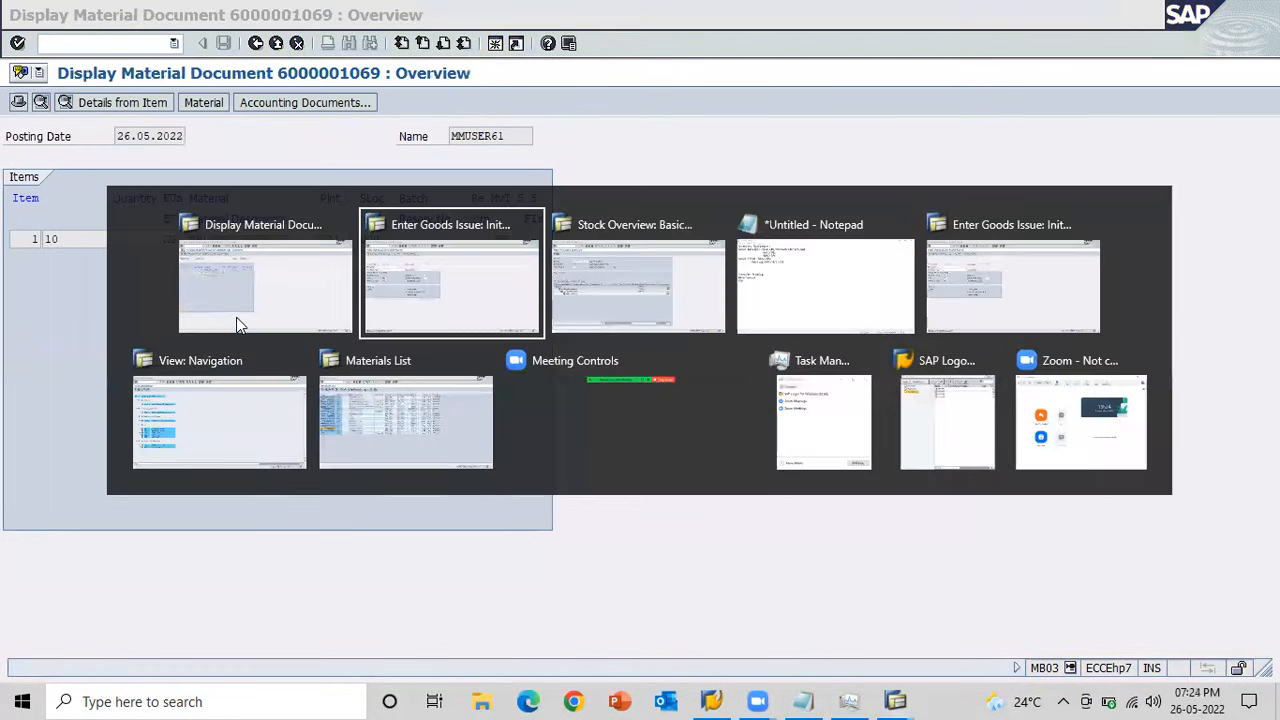
key(alt+Tab)
key(alt+Tab)
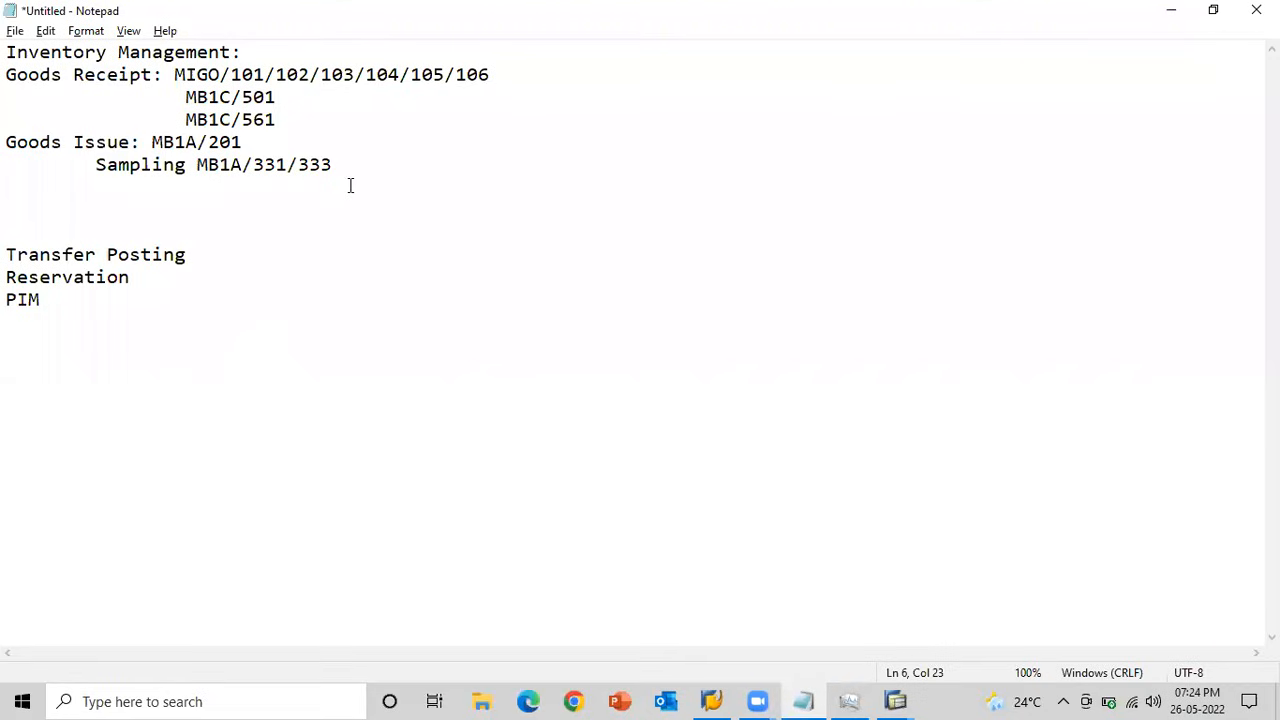
text(/335)
Add an indented line "Scraping MB1A/551/553/555" below the Sampling line in the outline.
key(Return)
key(Tab)
text(Scra[o)
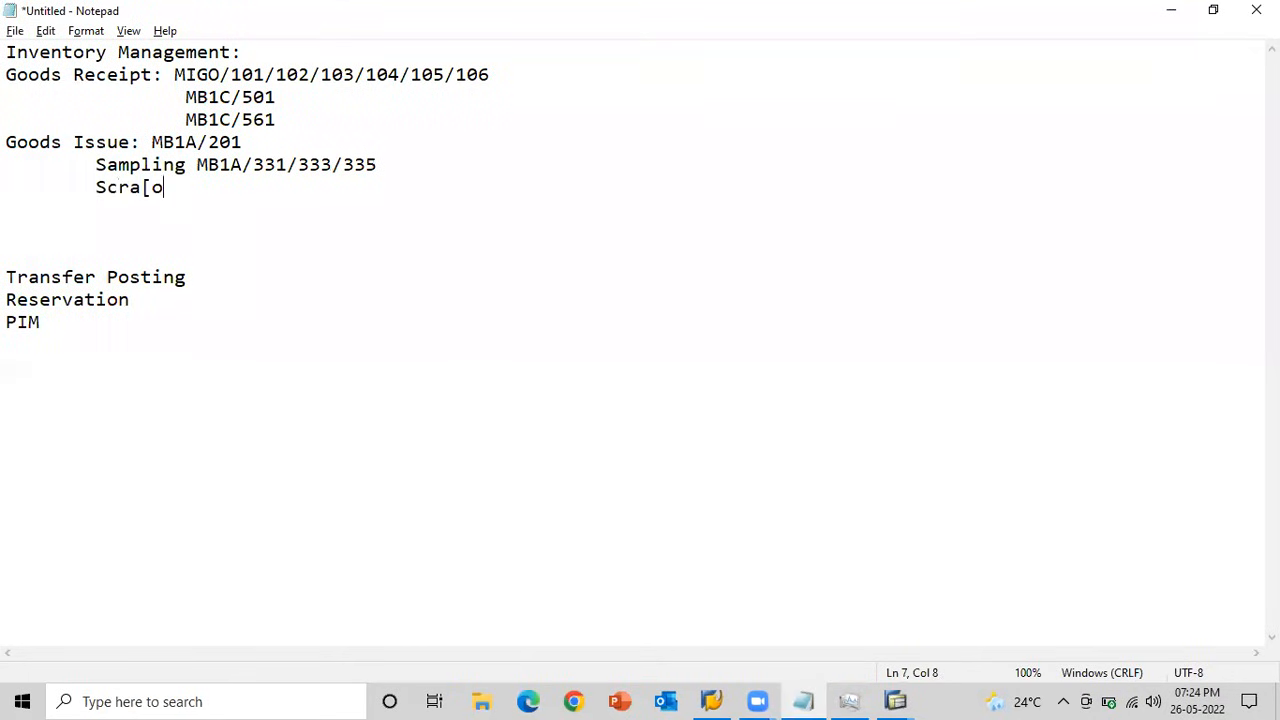
key(BackSpace)
key(BackSpace)
text(ping MB1)
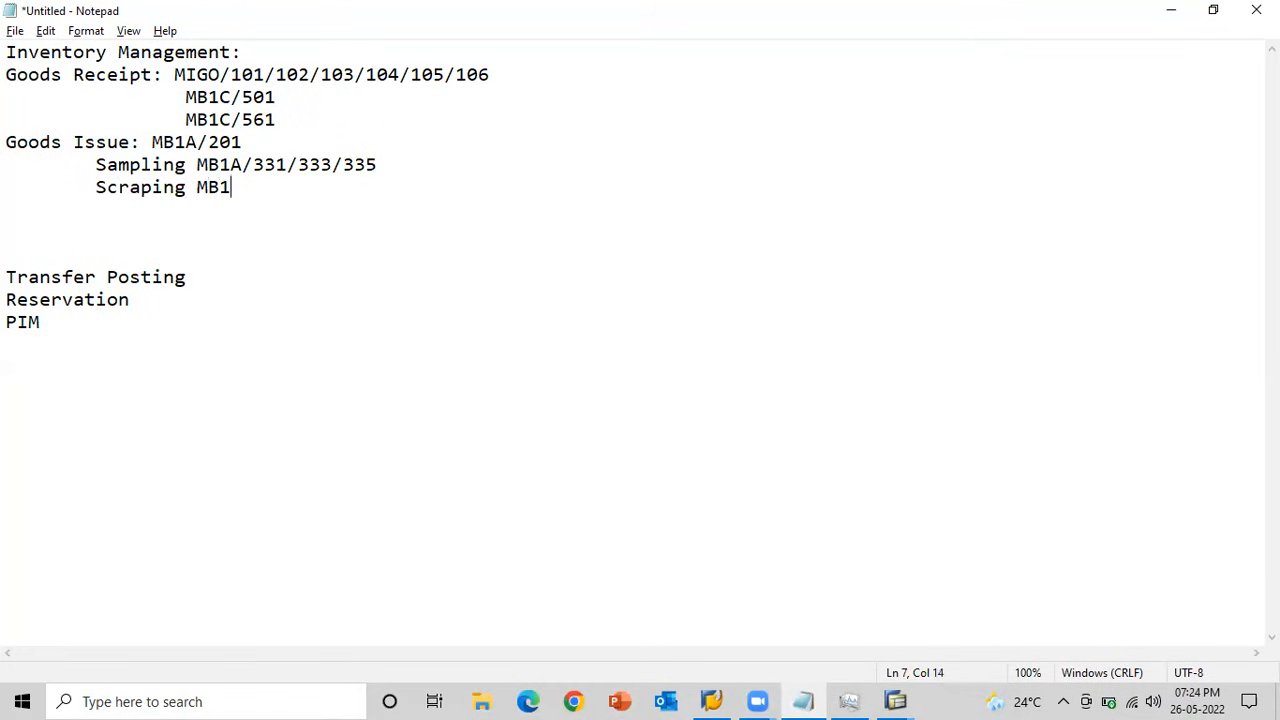
text(A/551/553)
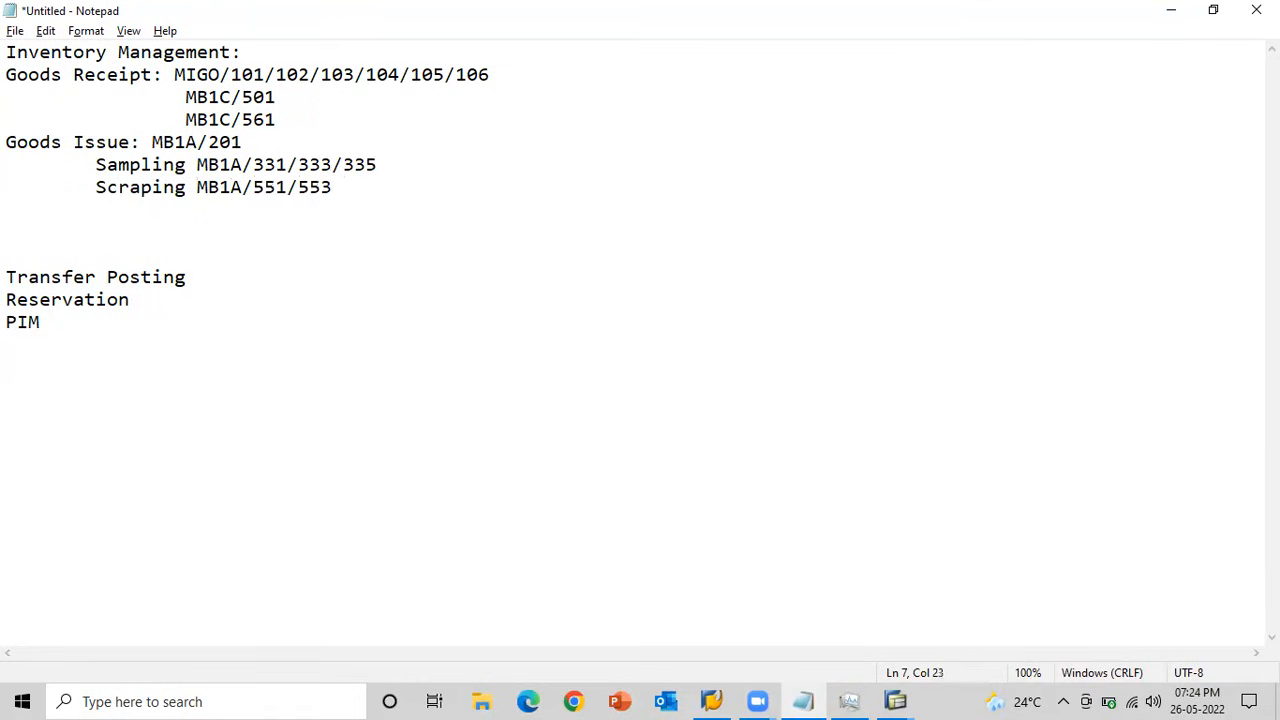
text(/555)
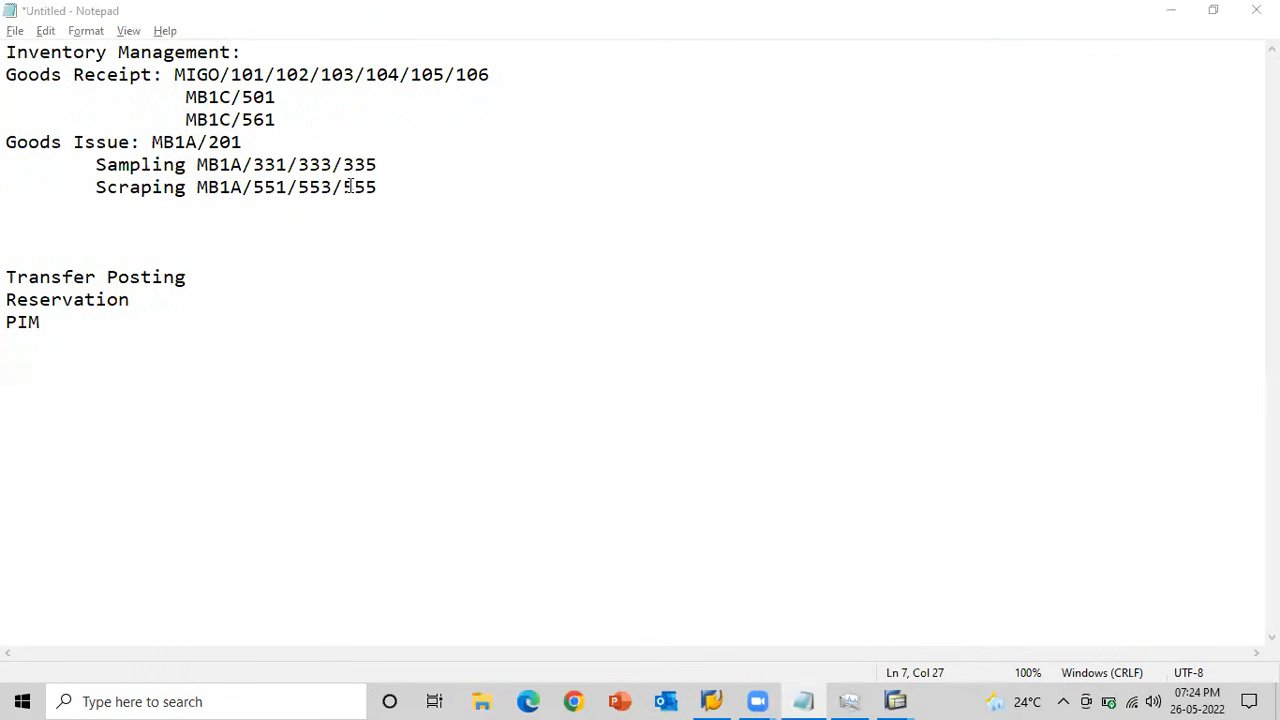
Switch to the SAP goods issue session, set the movement type to 551 for scrapping and proceed to item entry.
key(alt+Tab)
key(alt+Tab)
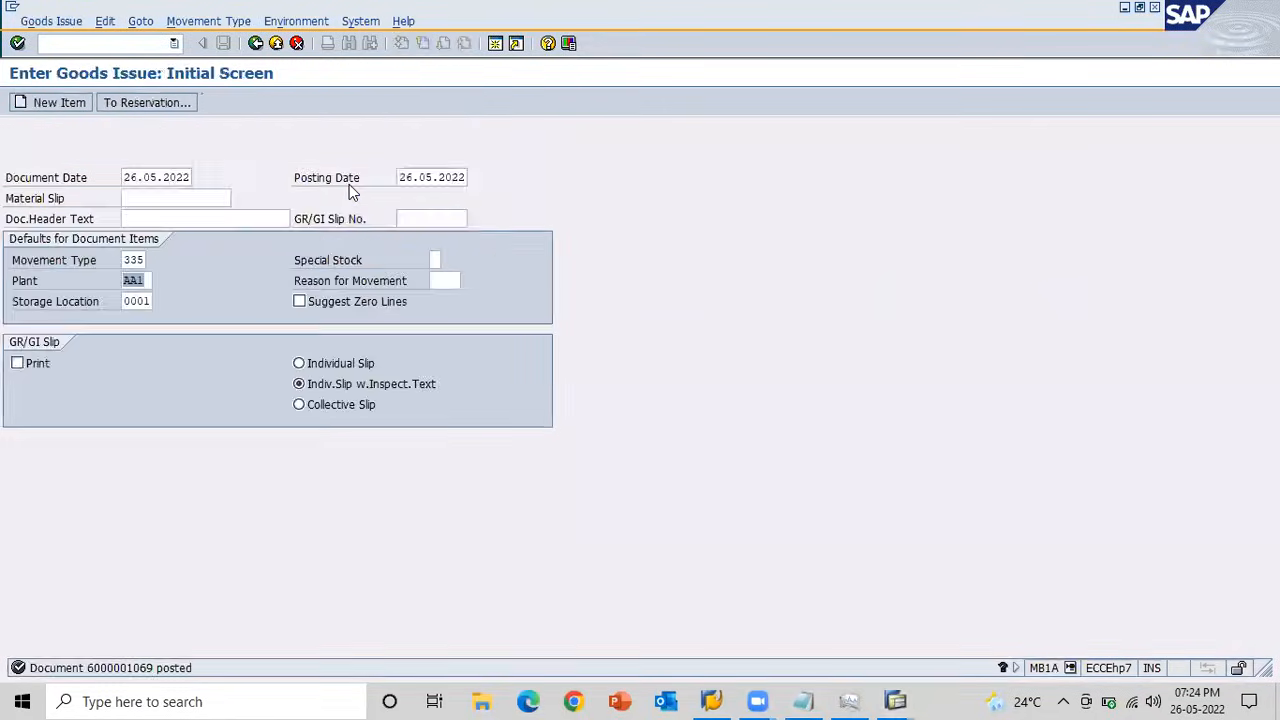
text(551)
key(Return)
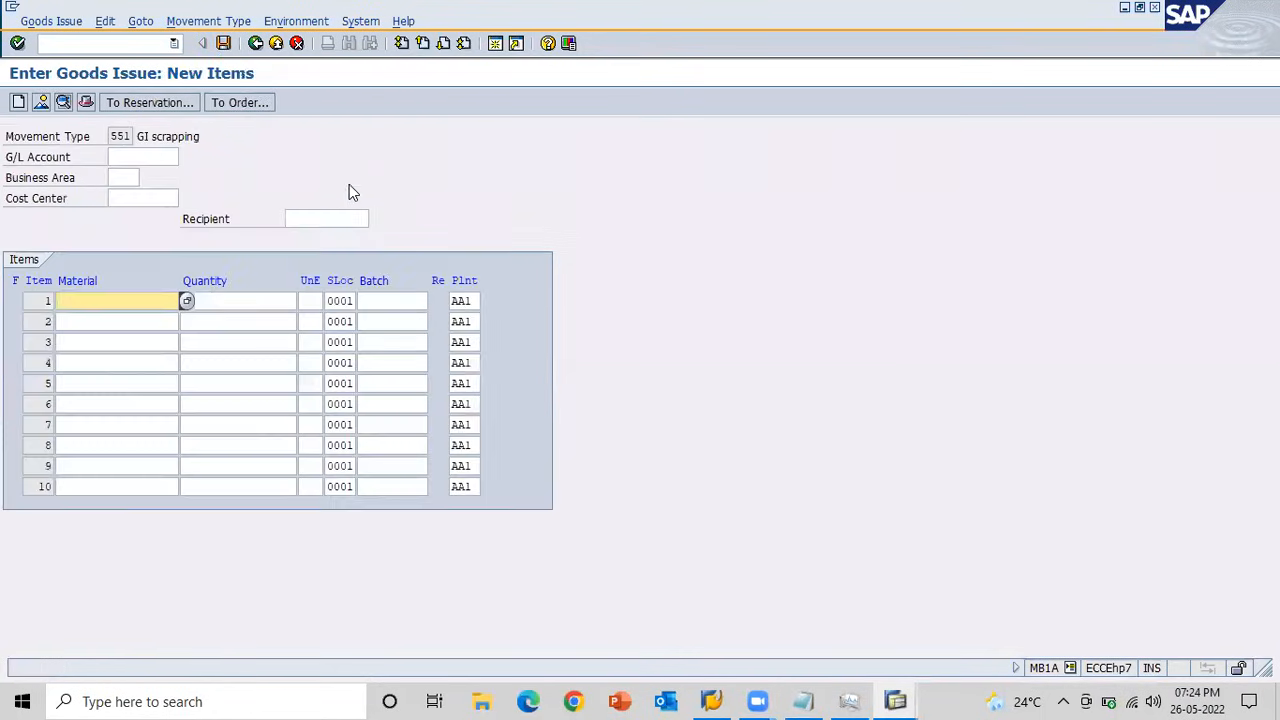
click(139, 297)
key(Down)
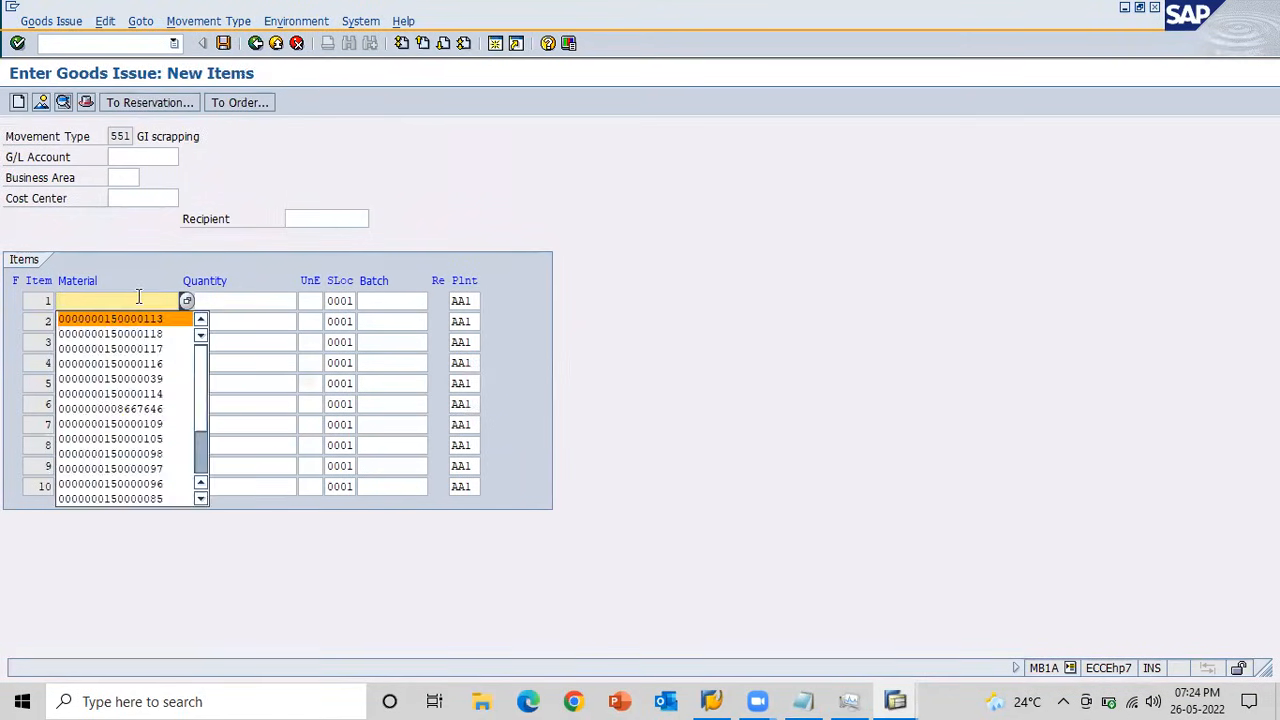
key(Return)
key(Tab)
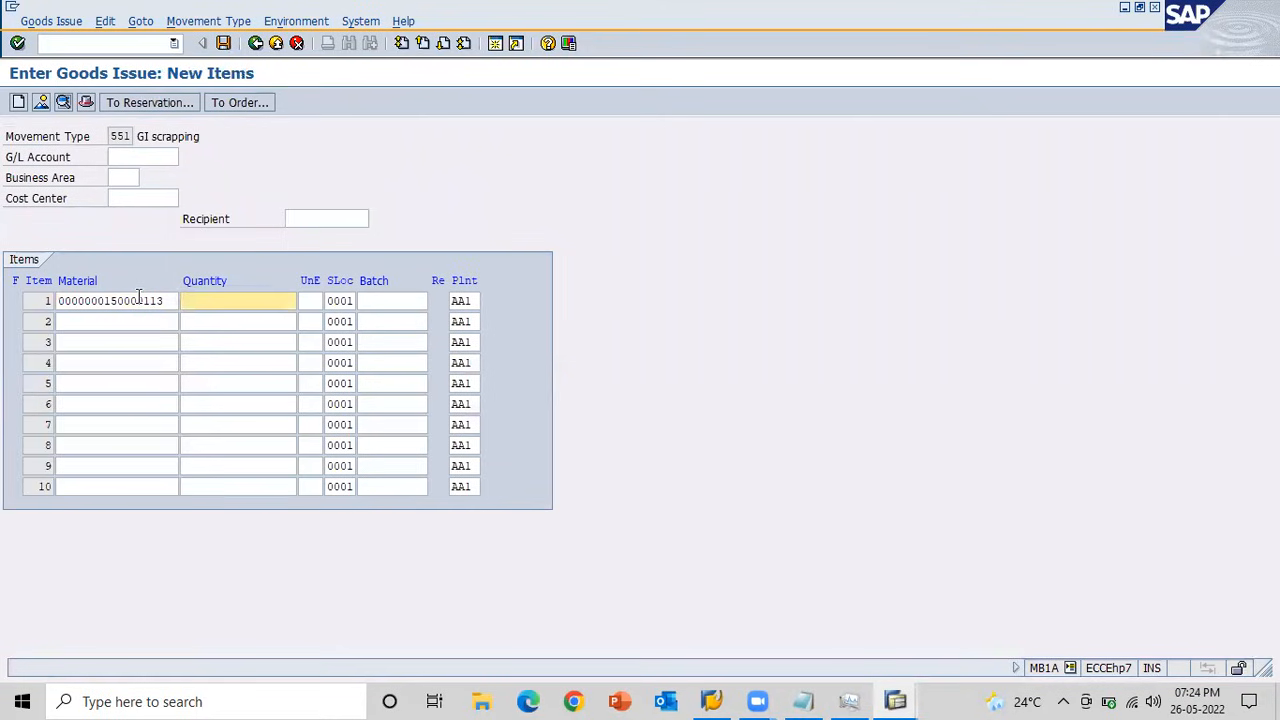
text(20)
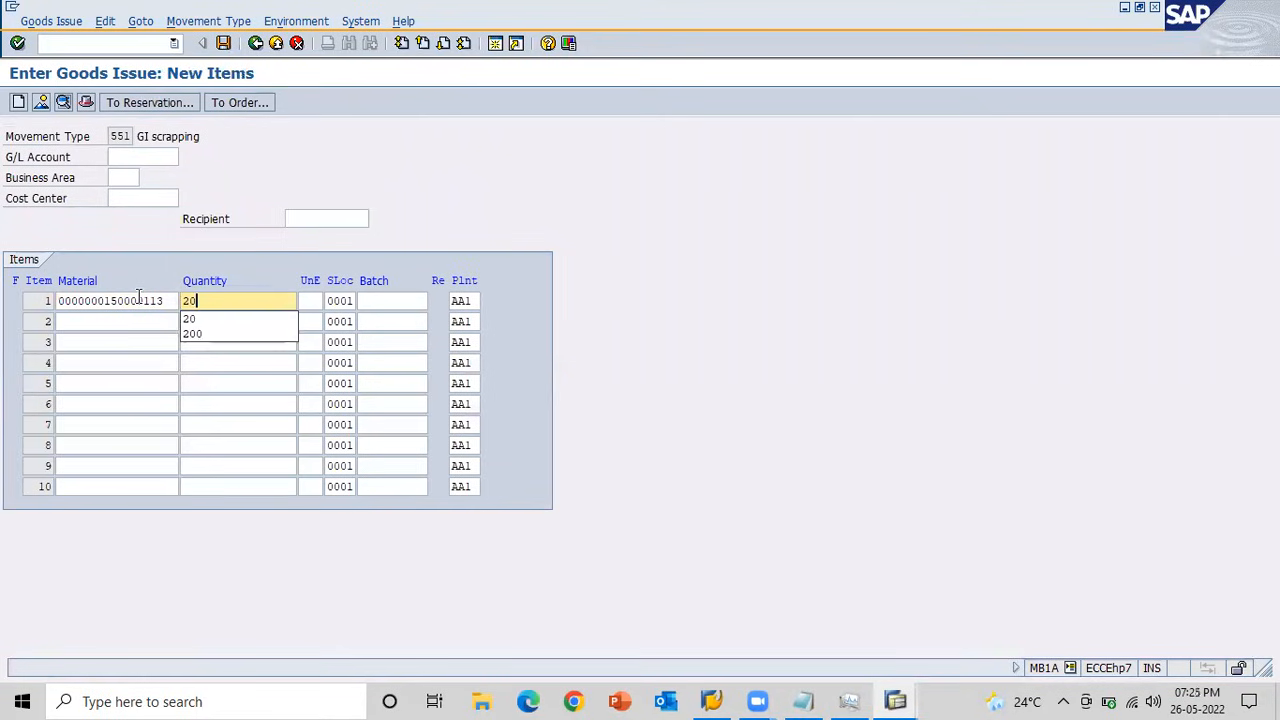
key(Return)
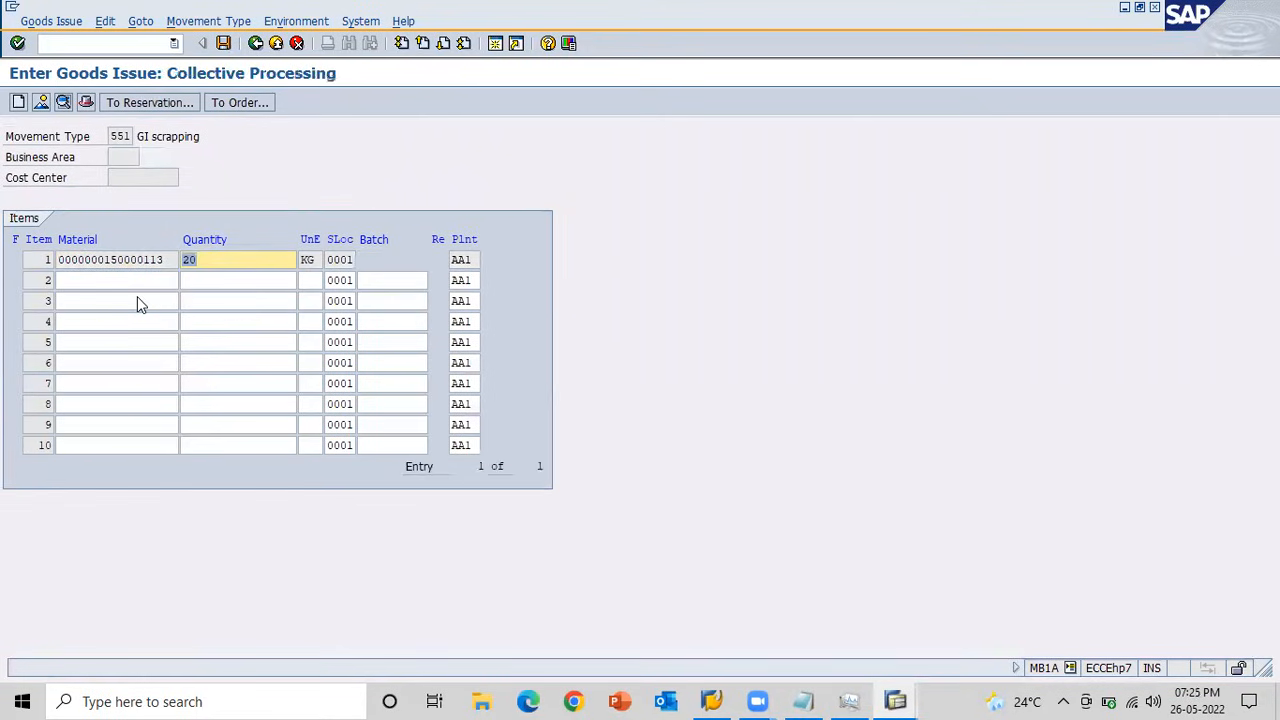
click(224, 44)
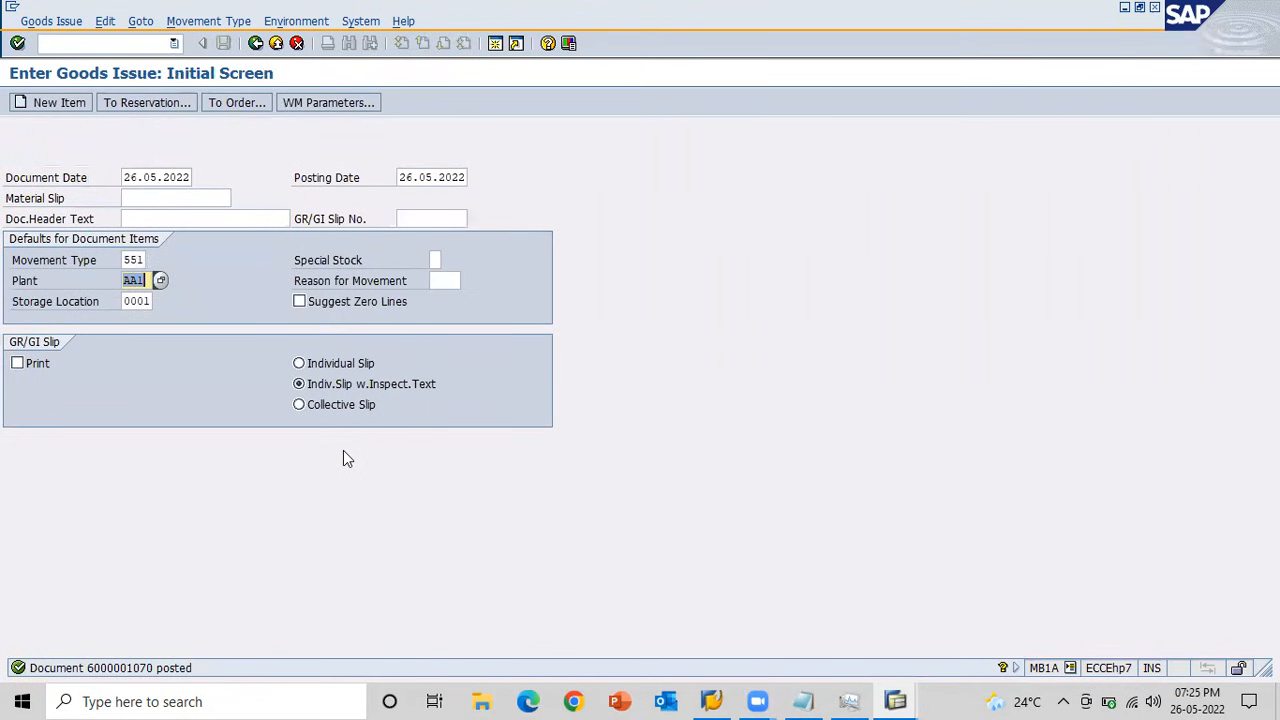
Refresh the material's stock overview and check the unrestricted-use stock at storage location 0001 BTM Layout.
key(alt+Tab)
key(alt+Tab)
key(alt+Tab)
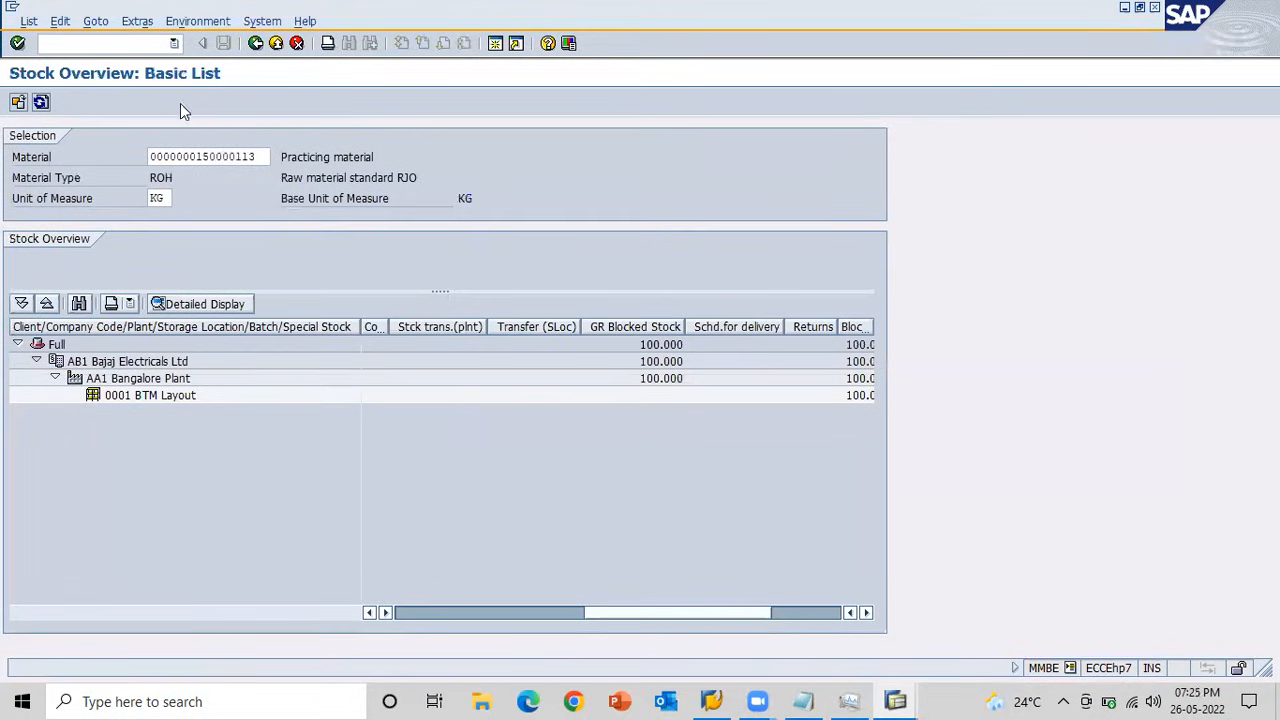
click(41, 102)
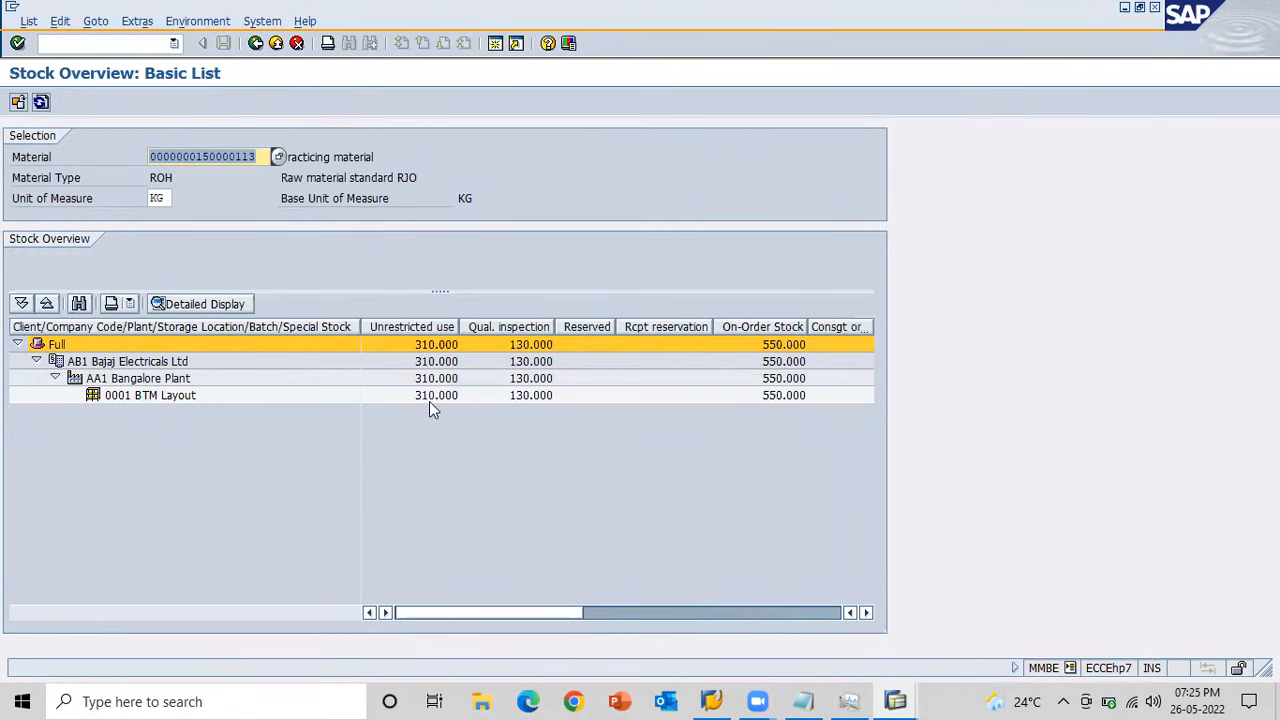
click(429, 399)
Display the newly posted 551 material document and open its accounting document.
key(alt+Tab)
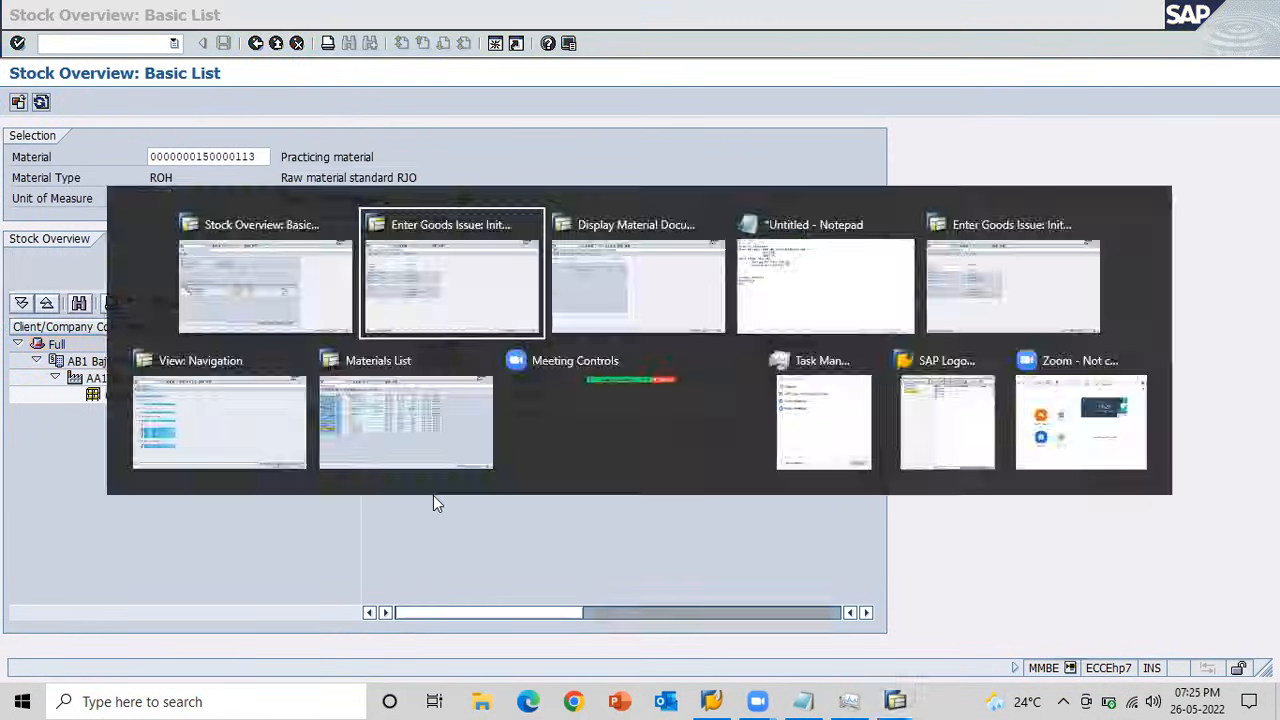
key(alt+Tab)
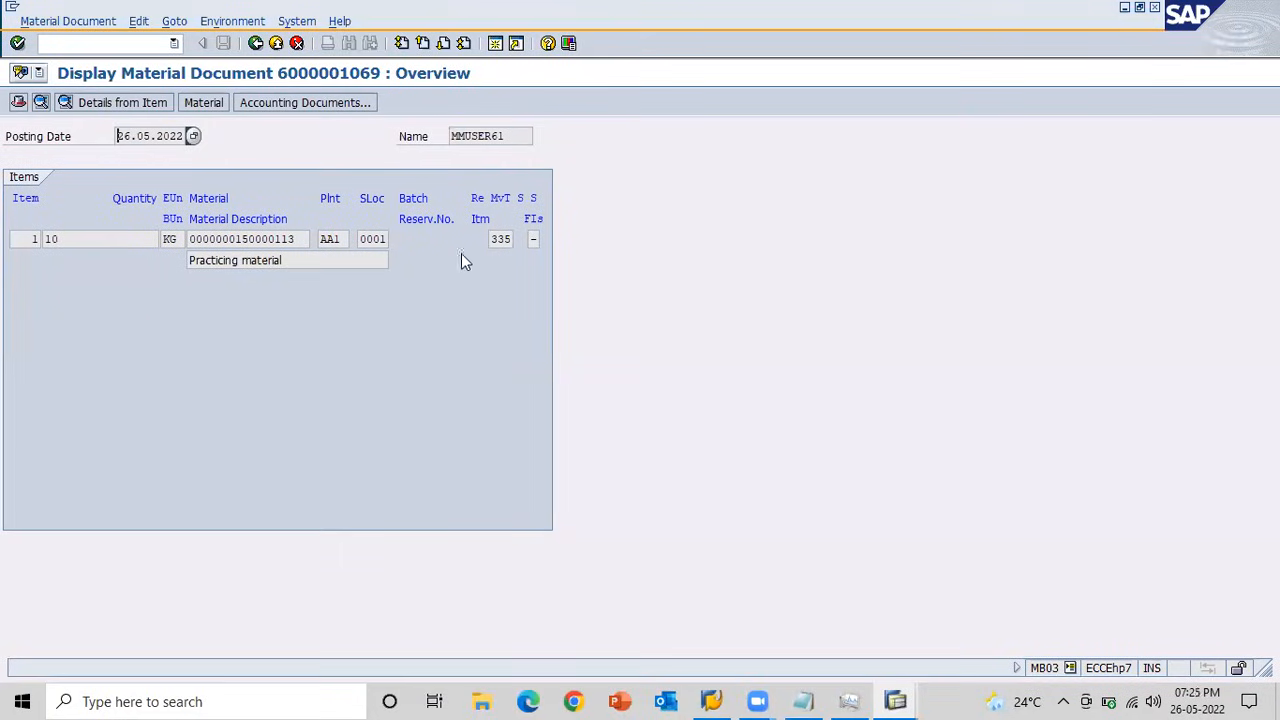
click(255, 44)
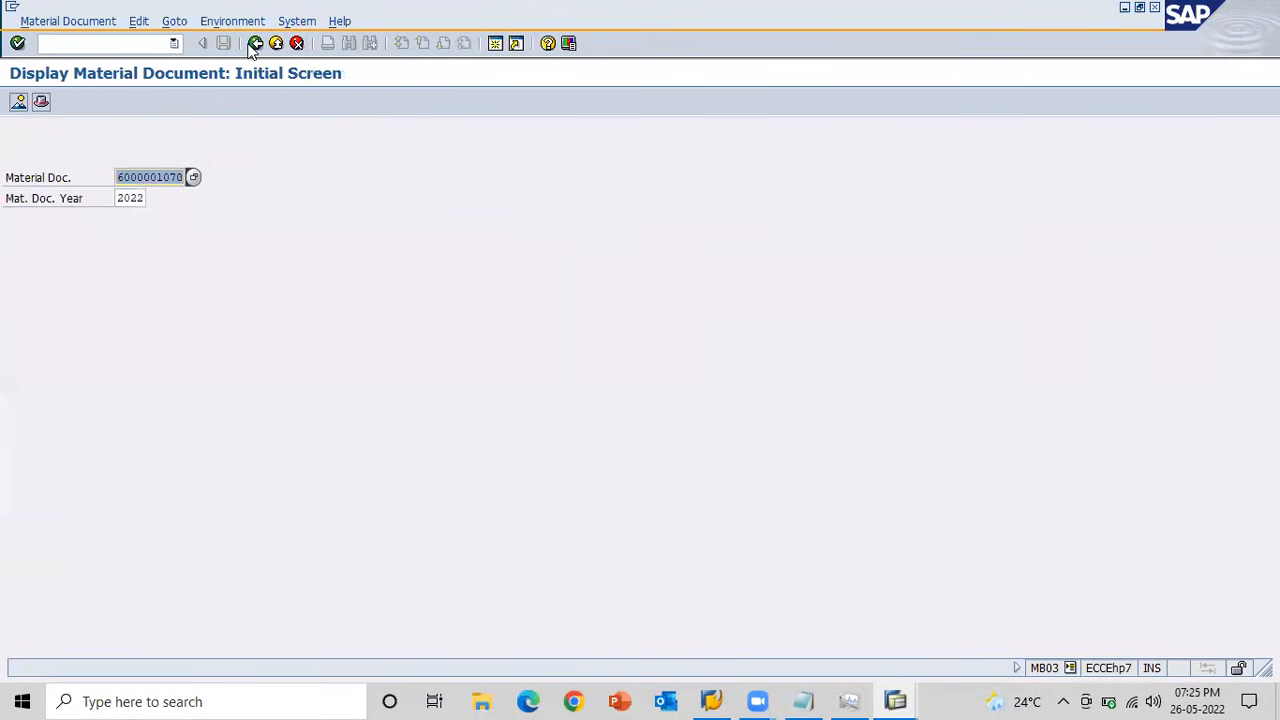
key(Return)
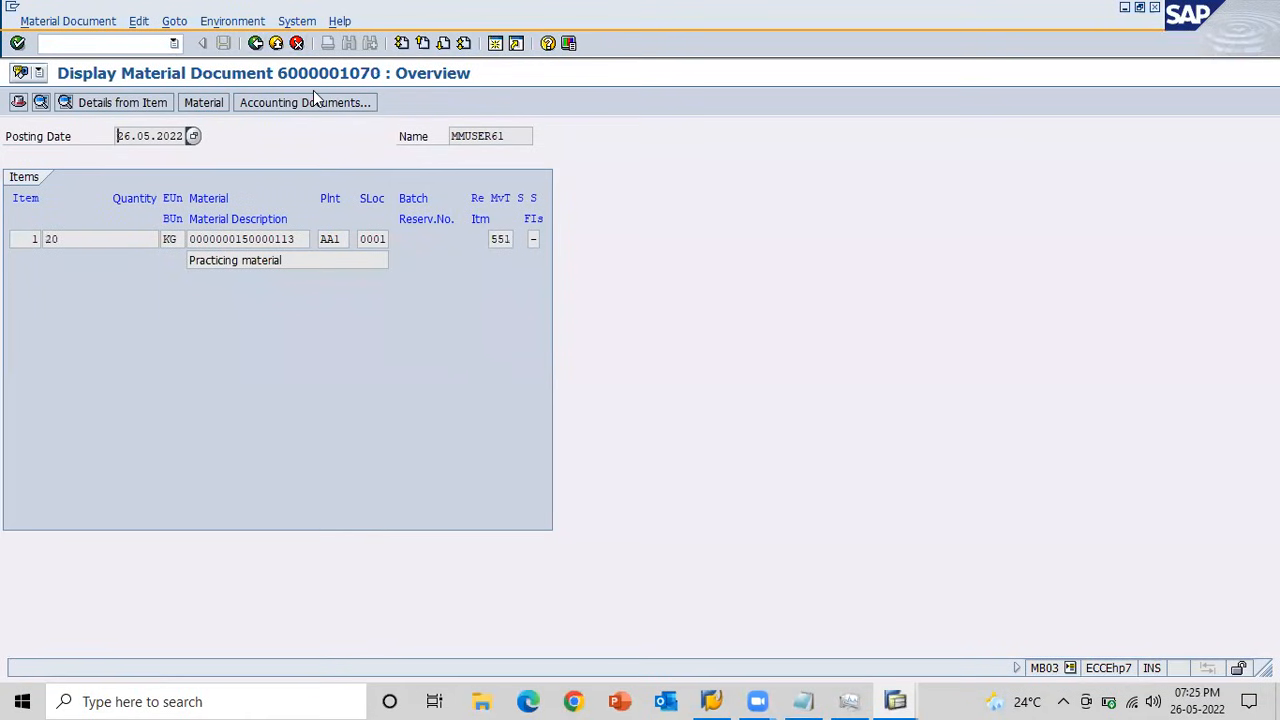
click(263, 104)
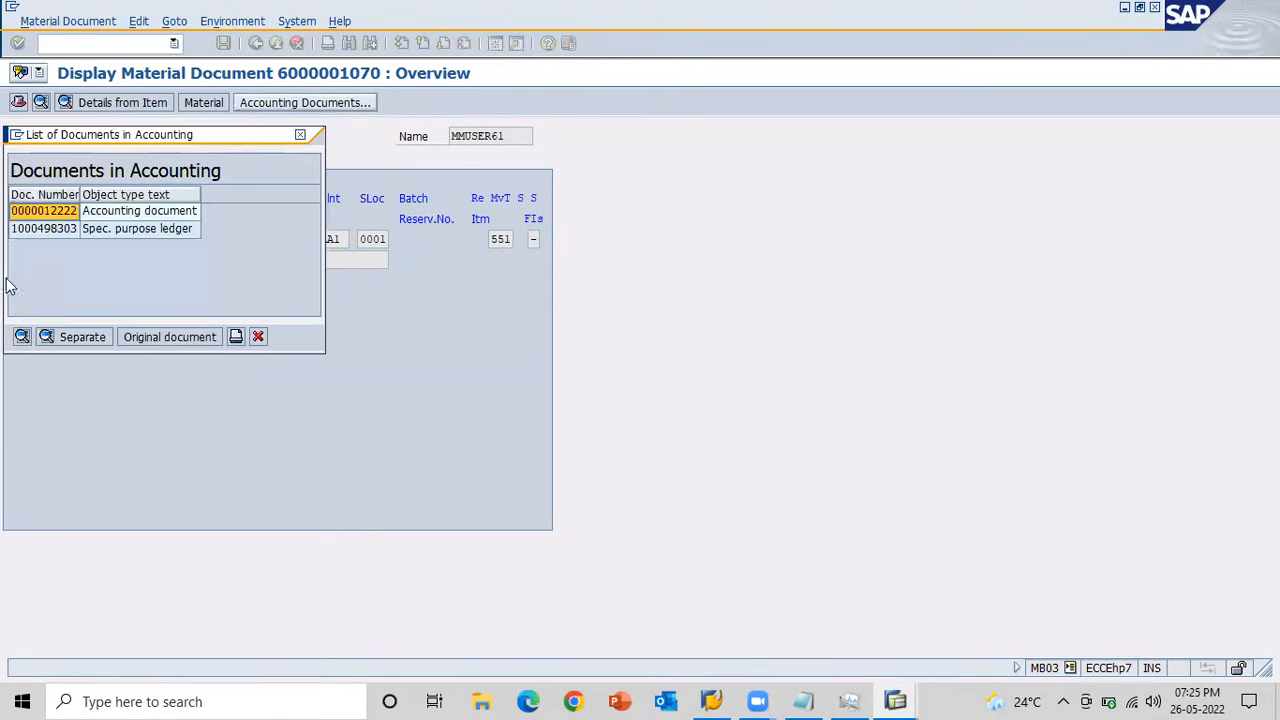
double_click(37, 216)
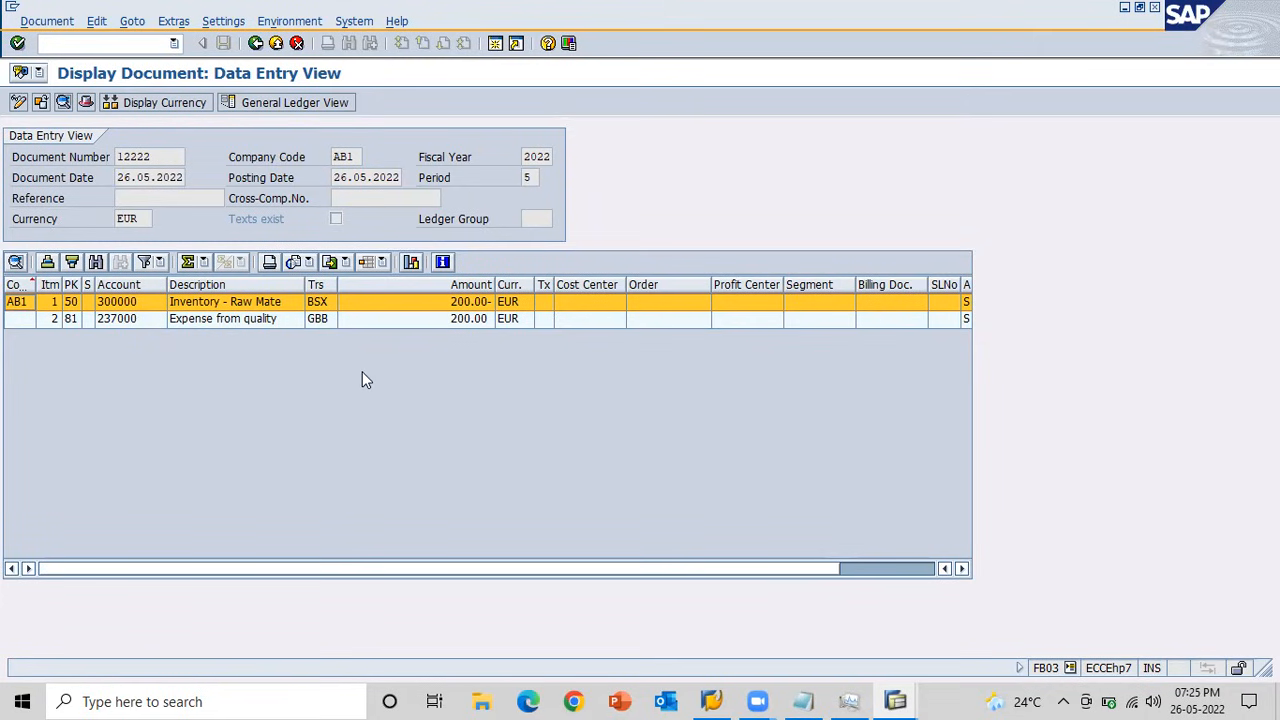
Return to the goods issue, set the movement type to 553 and enter cost center AB1_CC for the new items.
key(alt+Tab)
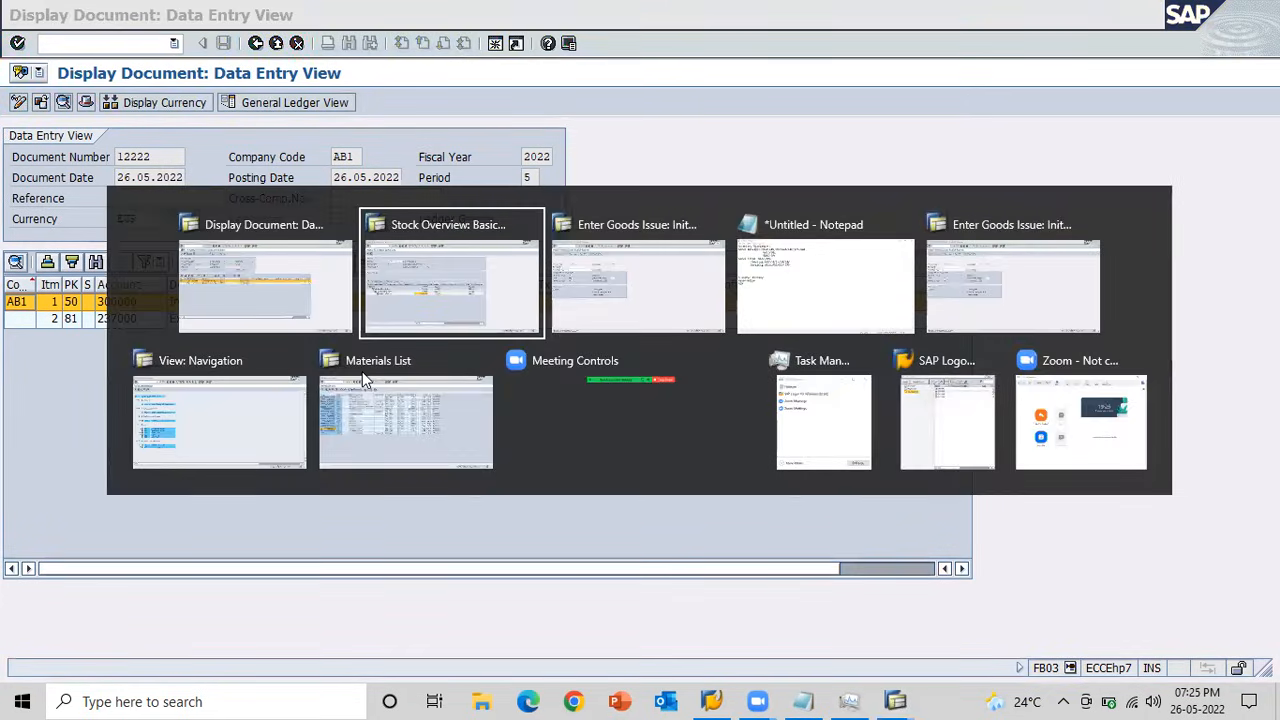
key(alt+Tab)
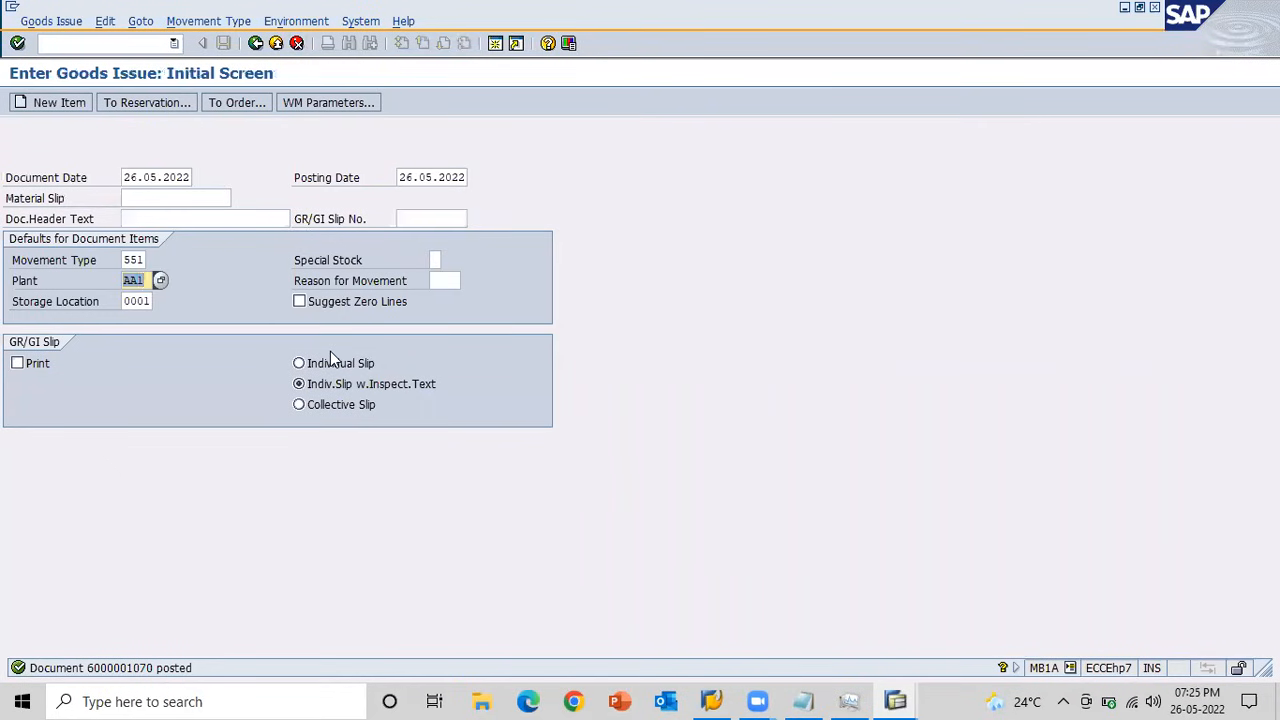
text(553)
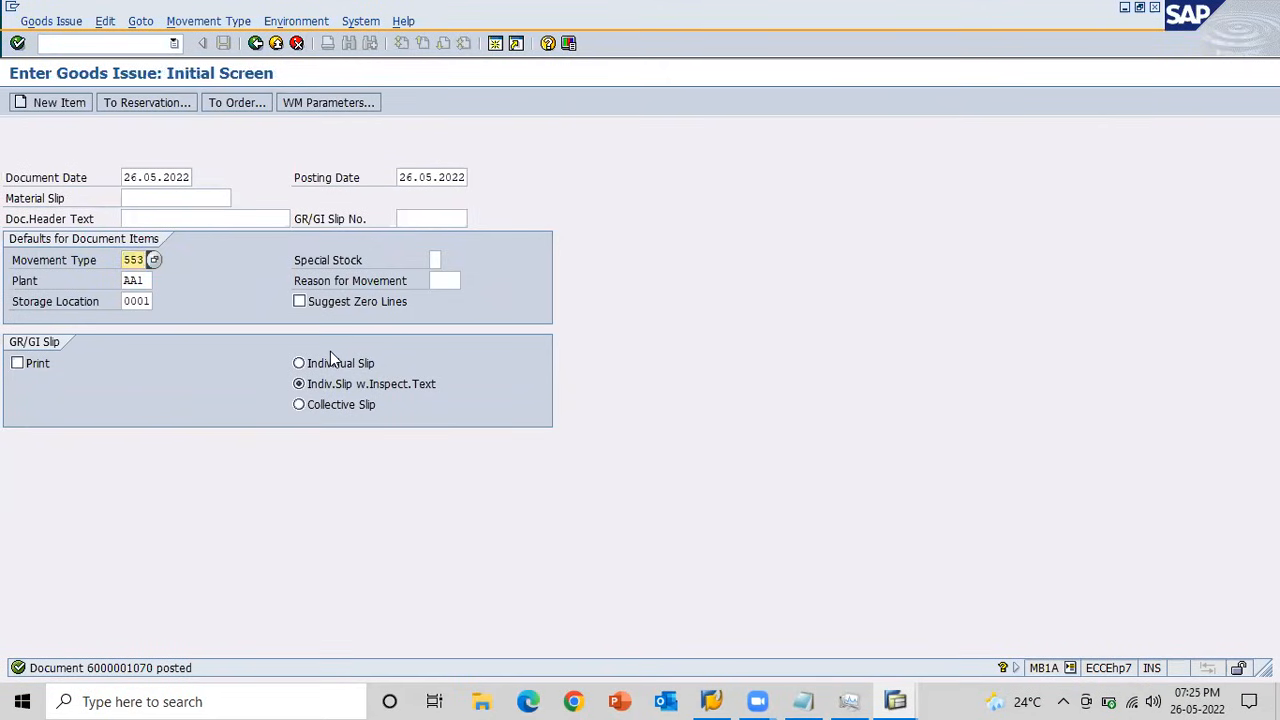
key(Return)
key(BackSpace)
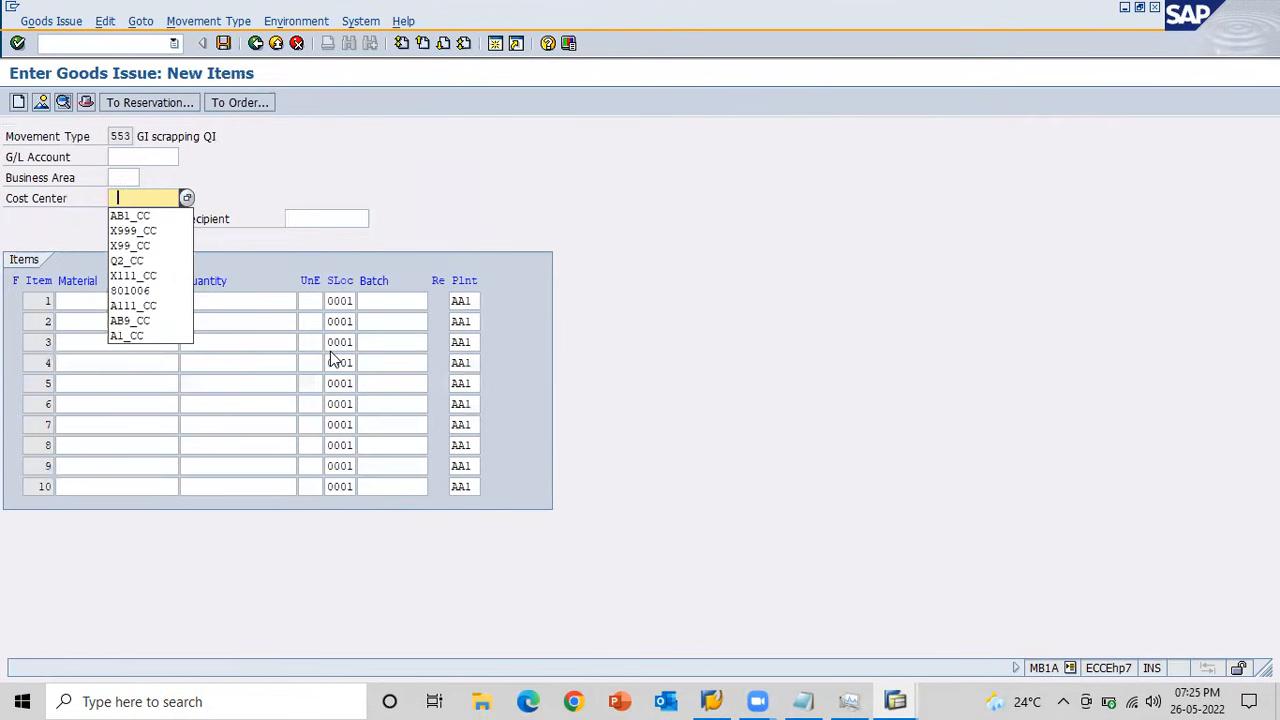
key(Down)
key(Return)
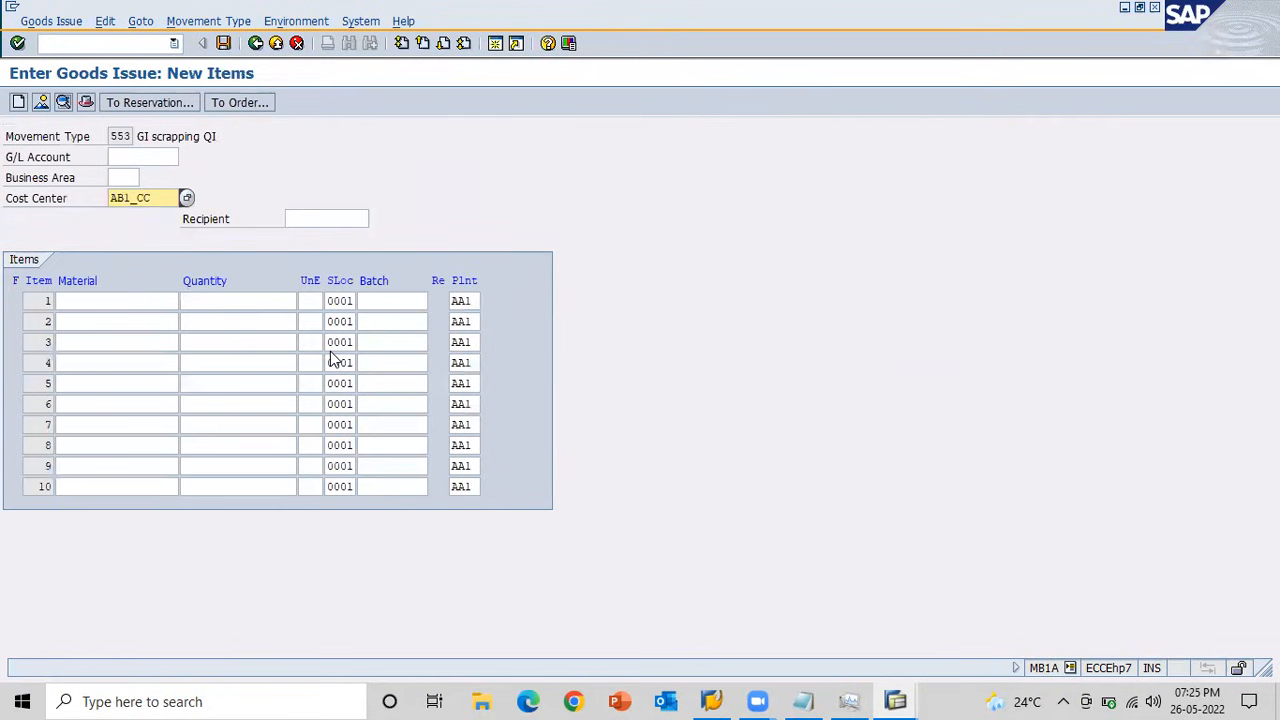
key(Tab)
key(Tab)
key(BackSpace)
key(Down)
key(Return)
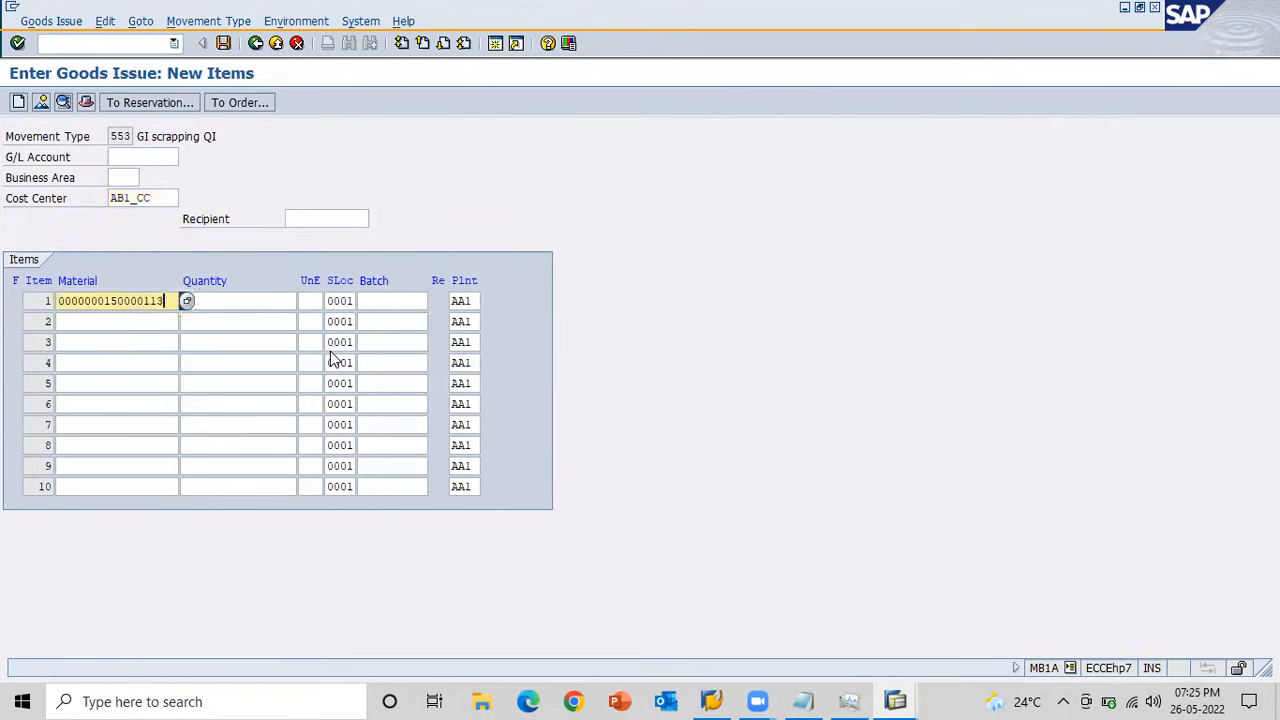
key(Tab)
key(BackSpace)
key(Down)
key(Return)
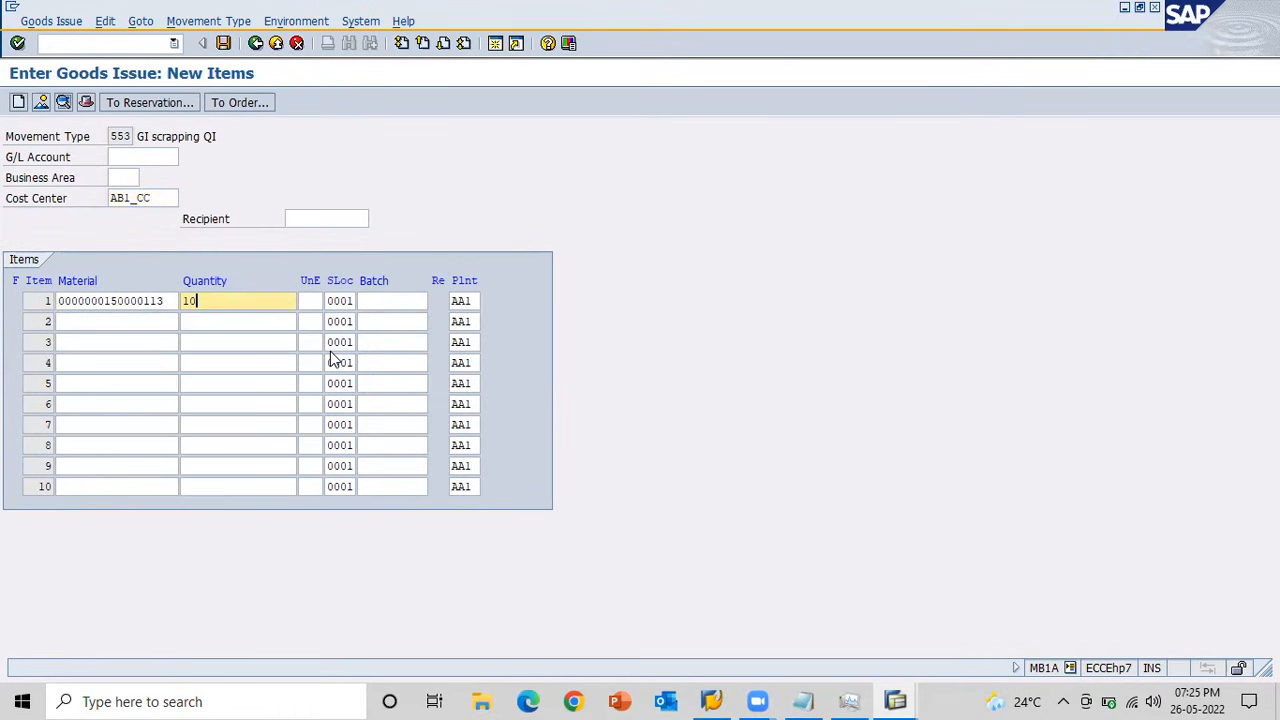
key(Return)
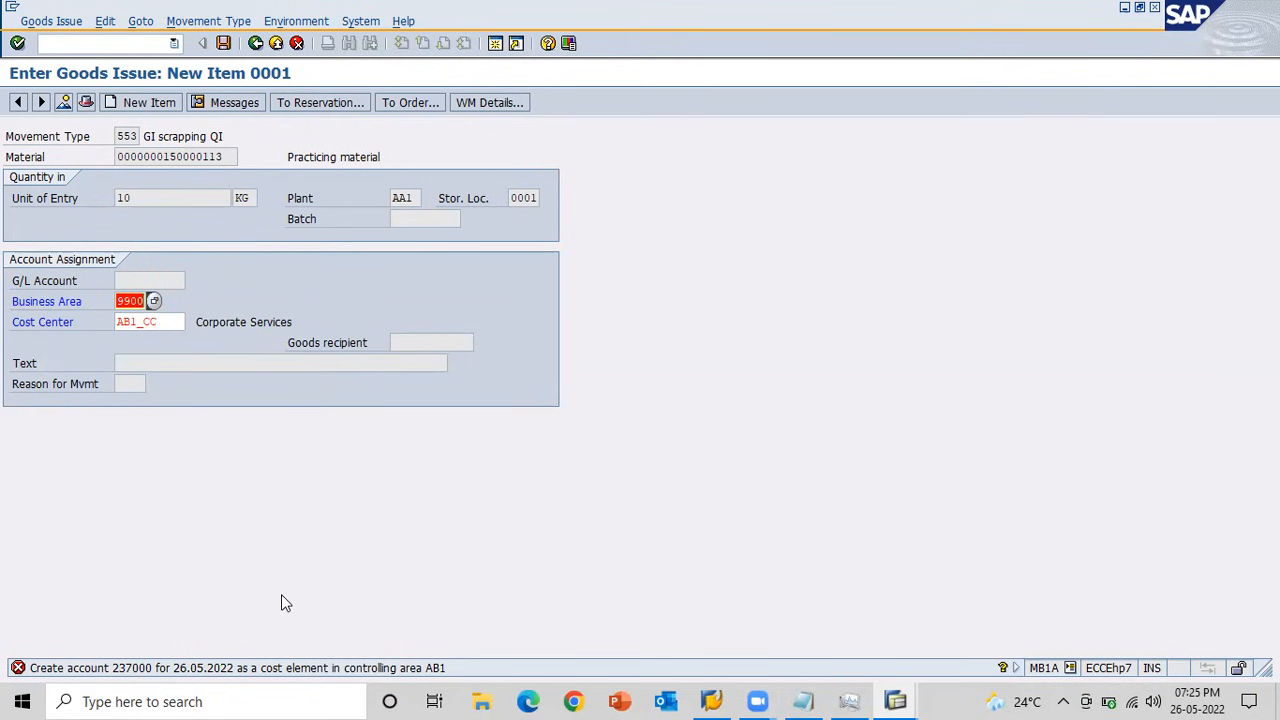
Switch to the other goods issue session, start transaction SPRO and display the SAP reference IMG.
key(alt+Tab)
key(Tab)
key(Tab)
key(Tab)
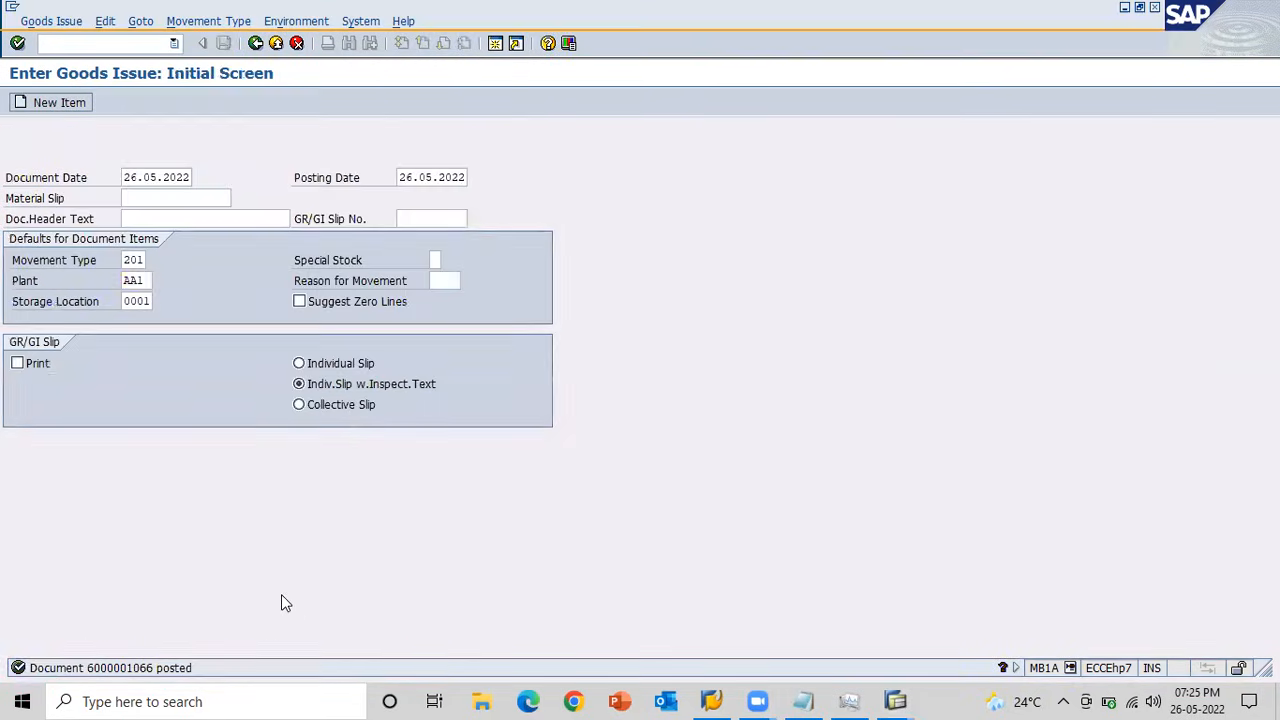
click(44, 43)
text(/nSPRO)
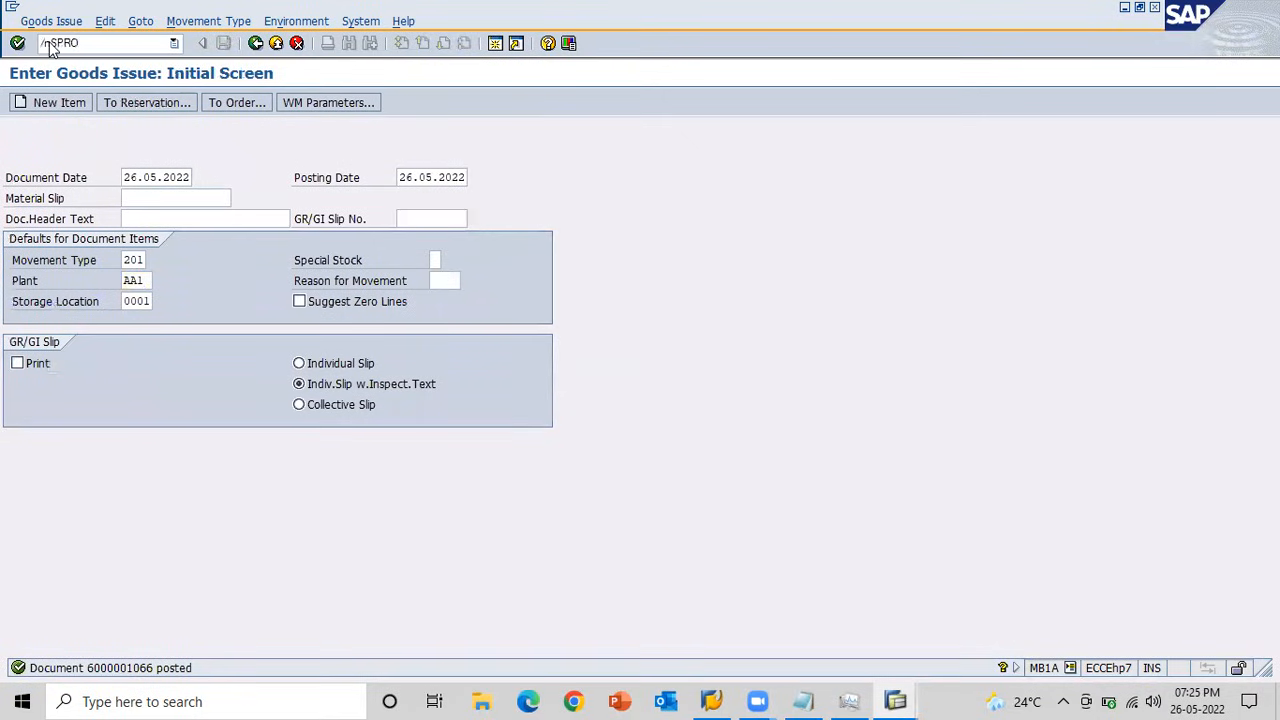
key(Return)
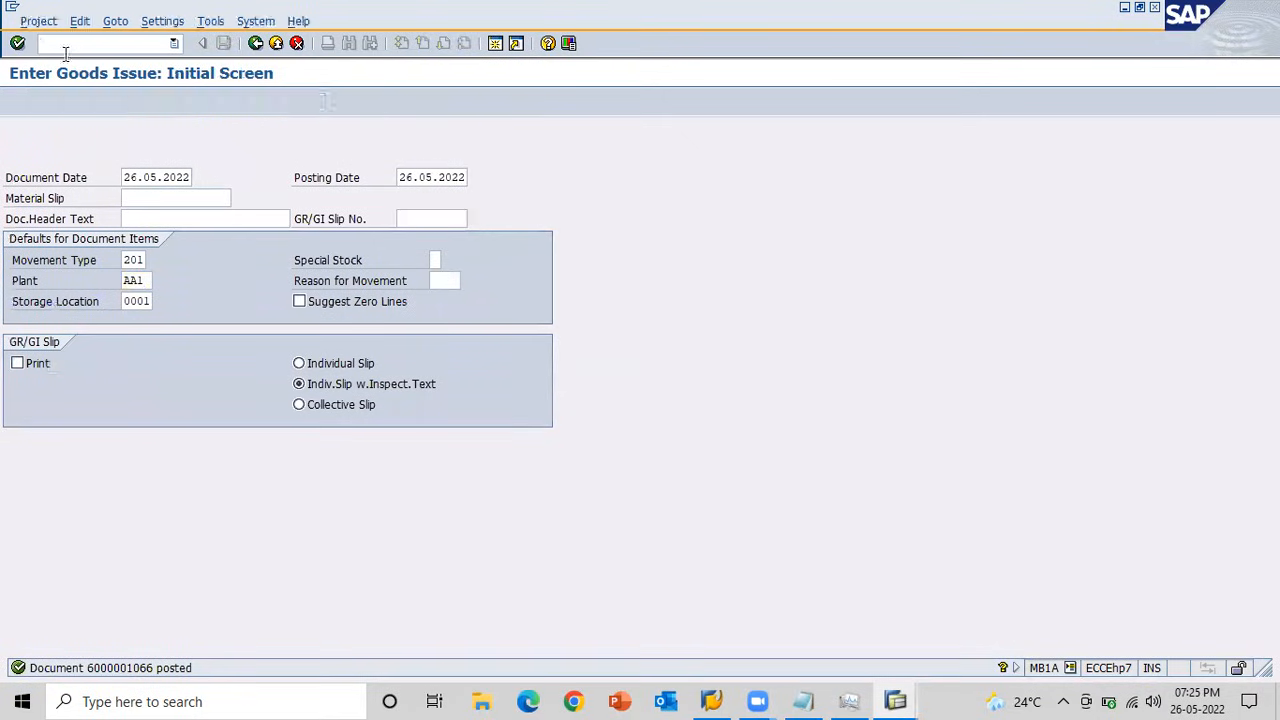
click(115, 104)
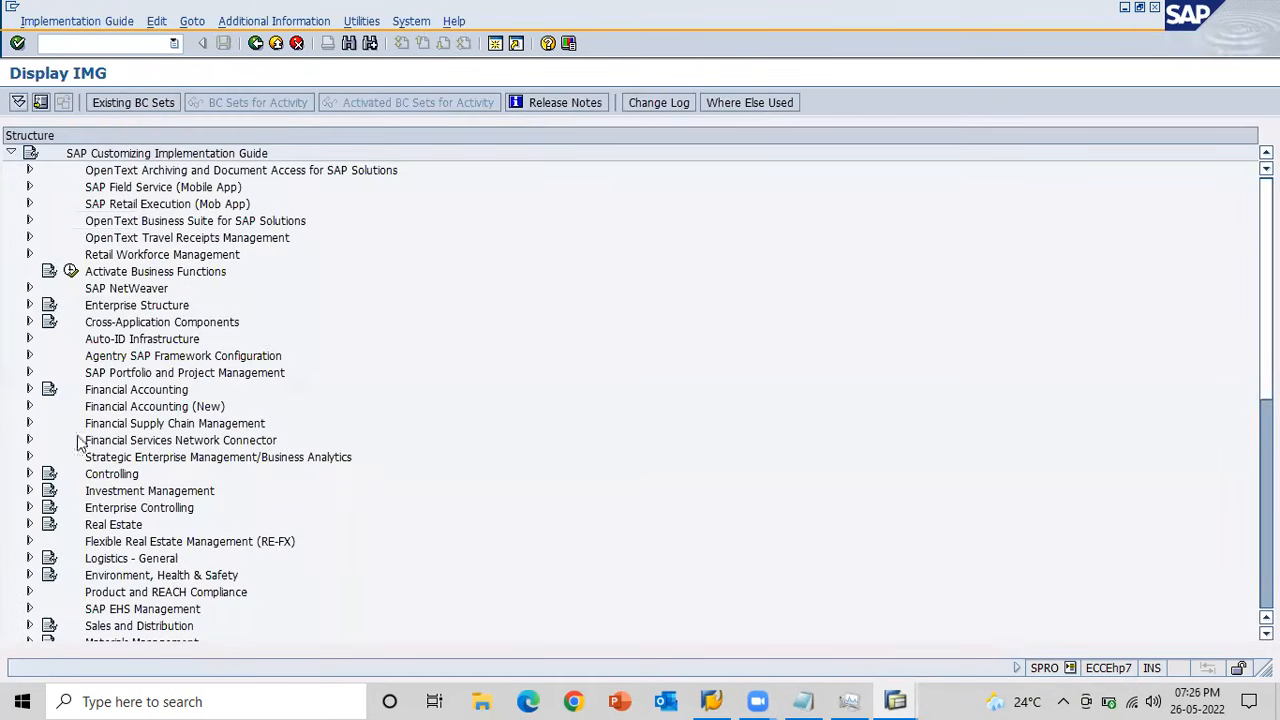
Start Create Primary Cost Element from the Create Cost Elements activity under Controlling, Cost Element Accounting, Master Data, Cost Elements.
click(29, 473)
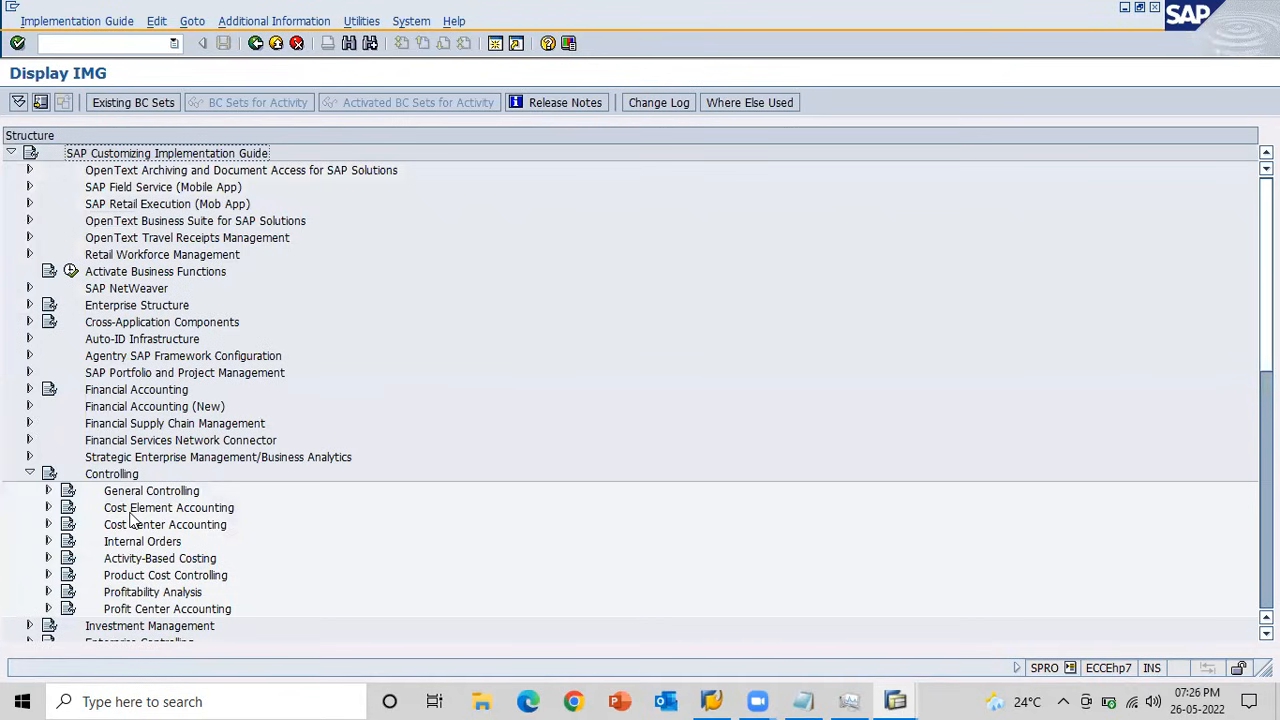
click(48, 507)
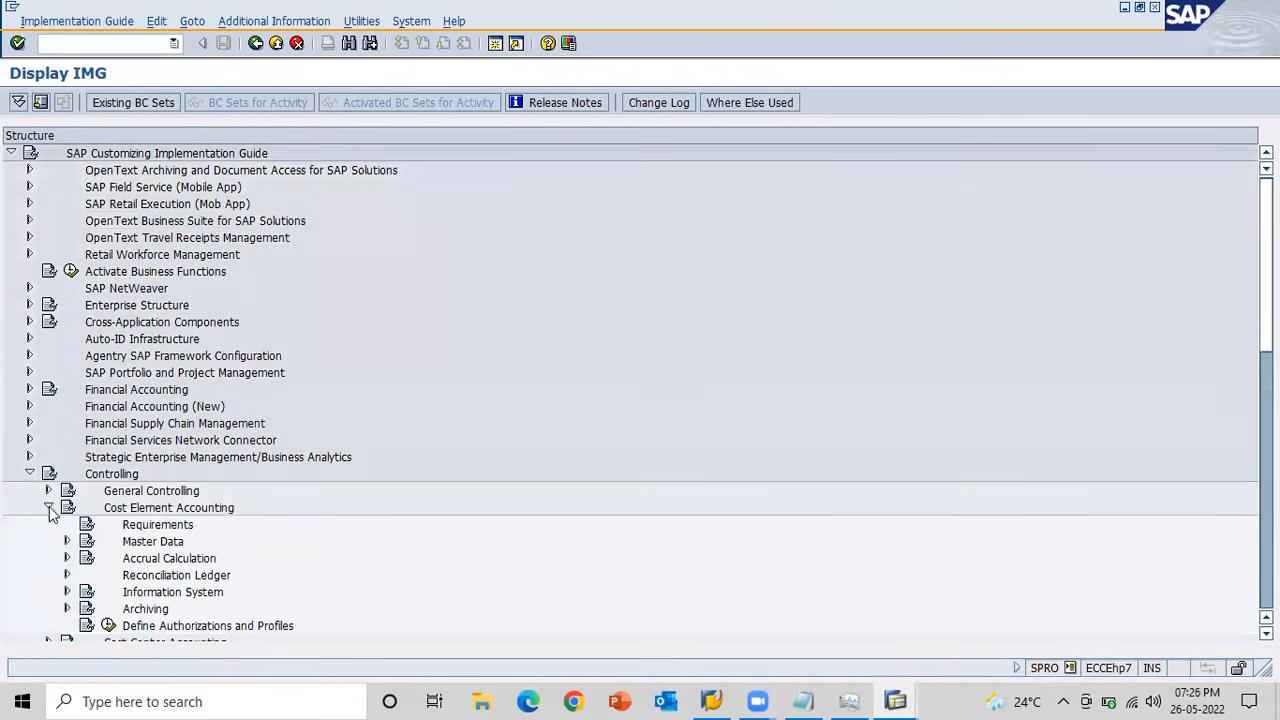
click(66, 541)
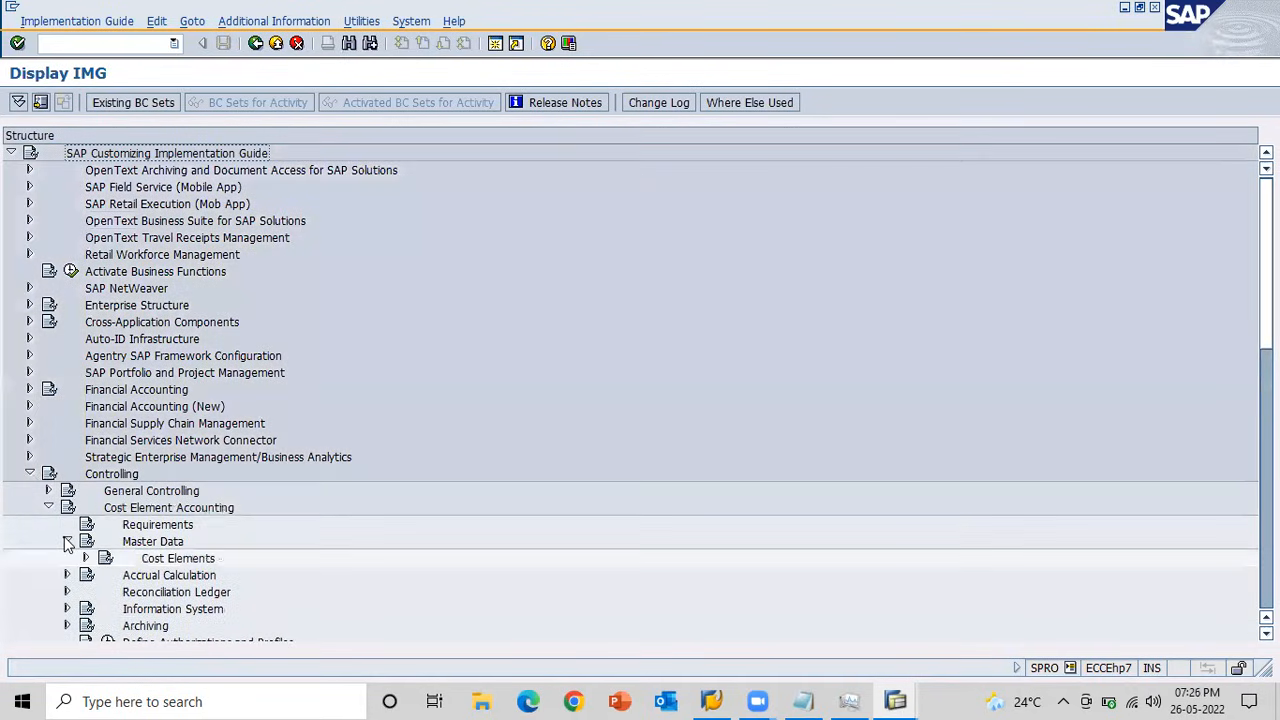
click(86, 558)
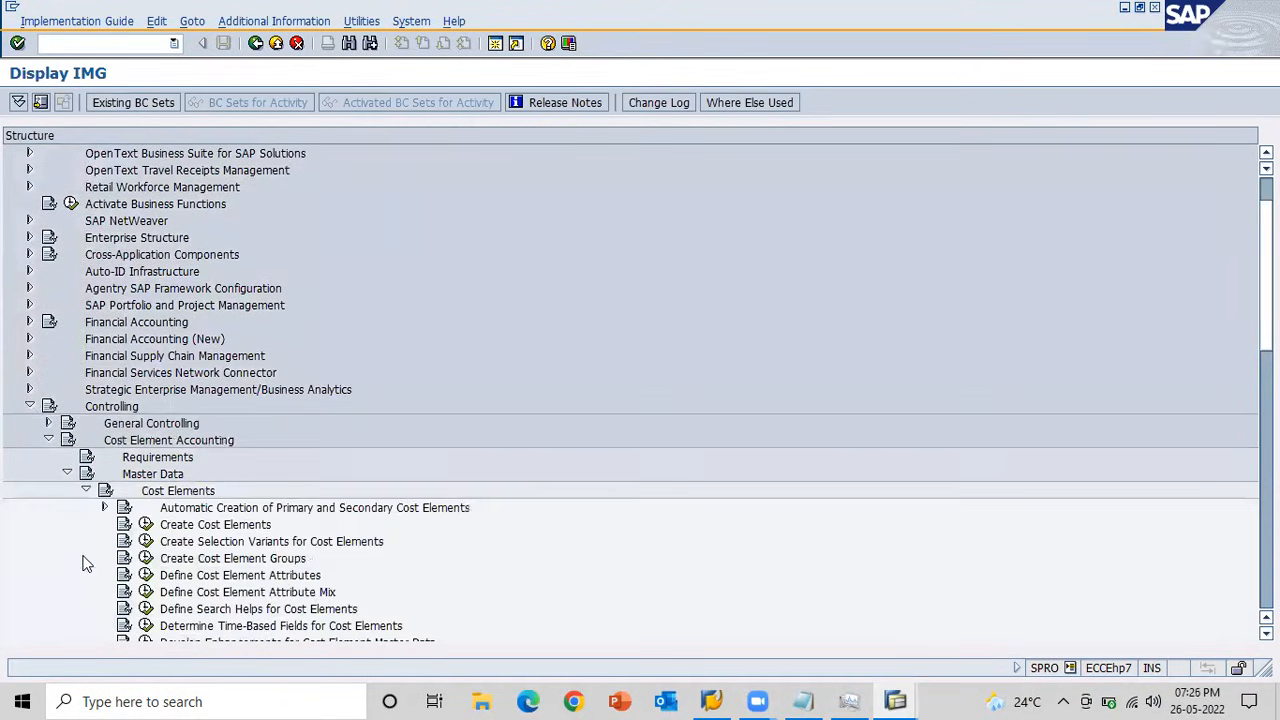
click(145, 524)
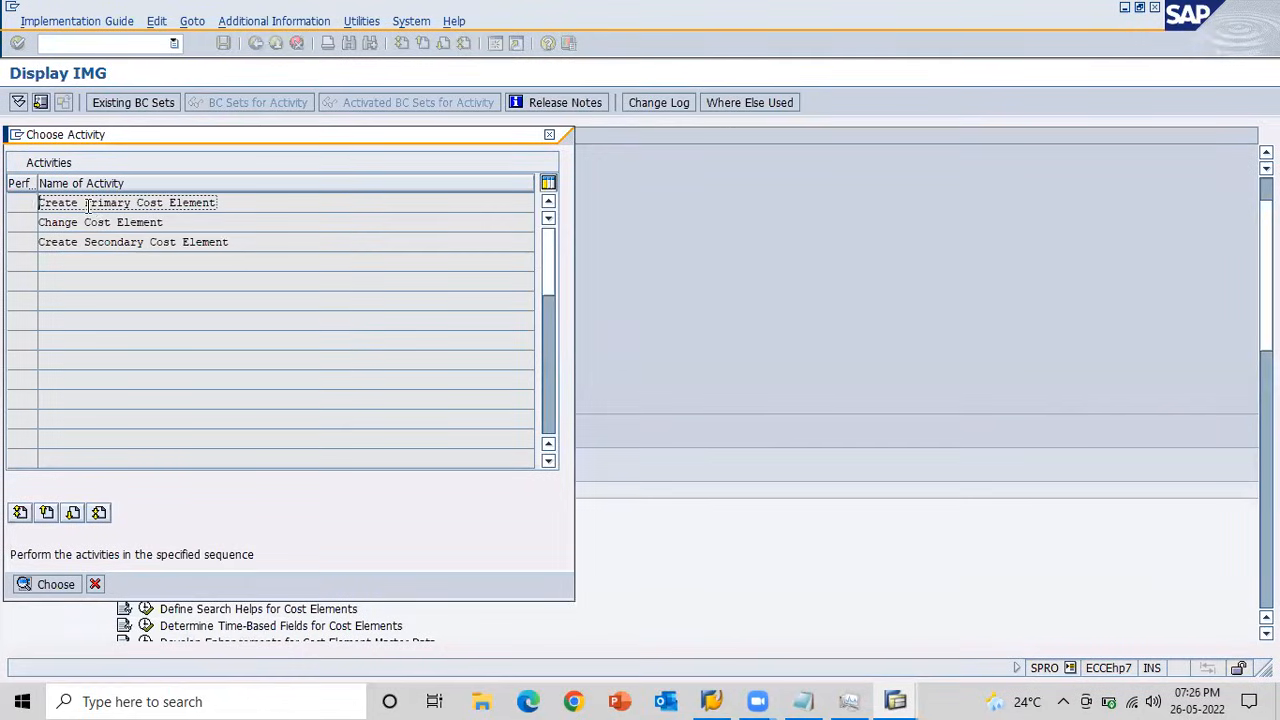
double_click(88, 204)
Check the account required by the 553 goods issue, and enter cost element 237000 valid from 26.05.2022 to open its basic data.
key(alt+Tab)
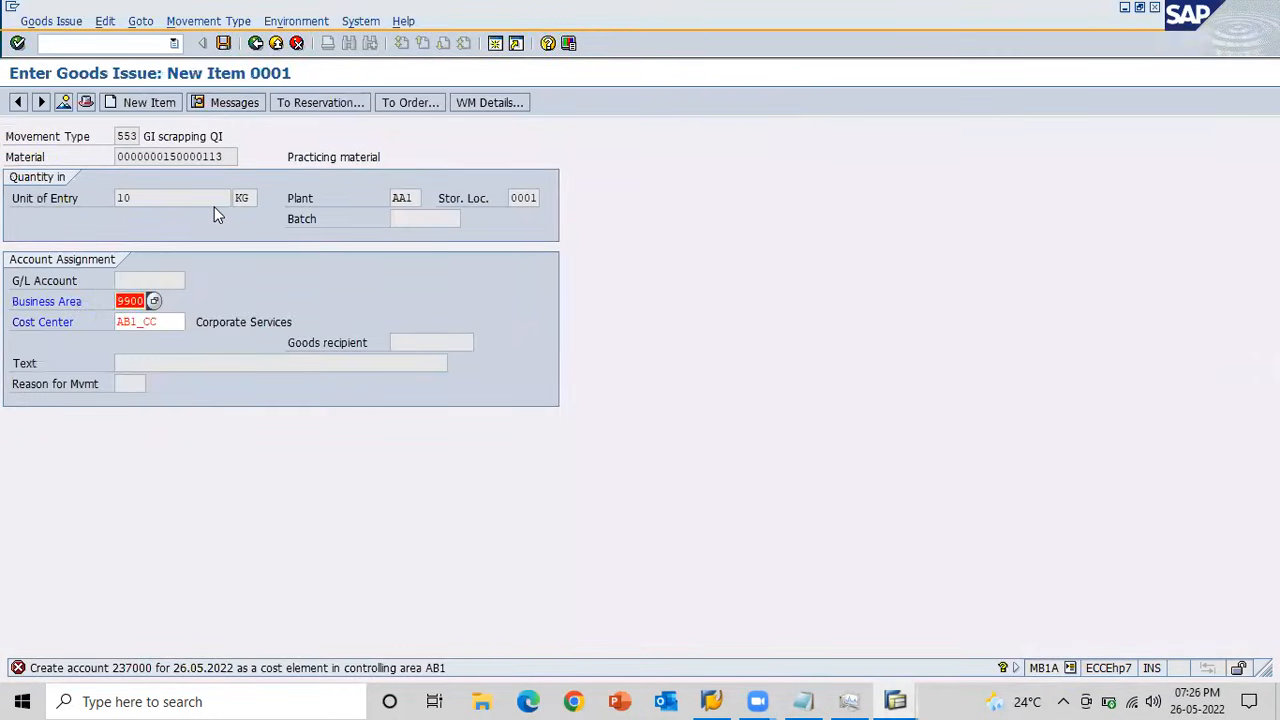
key(alt+Tab)
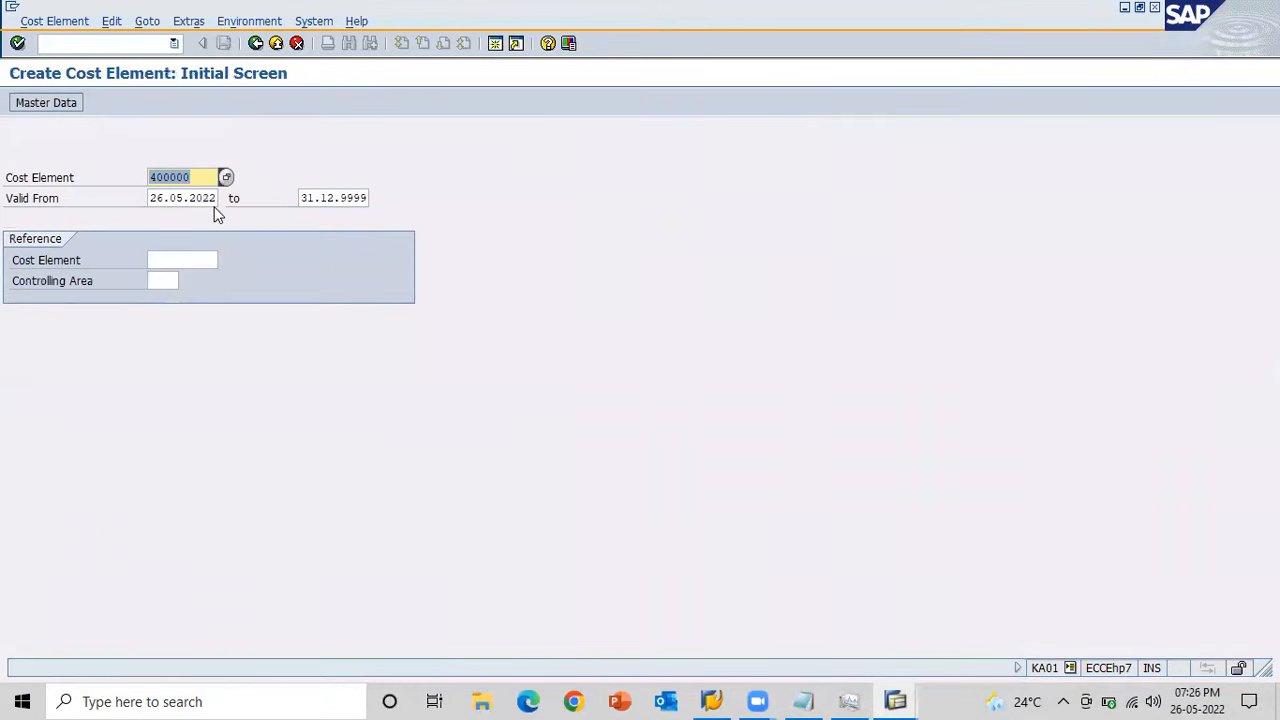
text(2370)
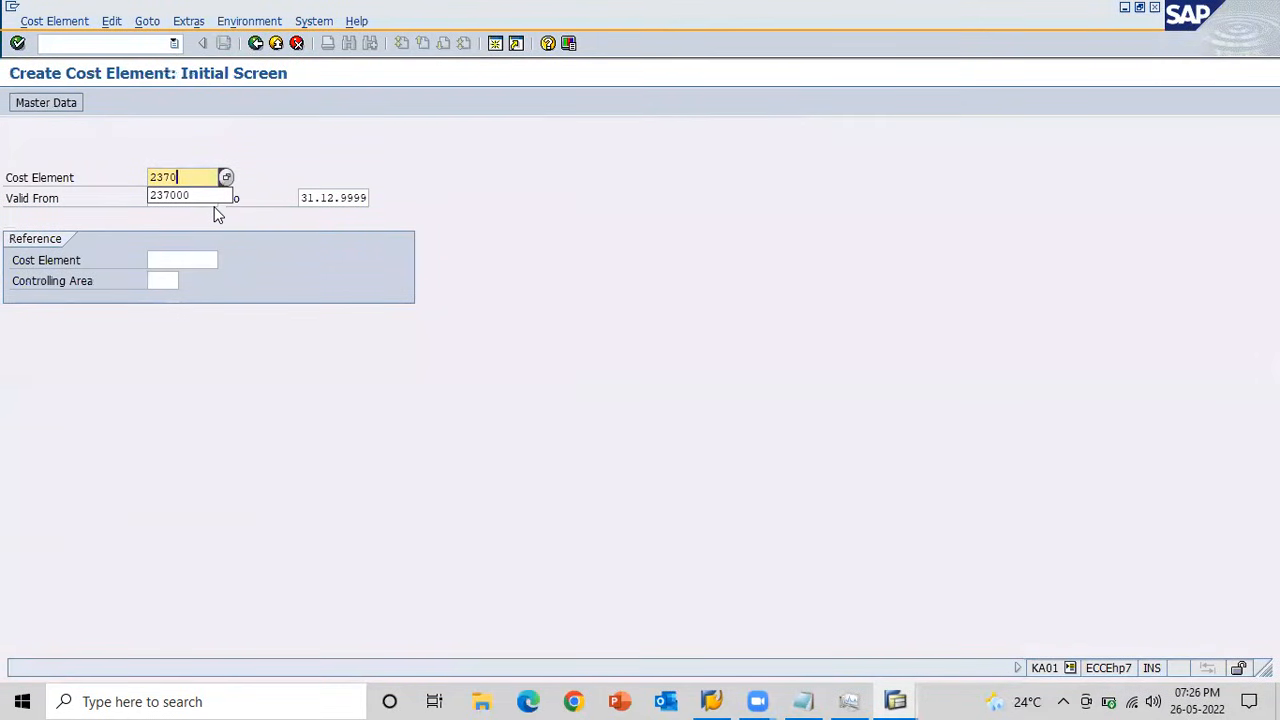
key(Tab)
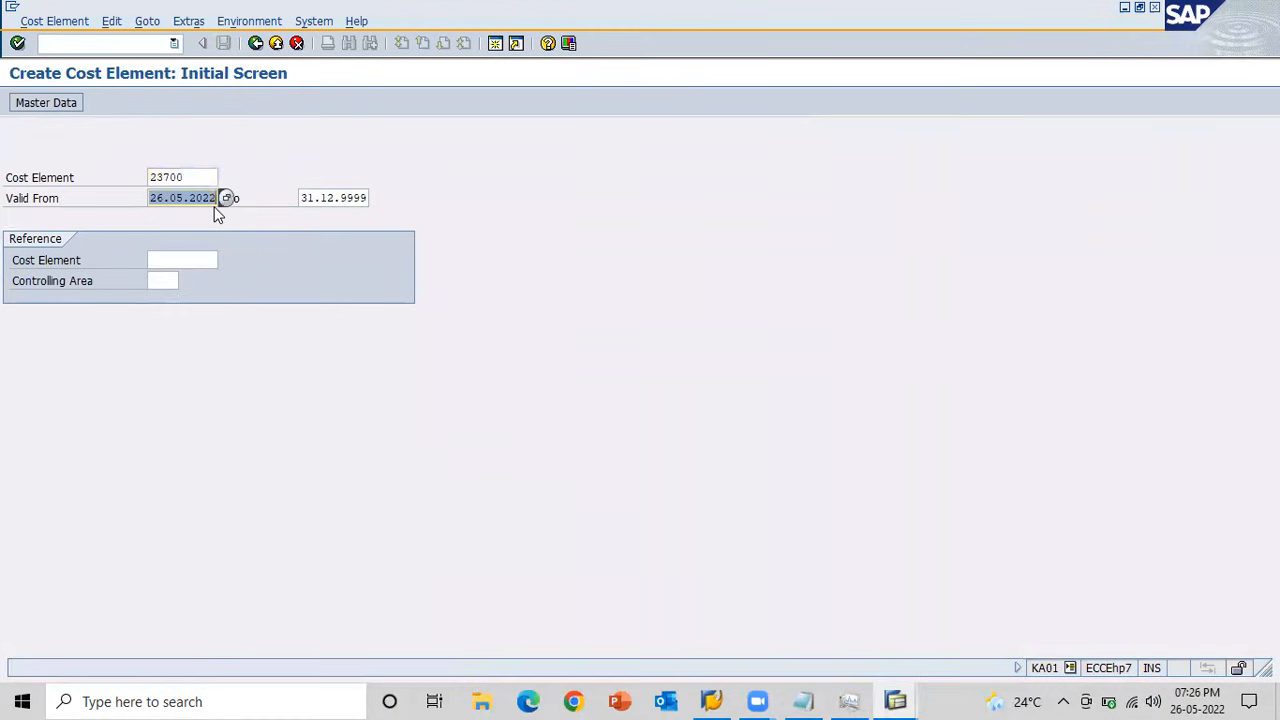
key(Return)
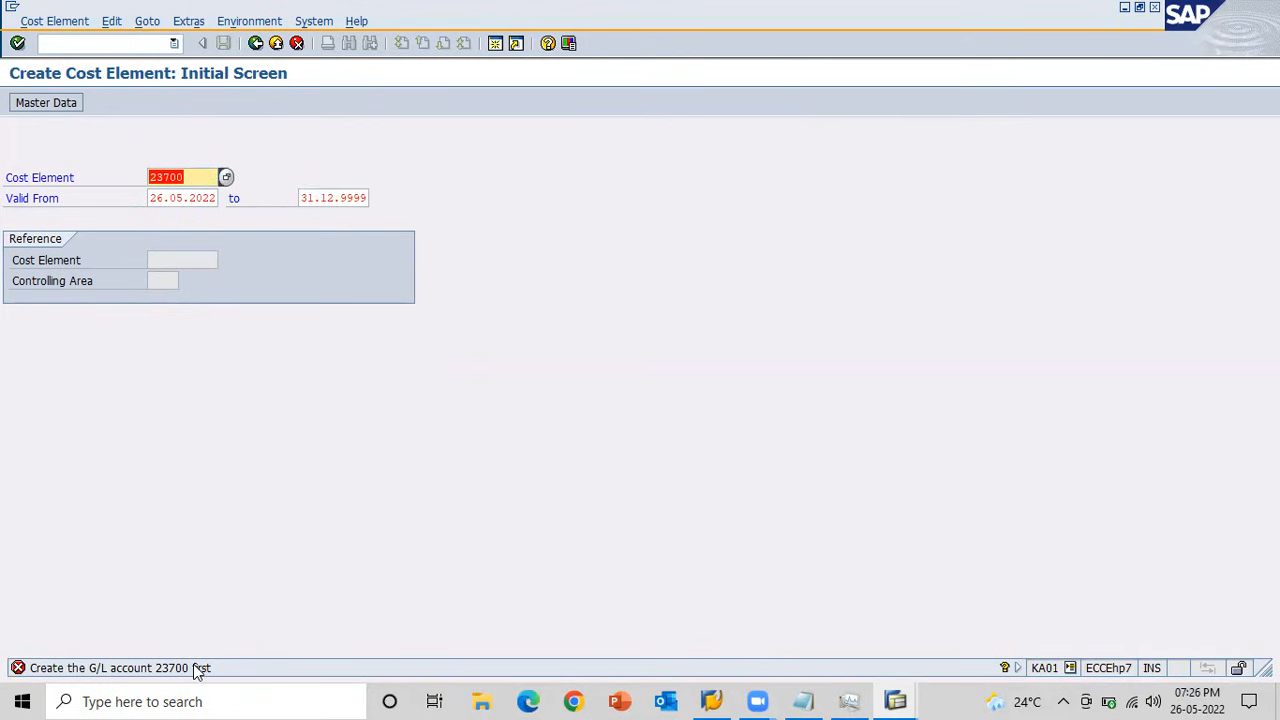
click(192, 177)
key(Return)
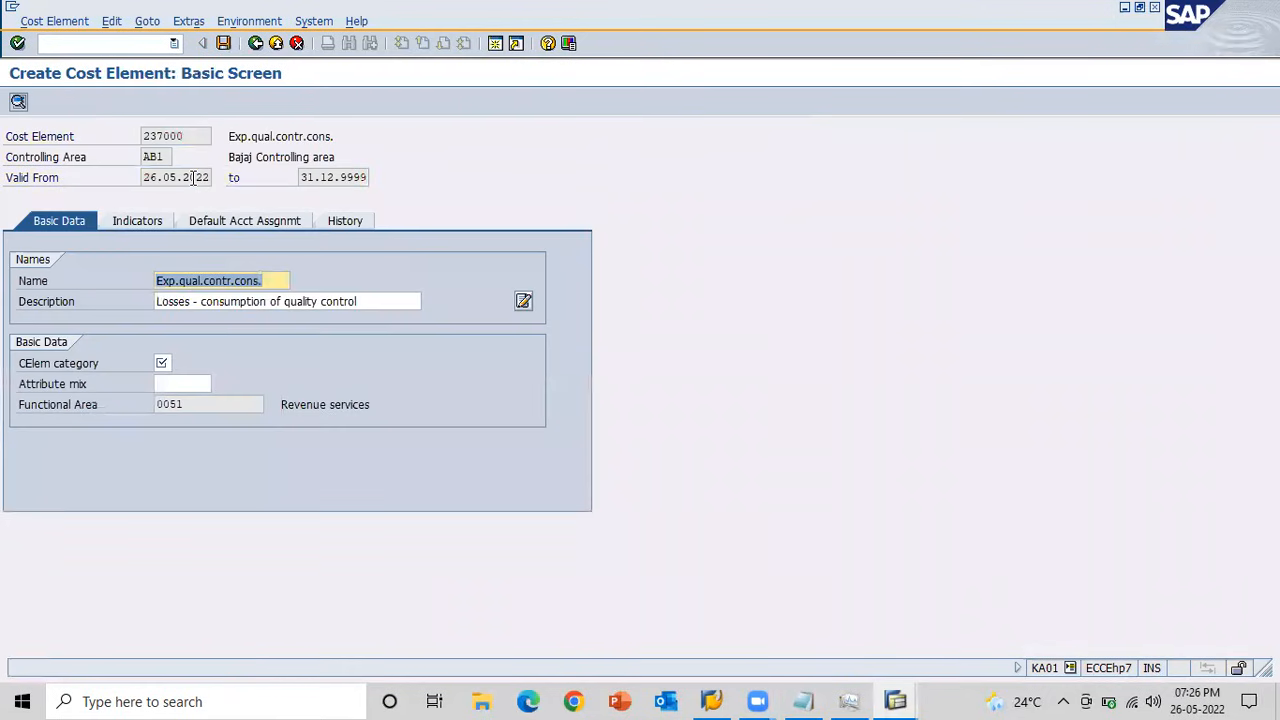
Set the cost element category of cost element 237000 to 1.
click(164, 364)
key(Down)
key(Down)
key(Return)
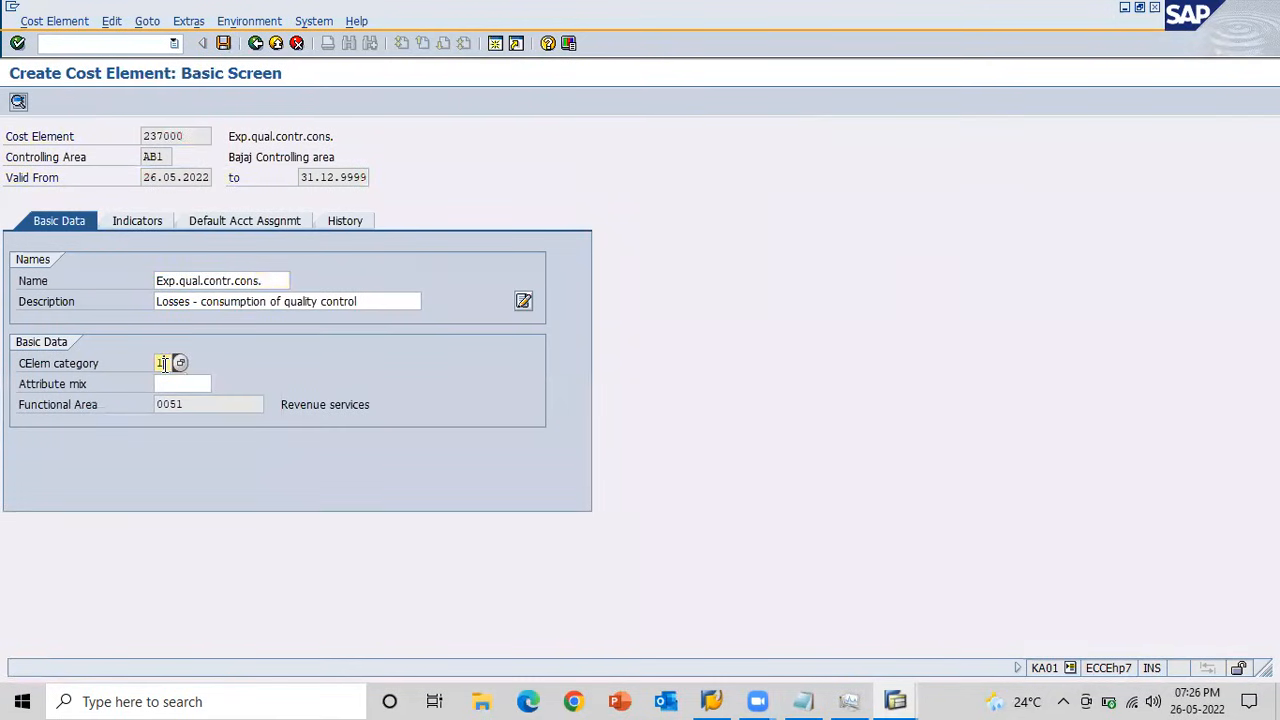
Assign default cost center AB1_CC to cost element 237000, save it and close the activity selection.
click(279, 221)
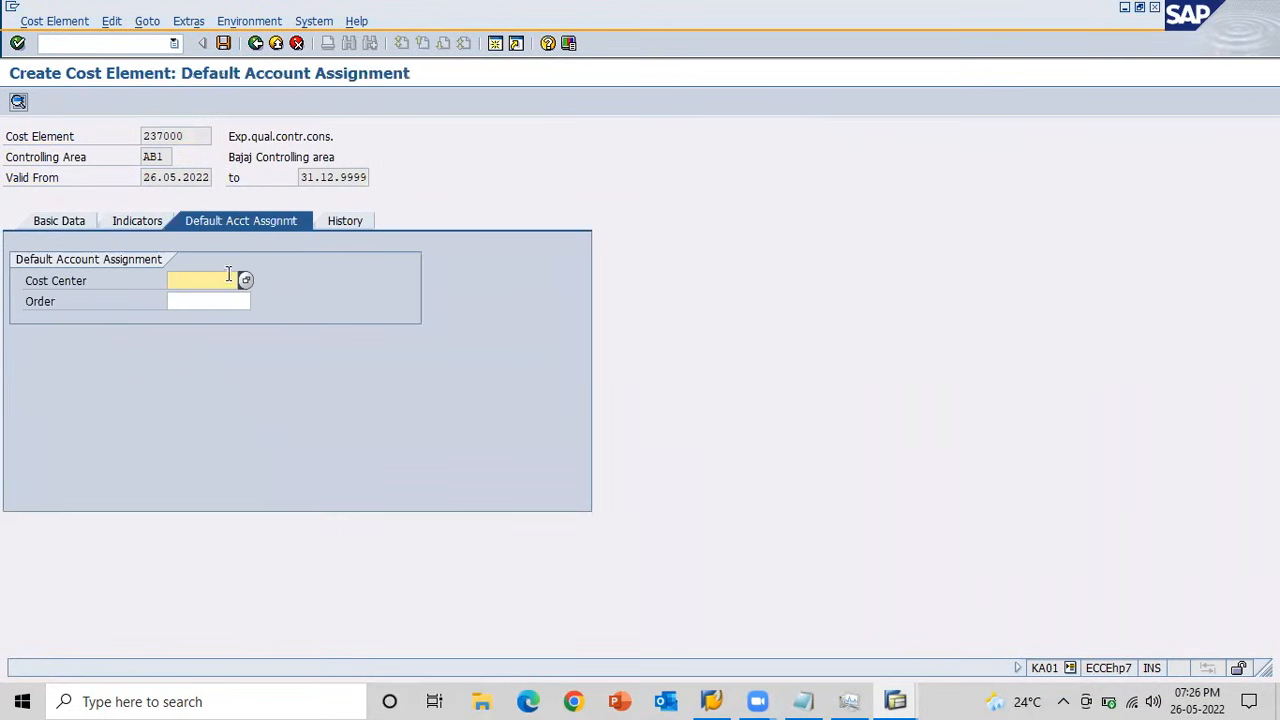
click(221, 280)
key(Down)
key(Return)
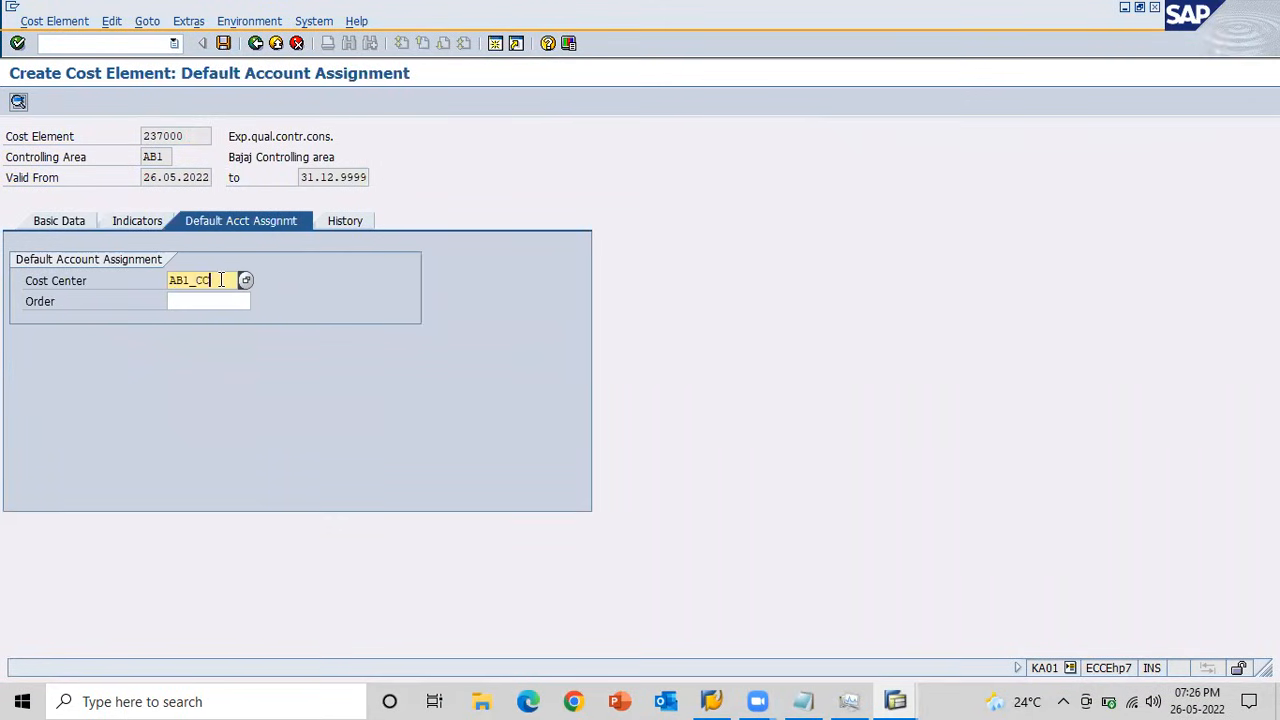
click(223, 43)
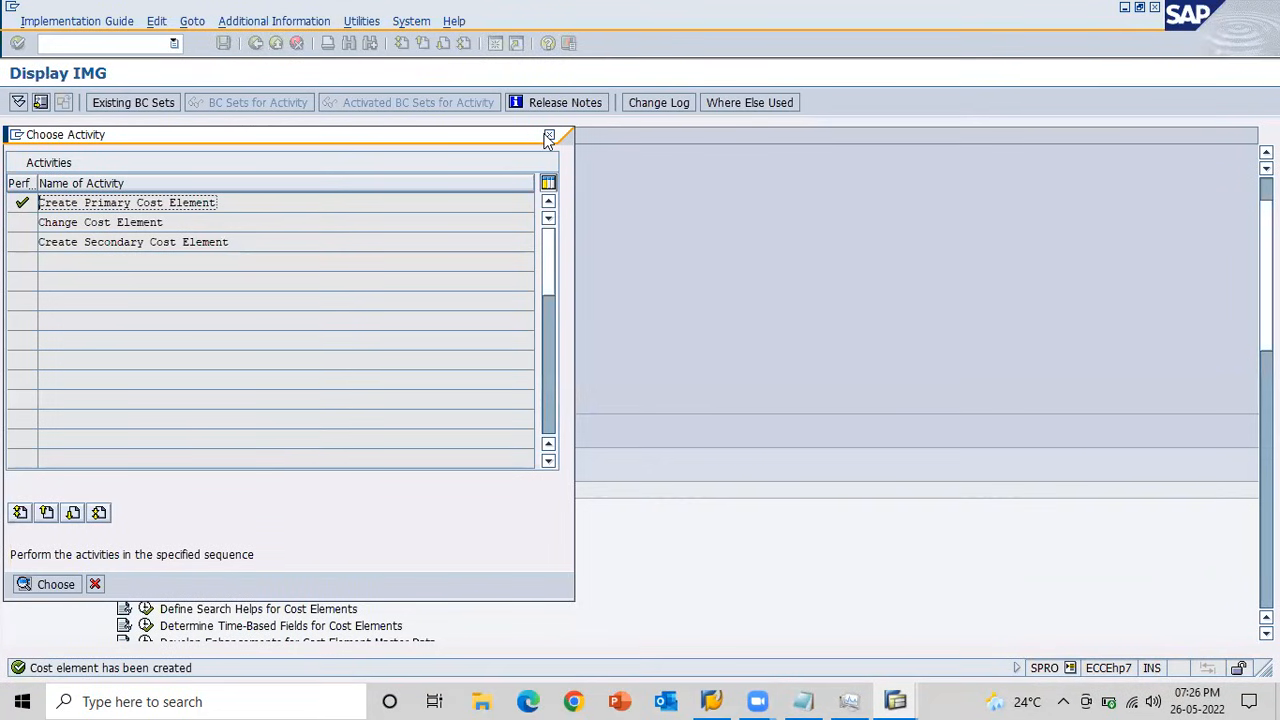
click(549, 136)
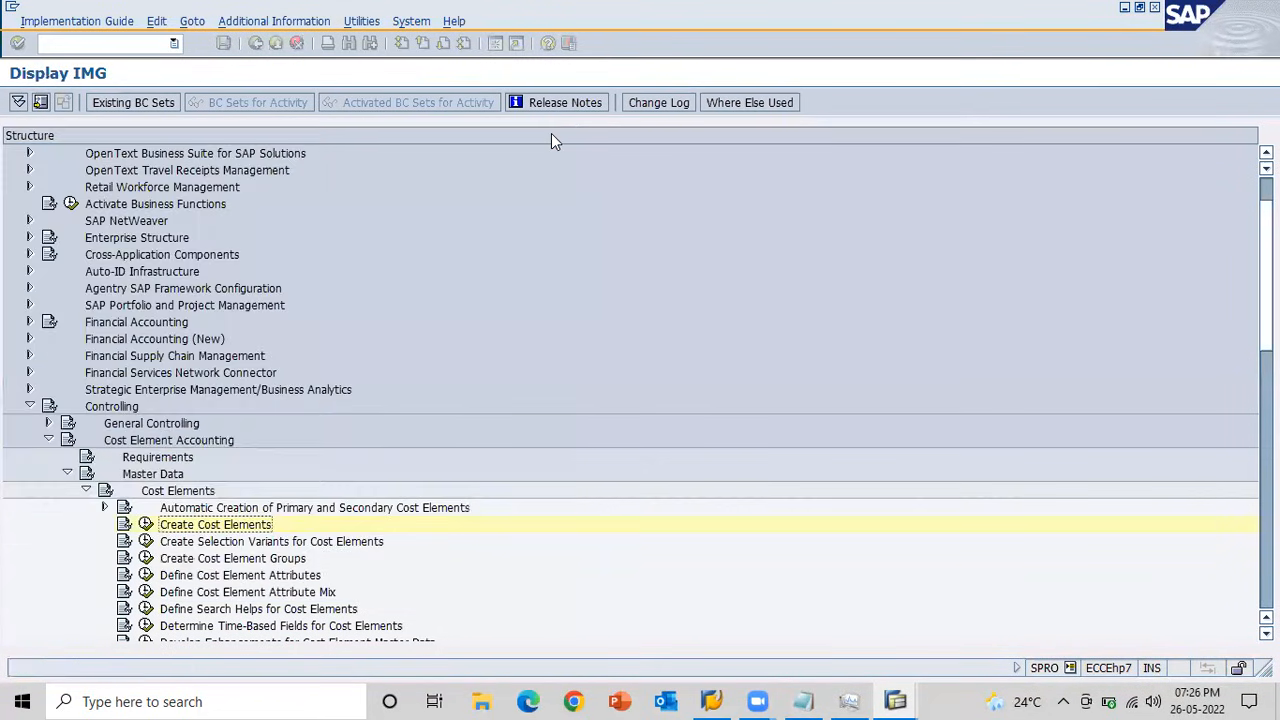
Return to the 553 goods issue, resubmit item 1 with cost center AB1_CC and post the document.
key(alt+Tab)
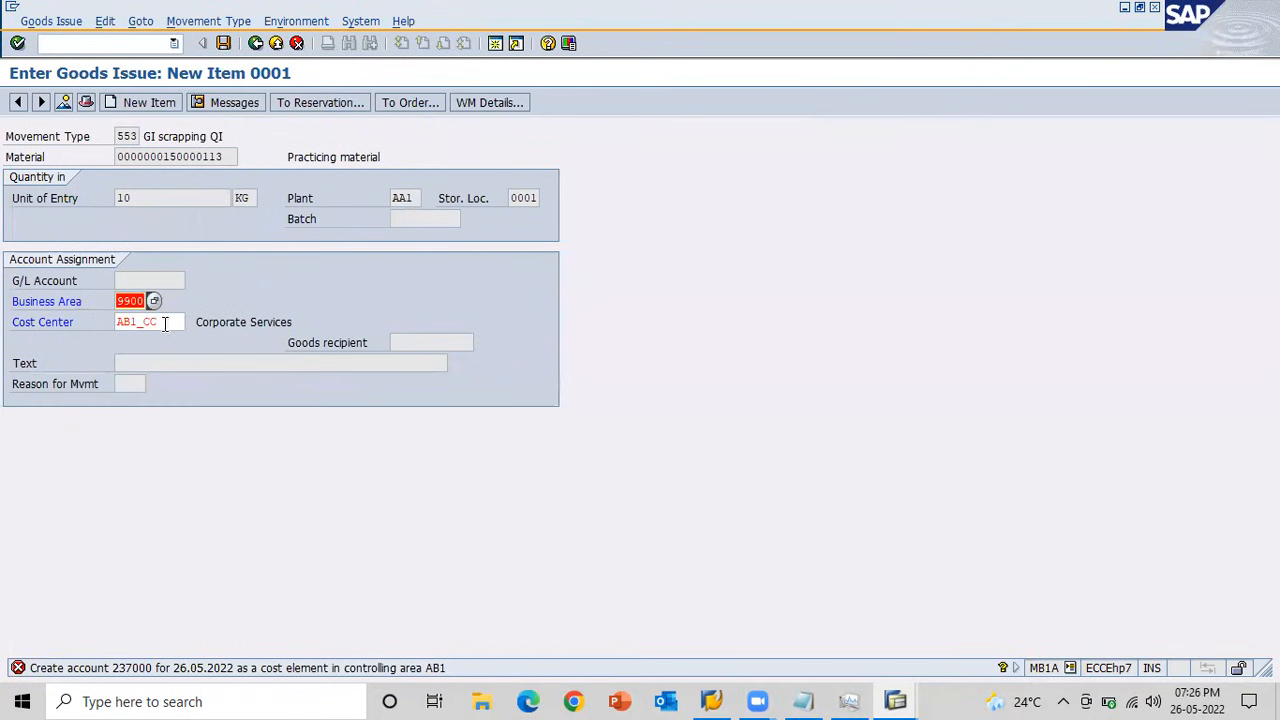
click(165, 323)
key(Return)
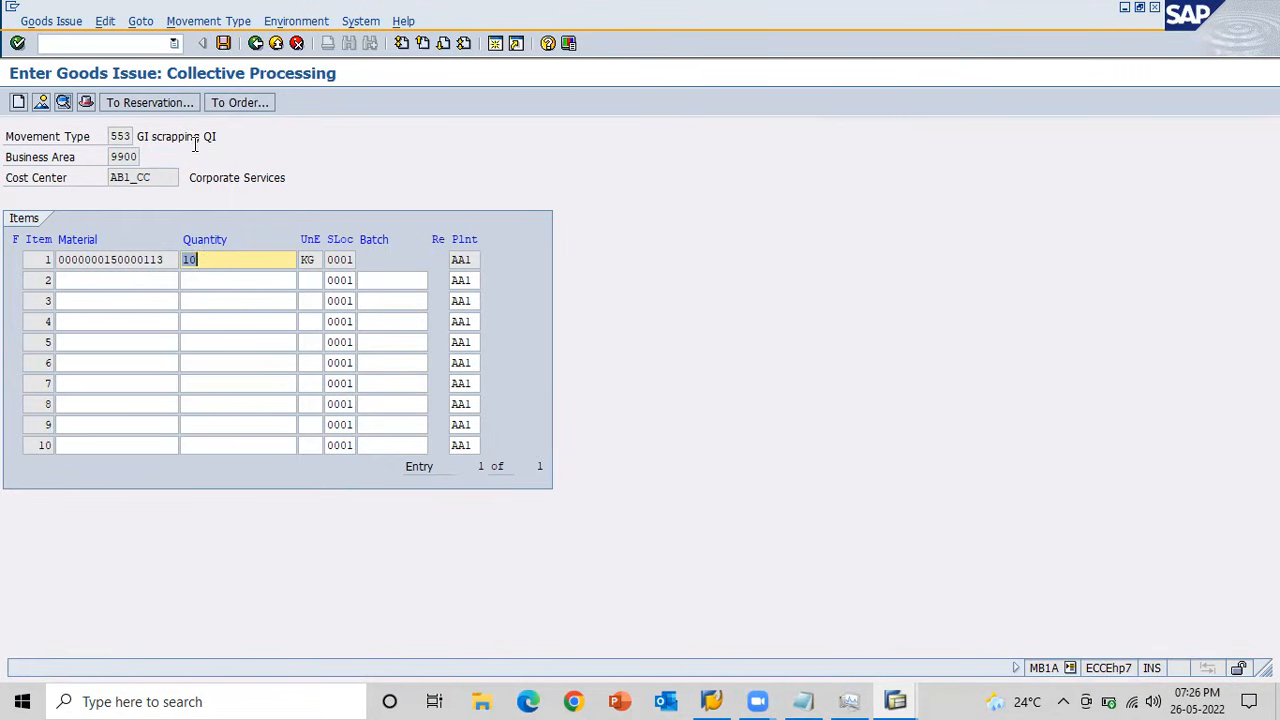
click(223, 43)
key(alt+Tab)
key(alt+Tab)
key(alt+Tab)
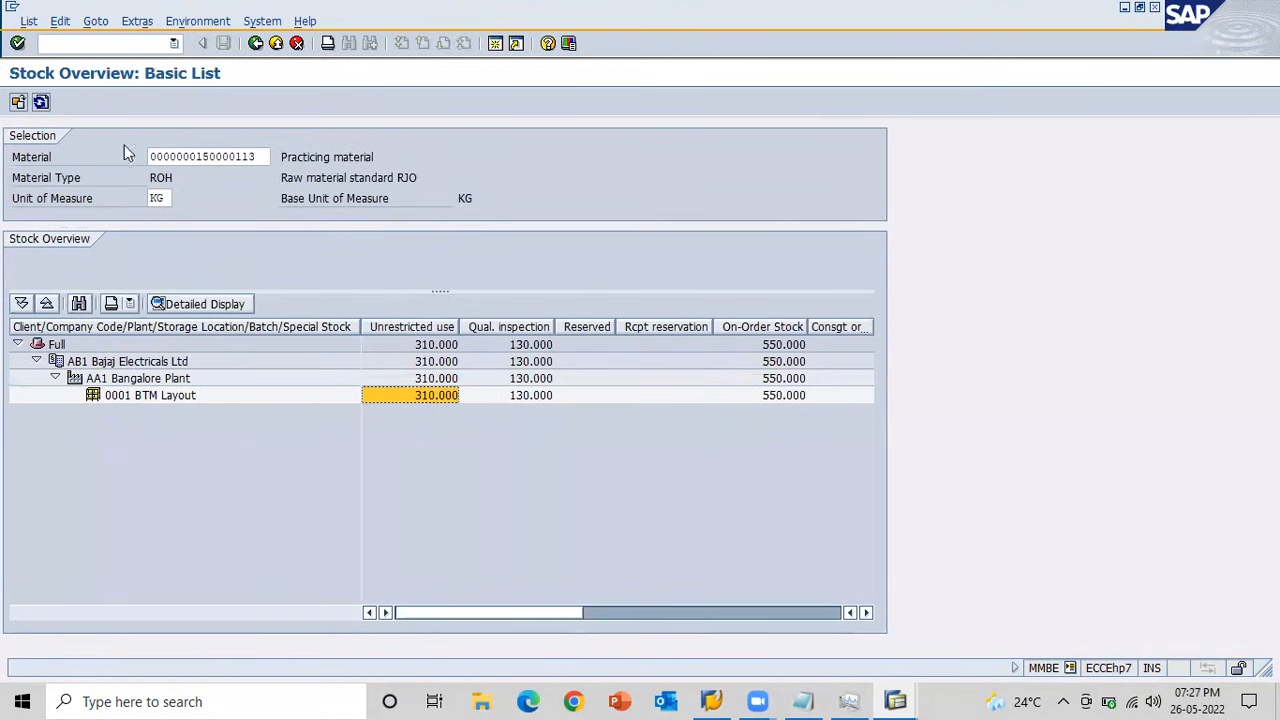
click(42, 104)
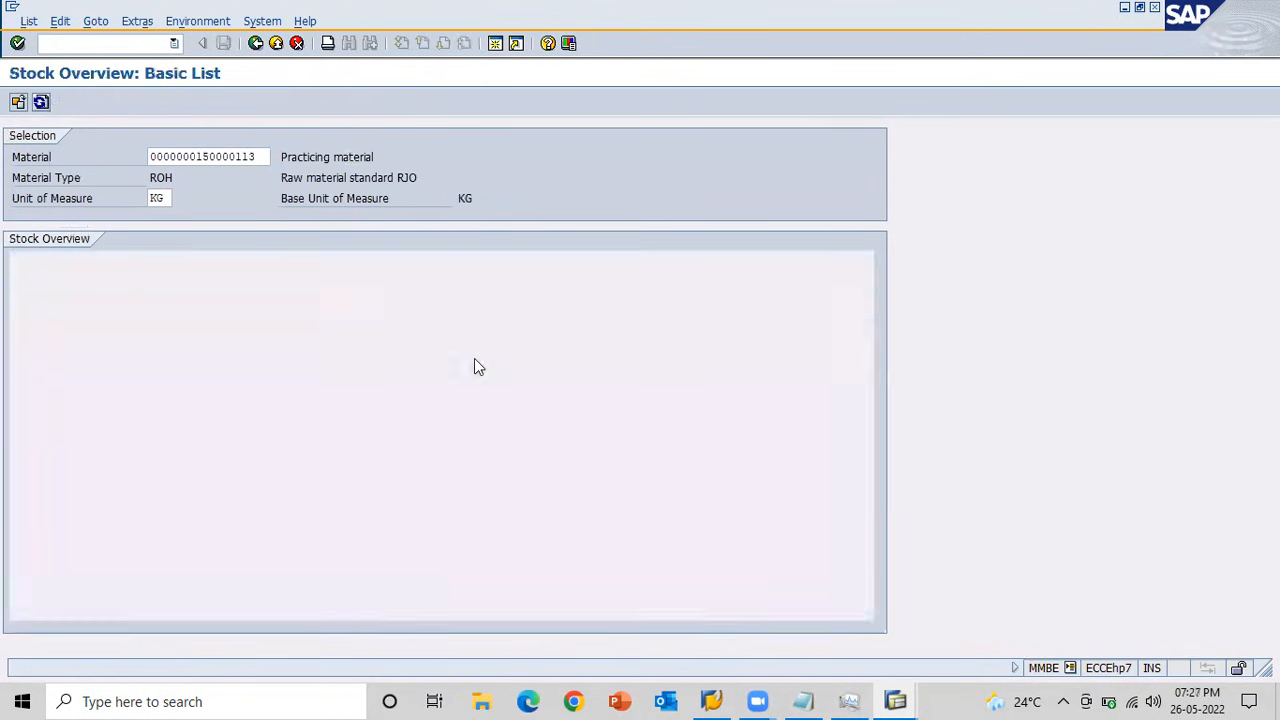
click(512, 396)
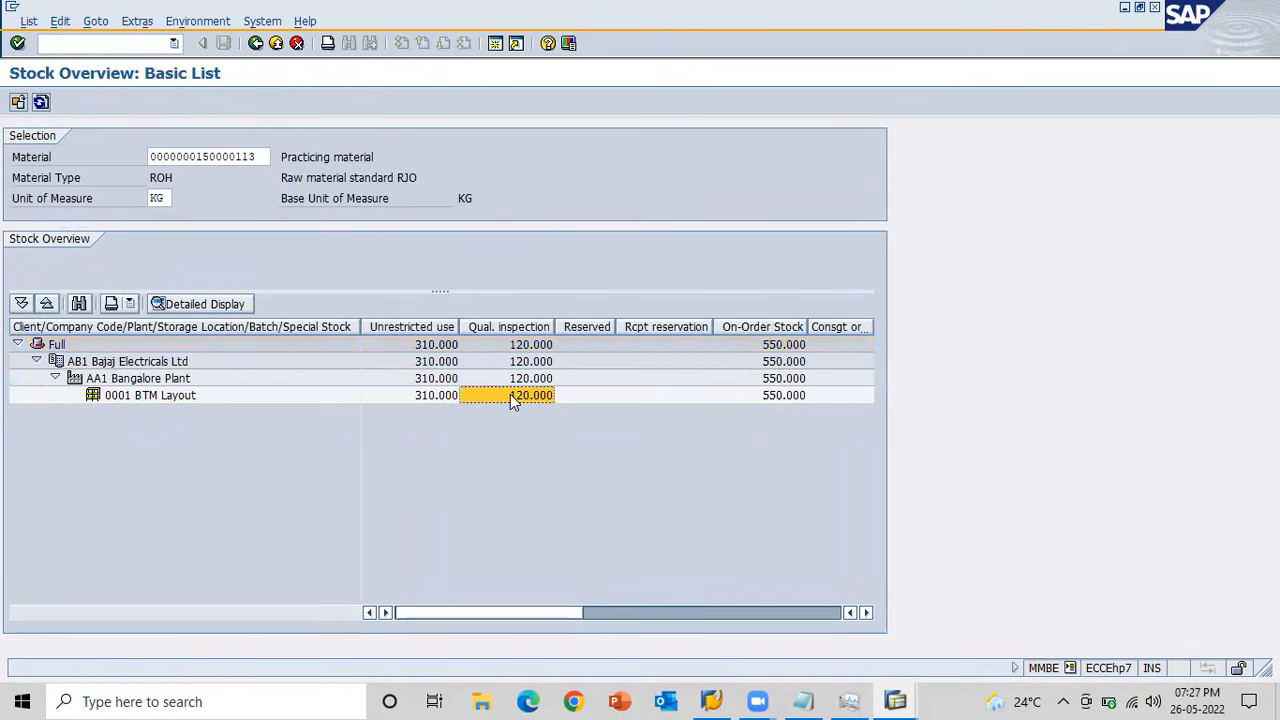
key(alt+Tab)
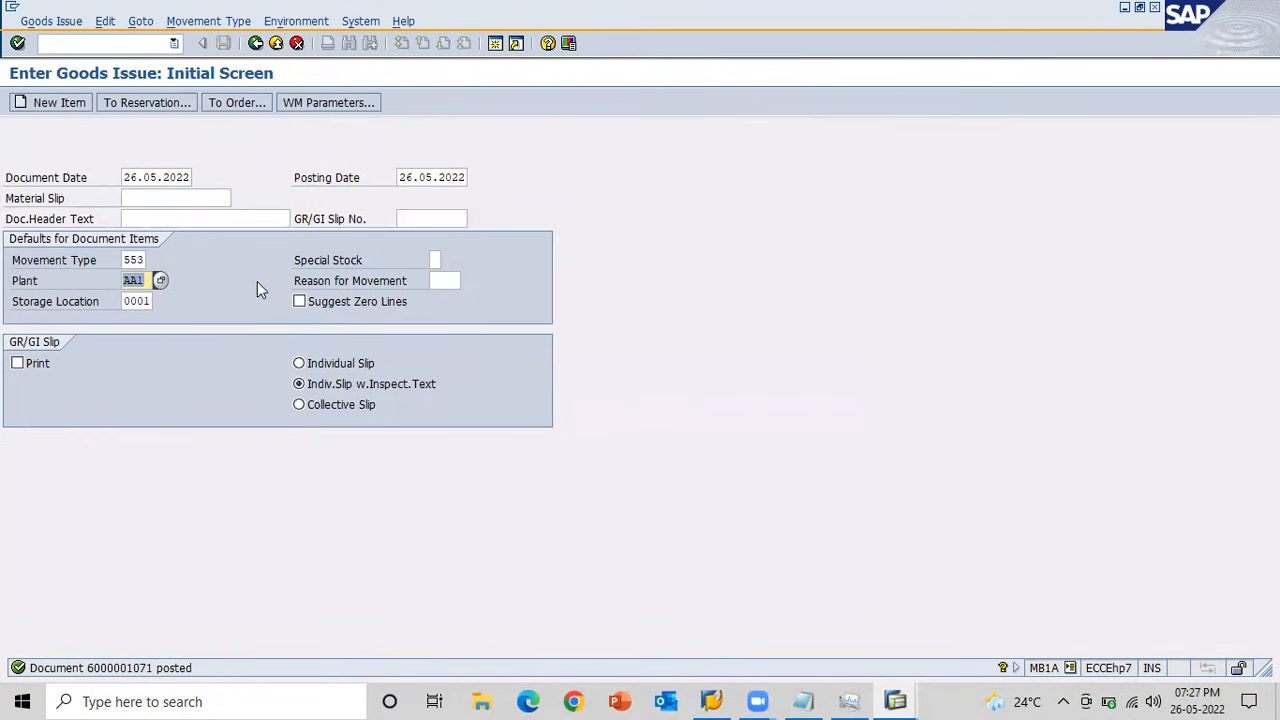
key(shift+Tab)
text(555)
key(Return)
key(BackSpace)
key(Return)
key(Tab)
key(Tab)
key(BackSpace)
key(Return)
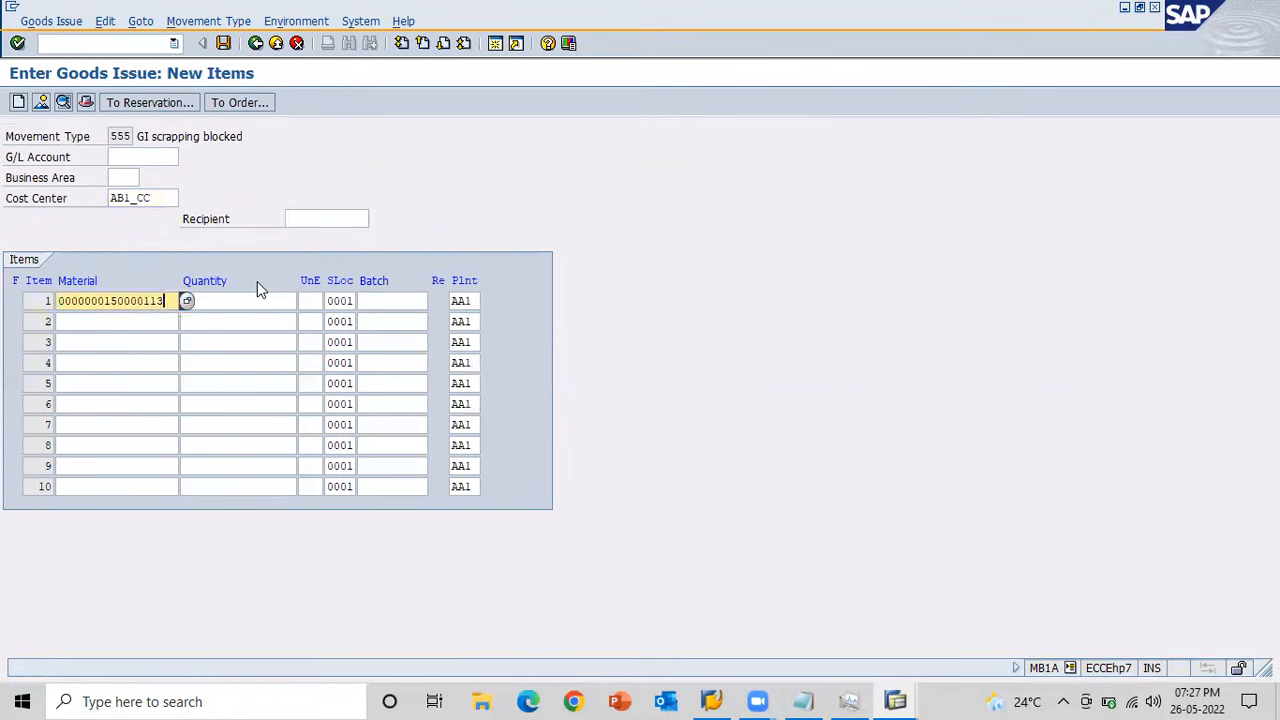
Enter quantity 10 for item 1 of the 555 goods issue and post the document.
key(Tab)
key(BackSpace)
key(Down)
key(Return)
key(Return)
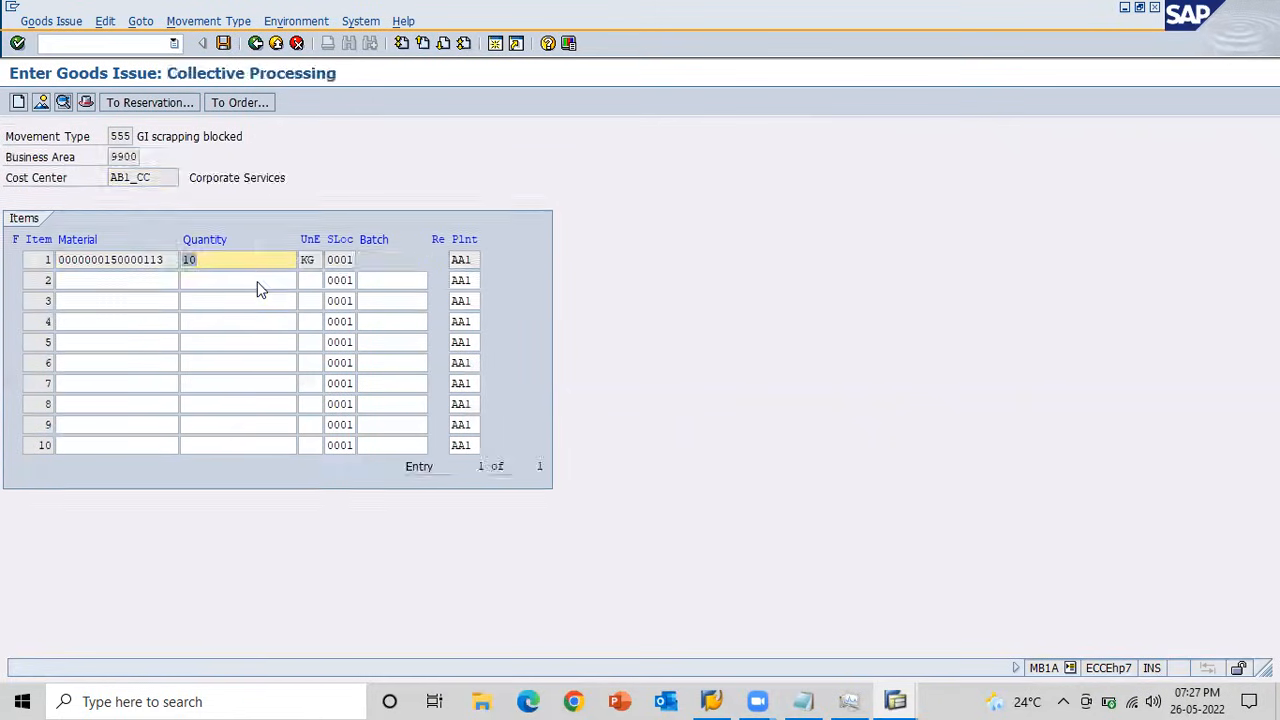
click(223, 43)
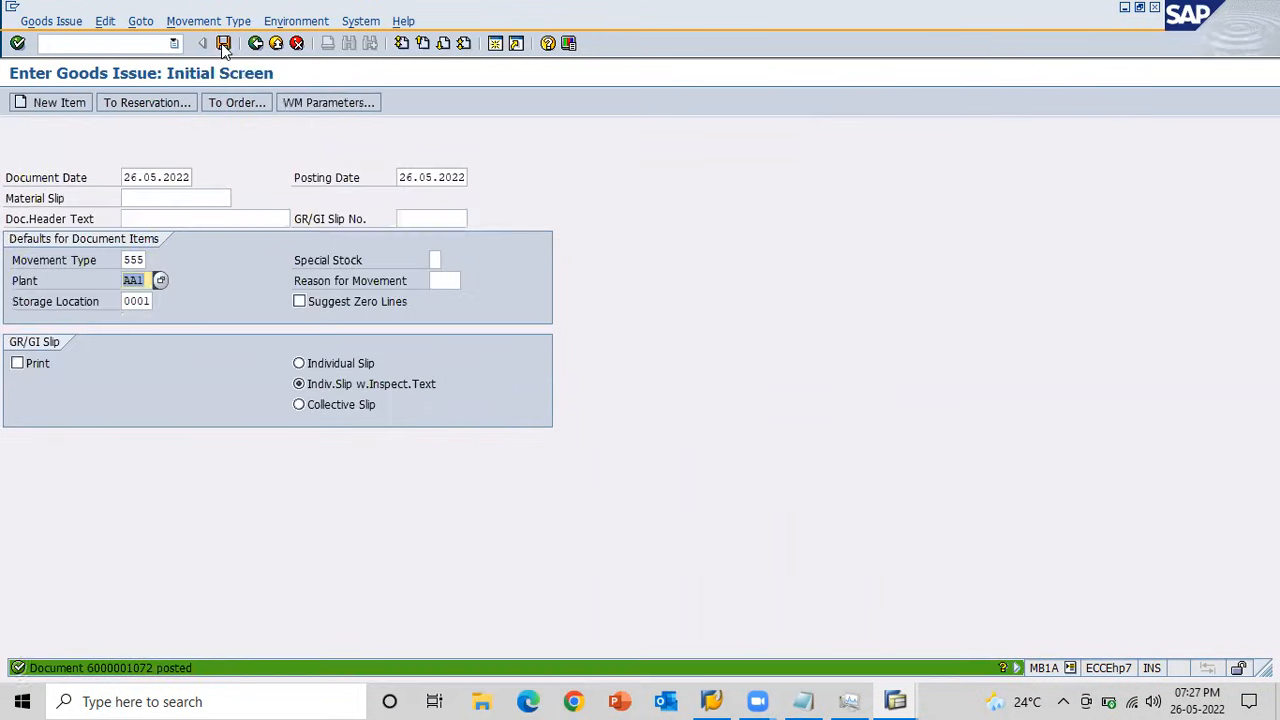
Refresh the stock overview and compare the material's blocked stock before and after the refresh.
key(alt+Tab)
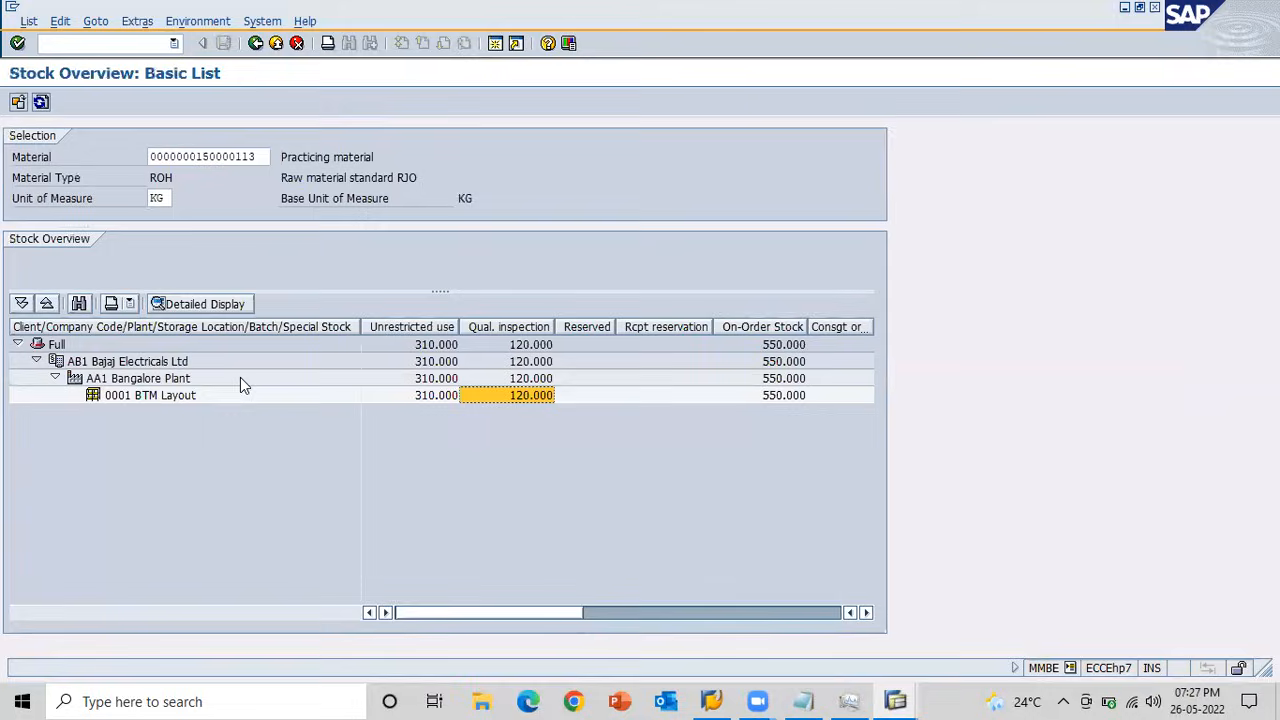
click(818, 612)
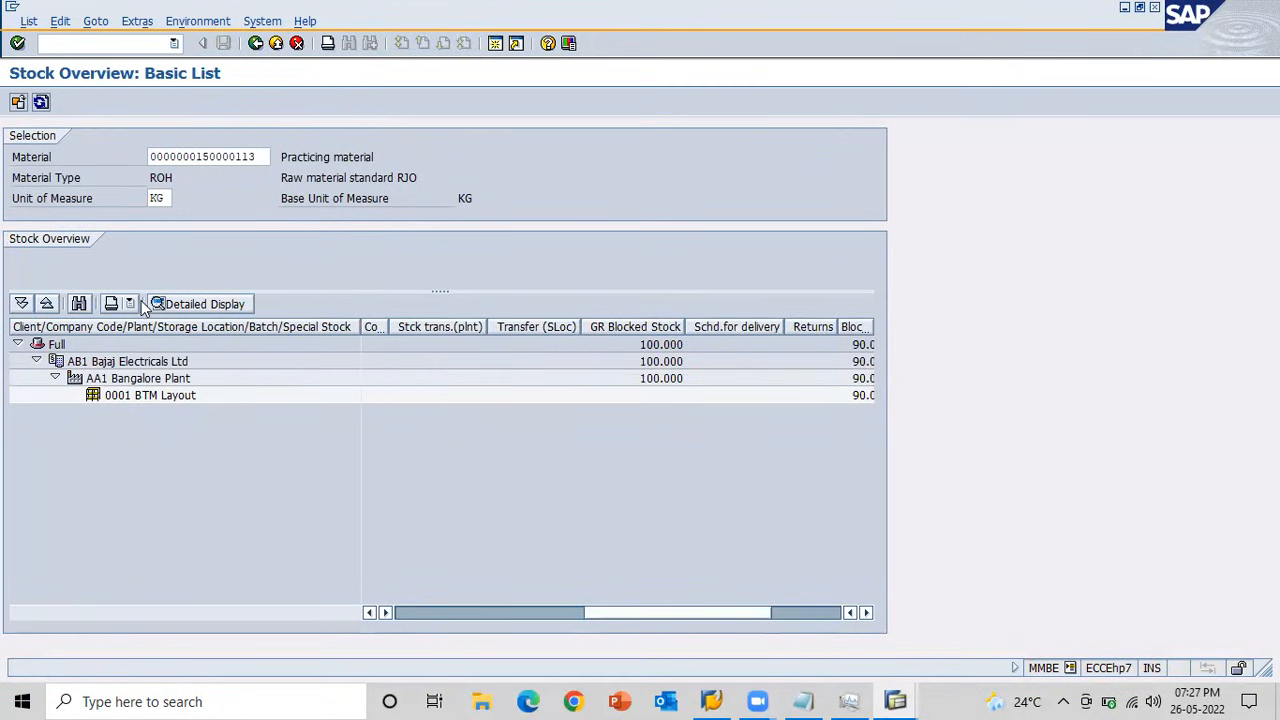
click(41, 103)
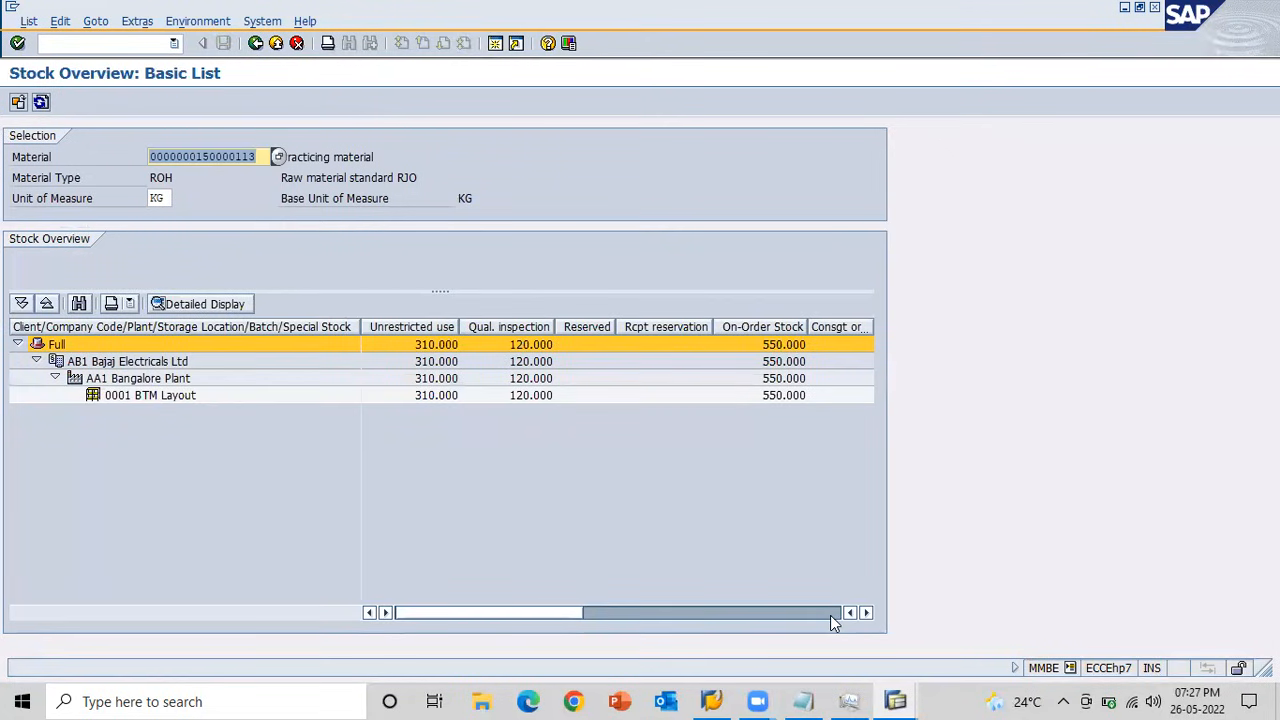
click(831, 614)
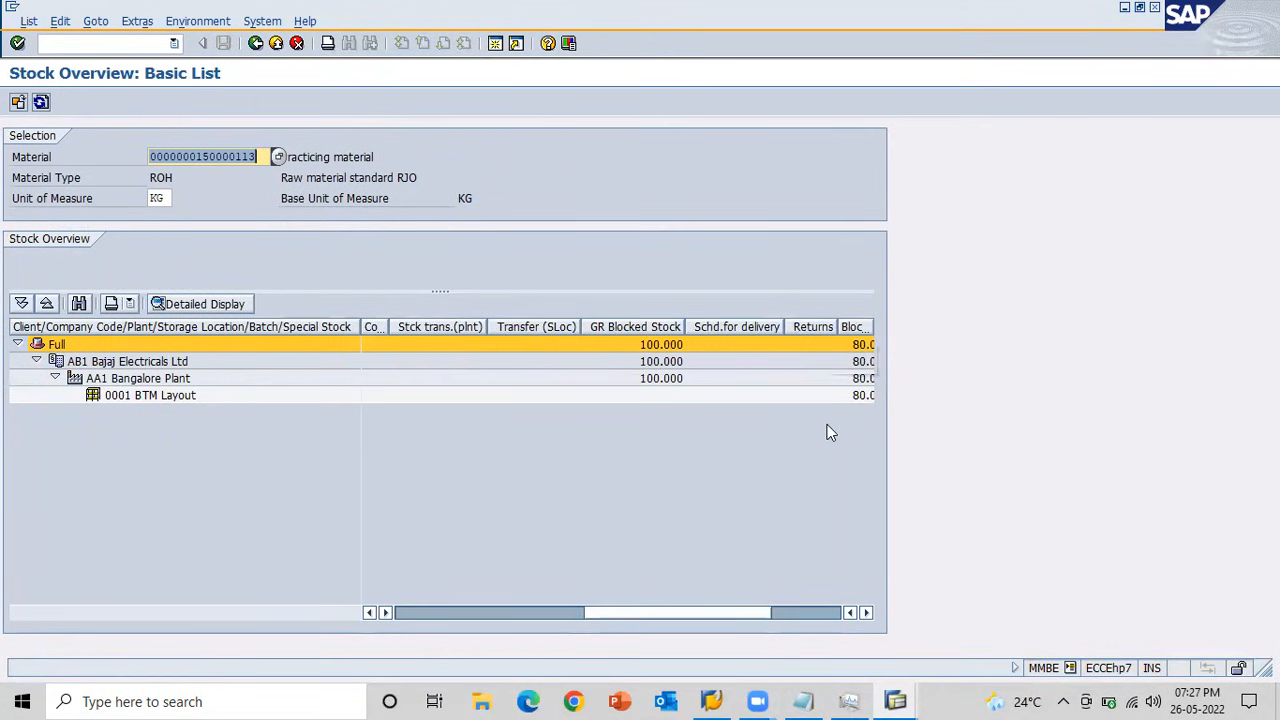
Switch to the Notepad outline and remove the blank lines between the Scraping line and Transfer Posting.
key(alt+Tab)
key(alt+Tab)
key(alt+Tab)
key(alt+Tab)
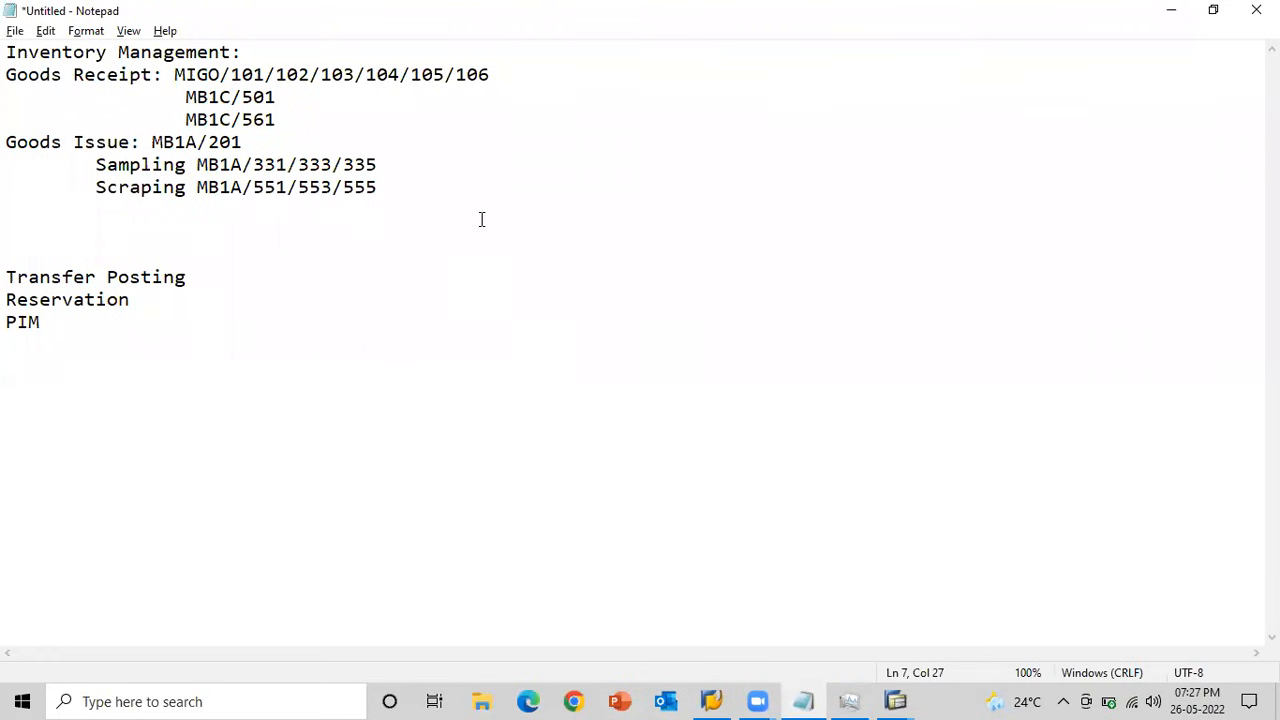
key(Delete)
key(Delete)
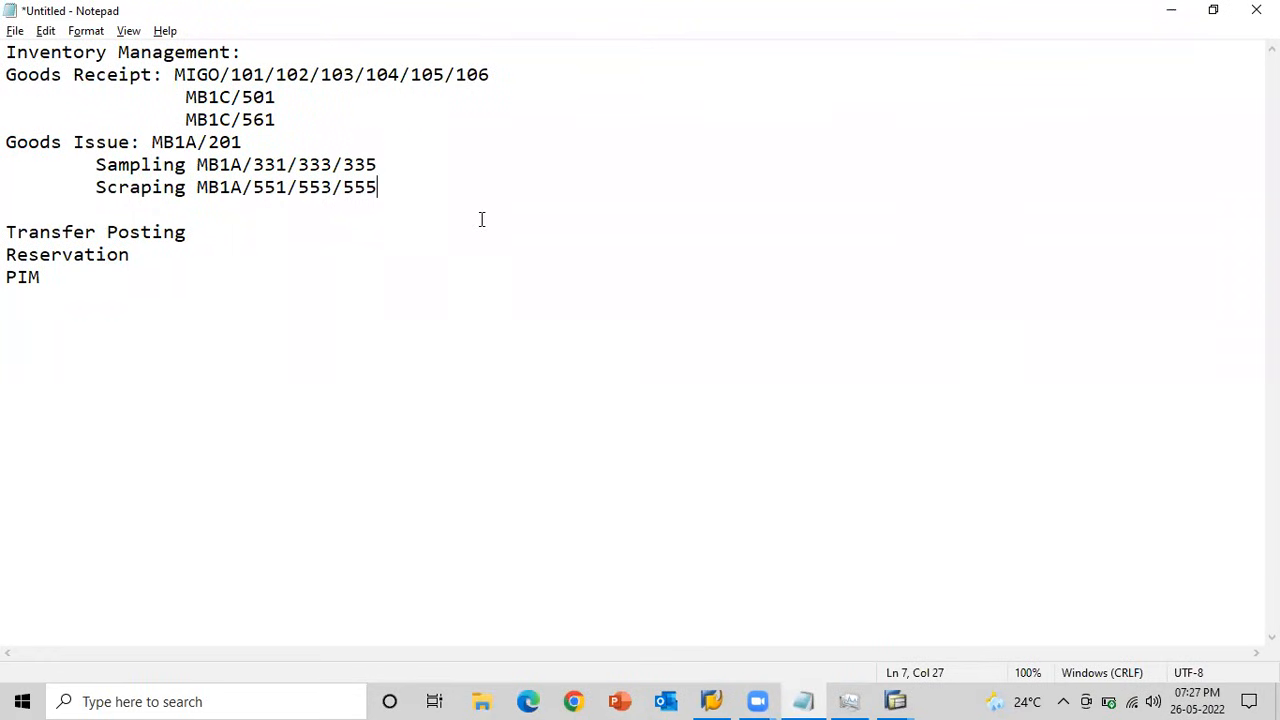
key(Delete)
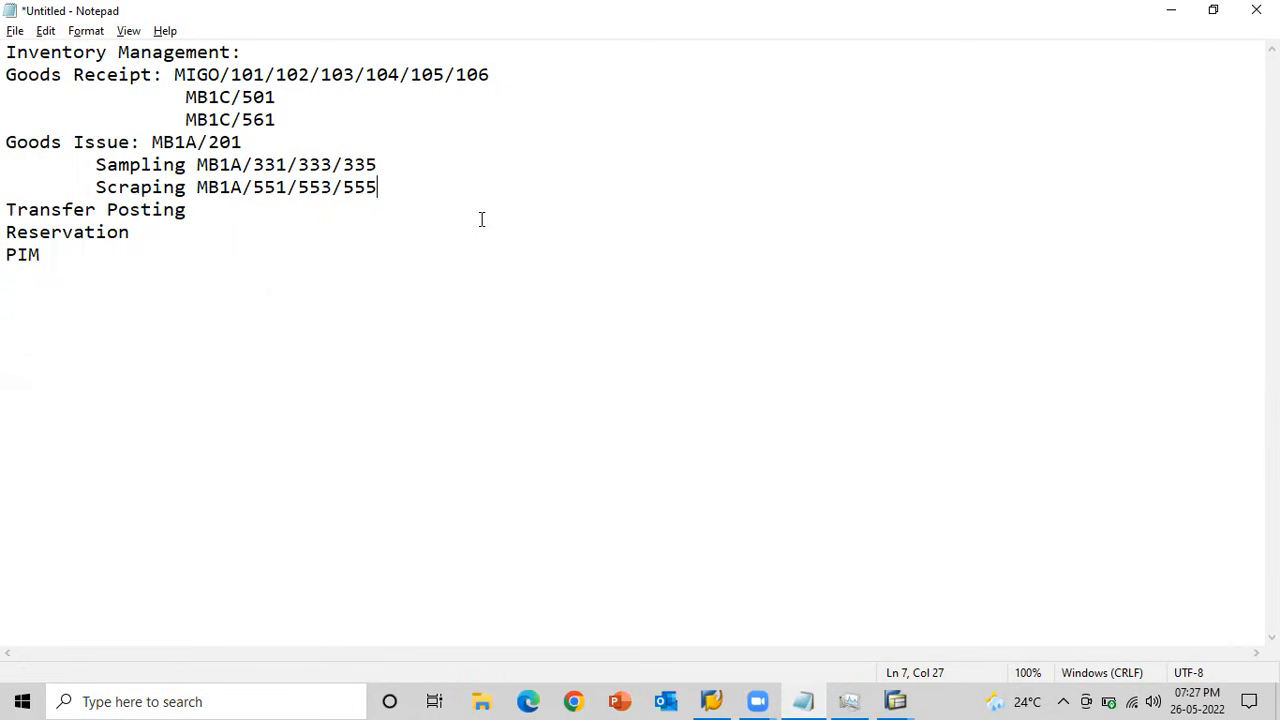
Return to the SAP goods issue and display the list of possible movement types.
key(alt+Tab)
key(alt+Tab)
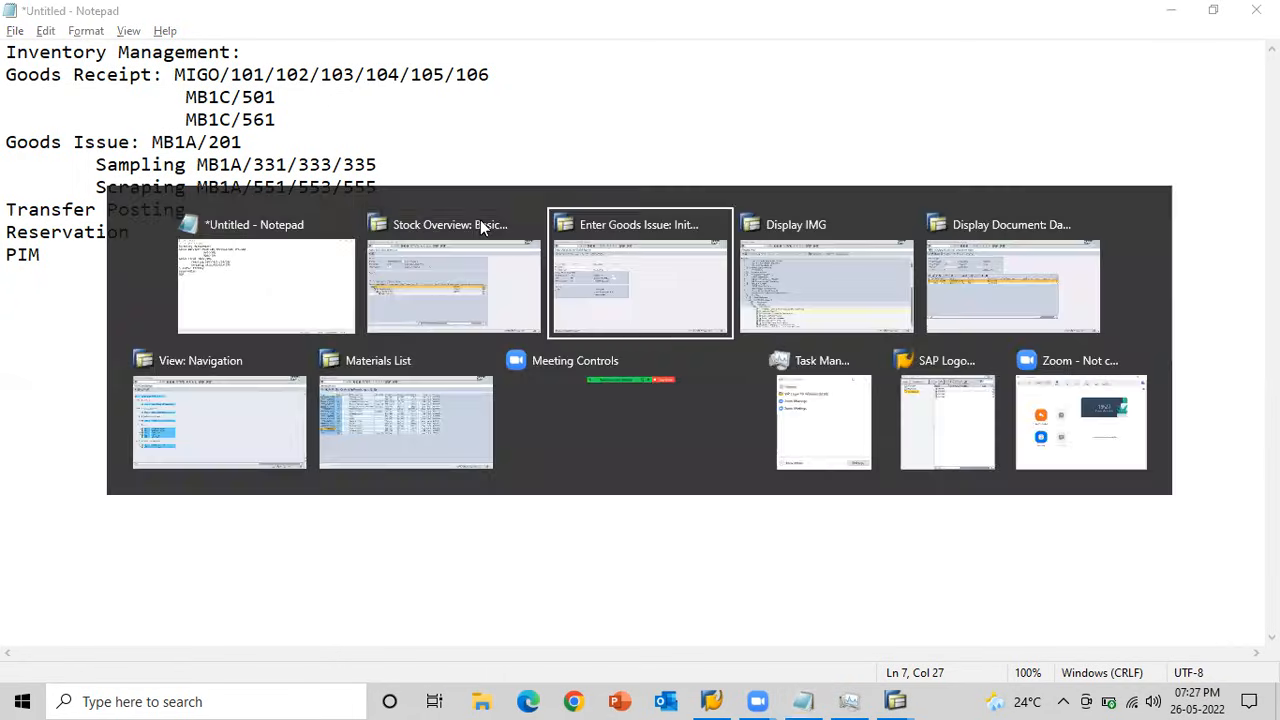
click(140, 260)
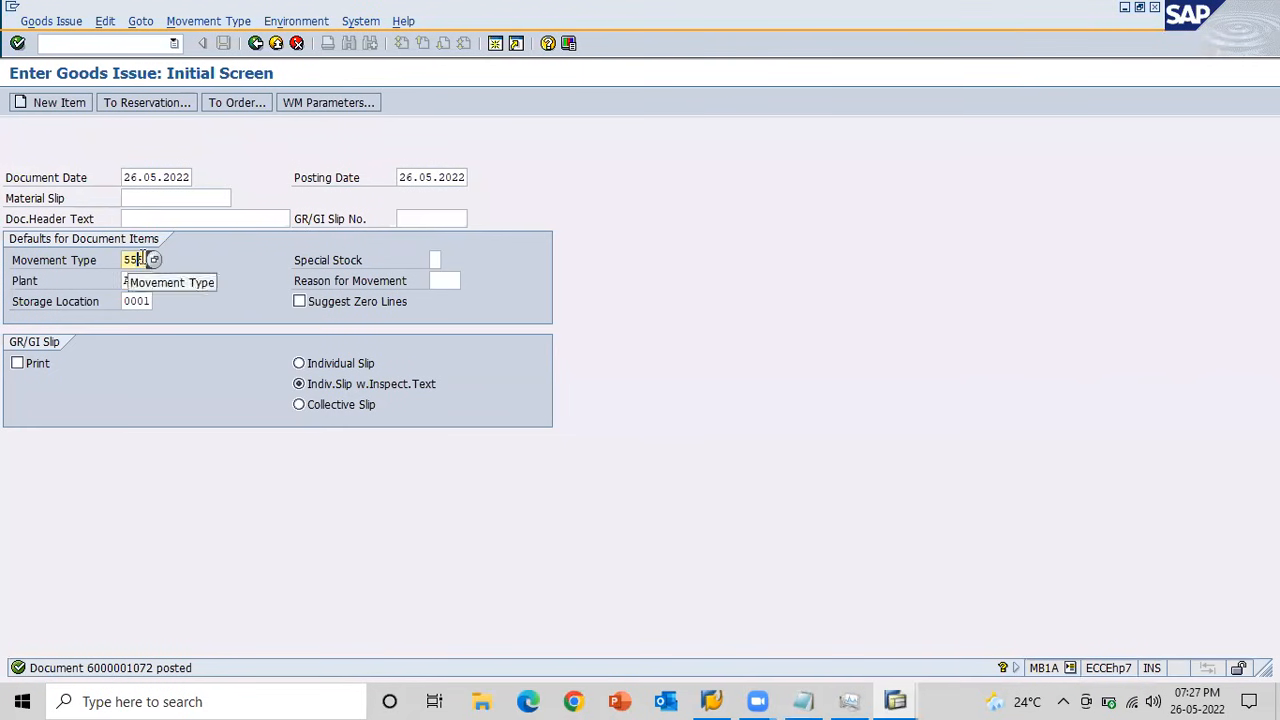
click(154, 258)
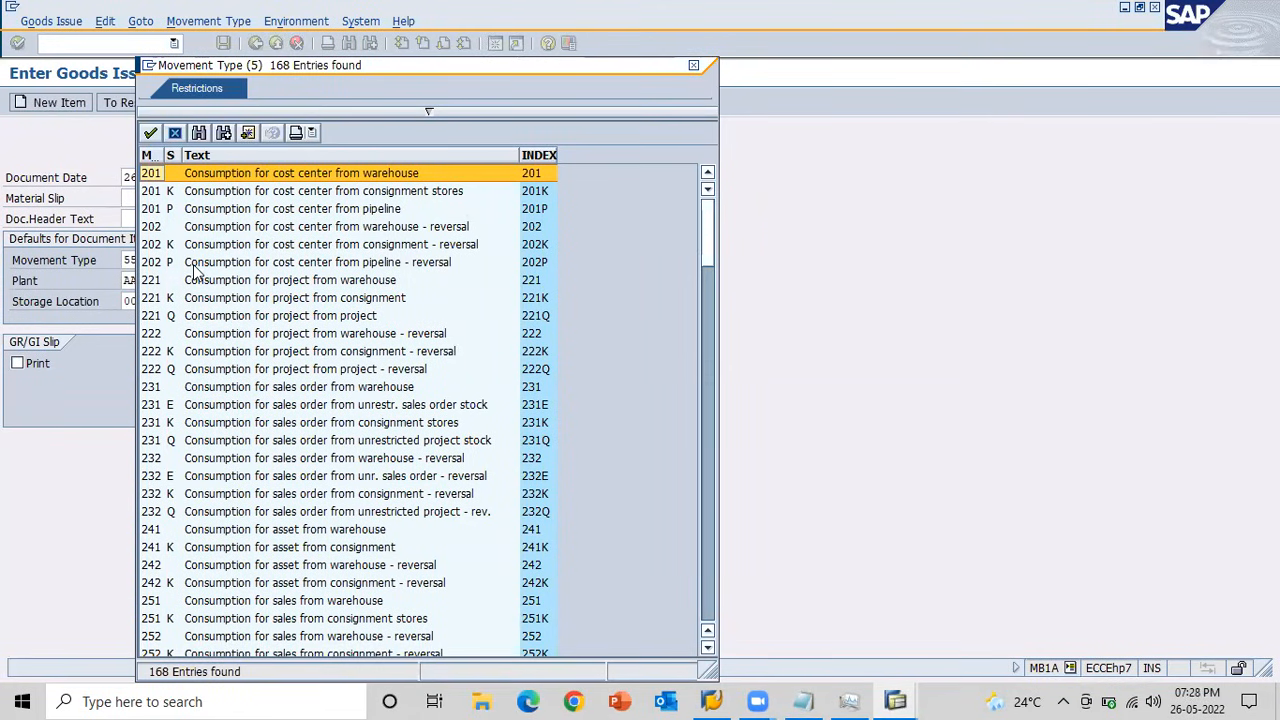
Examine the sales order consumption and cost center reversal entries in the movement type list, and close it.
click(297, 390)
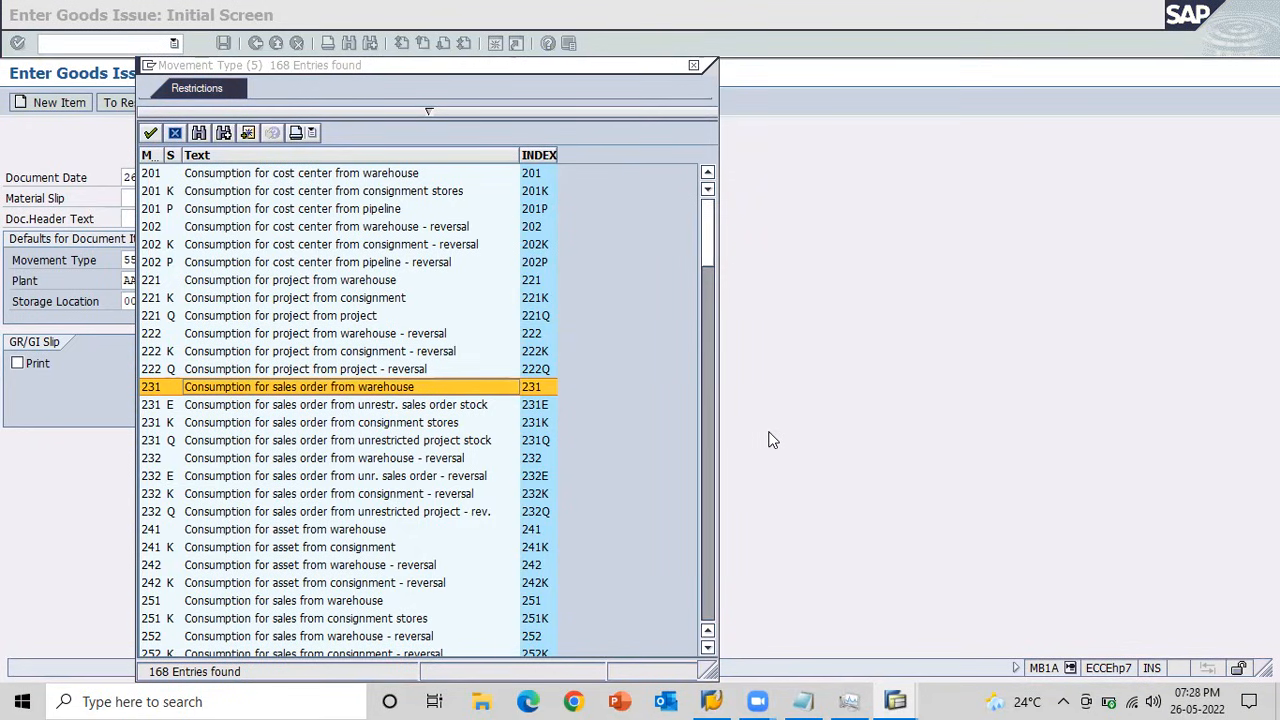
click(285, 229)
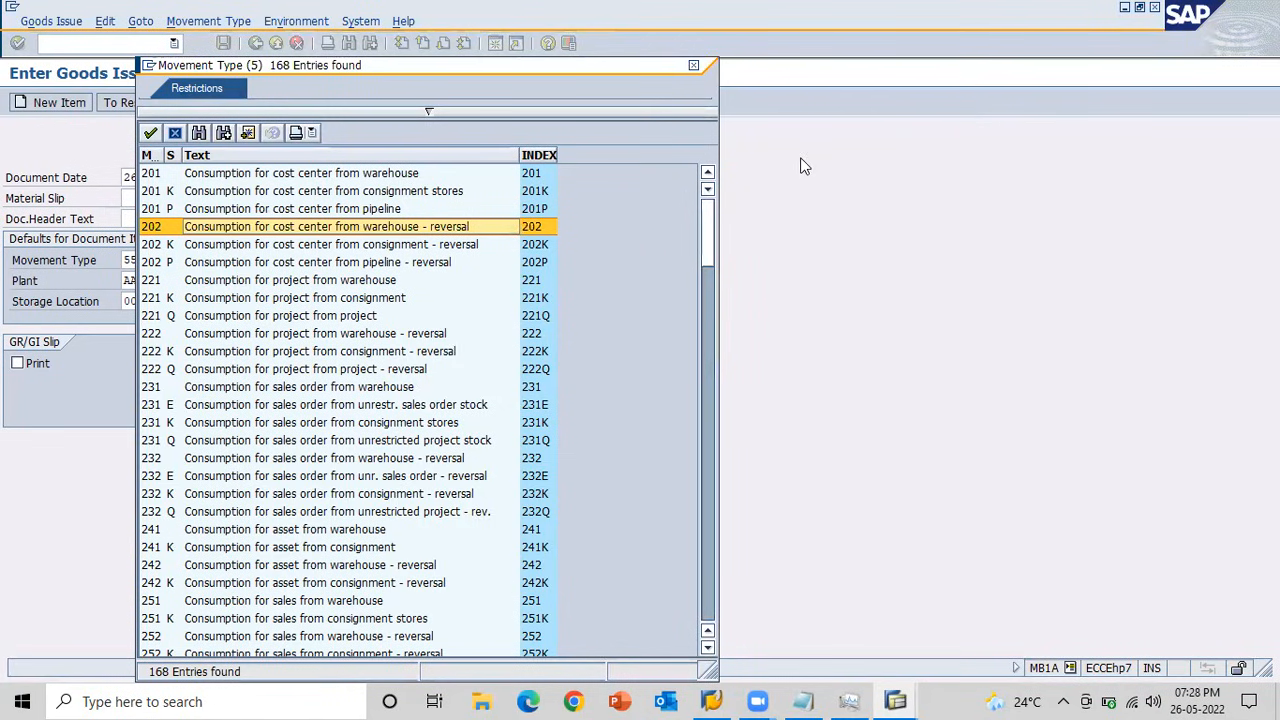
click(868, 136)
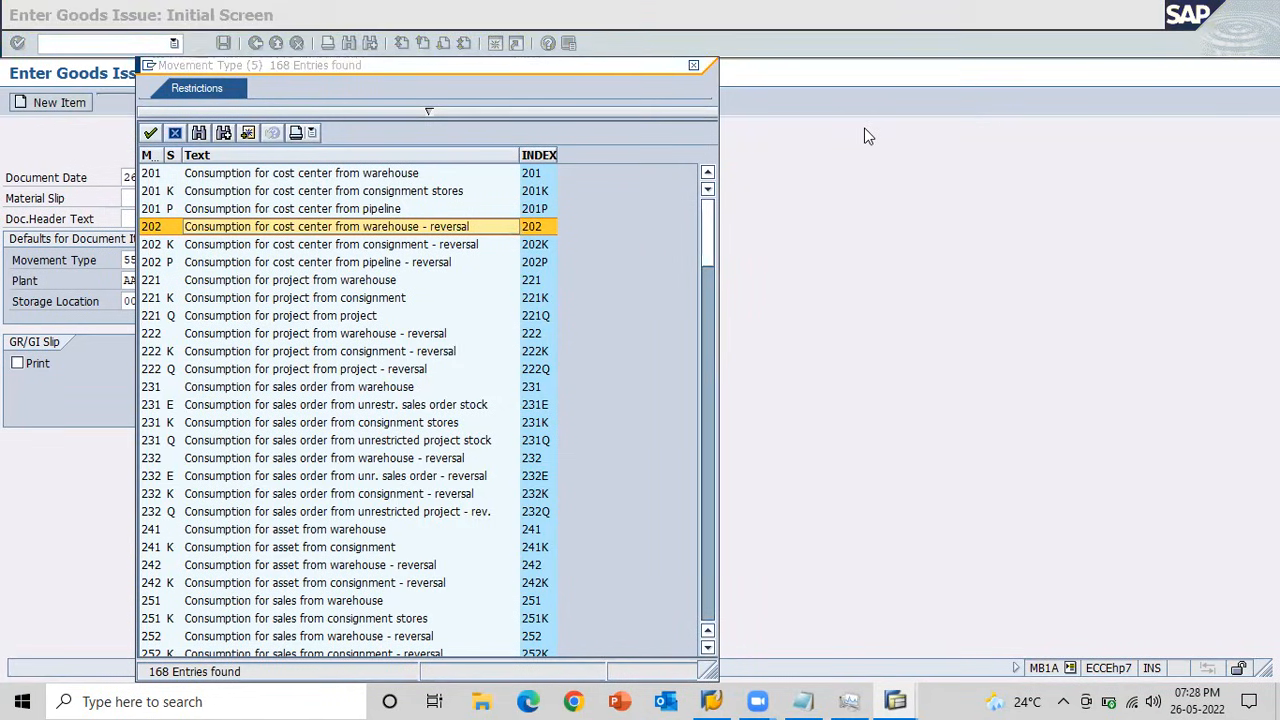
click(697, 67)
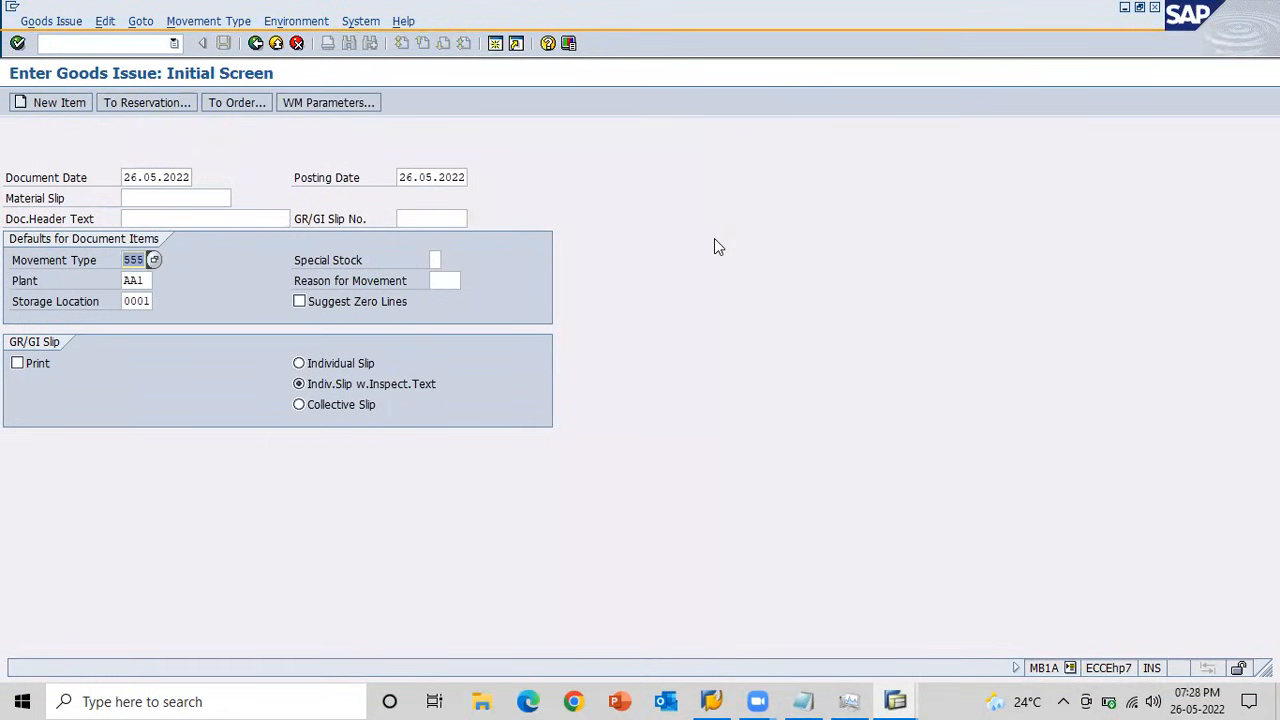
key(alt+Tab)
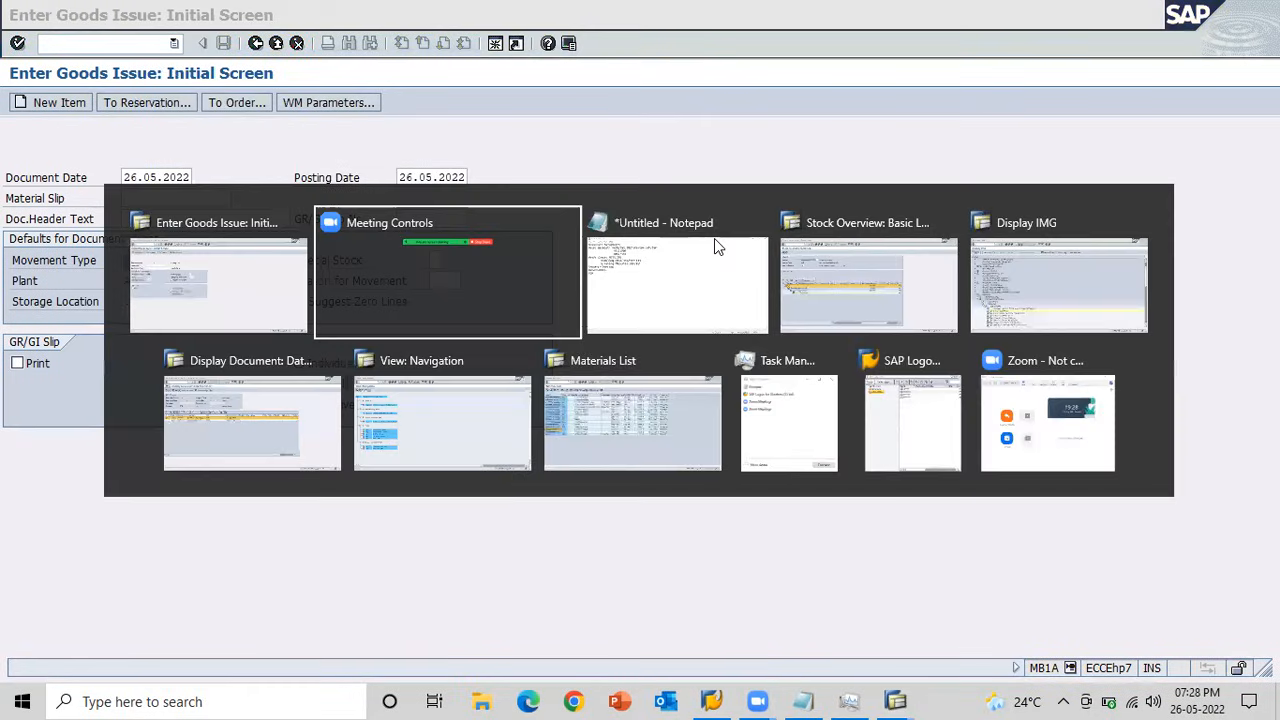
key(alt+Tab)
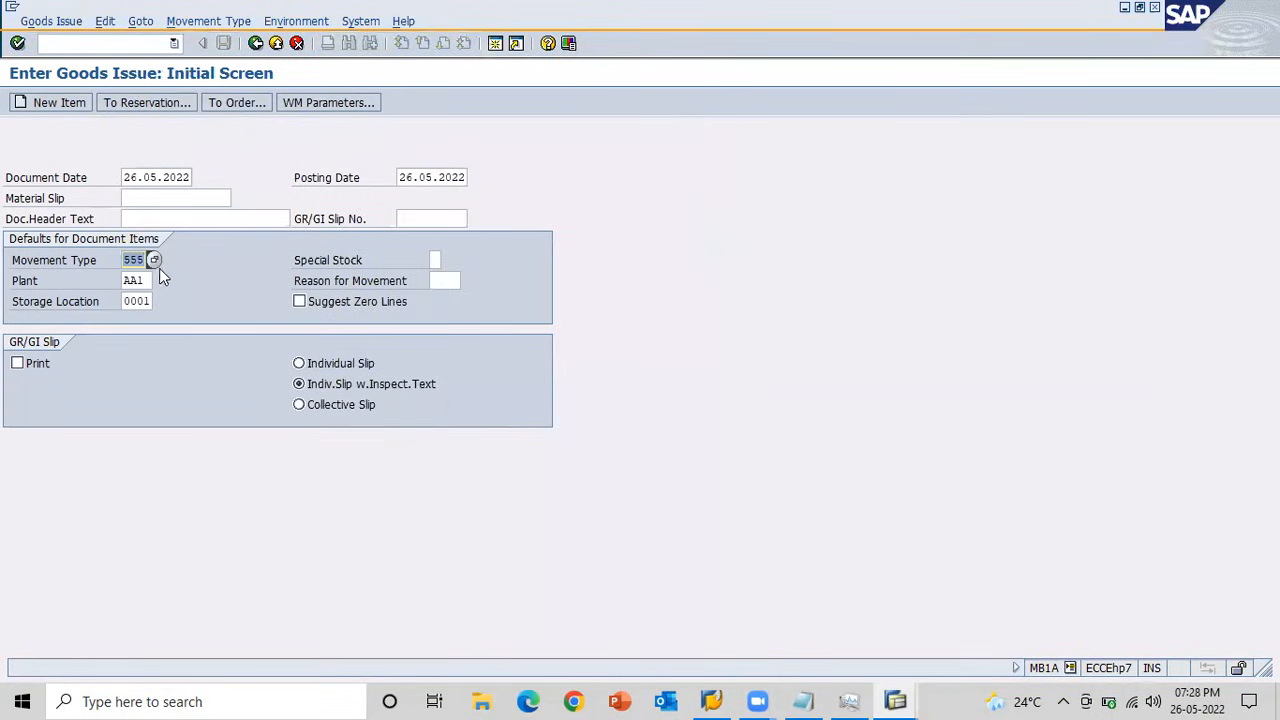
Choose movement type 202, consumption for cost center from warehouse - reversal, and continue to the item entry.
click(154, 258)
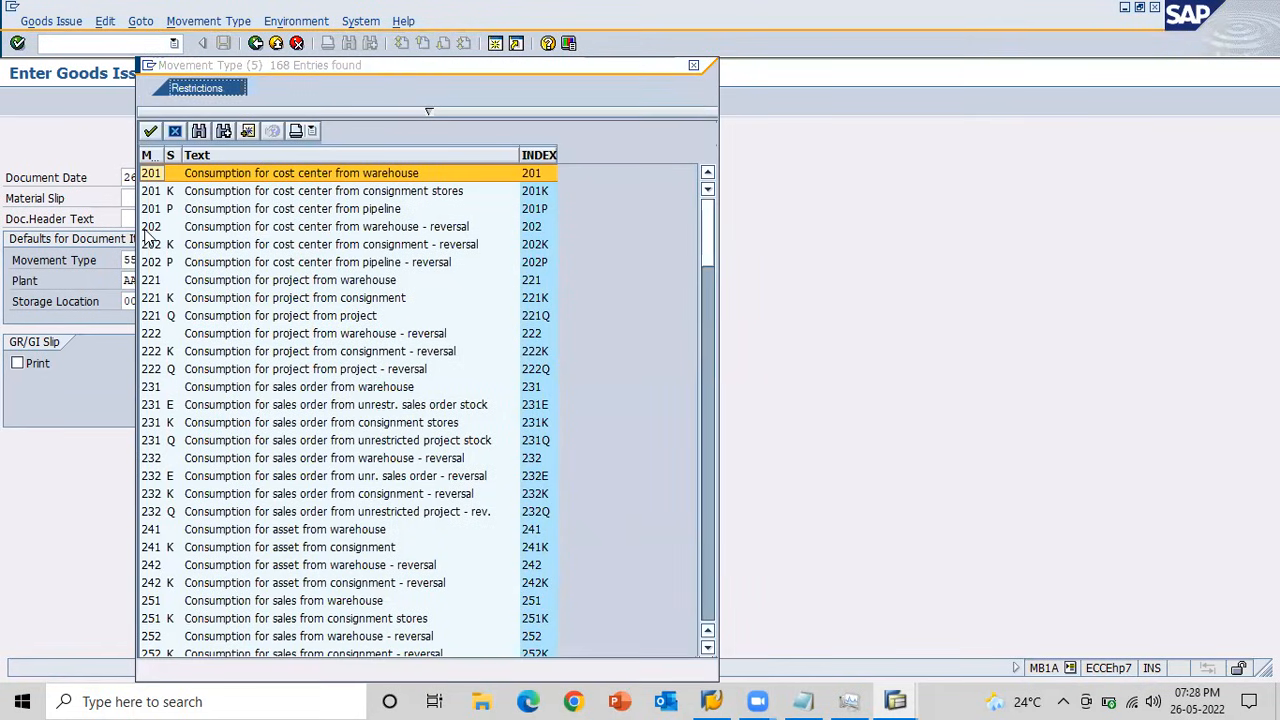
click(149, 229)
key(Escape)
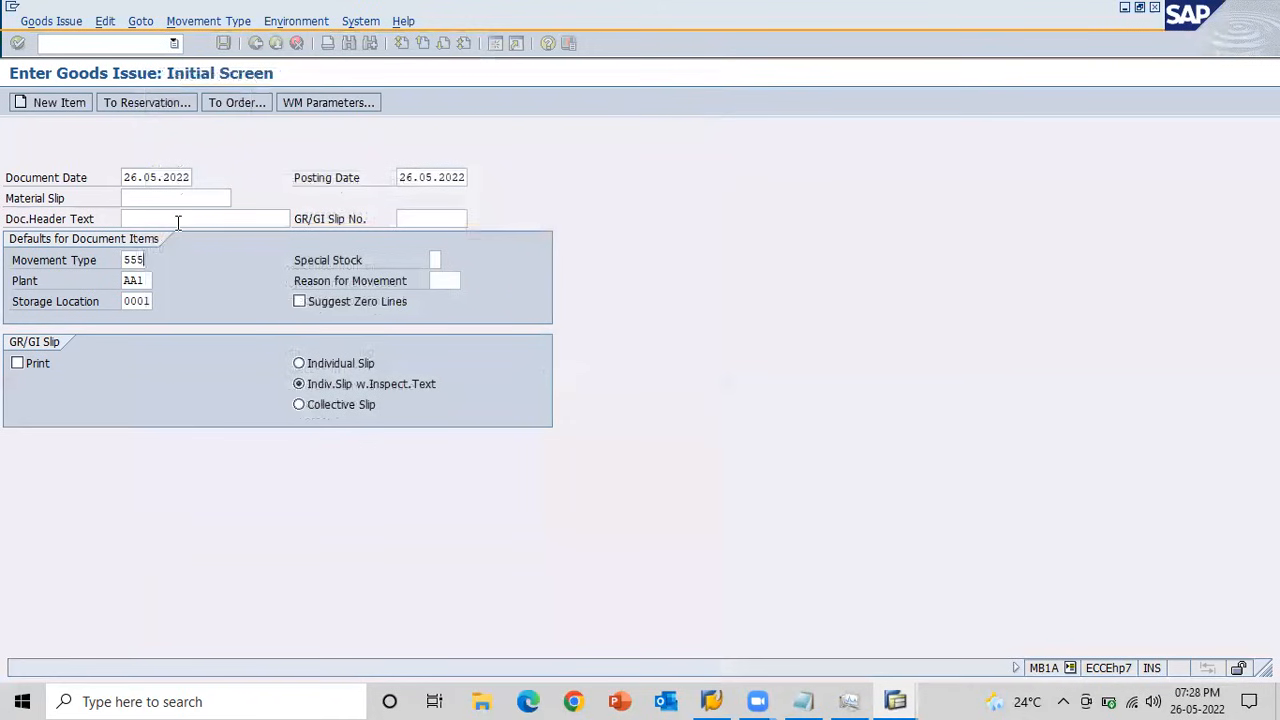
key(Return)
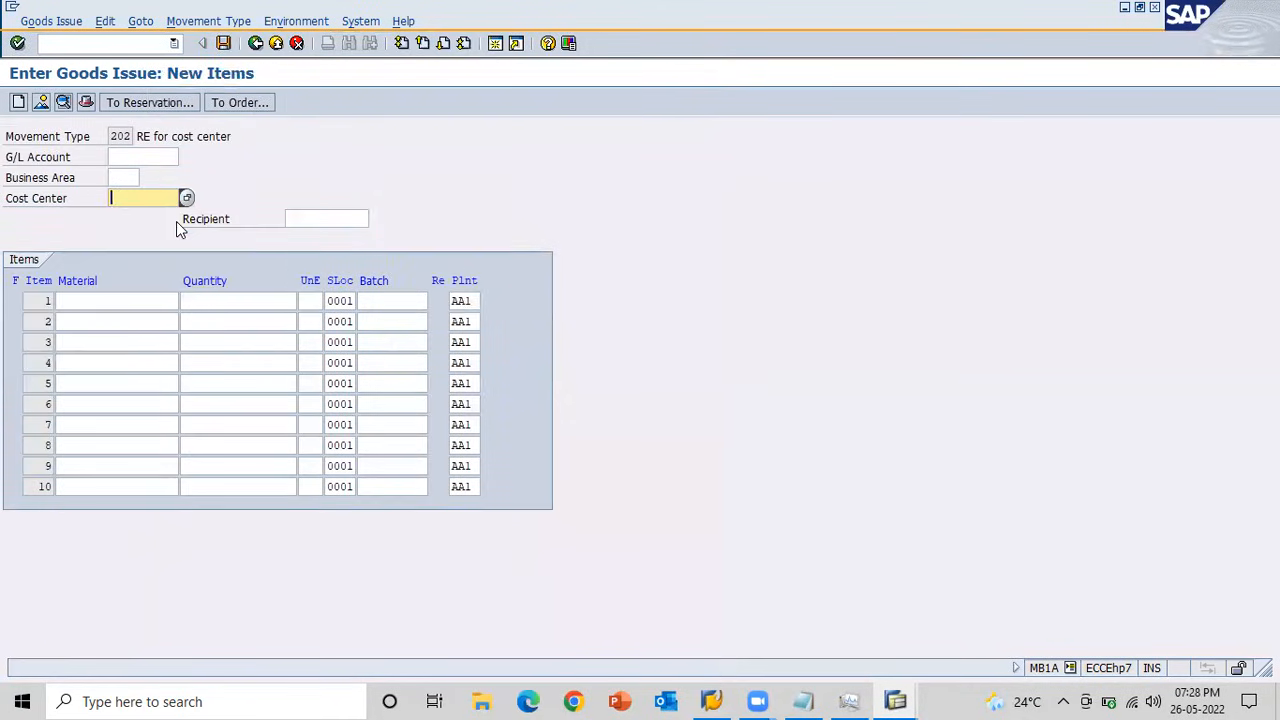
key(Down)
key(Return)
key(Tab)
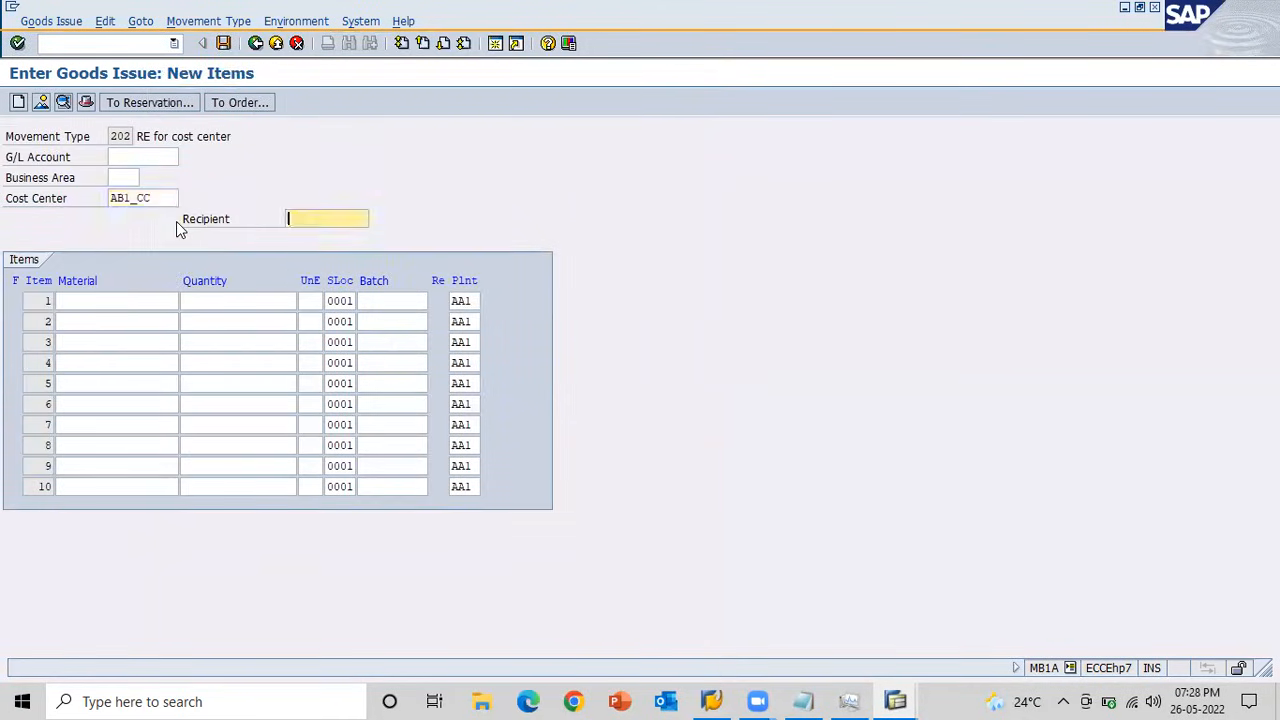
key(Tab)
key(Down)
key(Return)
key(Tab)
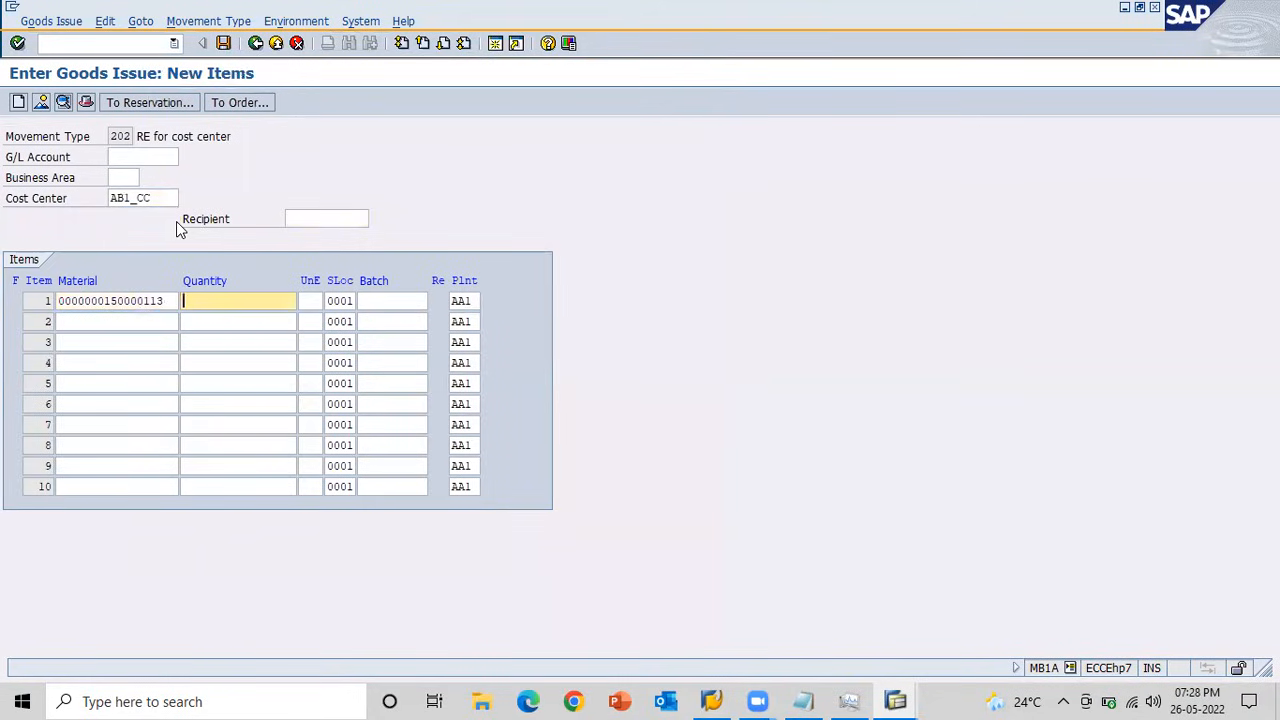
Set the quantity of item 1 to 10 and post the cost center reversal.
text(10)
key(Return)
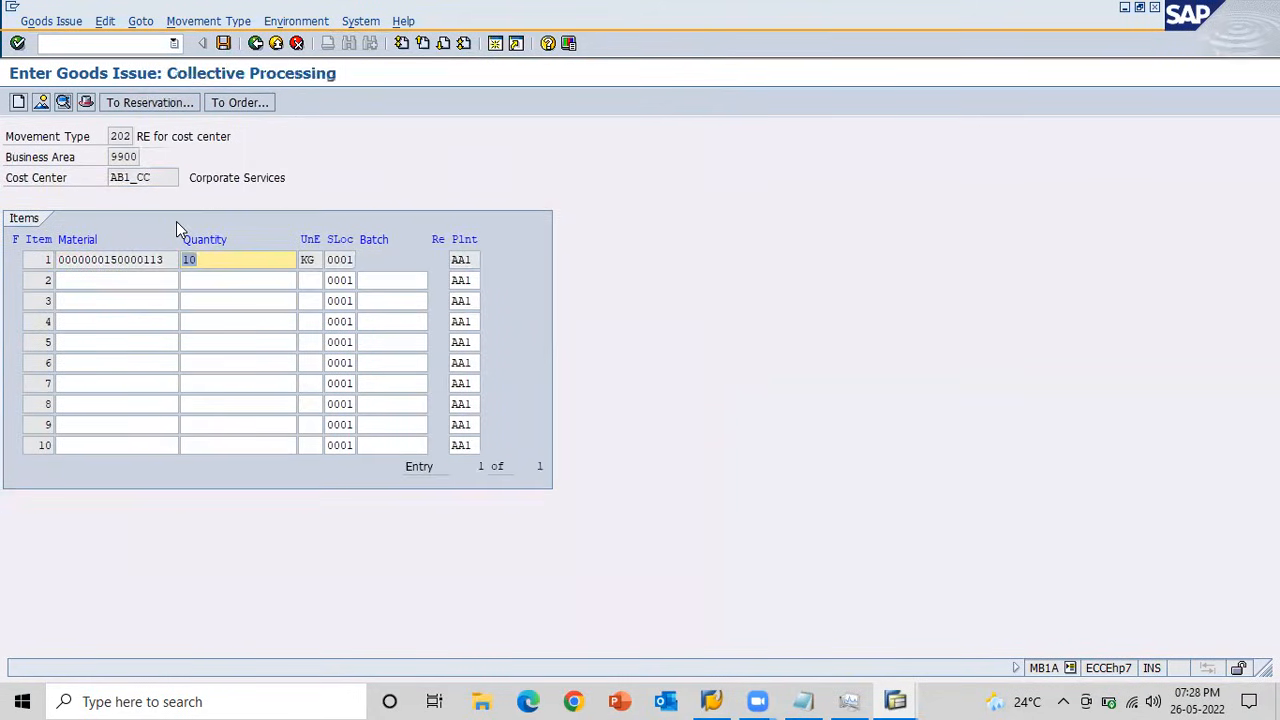
click(222, 44)
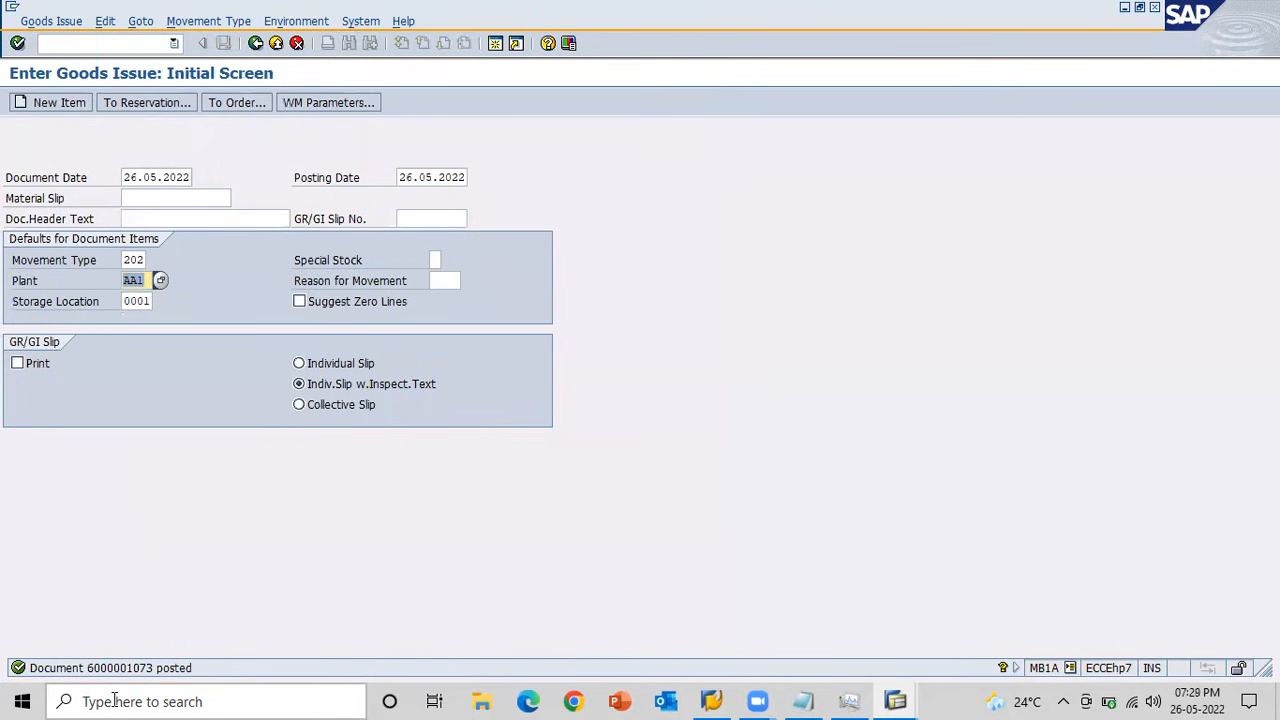
key(Return)
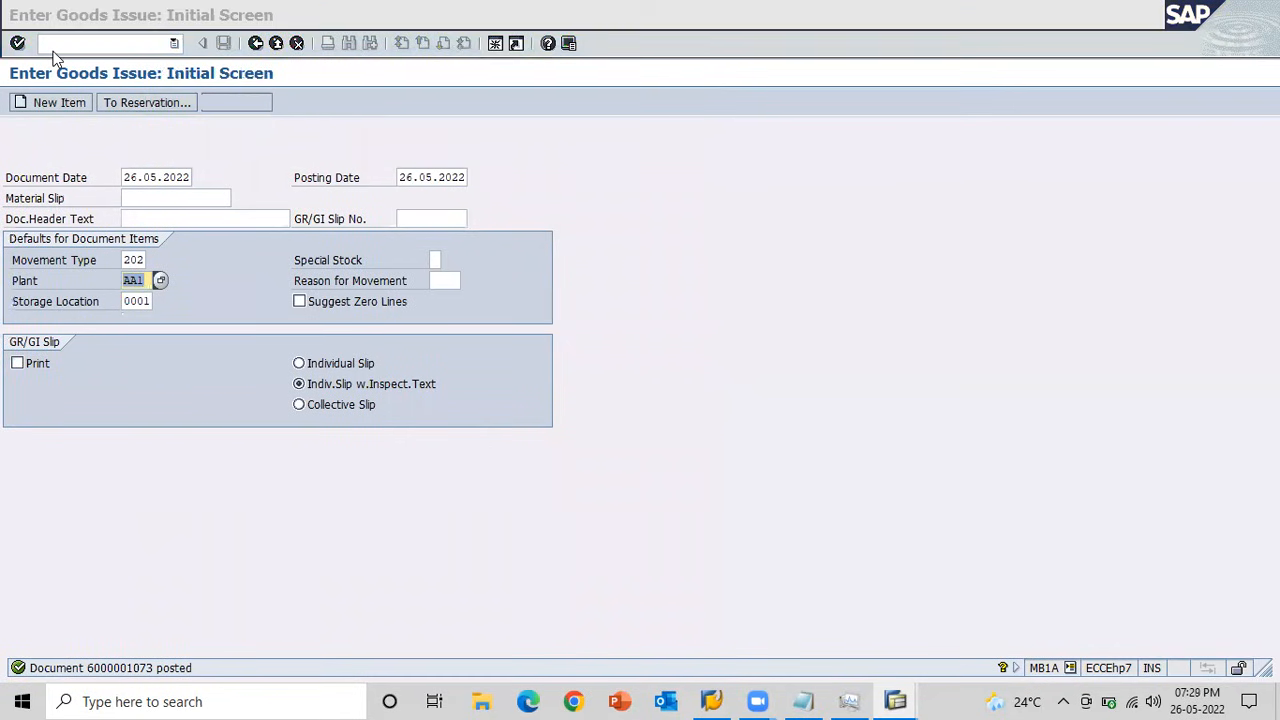
Switch to the stock overview, refresh it, and check the unrestricted-use stock of storage location 0001 BTM Layout.
key(alt+Tab)
key(alt+Tab)
key(alt+Tab)
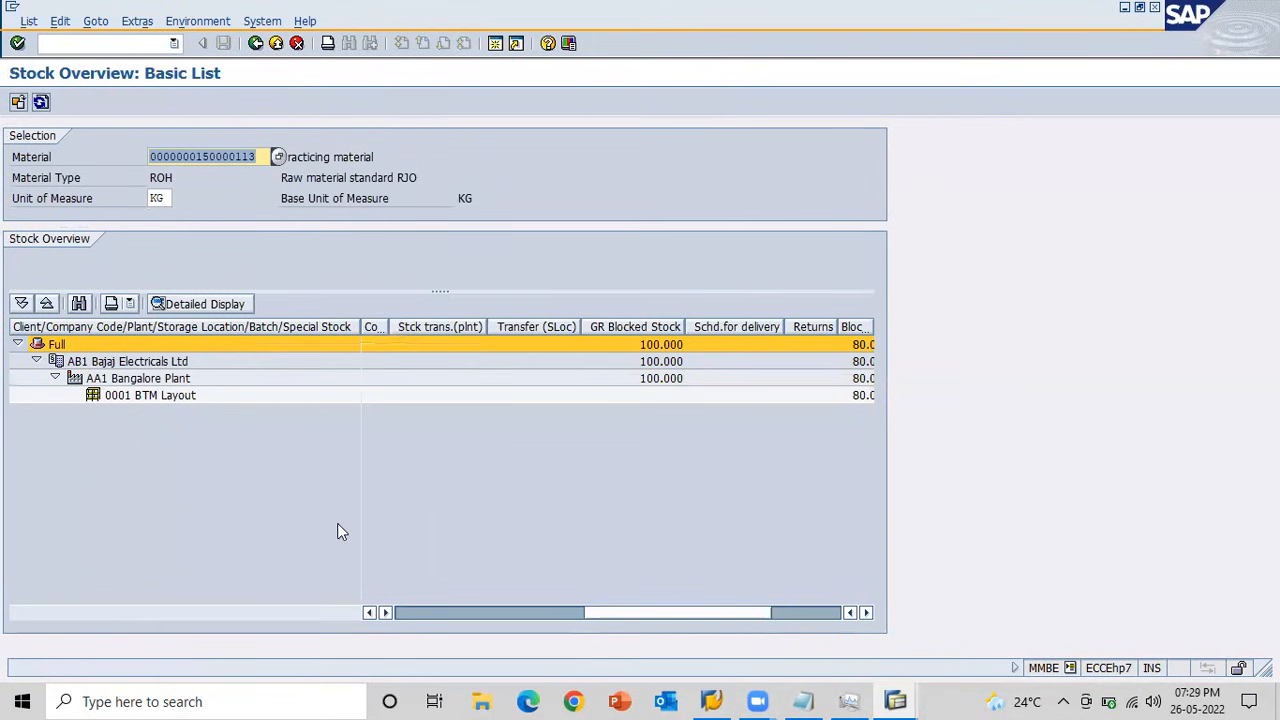
click(409, 615)
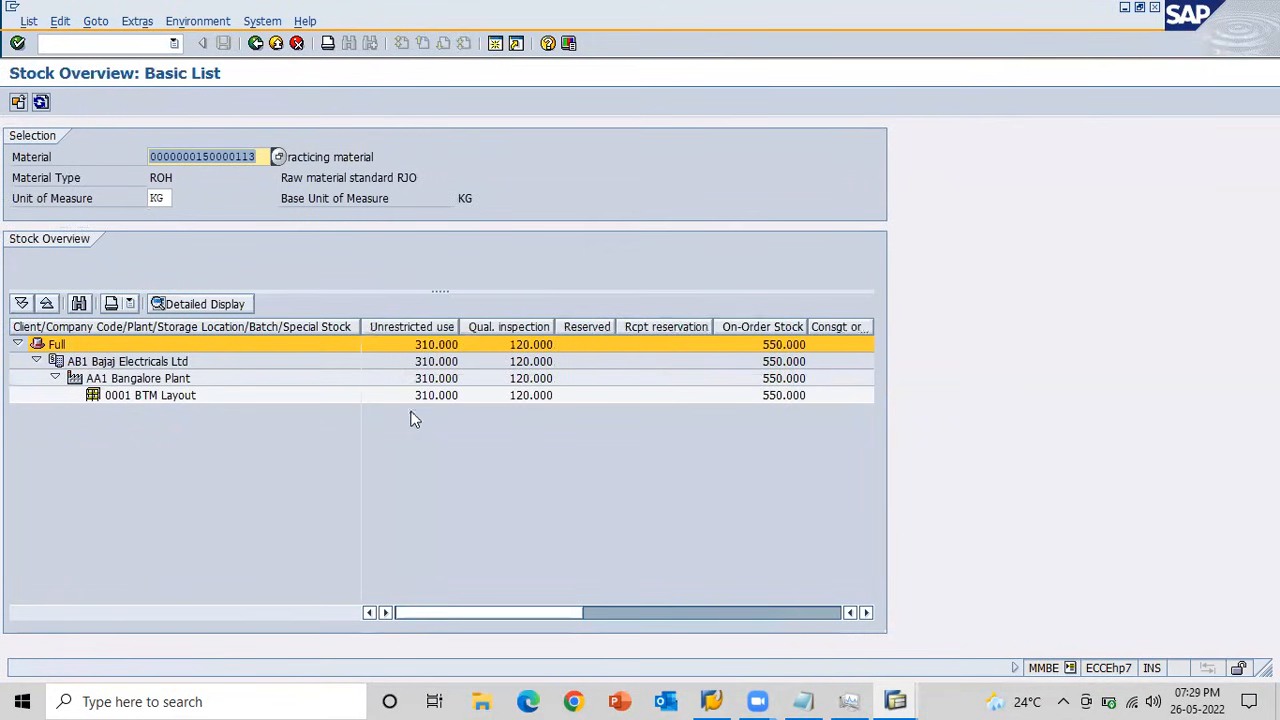
click(41, 103)
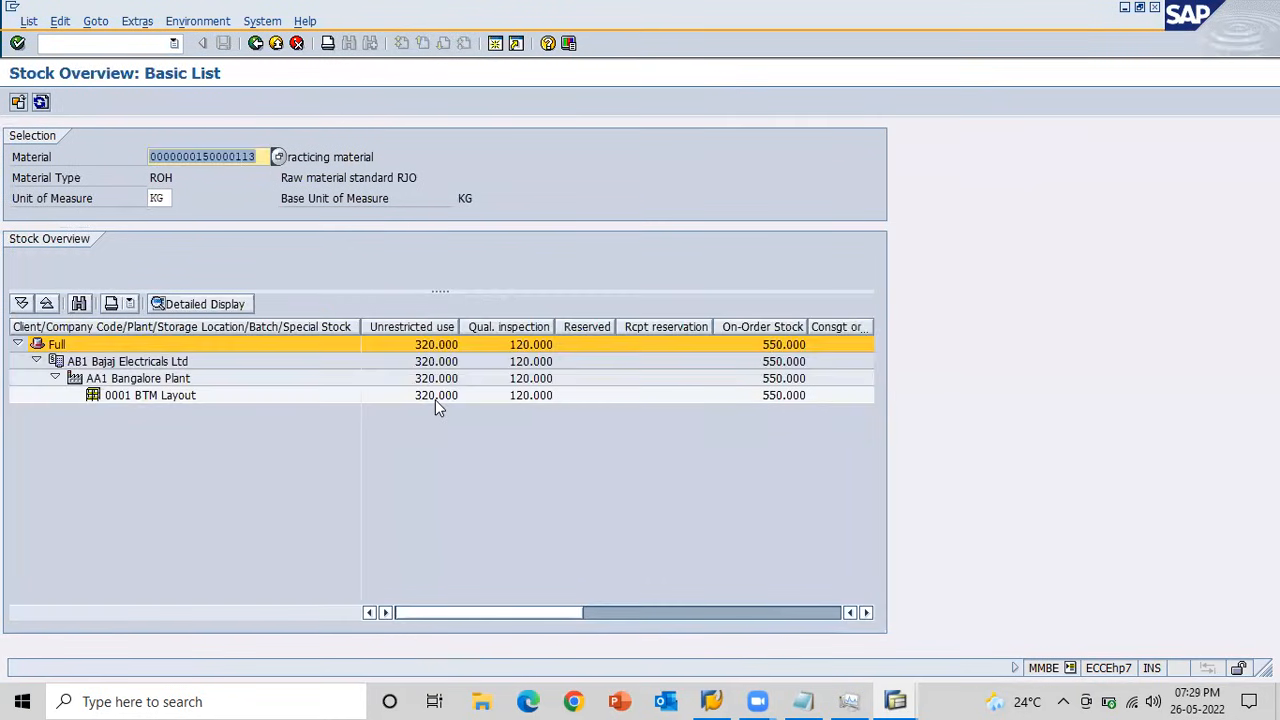
click(435, 395)
Return to the goods issue session and display the posted reversal's material document with transaction MB03.
key(F3)
click(62, 103)
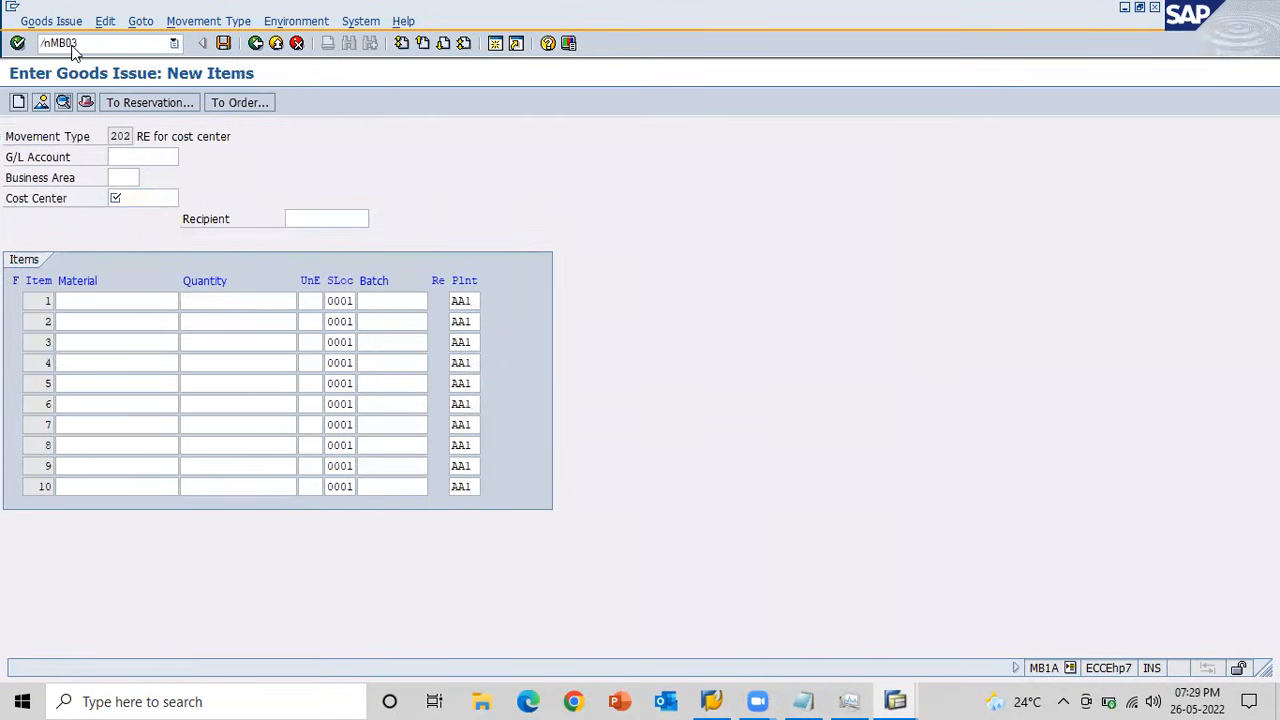
key(Return)
key(Return)
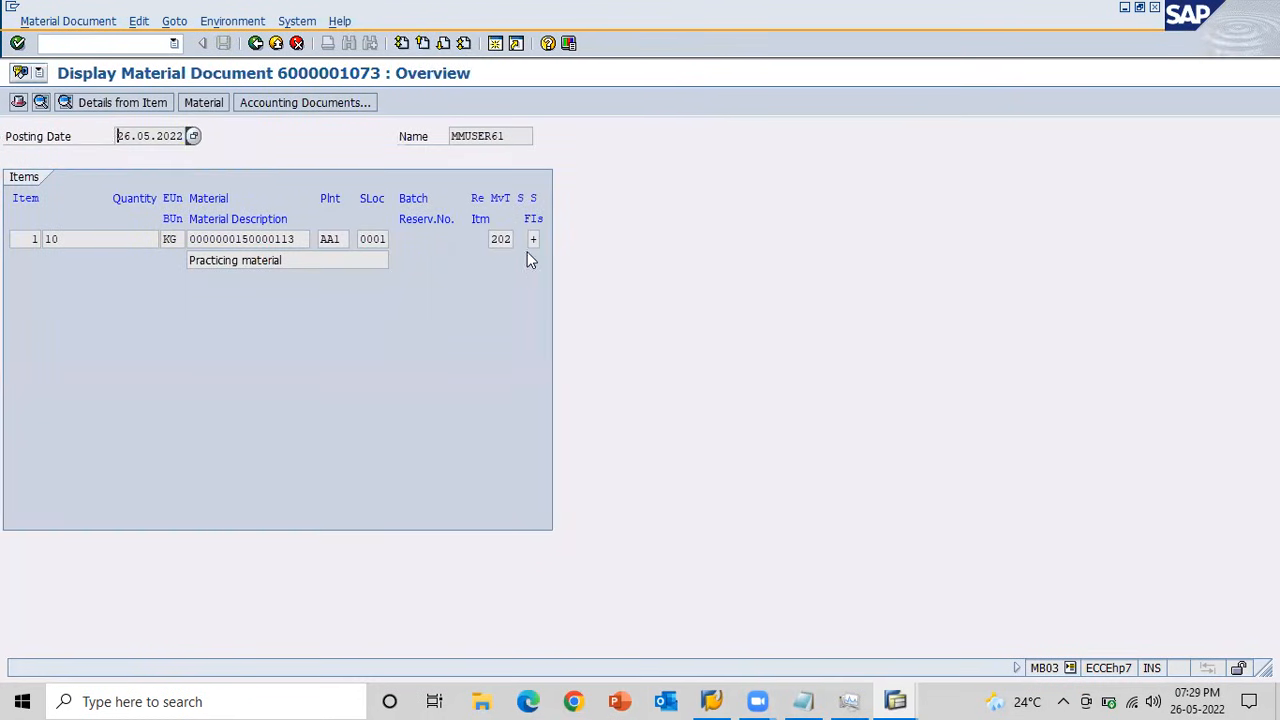
Open the accounting document of the reversal and examine its inventory and consumption line items.
click(287, 102)
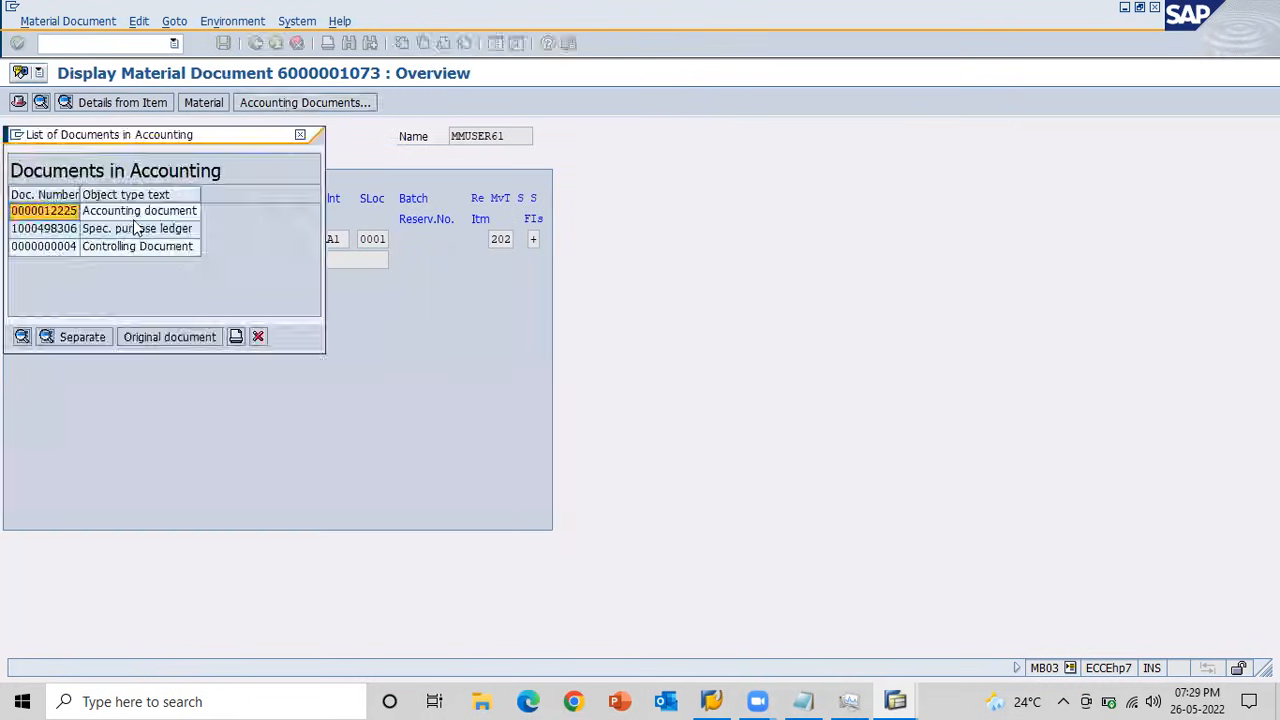
click(45, 211)
double_click(45, 208)
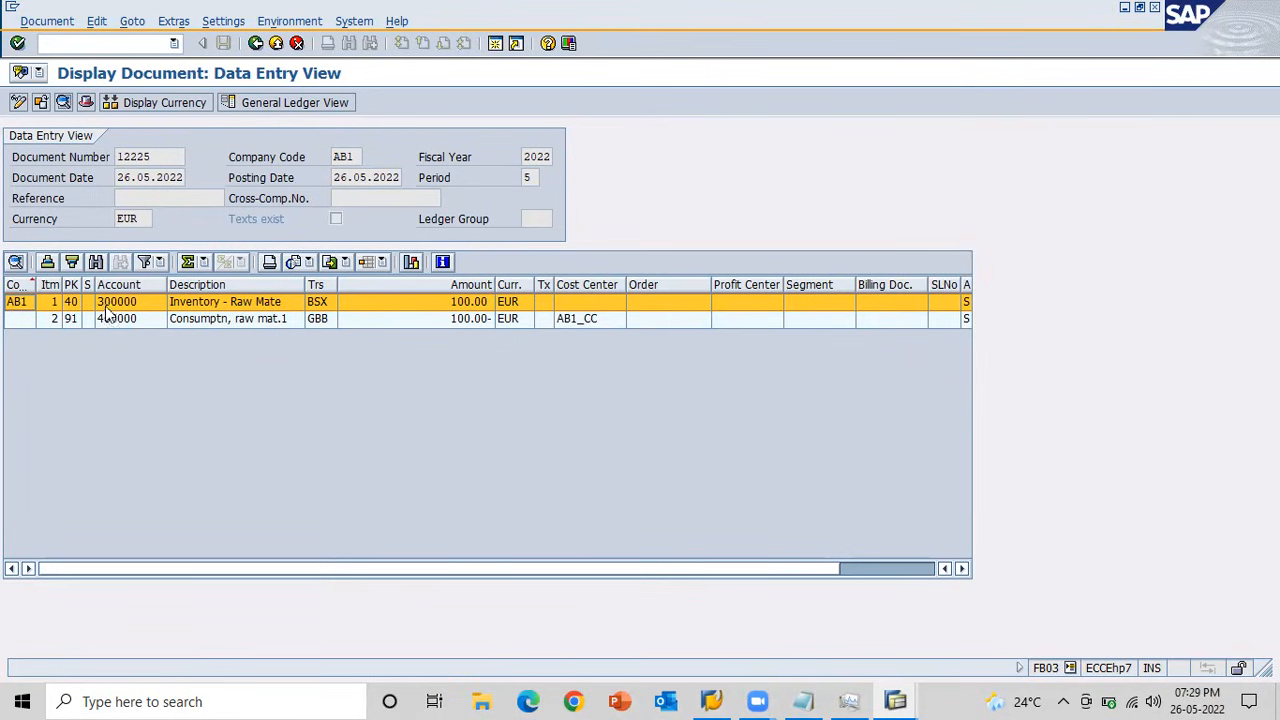
key(alt+Tab)
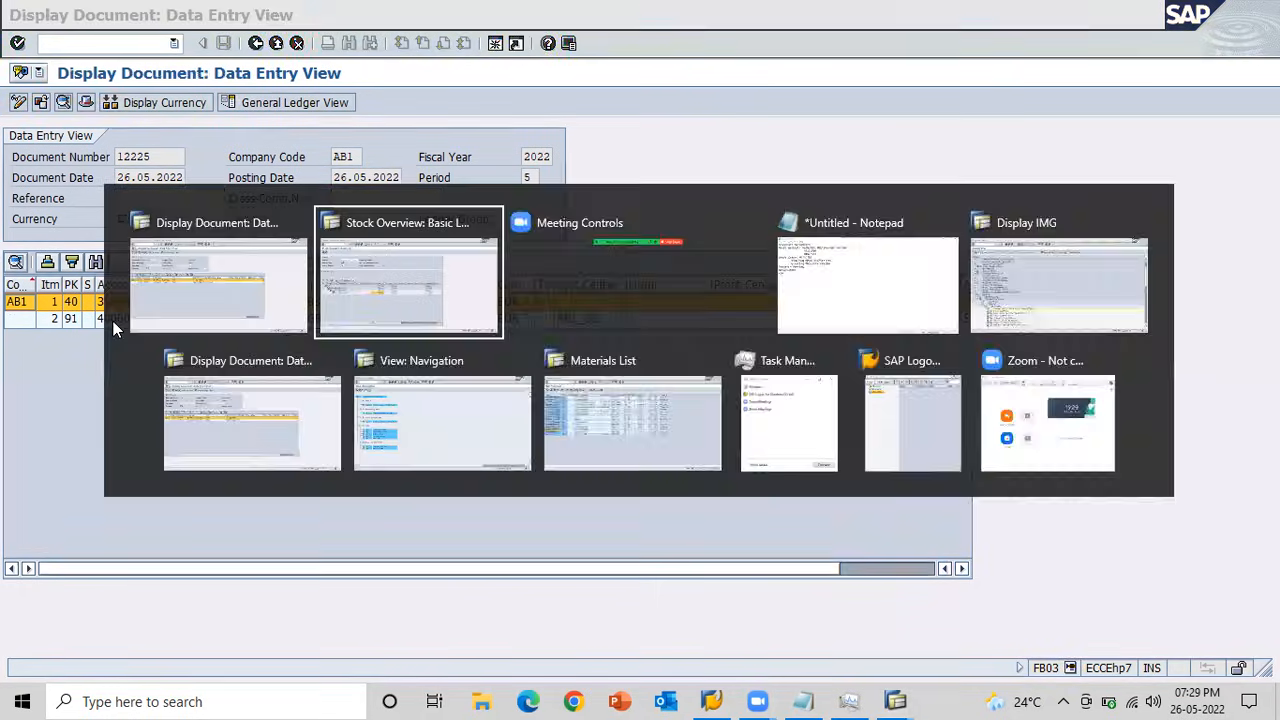
key(alt+Tab)
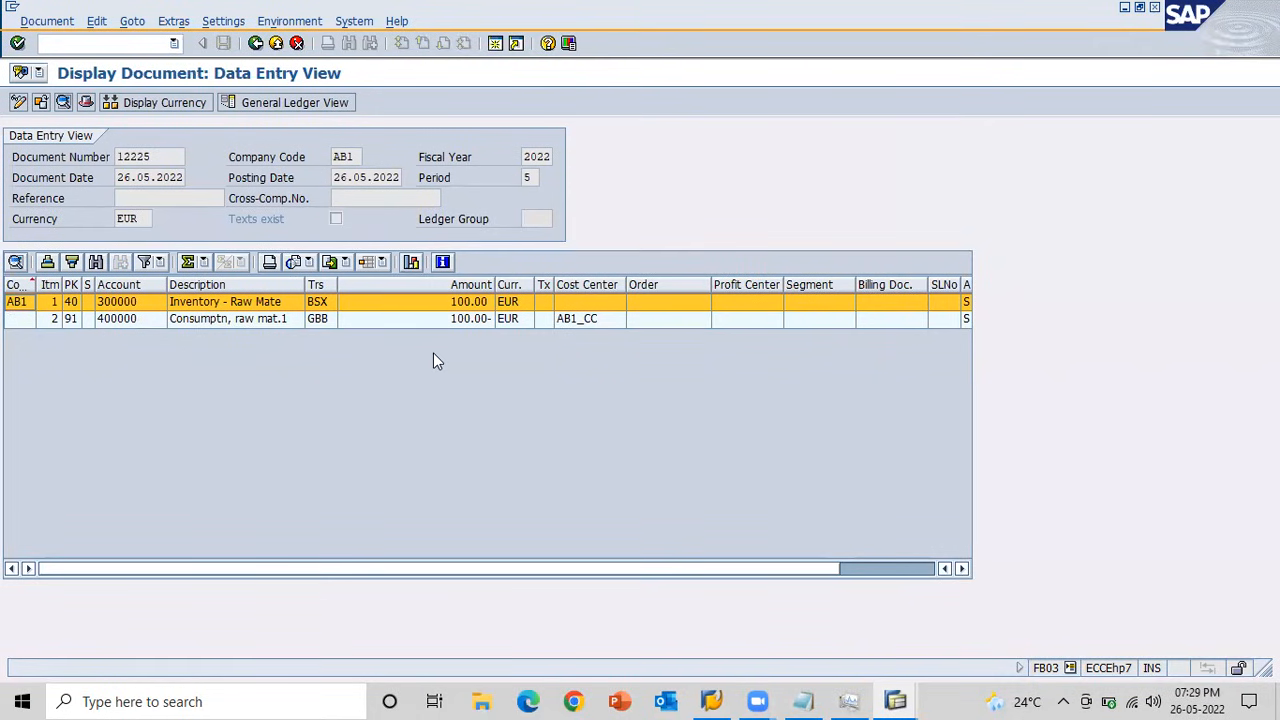
Switch to the session showing the earlier quality expense accounting document and start transaction MB1A there.
key(alt+Tab)
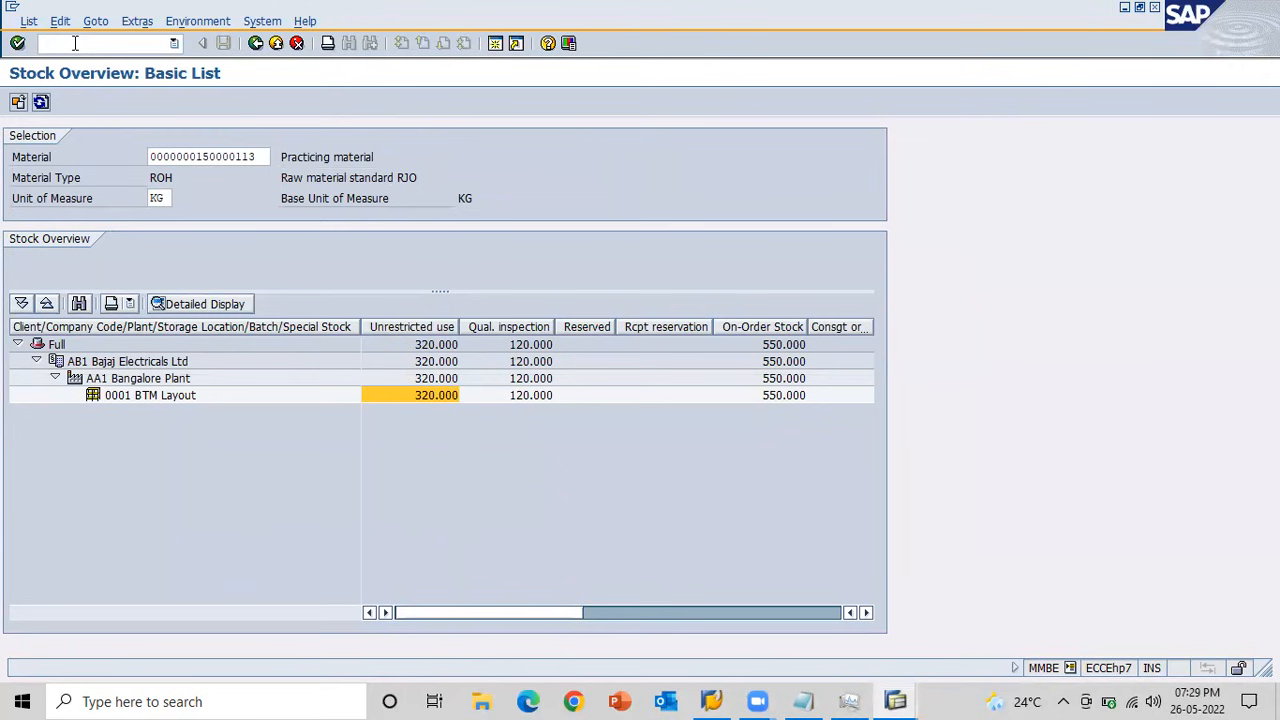
key(alt+Tab)
key(alt+Tab)
key(alt+Tab)
key(alt+Tab)
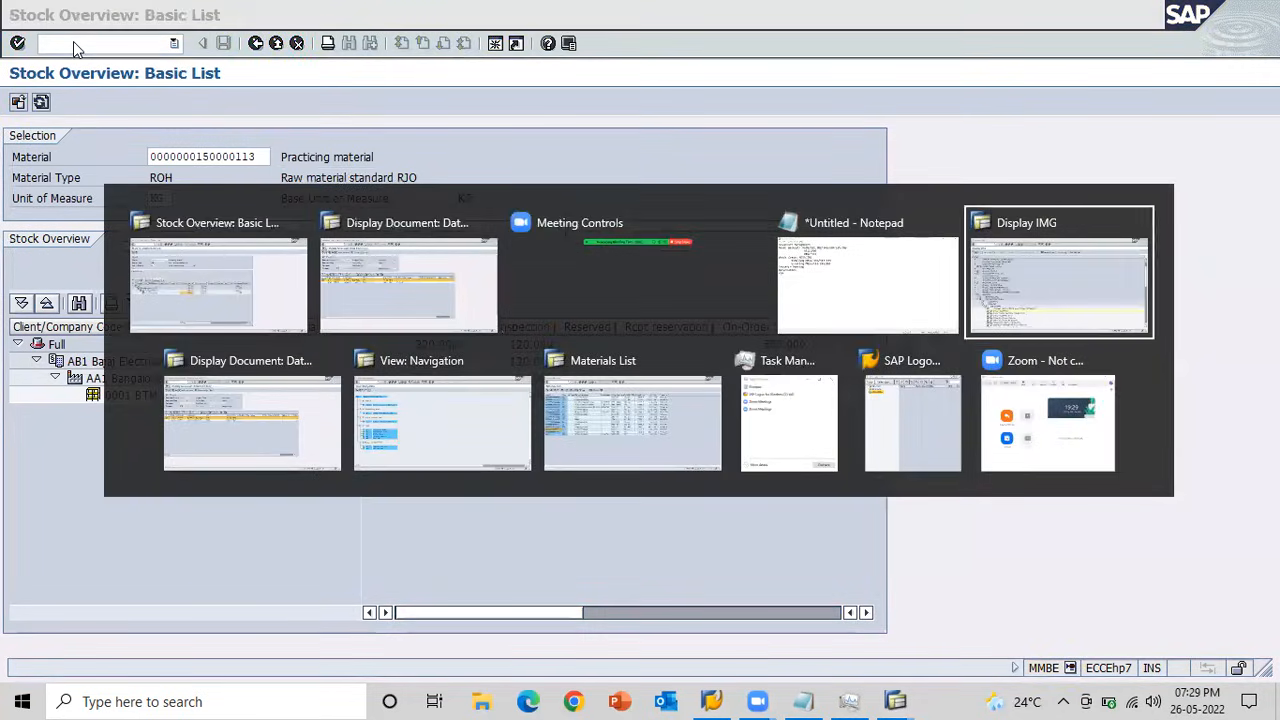
key(alt+Tab)
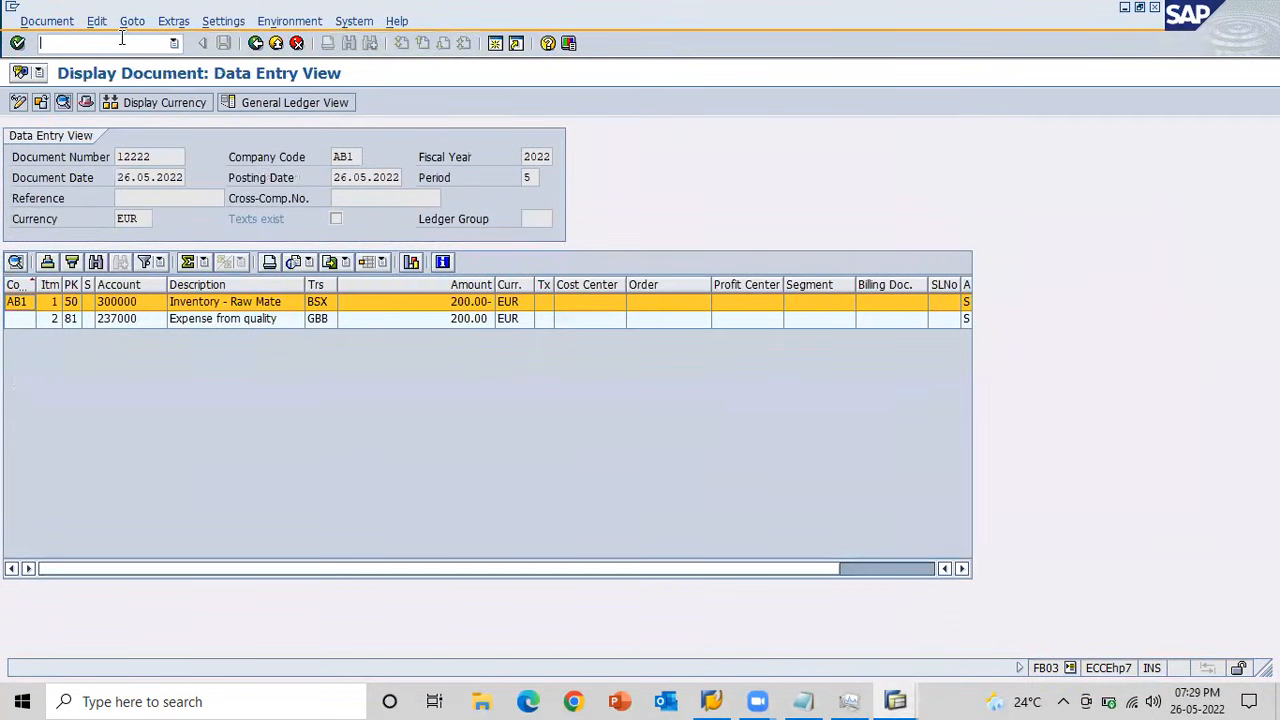
text(/nMB1A)
key(Return)
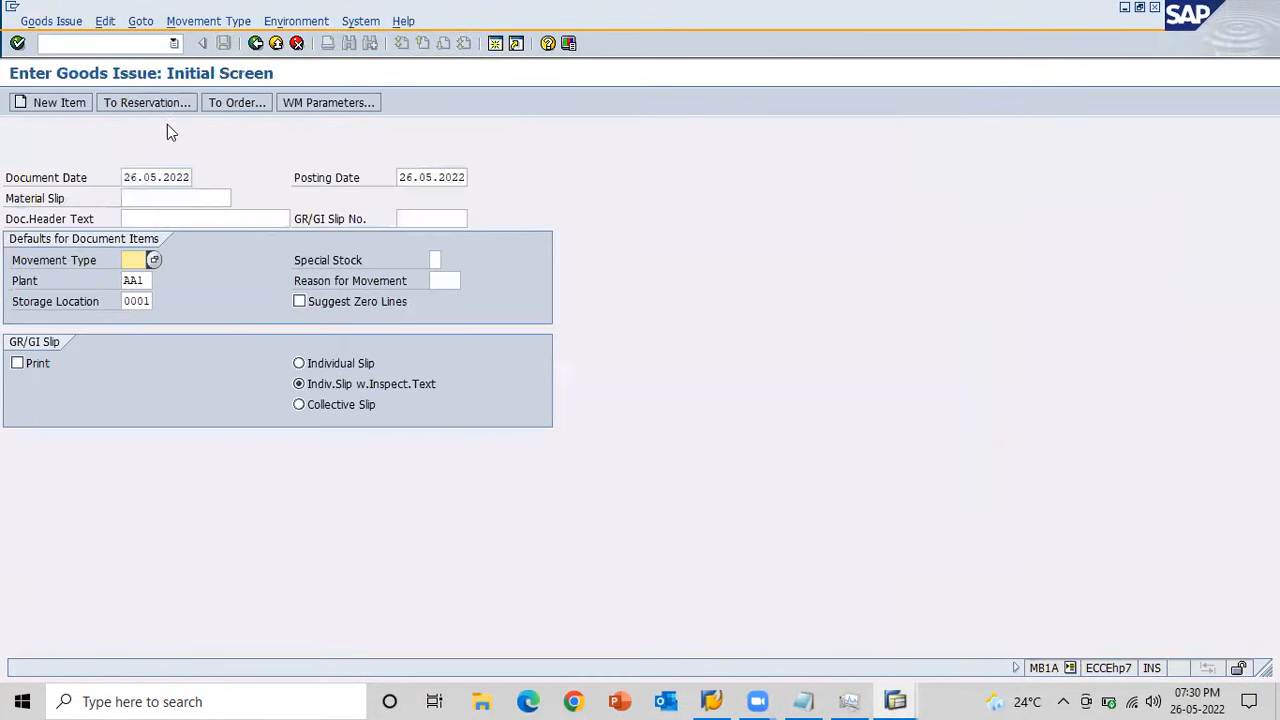
Examine the available movement types for sales order, asset, order, sampling and scrapping withdrawals, including their reversals, and close the list without choosing one.
click(154, 259)
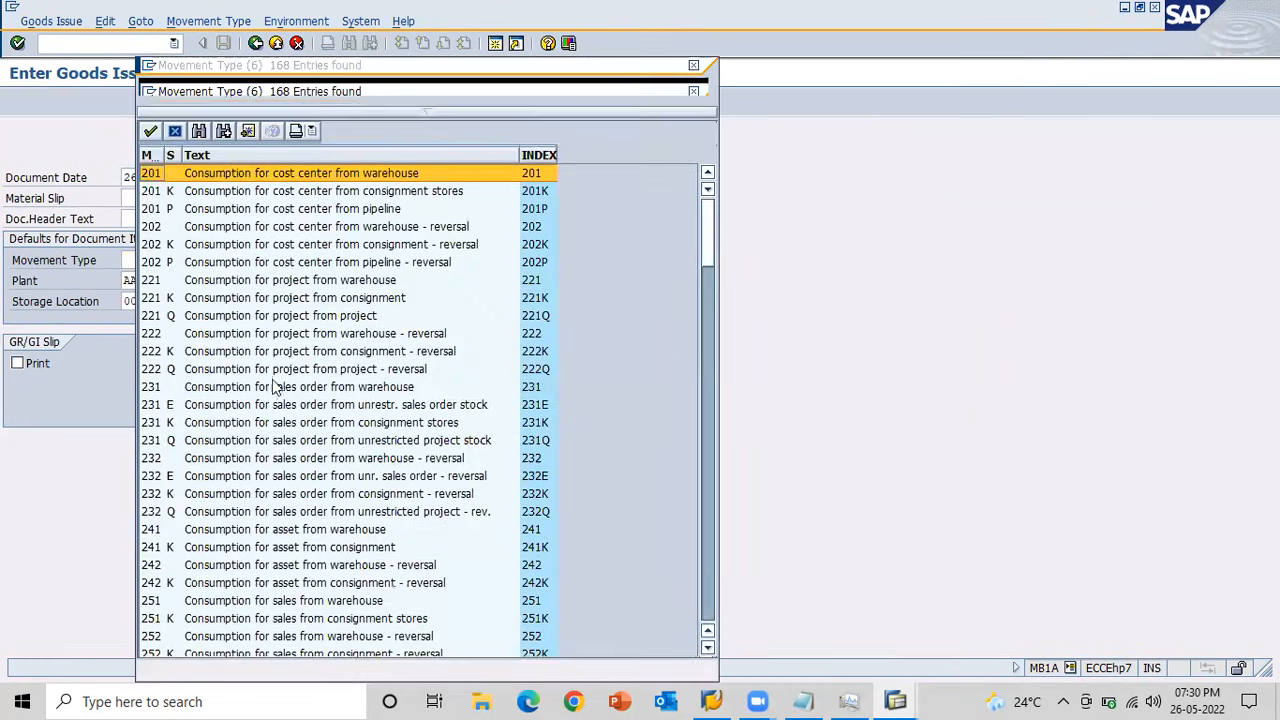
click(262, 406)
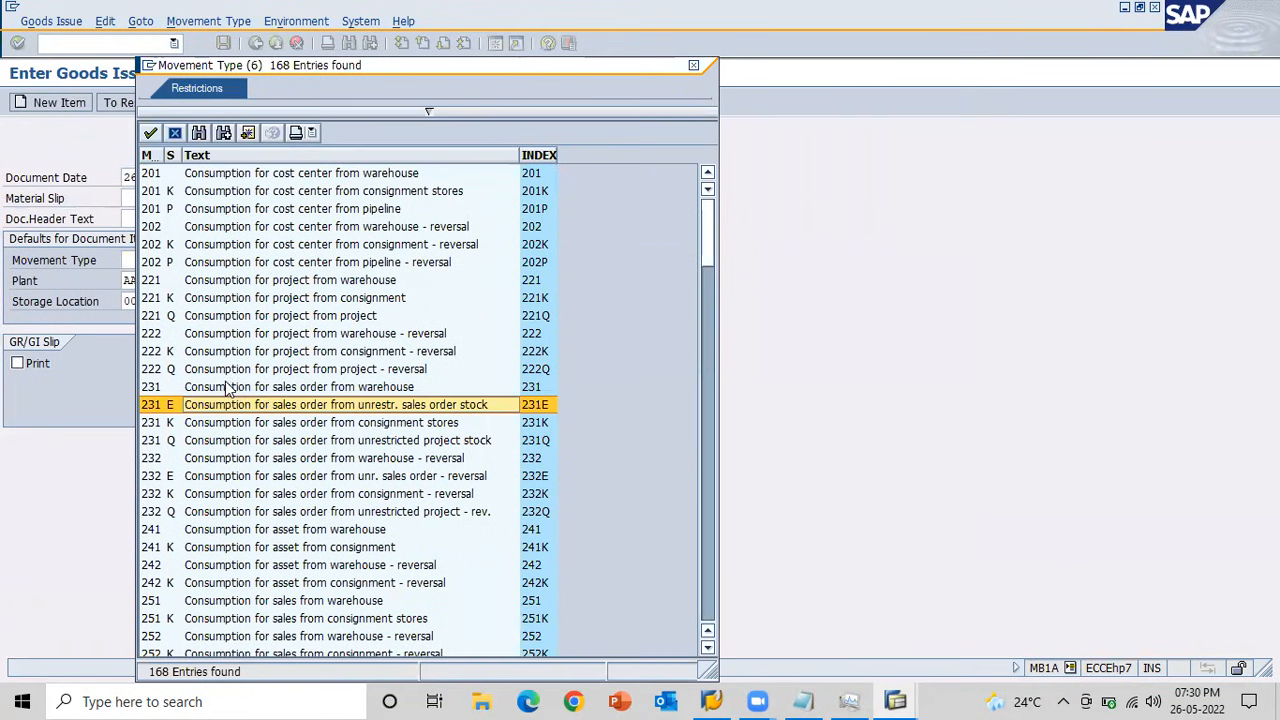
click(227, 388)
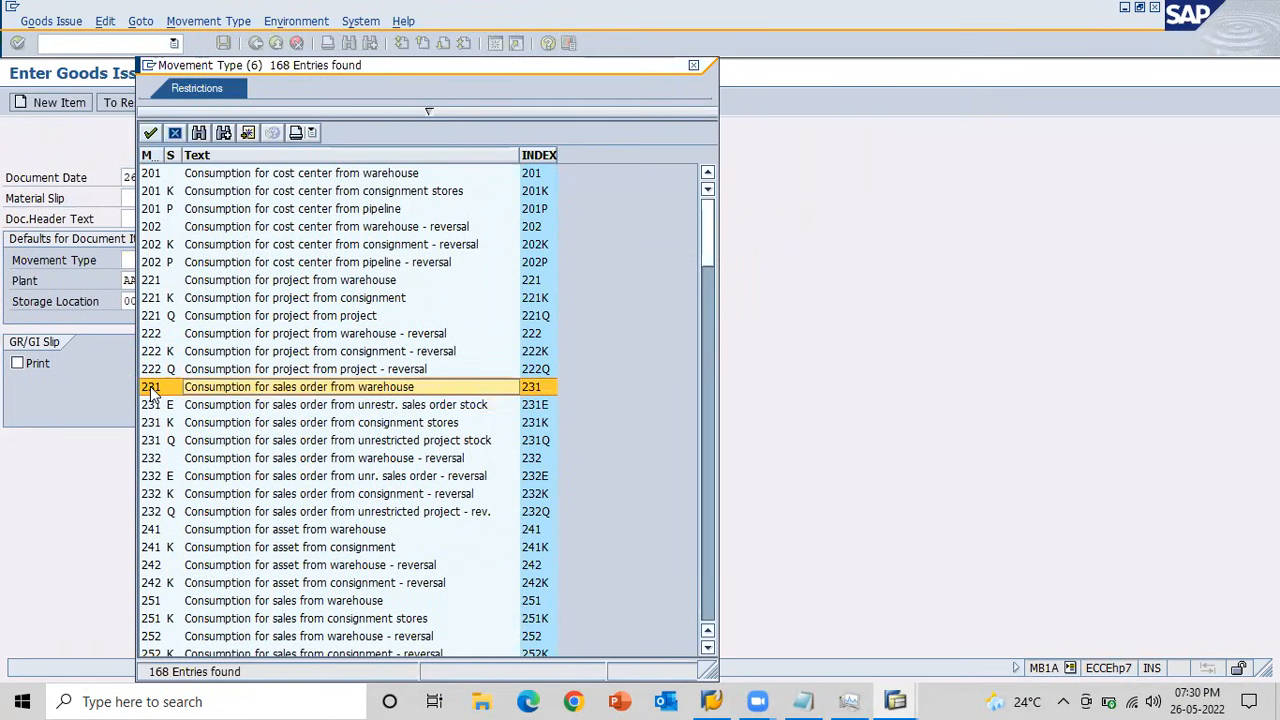
click(258, 531)
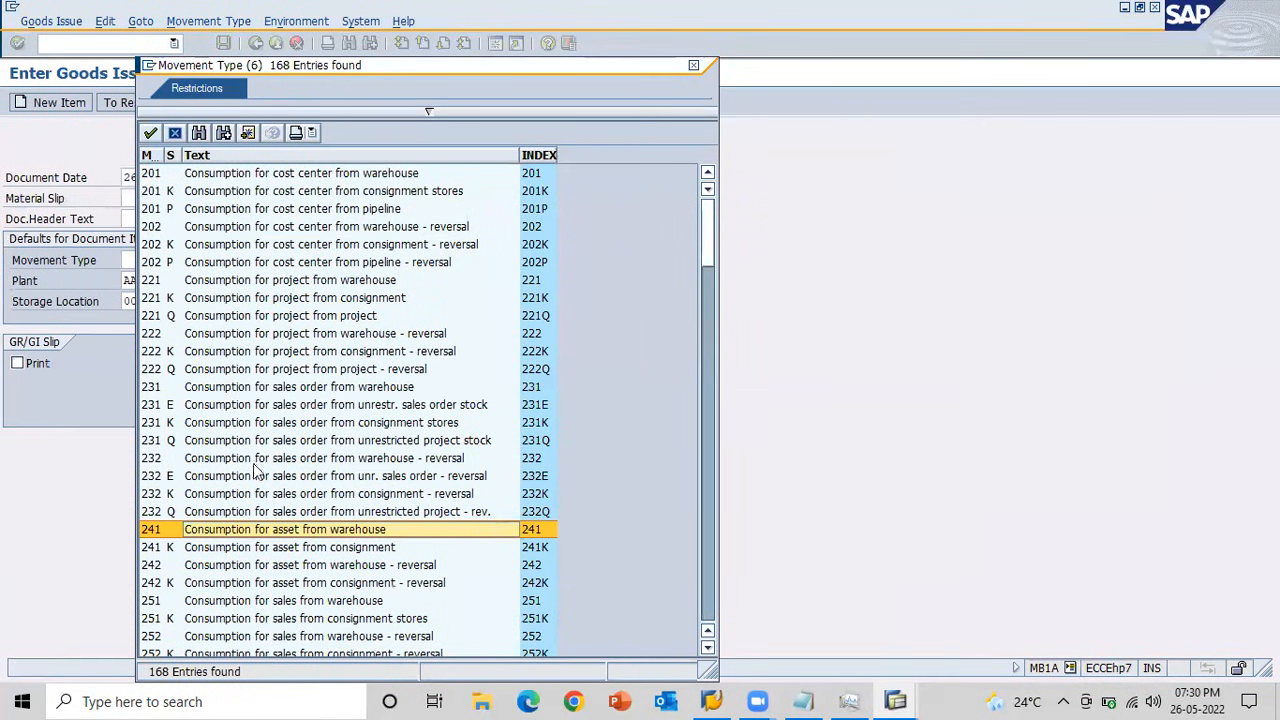
click(714, 586)
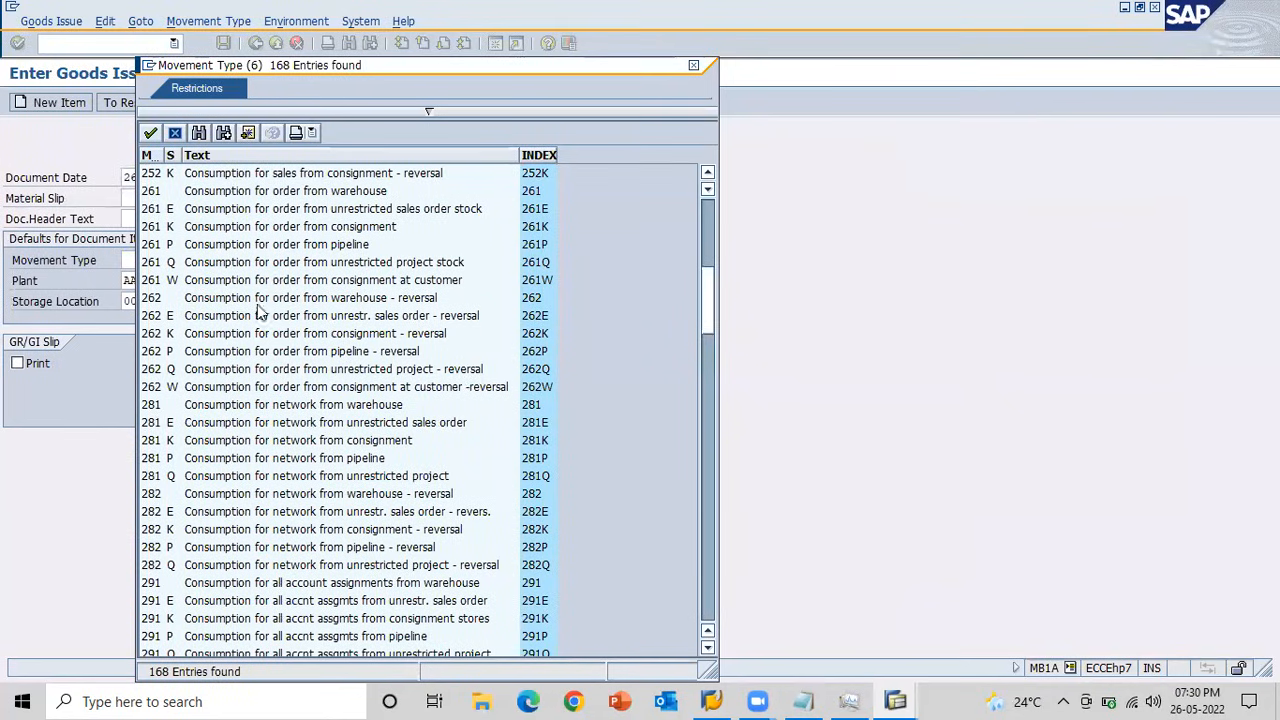
click(253, 231)
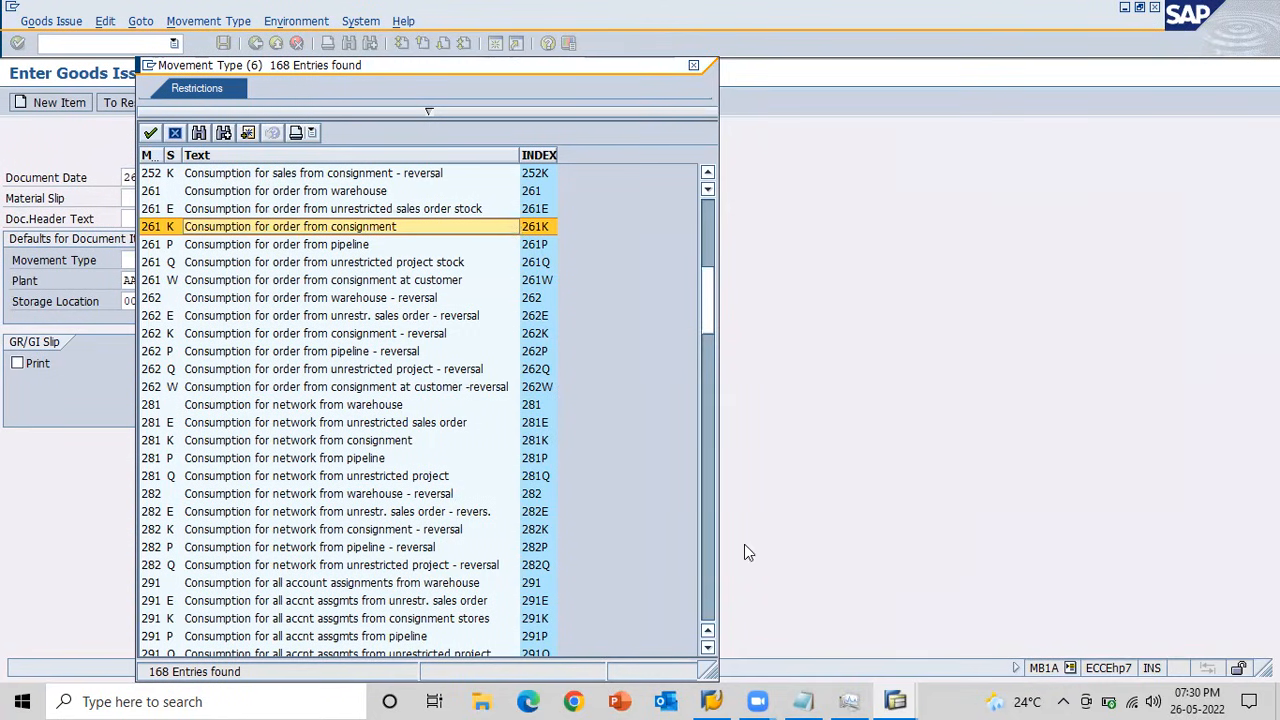
click(707, 605)
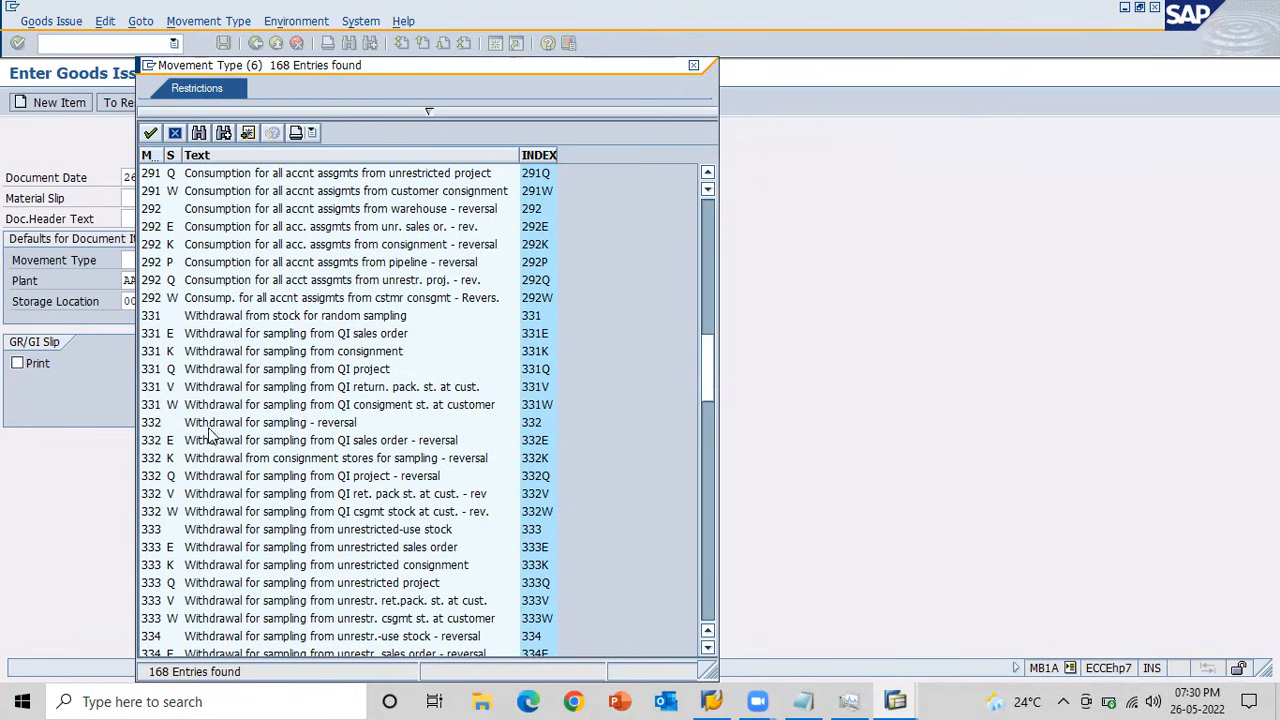
click(705, 546)
click(705, 546)
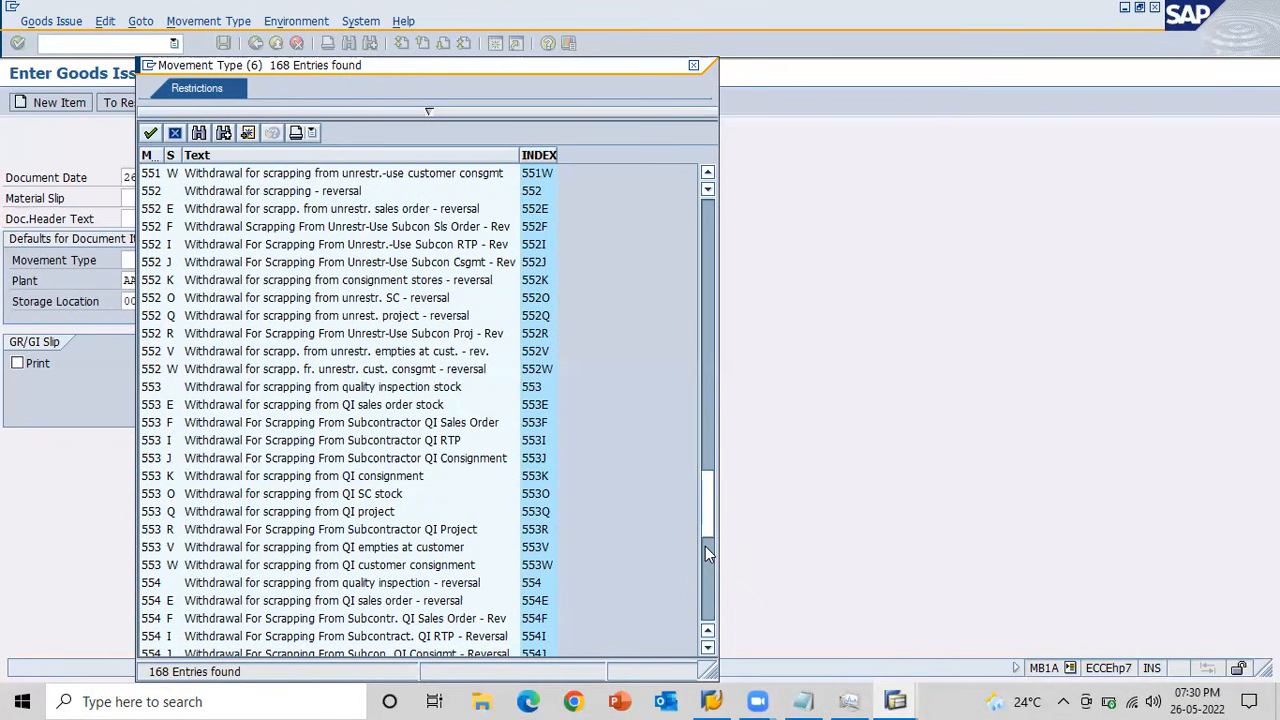
click(200, 193)
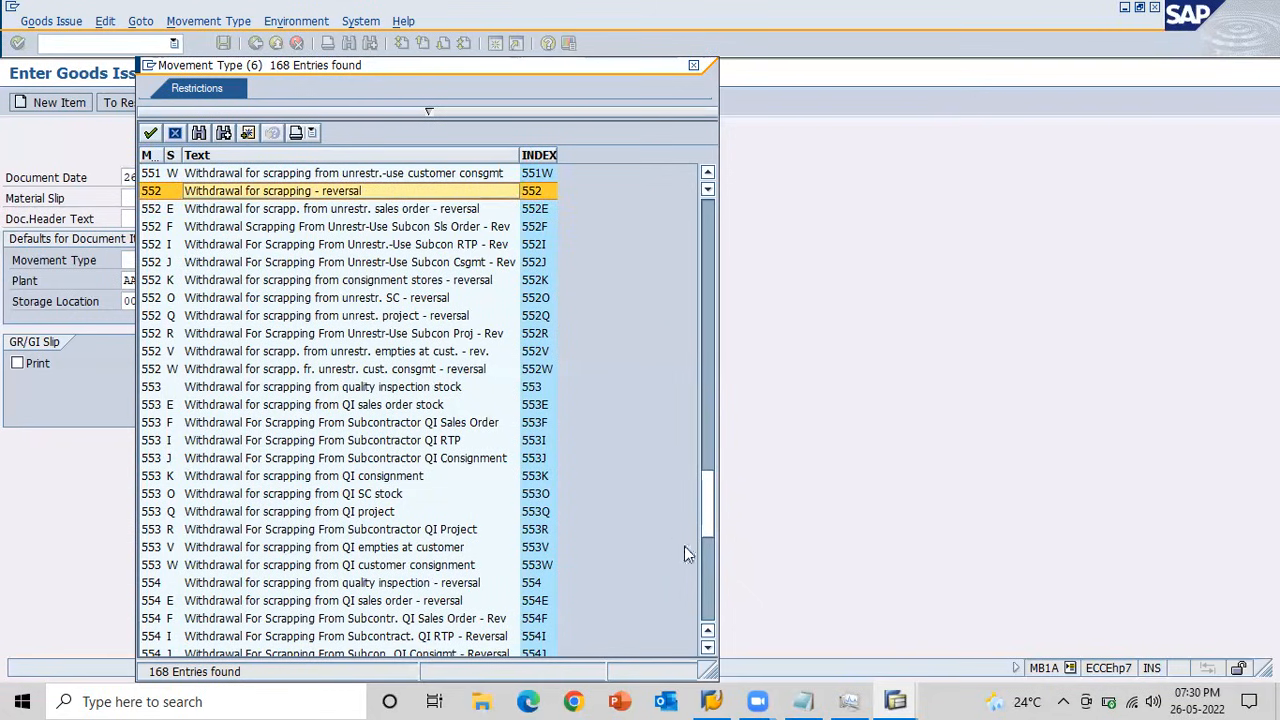
click(710, 589)
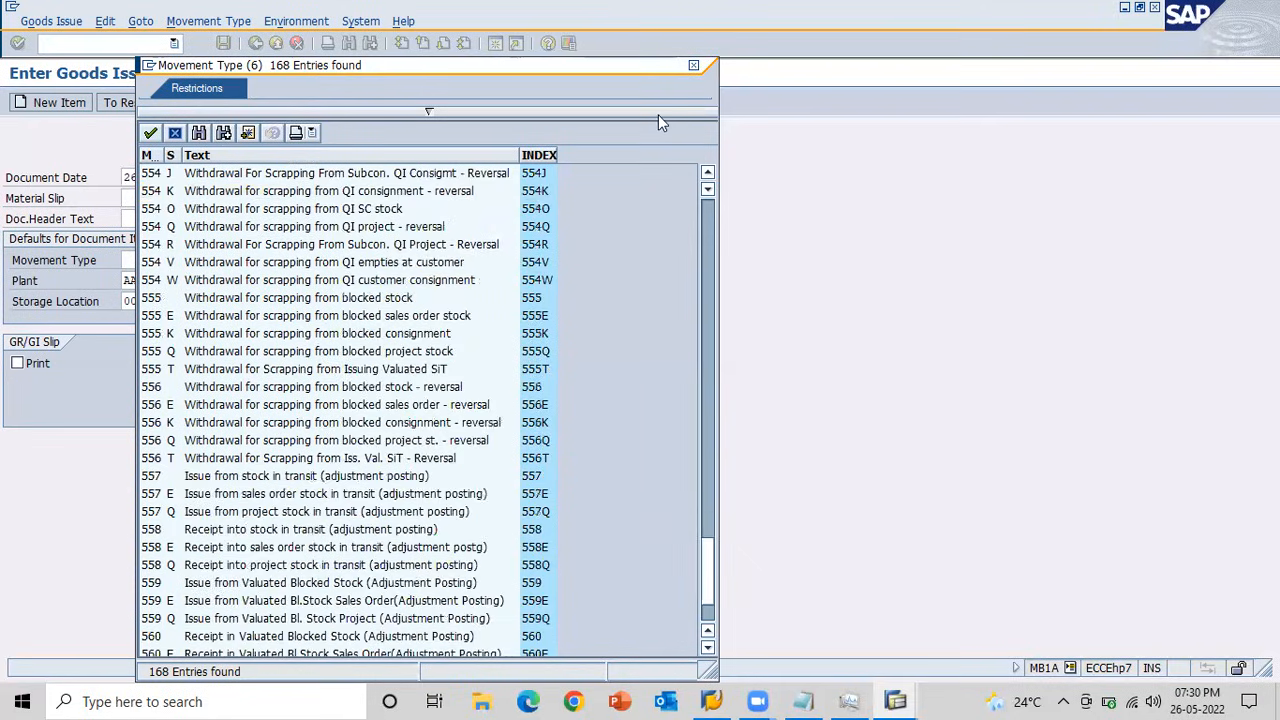
click(695, 69)
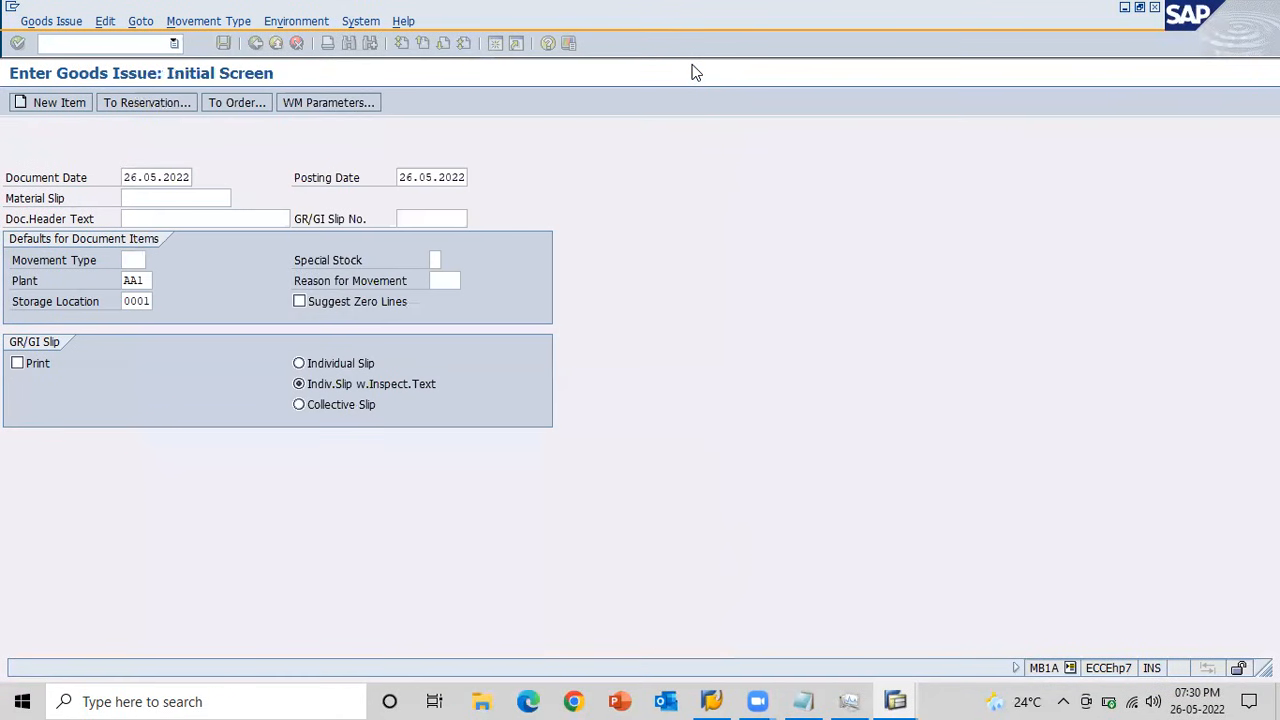
Switch to the Notepad notes and add a colon after the Transfer Posting heading.
key(alt+Tab)
key(alt+Tab)
key(alt+Tab)
key(alt+Tab)
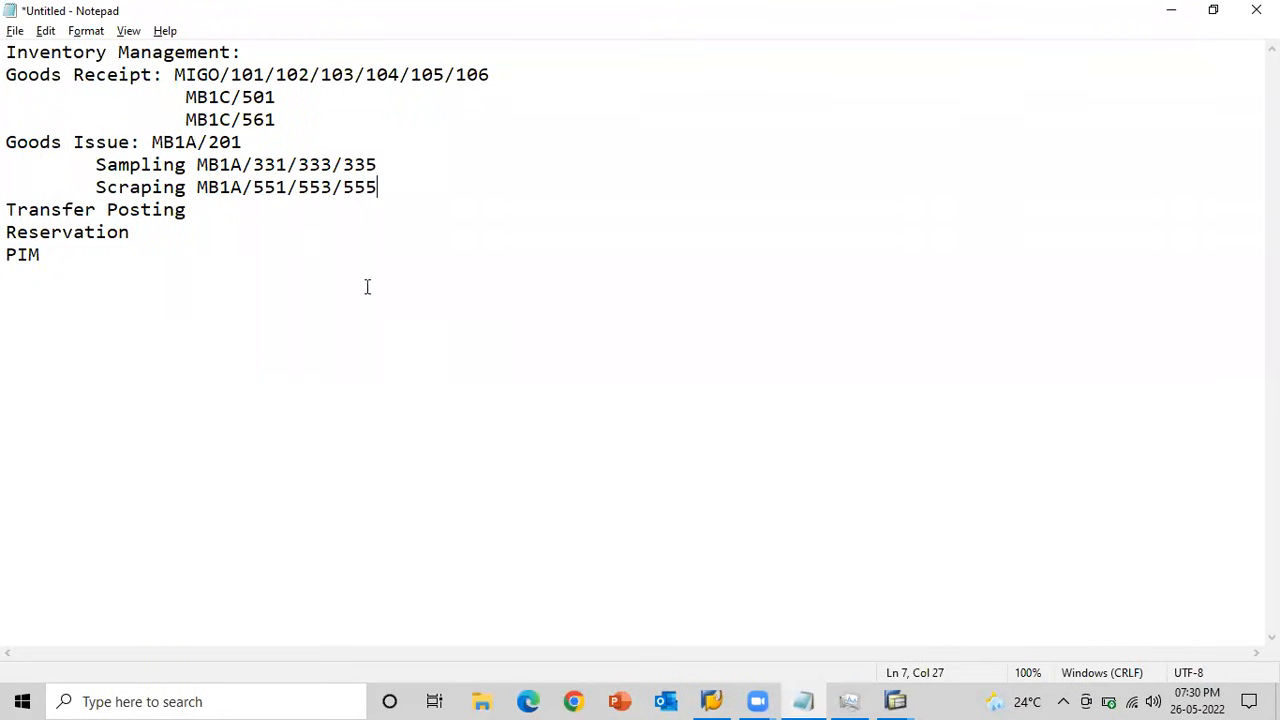
click(190, 209)
text(:)
Switch to the SAP stock overview and examine the quality inspection and blocked stock of storage location 0001 BTM Layout.
key(alt+Tab)
key(alt+Tab)
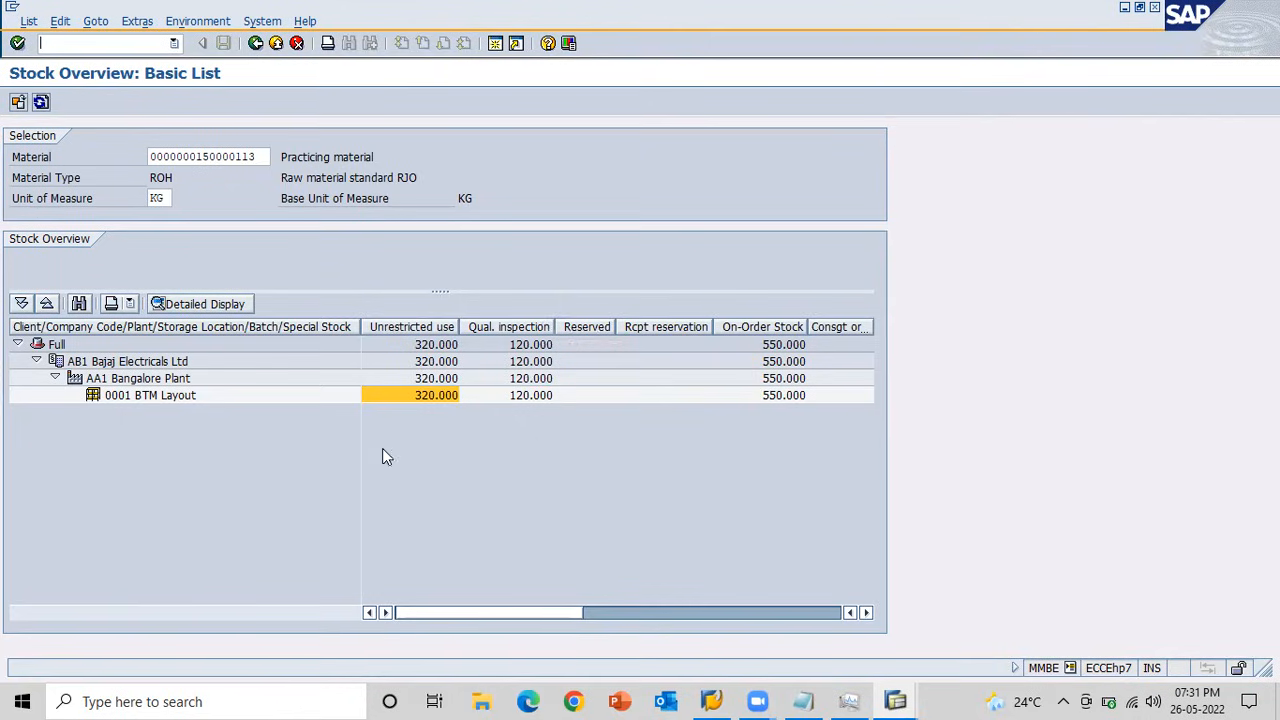
click(510, 399)
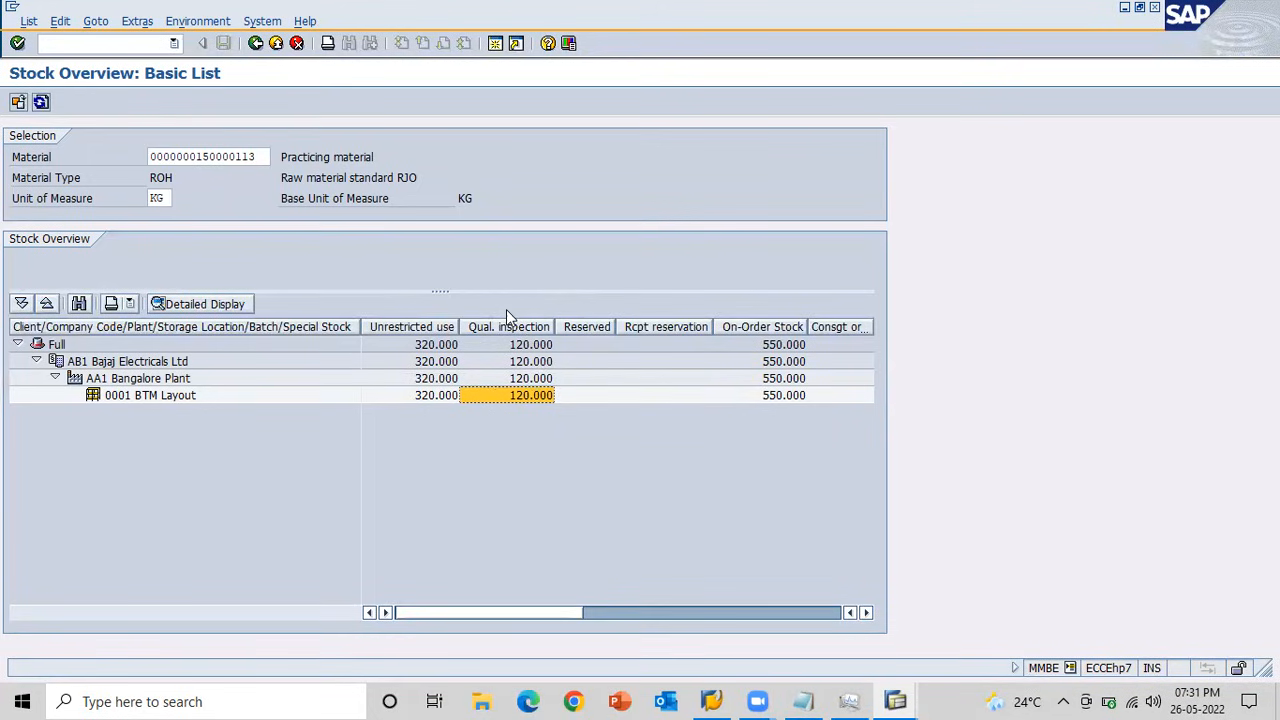
click(797, 617)
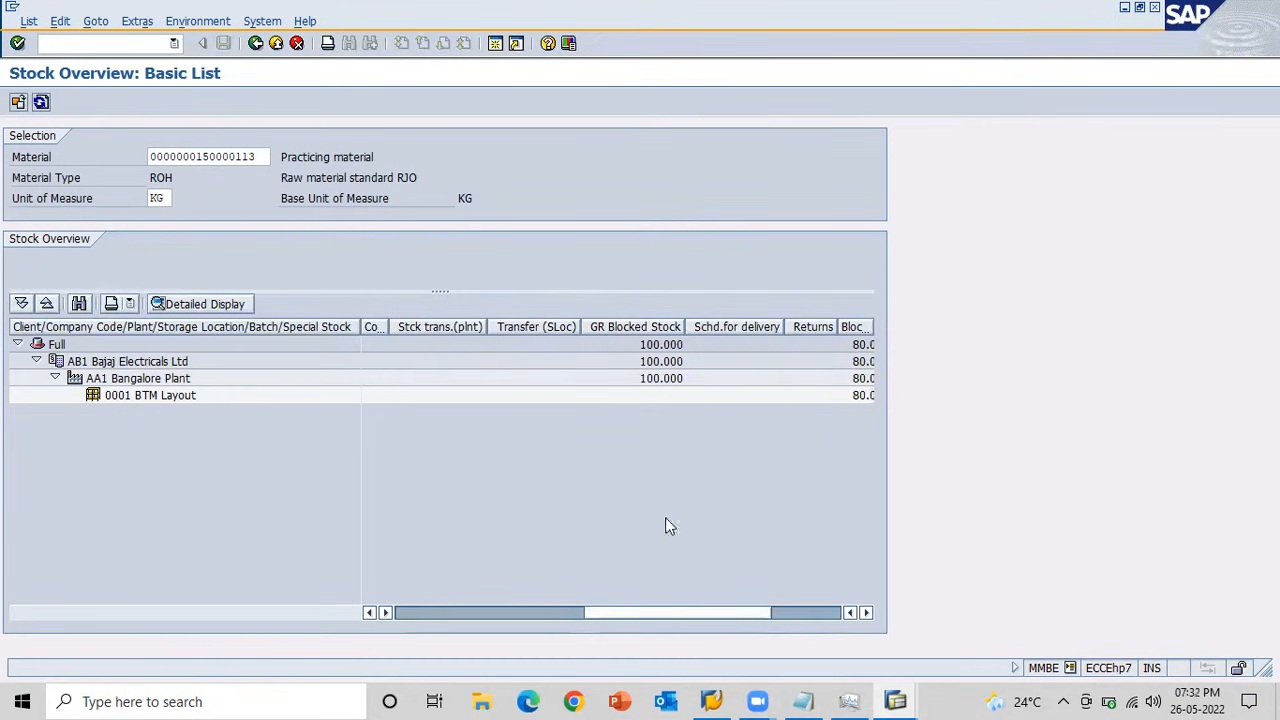
click(409, 617)
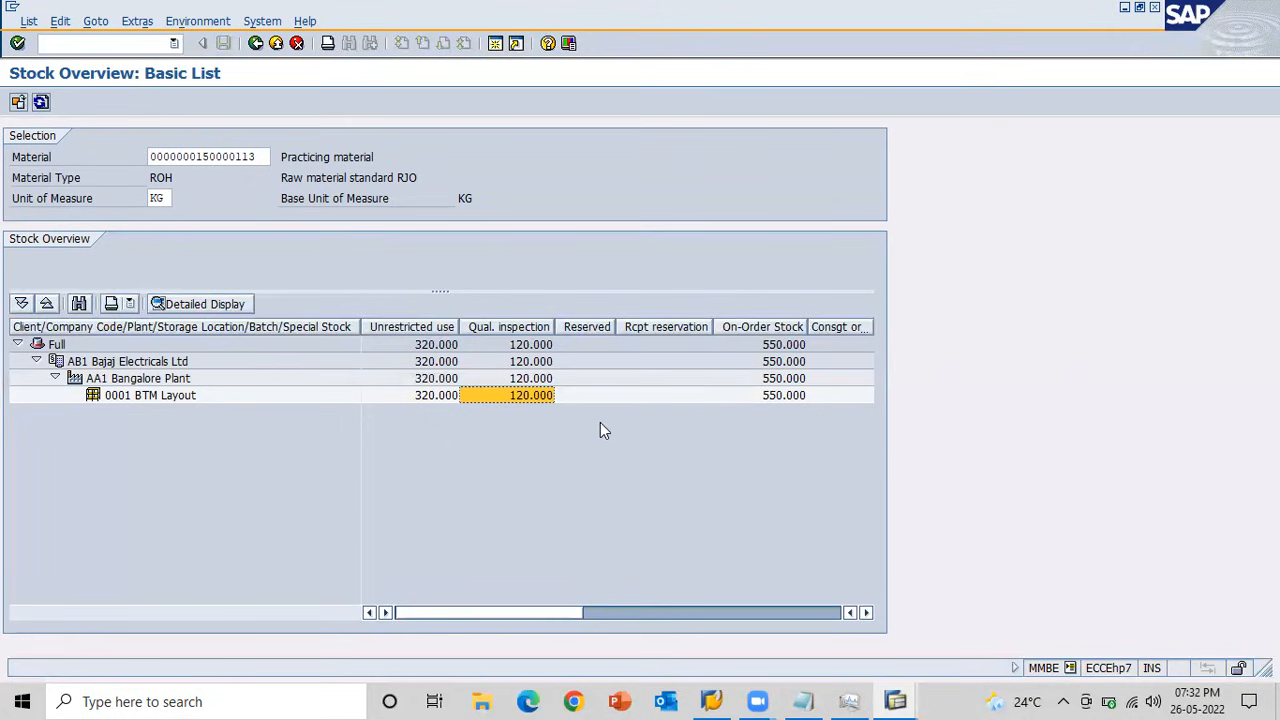
key(alt+Tab)
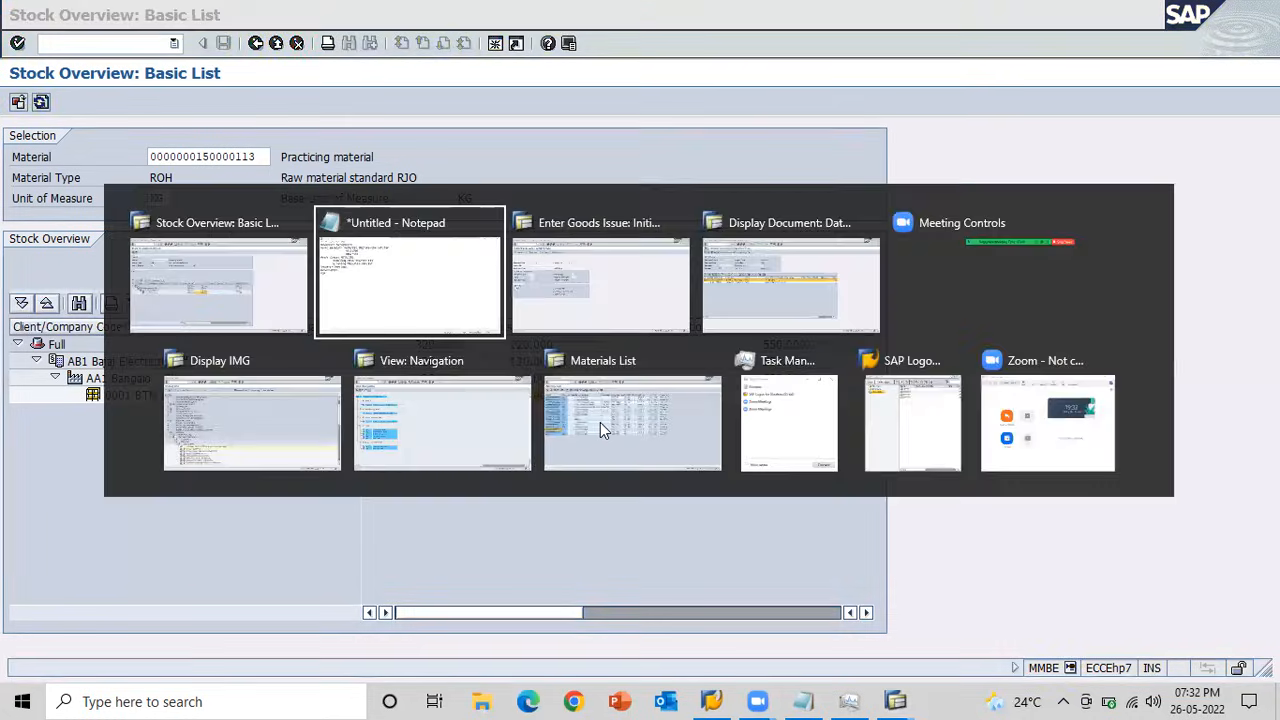
key(alt+Tab)
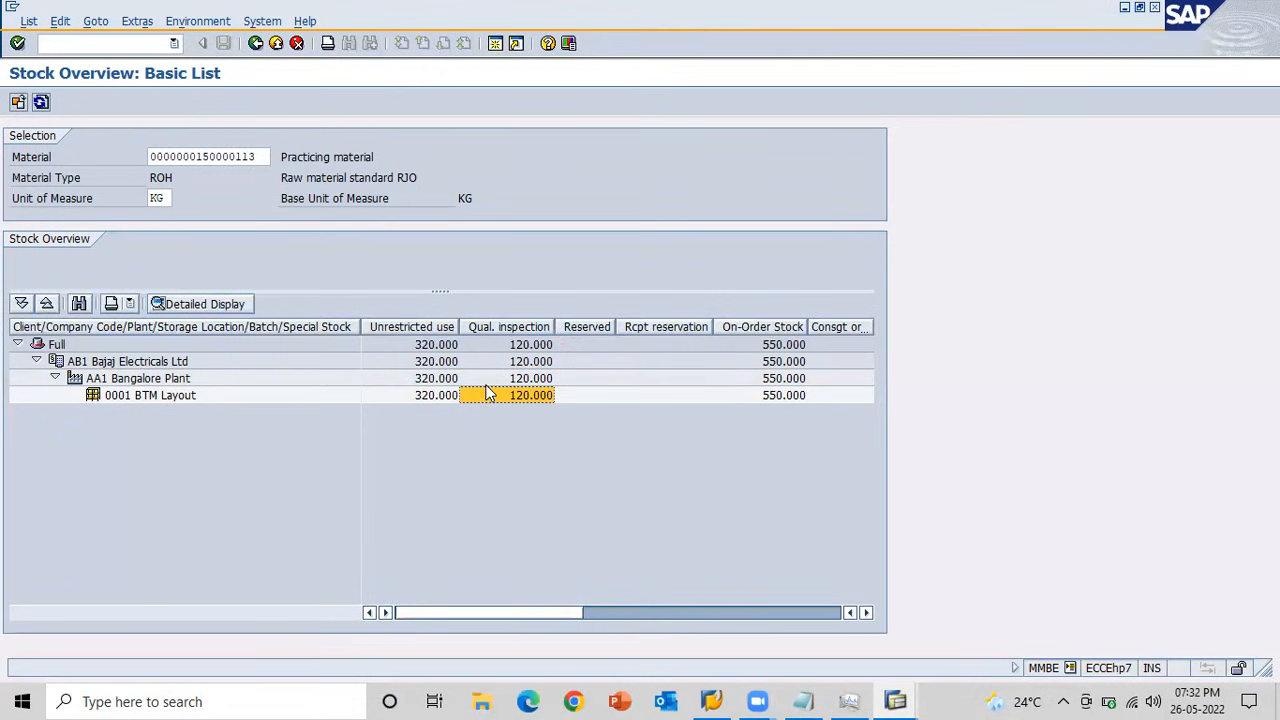
Return to the Notepad notes, add MB1B/321/322 to the Transfer Posting line, and highlight each of the two movement types.
key(alt+Tab)
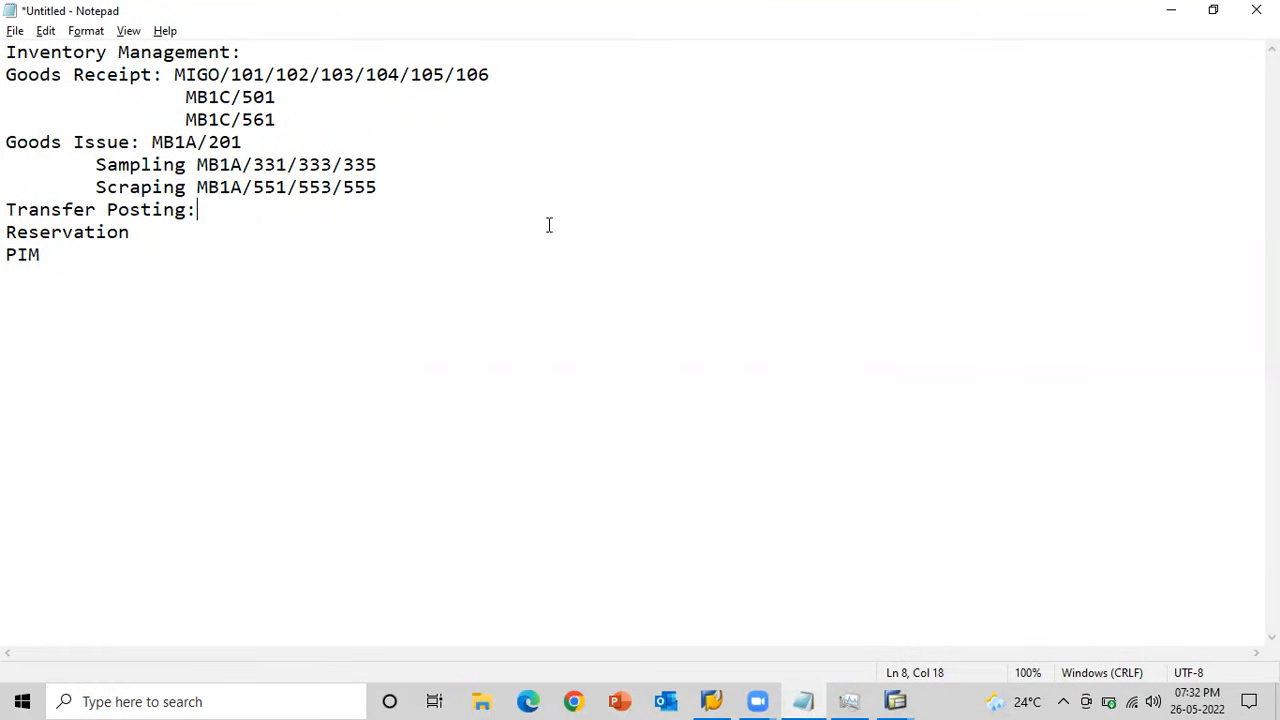
text(MB1B/321/)
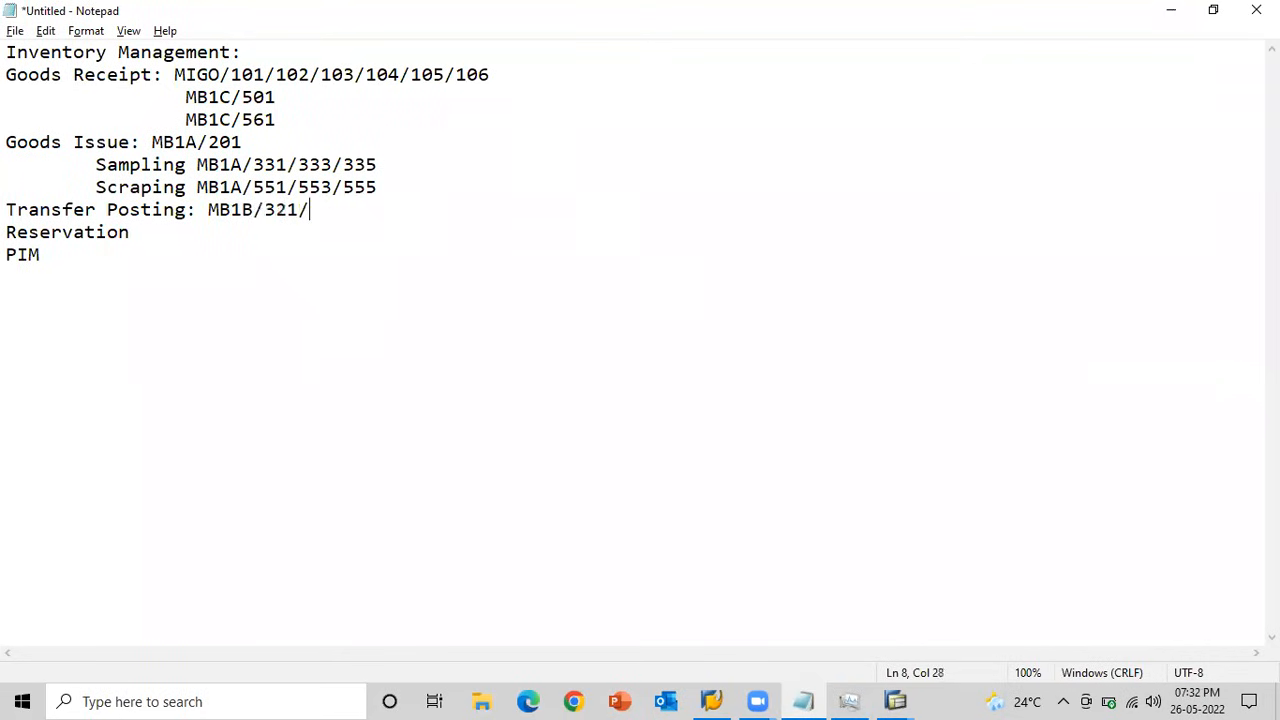
text(322)
drag(299, 211, 267, 210)
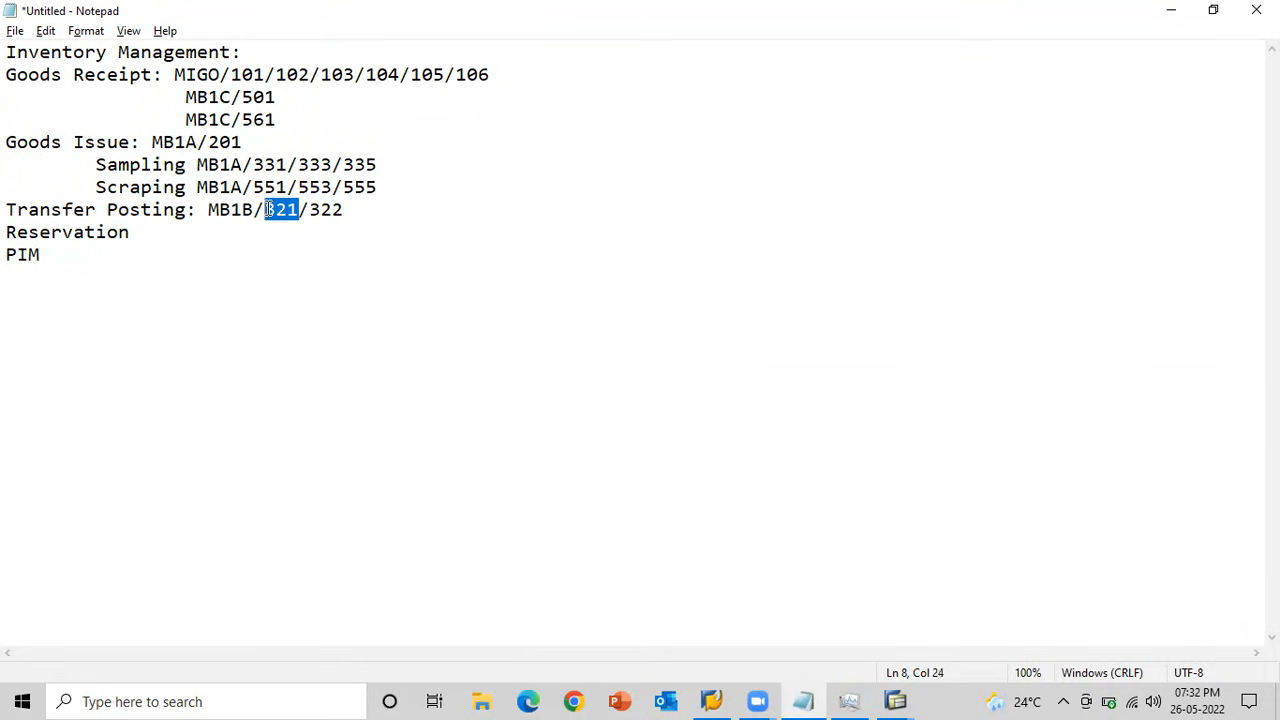
drag(346, 210, 313, 210)
Switch to the SAP goods issue session, start transaction MB1B, and open item entry for movement type 321.
key(alt+Tab)
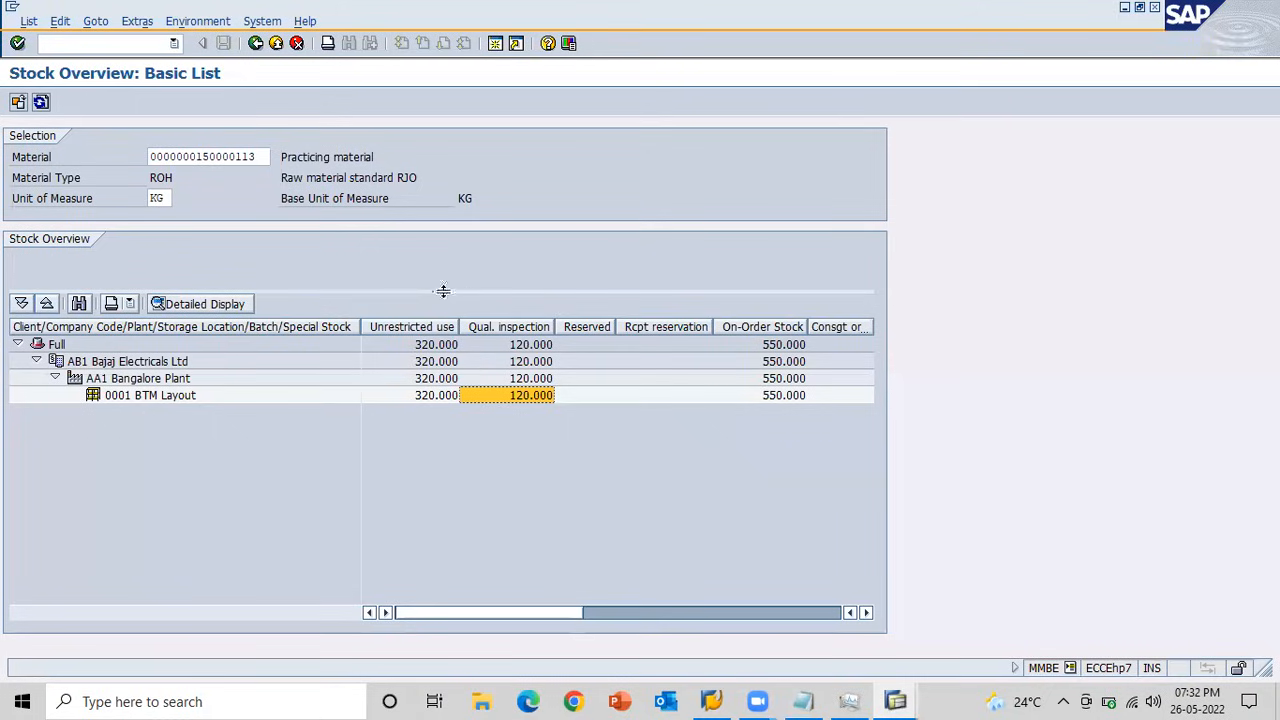
key(alt+Tab)
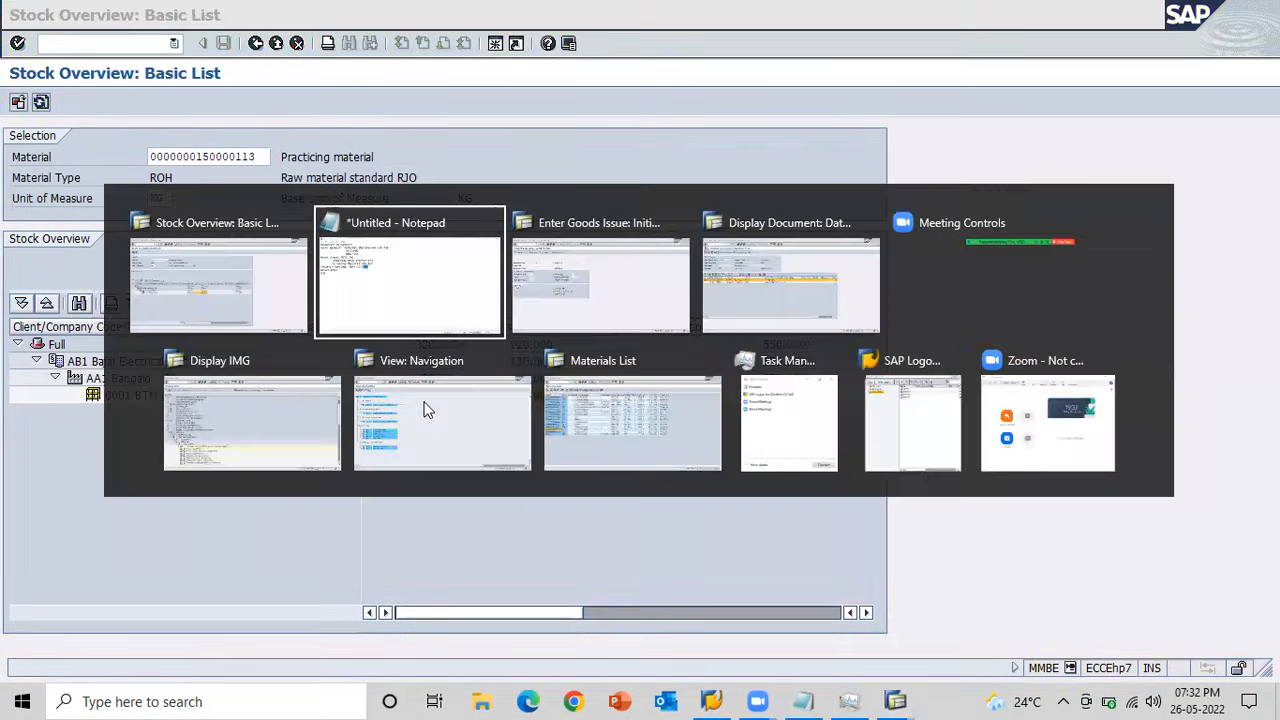
key(alt+Tab)
click(65, 44)
text(MB1B)
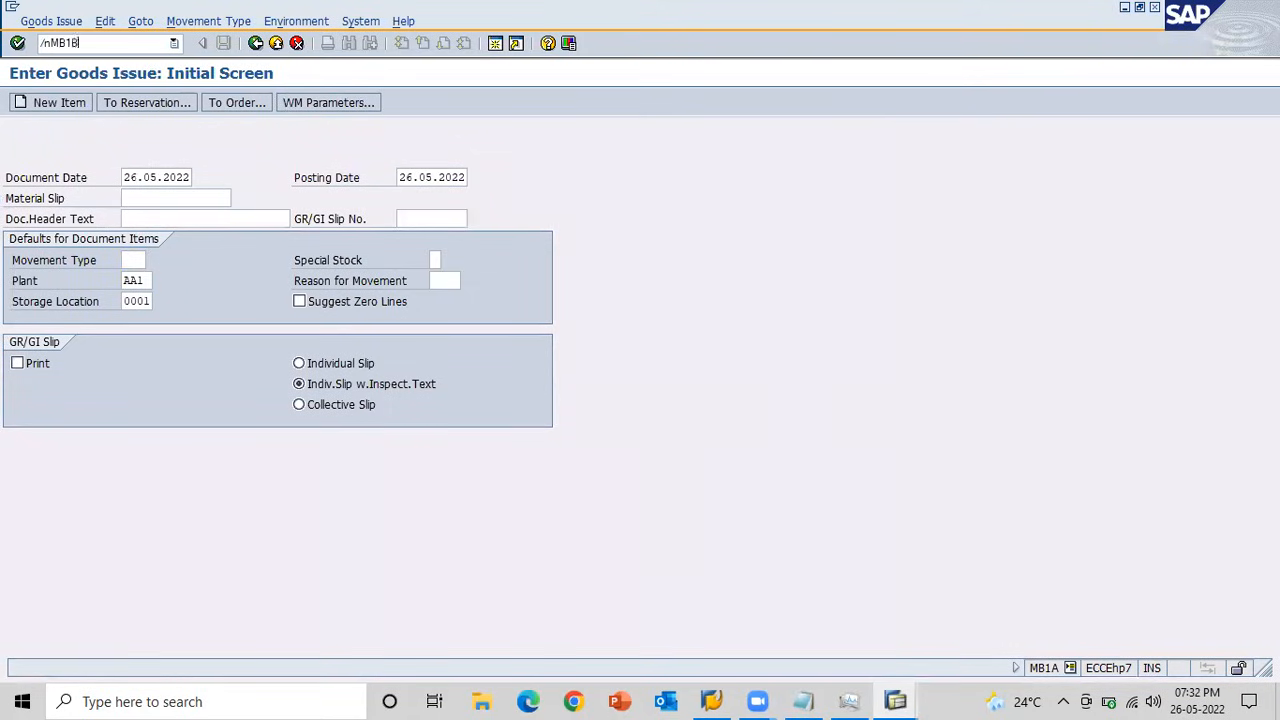
key(Return)
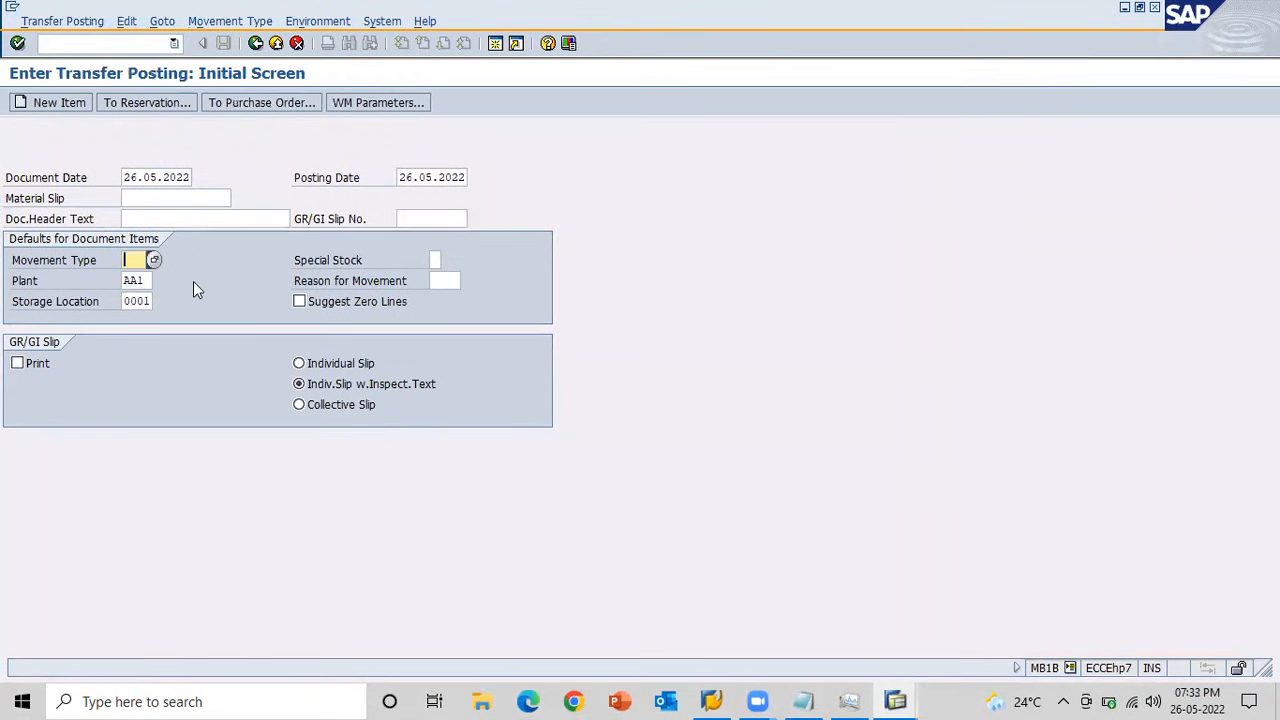
text(321)
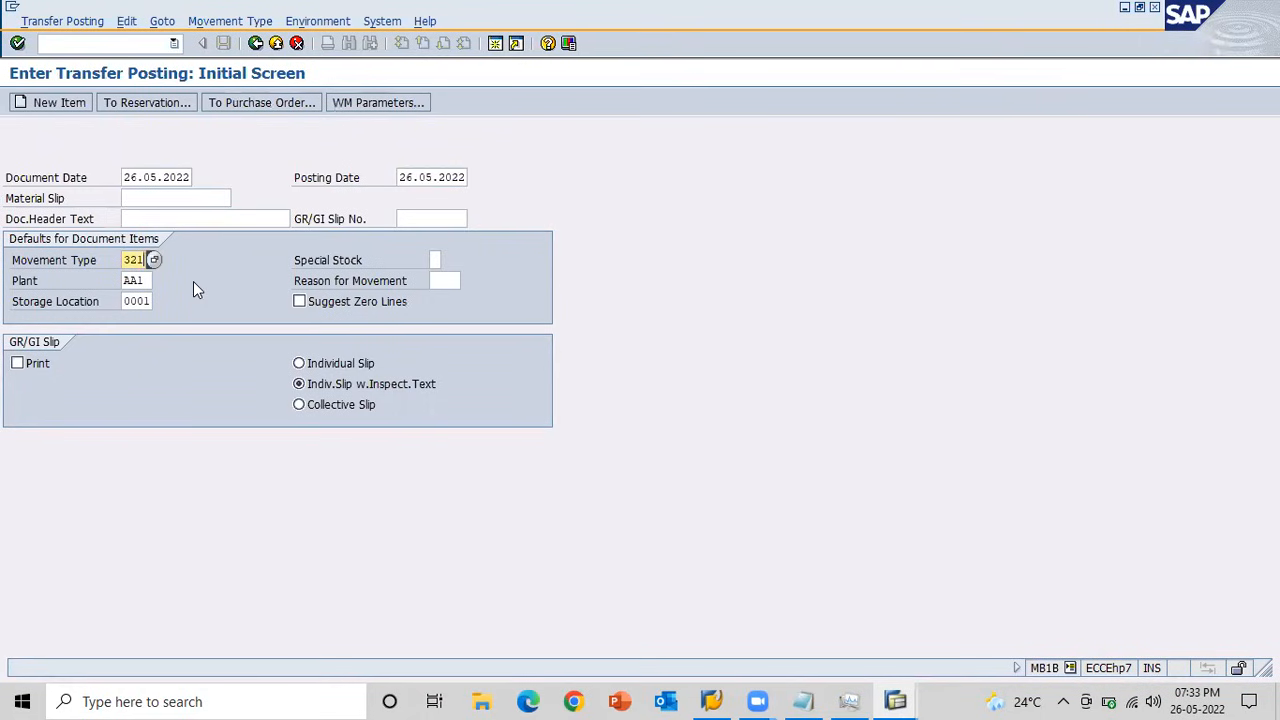
key(Return)
key(BackSpace)
key(Down)
key(Return)
key(Tab)
text(10)
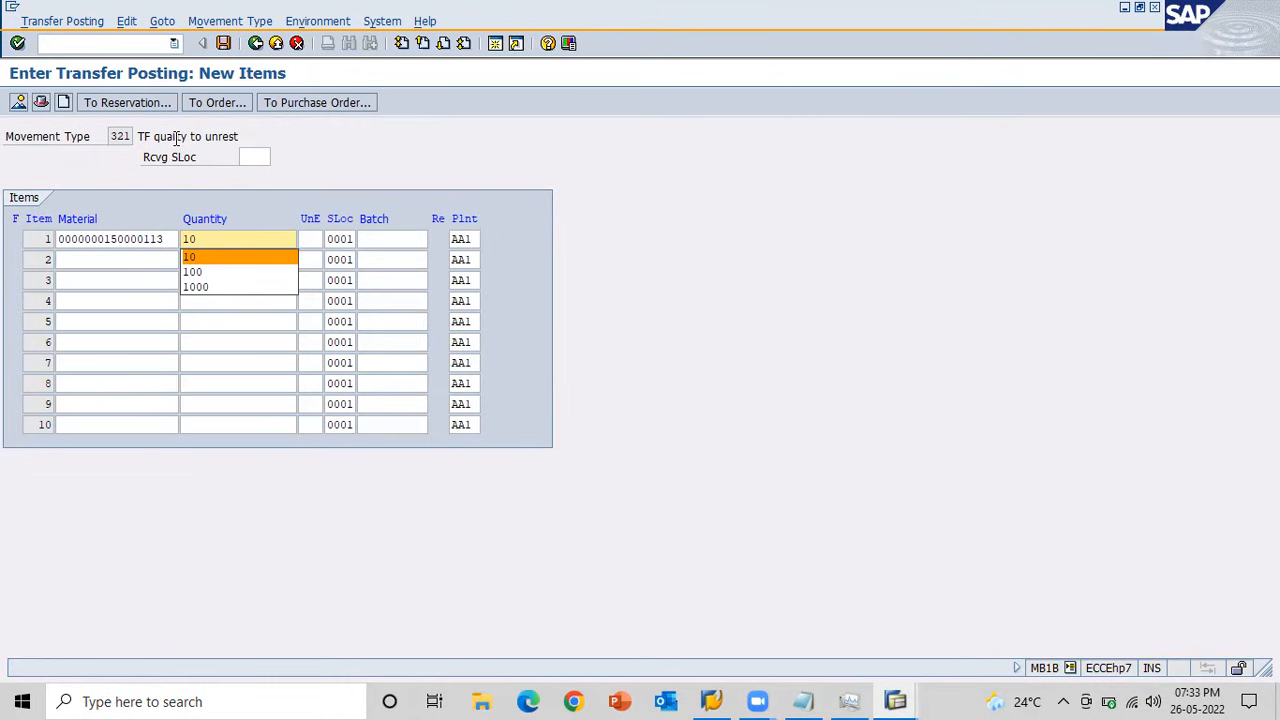
click(199, 257)
key(Return)
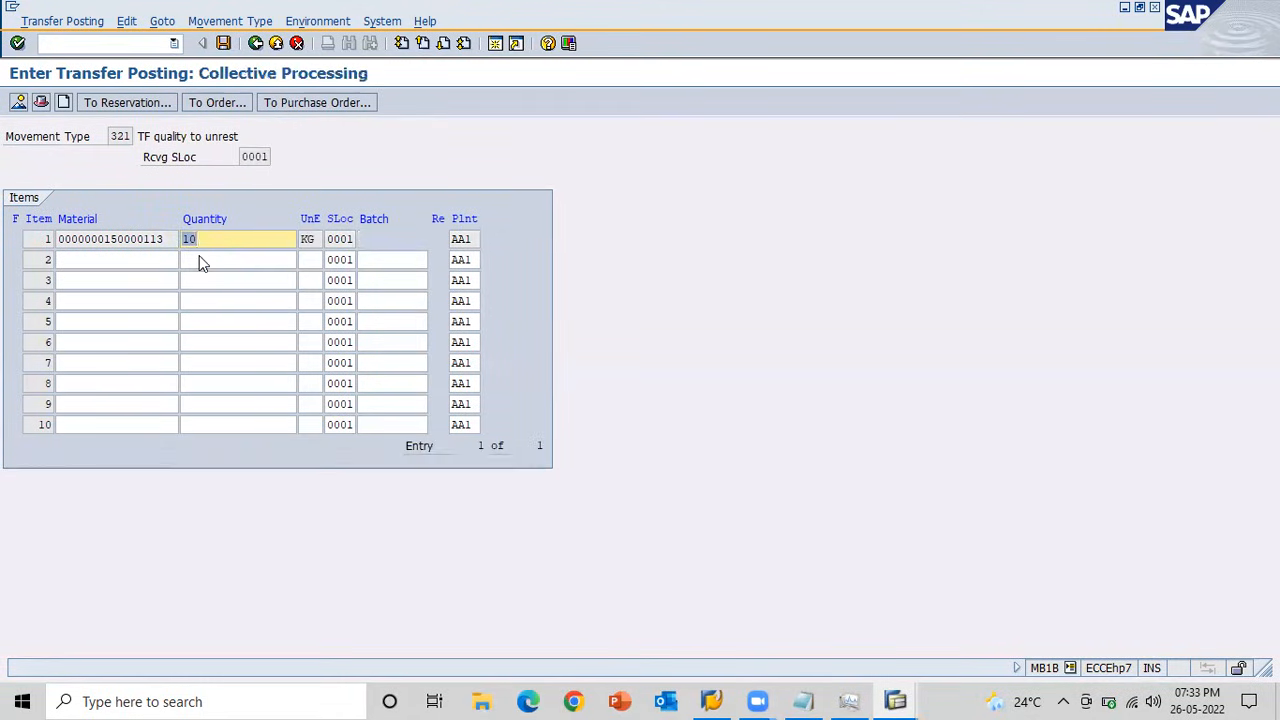
click(223, 43)
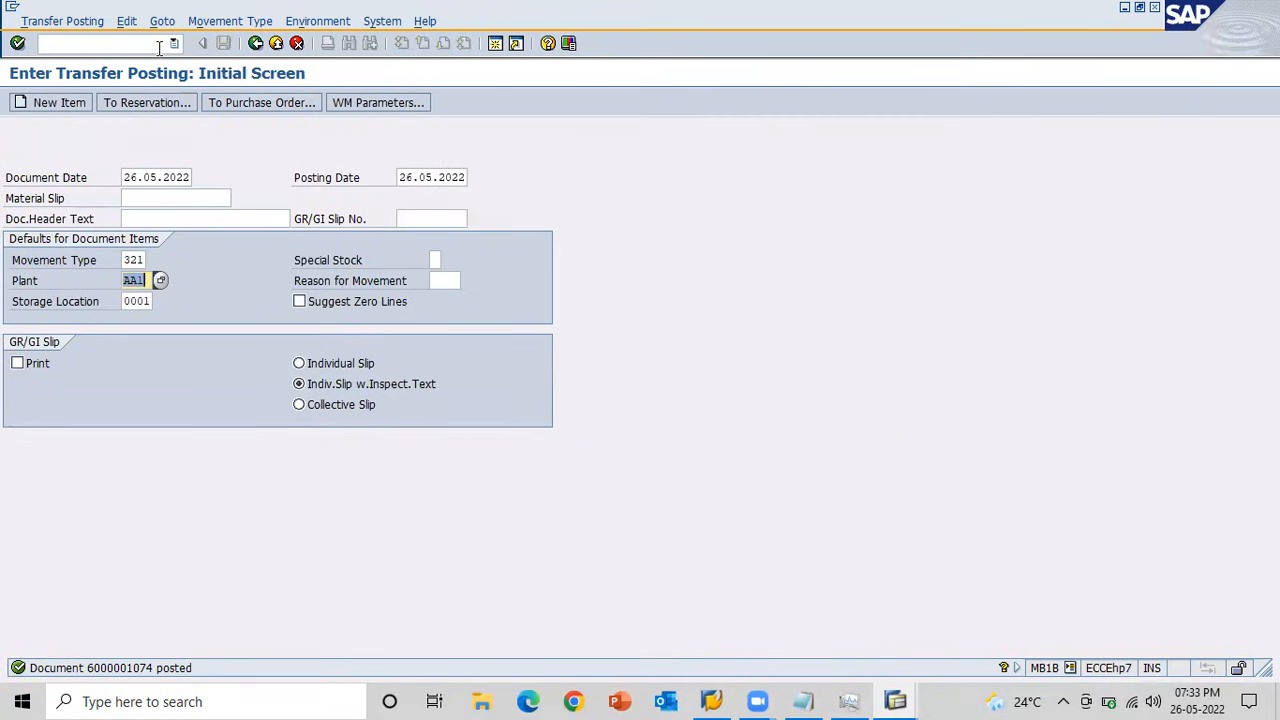
Switch to the stock overview, refresh it, and check the quality inspection stock of storage location 0001 BTM Layout.
key(alt+Tab)
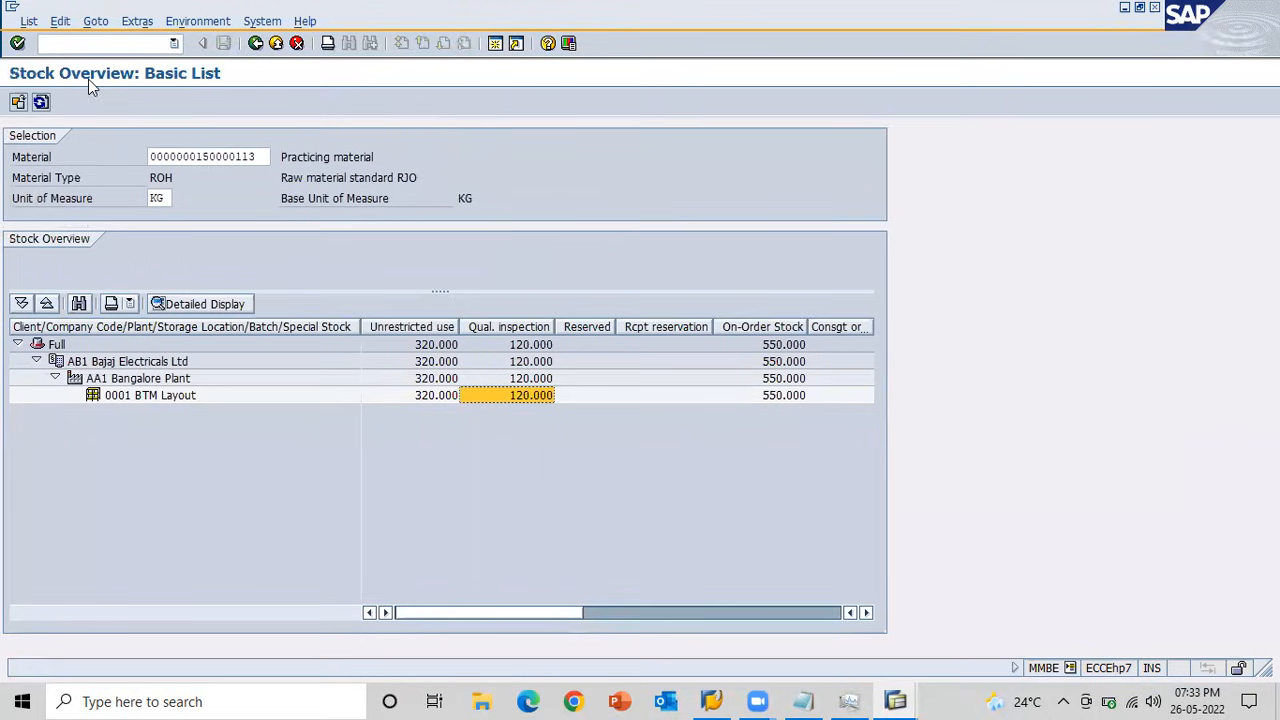
click(40, 103)
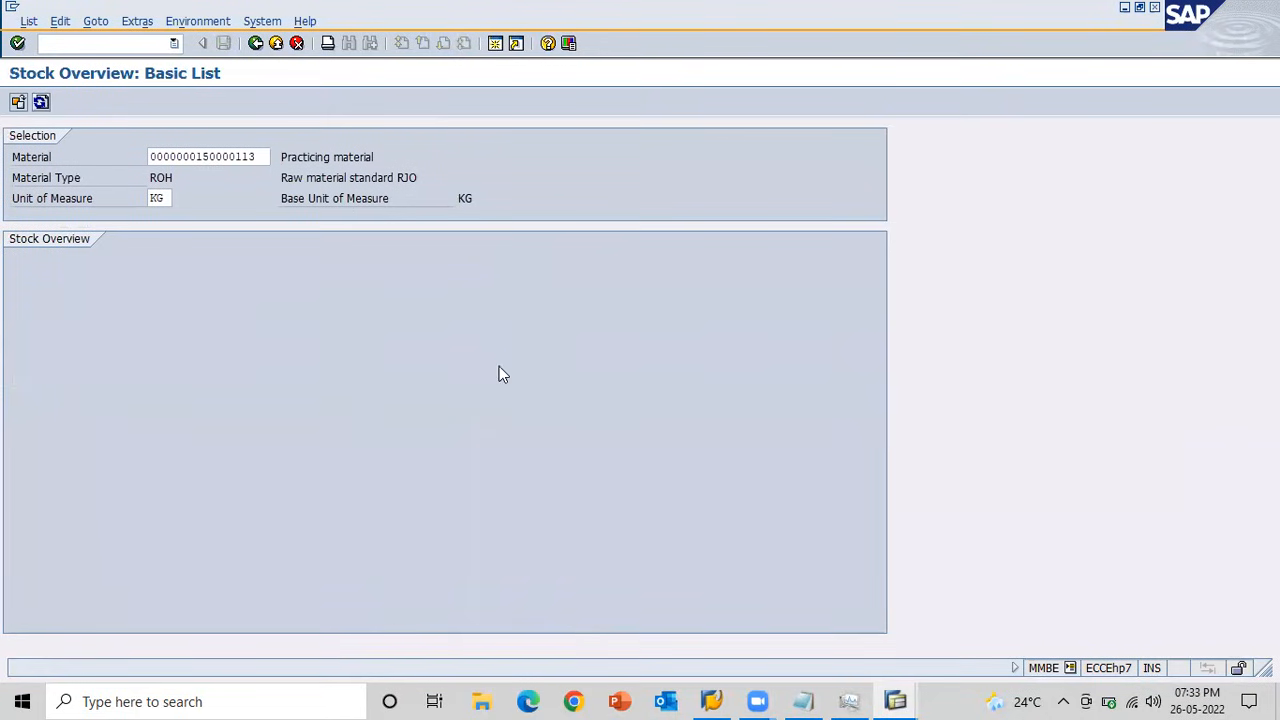
click(521, 399)
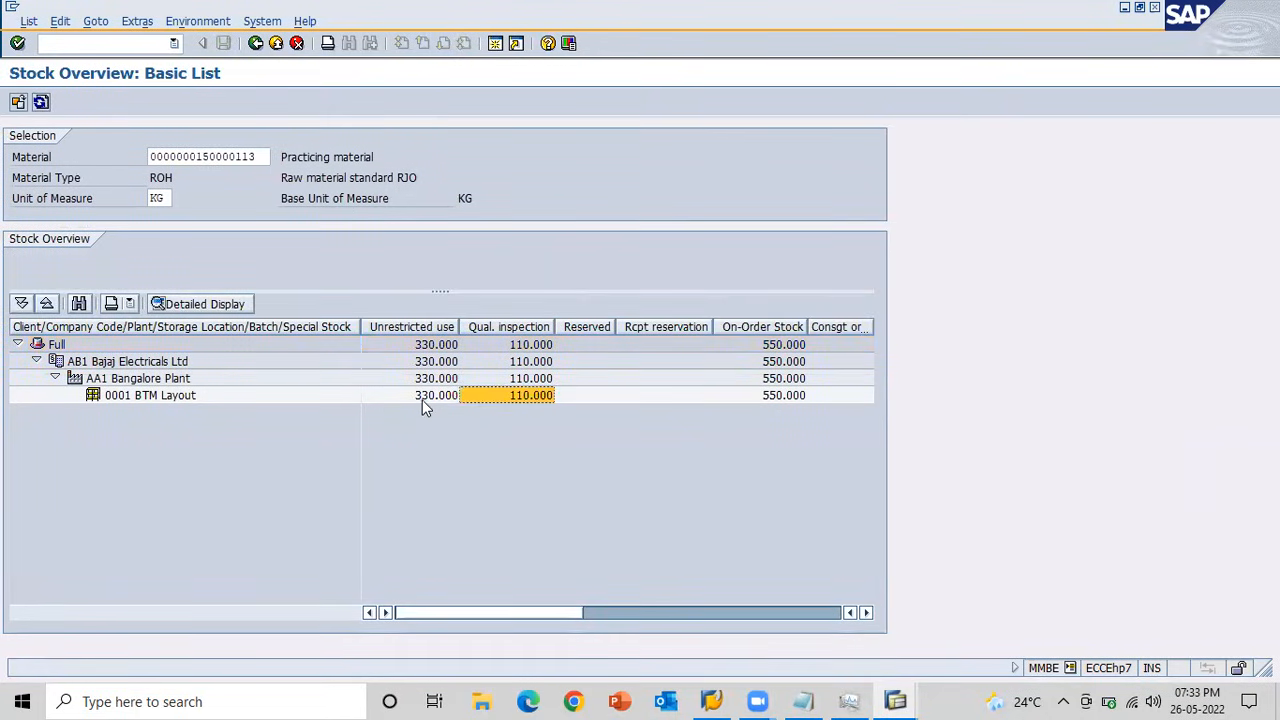
Switch to the material document display session, open the newly posted transfer posting's material document, and check it for accounting documents.
key(alt+Tab)
key(alt+Tab)
key(alt+Tab)
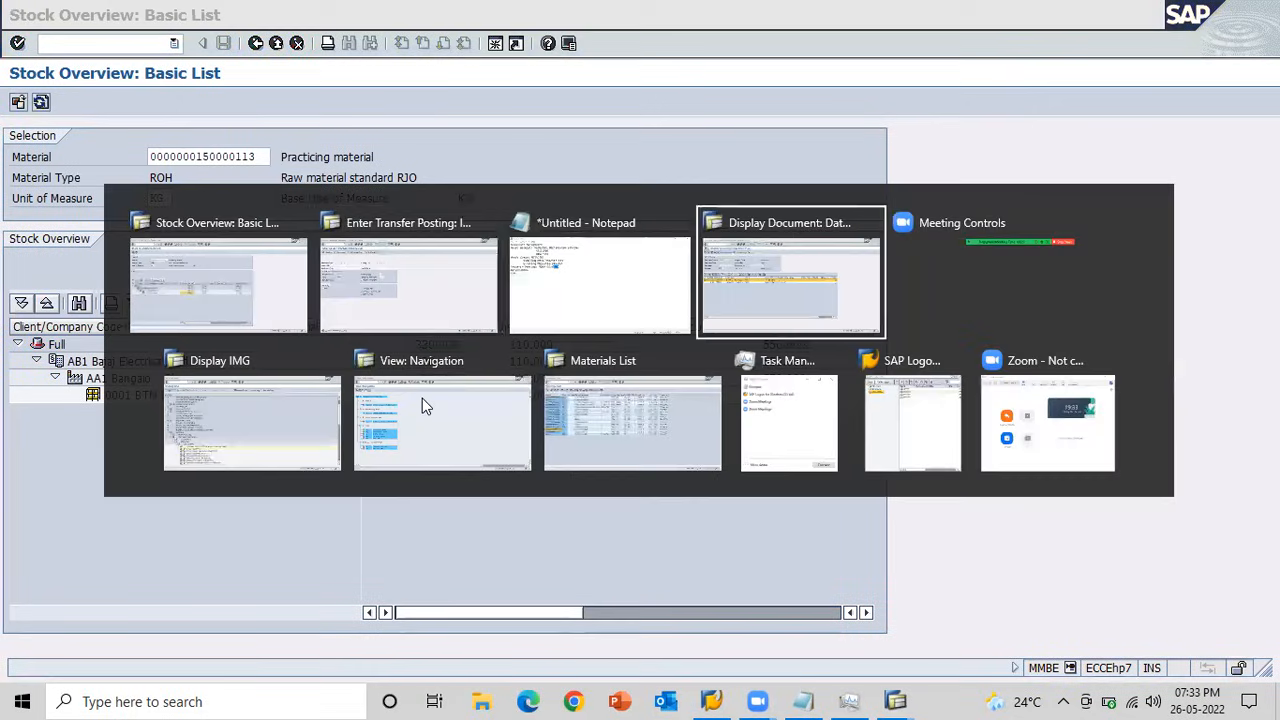
click(255, 43)
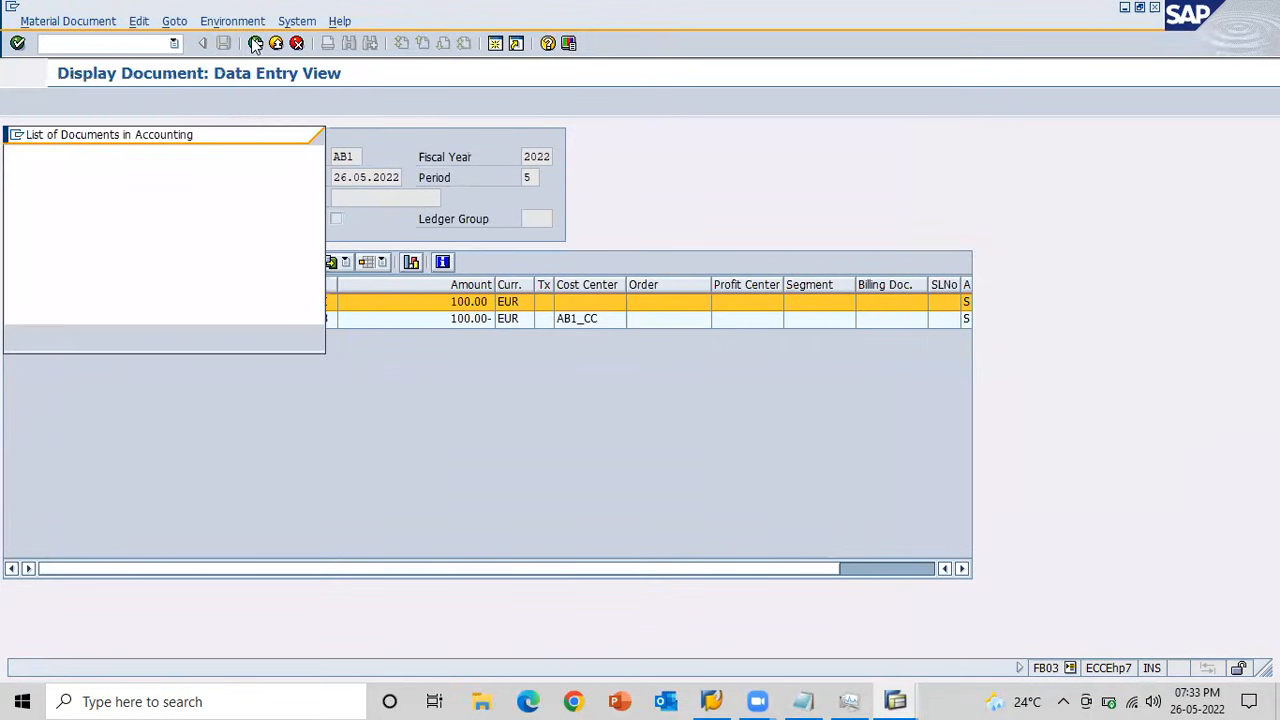
click(300, 134)
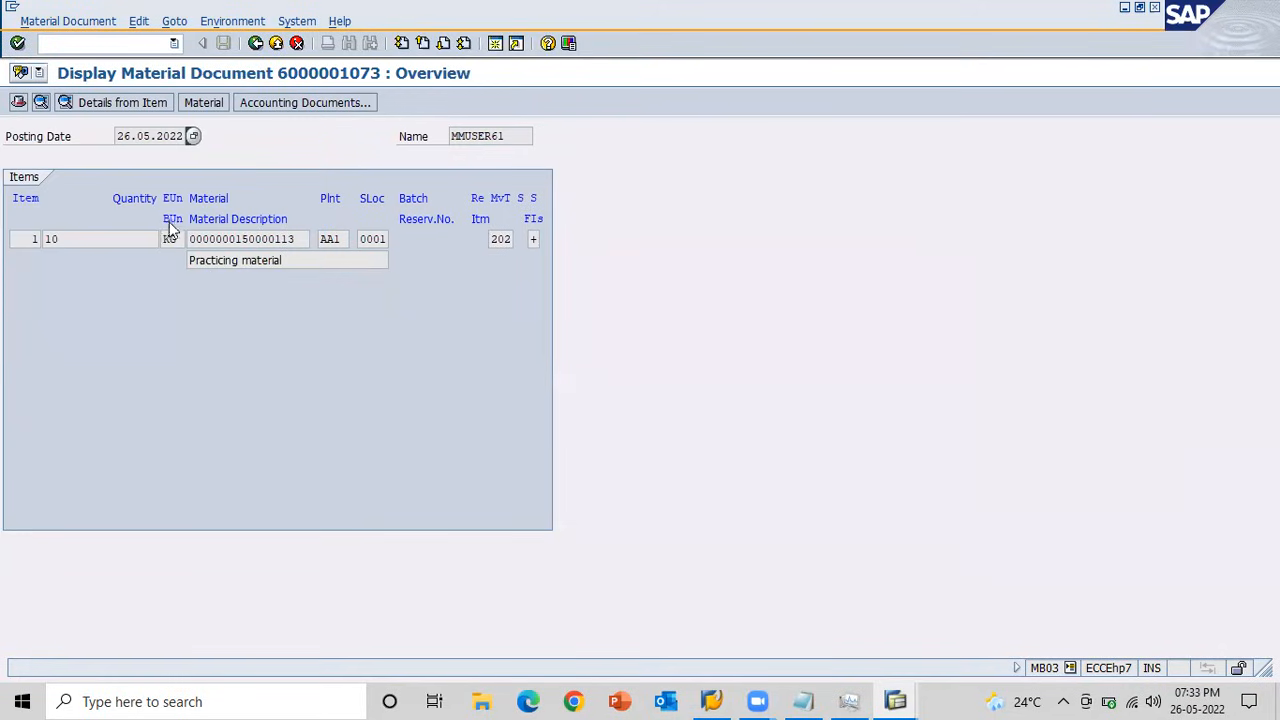
click(255, 43)
key(Return)
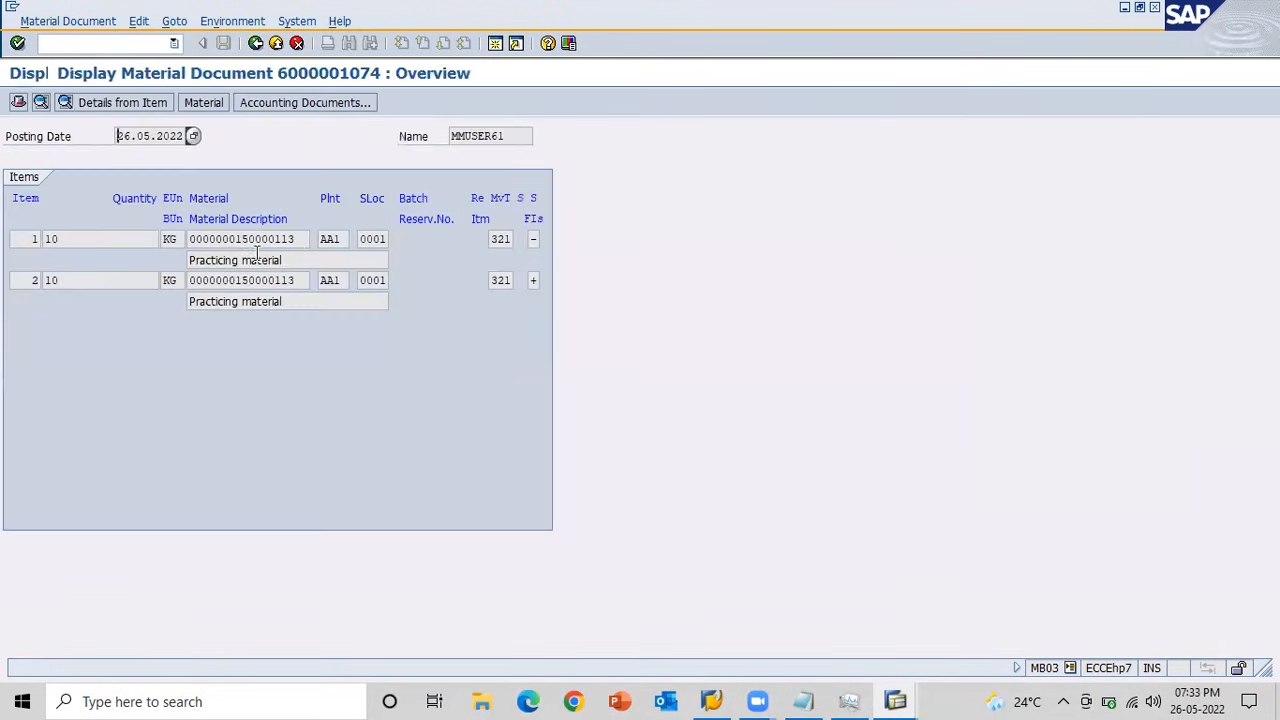
click(281, 104)
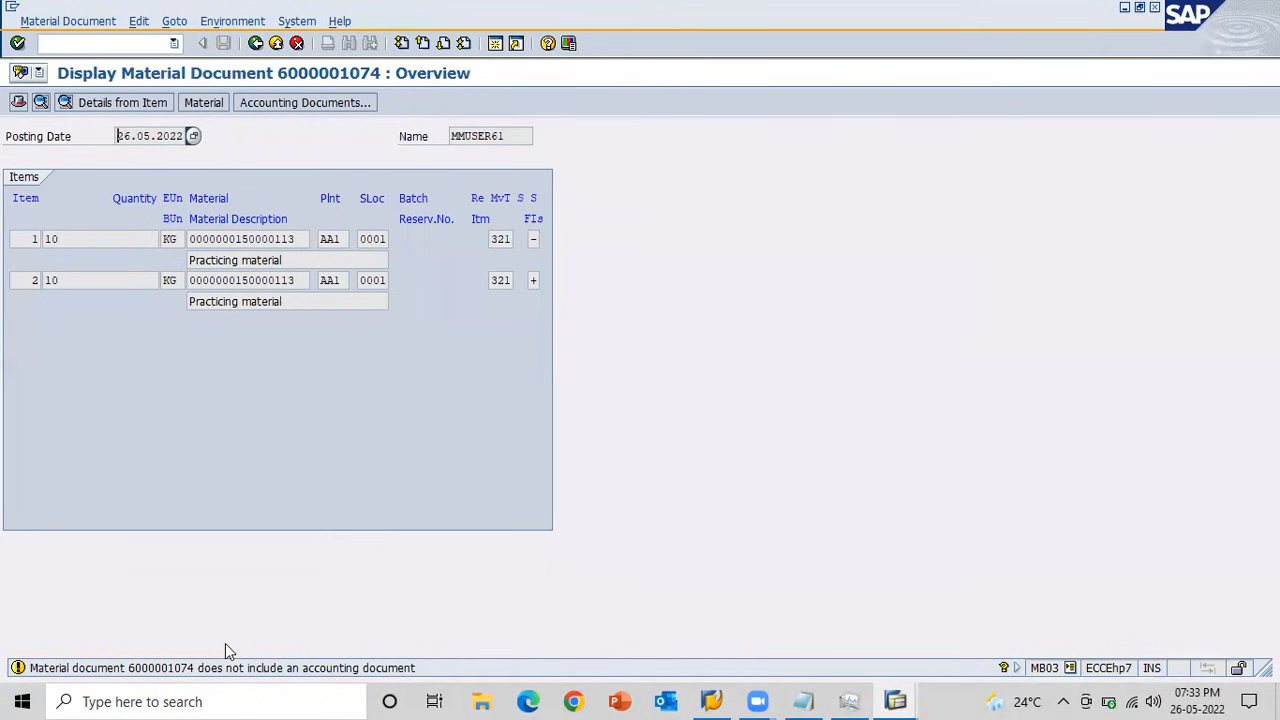
Return to the MB1B transfer posting session, set the movement type to 322, and open item entry.
key(alt+Tab)
key(alt+Tab)
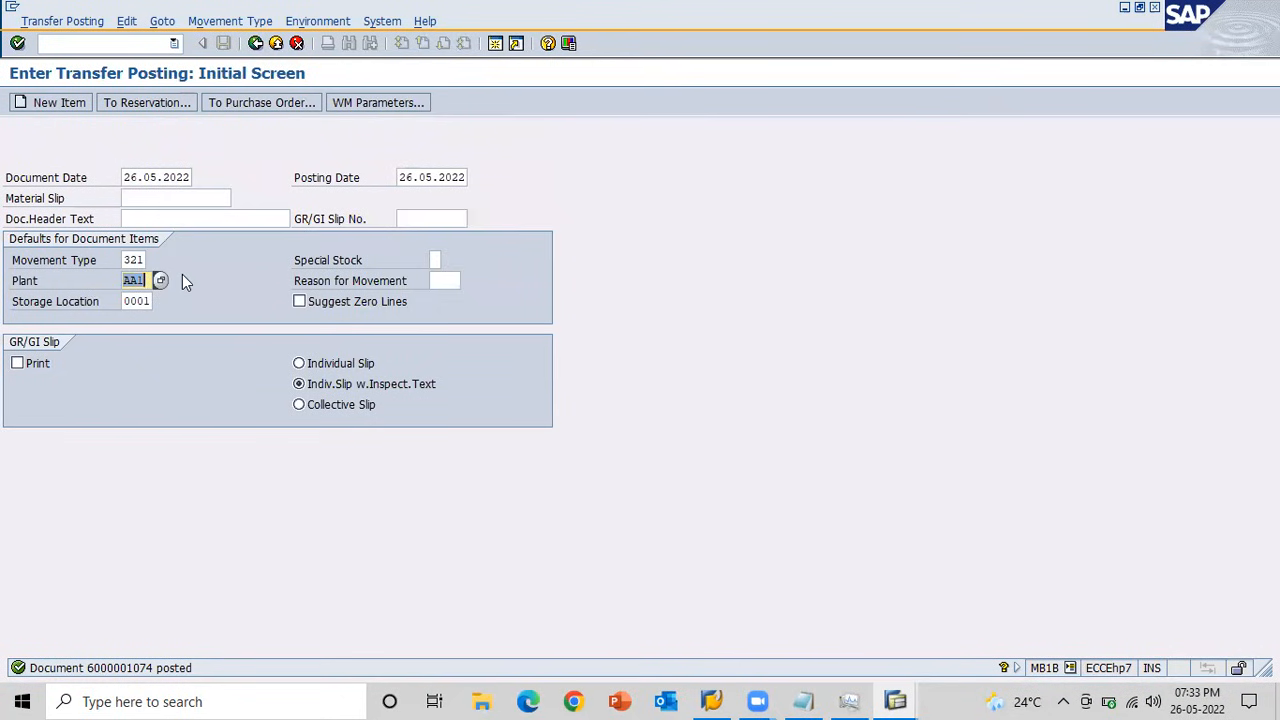
key(shift+Tab)
text(322)
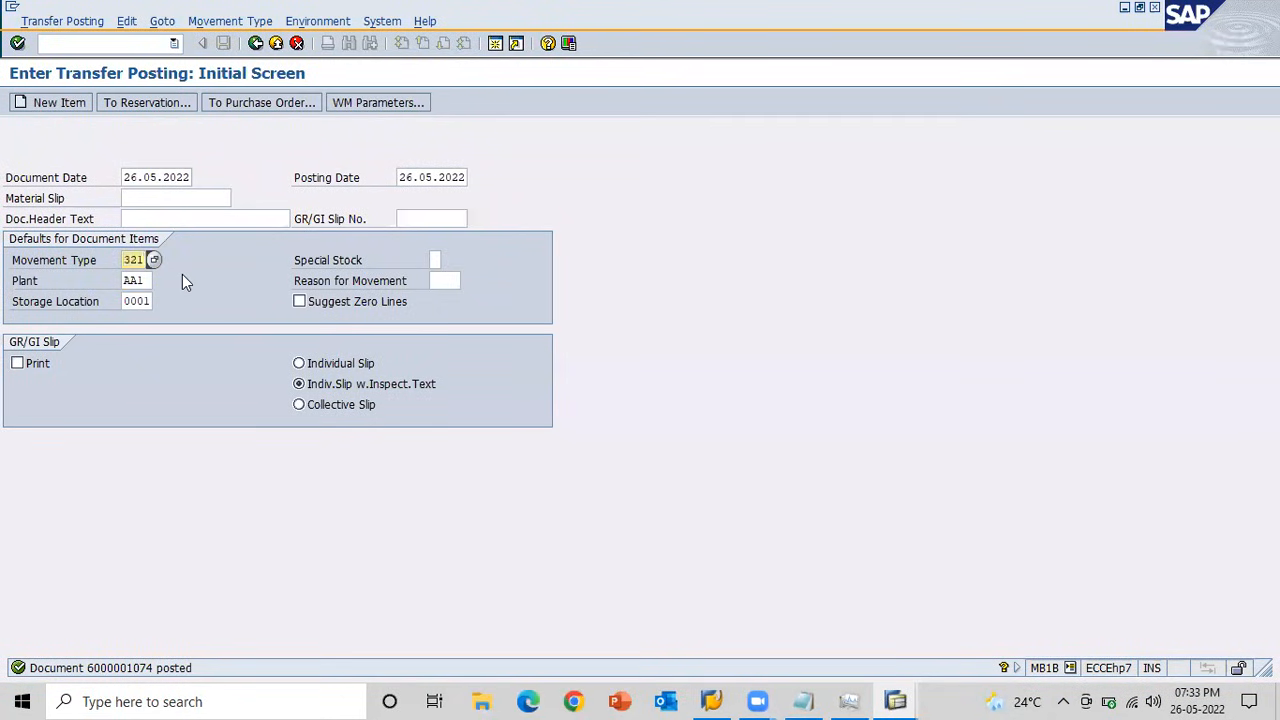
key(Return)
key(space)
key(Down)
key(Return)
key(Tab)
key(space)
key(Down)
key(Return)
key(Return)
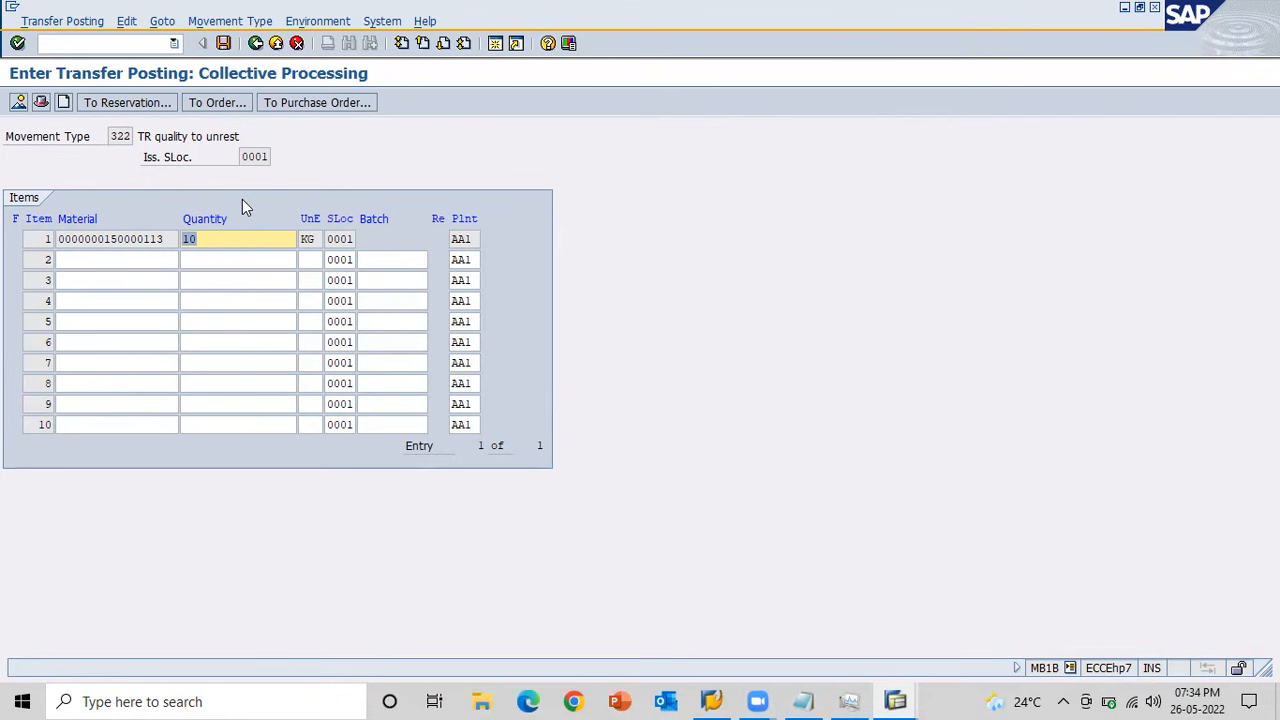
Review the unrestricted and quality inspection stock in the stock overview, and post the 322 transfer posting.
key(alt+Tab)
key(alt+Tab)
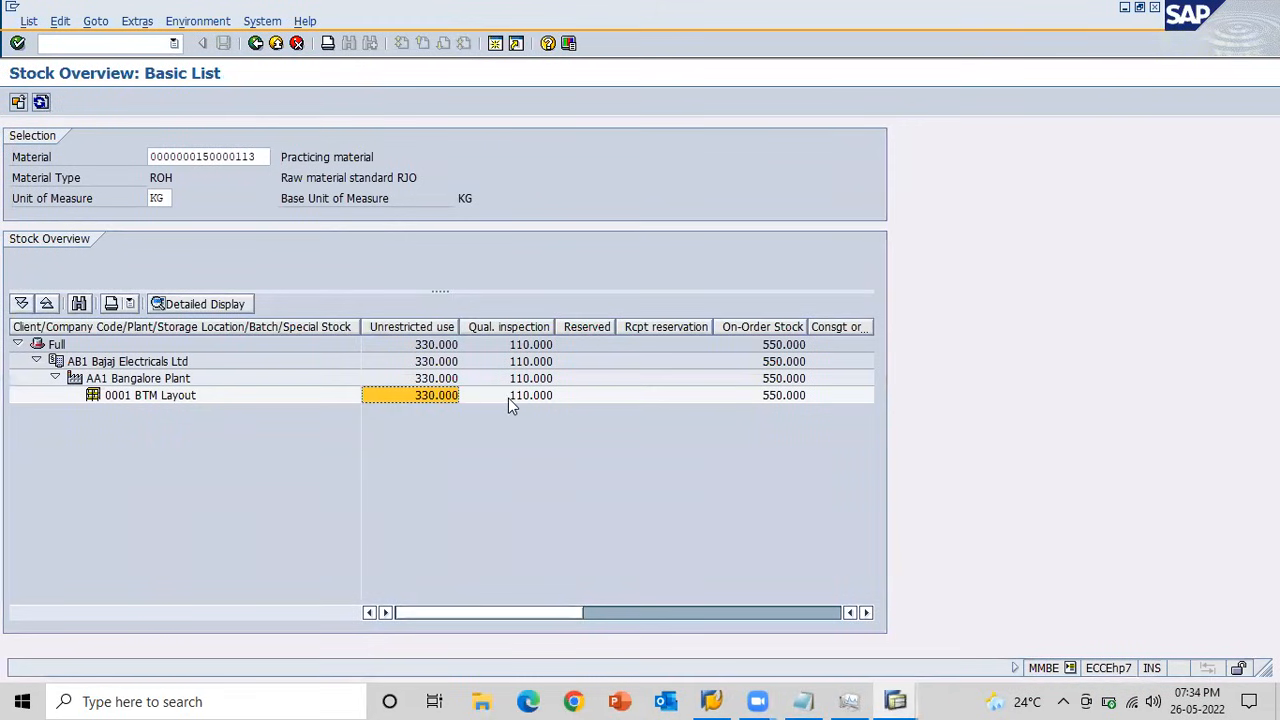
key(alt+Tab)
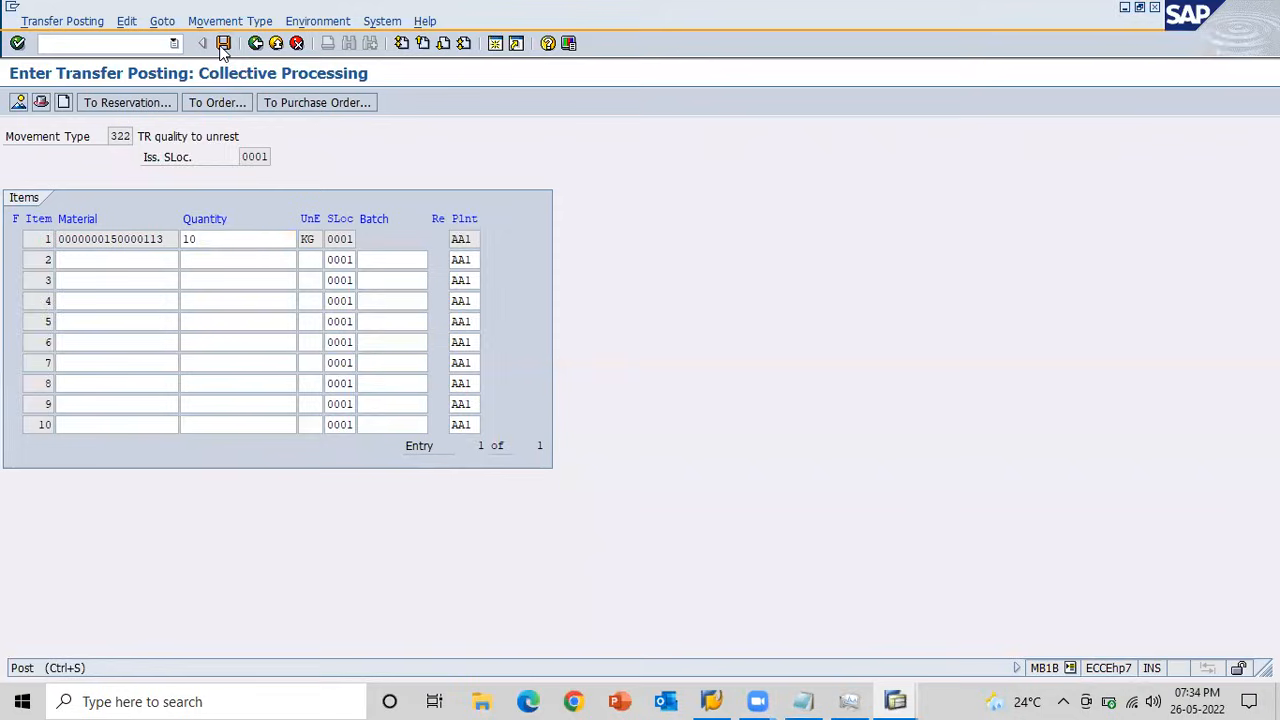
click(223, 43)
Refresh the stock overview and check the unrestricted stock of storage location 0001 BTM Layout.
key(alt+Tab)
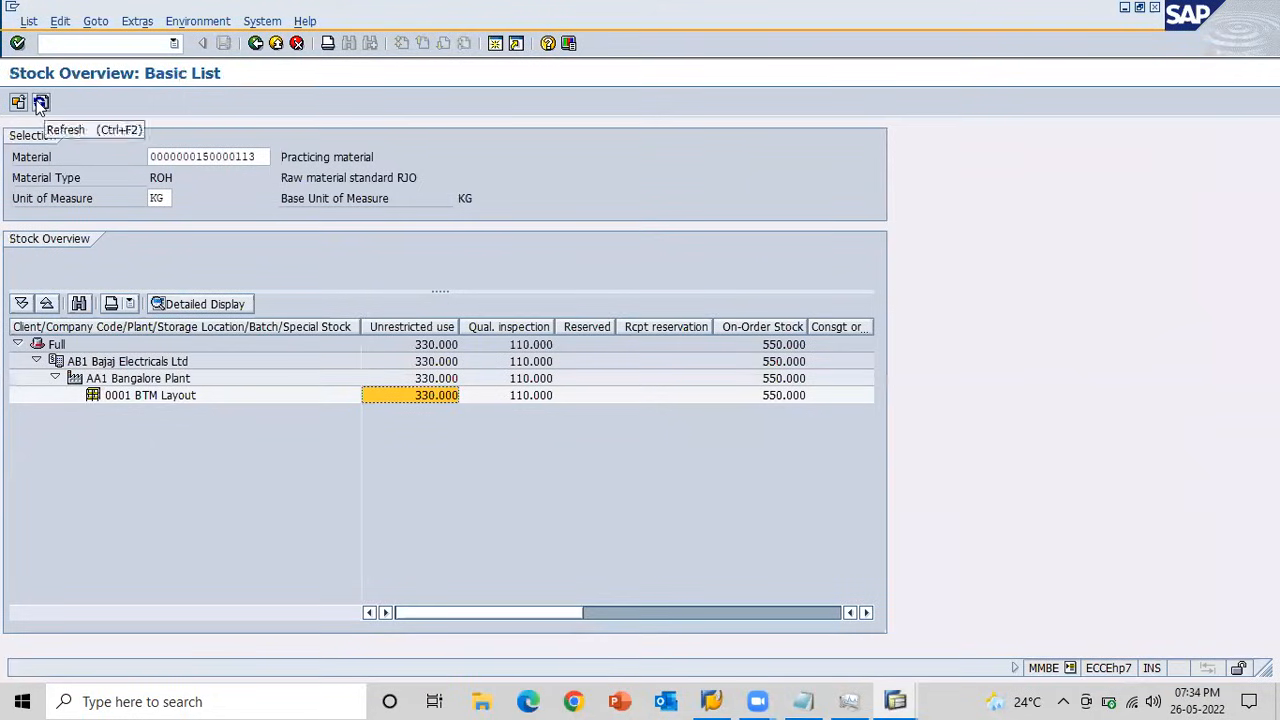
click(41, 102)
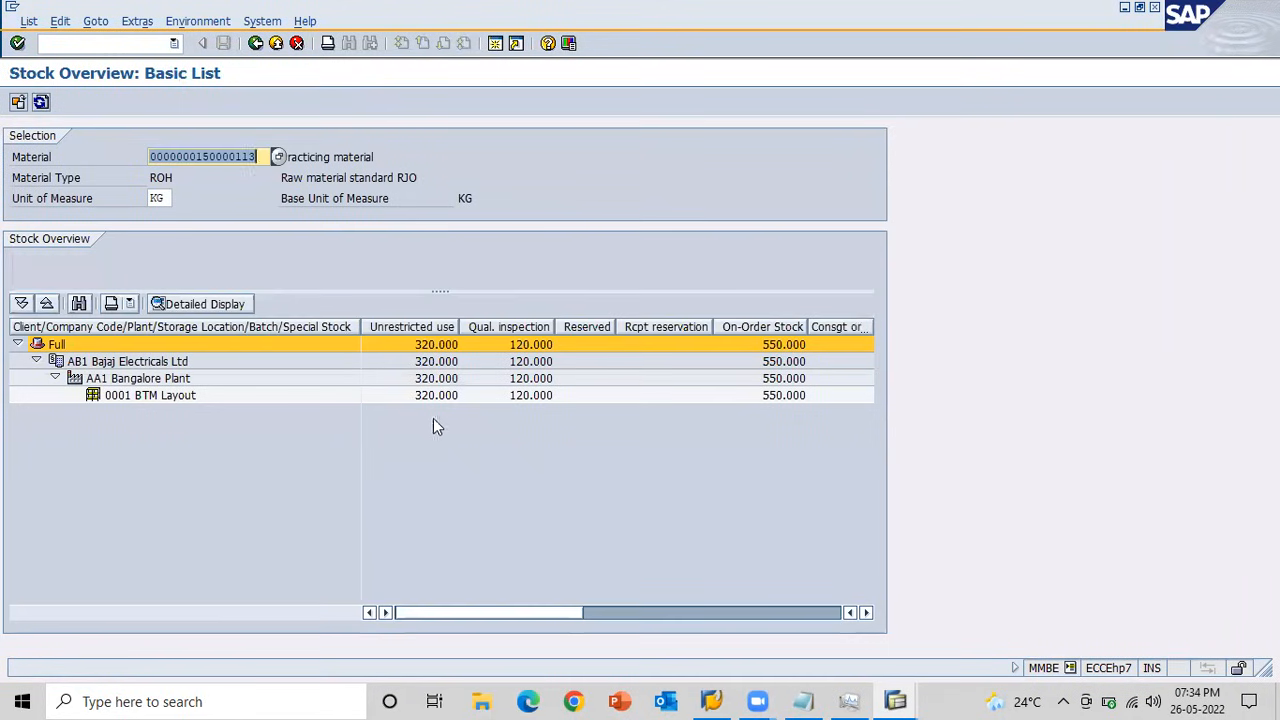
click(420, 398)
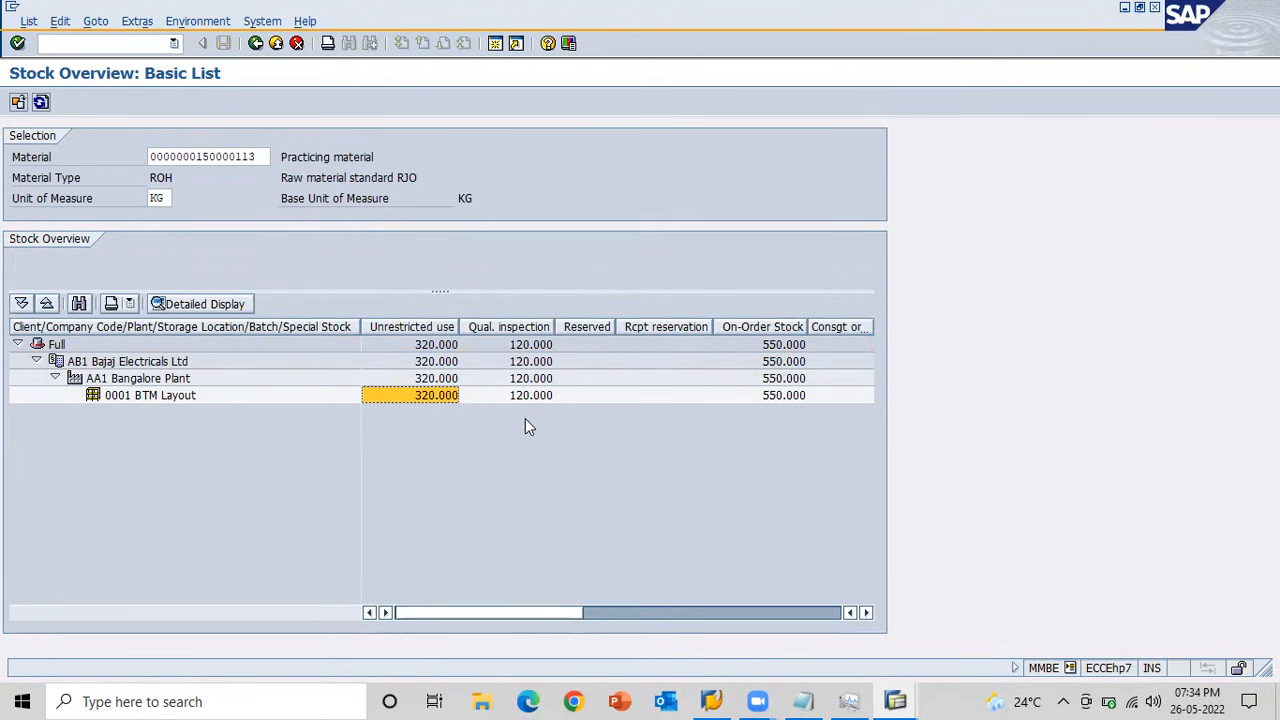
Return to the transfer posting session, set the movement type to 343, and open item entry.
key(alt+Tab)
key(shift+Tab)
key(shift+Tab)
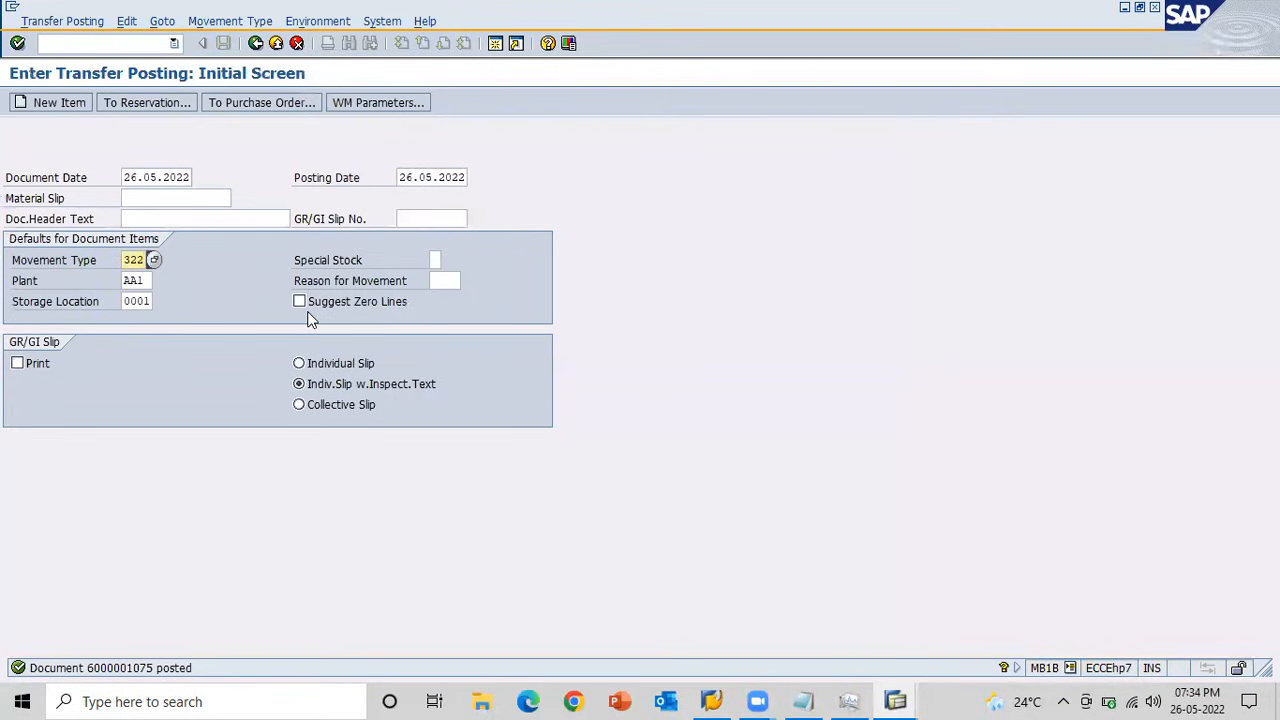
text(343)
key(alt+Tab)
key(alt+Tab)
key(Return)
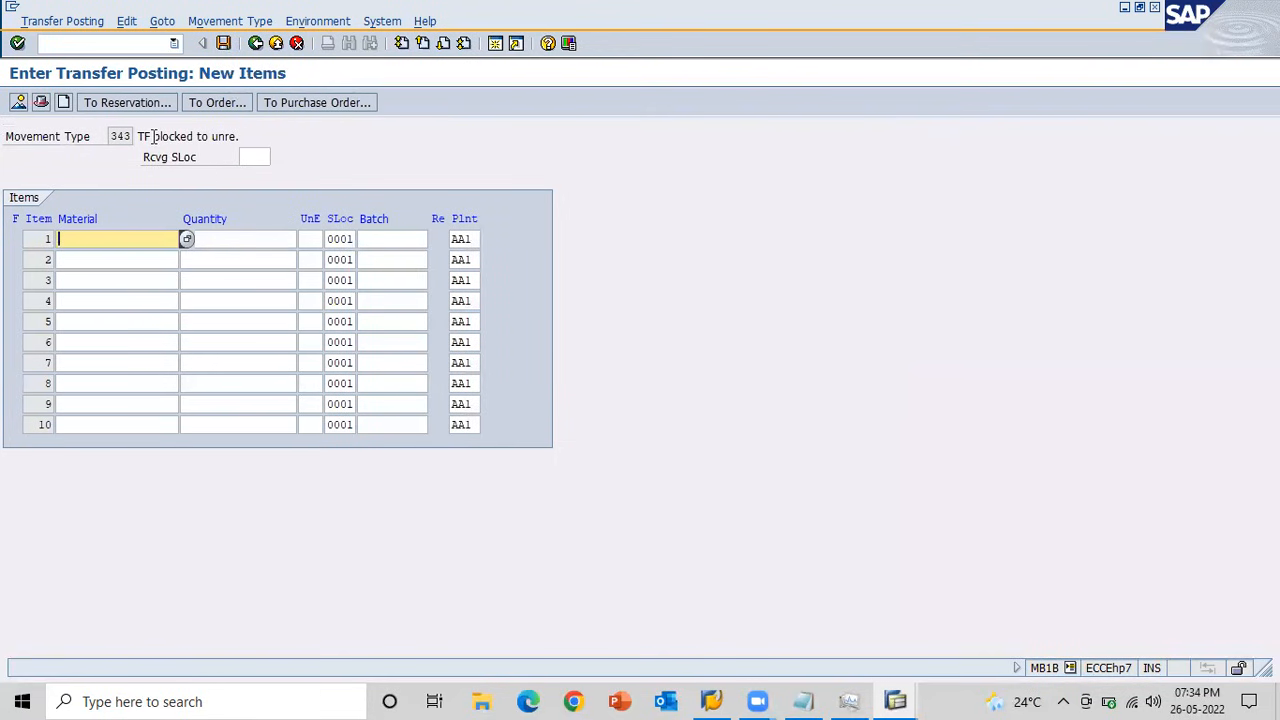
Check the blocked stock in the stock overview and return to the transfer posting items.
key(alt+Tab)
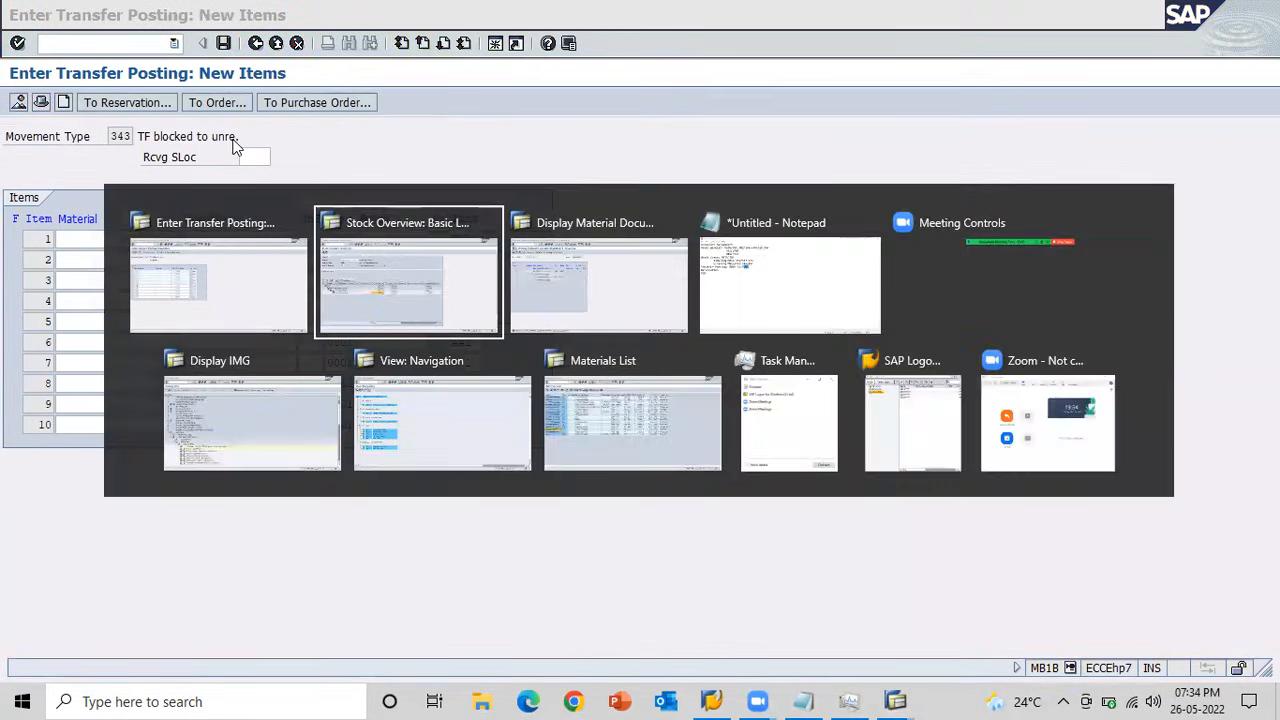
click(821, 613)
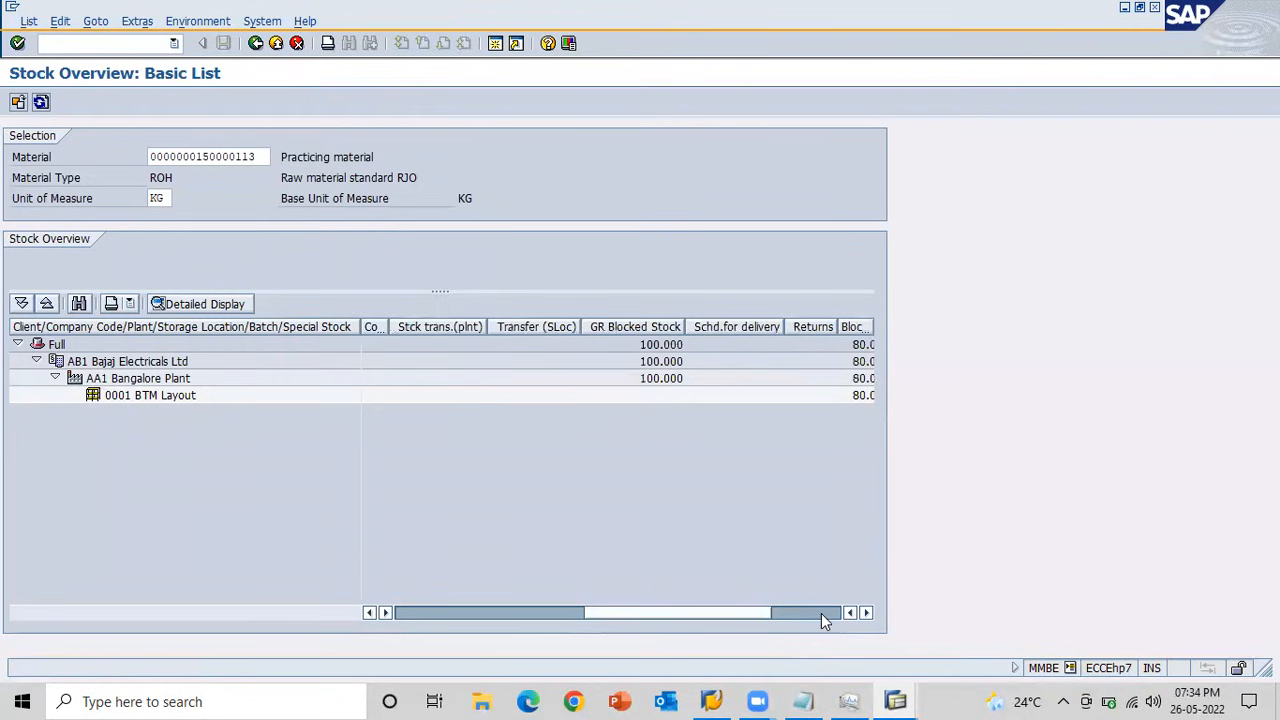
key(alt+Tab)
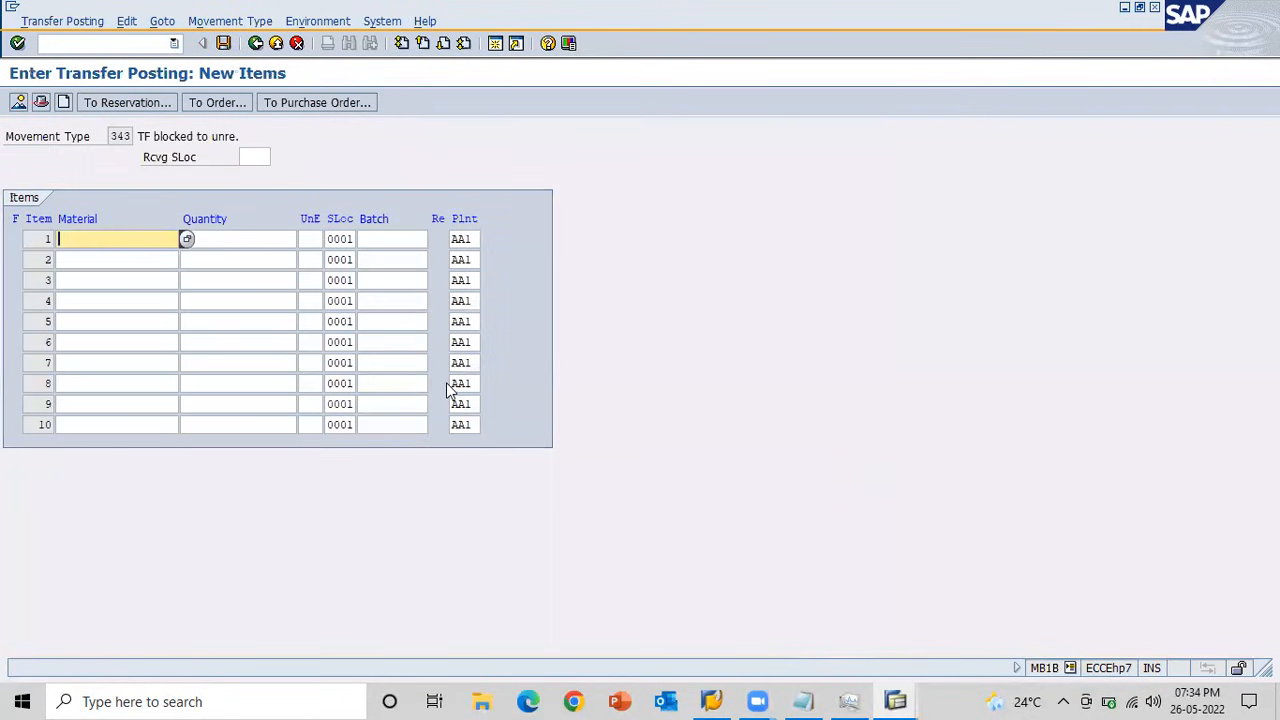
key(space)
key(Down)
key(Return)
key(Tab)
key(space)
key(Down)
key(Return)
key(Return)
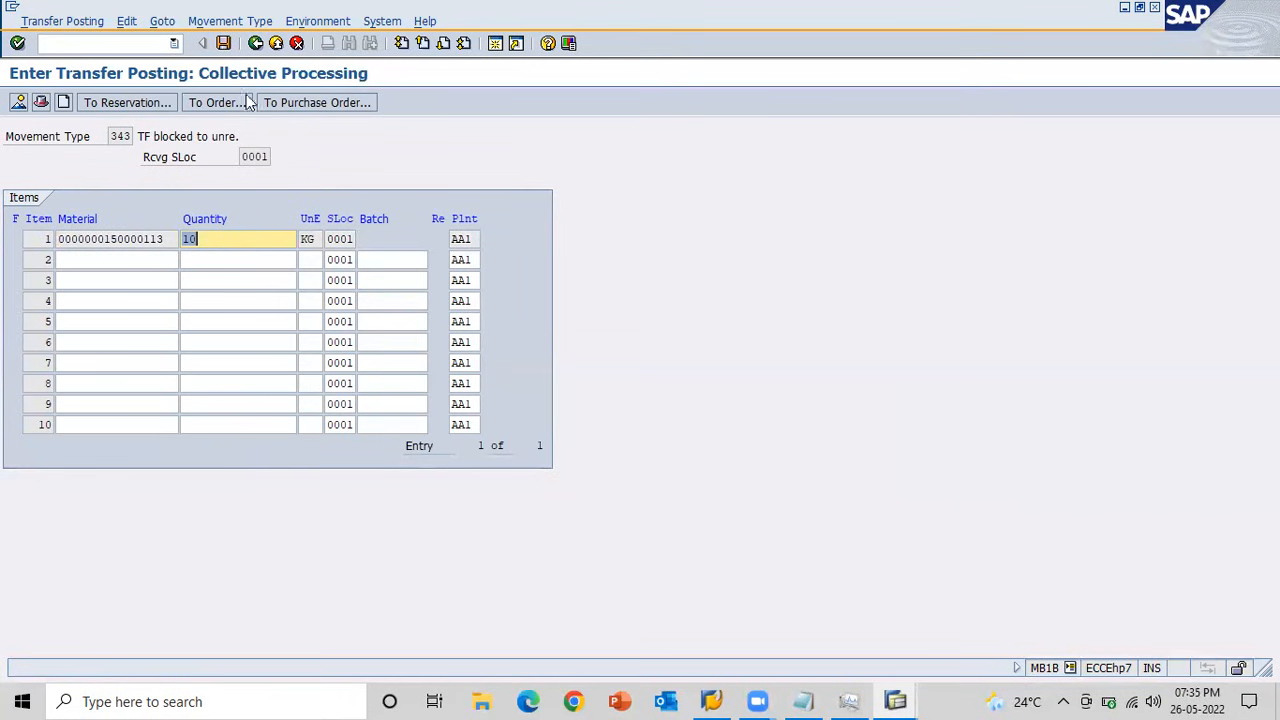
click(223, 43)
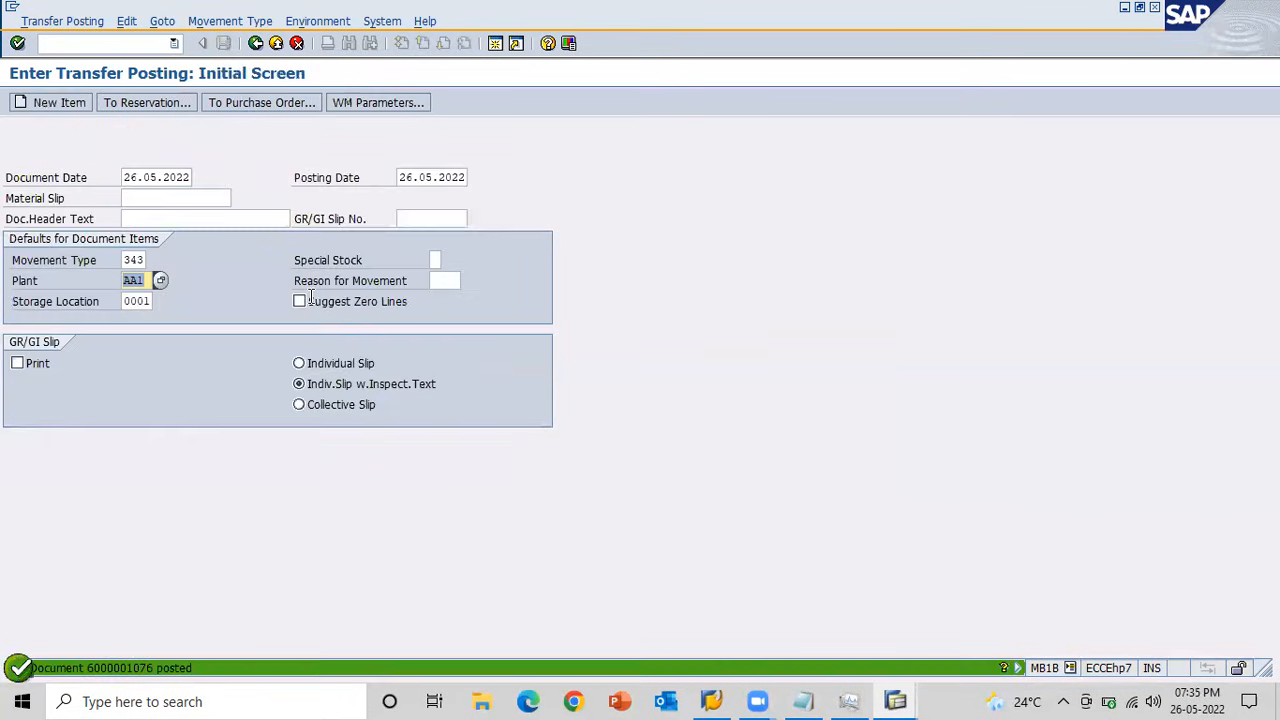
Refresh the stock overview and check the unrestricted and blocked stock after the 343 transfer posting.
key(alt+Tab)
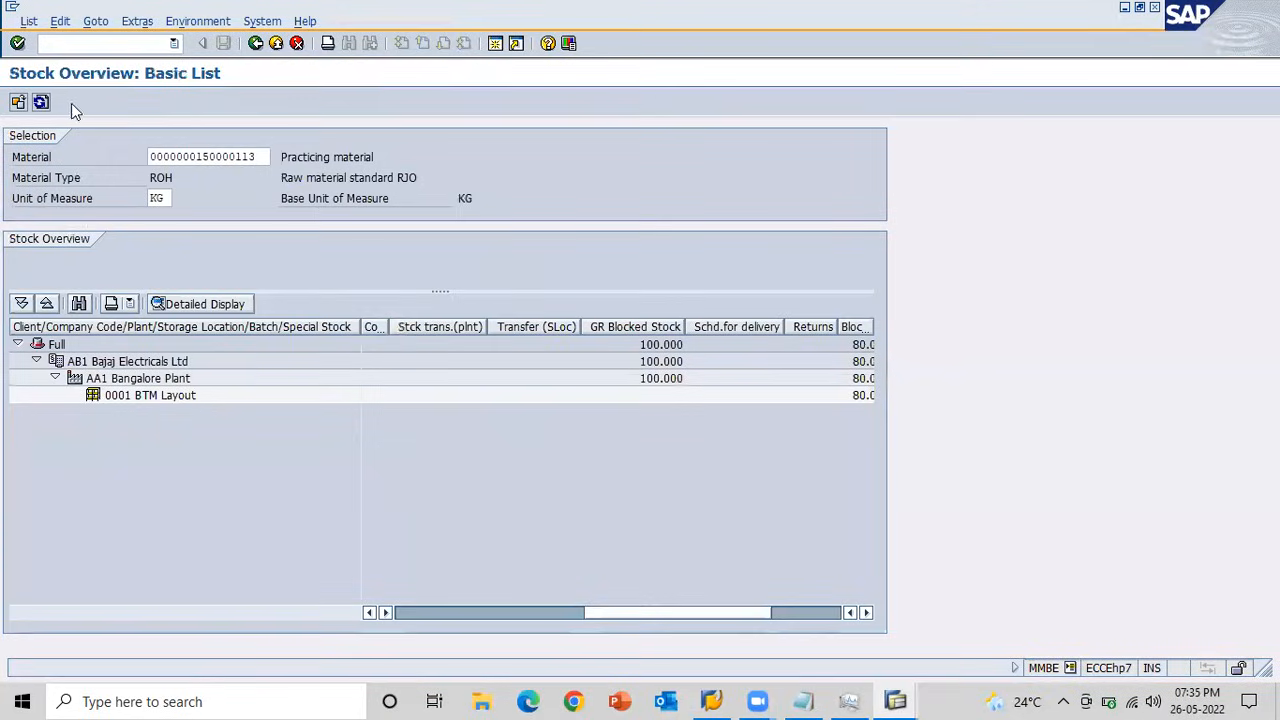
click(43, 103)
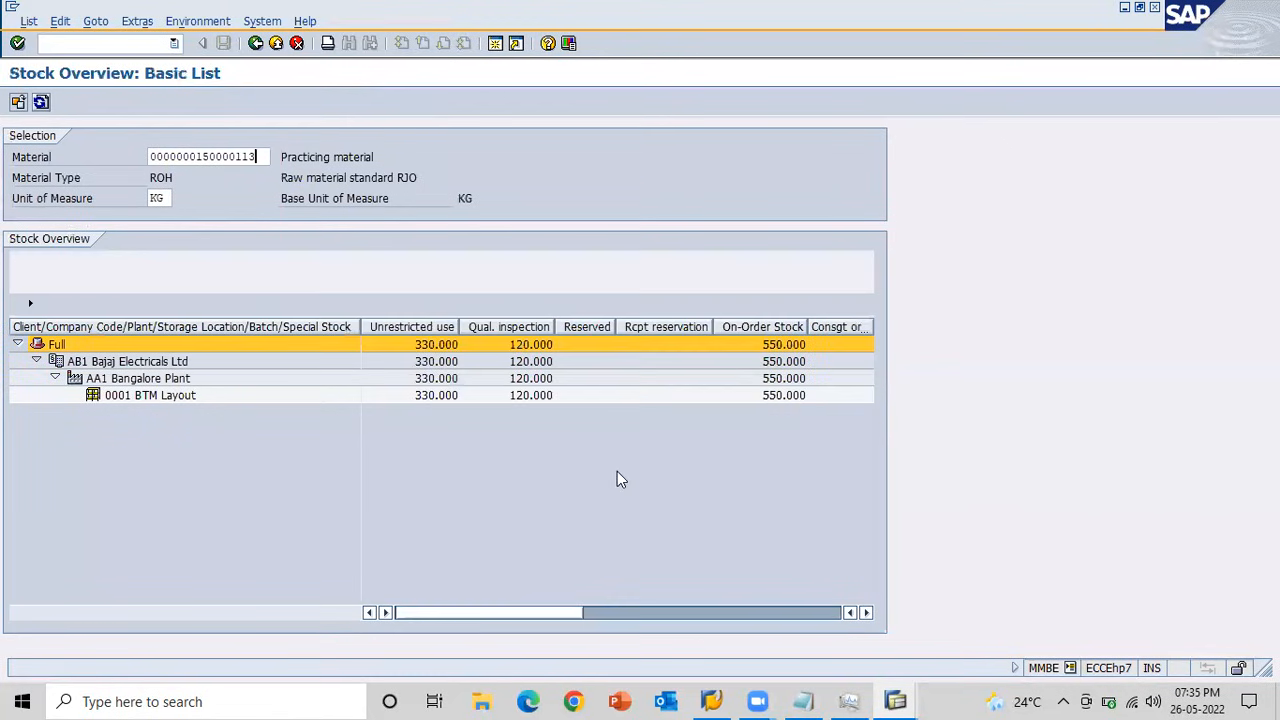
click(818, 607)
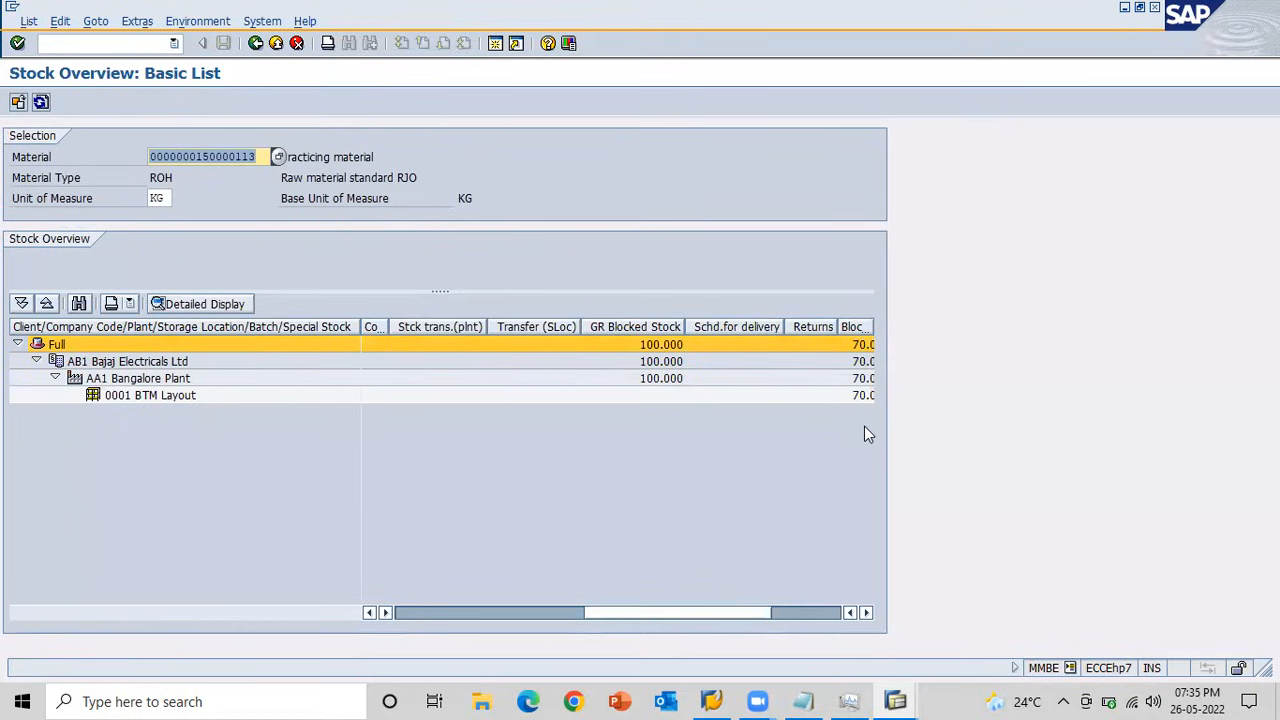
Return to the transfer posting session, set the movement type to 344, and open item entry.
key(alt+Tab)
key(shift+Tab)
text(344)
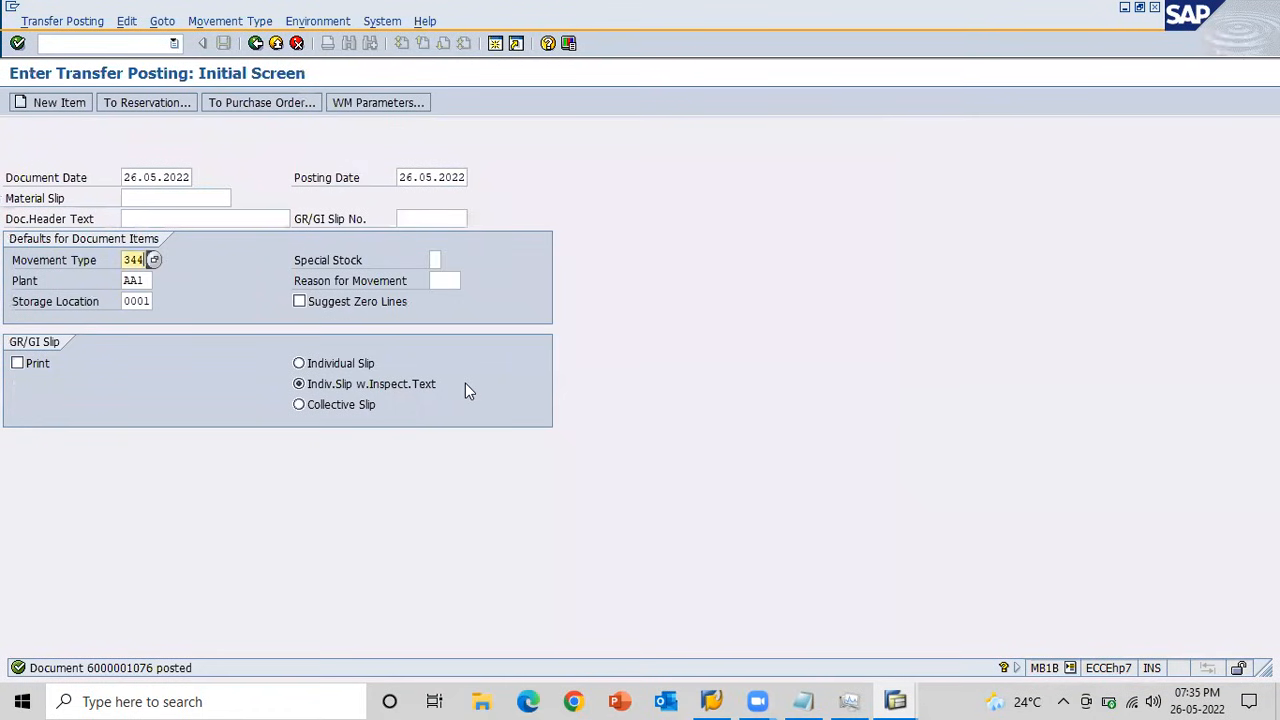
key(Return)
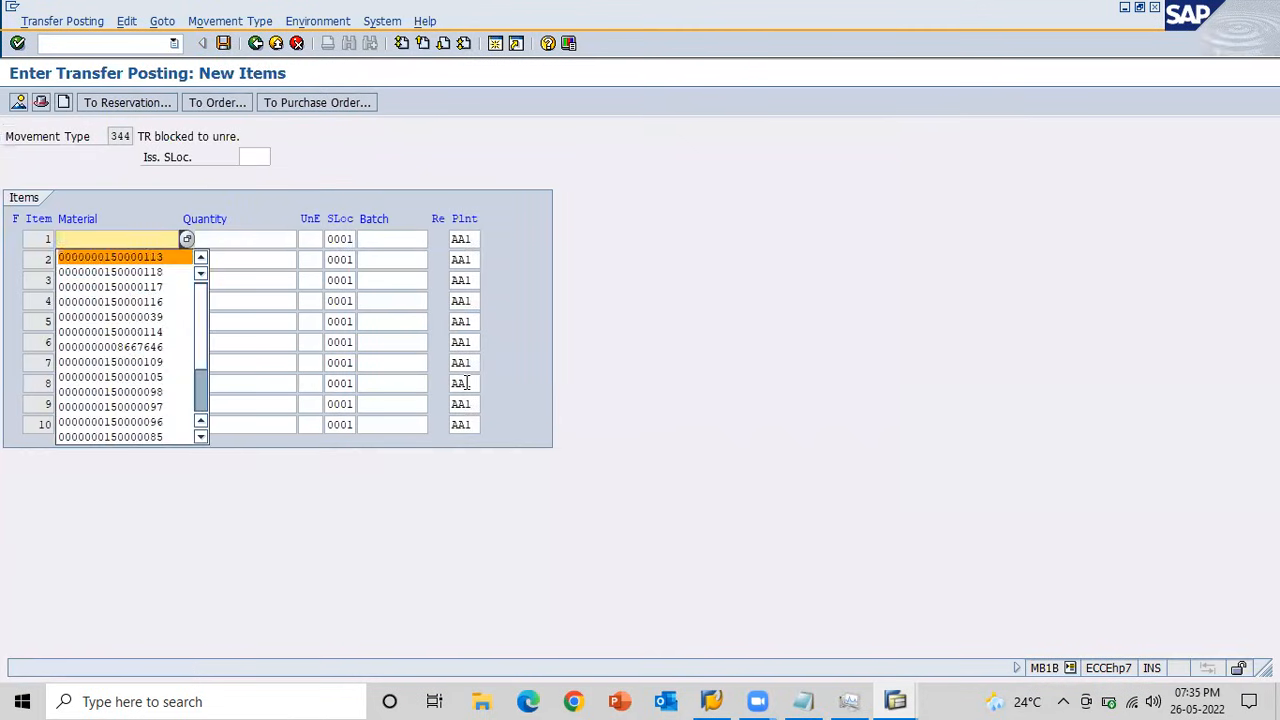
key(Tab)
text(10)
key(Return)
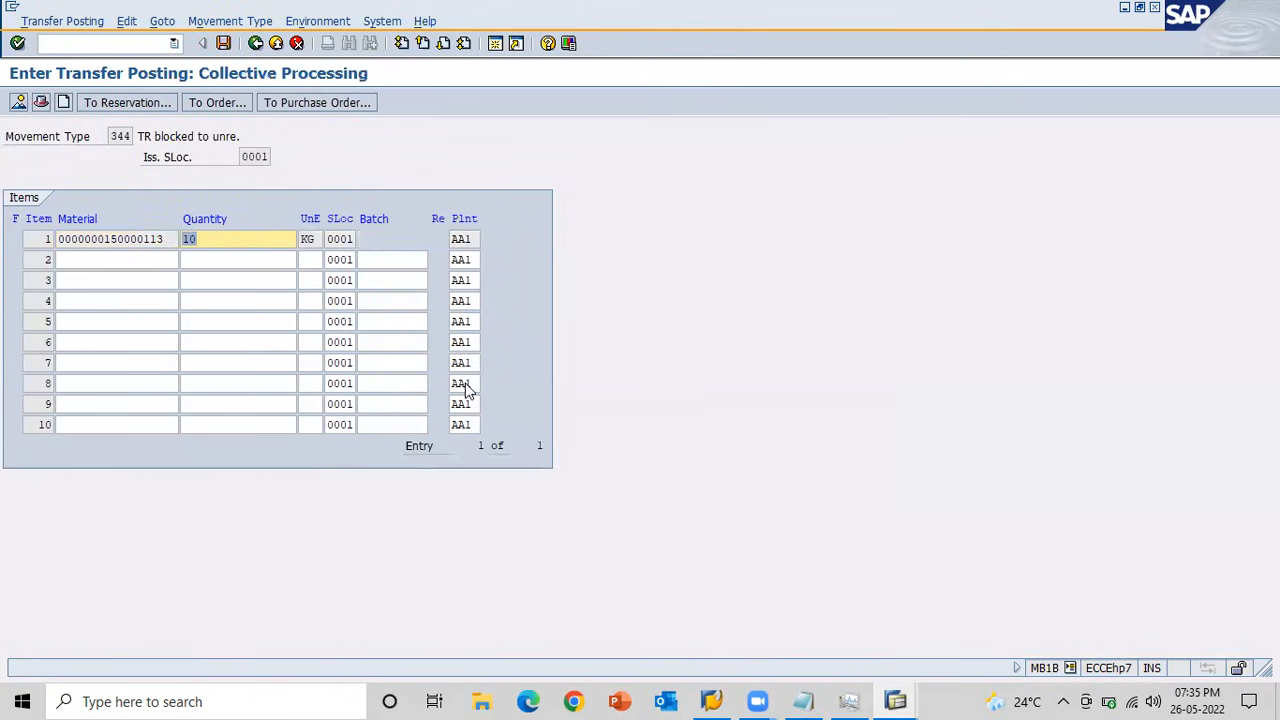
click(223, 43)
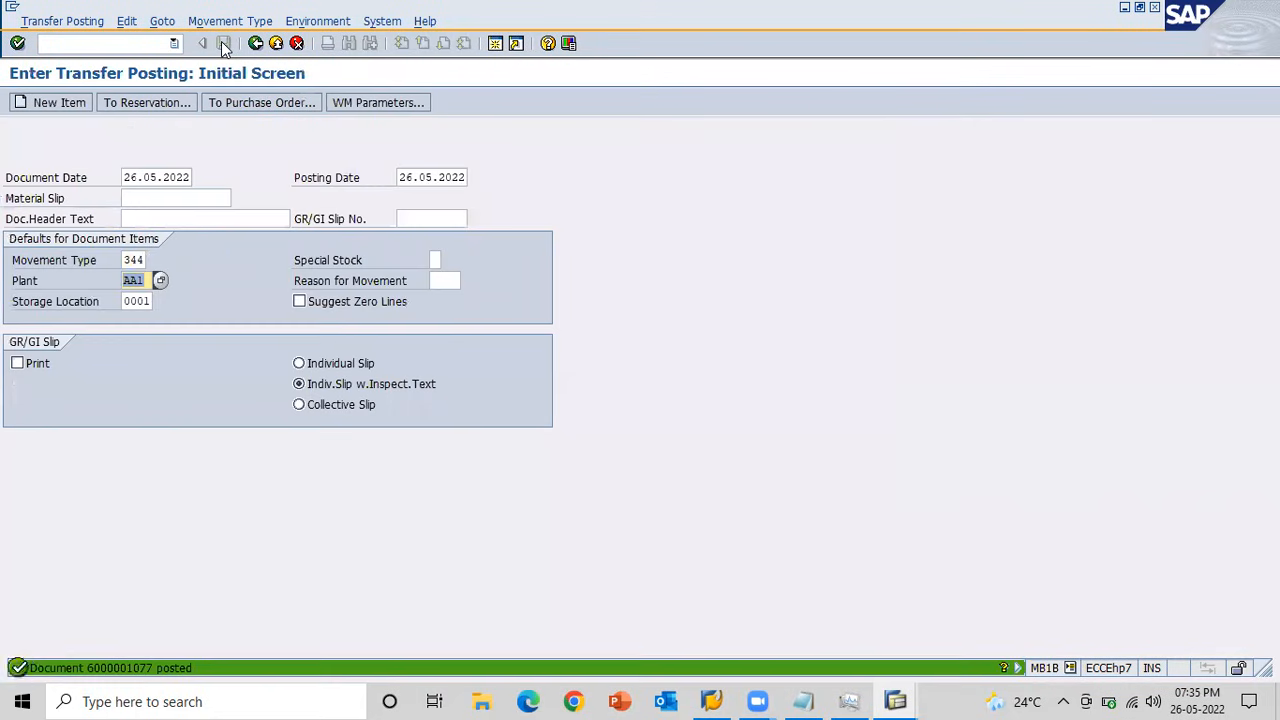
Refresh the stock overview and check the unrestricted and blocked stock after the 344 transfer posting.
key(alt+Tab)
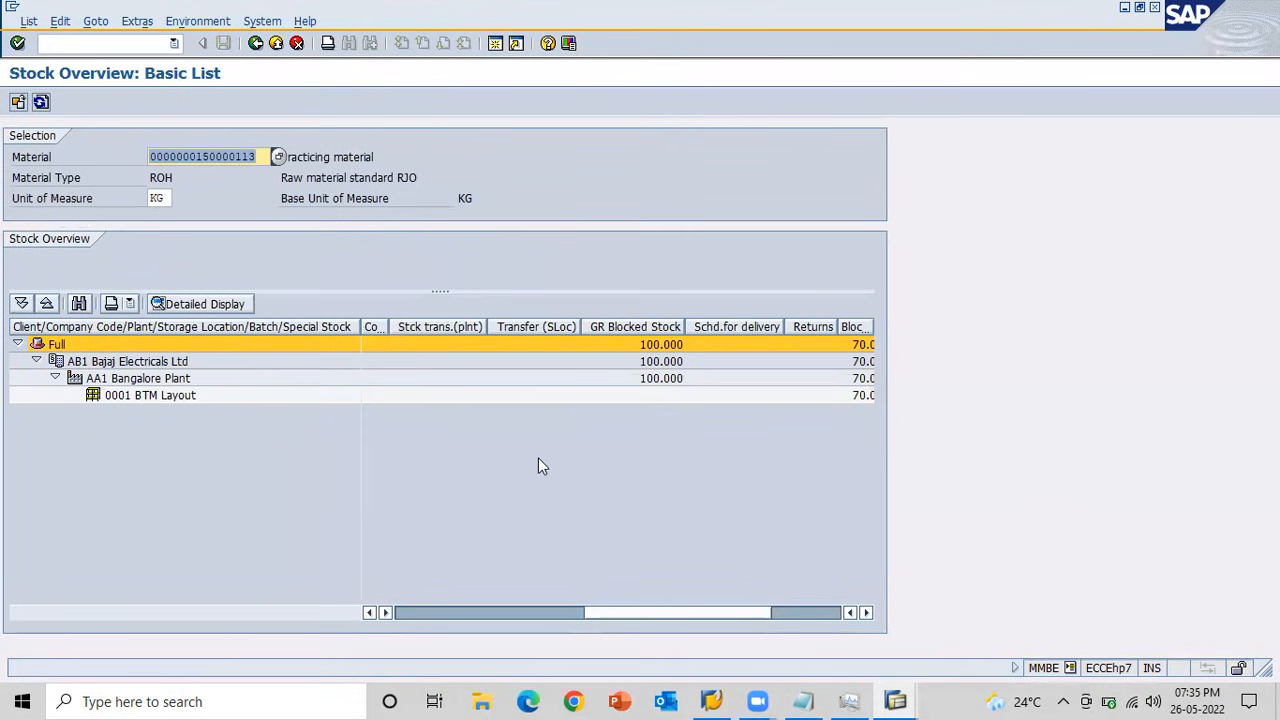
click(403, 615)
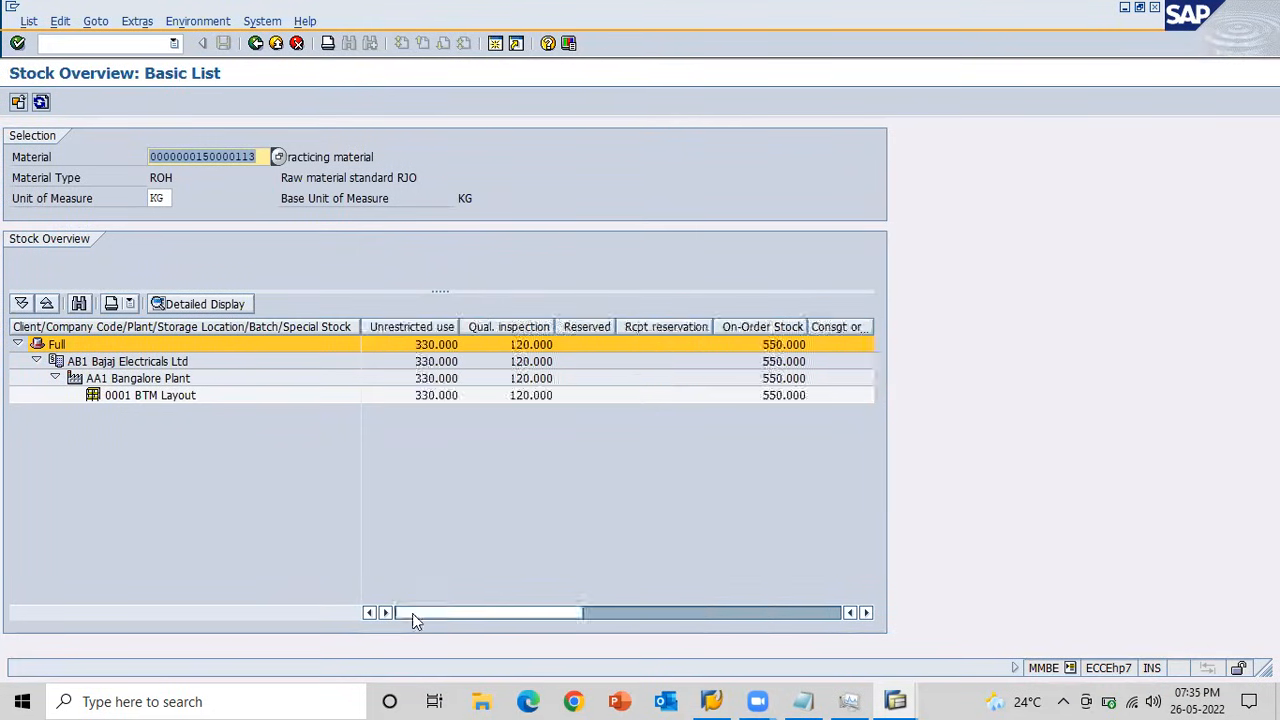
click(41, 102)
click(755, 610)
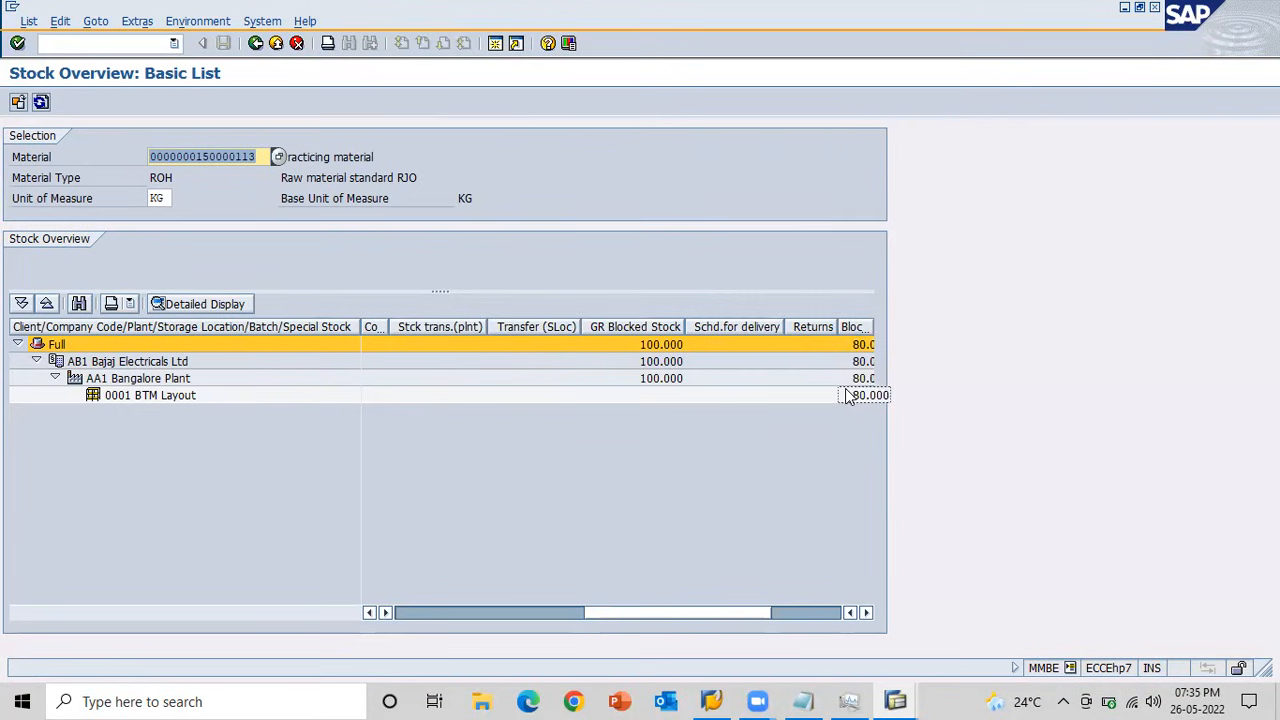
Return to the transfer posting session, set the movement type to 349, and open item entry.
key(alt+Tab)
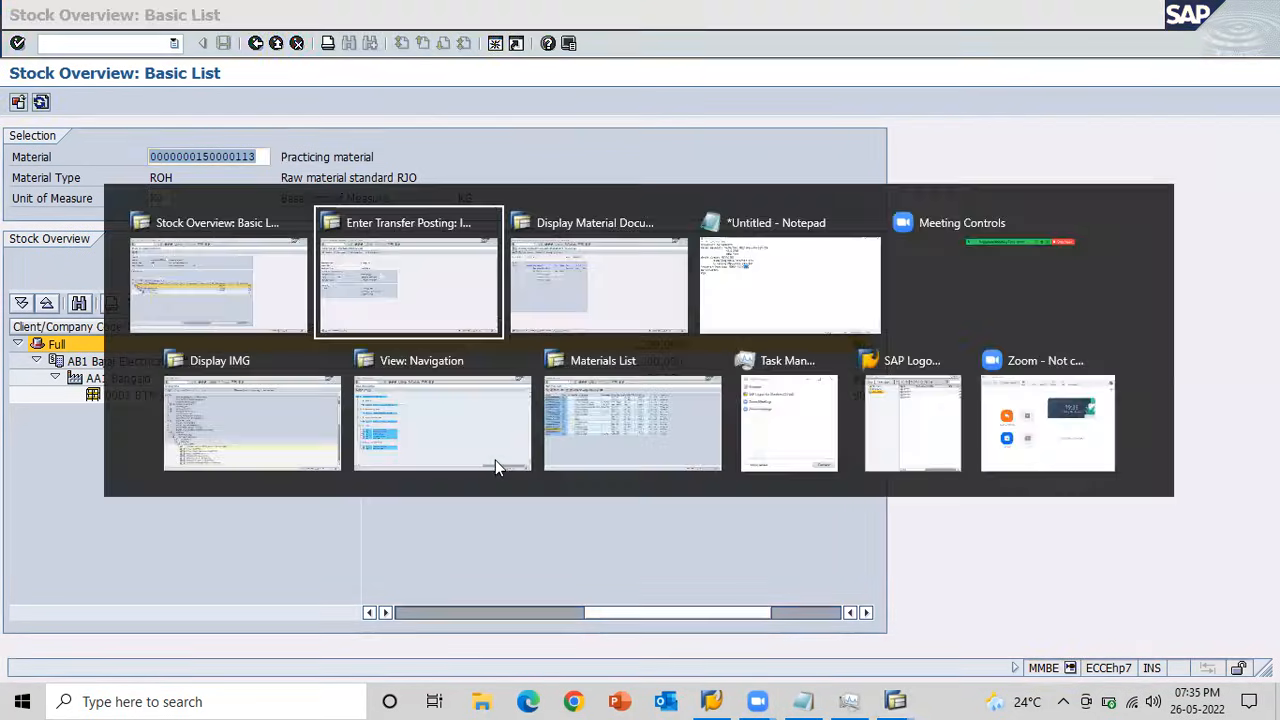
key(shift+Tab)
key(shift+Tab)
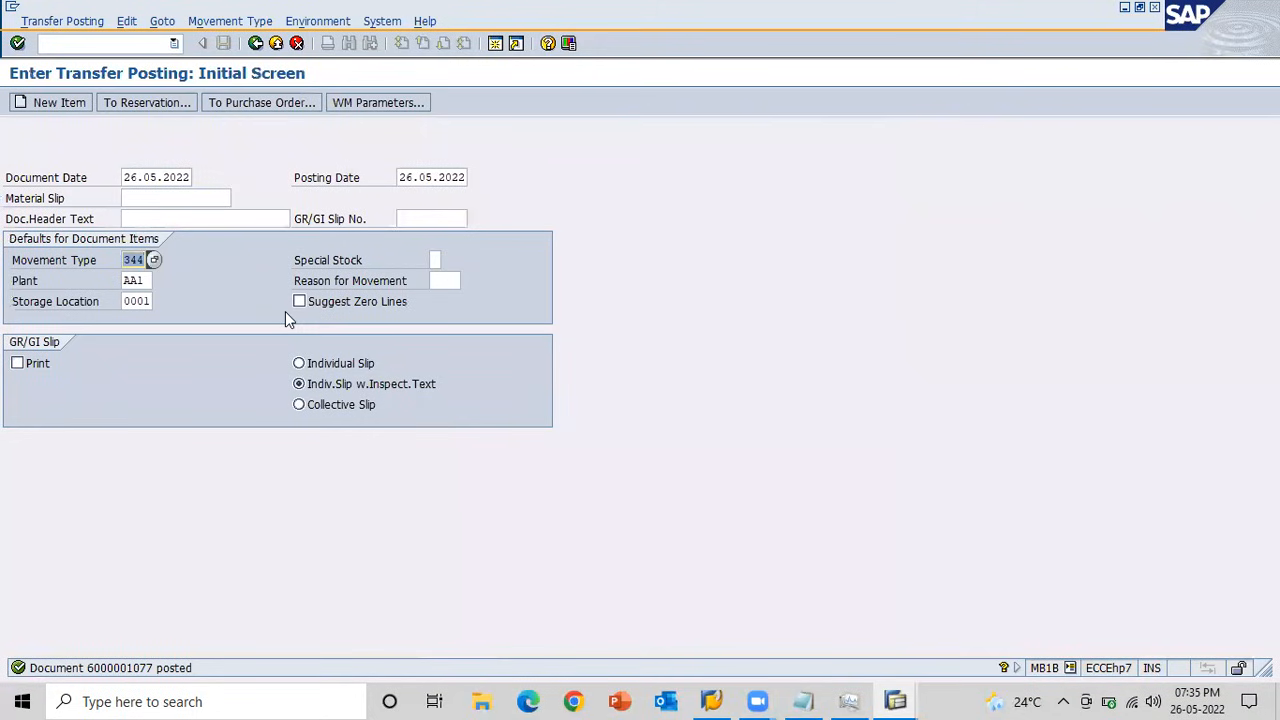
text(4)
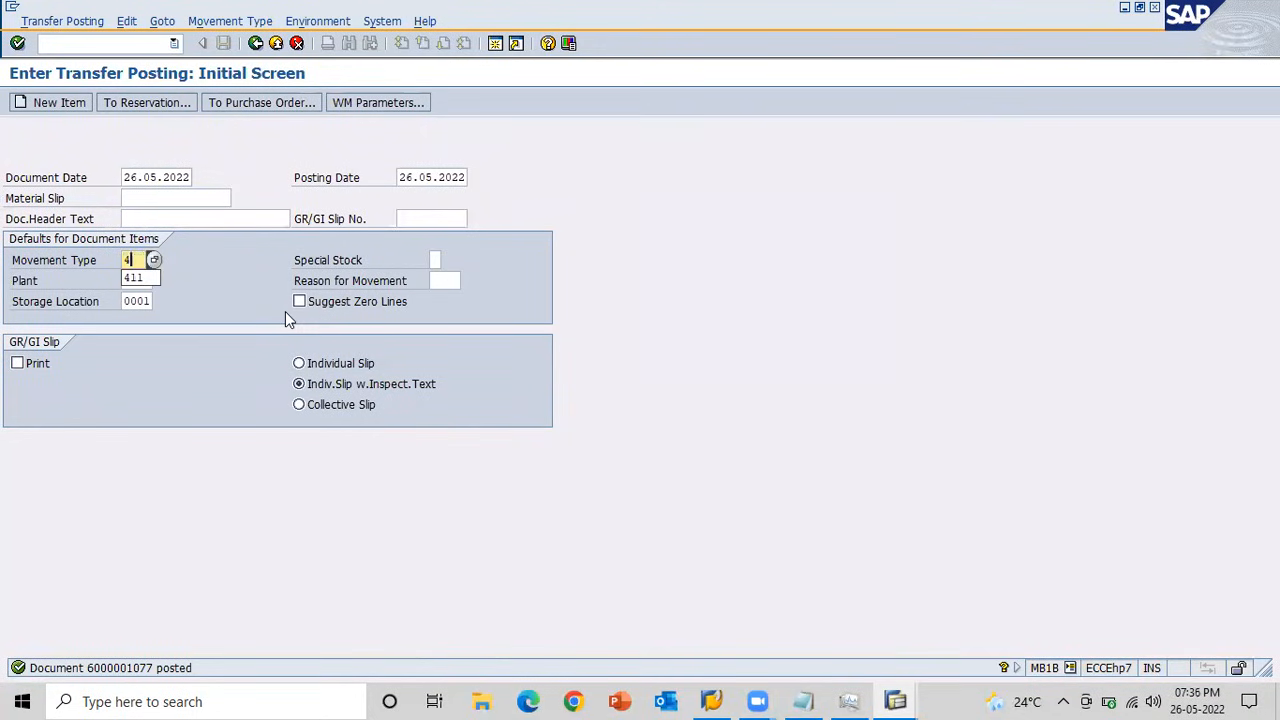
key(BackSpace)
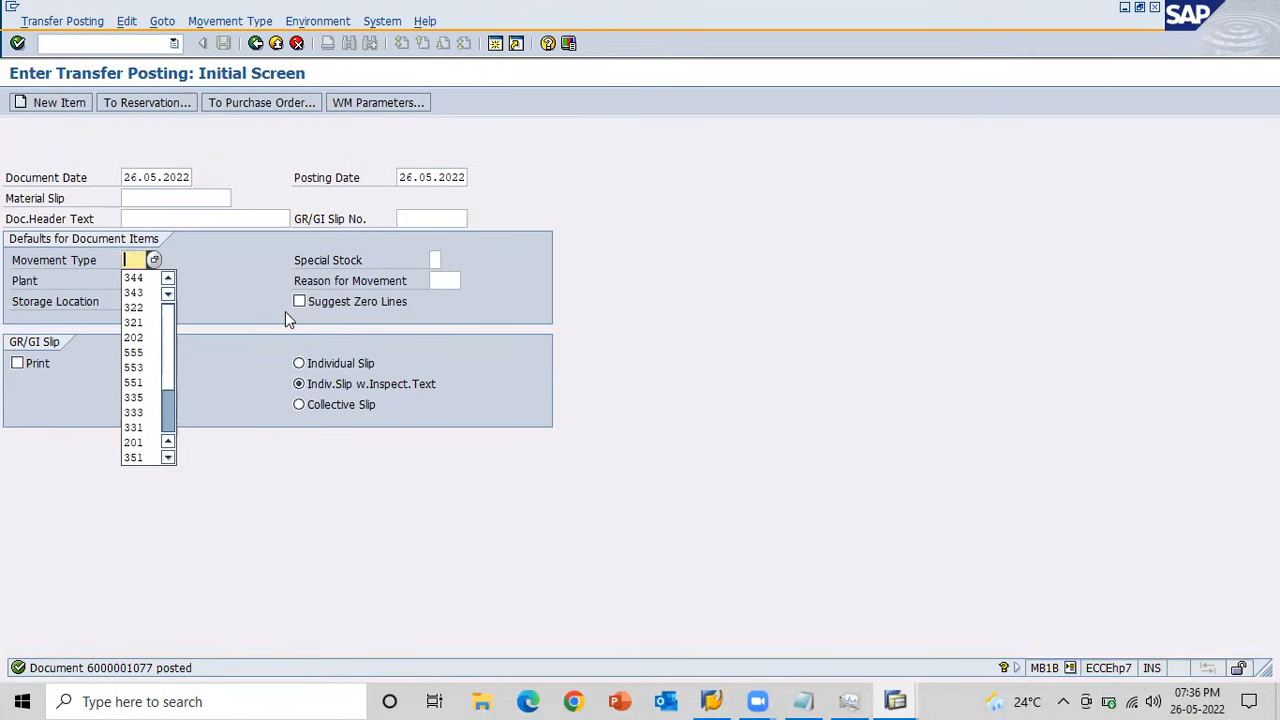
text(340)
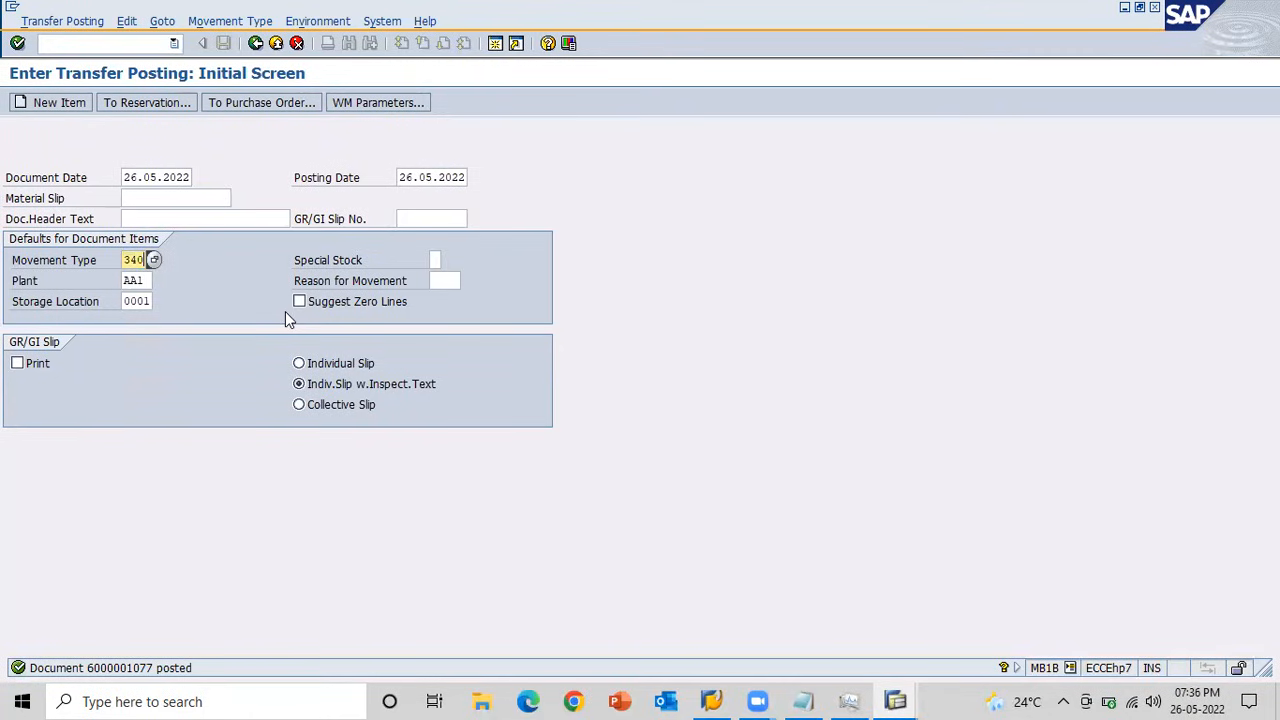
key(BackSpace)
text(9)
key(Return)
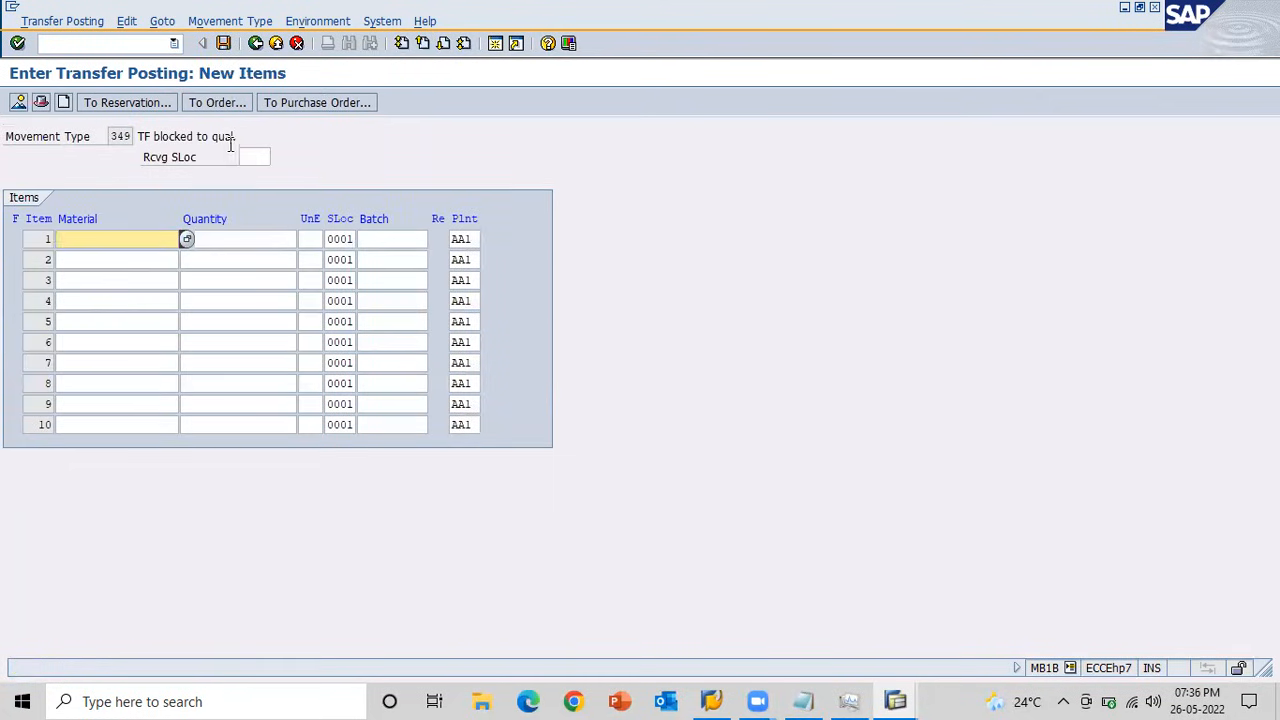
click(126, 239)
key(Down)
key(Return)
key(Tab)
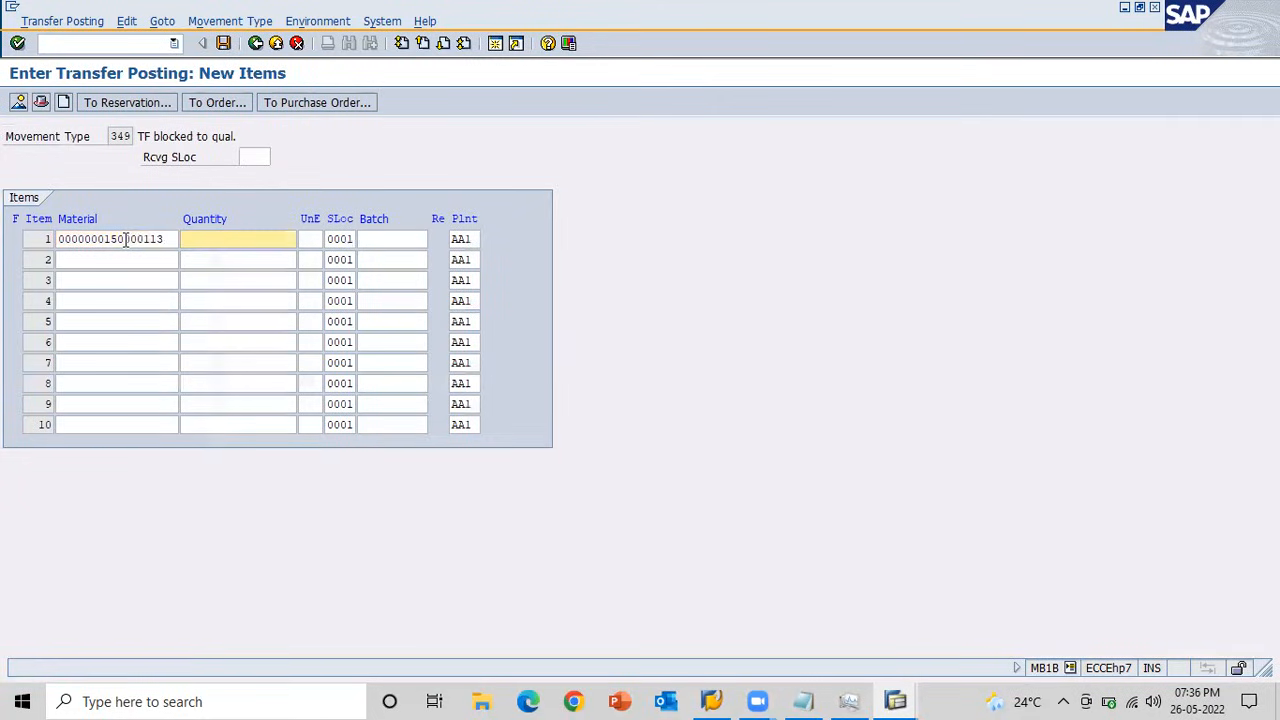
key(Return)
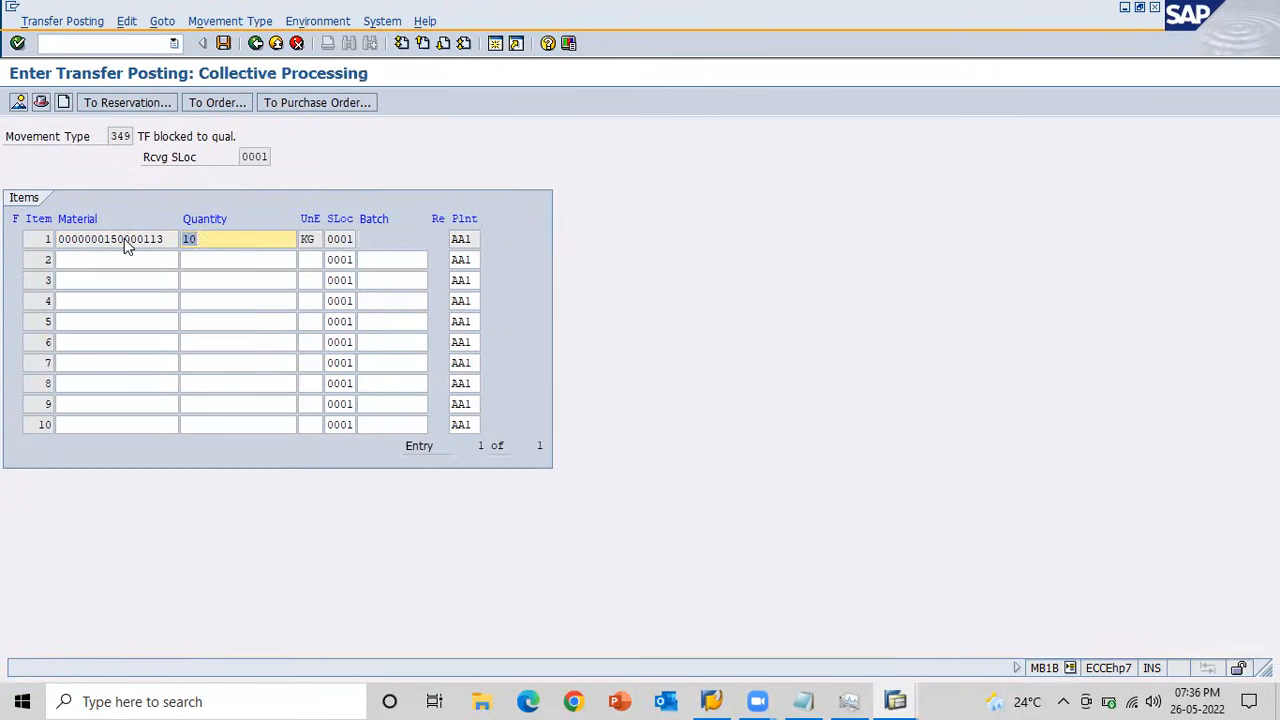
click(223, 43)
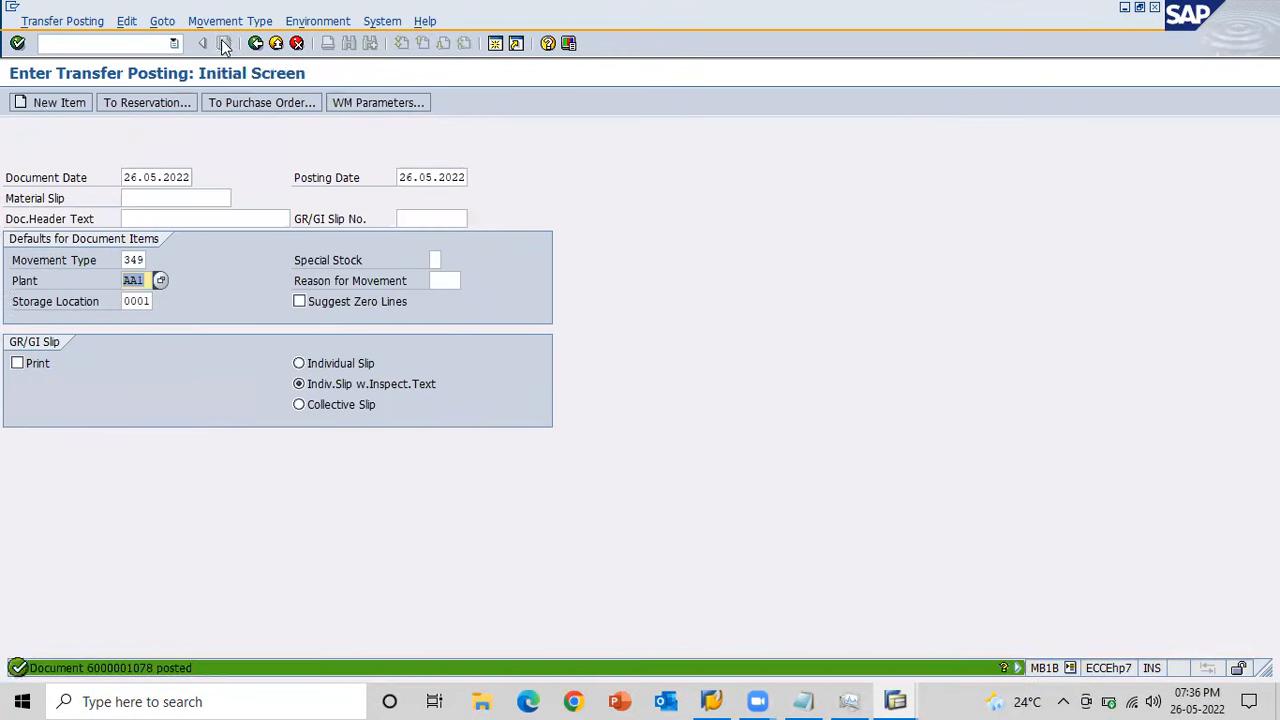
Refresh the stock overview and check the quality inspection and blocked stock after the 349 transfer posting.
key(alt+Tab)
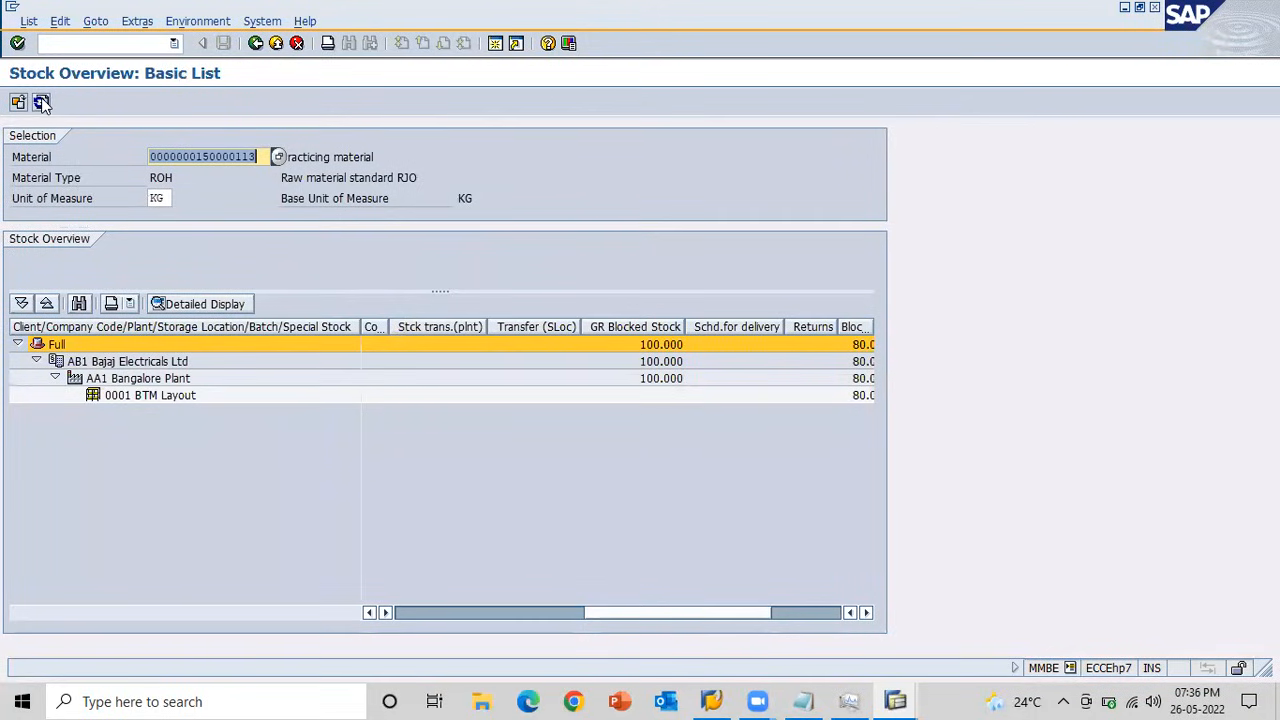
click(41, 102)
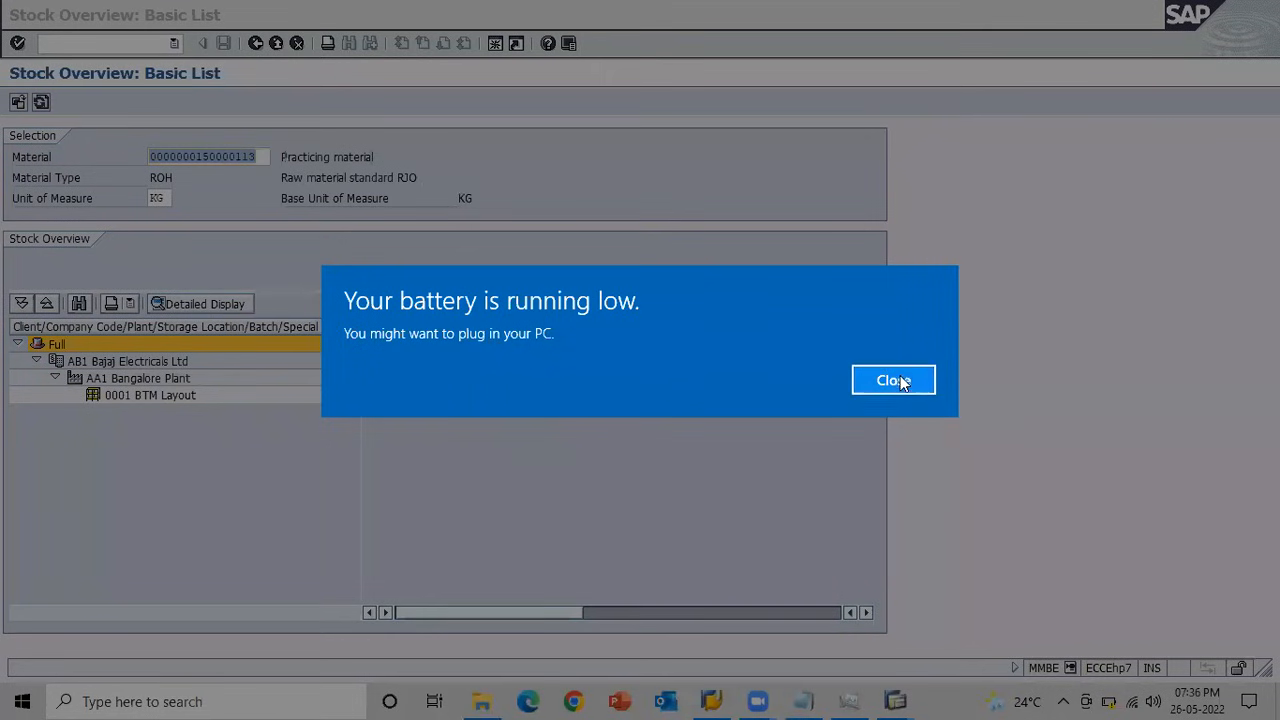
click(900, 381)
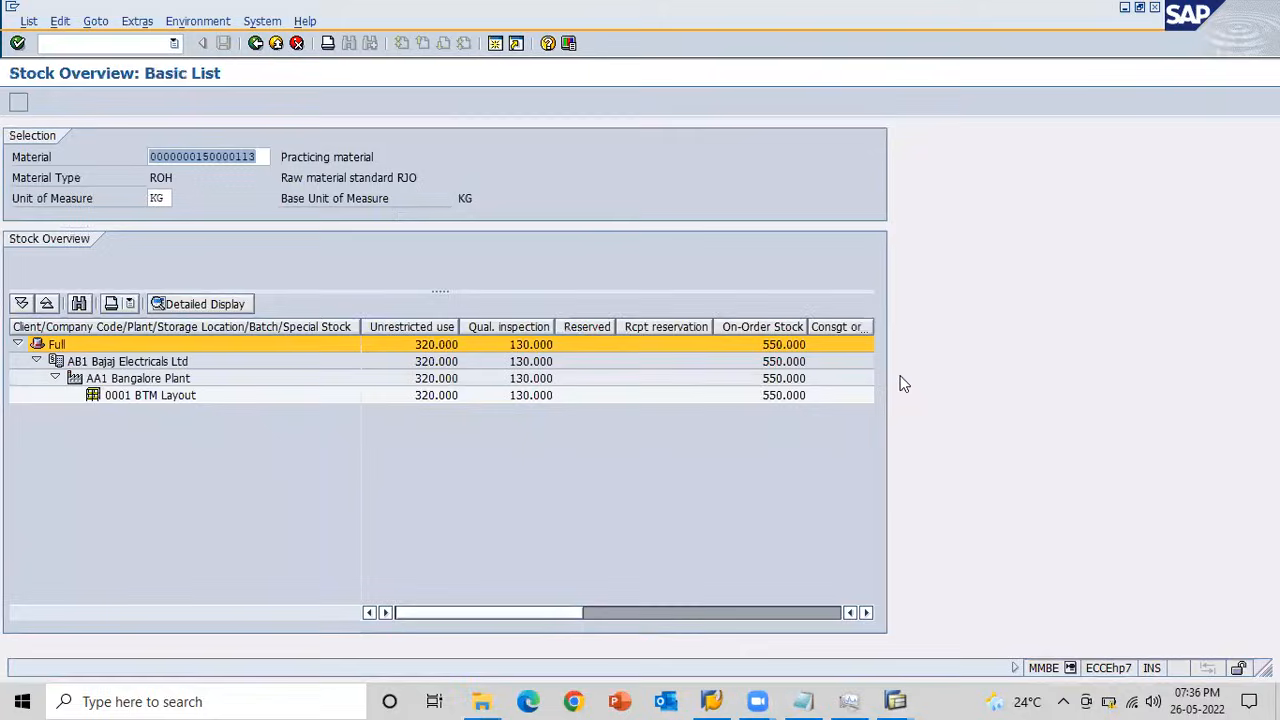
click(789, 610)
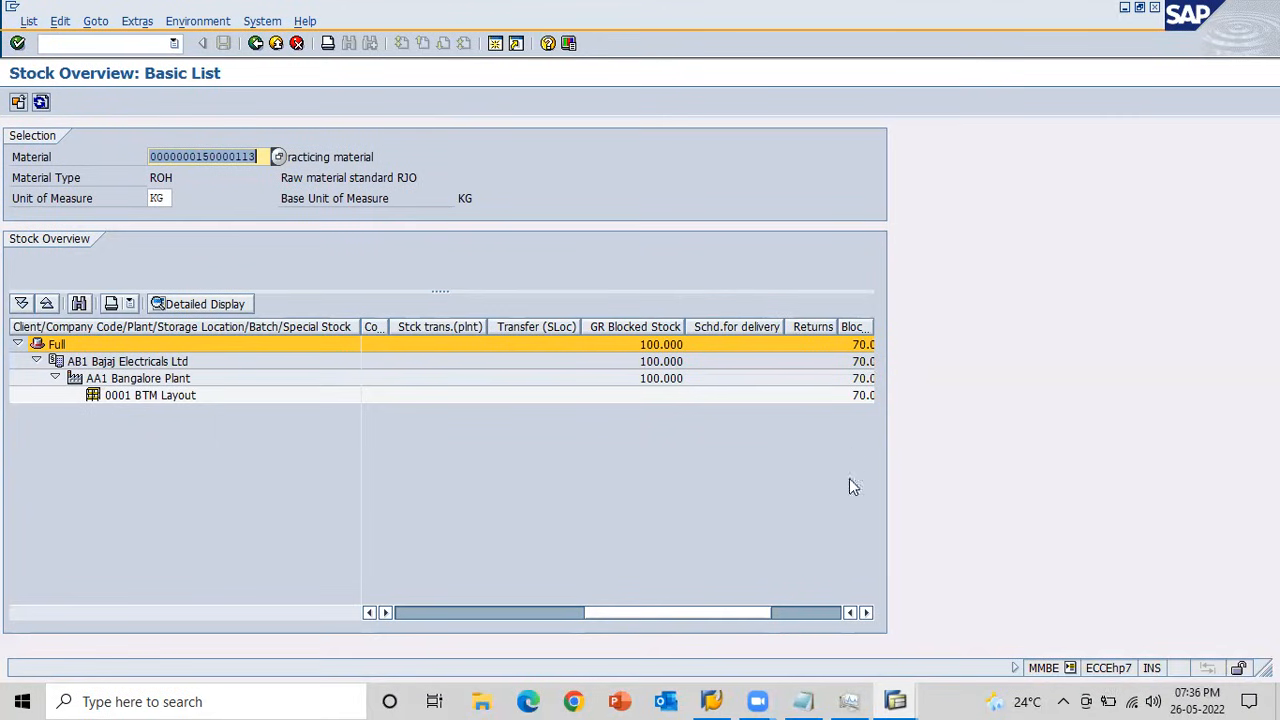
click(812, 615)
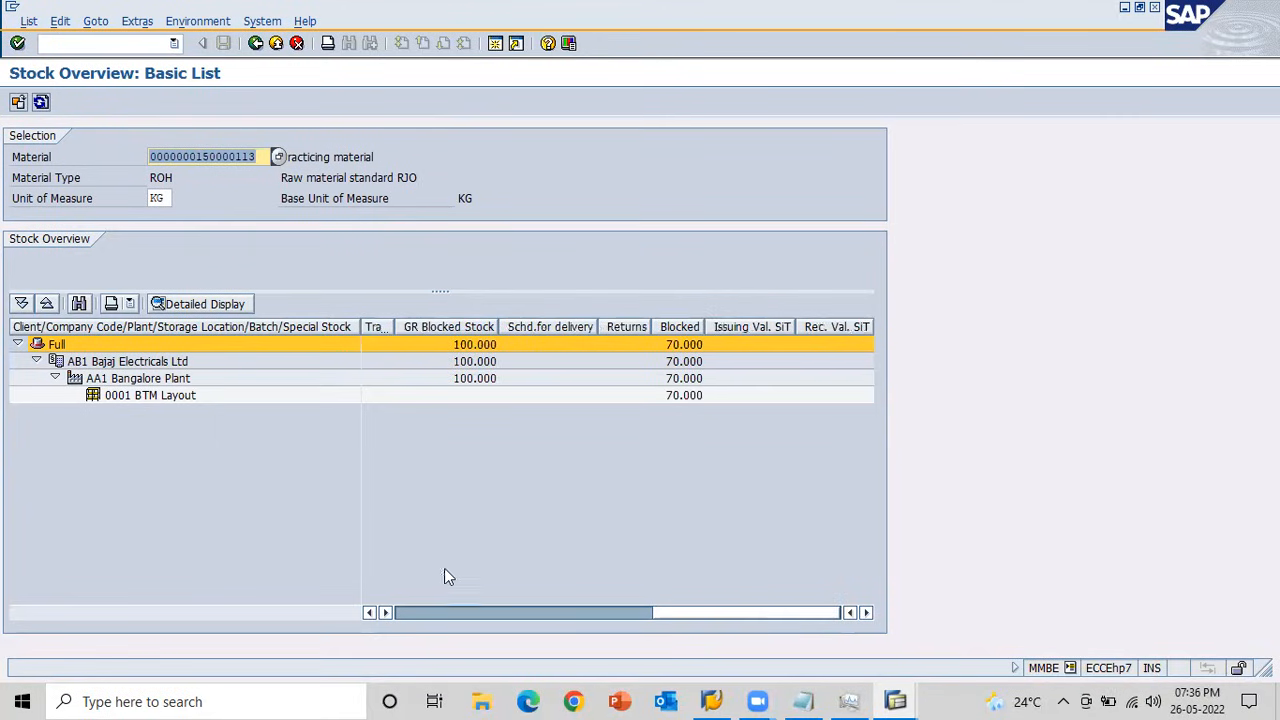
click(422, 612)
click(421, 612)
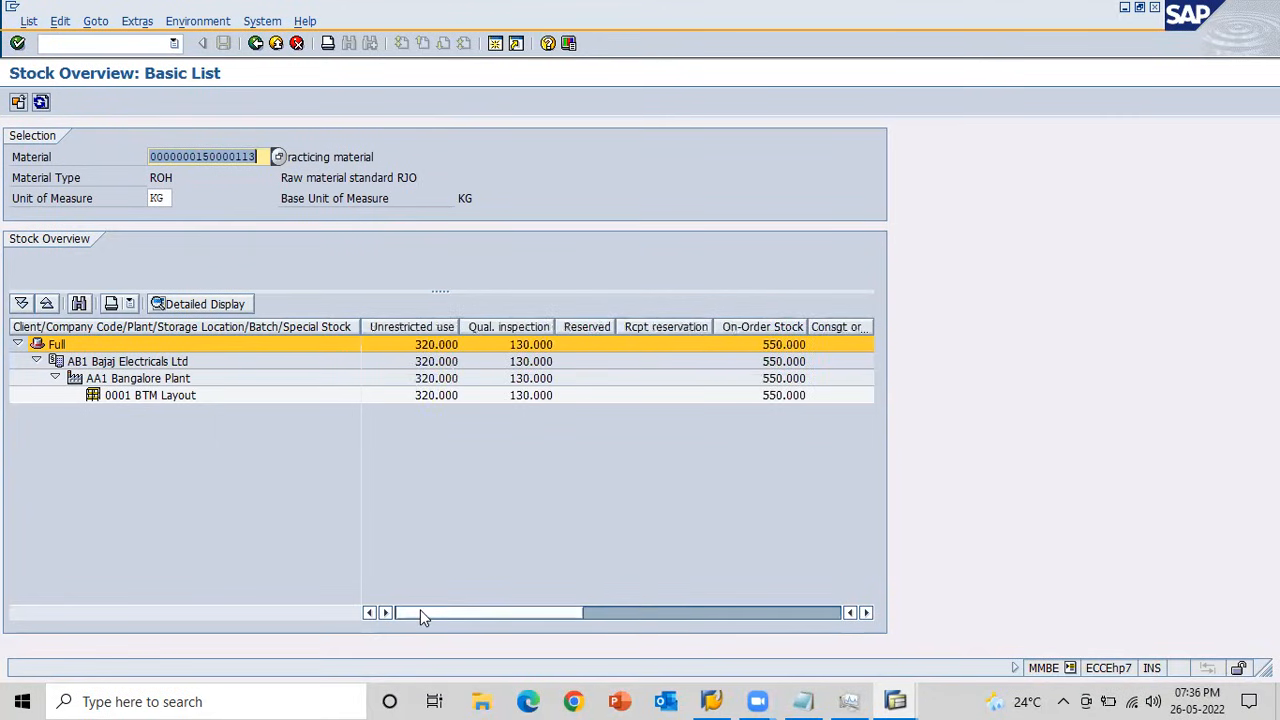
Return to the transfer posting session, set the movement type to 350, and open item entry.
key(alt+Tab)
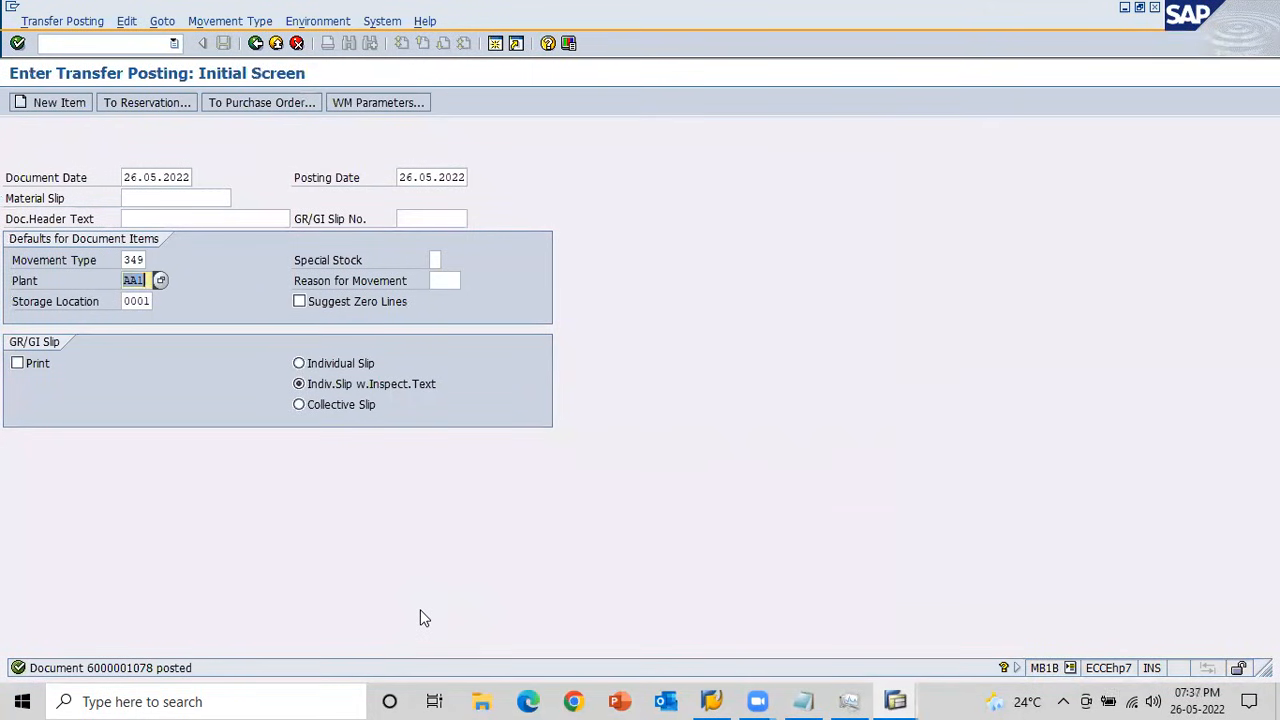
key(shift+Tab)
key(shift+Tab)
text(350)
key(Return)
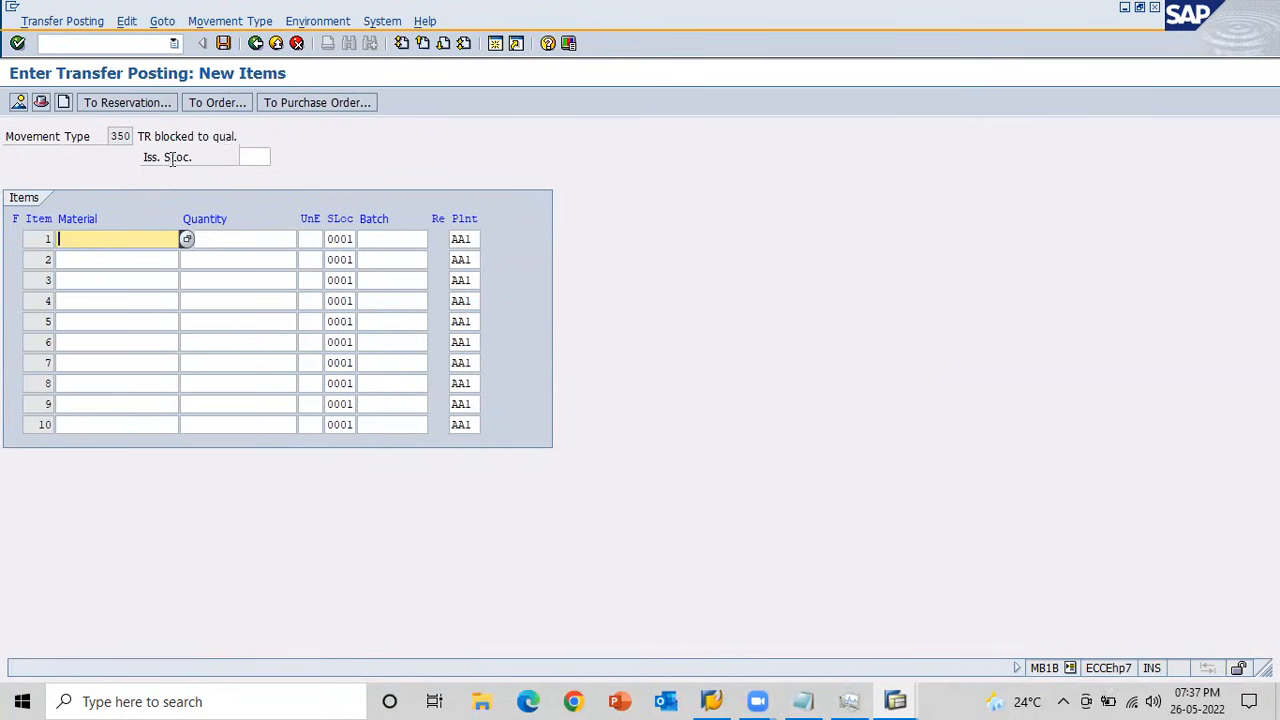
click(125, 231)
key(Down)
key(Return)
key(Tab)
key(Down)
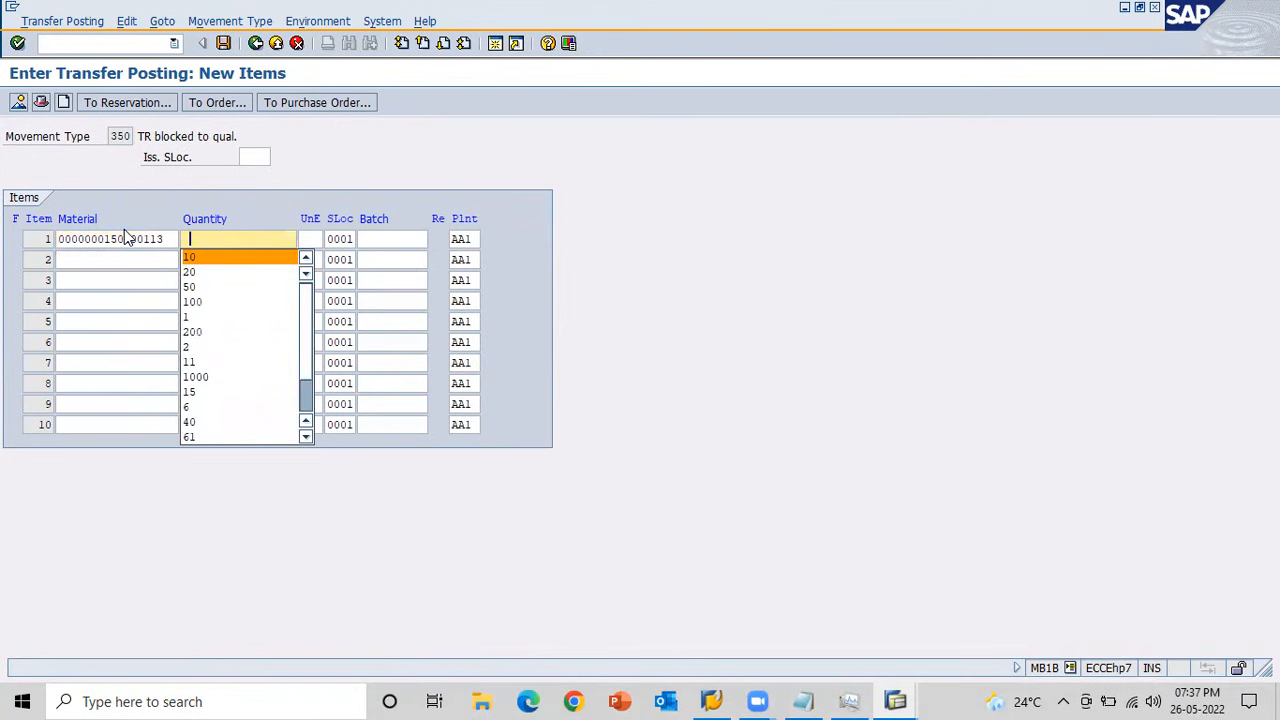
key(Return)
key(Return)
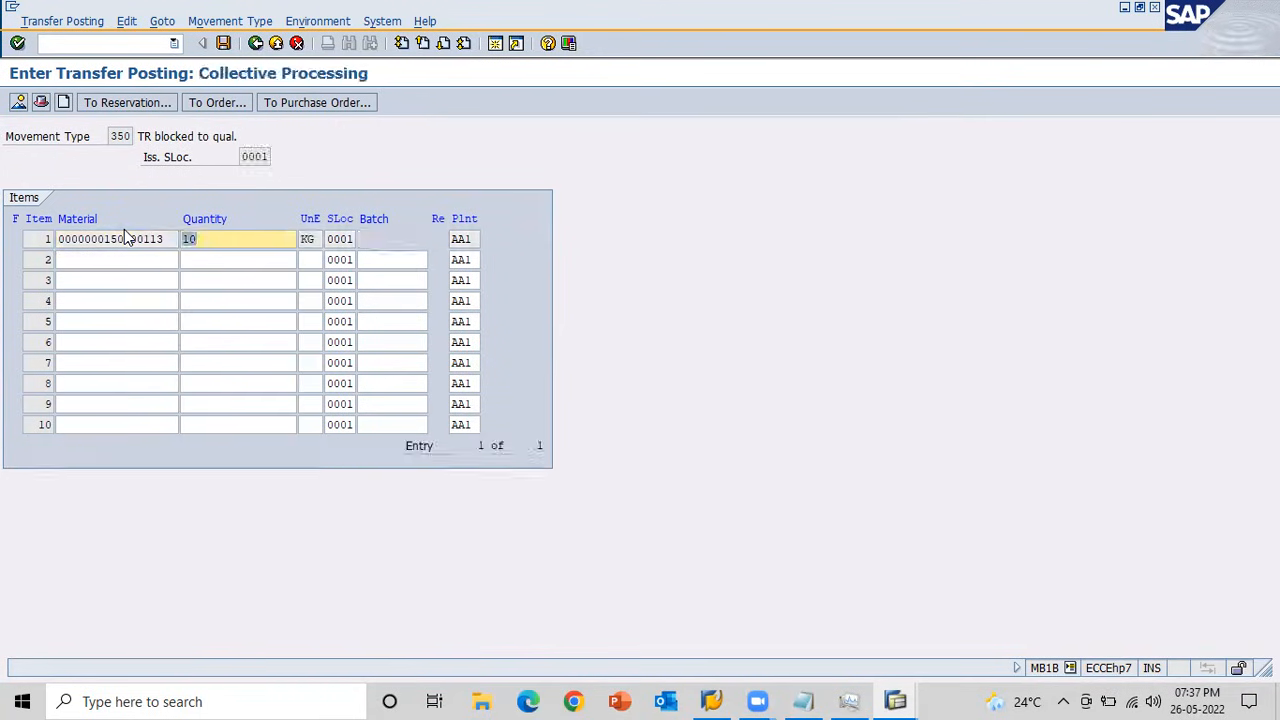
click(225, 43)
Refresh the stock overview and check the quality inspection and blocked stock after the 350 transfer posting.
key(alt+Tab)
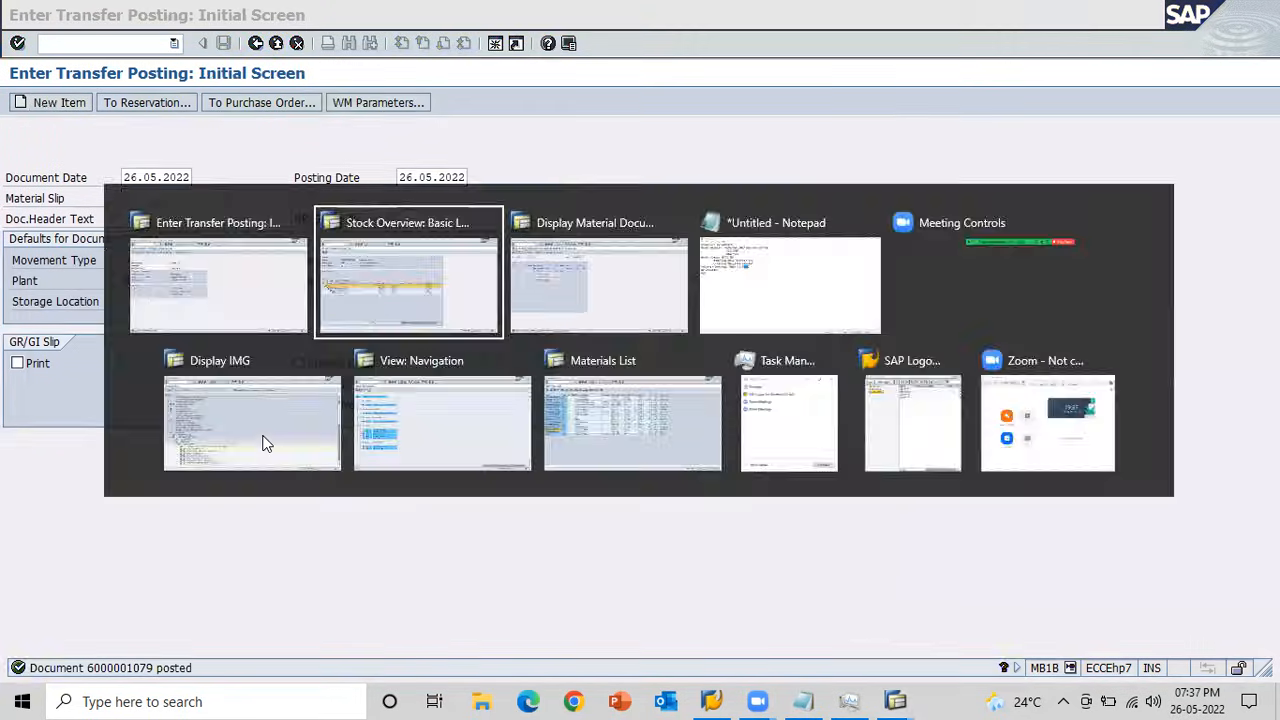
click(39, 106)
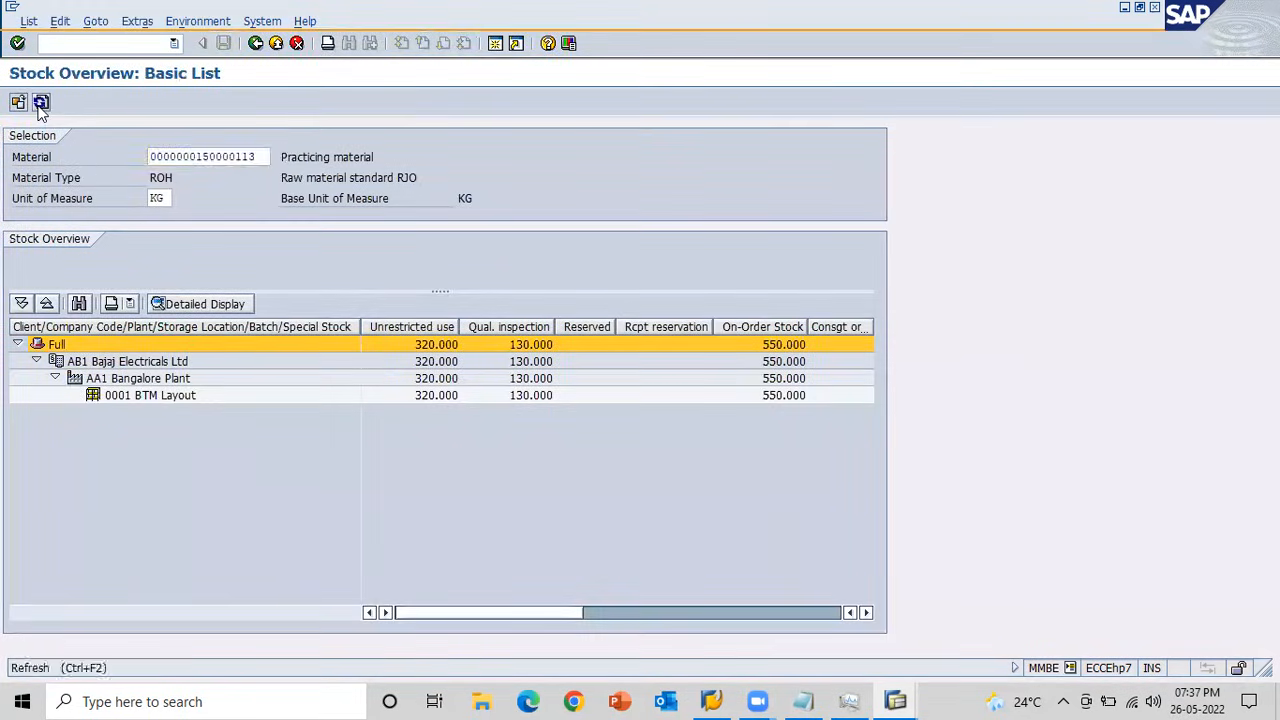
click(519, 394)
click(823, 613)
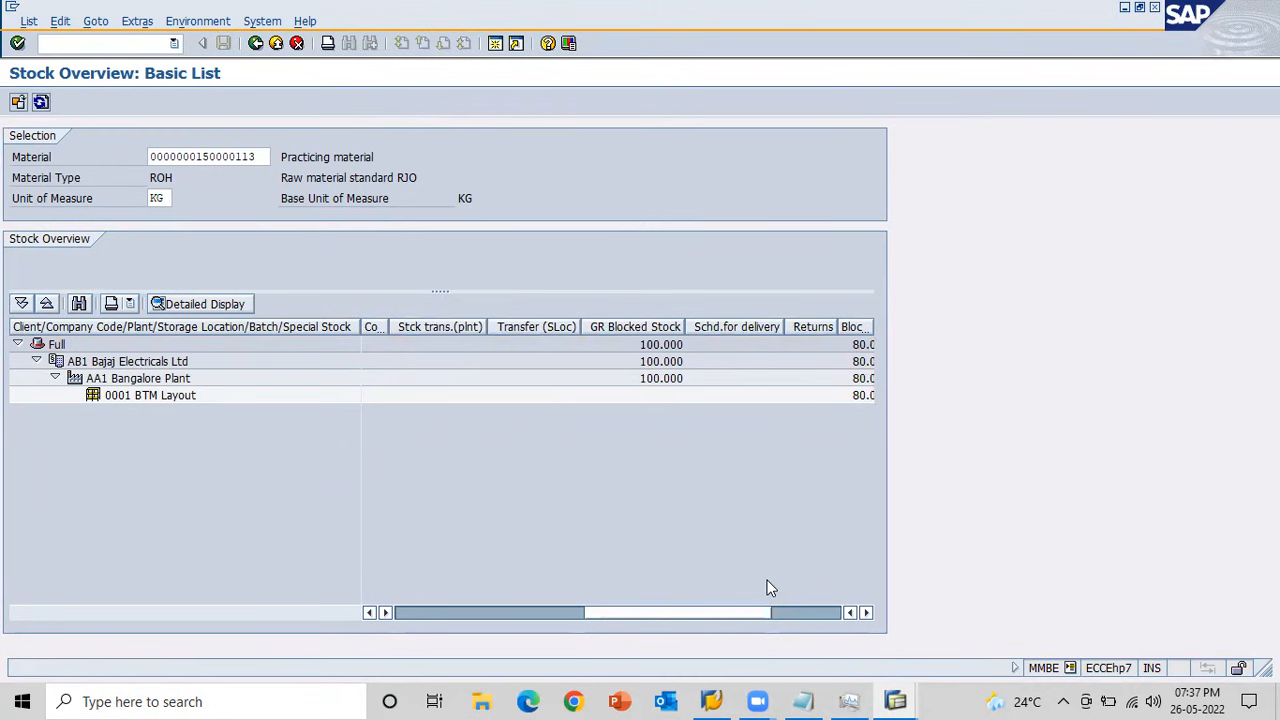
click(503, 612)
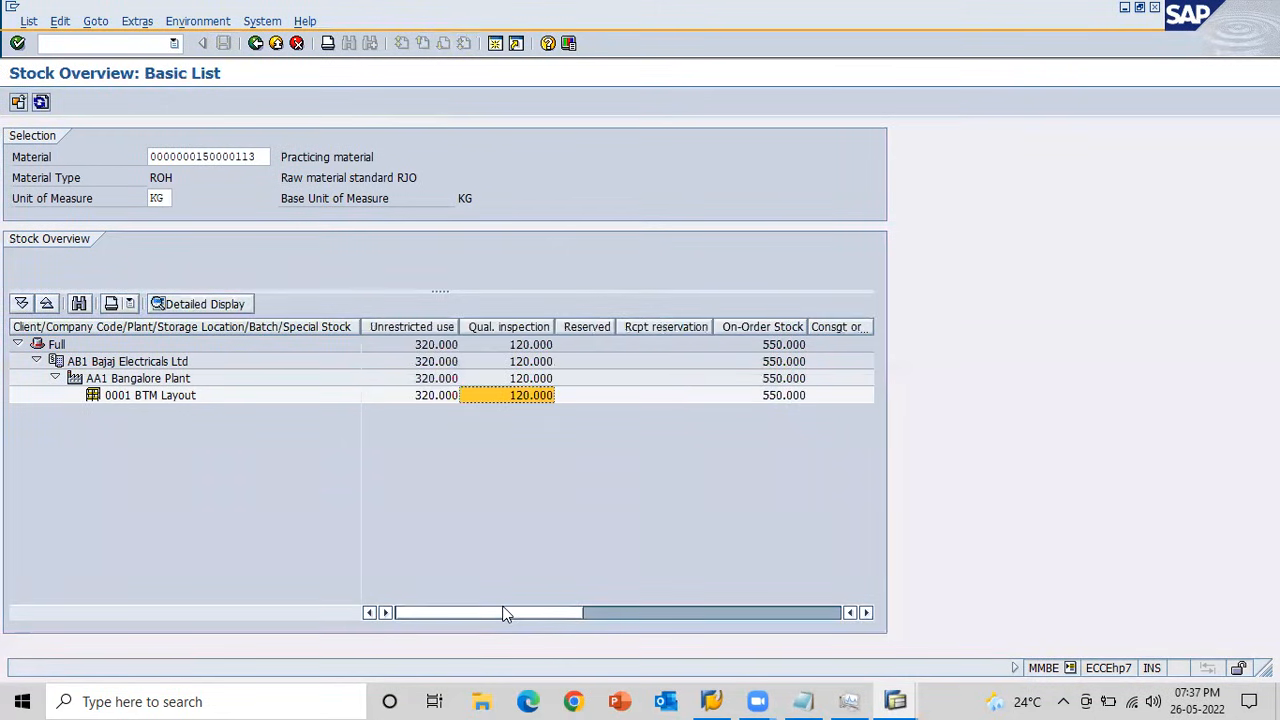
Switch to Notepad, append /343/344/349/350 to the Transfer Posting line, and add an indented blank line below it.
key(alt+Tab)
key(alt+Tab)
key(alt+Tab)
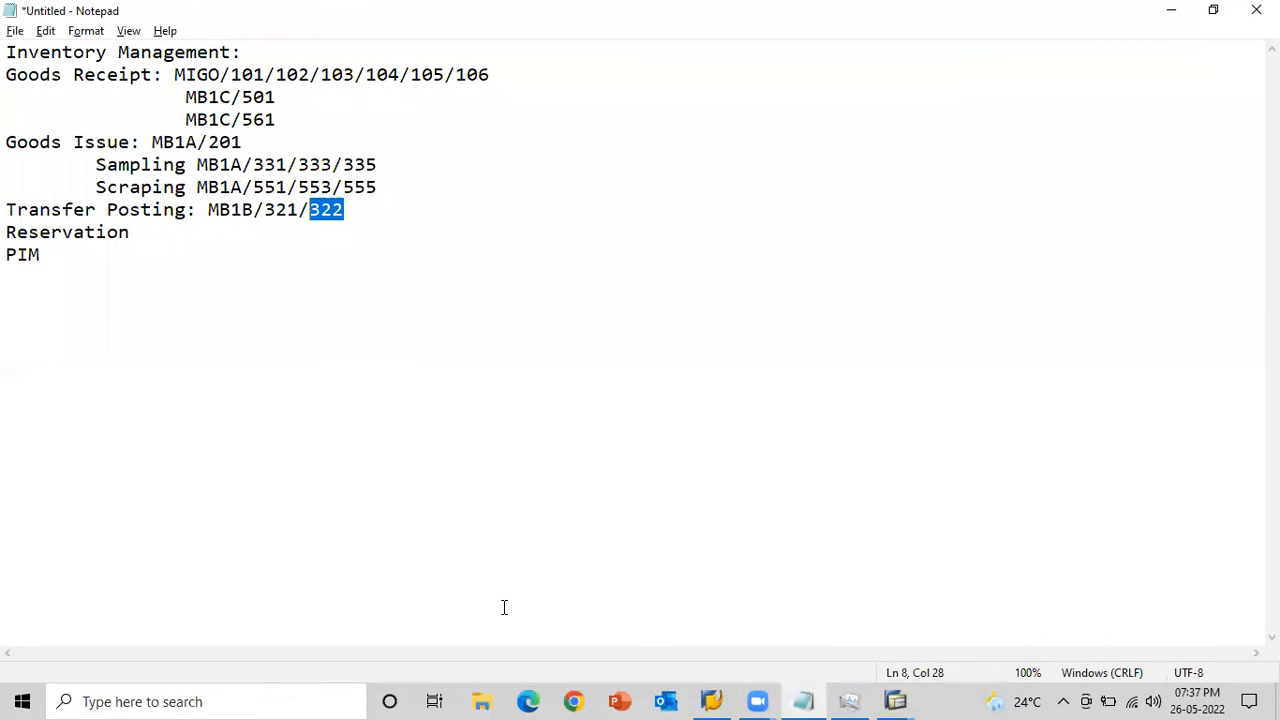
click(351, 209)
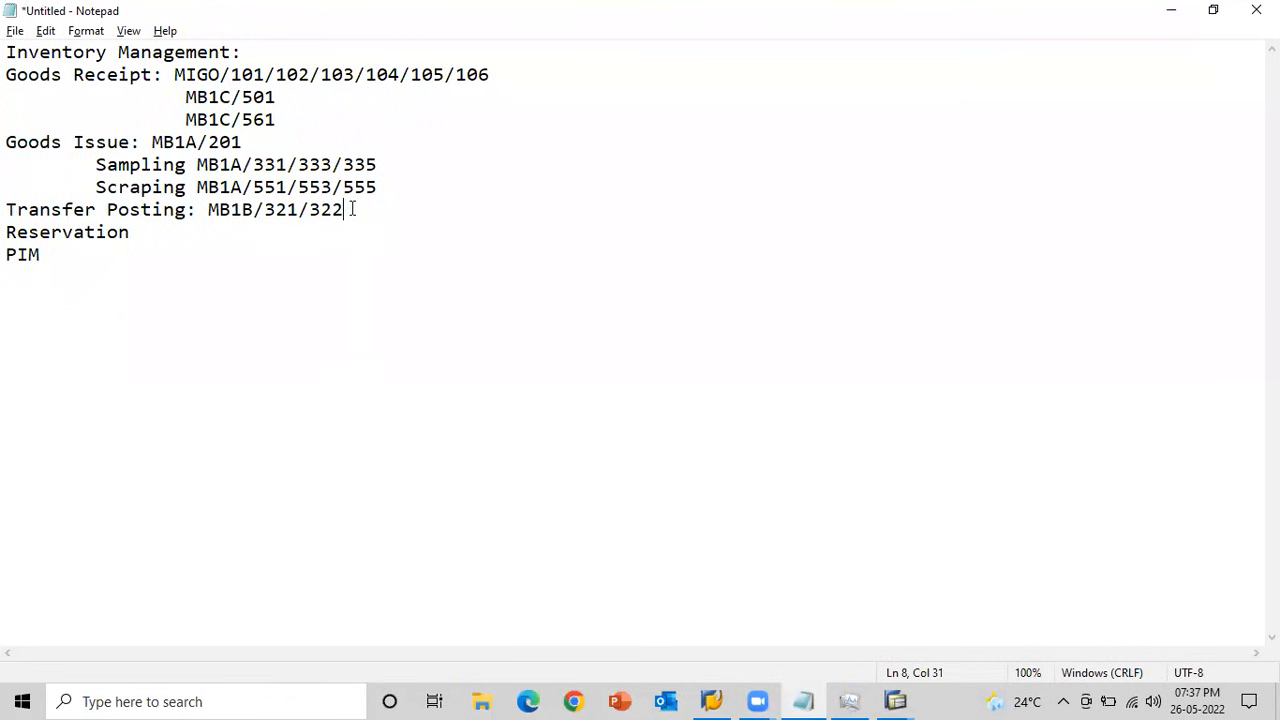
text(/434)
key(BackSpace)
key(BackSpace)
key(BackSpace)
text(343/344/)
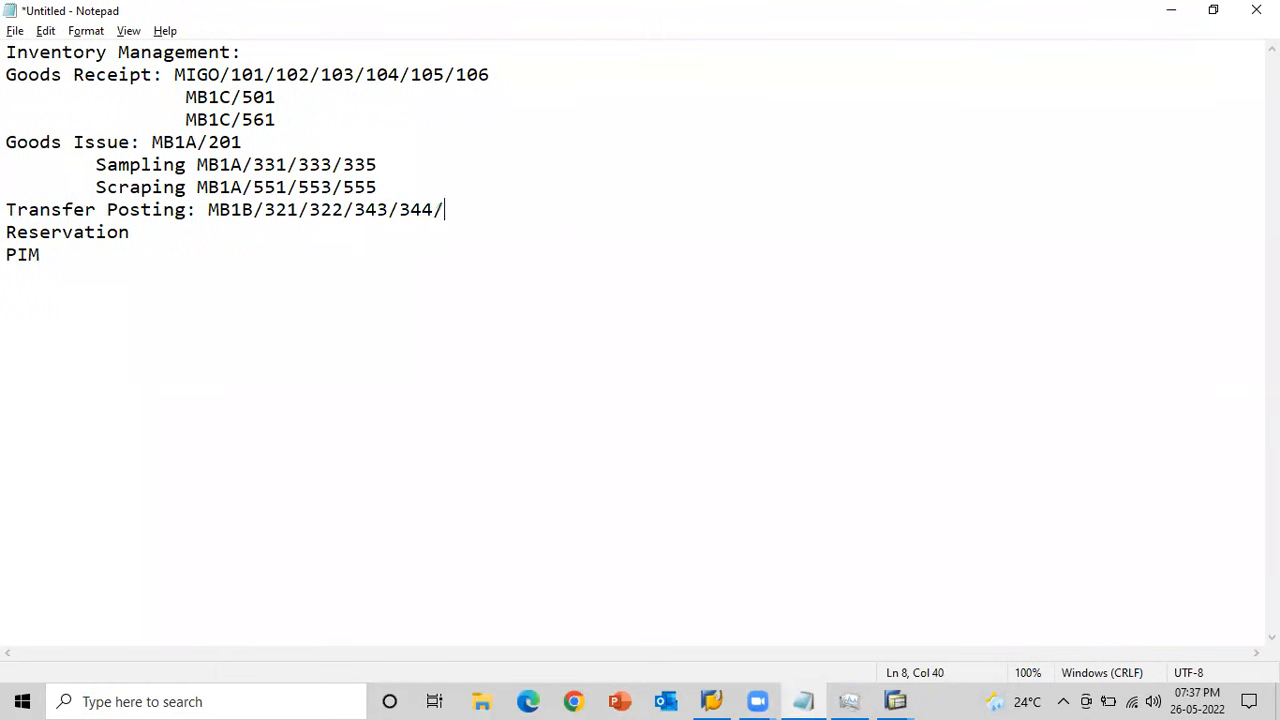
text(349/350)
key(Return)
key(Tab)
key(Tab)
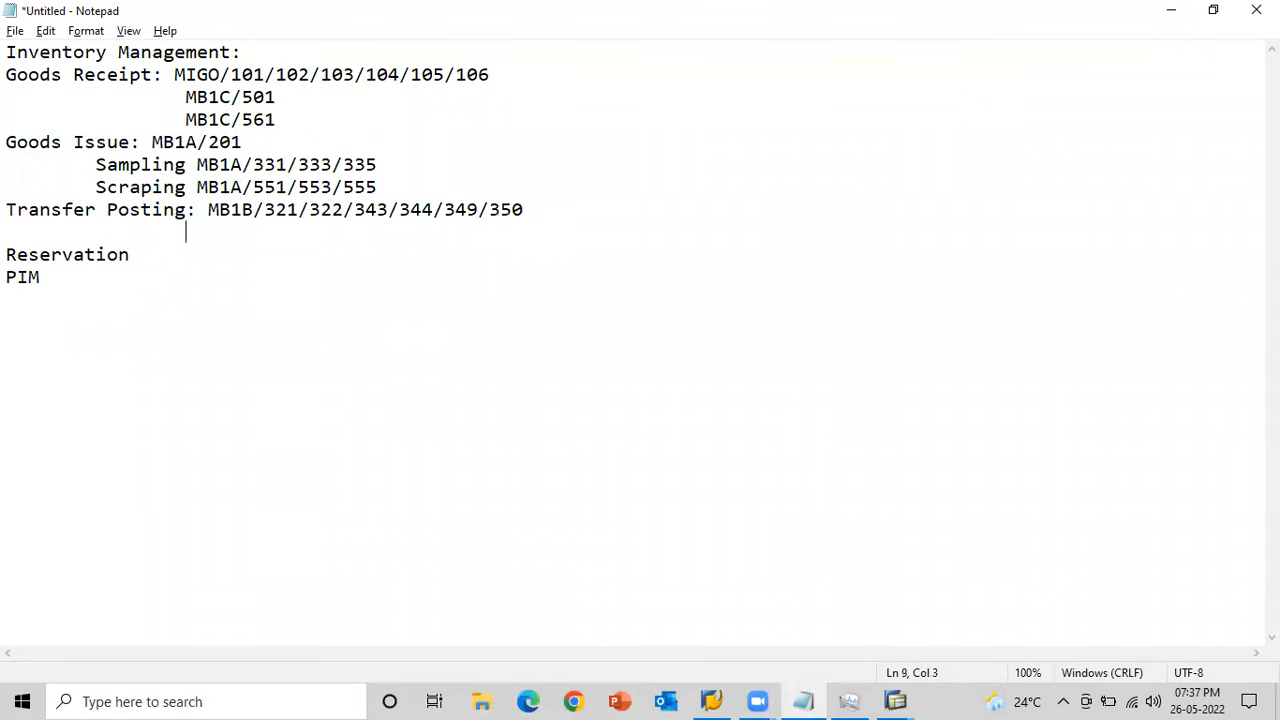
Return to the stock overview selection, extend the plant range to AA2 and the storage location range to 0002, and run it.
key(alt+Tab)
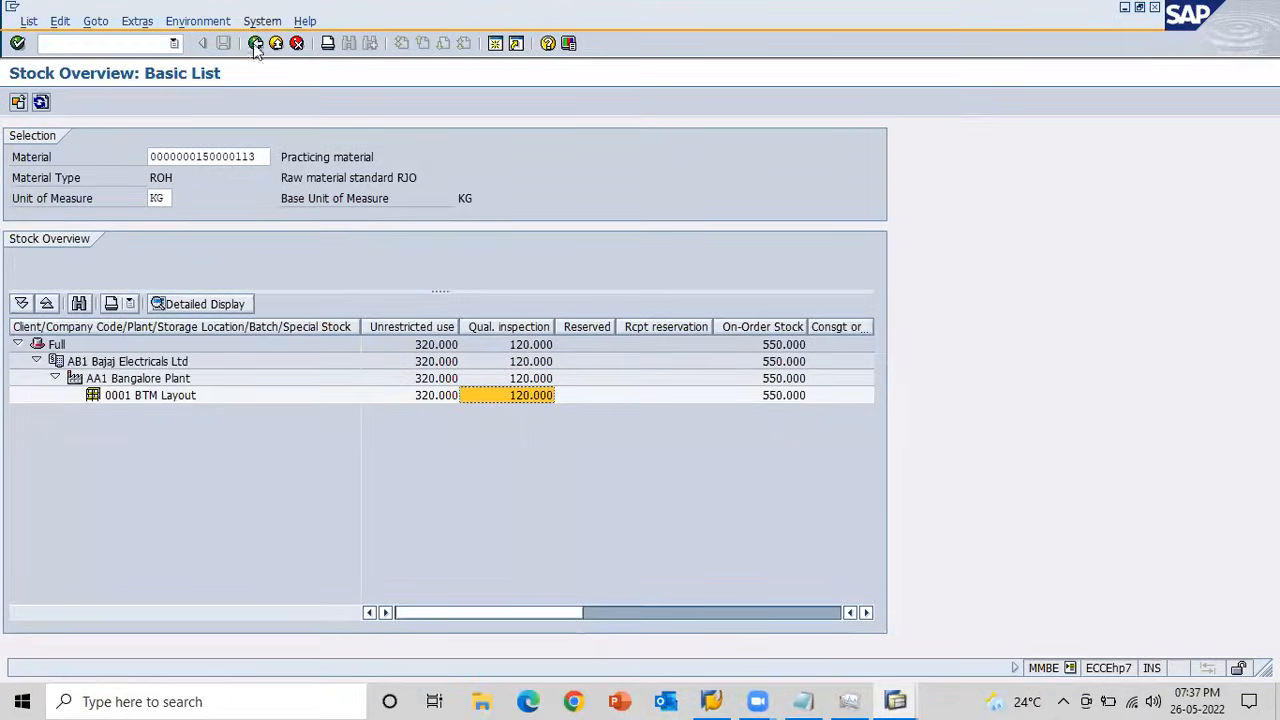
click(255, 43)
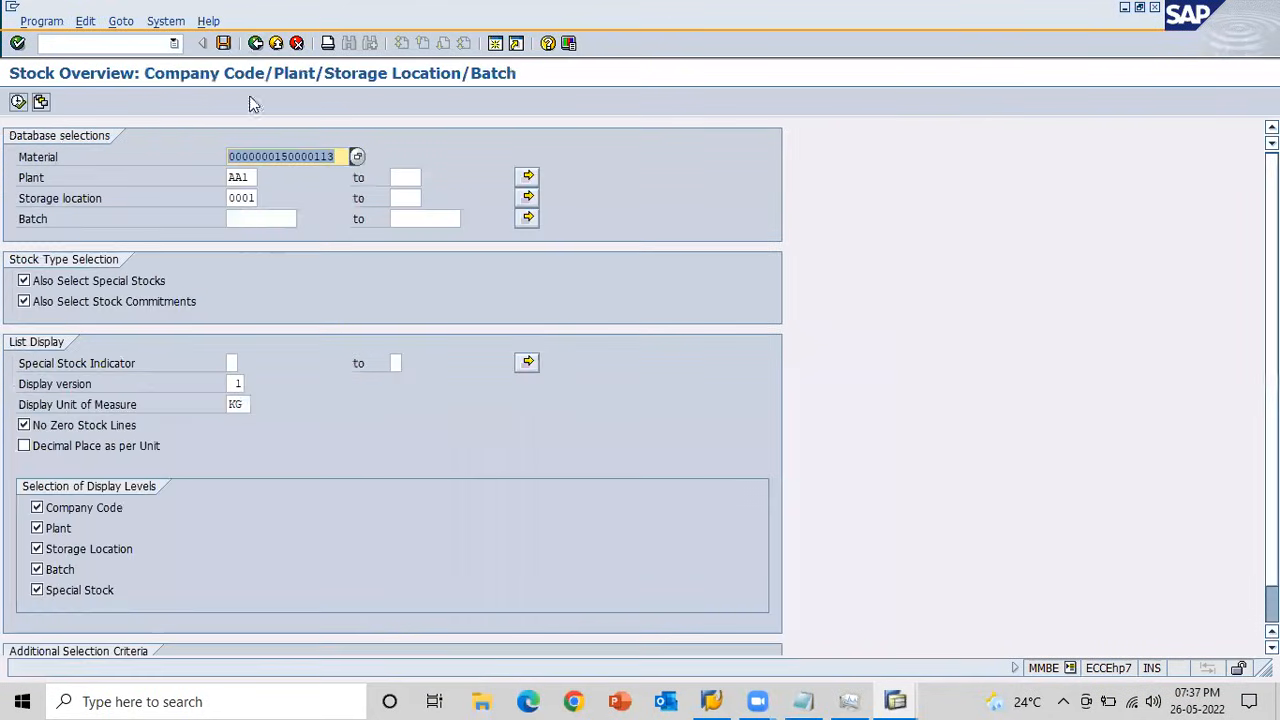
click(394, 177)
text(AA2)
key(Tab)
key(Tab)
text(0001)
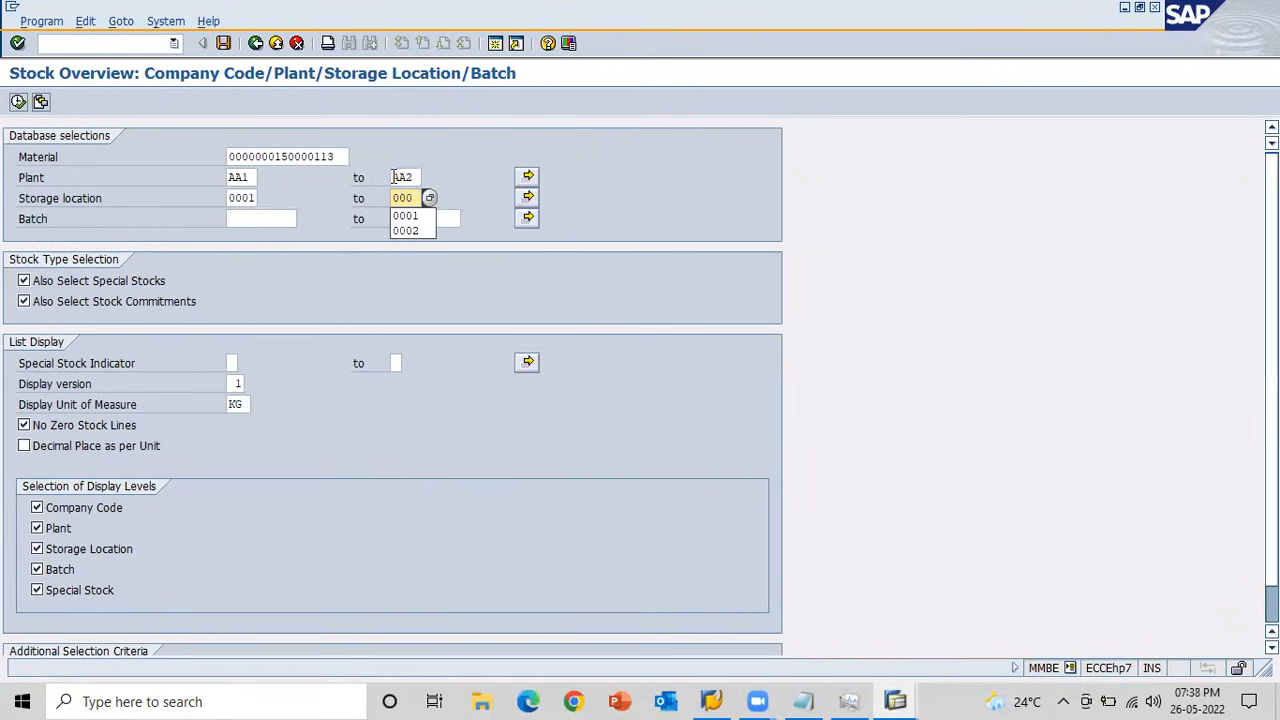
click(244, 197)
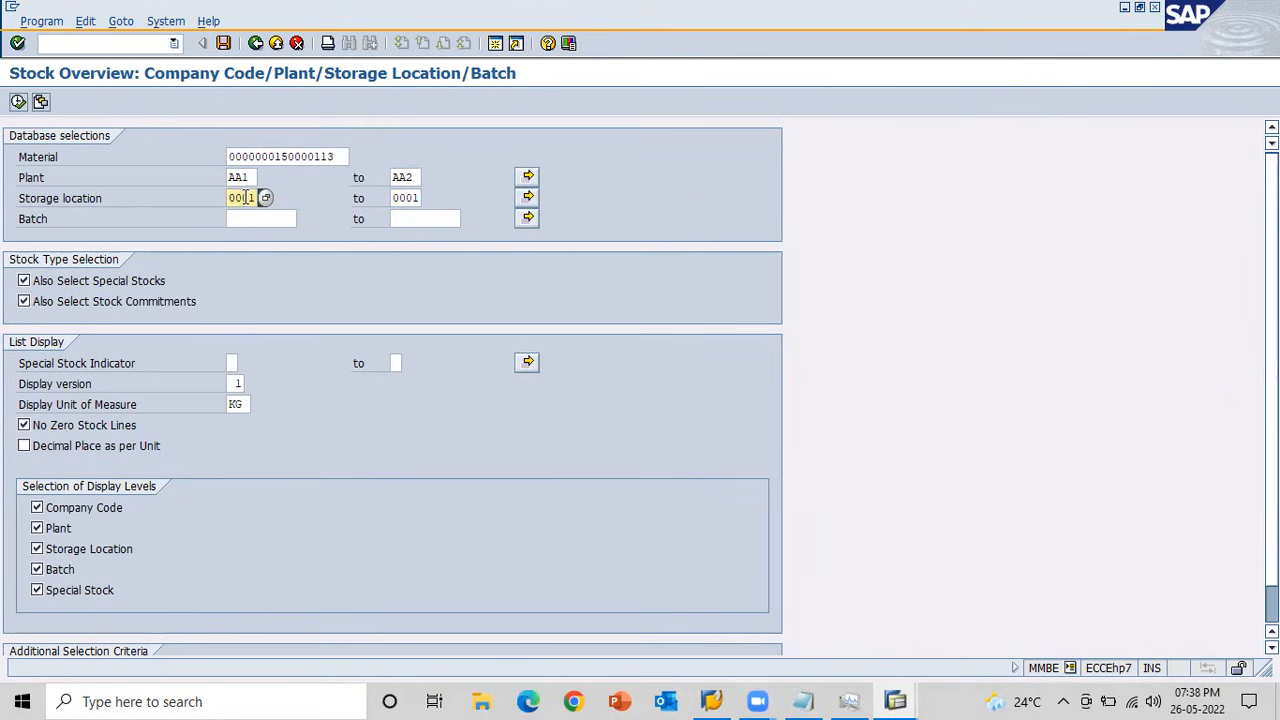
click(413, 198)
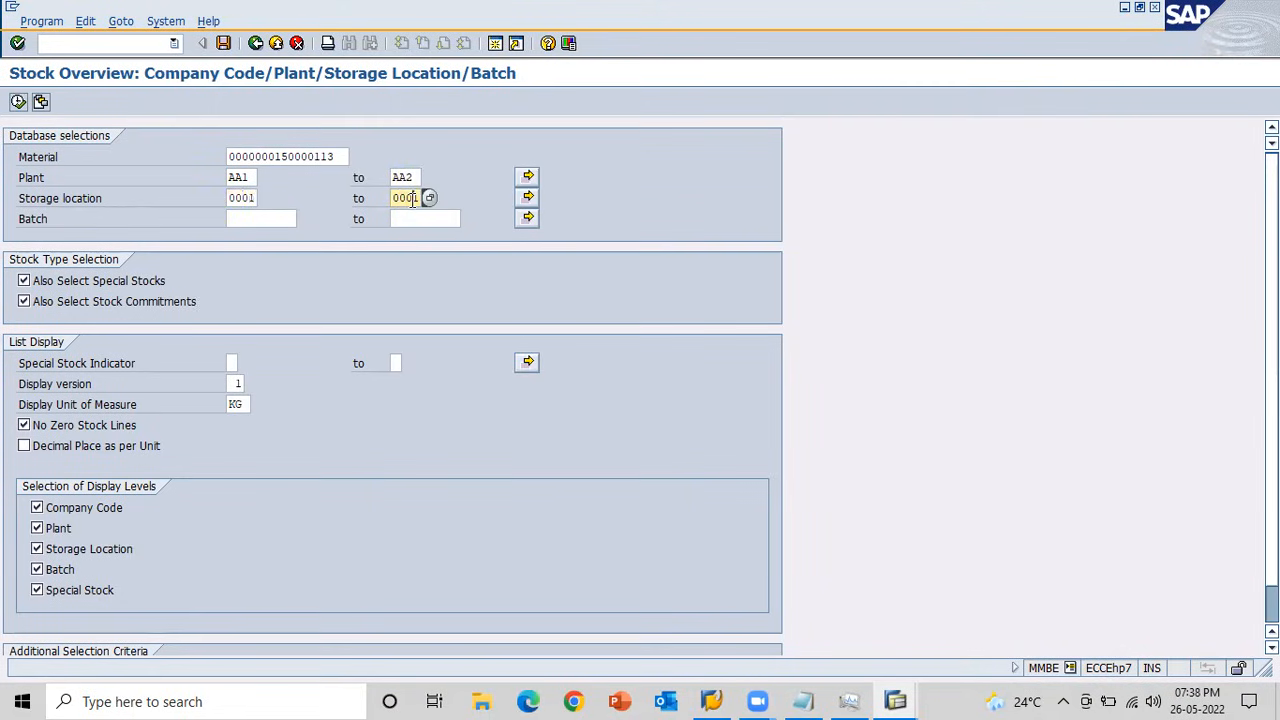
key(BackSpace)
text(2)
click(18, 103)
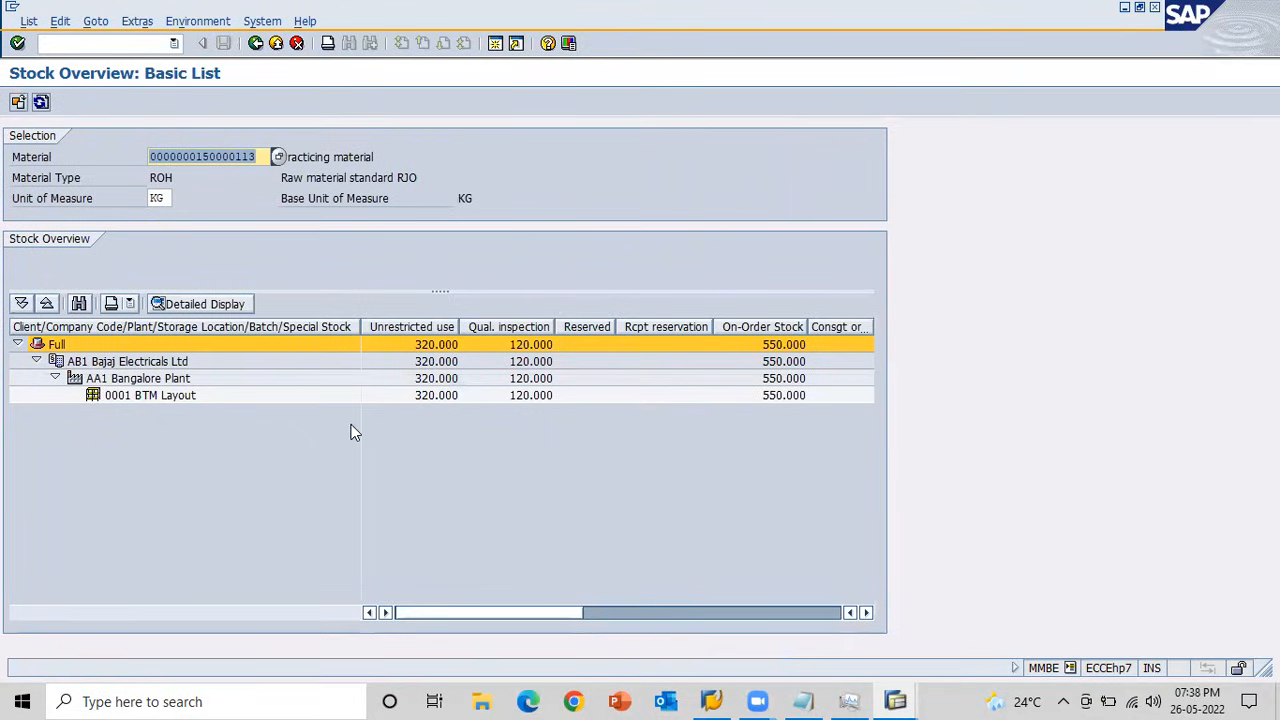
Switch to the transfer posting entry and open the item entry for movement type 301 from plant AA1, storage location 0001.
key(alt+Tab)
key(alt+Tab)
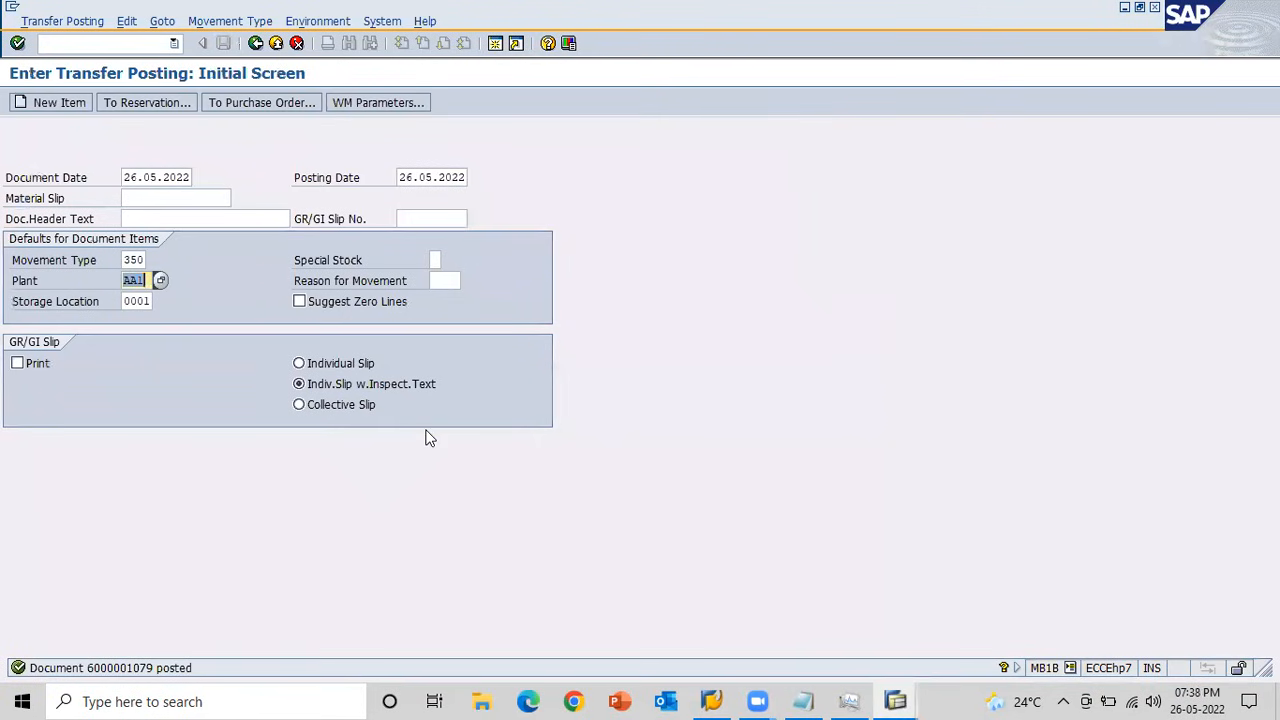
key(shift+Tab)
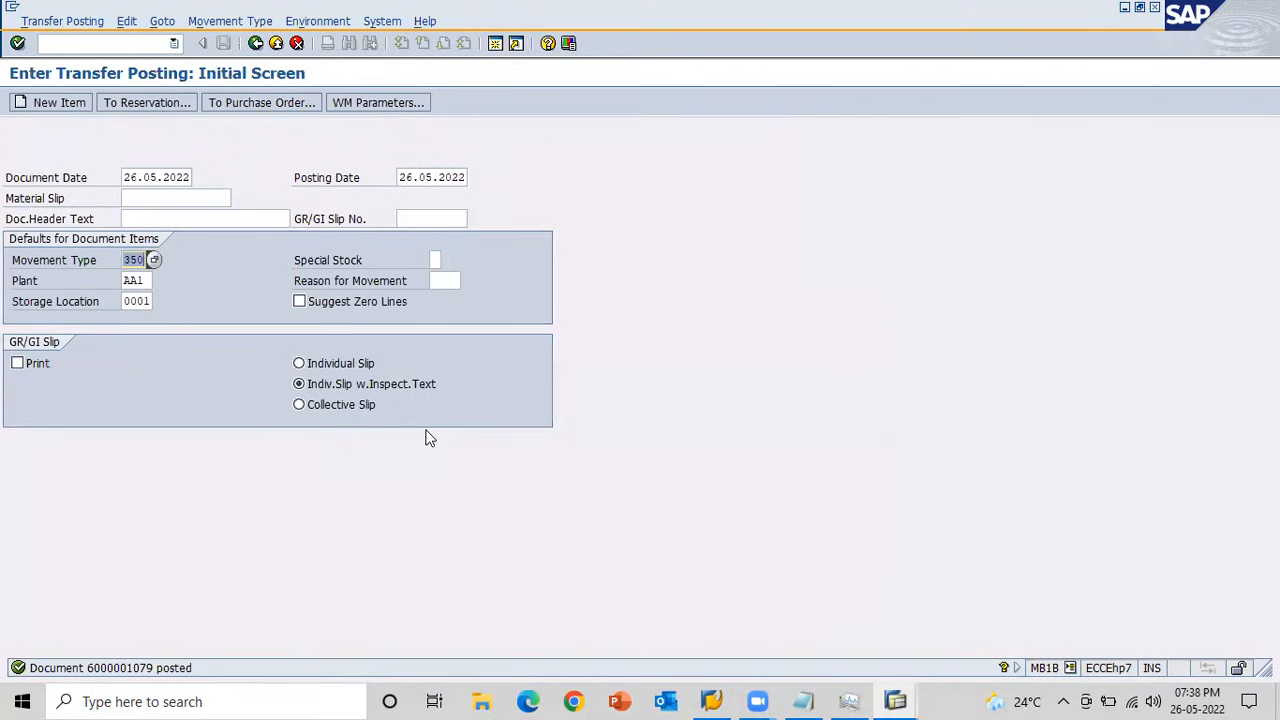
text(301)
key(Return)
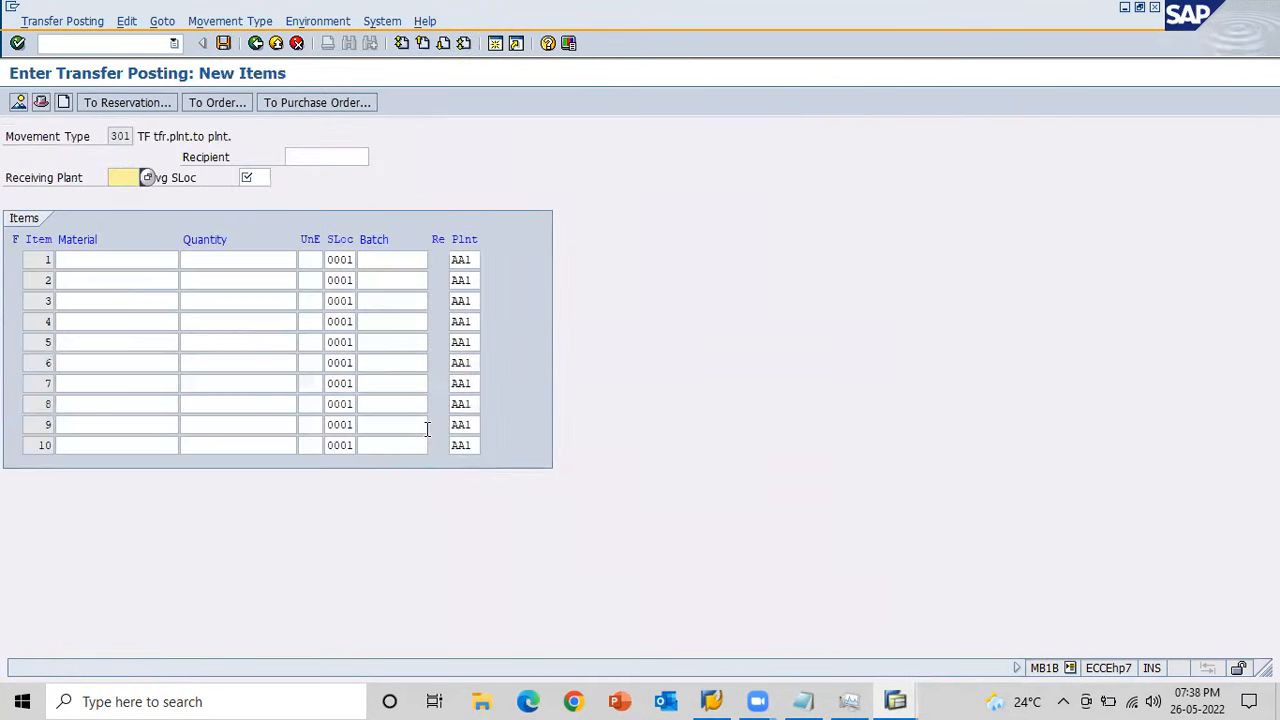
Go back to the transfer posting's initial screen and compare its issuing plant and storage location with the stock overview.
click(256, 43)
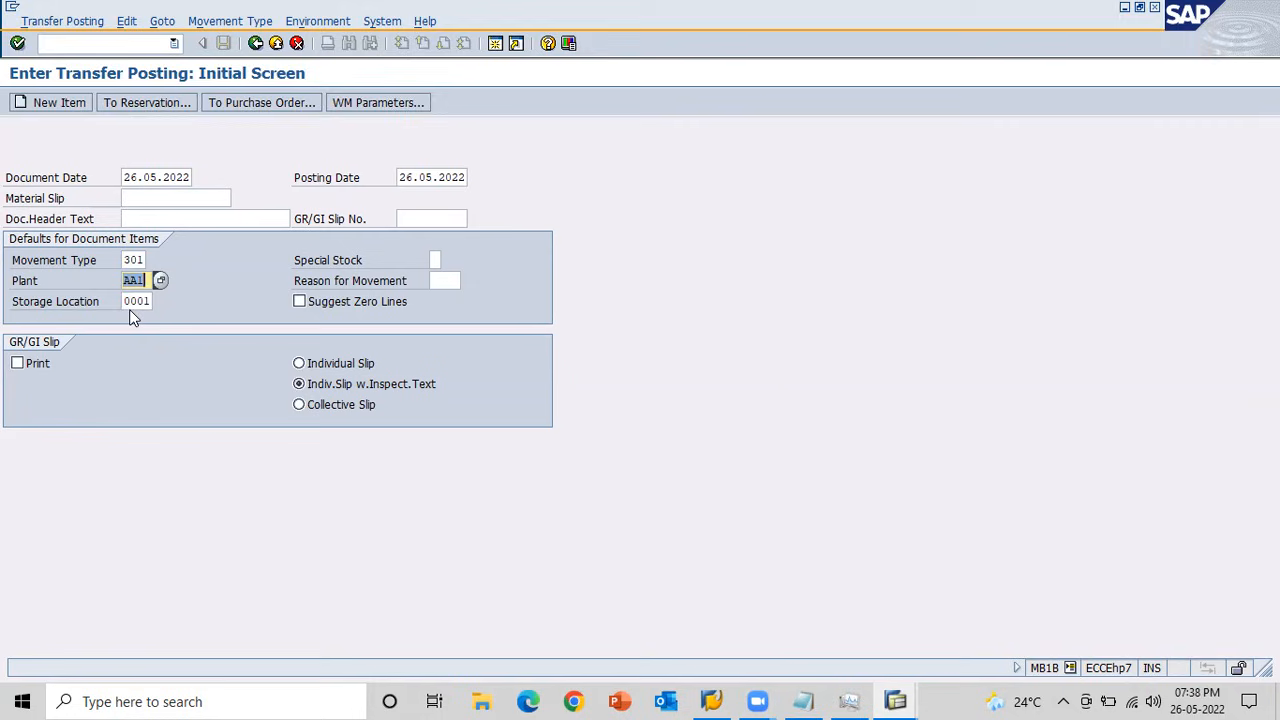
key(alt+Tab)
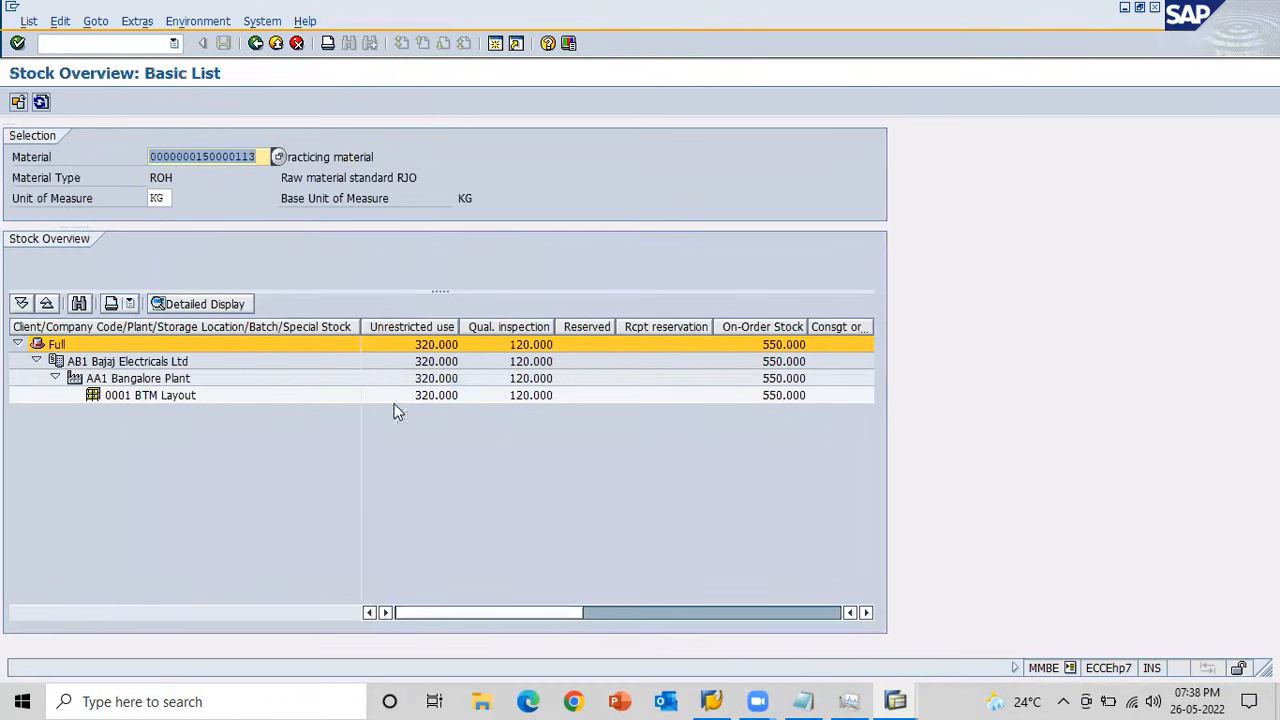
key(alt+Tab)
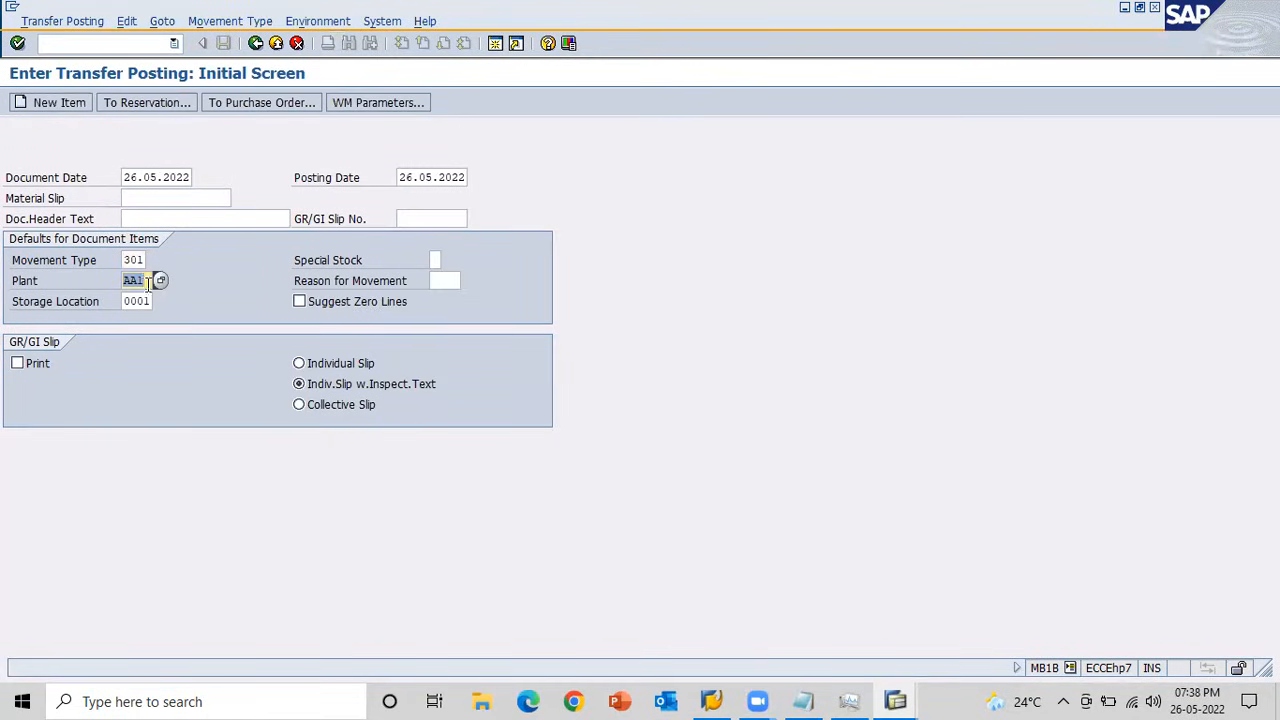
Reopen the item entry and set the receiving plant to AA2 and the receiving storage location to 0001.
key(Return)
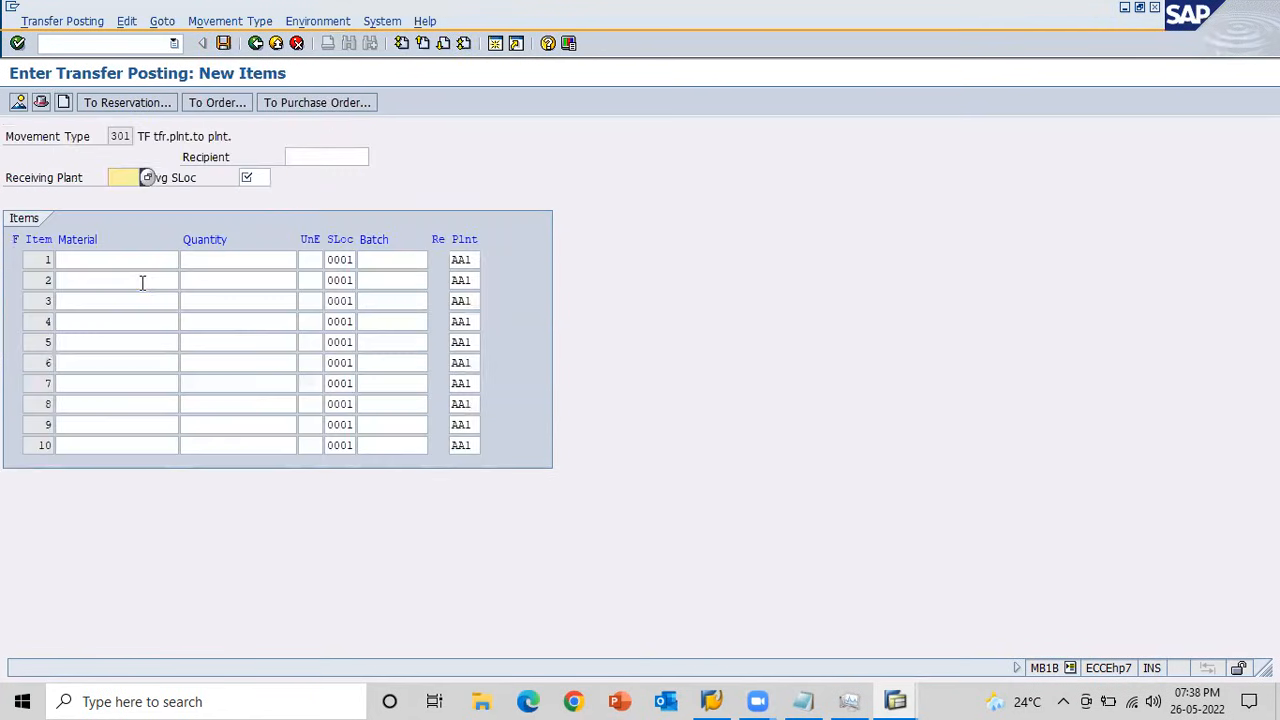
text(AA2)
key(Tab)
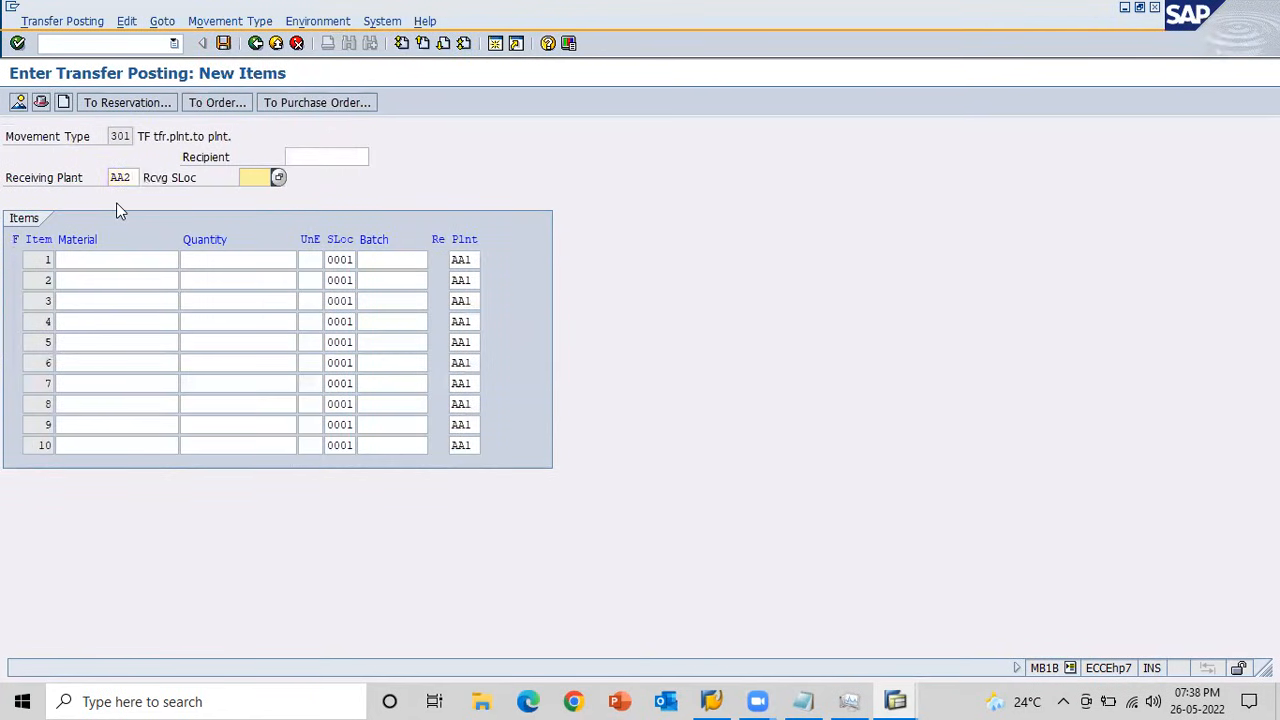
text(0001)
key(Return)
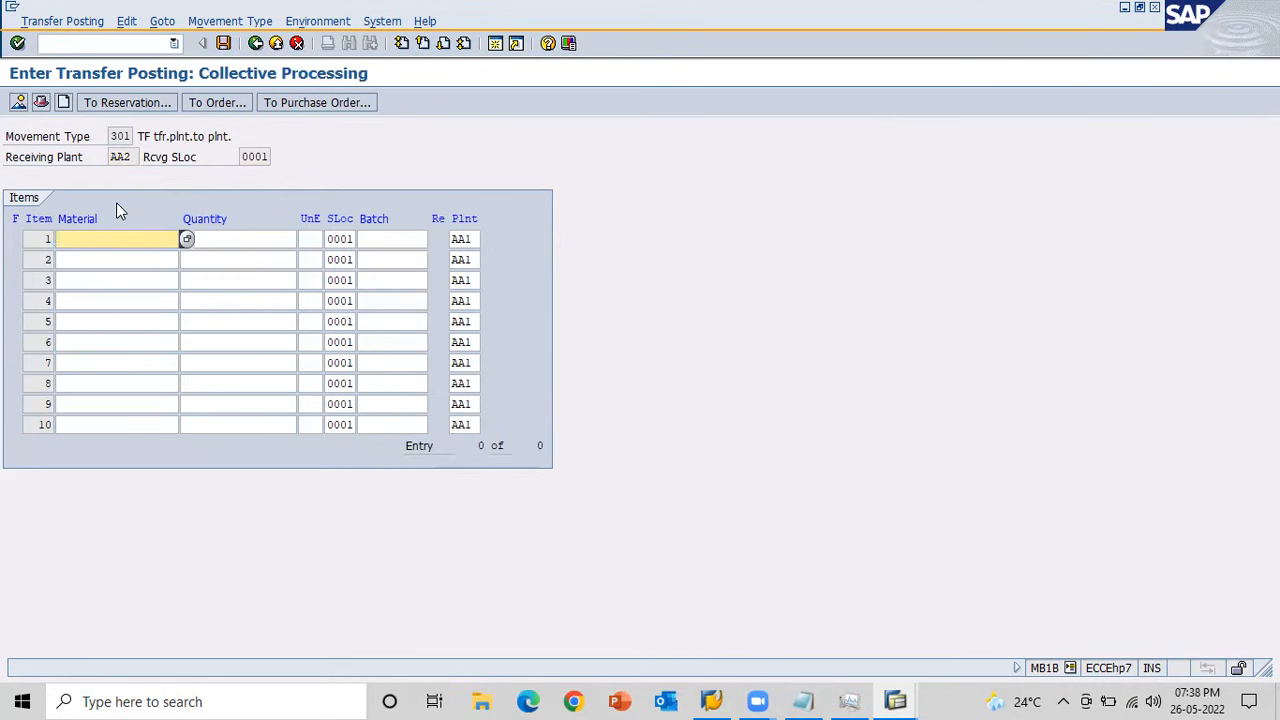
key(Down)
key(Return)
key(Tab)
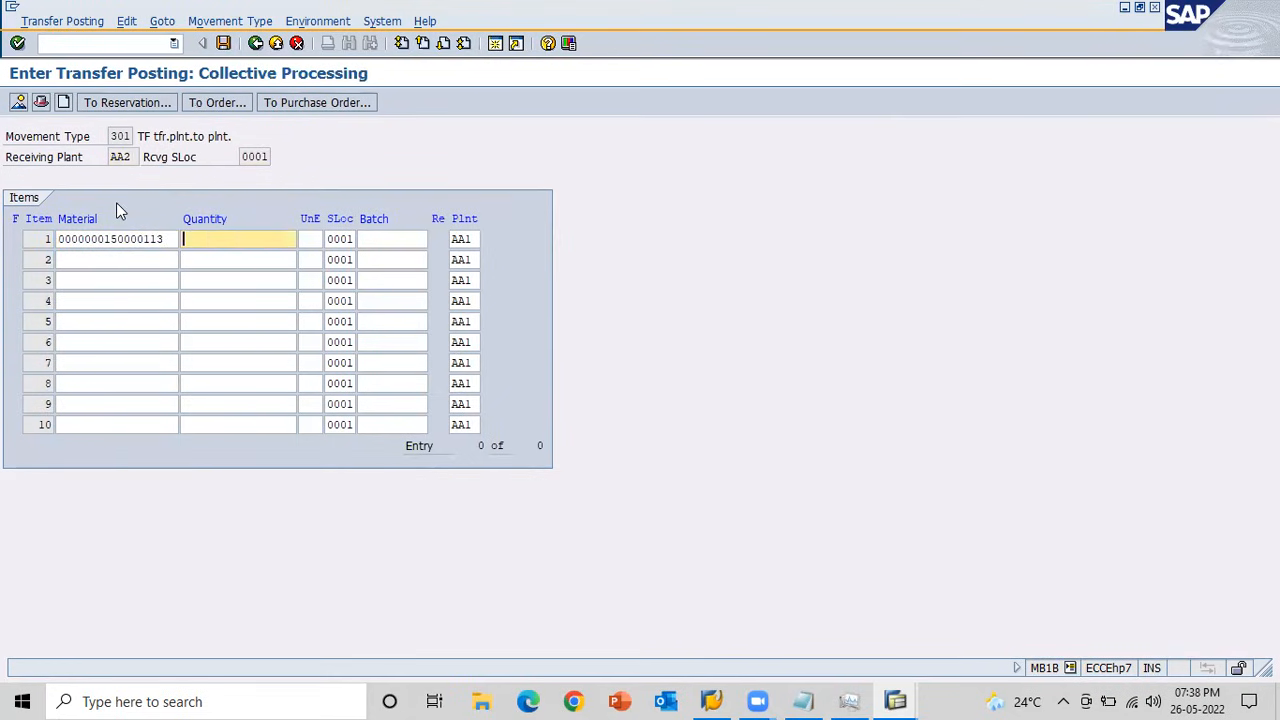
text(50)
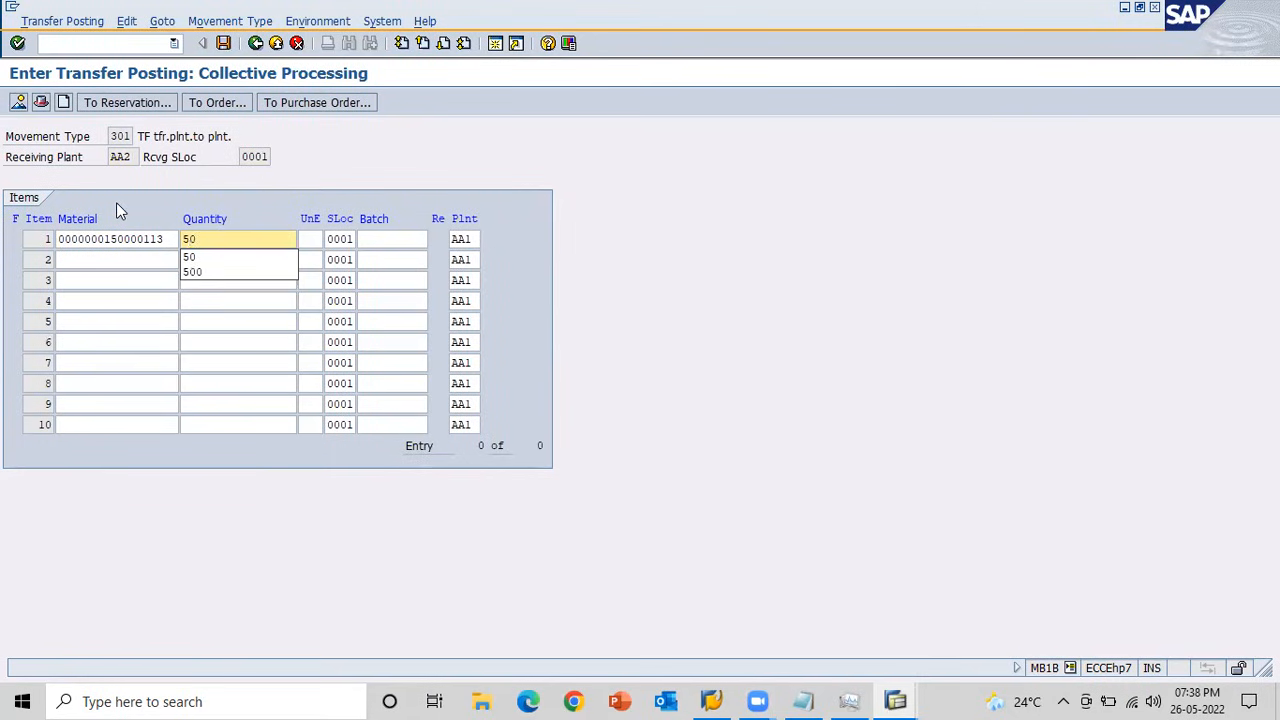
key(Return)
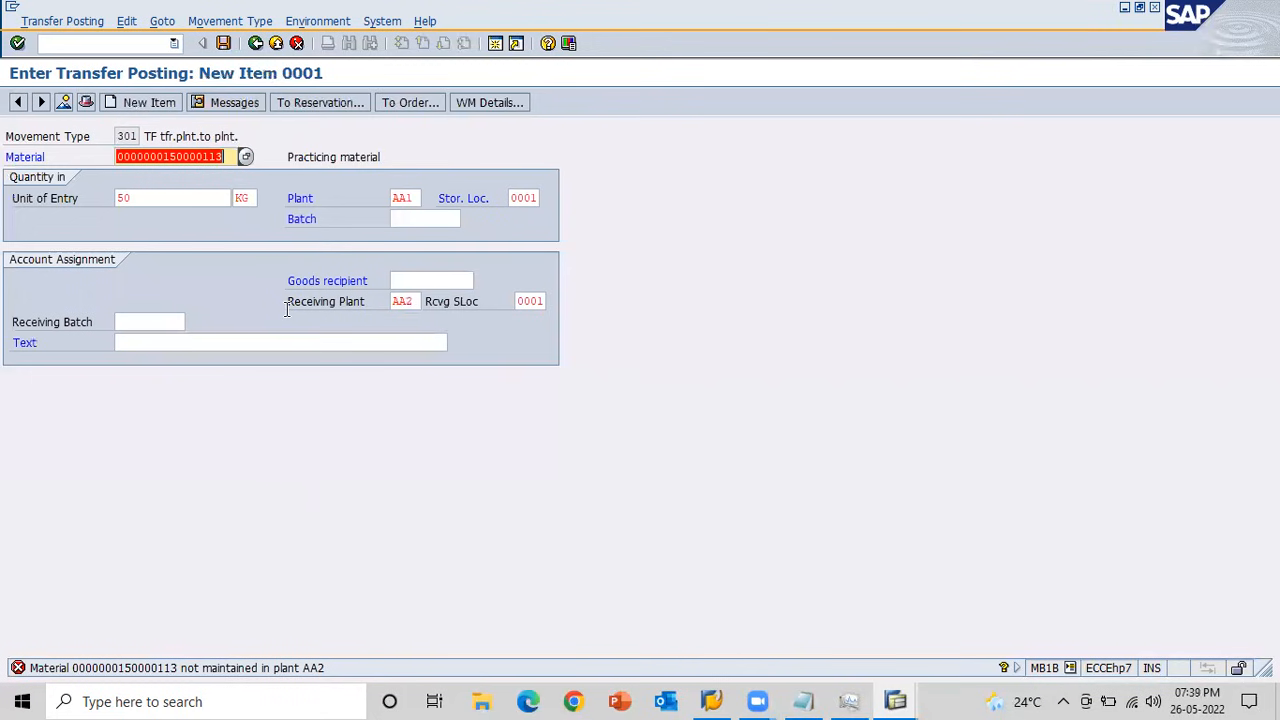
Switch to the material document display session and start transaction MM01 there with /nMM01.
key(Right)
key(alt+Tab)
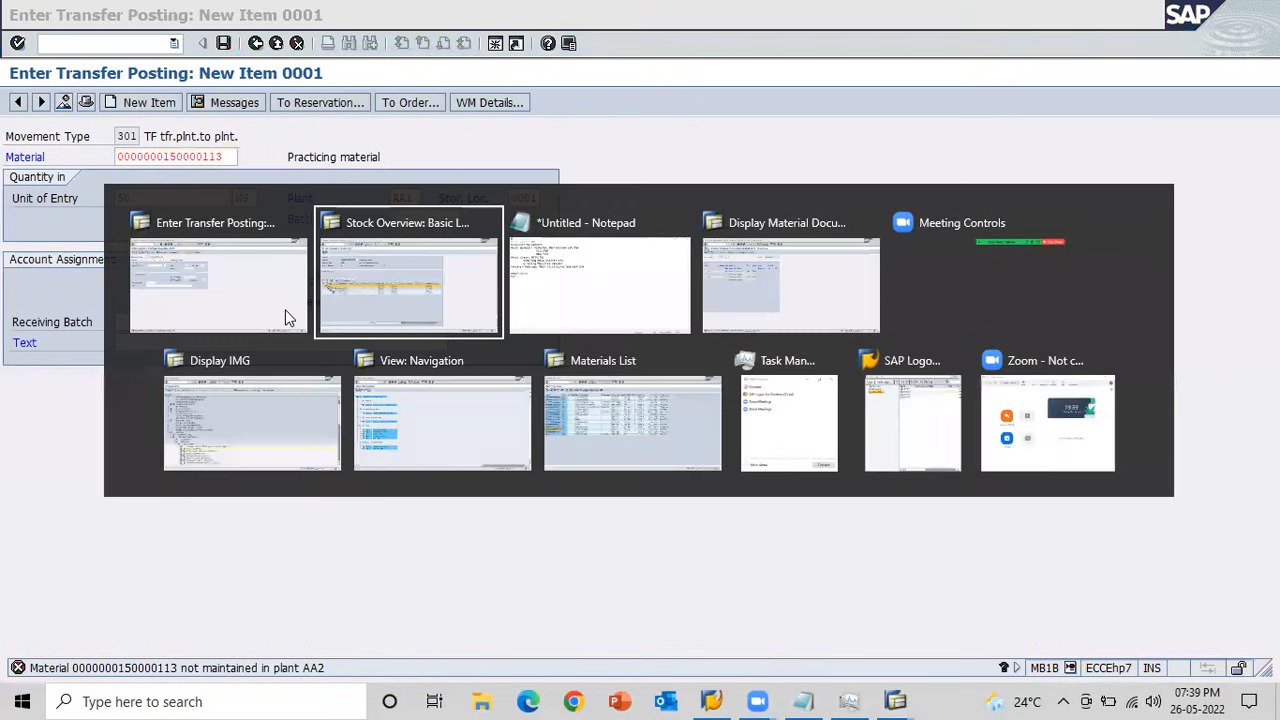
key(alt+Tab)
key(alt+Tab)
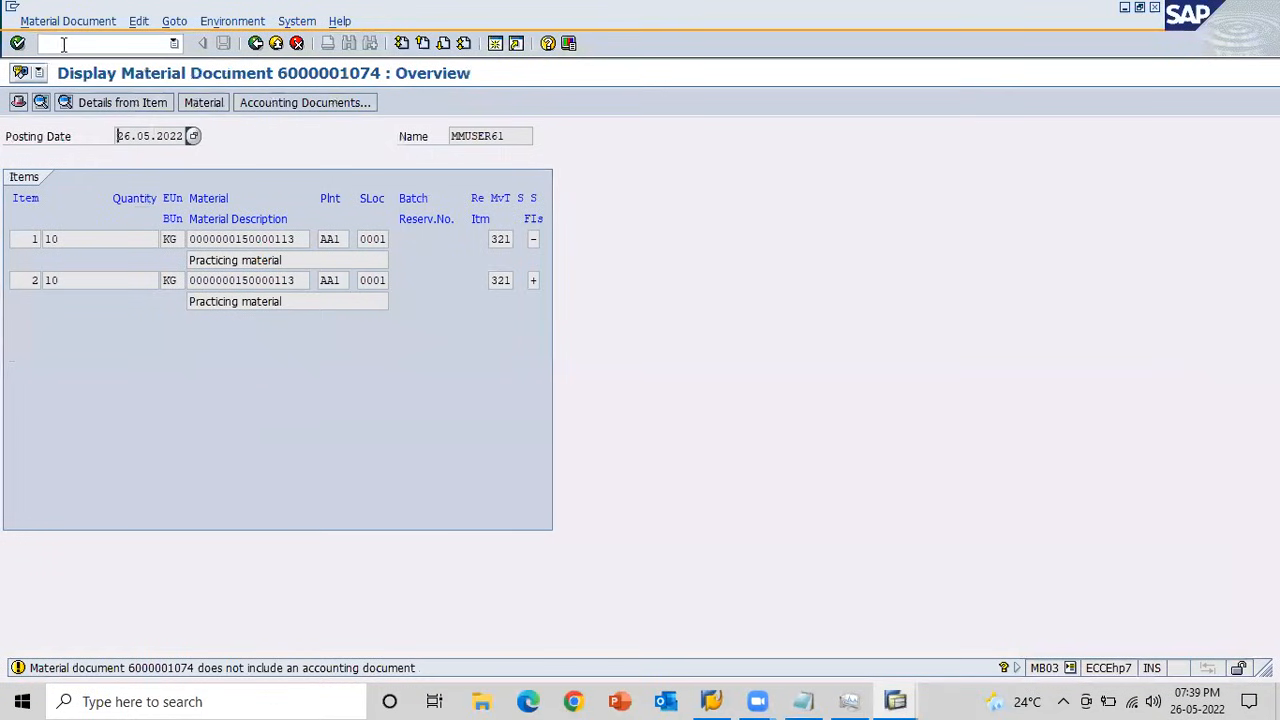
text(/nMM01)
key(Return)
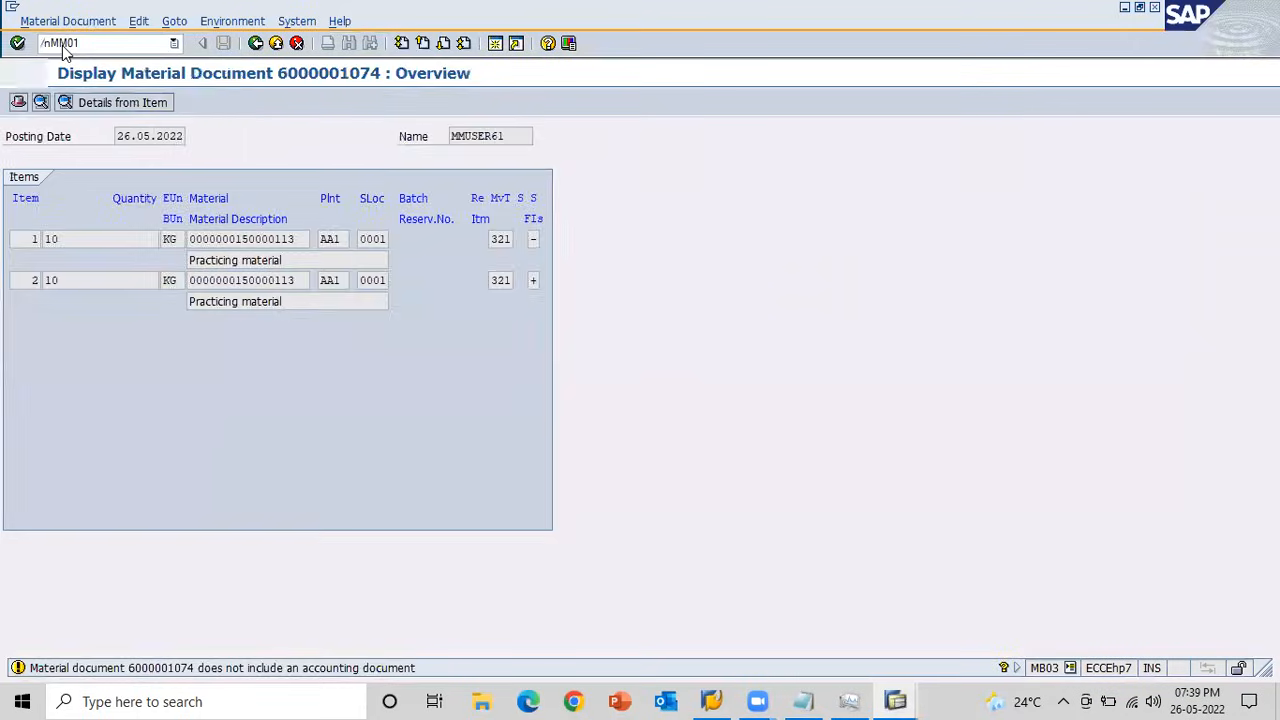
click(174, 157)
key(ctrl+v)
key(Tab)
text(M)
key(Tab)
text(ROH)
key(Tab)
key(Tab)
key(ctrl+v)
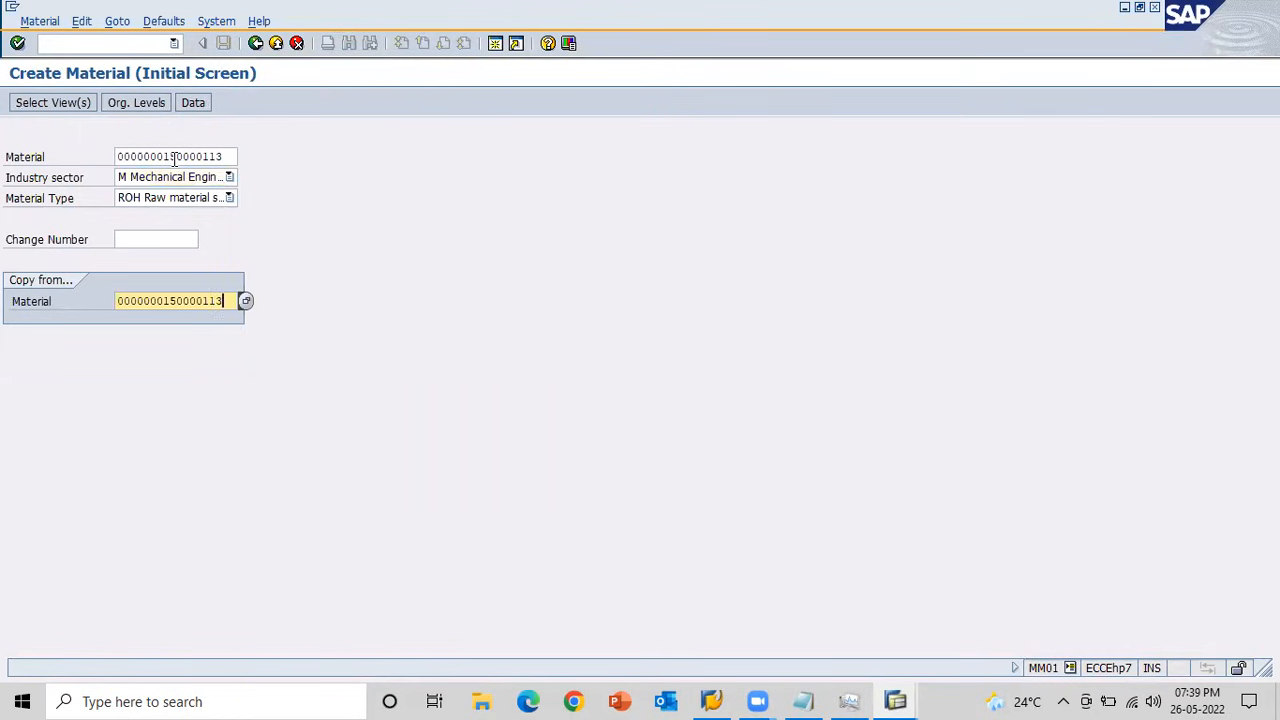
key(Return)
key(Return)
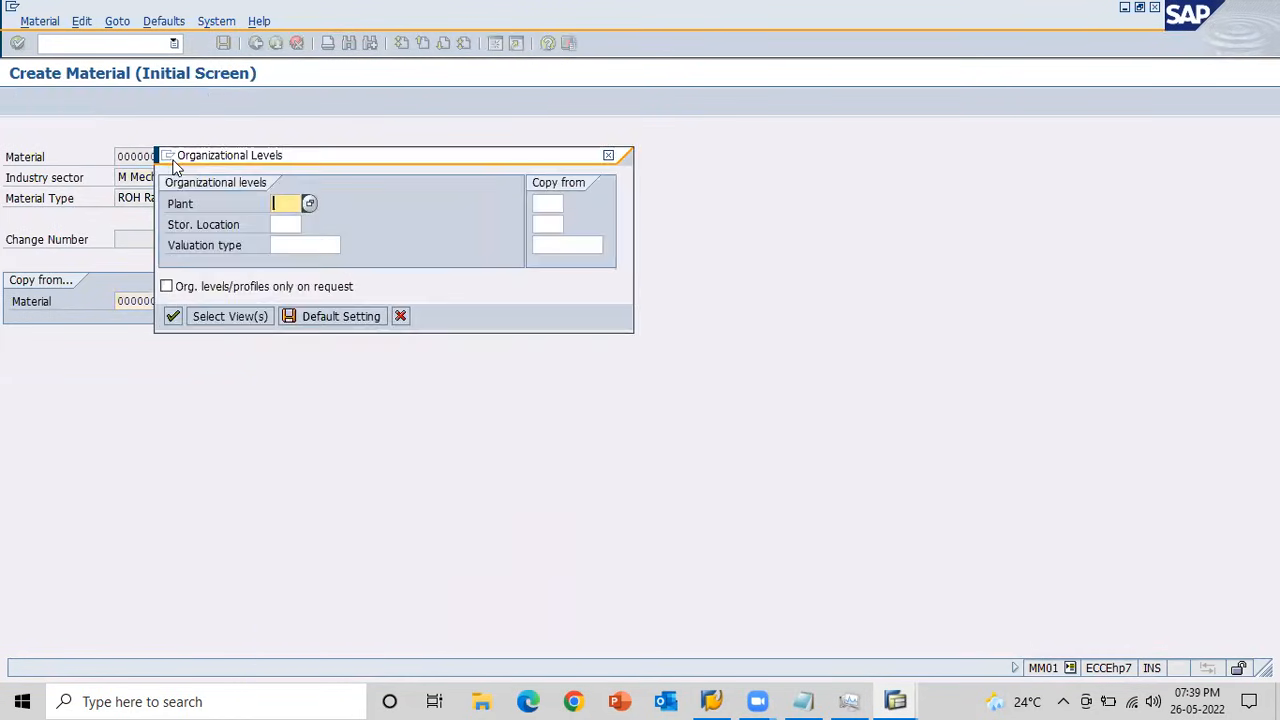
Set the organizational levels to plant AA2, storage location 0001, copying from plant AA1, storage location 0001, and confirm them.
text(AA2)
key(Tab)
text(0001)
key(Tab)
key(Tab)
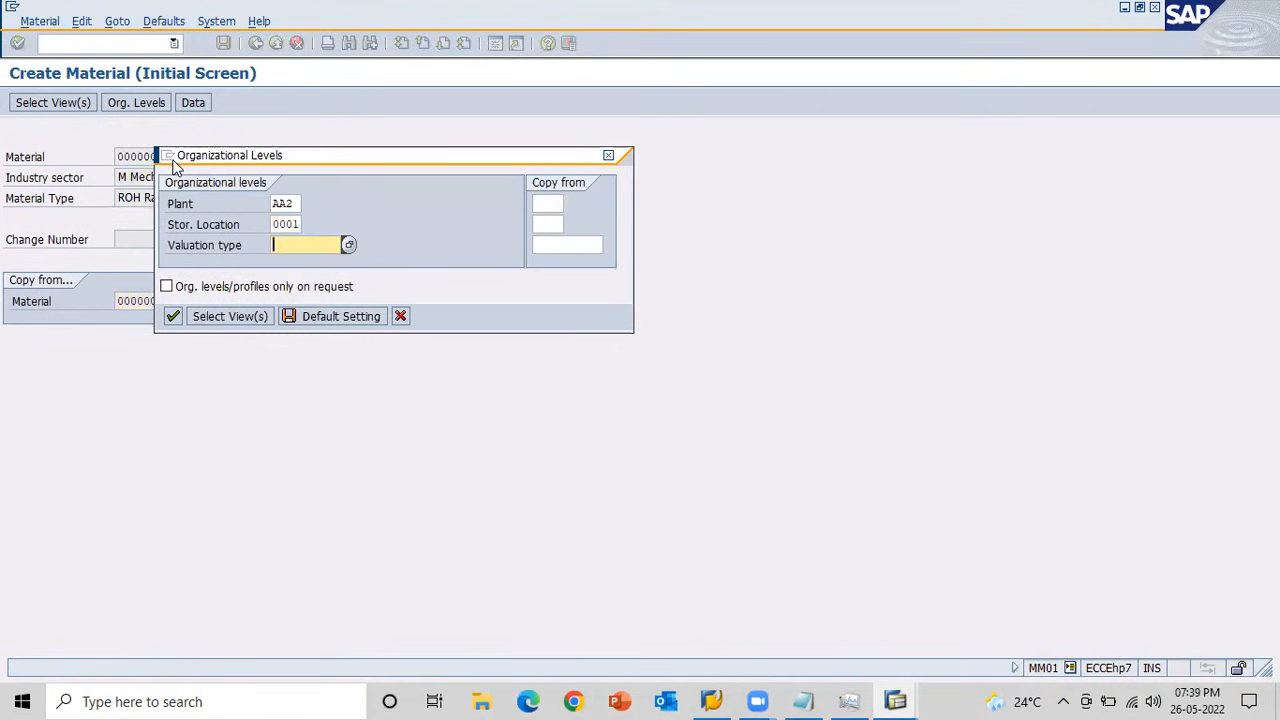
text(AA1)
key(Tab)
text(0001)
key(Tab)
key(Tab)
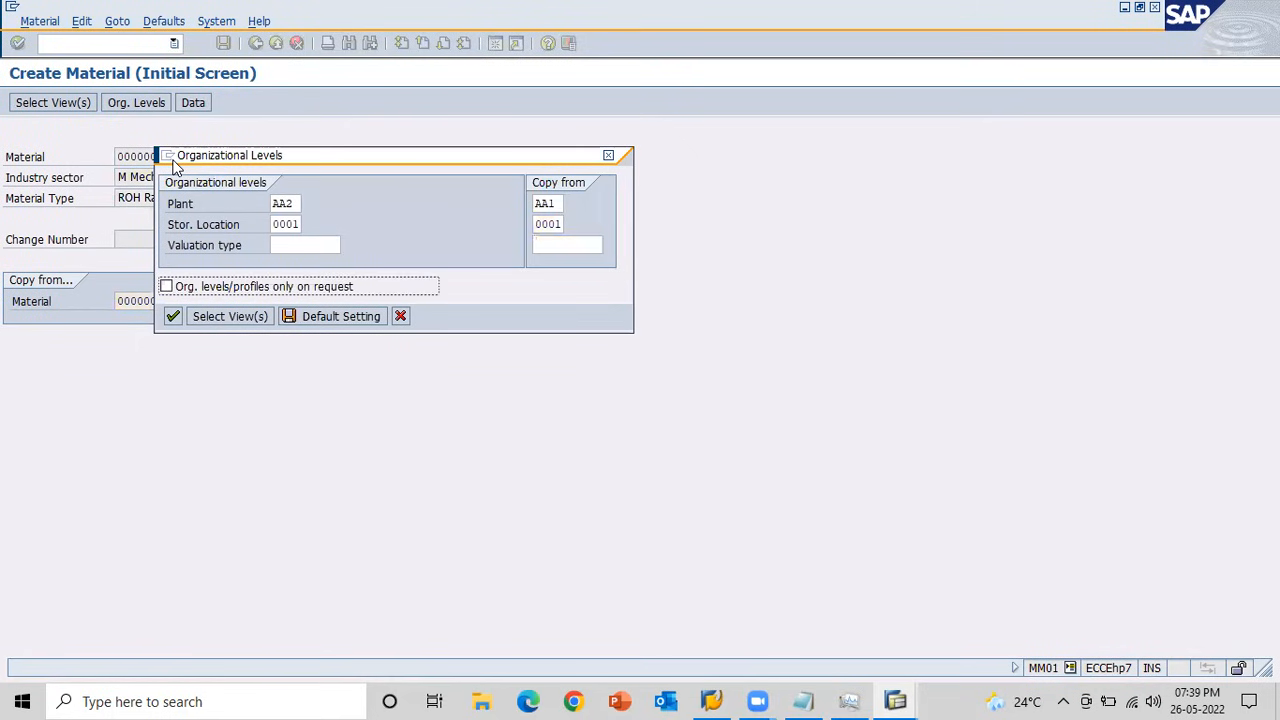
click(172, 316)
Accept the copied data through all material views for plant AA2 and save the material.
key(Return)
key(Return)
key(Return)
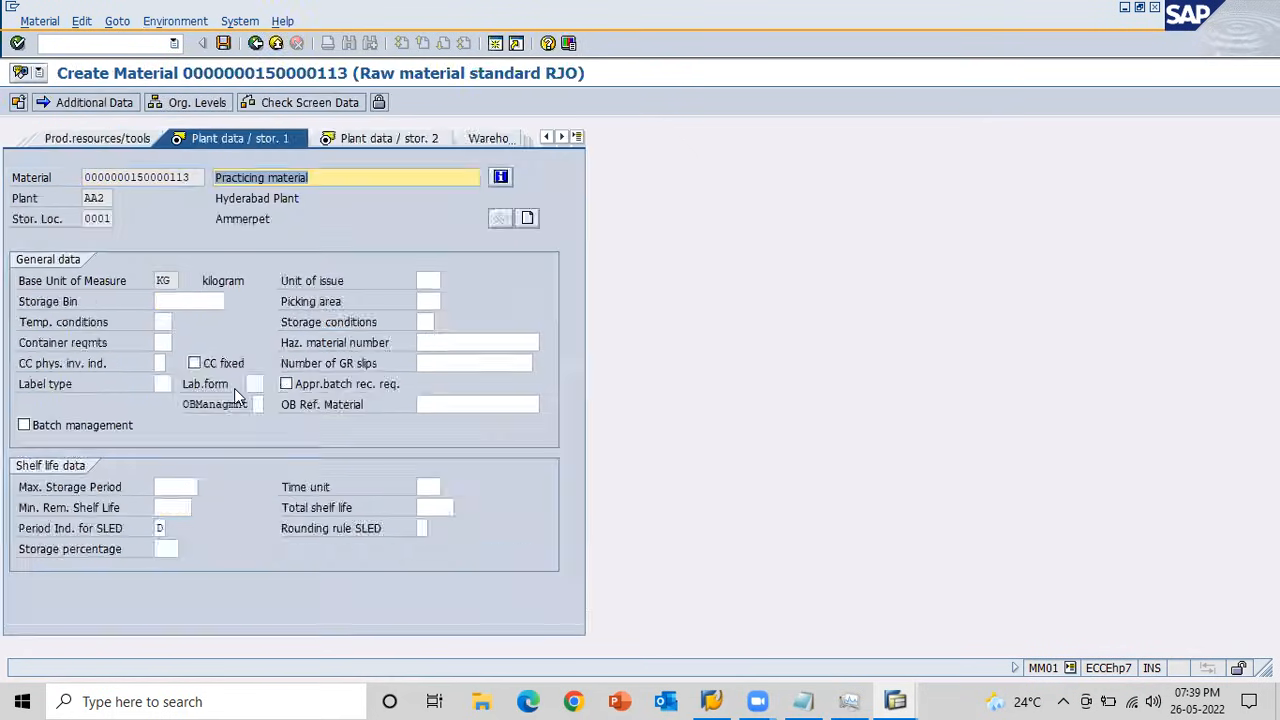
key(Return)
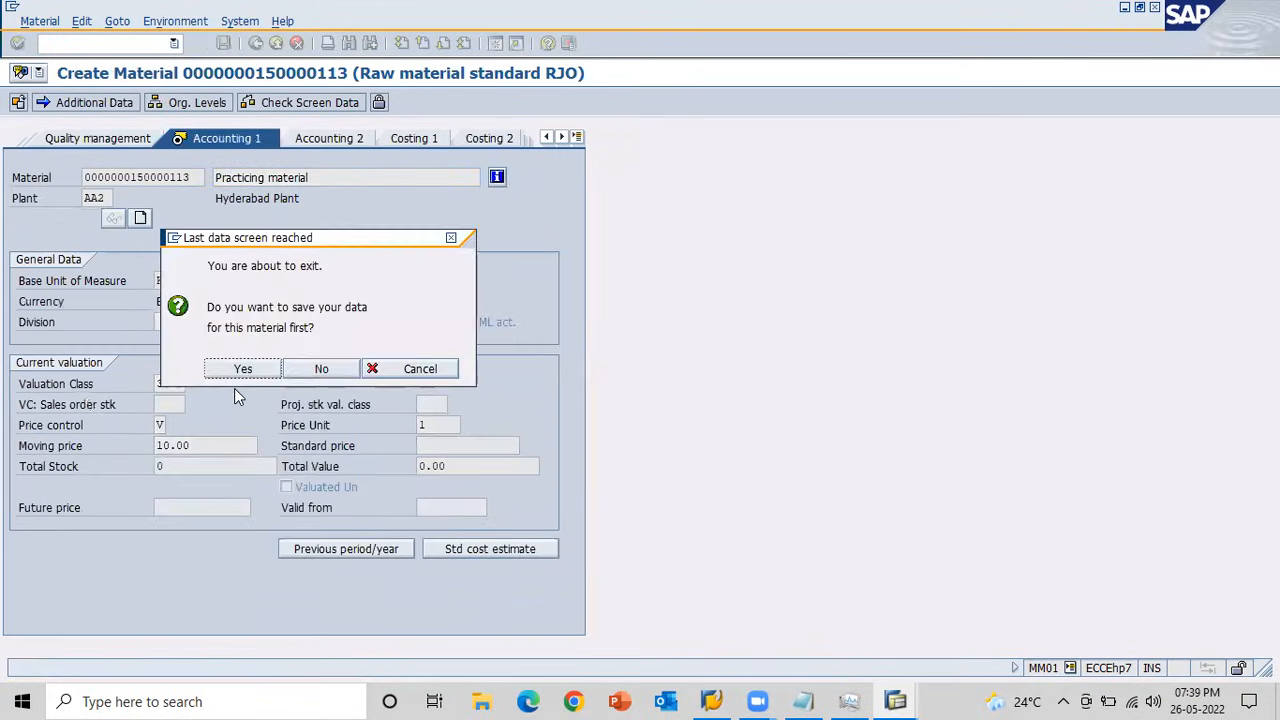
key(Return)
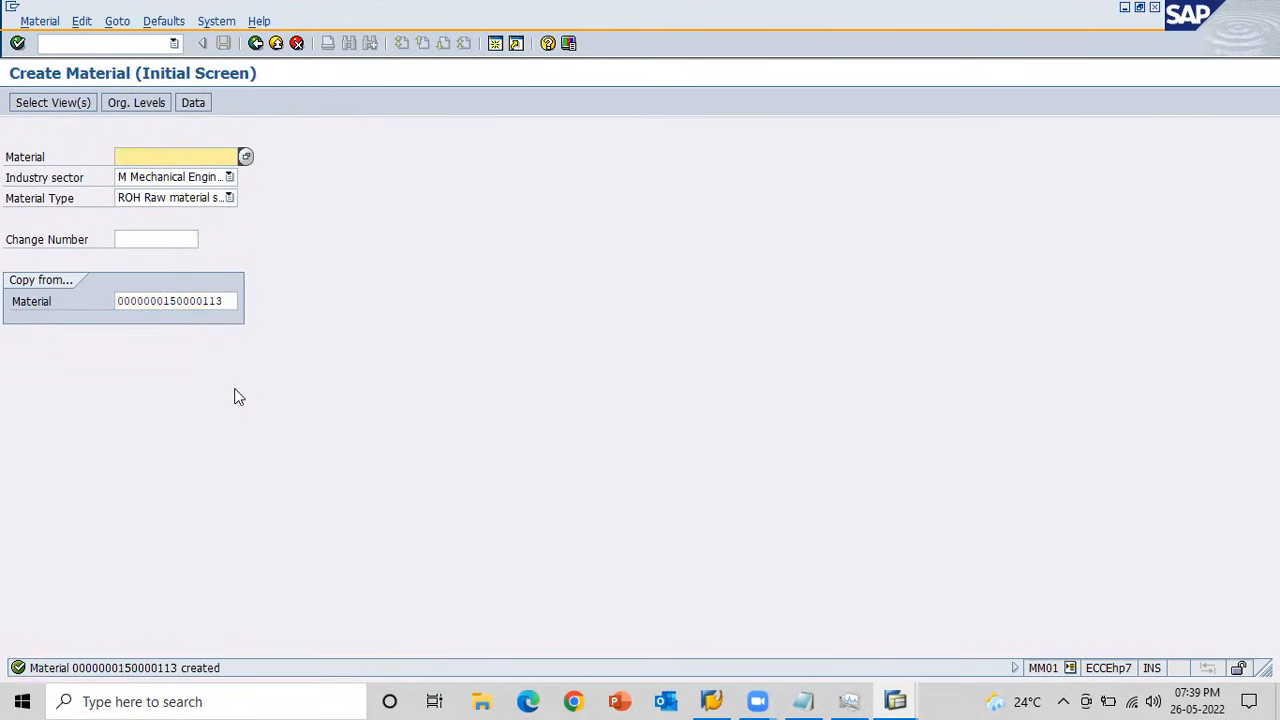
Return to the 301 transfer posting, revalidate the item, and choose /nMB1B from the command history to restart the transaction.
key(alt+Tab)
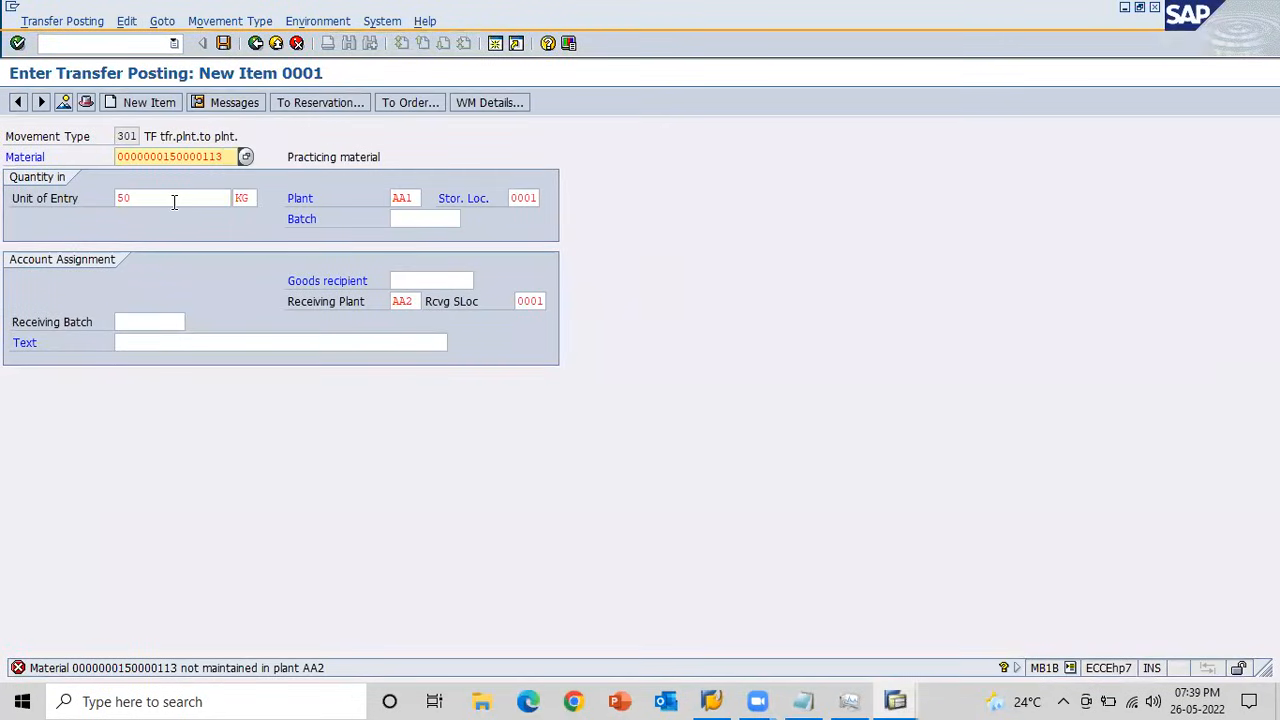
click(174, 202)
key(Return)
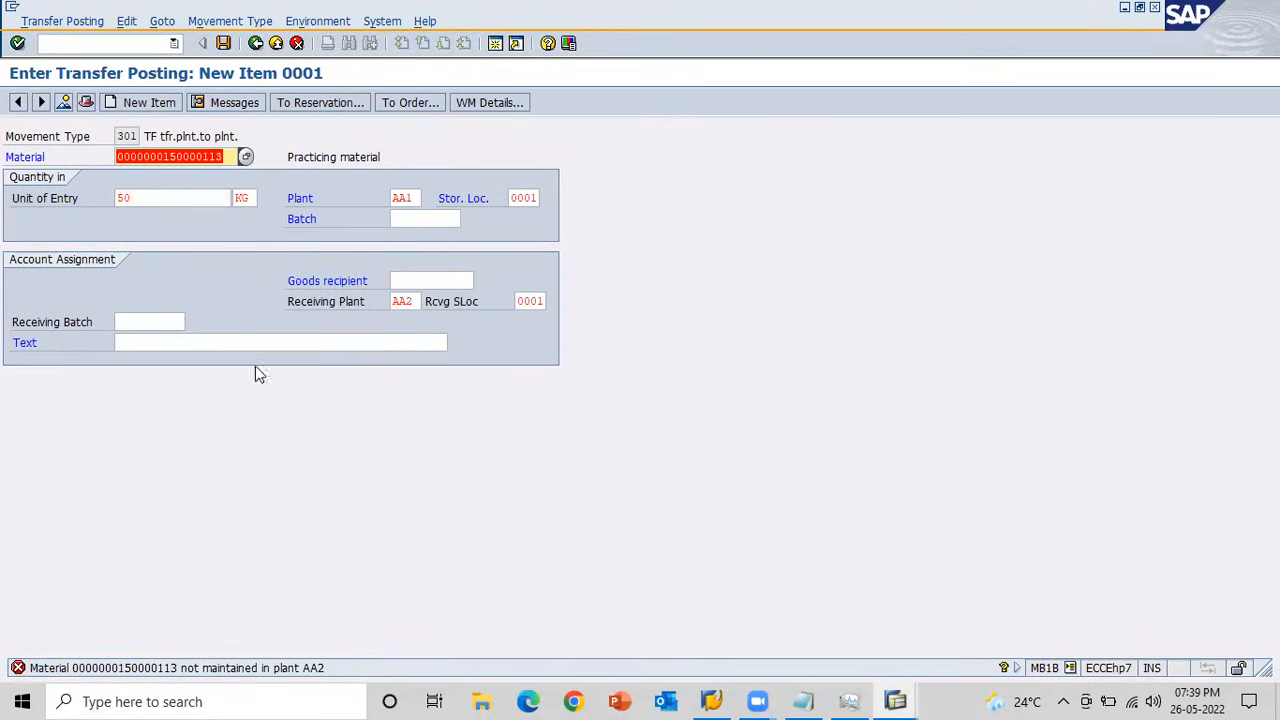
click(175, 43)
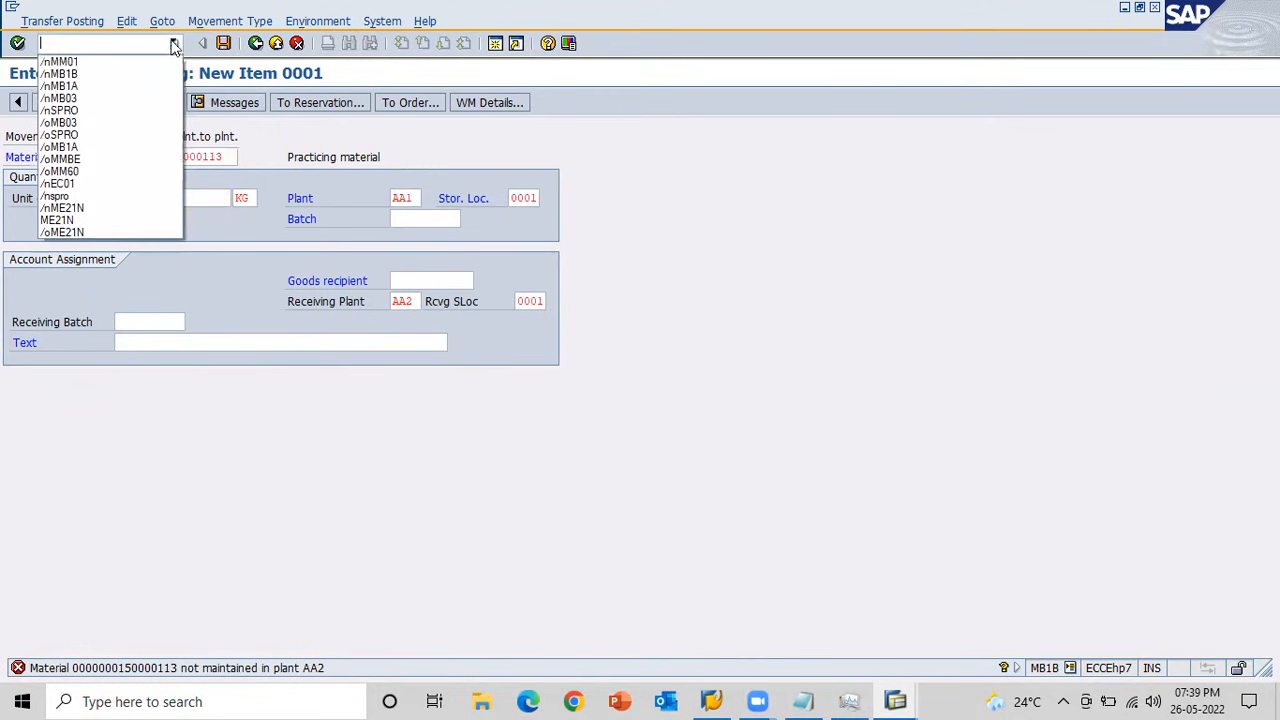
click(130, 75)
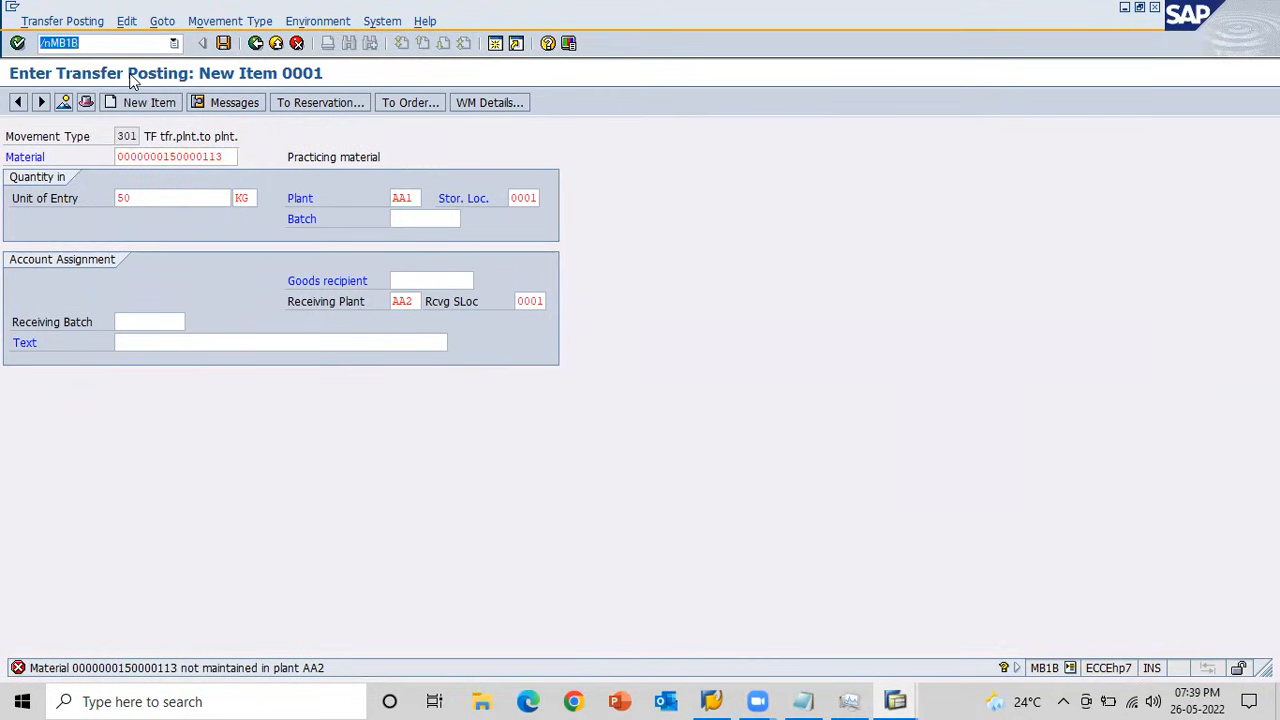